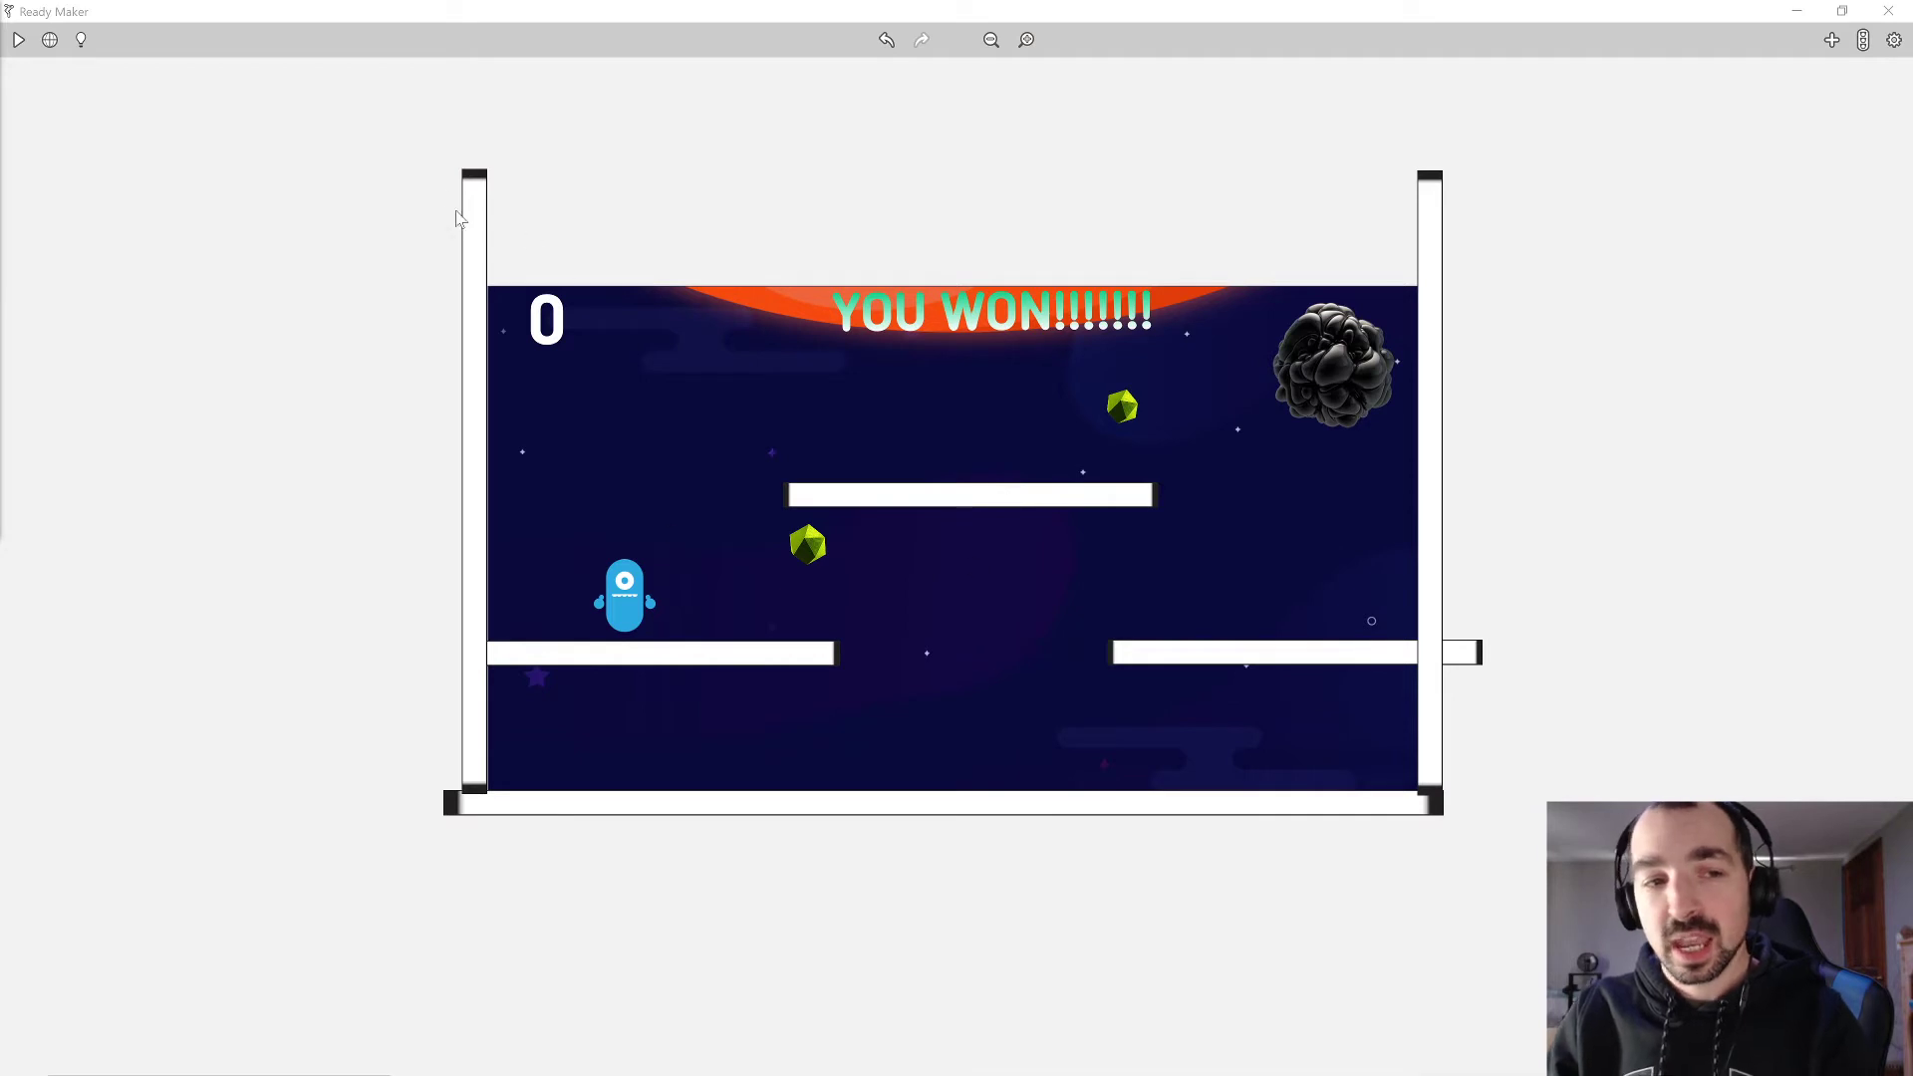
click(944, 500)
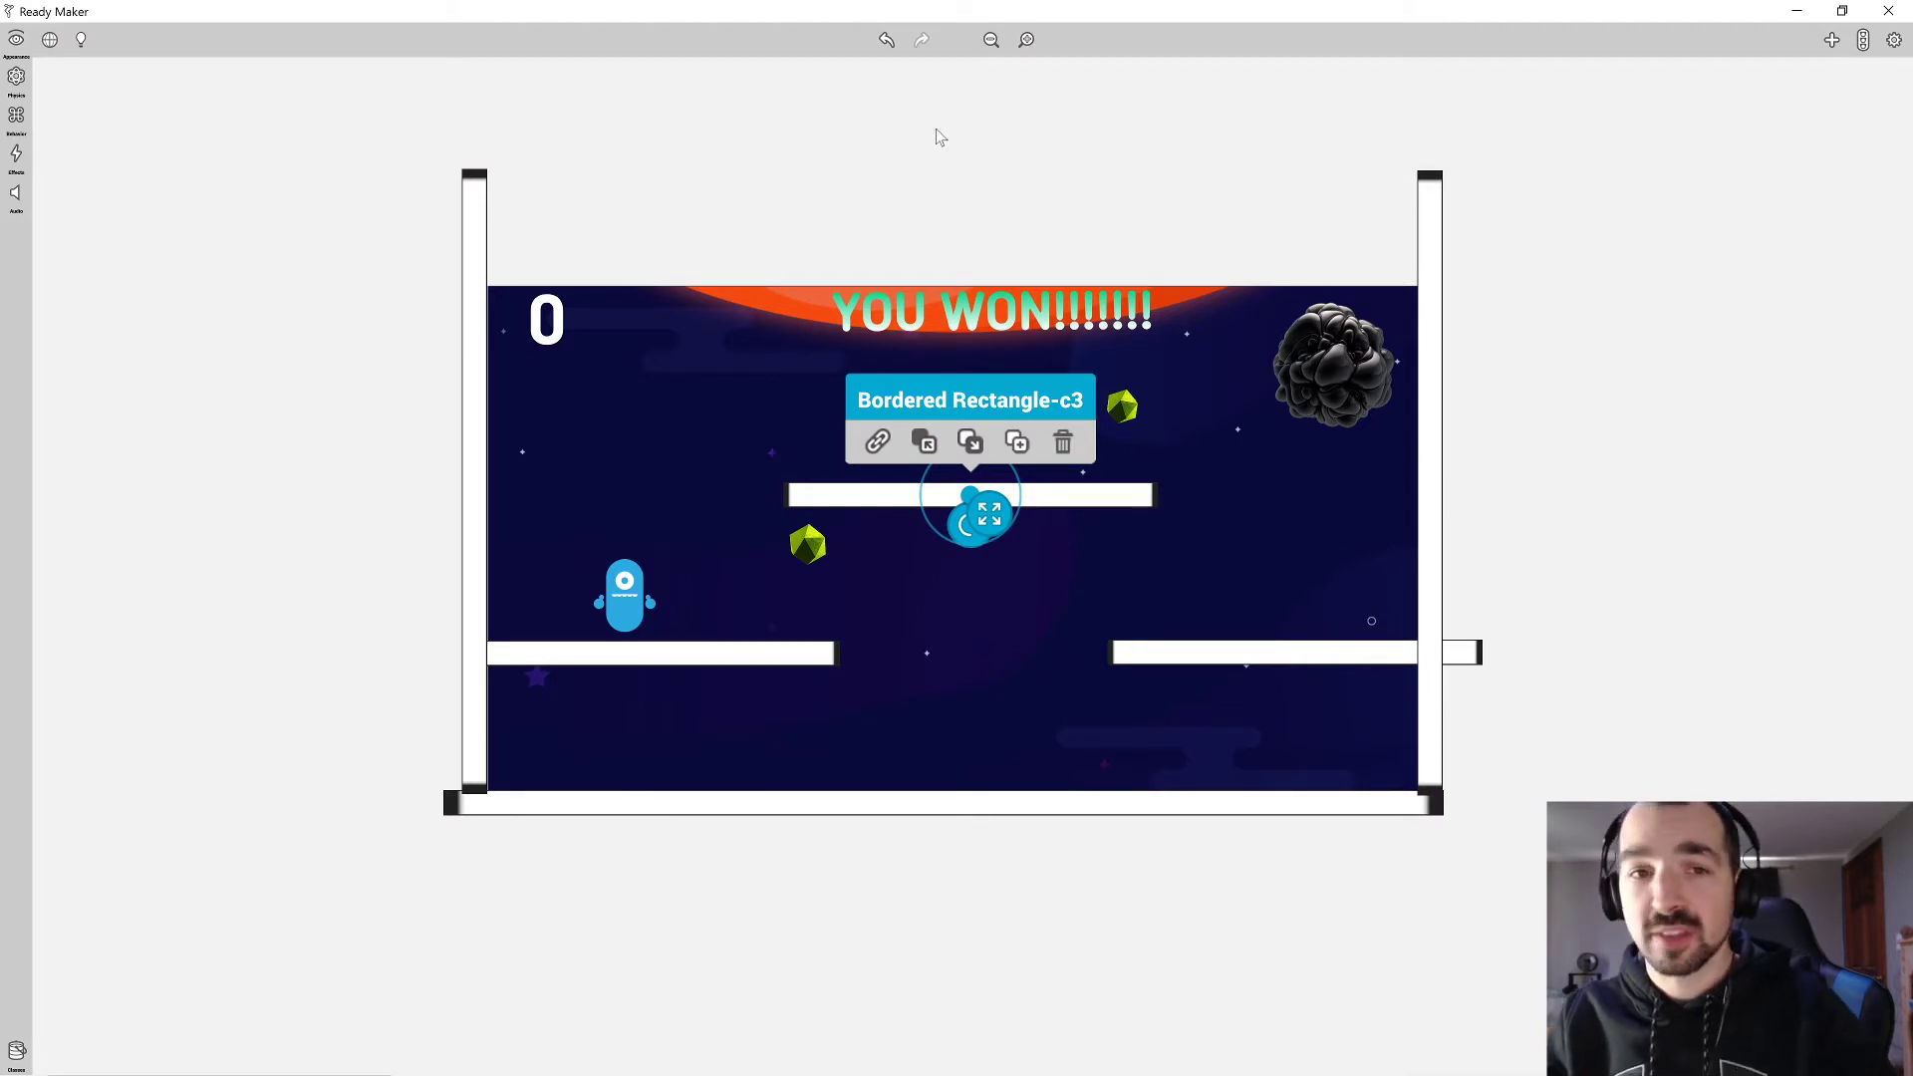
click(1182, 133)
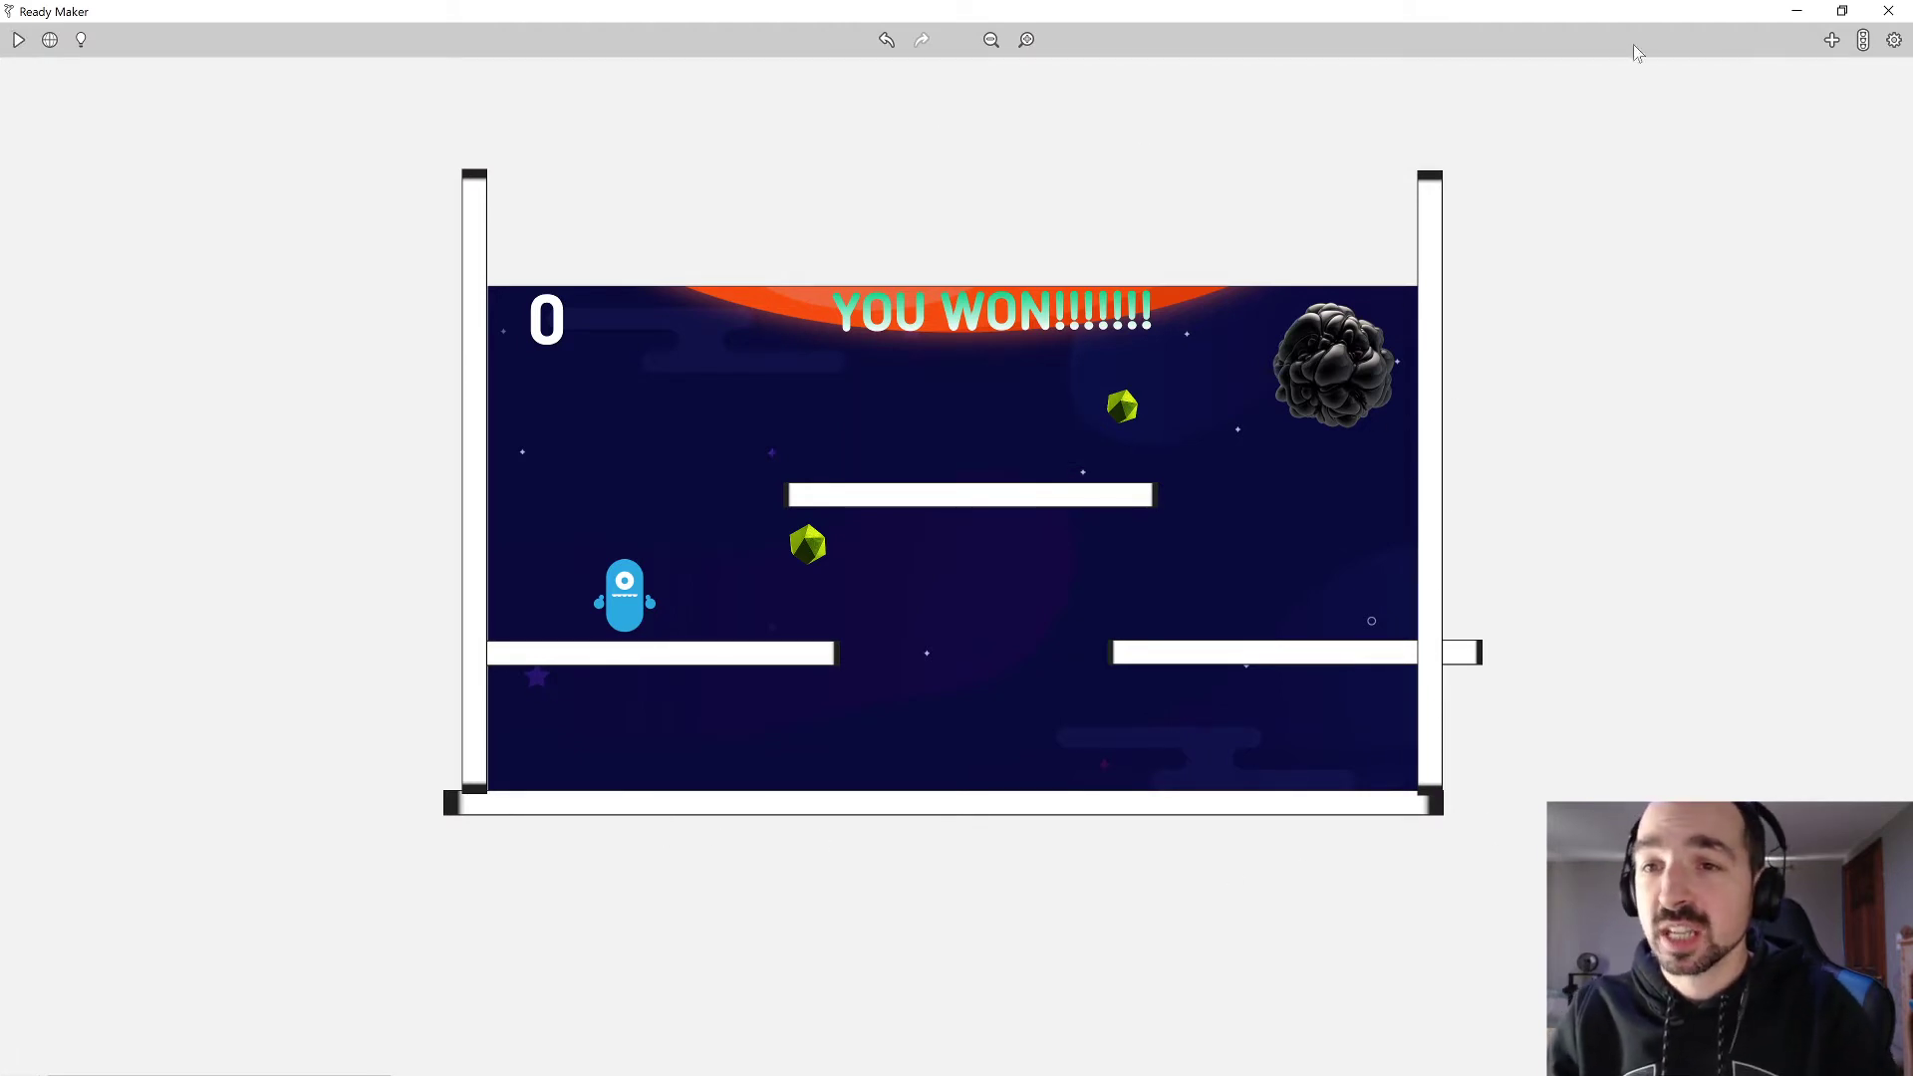
Playtest the scene twice, walking the blue character right off its starting platform, and return to editing.
click(20, 40)
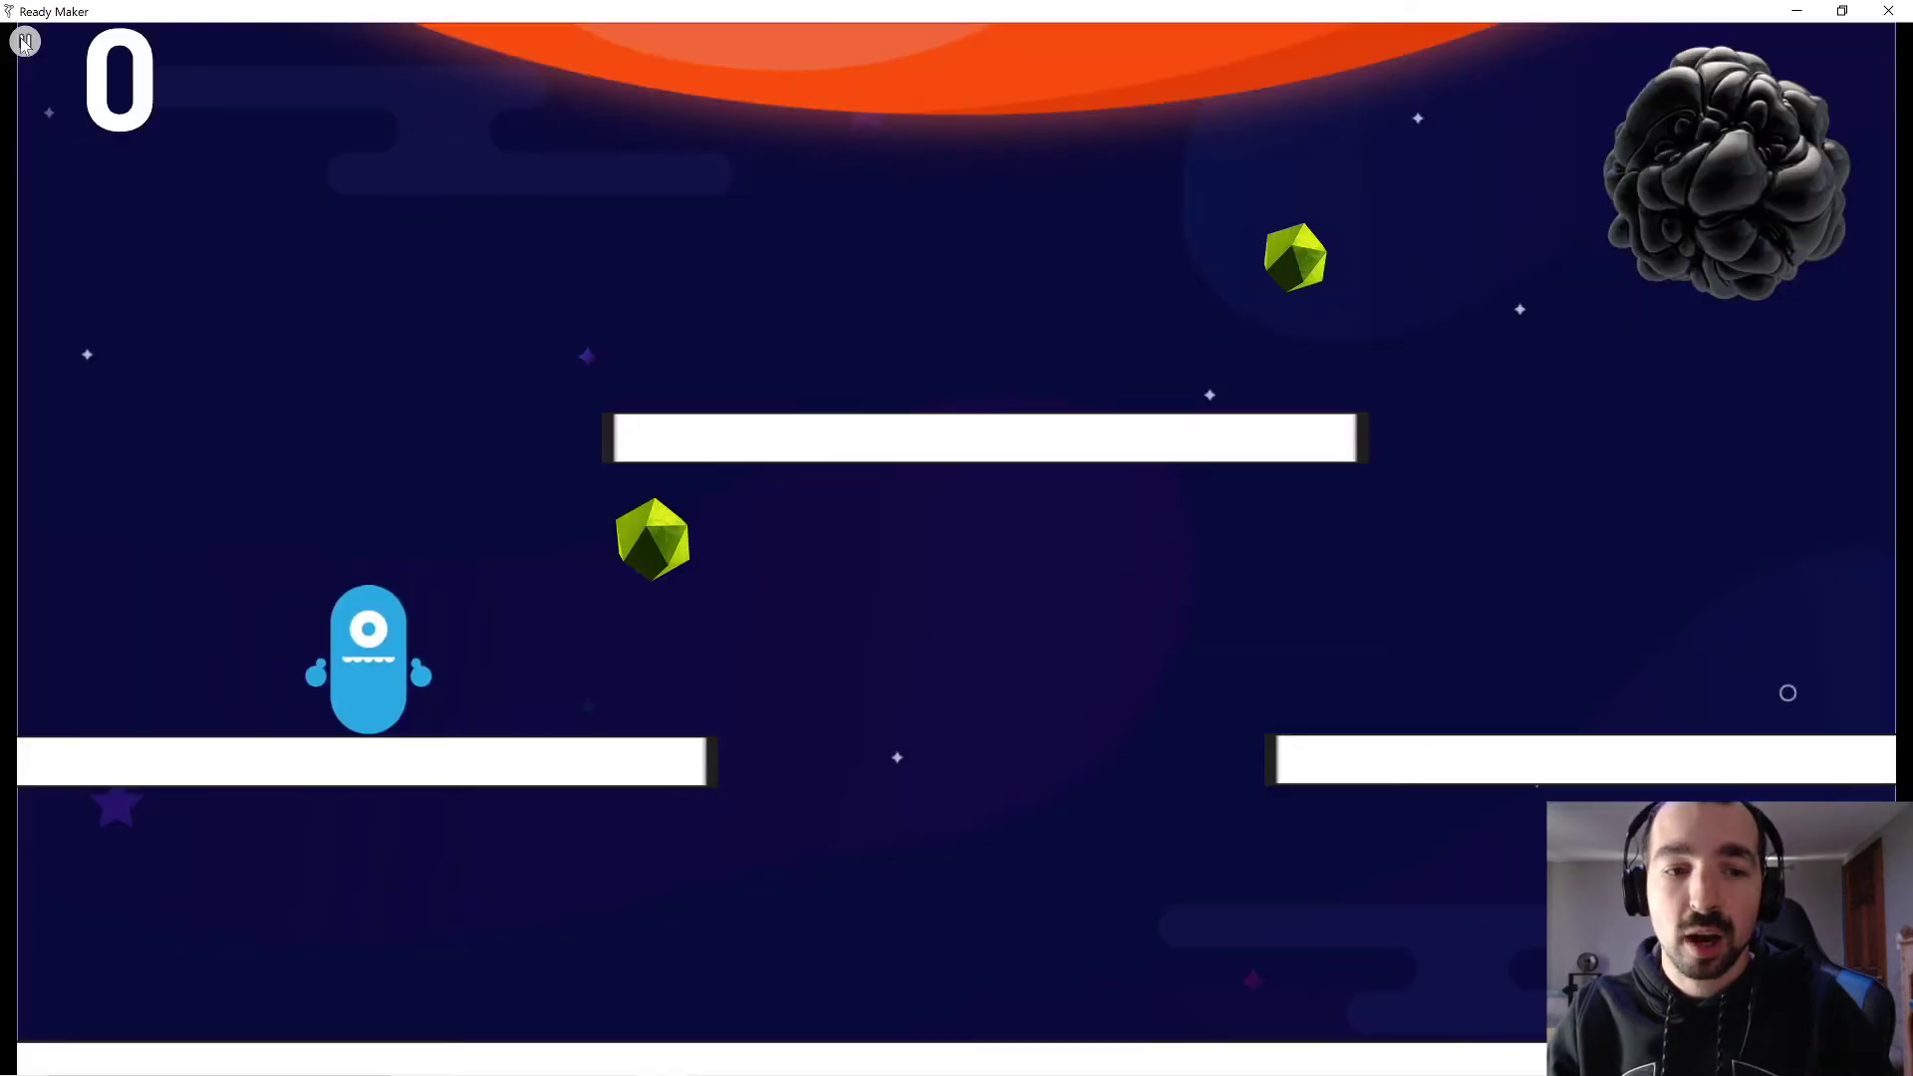
key(Right)
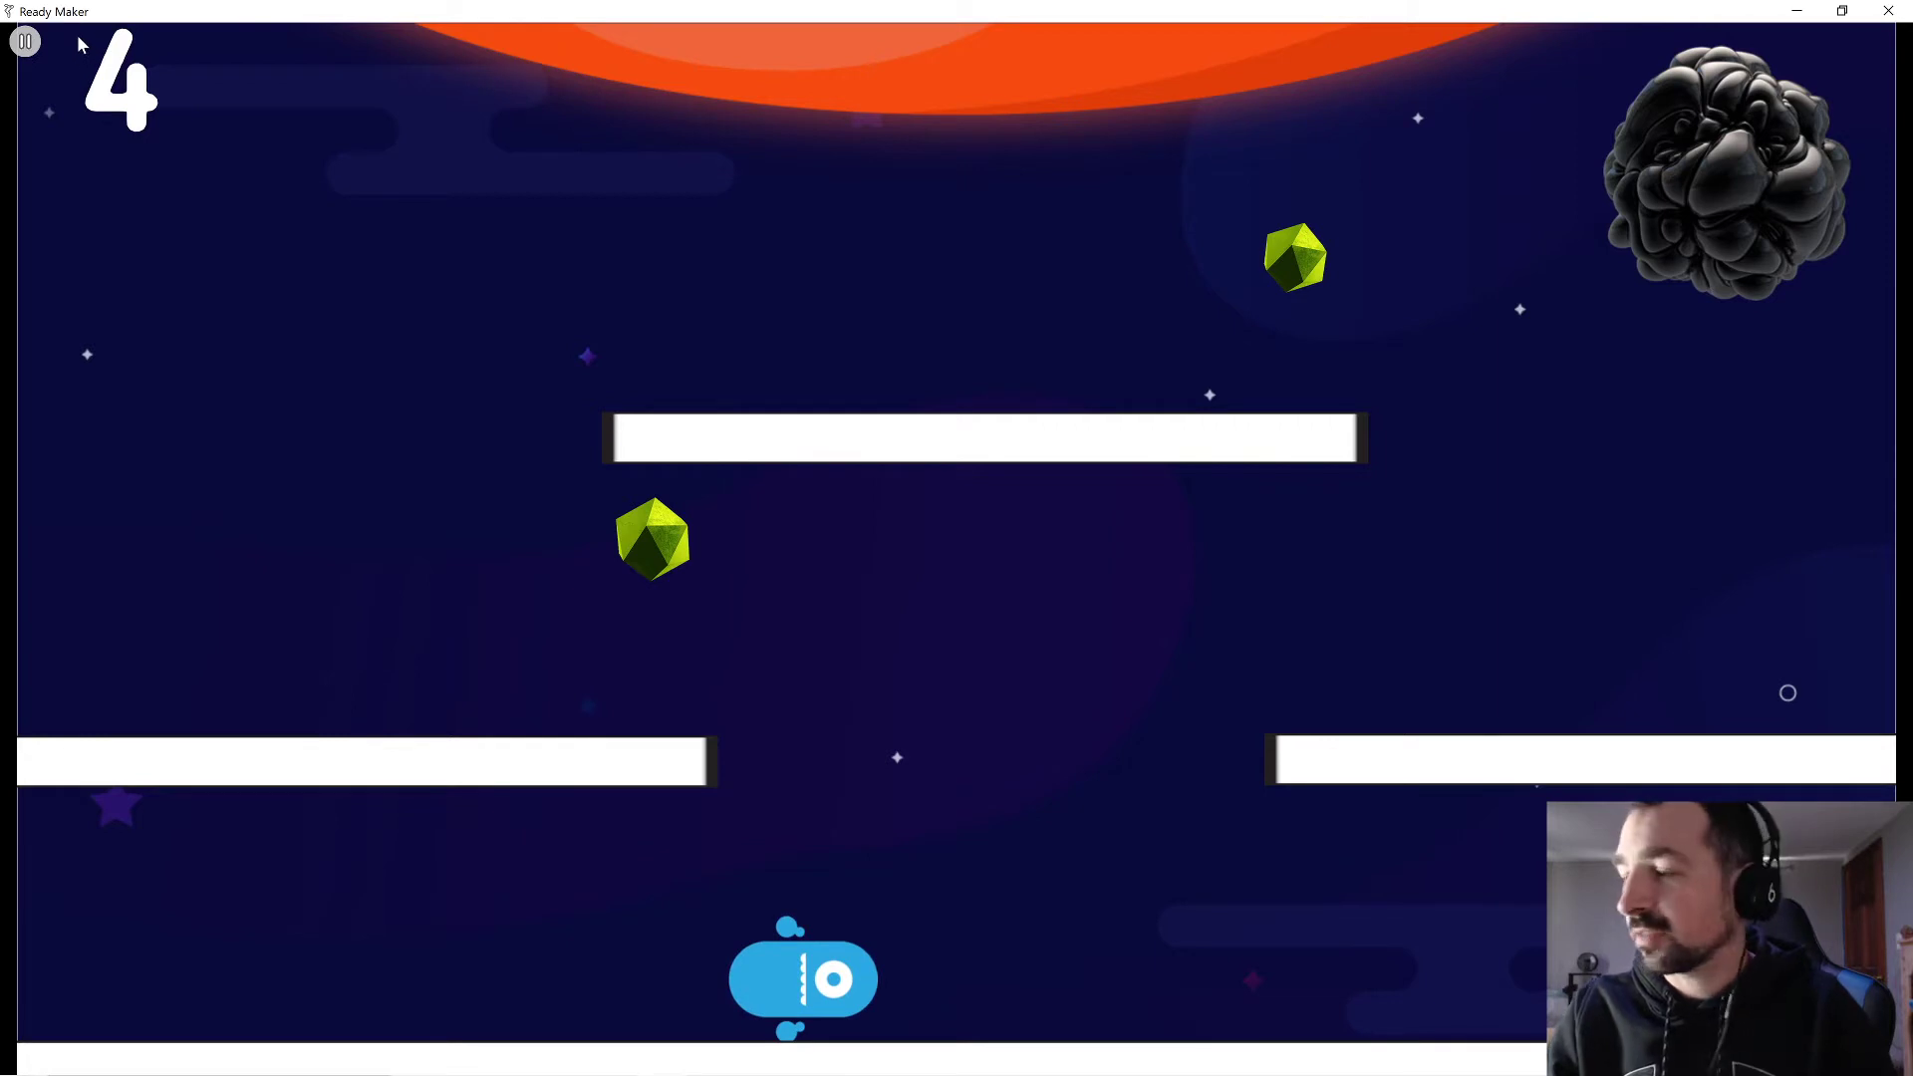
click(27, 46)
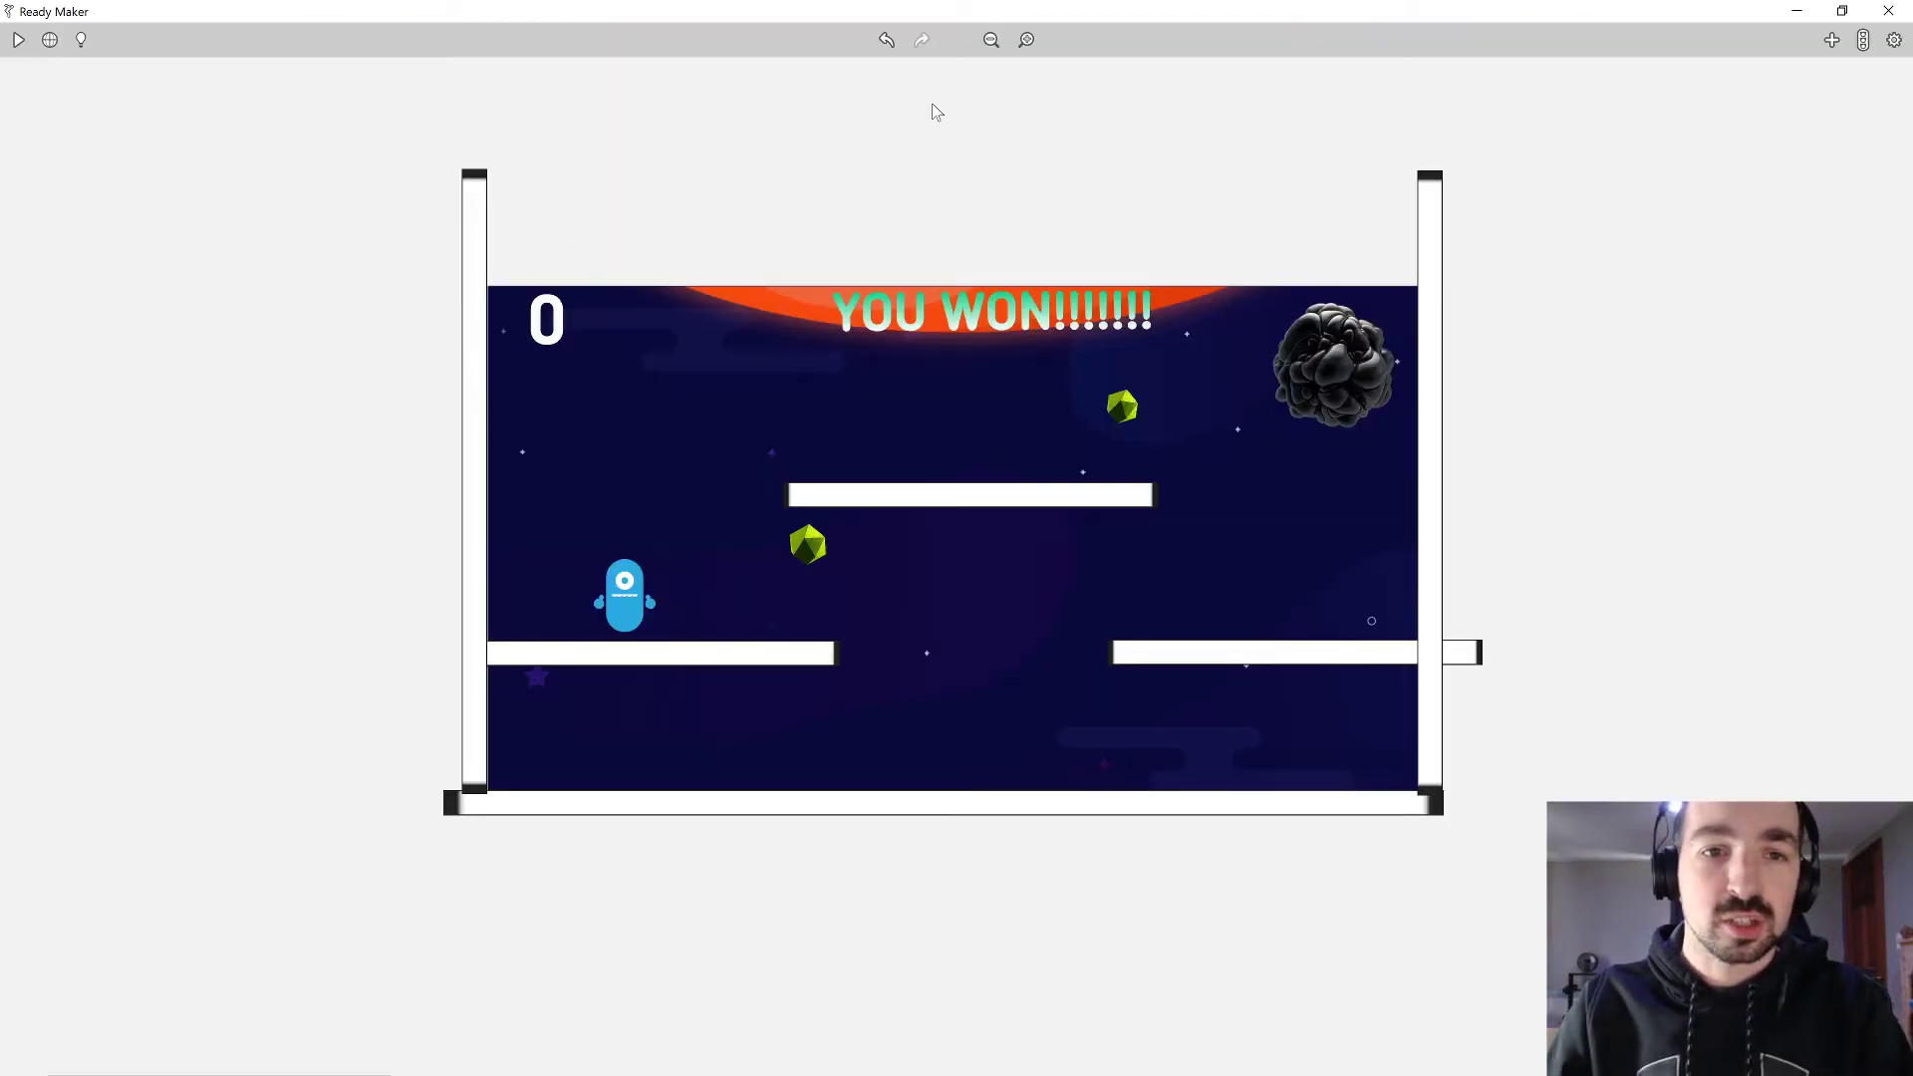
click(19, 42)
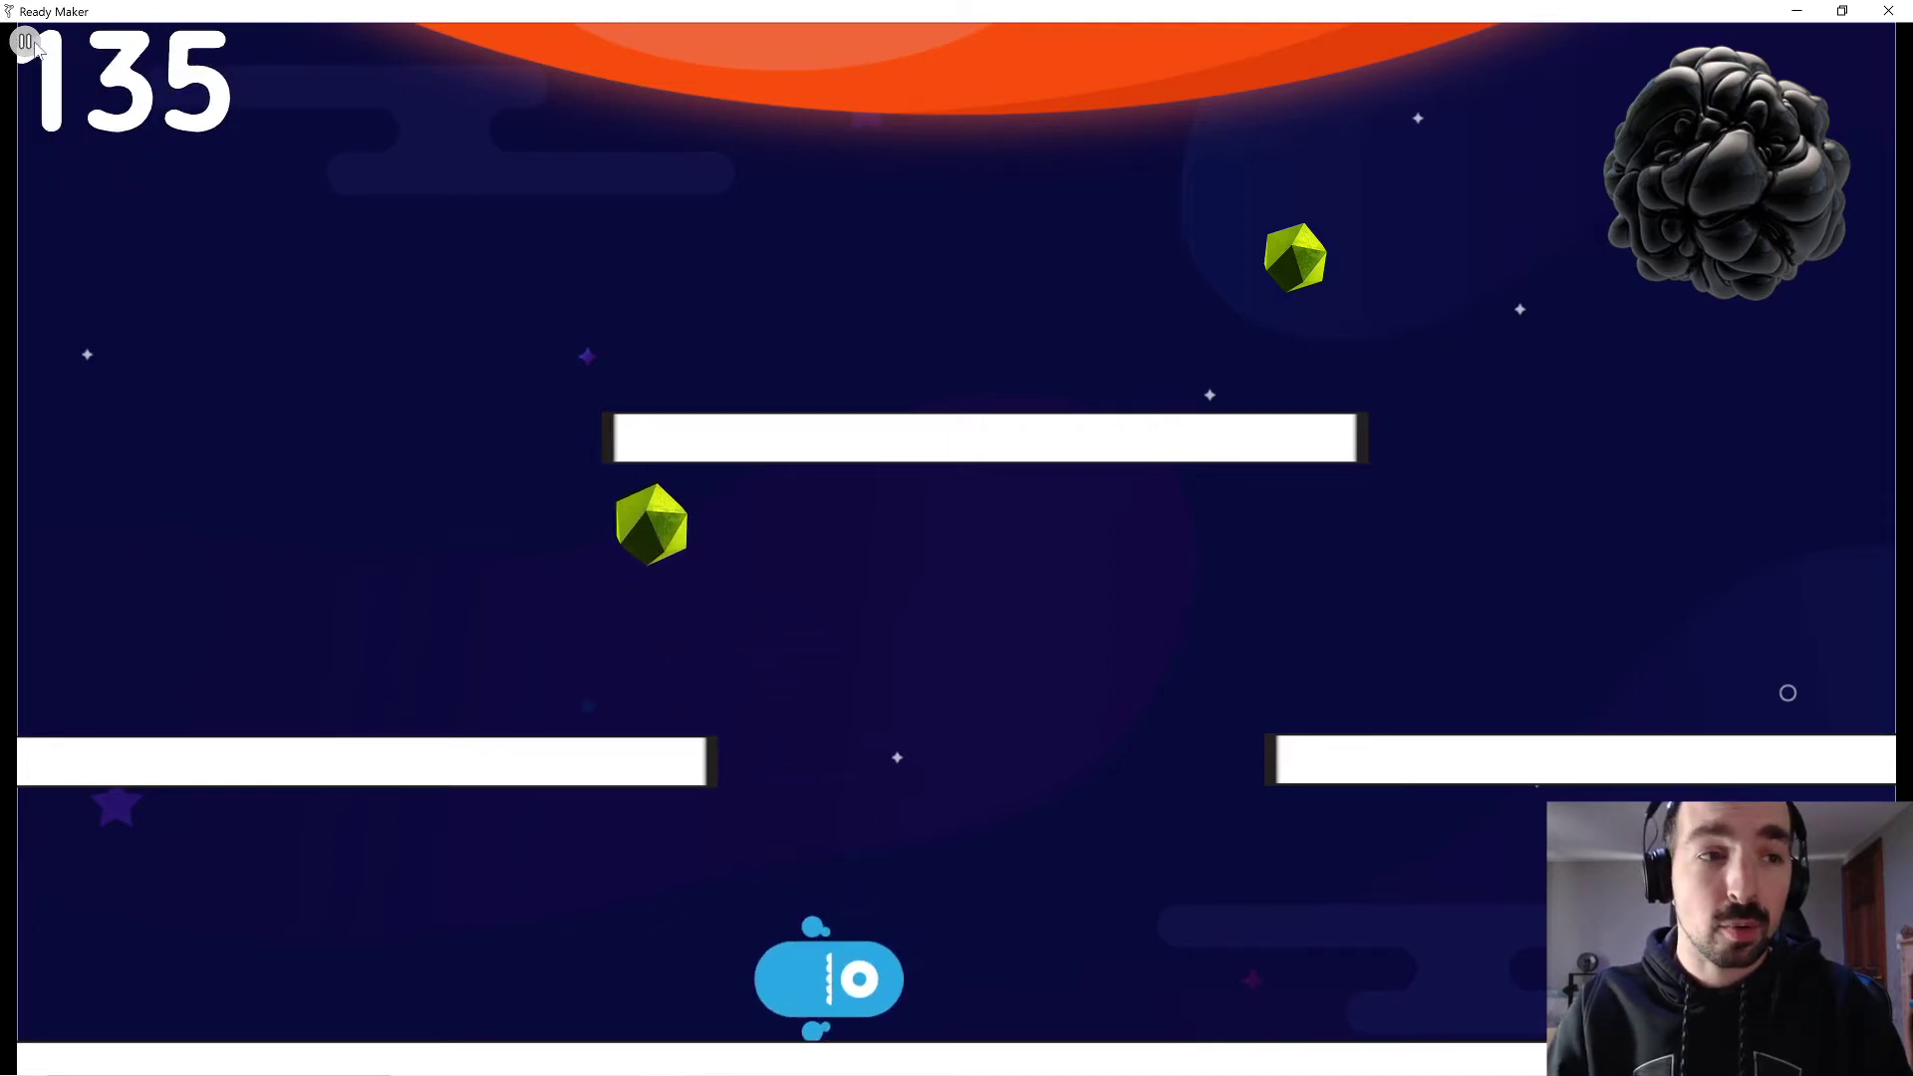
click(27, 41)
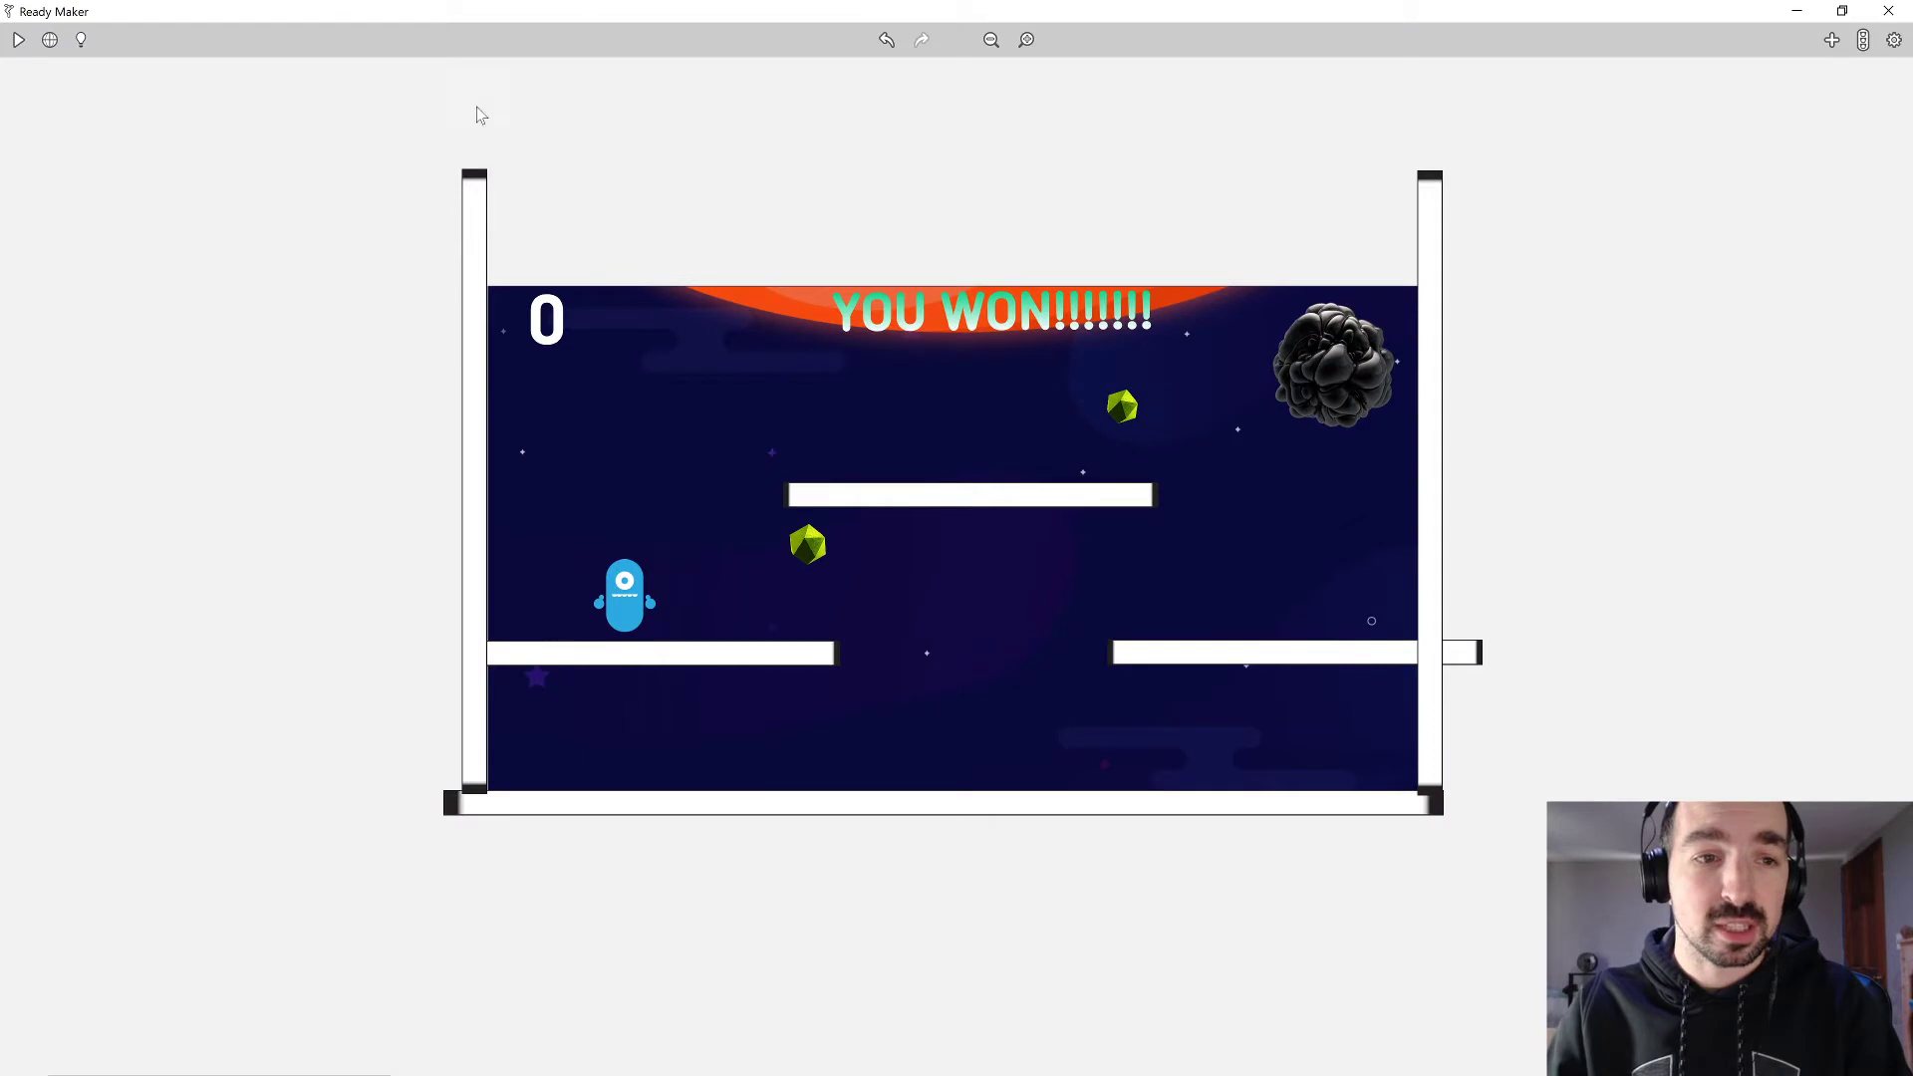
Playtest the scene again, walking the blue character back and forth and jumping between the lower platforms, and return to editing.
click(19, 41)
key(Left)
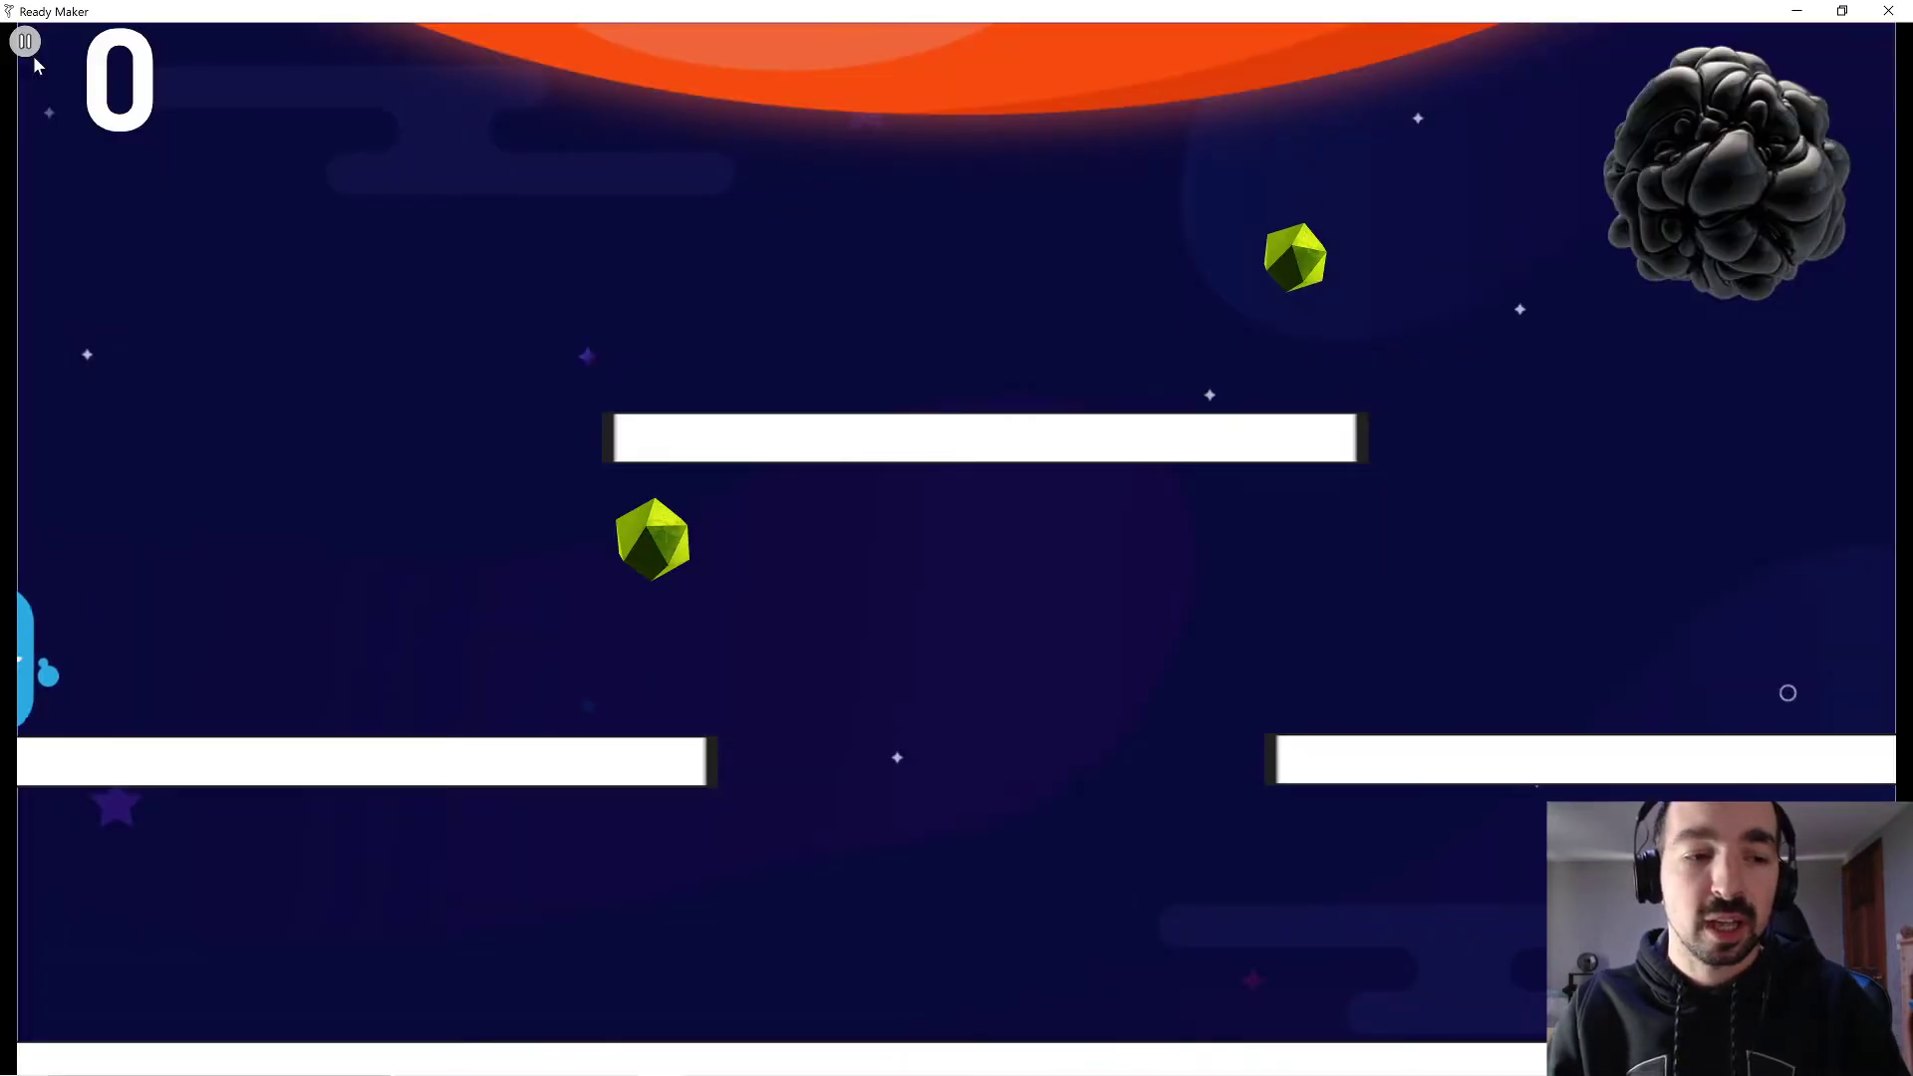
key(Right)
key(Right)
key(Left)
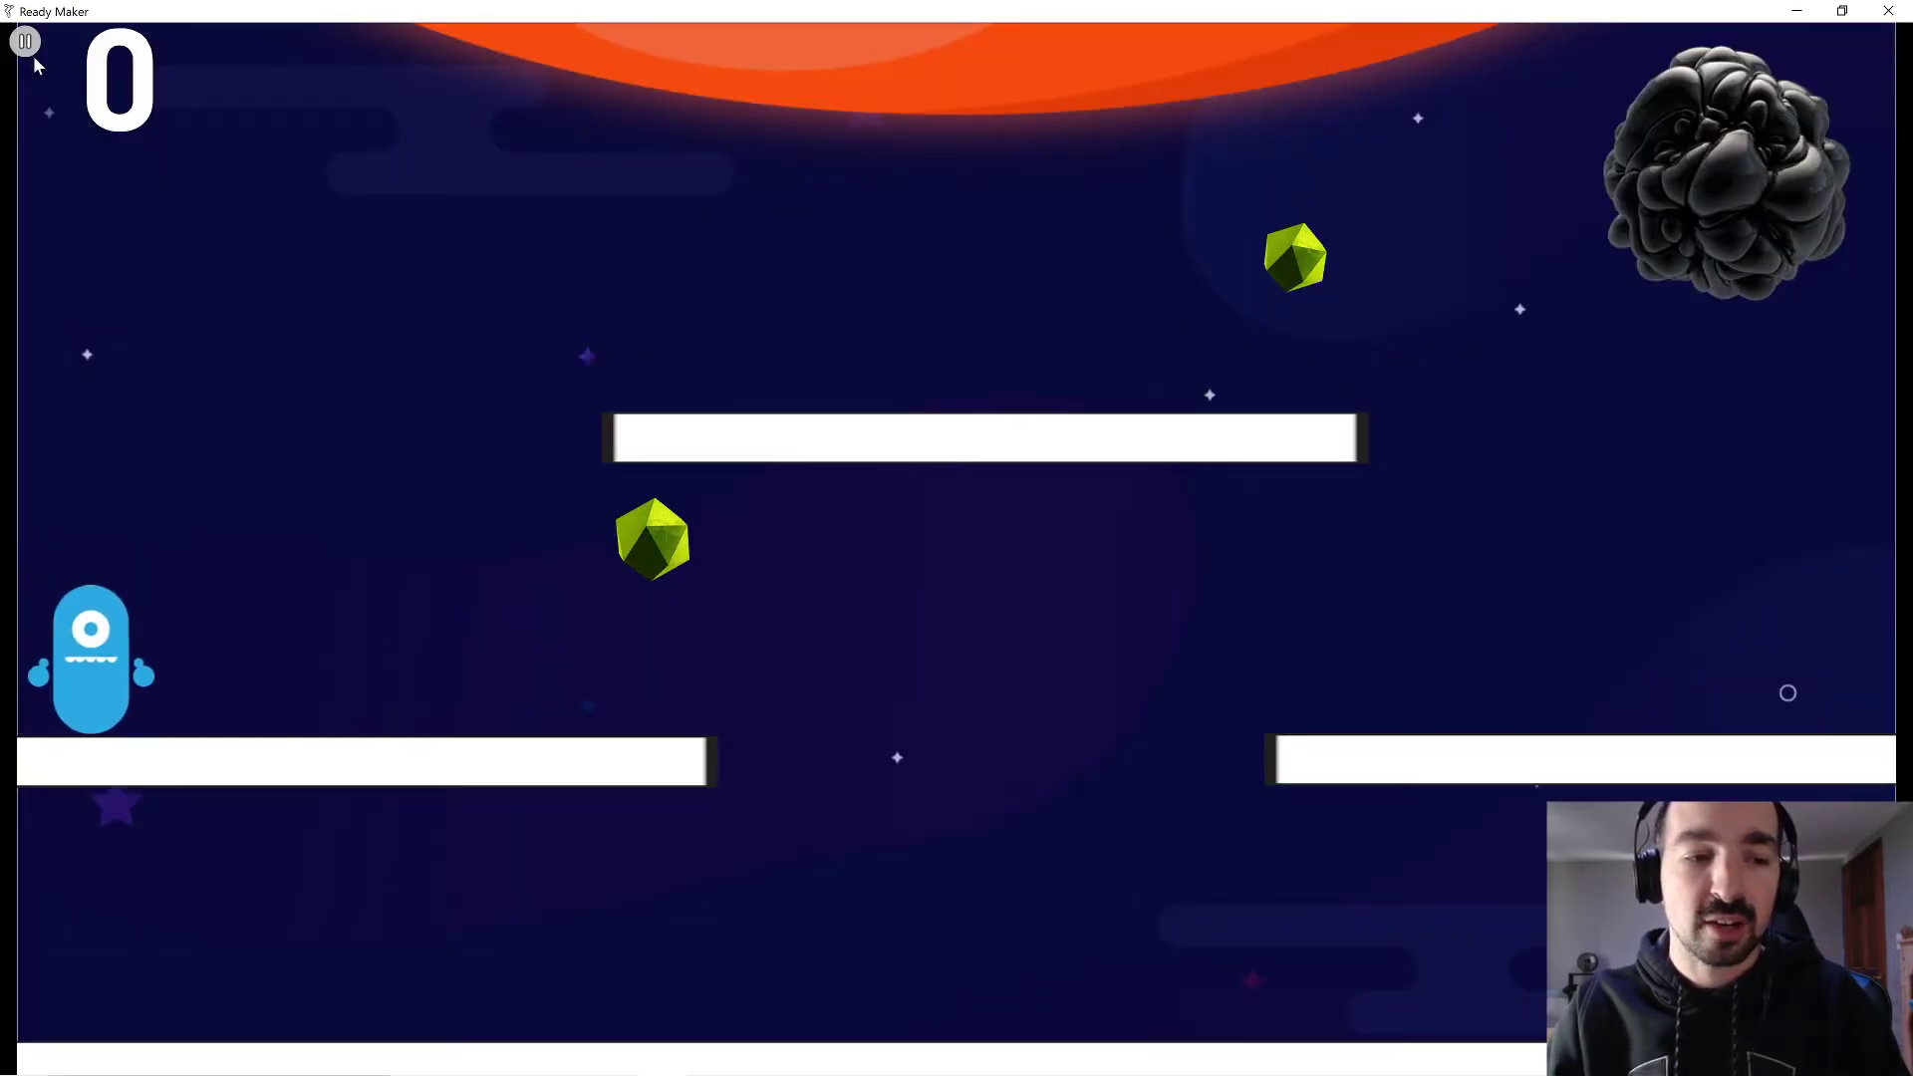
key(Right)
key(Right)
key(Left)
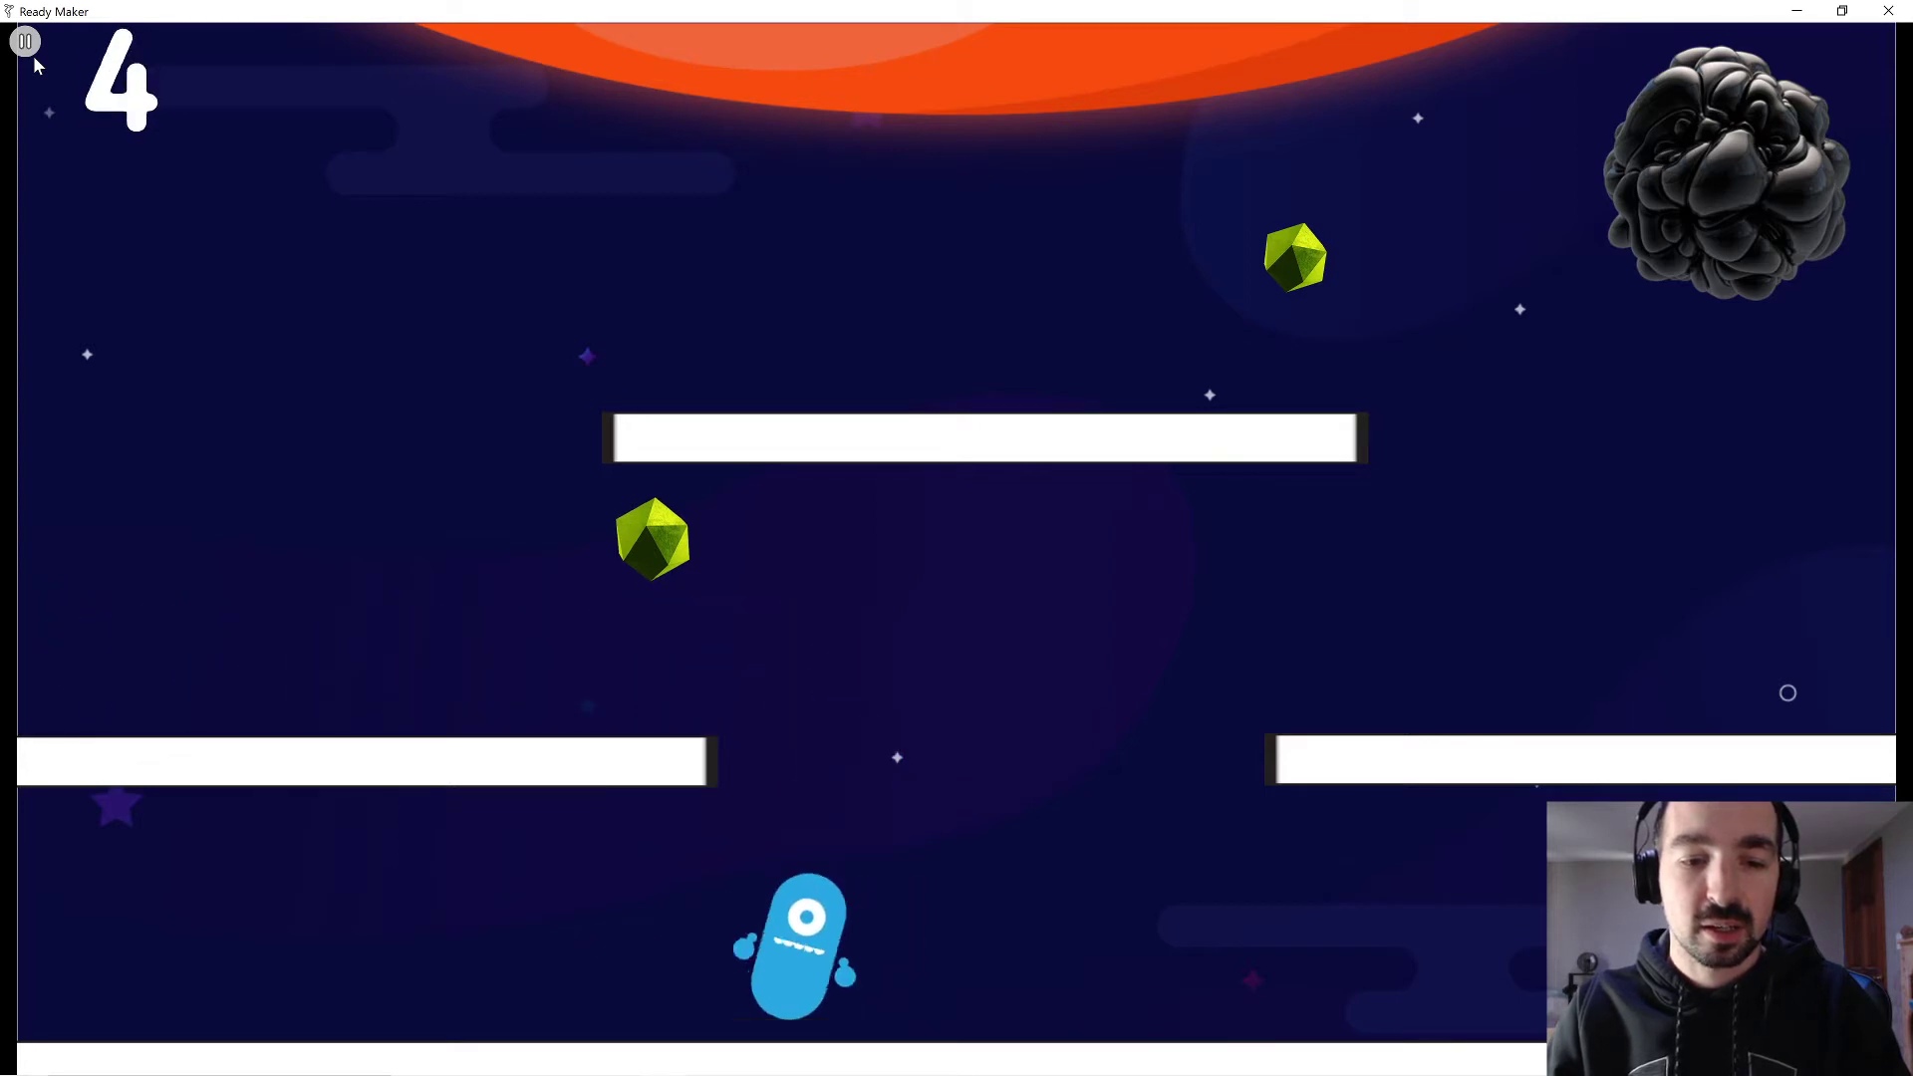
key(Right)
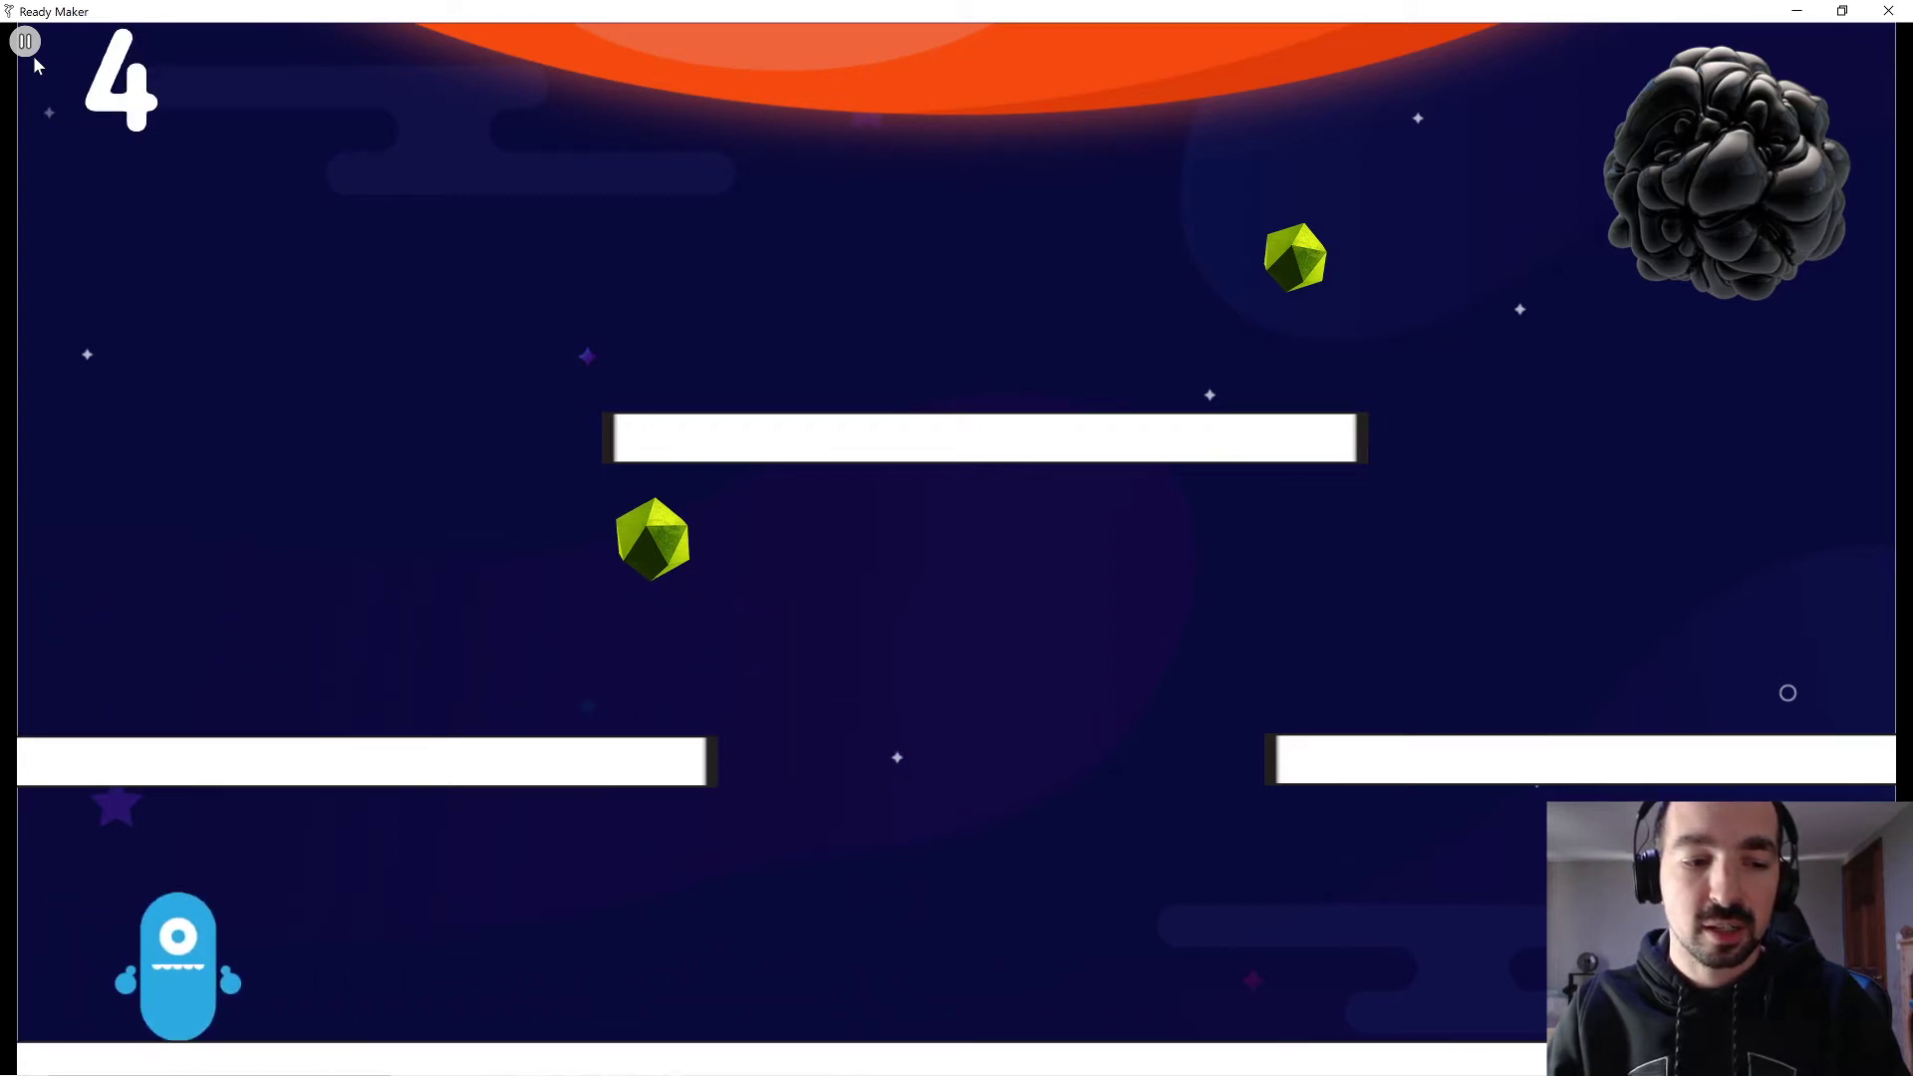
key(Left)
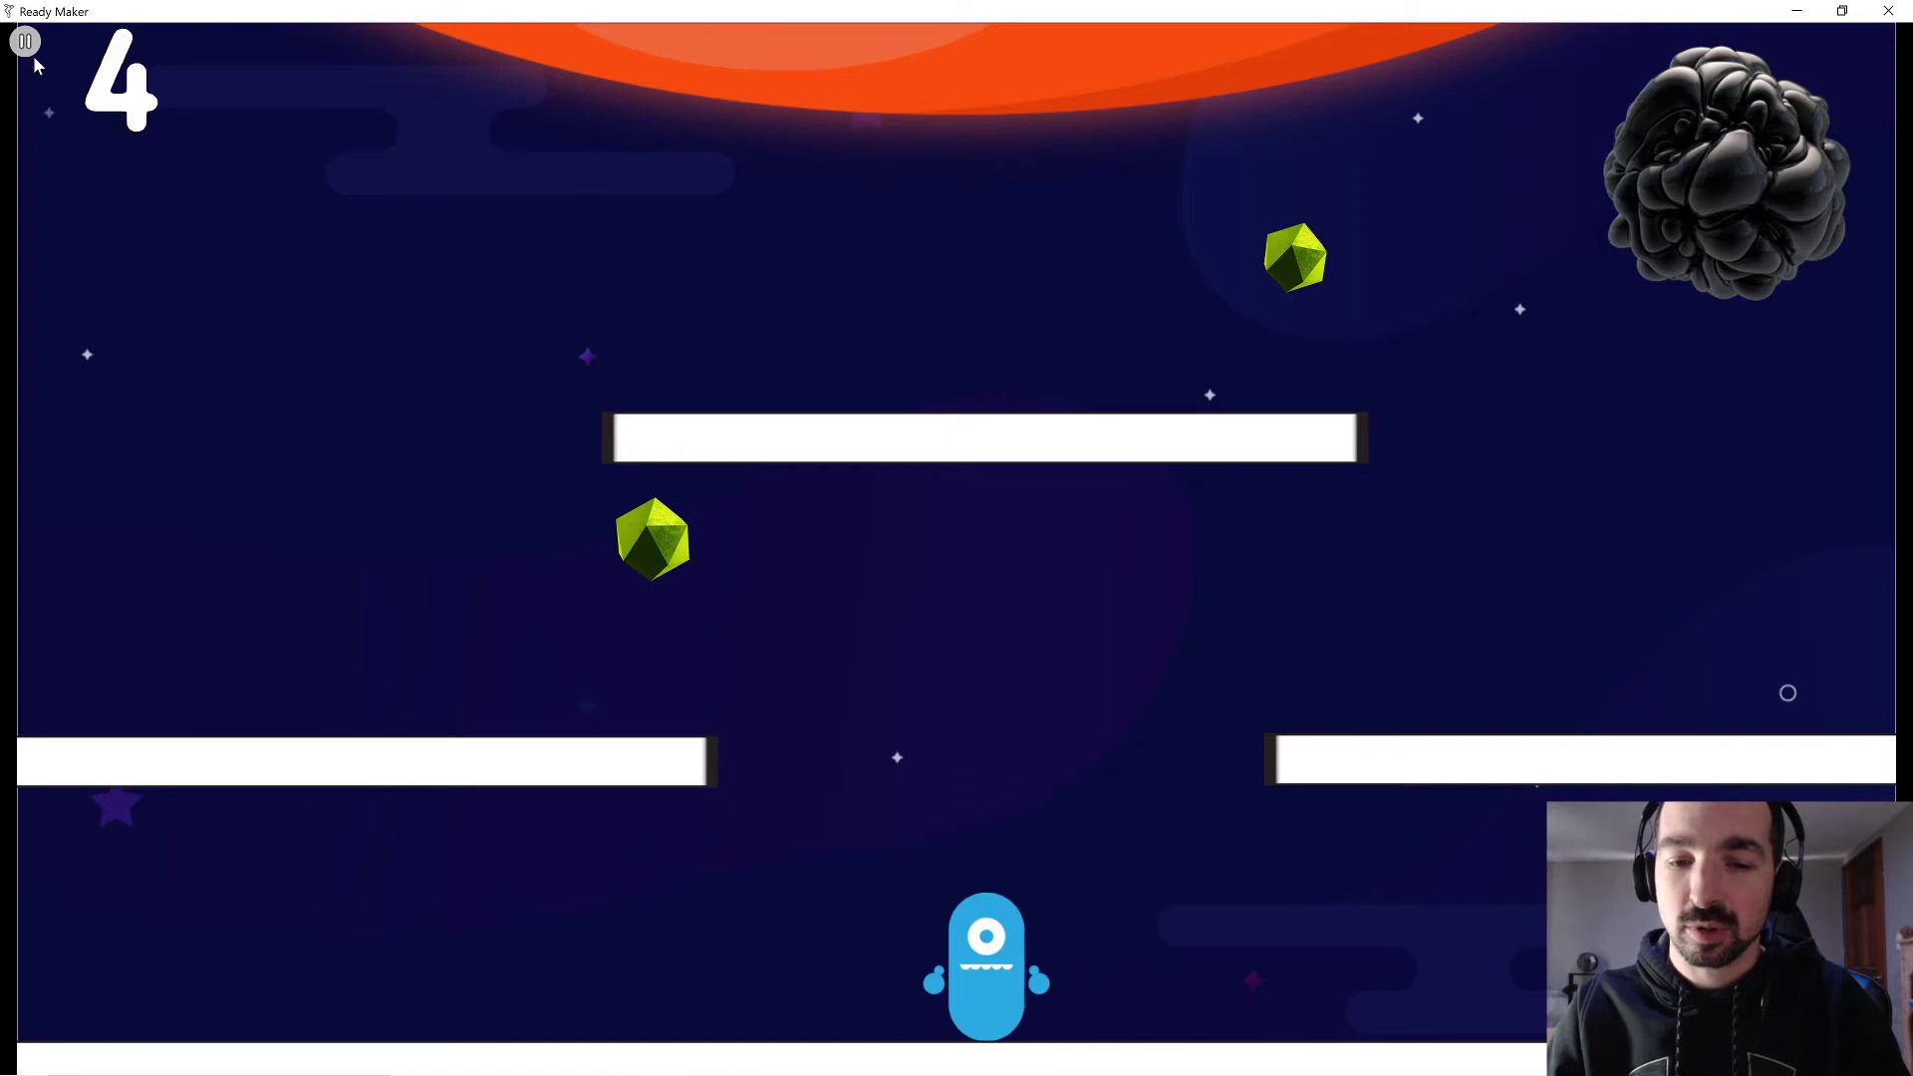
key(Right)
key(Up)
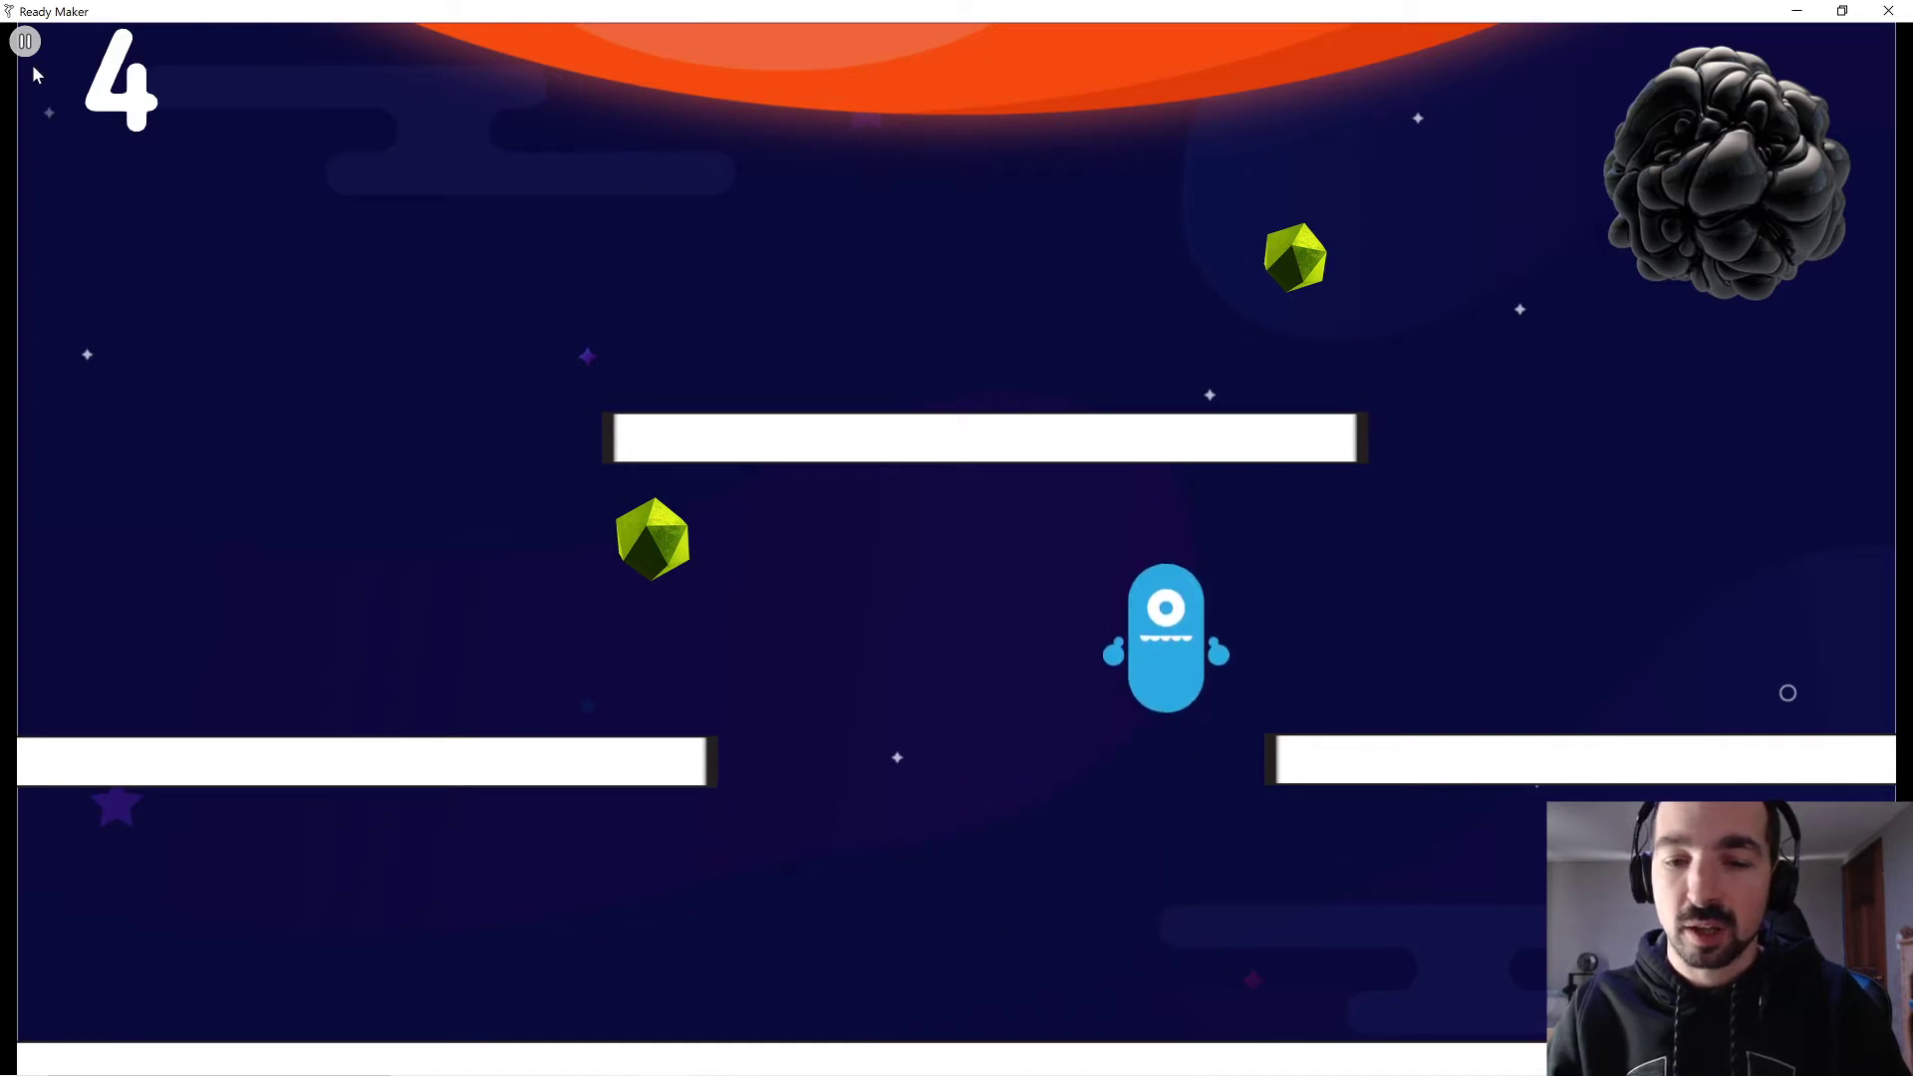
key(Right)
key(Right)
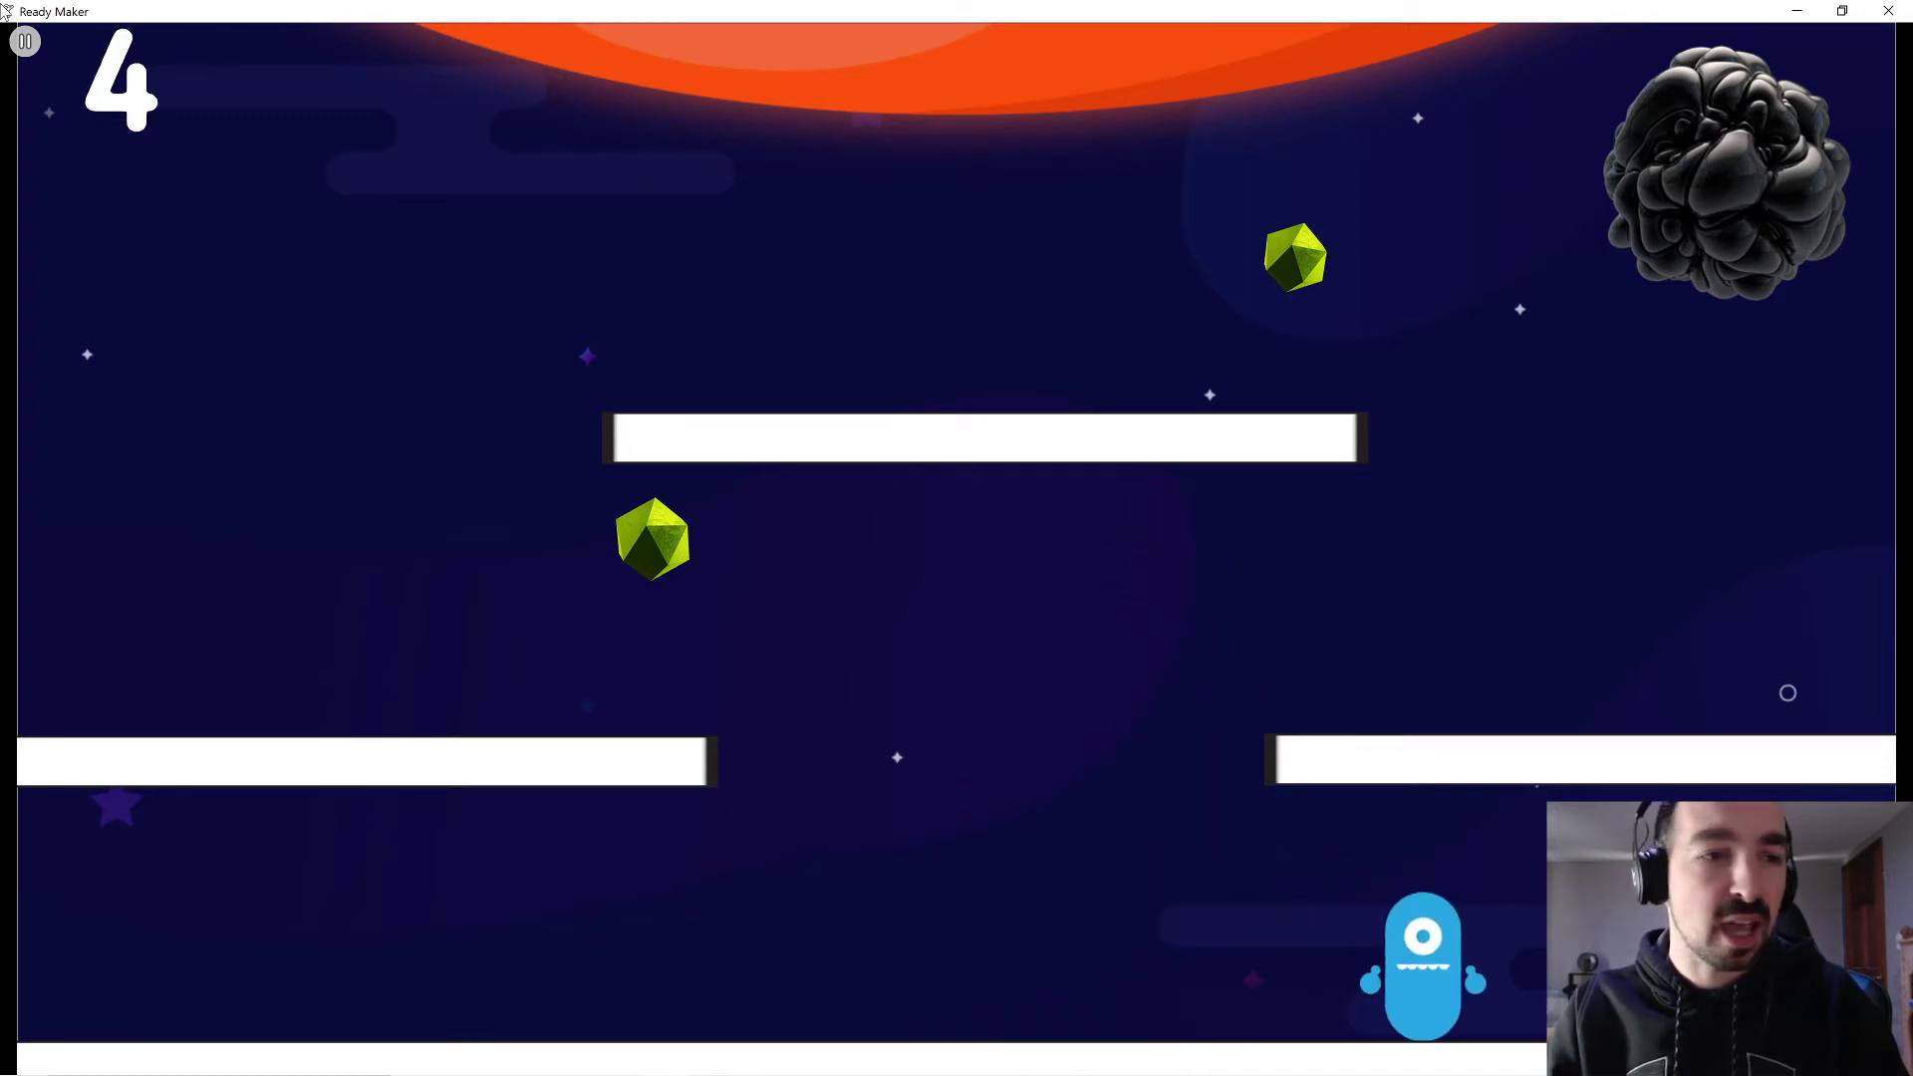
click(37, 43)
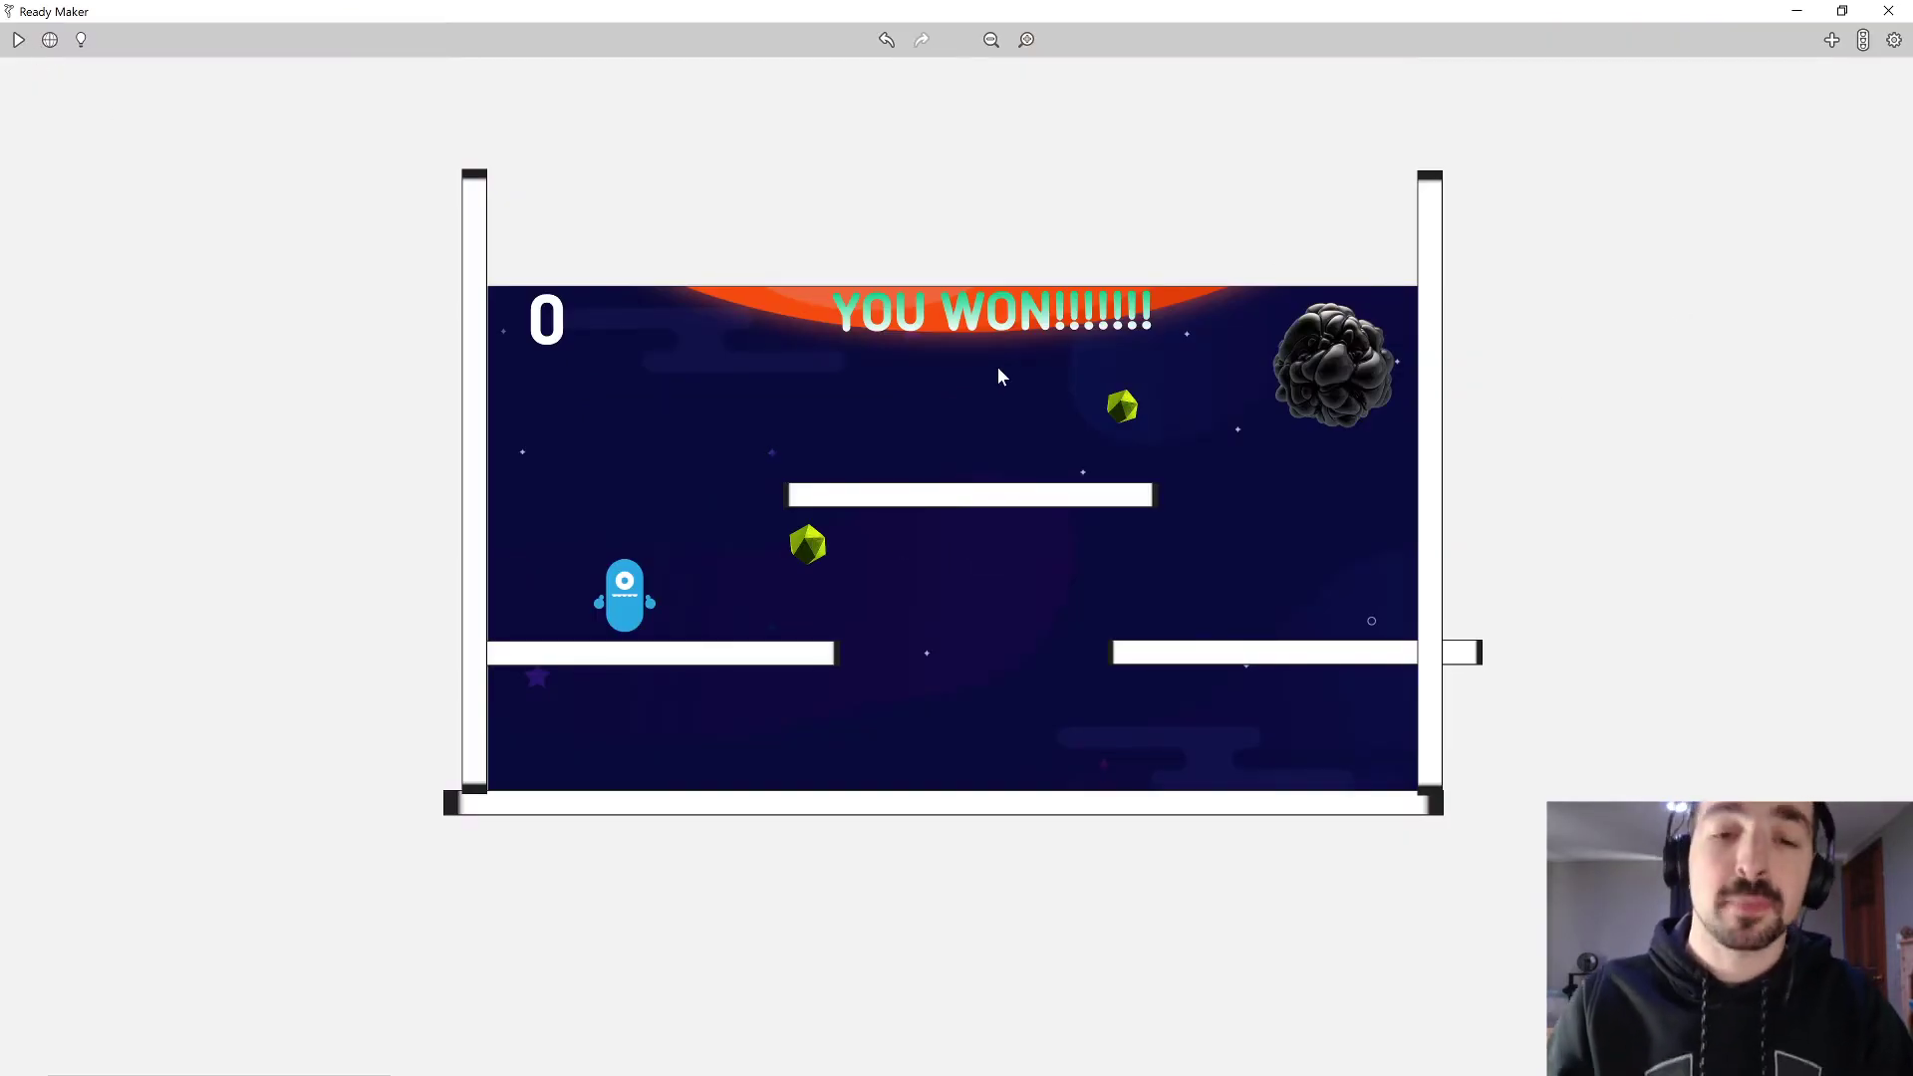
Check the names of the two green crystals and the black star, and clear the selection.
click(810, 549)
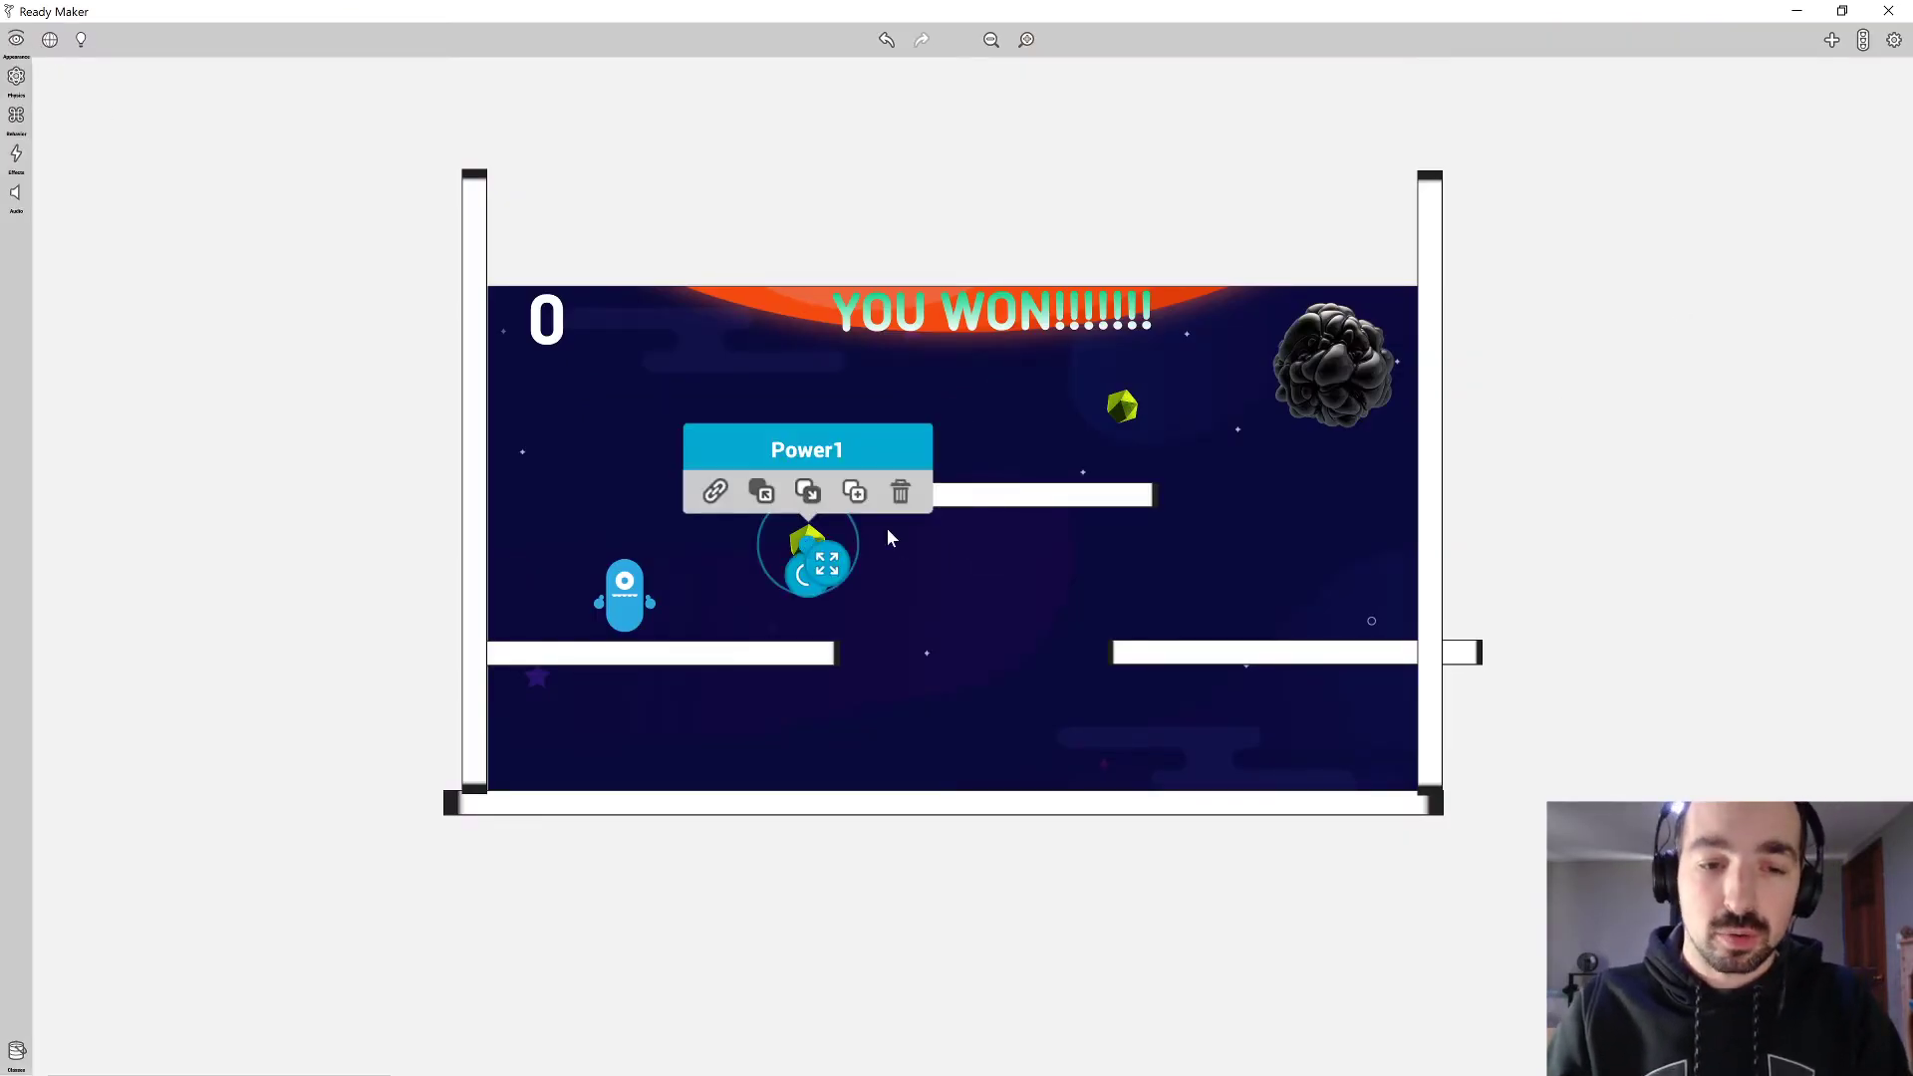
click(1136, 404)
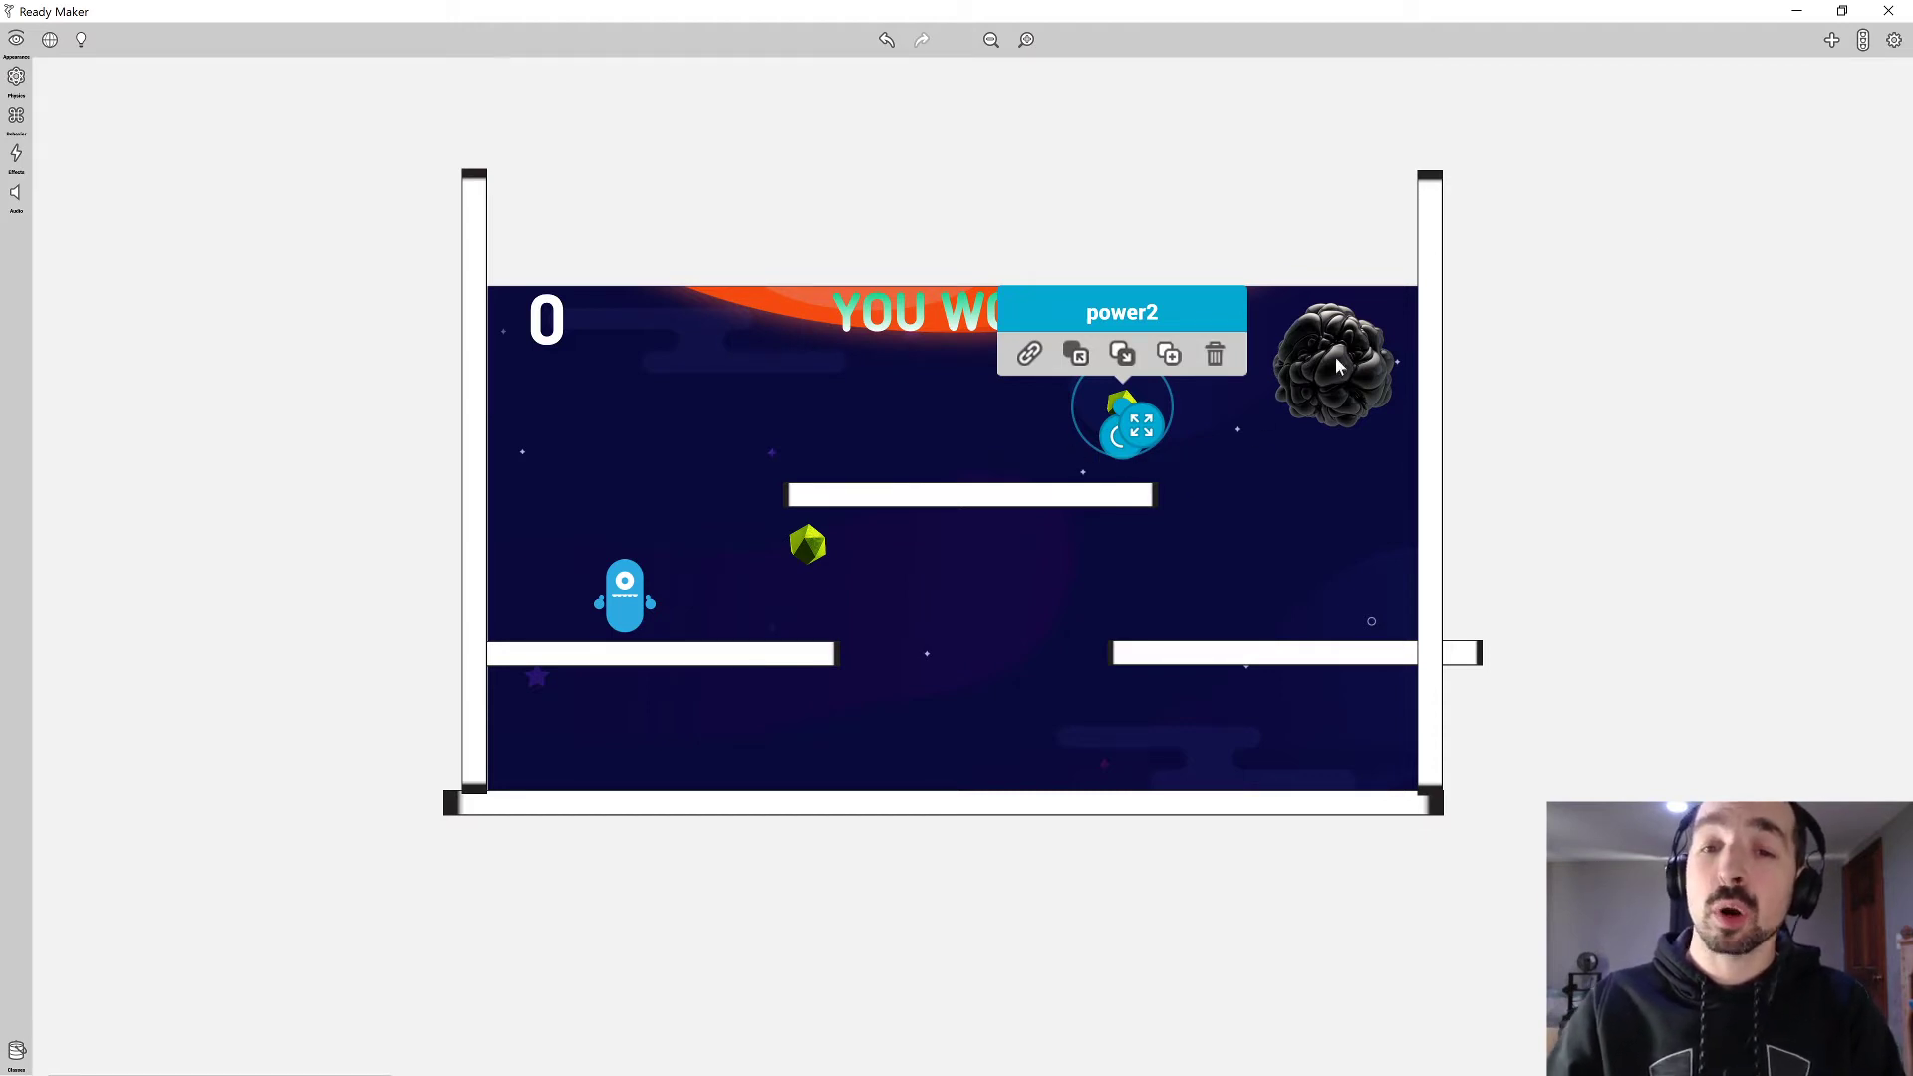
click(1324, 391)
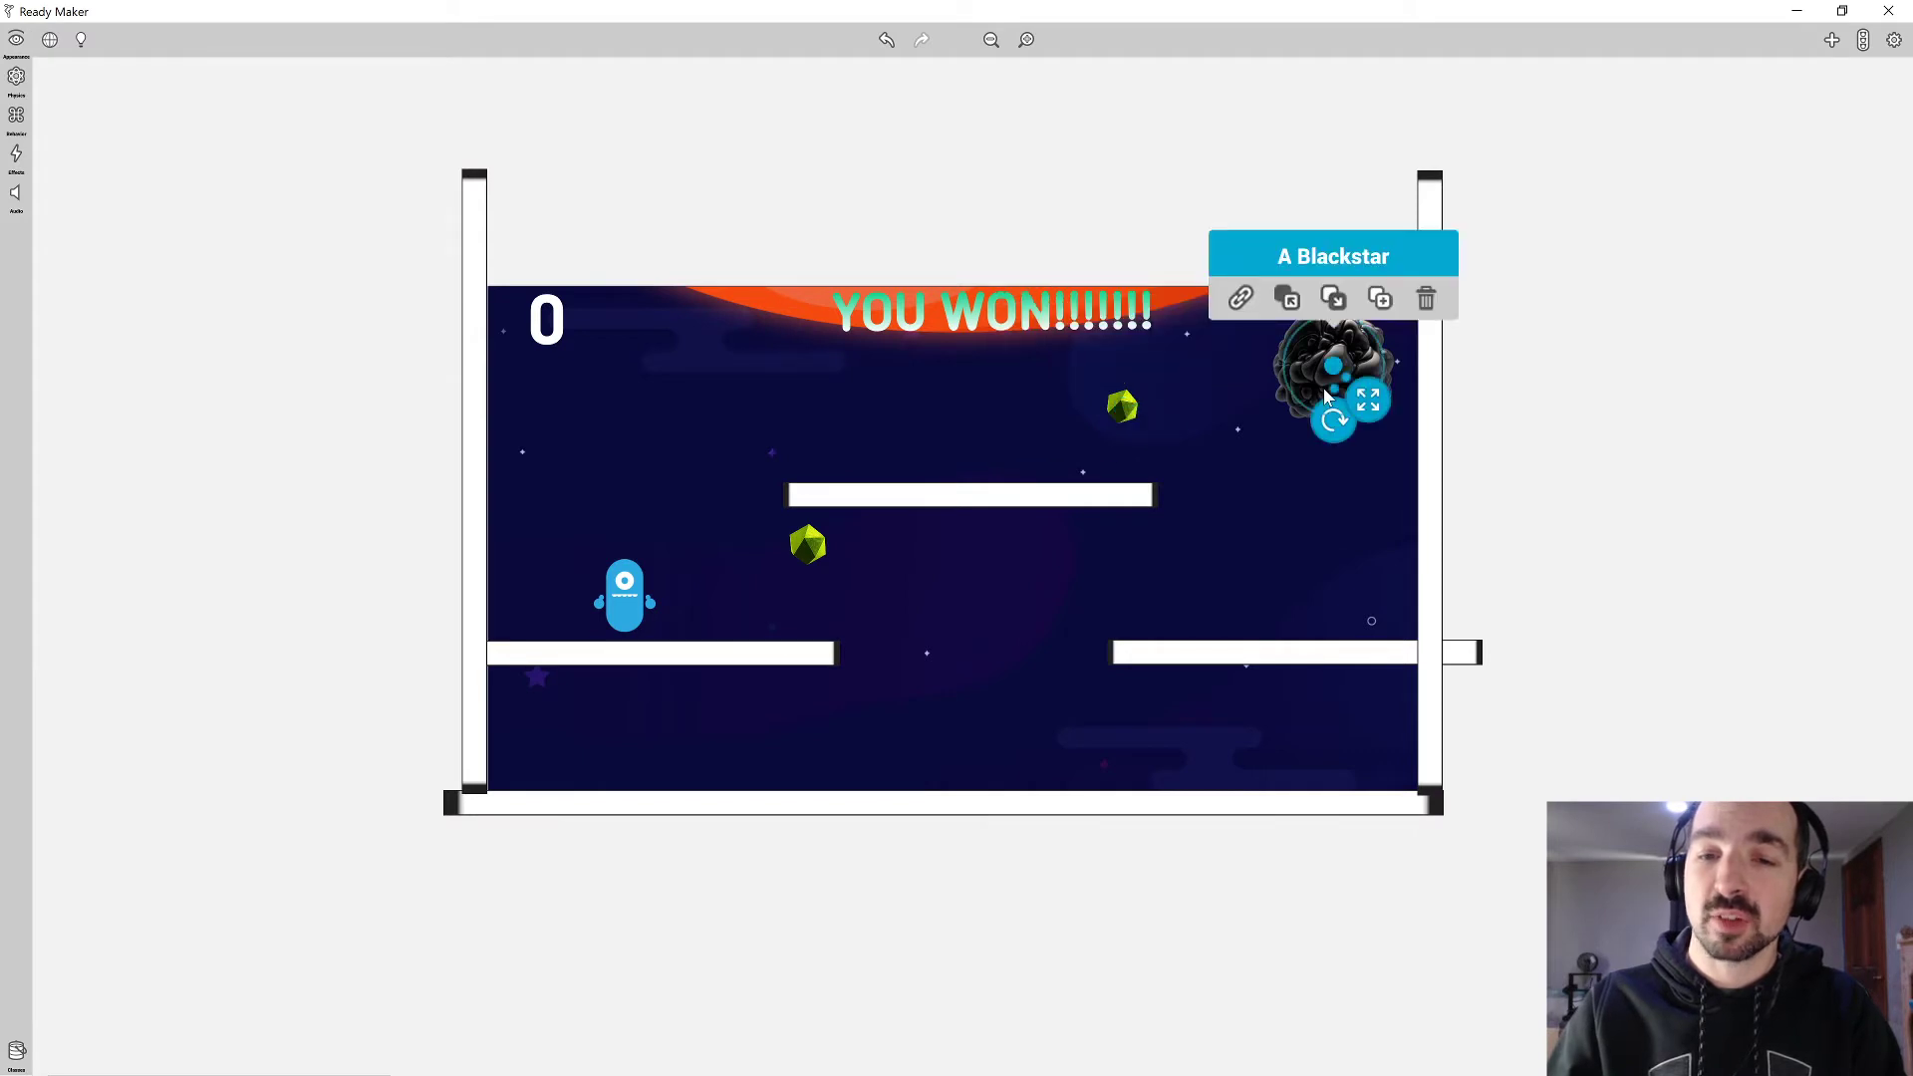
click(916, 536)
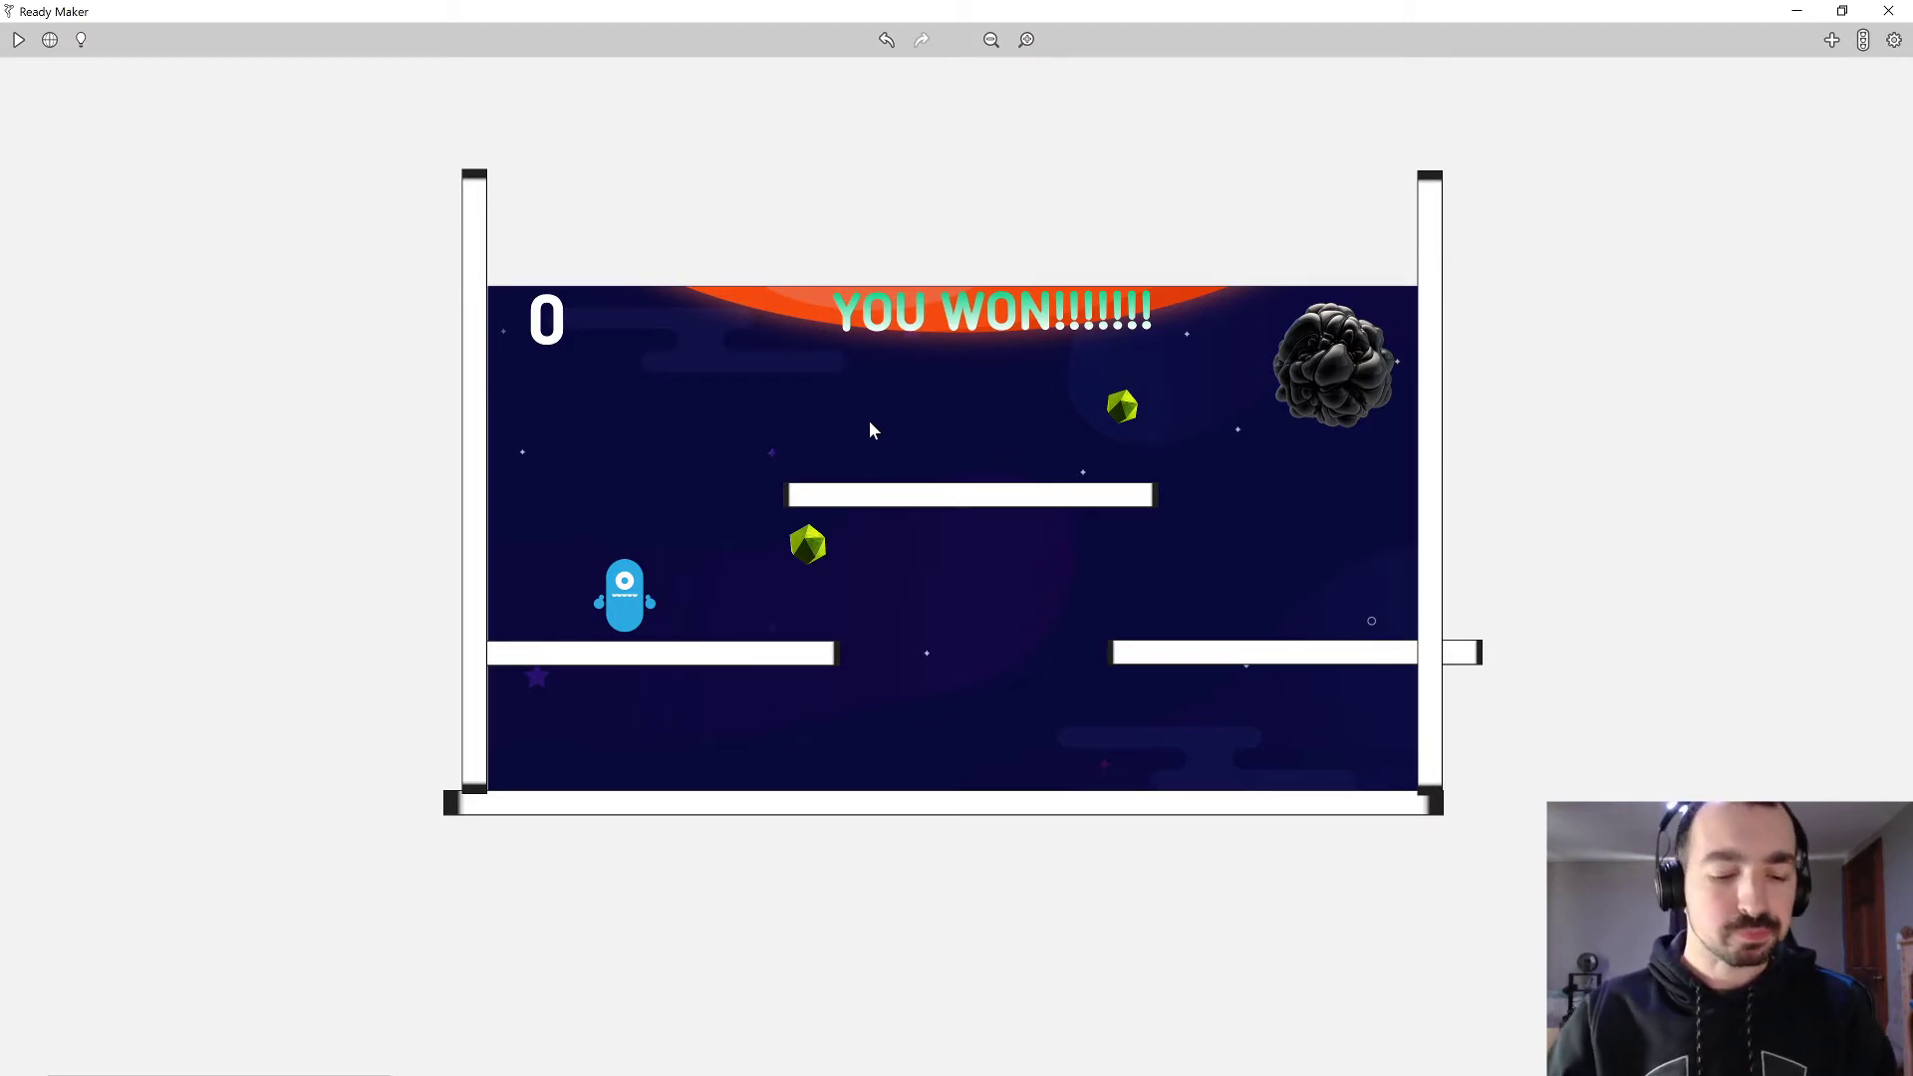
Switch to the blank Notepad window, make it narrower and move it clear of most of the game scene.
key(alt+Tab)
key(Tab)
key(alt+Tab)
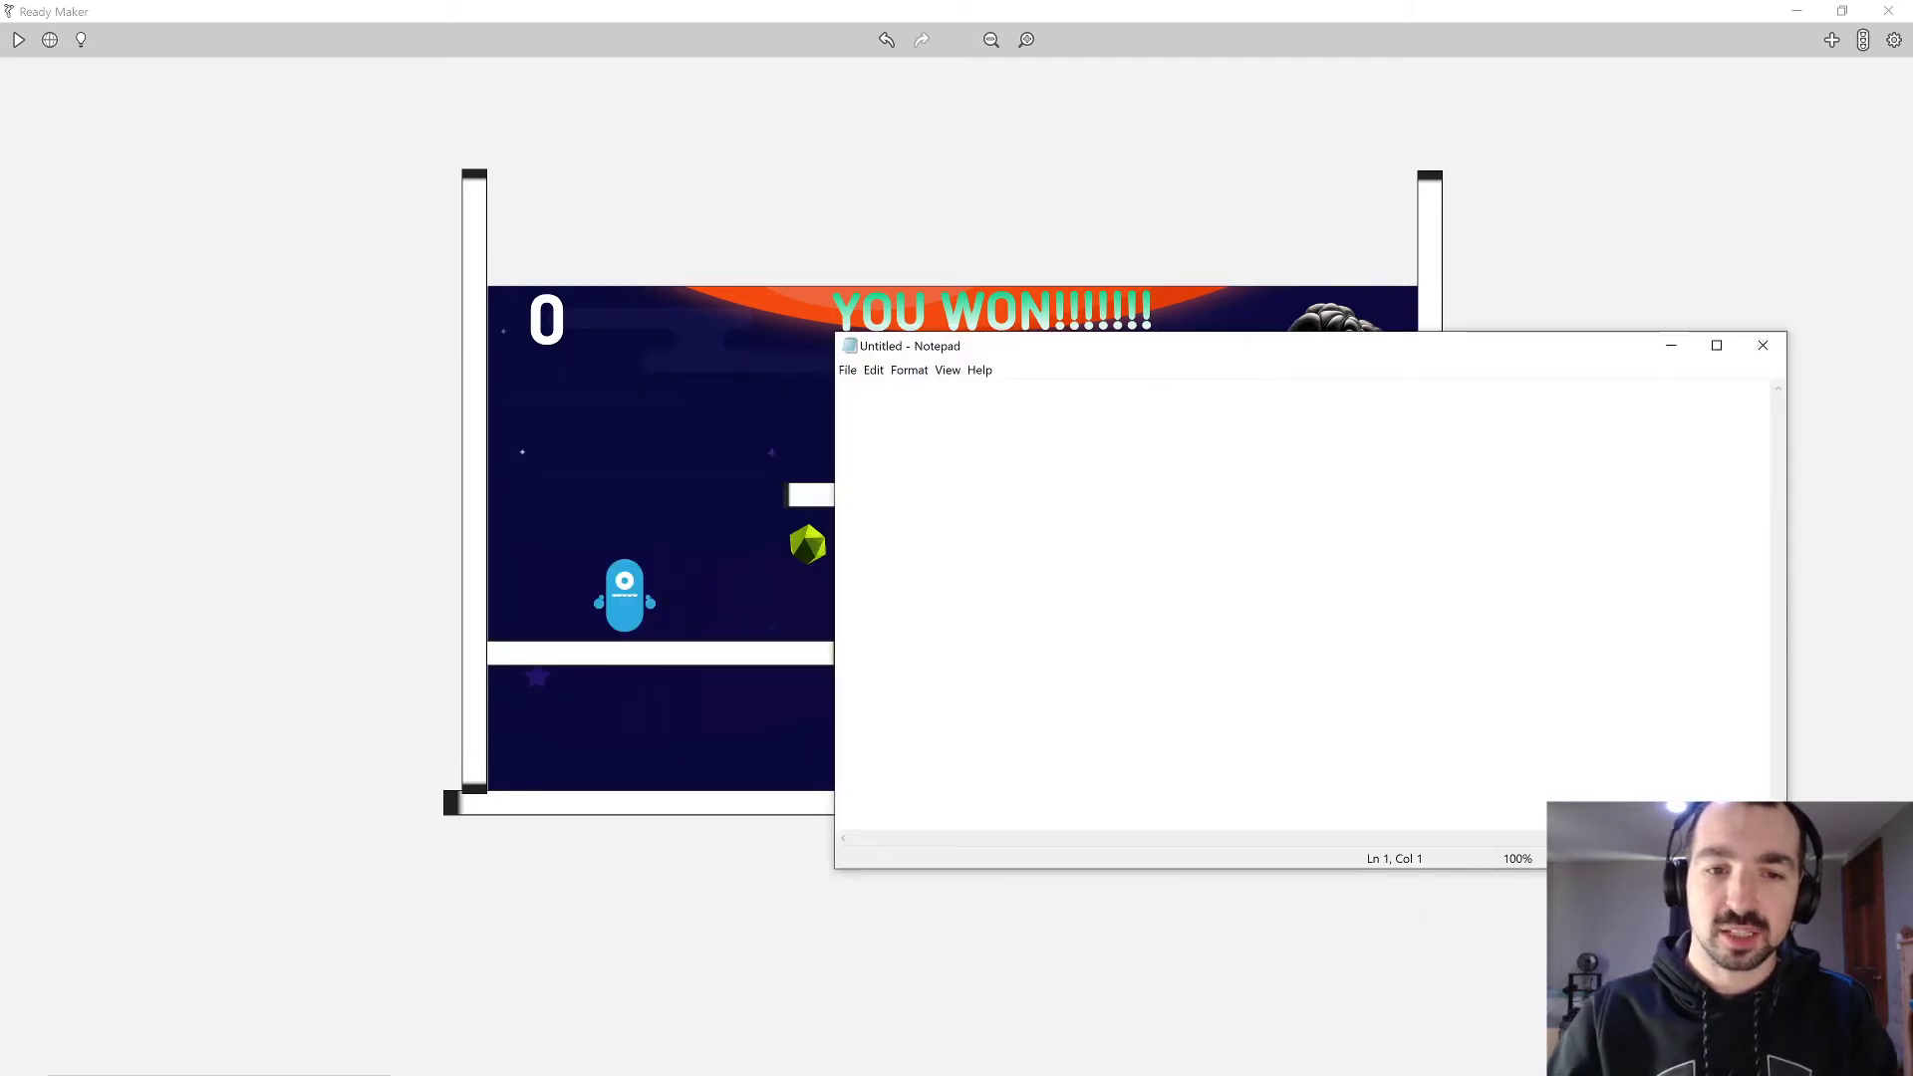
drag(833, 476, 1281, 475)
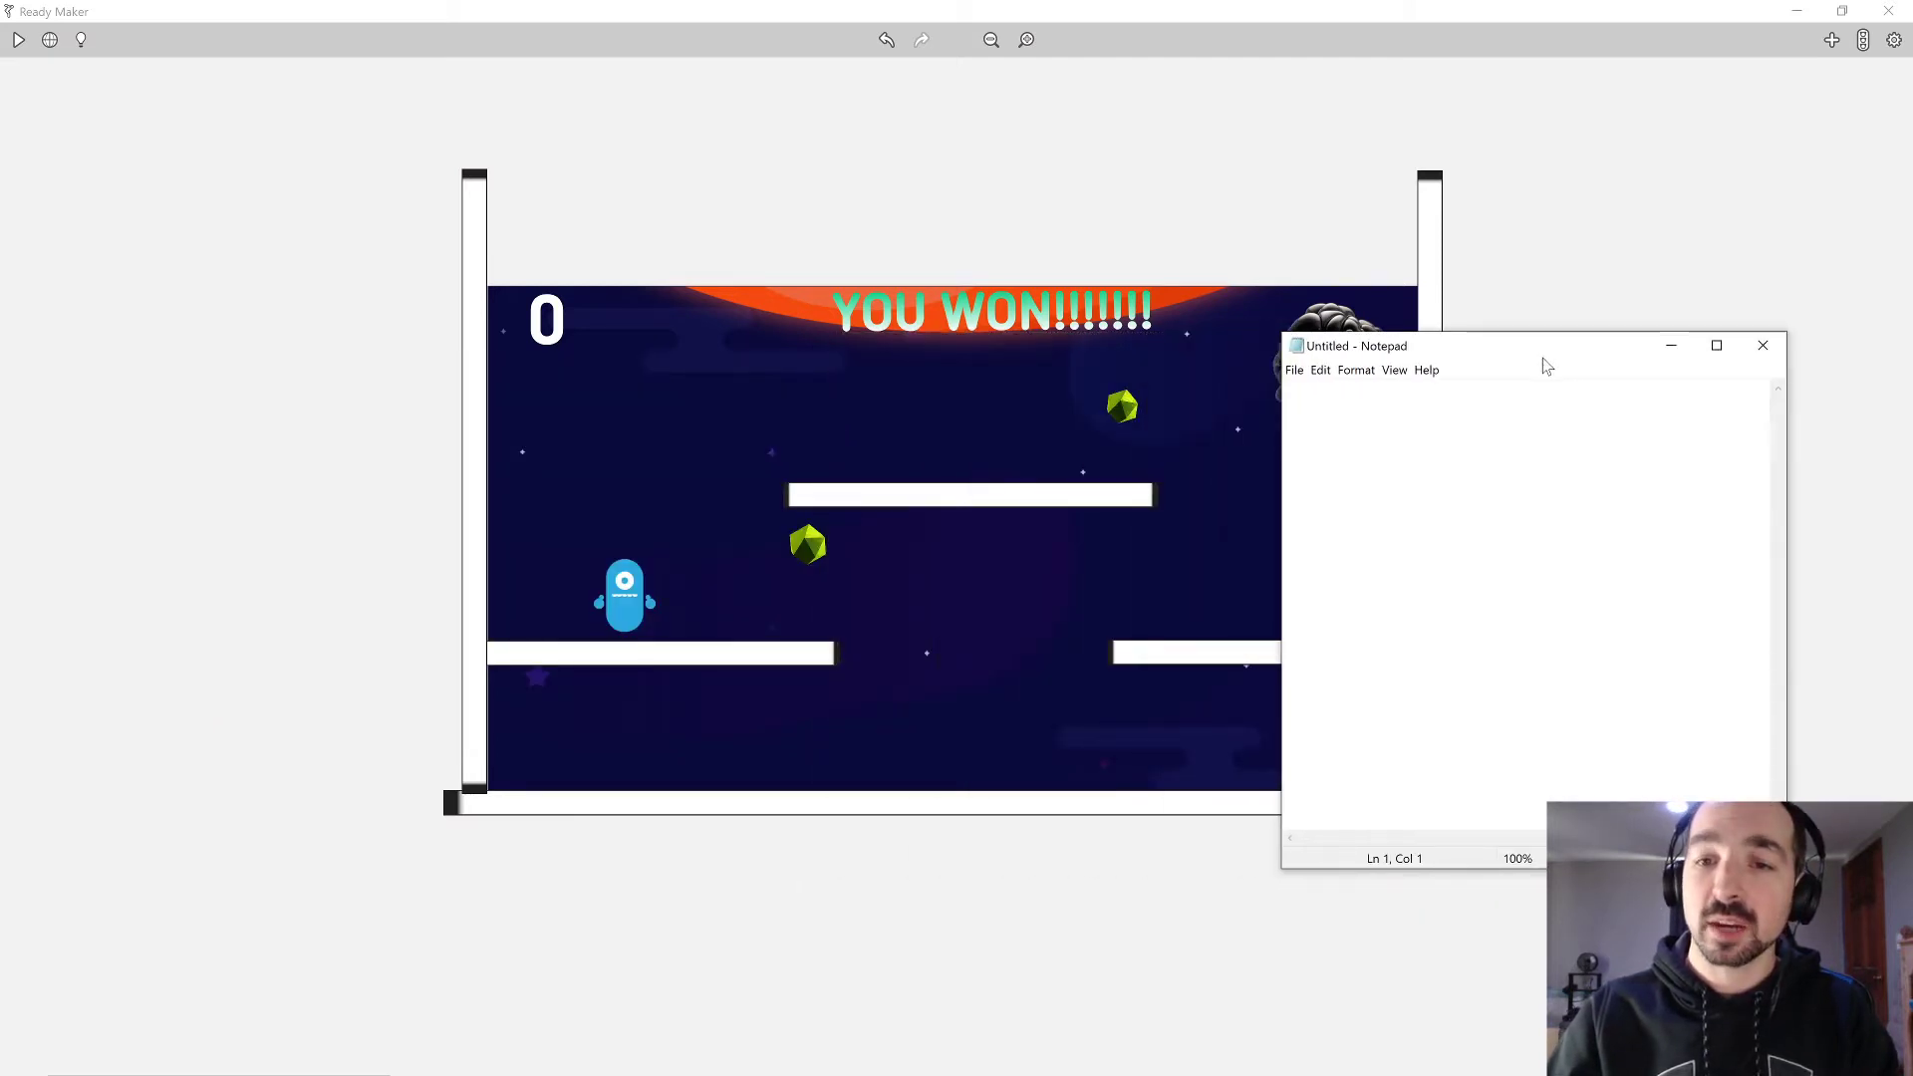
drag(1547, 361, 1669, 149)
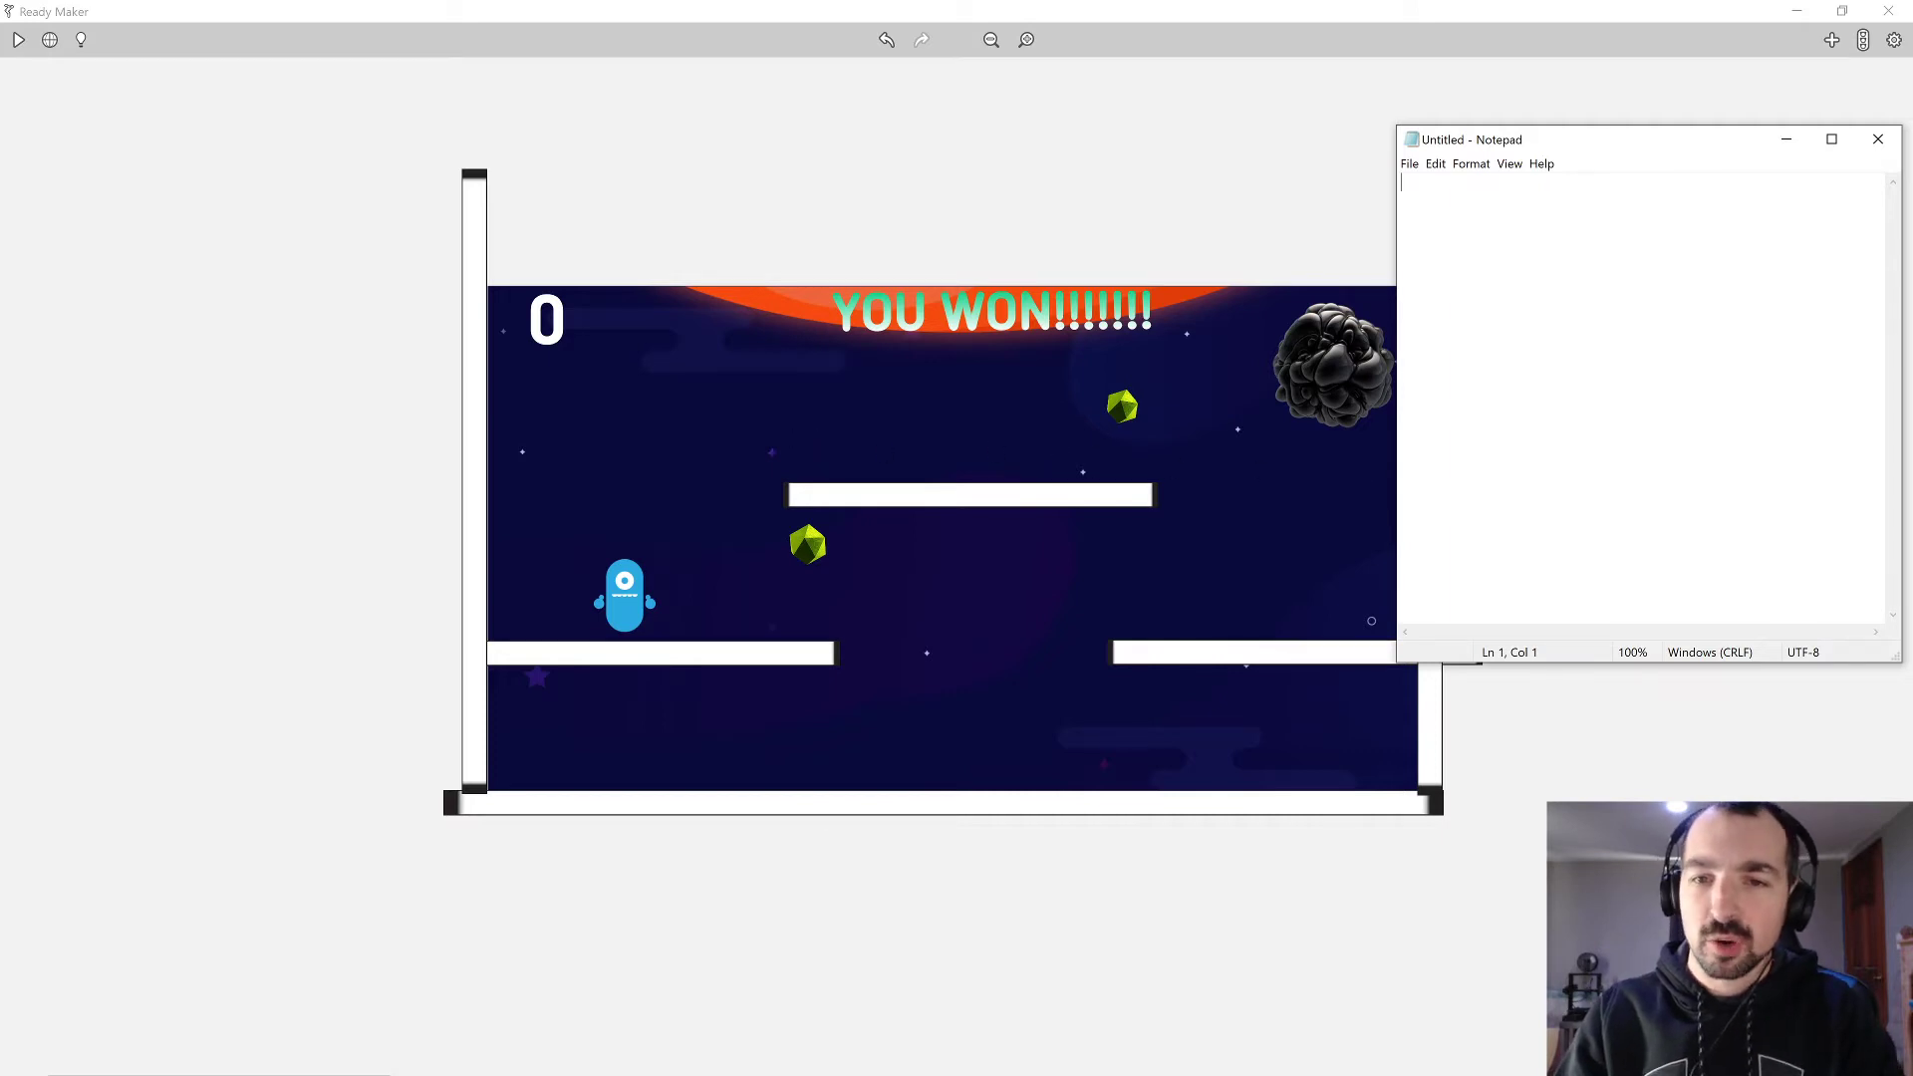
Write three lines in the note: "make an enemy", "enemy move on its own" and "enemy can move back and forth".
text(make)
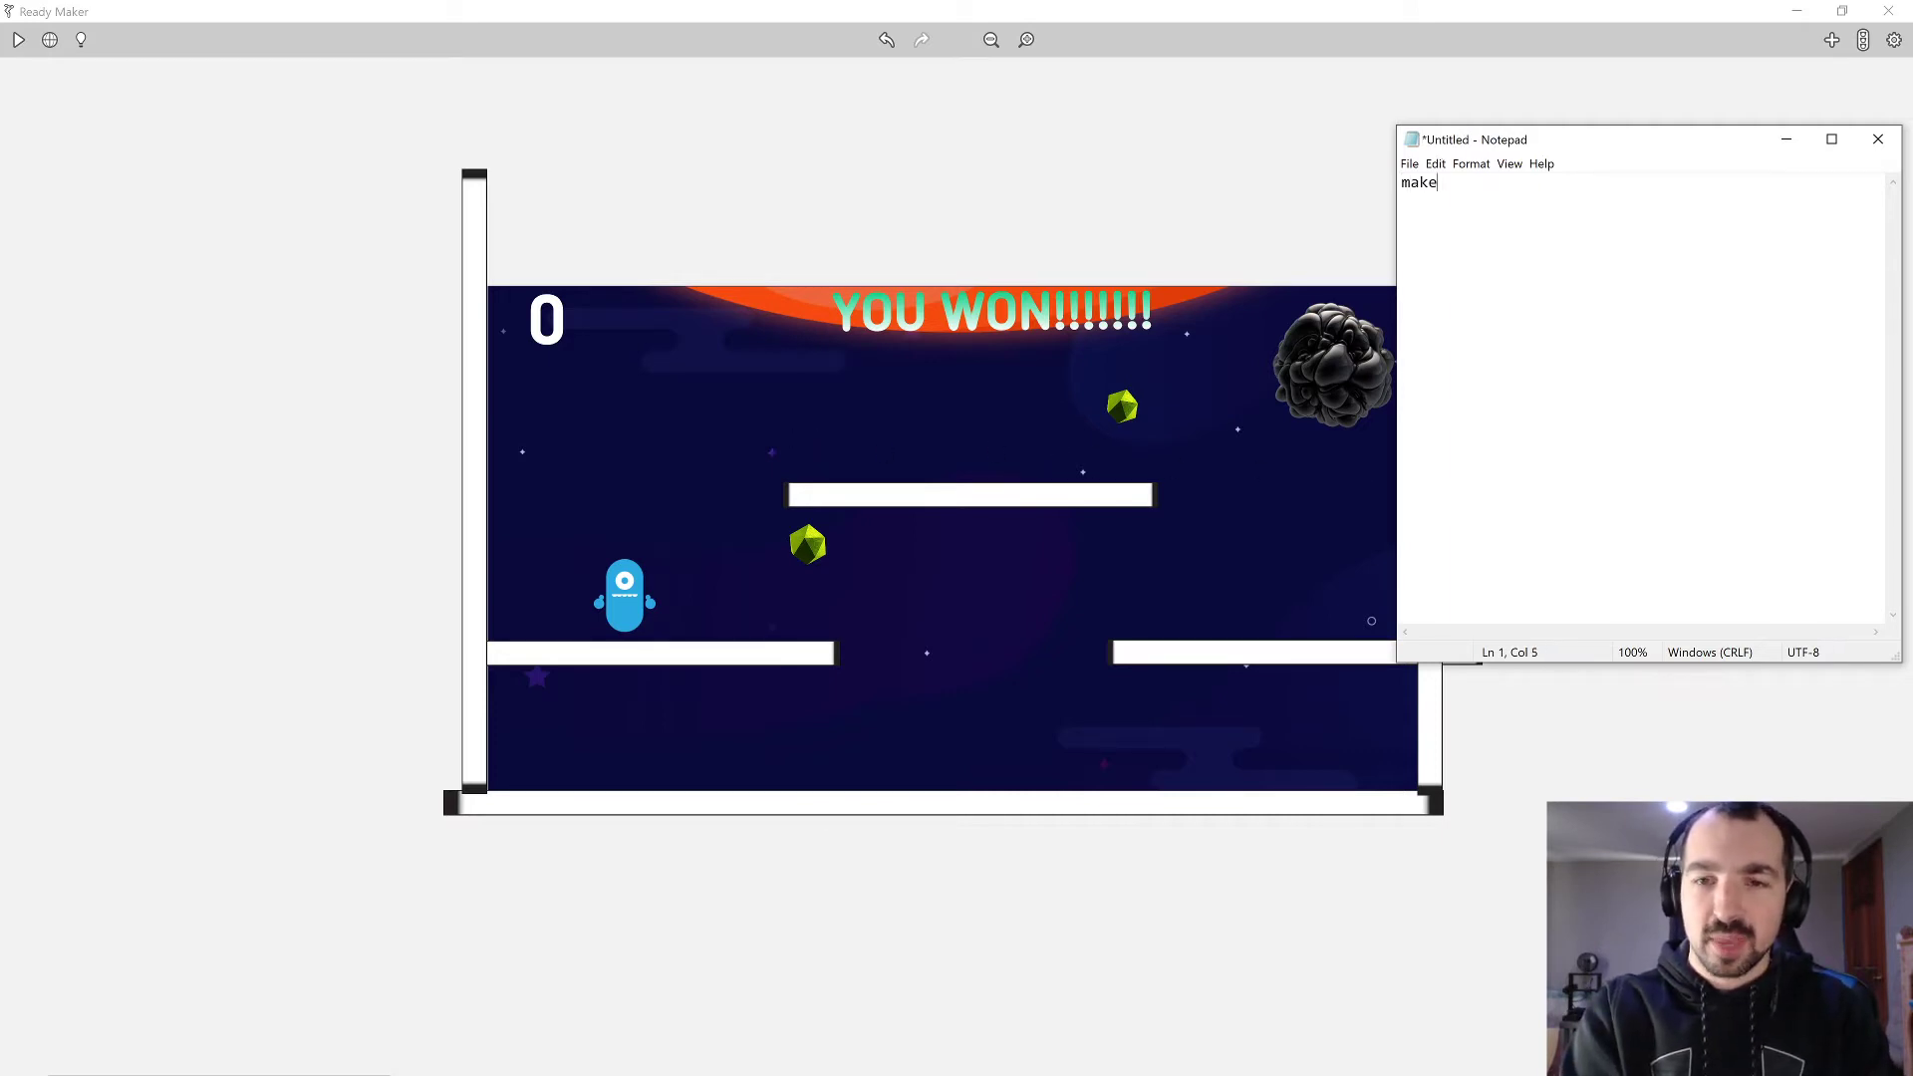
text( an enemy )
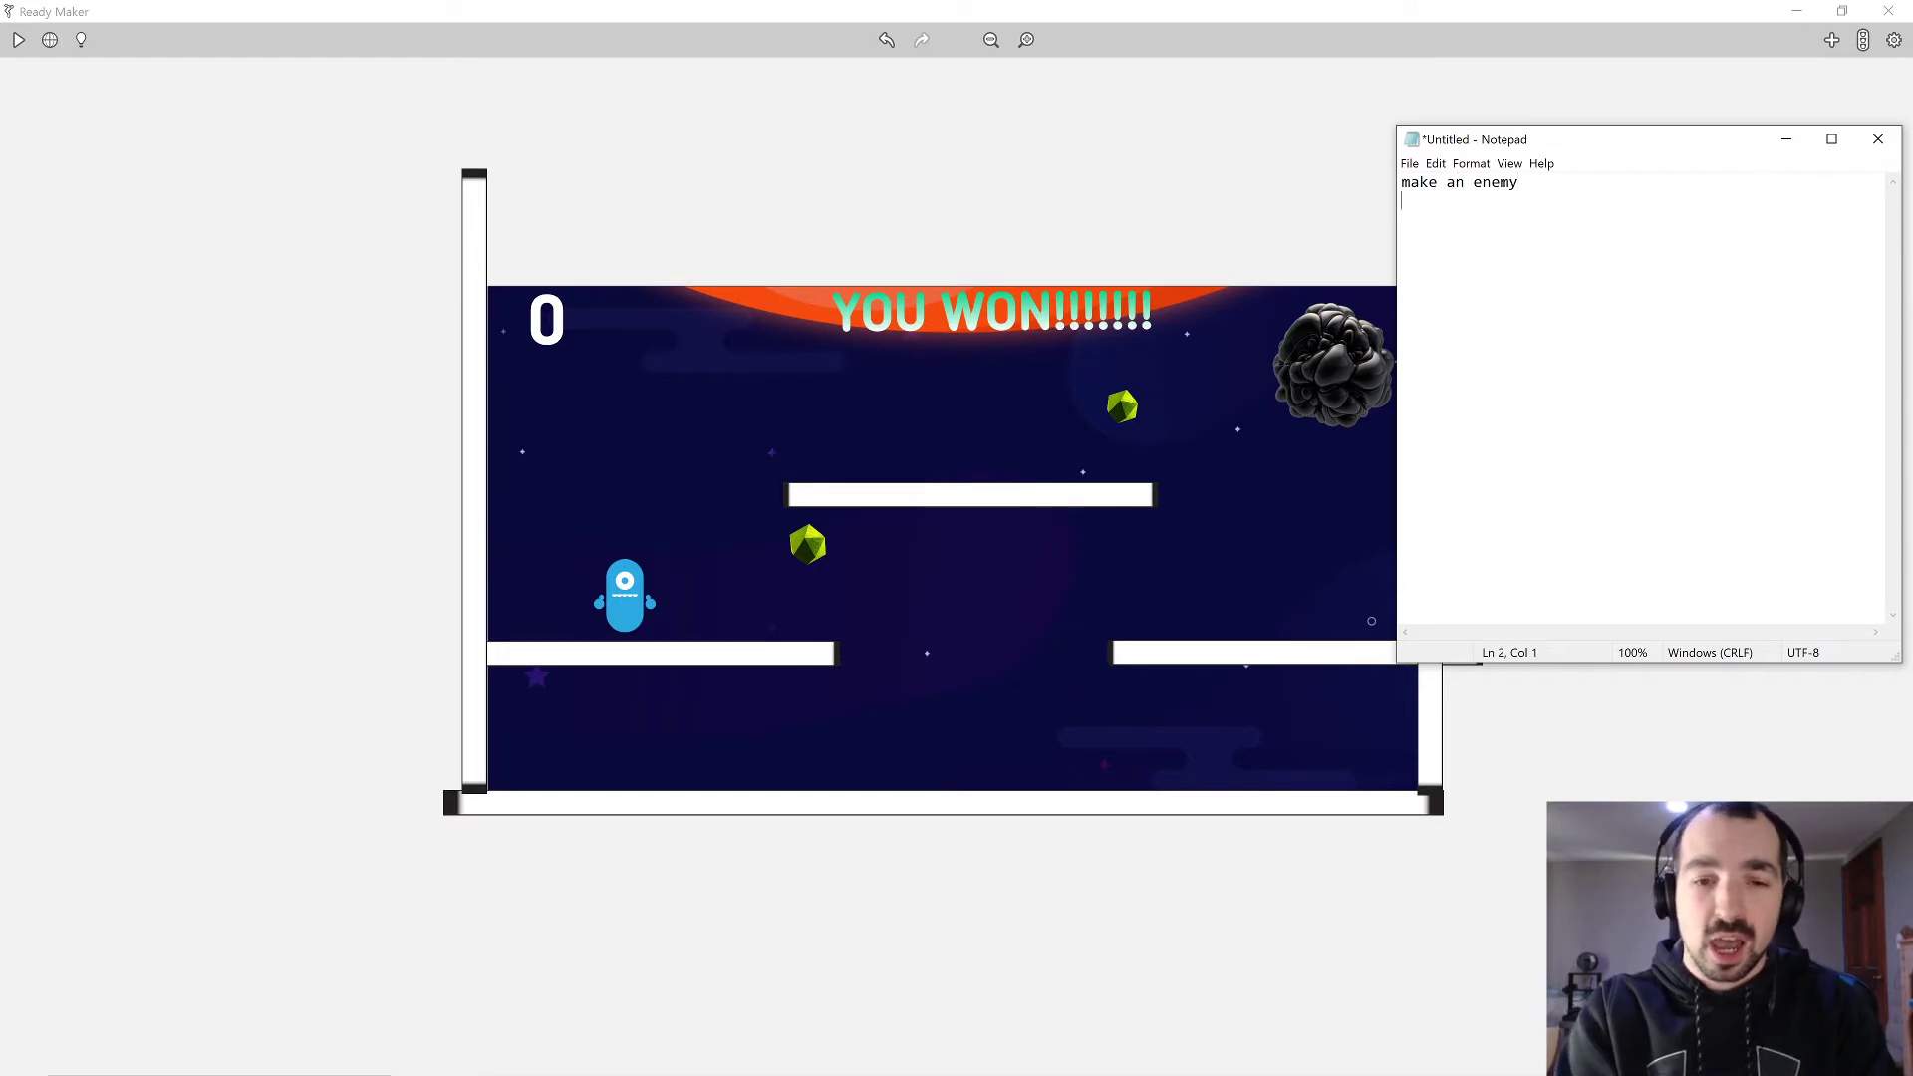
text(enem)
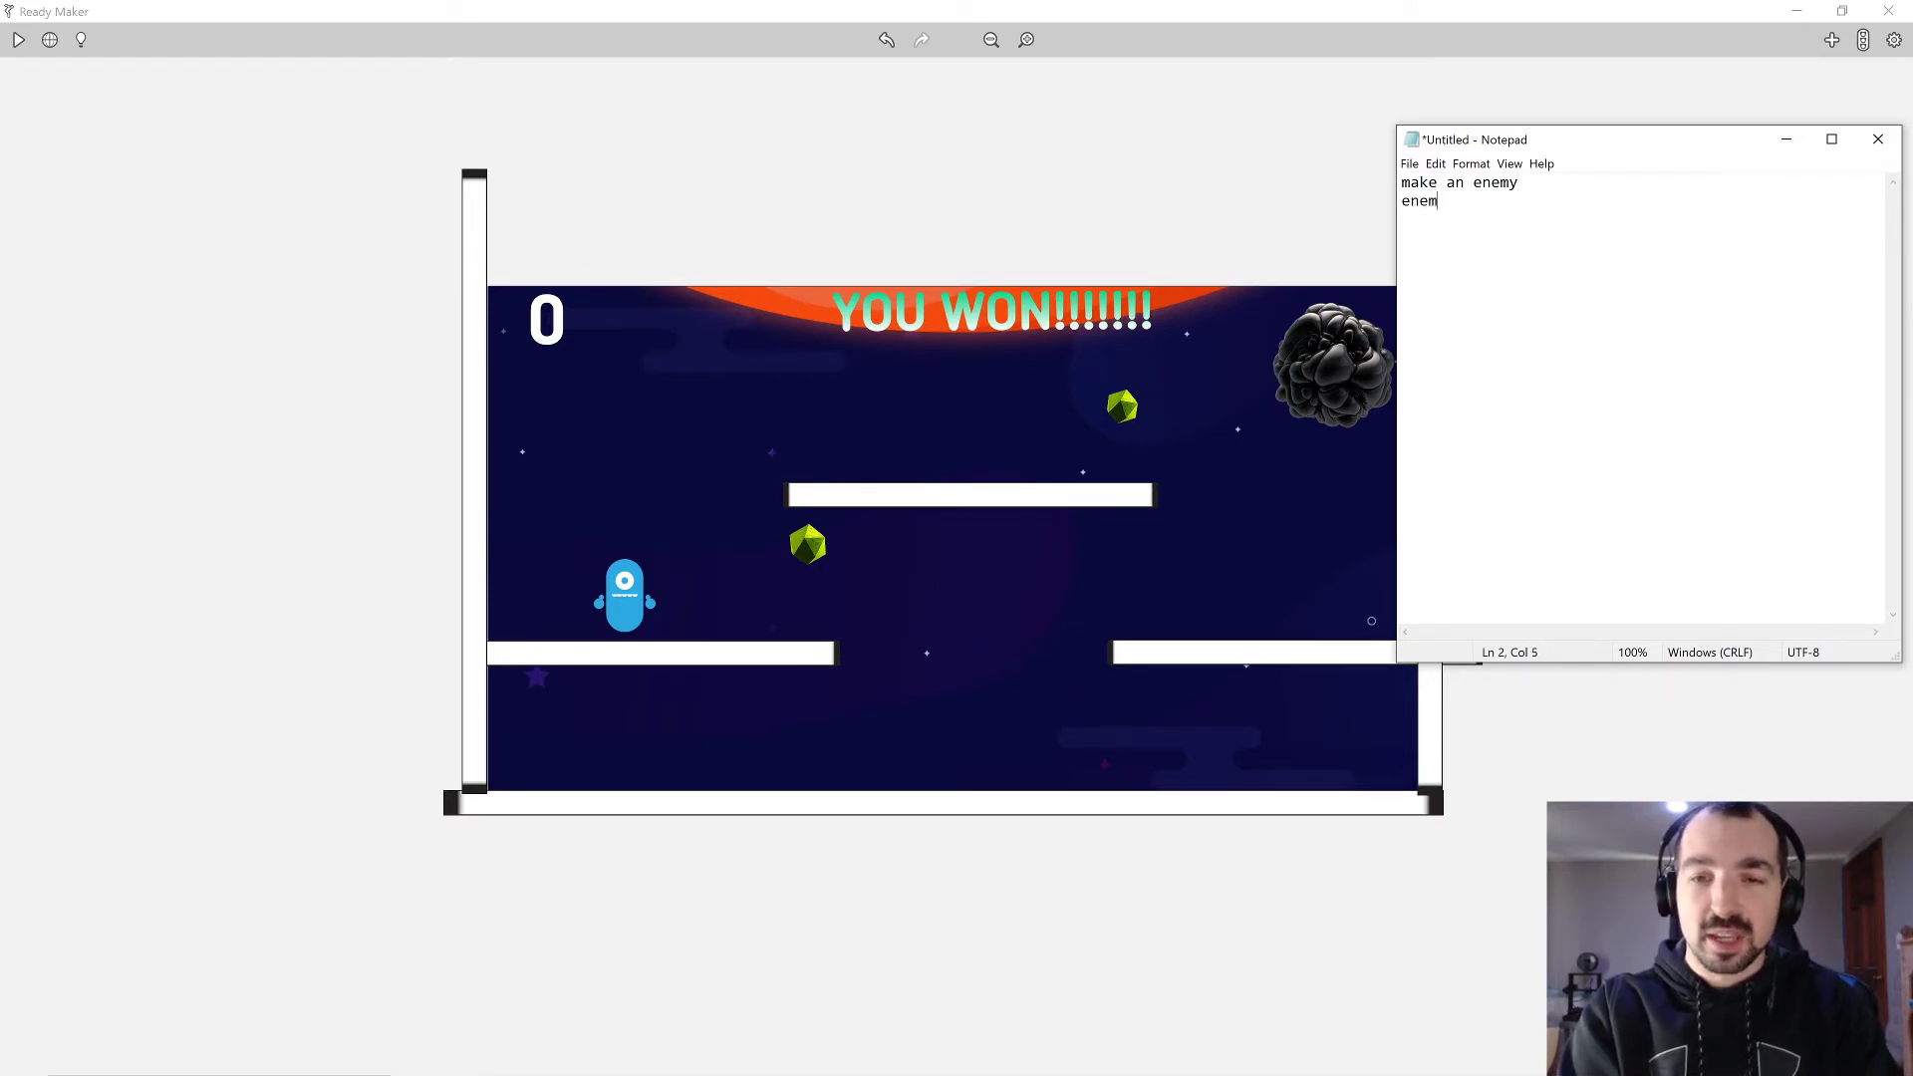
text(y move on its own)
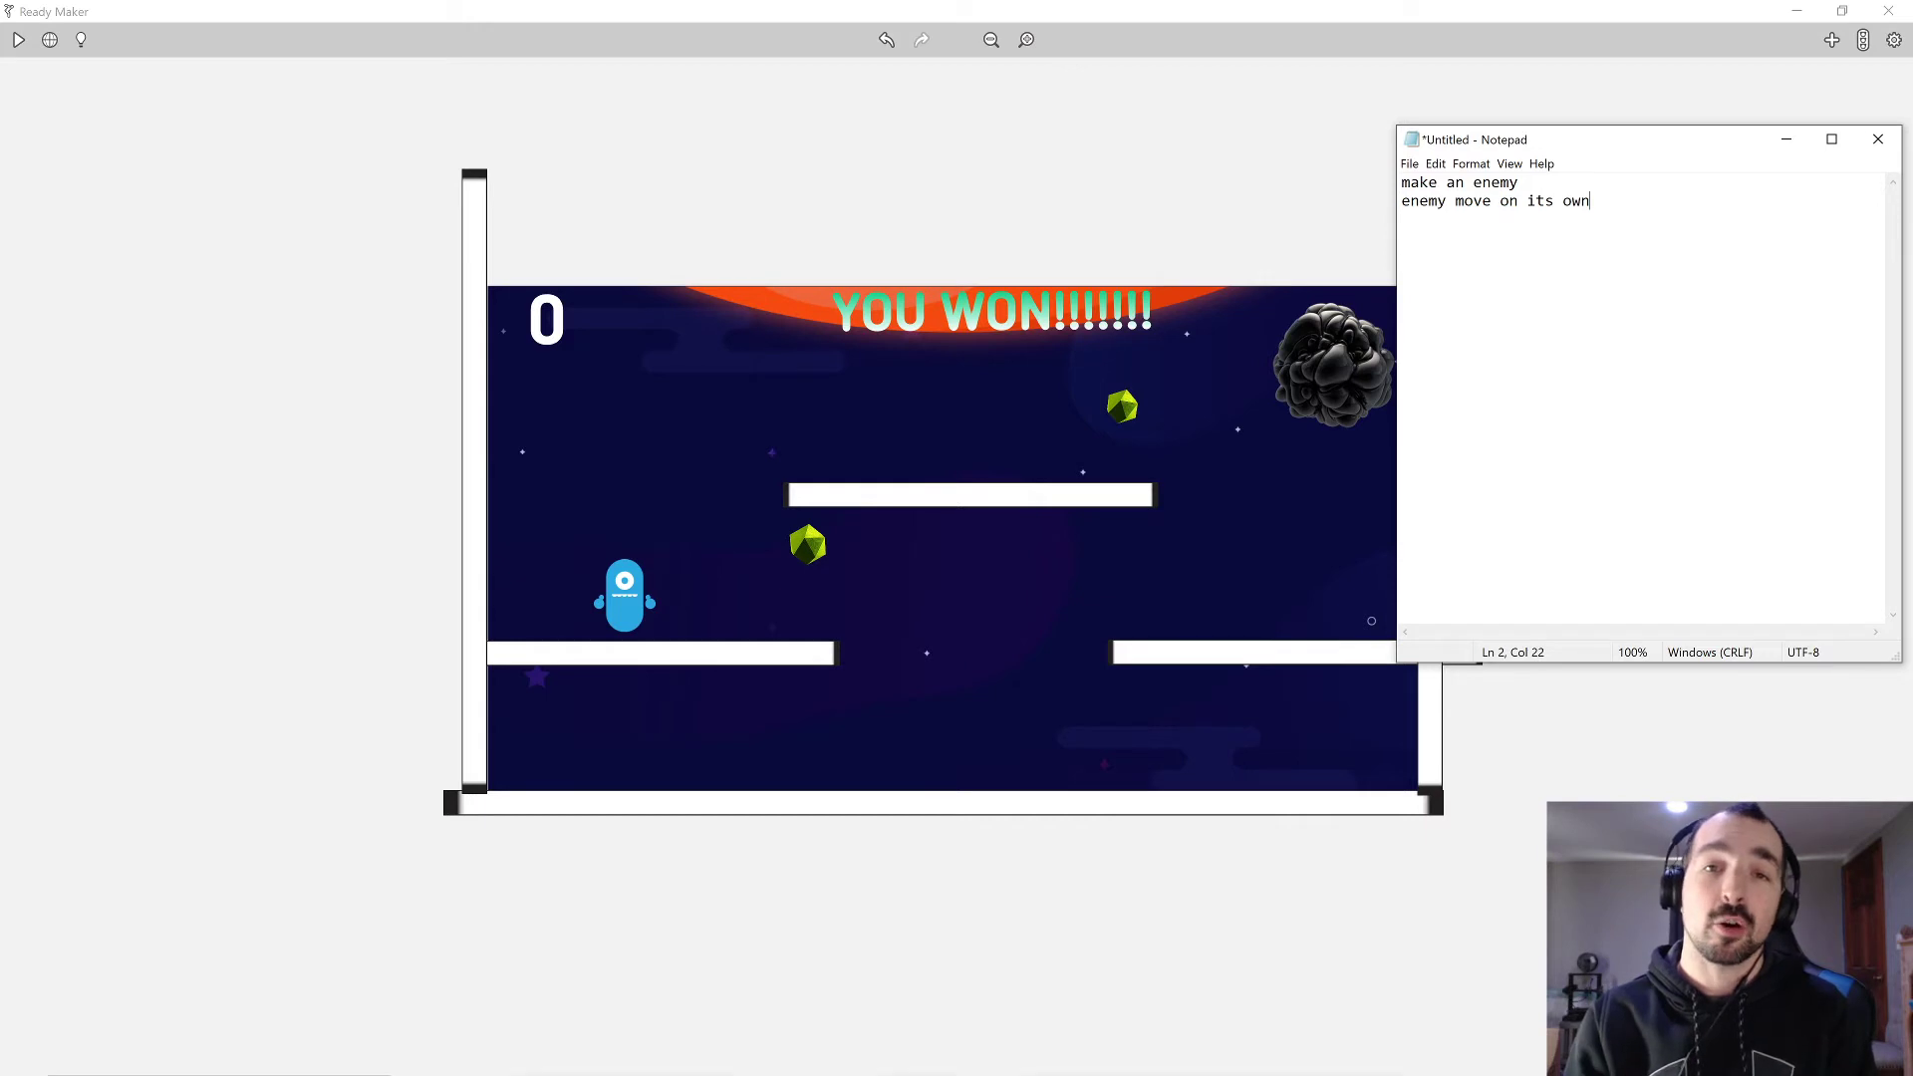
key(Return)
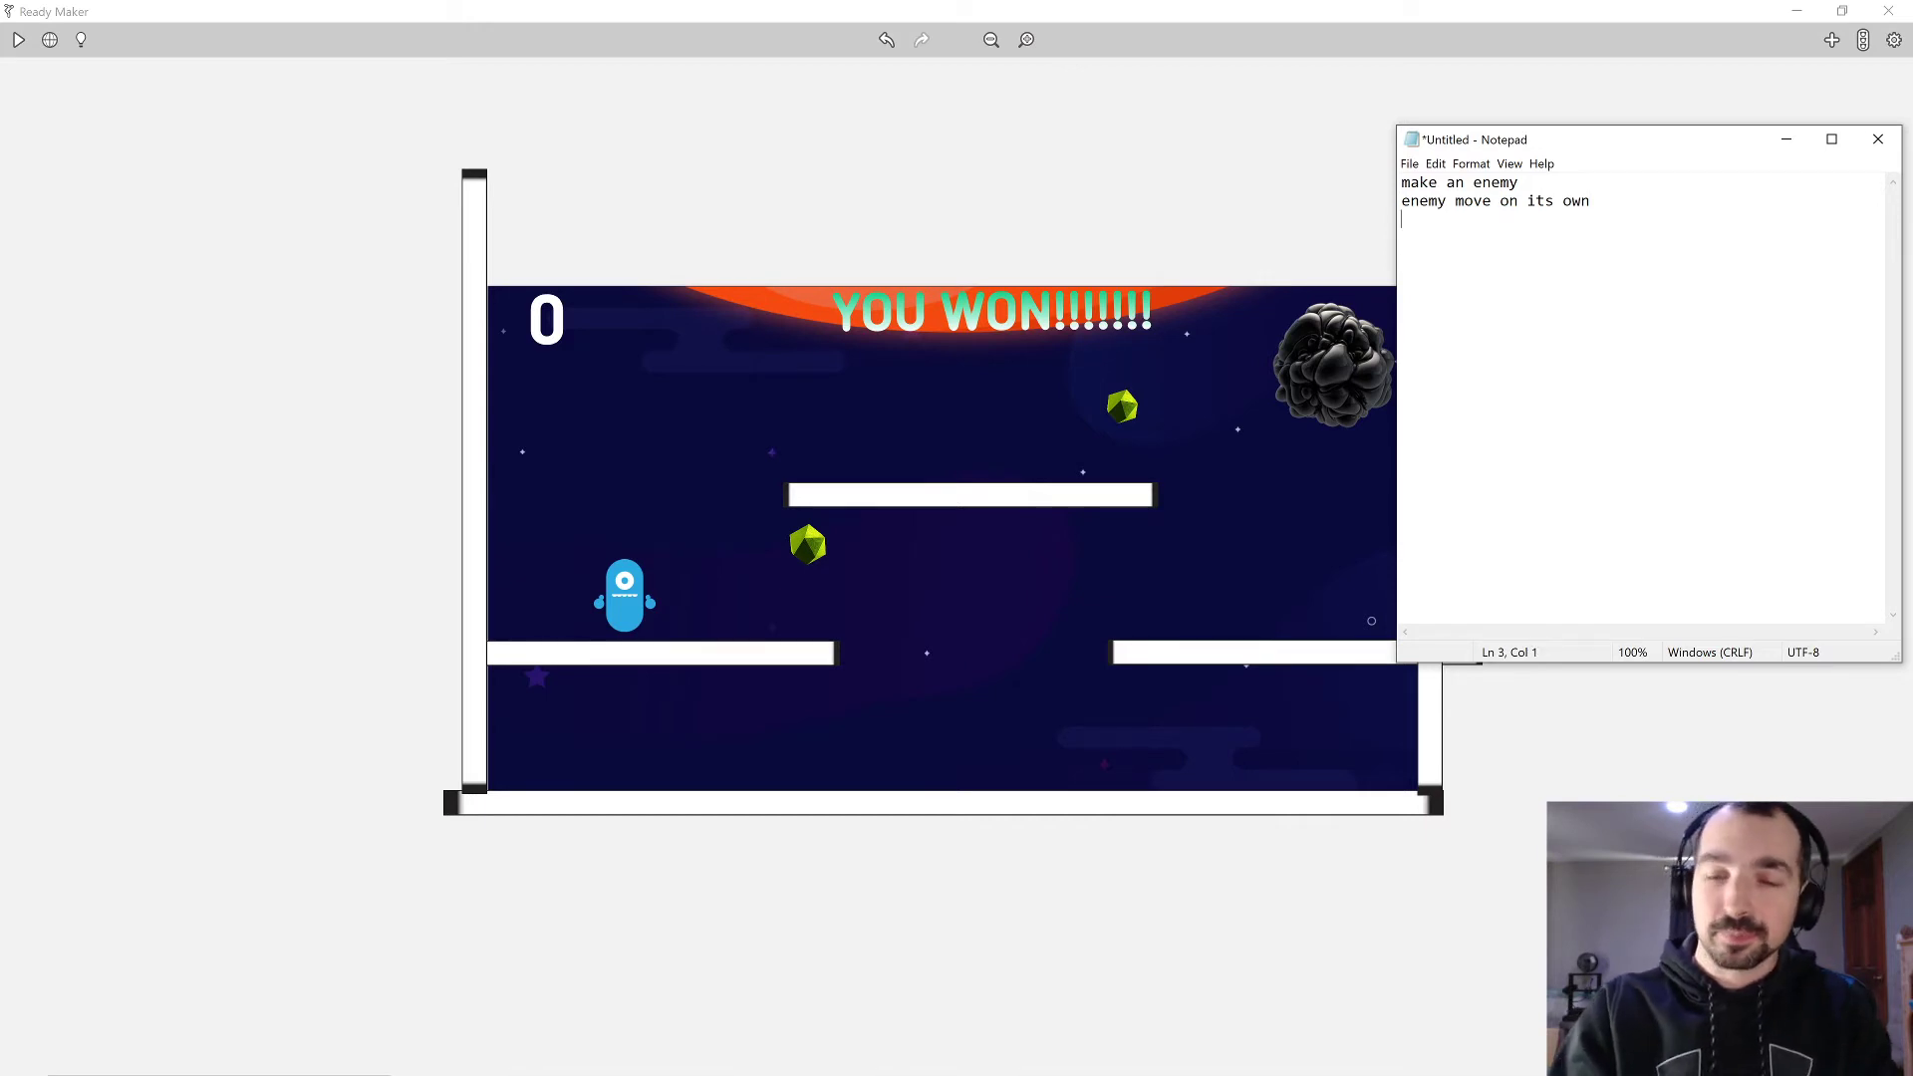
text(enemy )
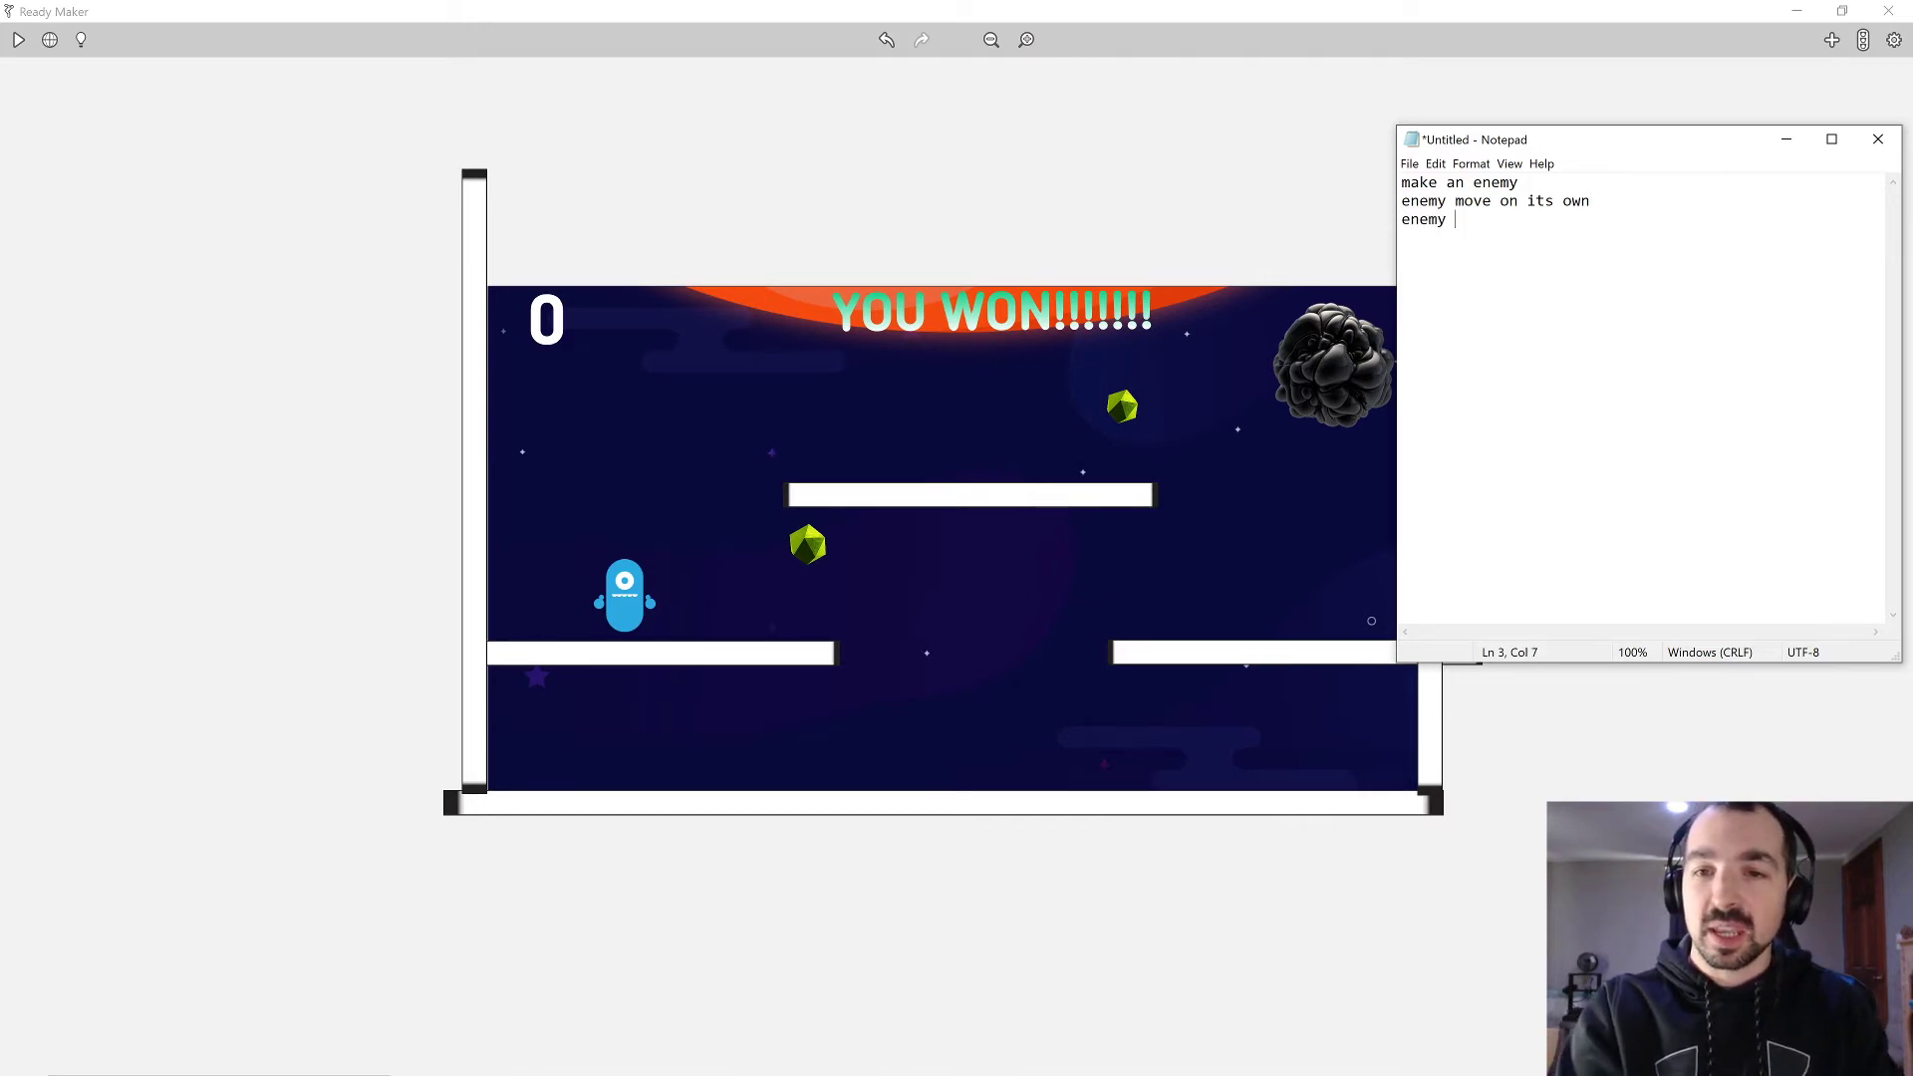
text(can move back and )
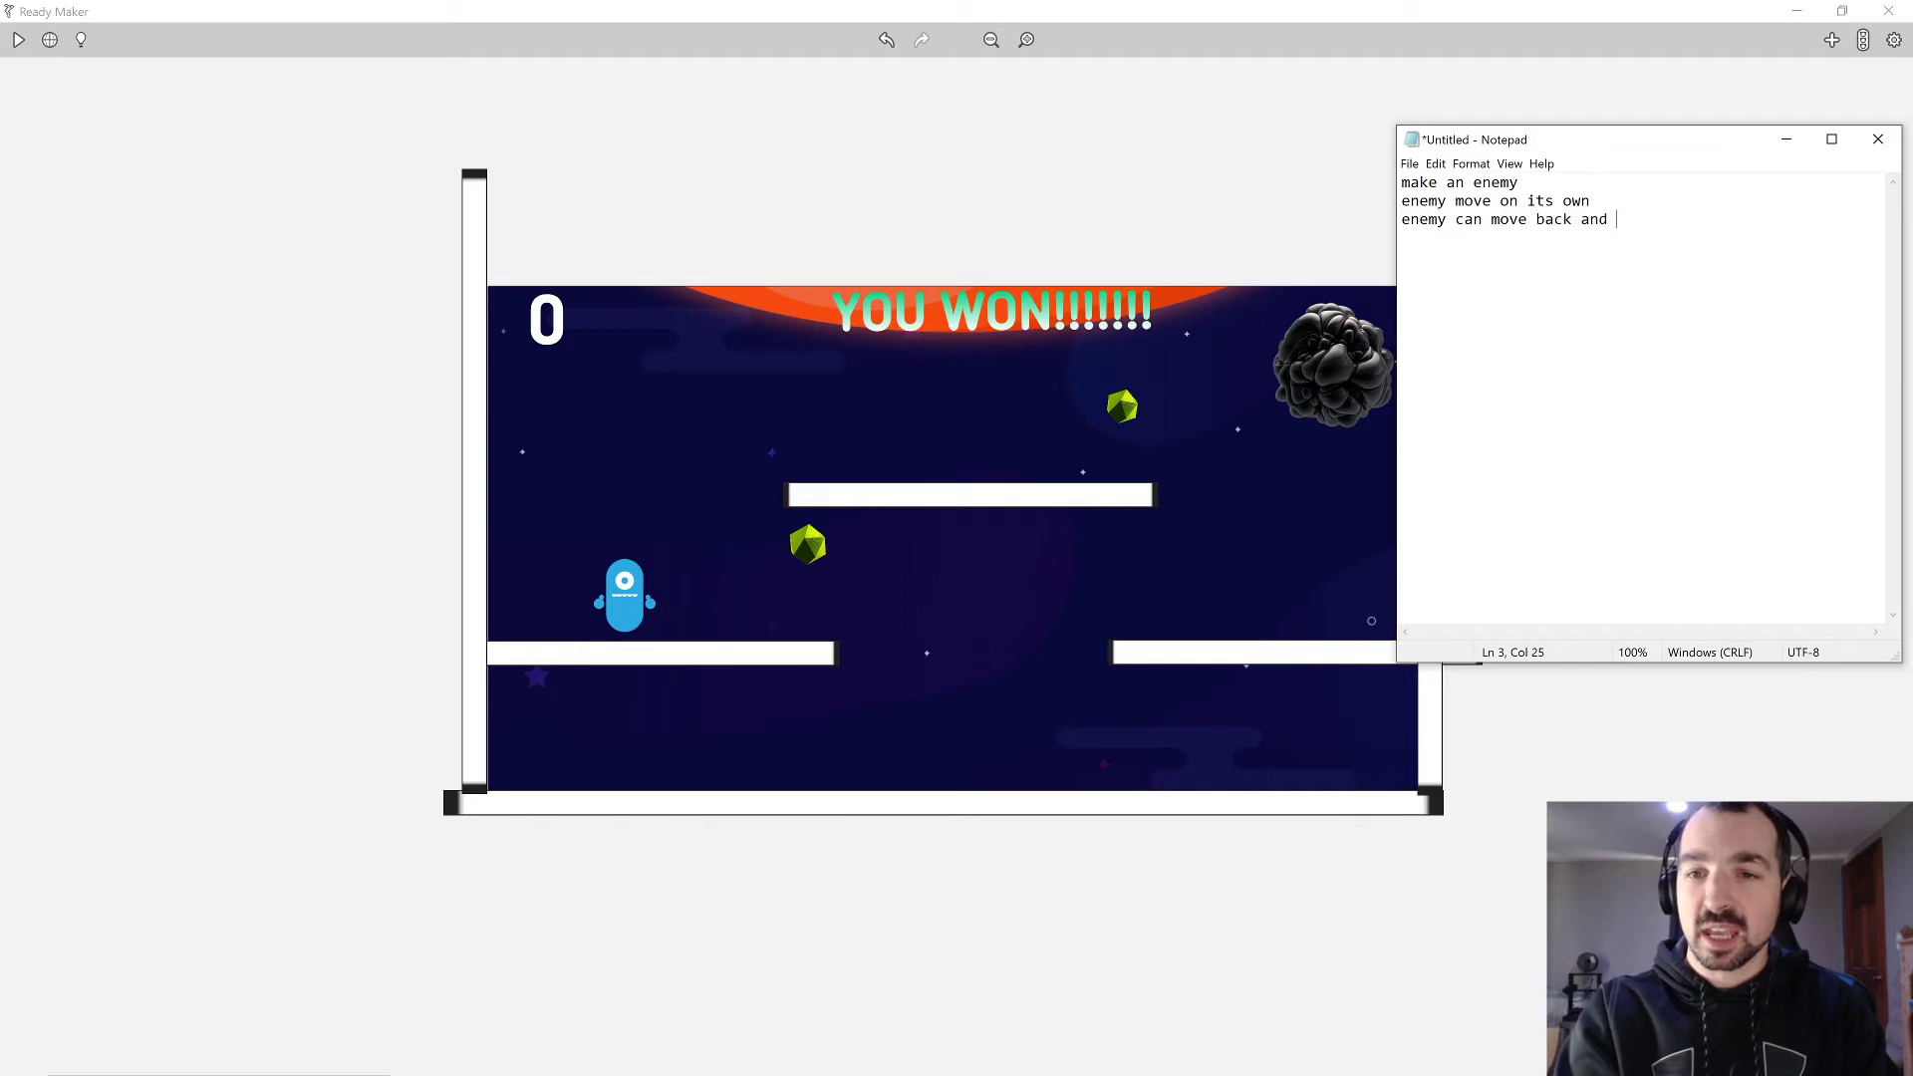
text(forth)
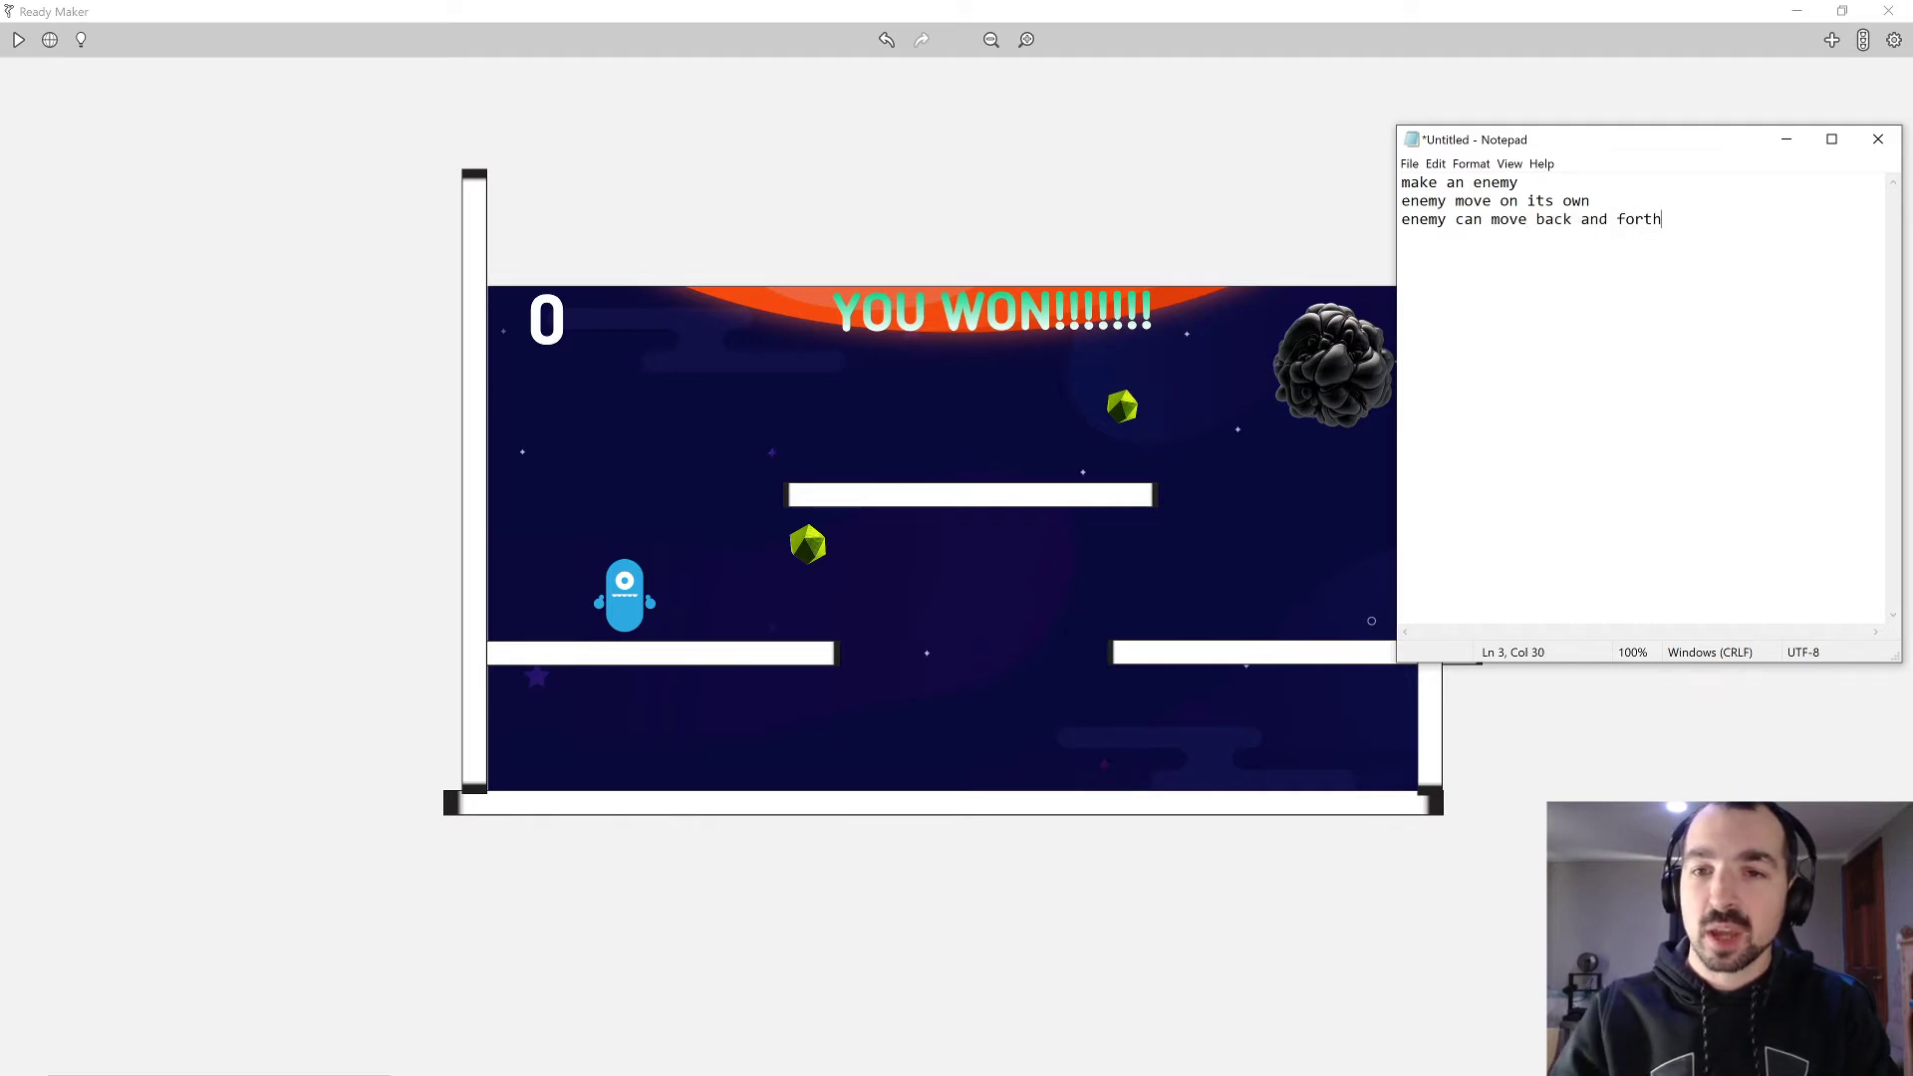
Insert the heading "KPI" above the list with a row of dashes beneath it.
key(ctrl+Home)
key(Return)
key(Up)
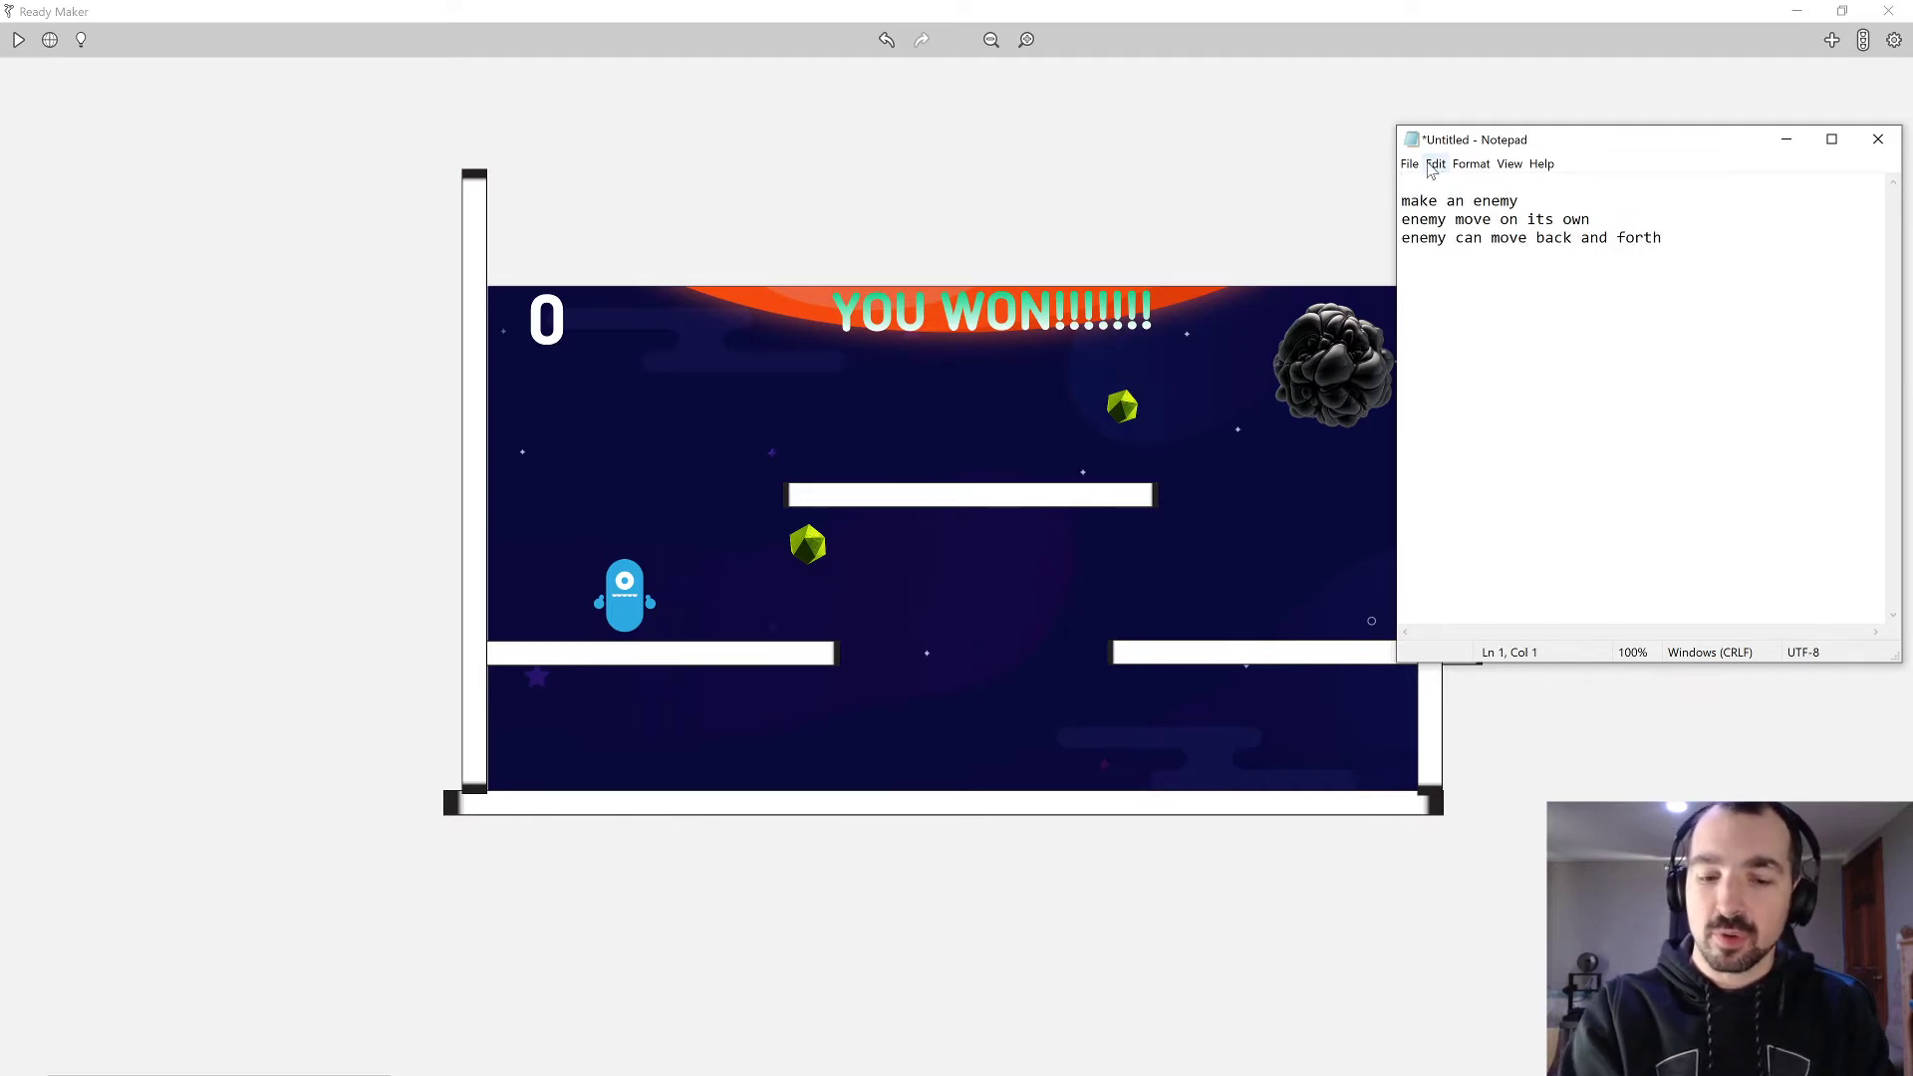
text(KPI)
key(Return)
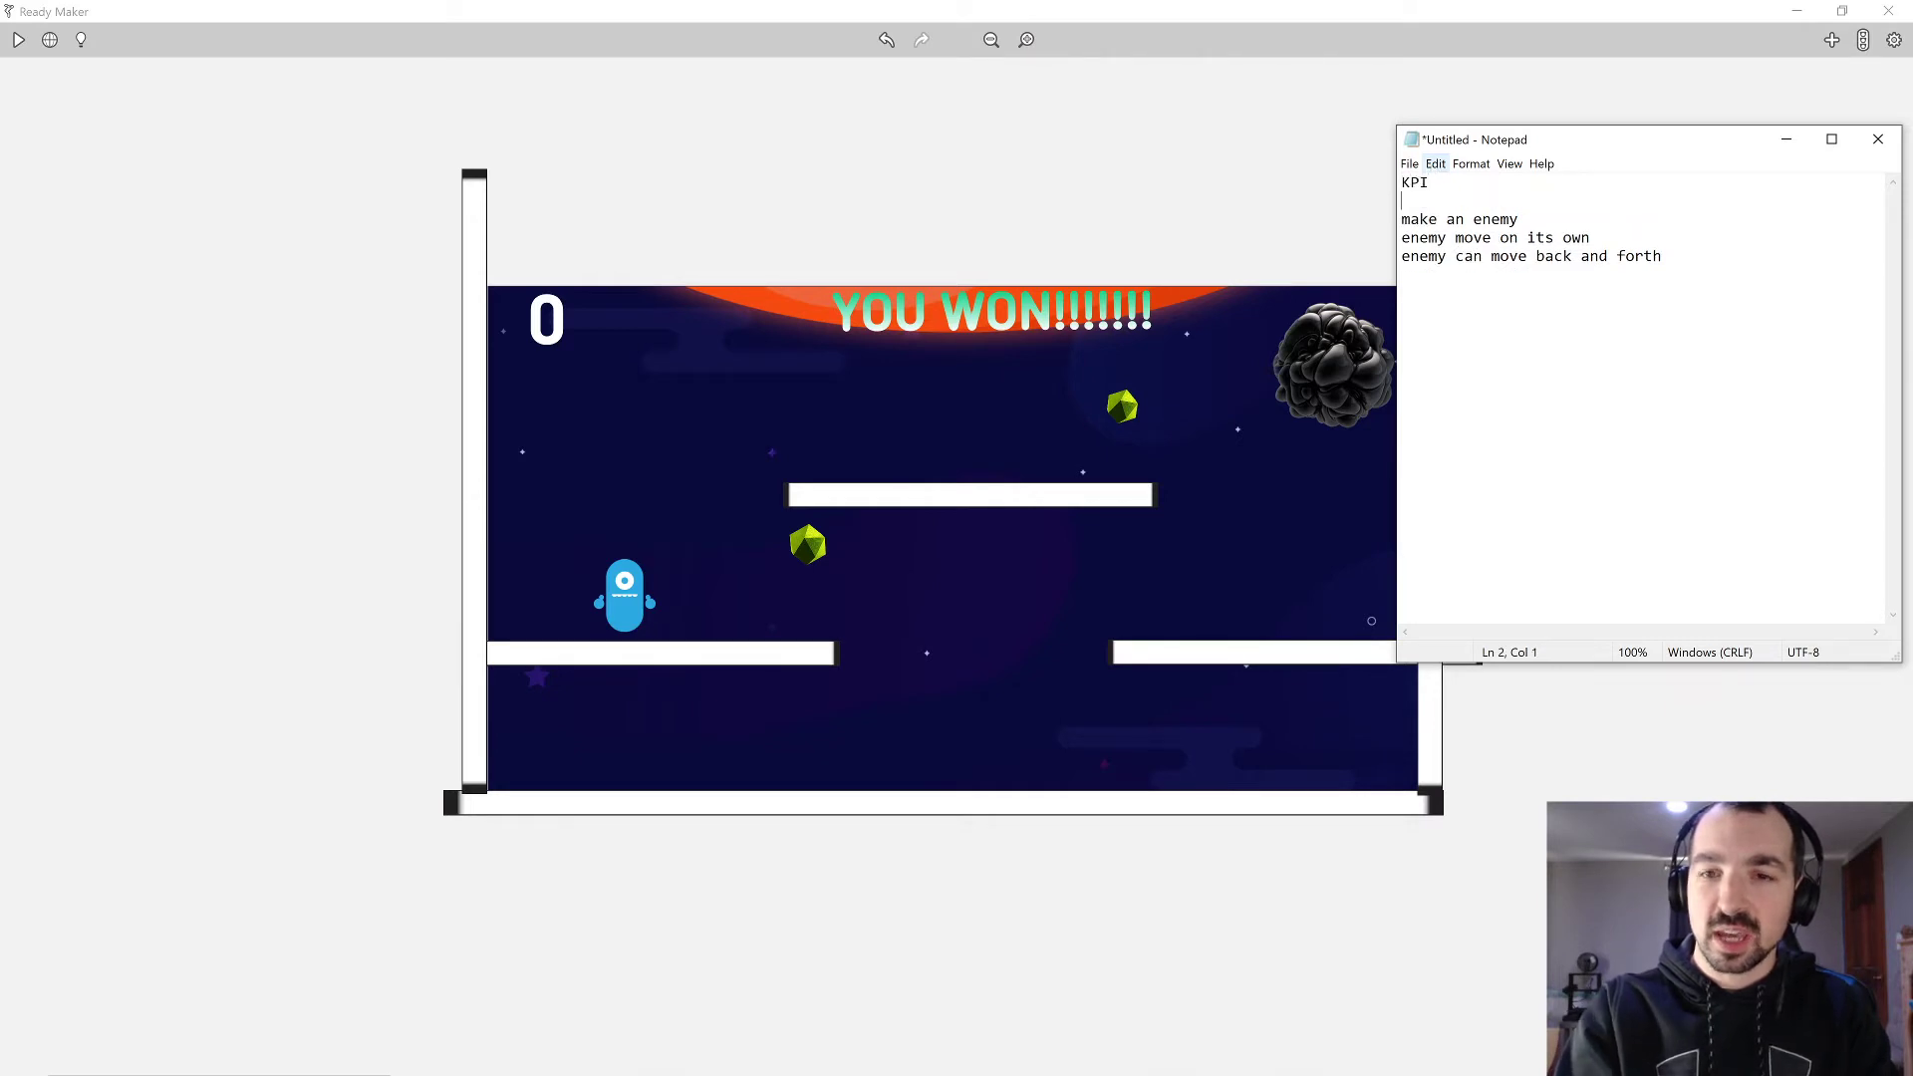
text(------------------)
Extend the note's heading to read "KPI - Key Performance Indicator".
key(Up)
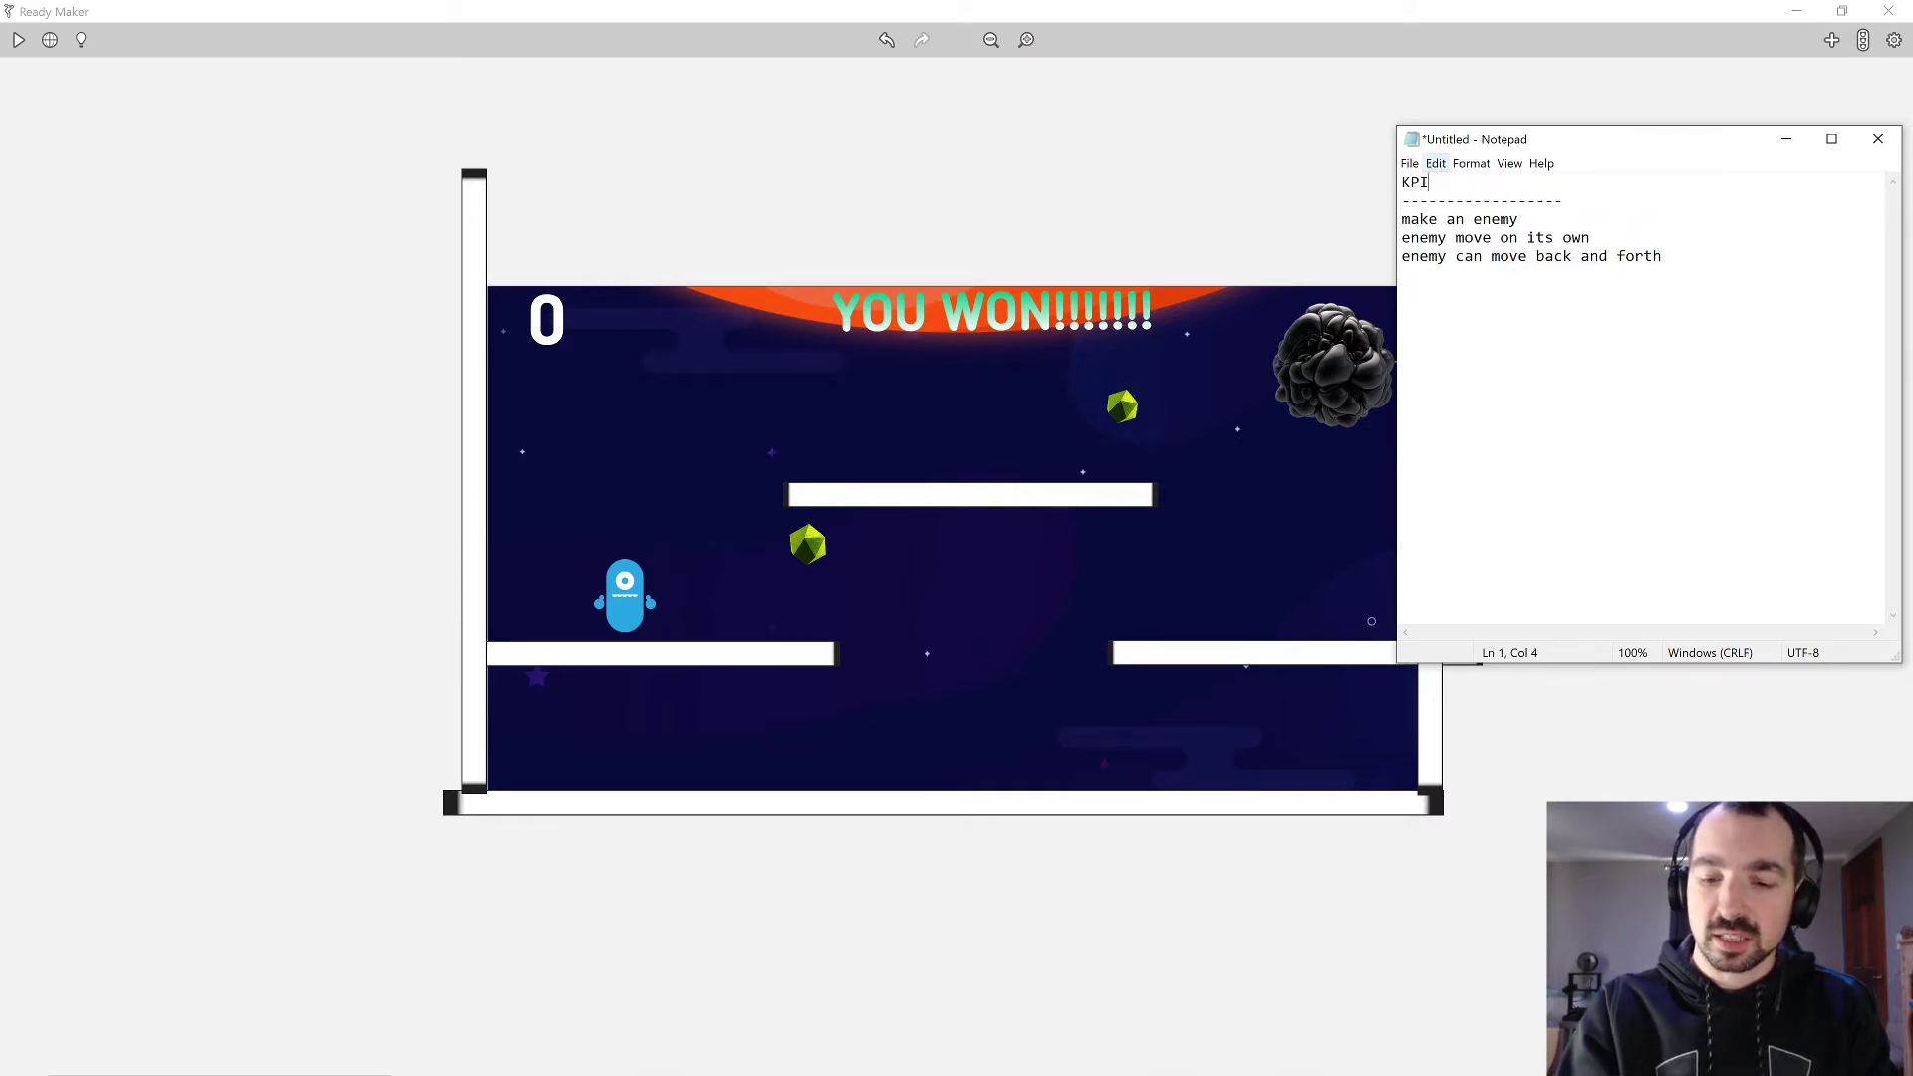
text(- Key )
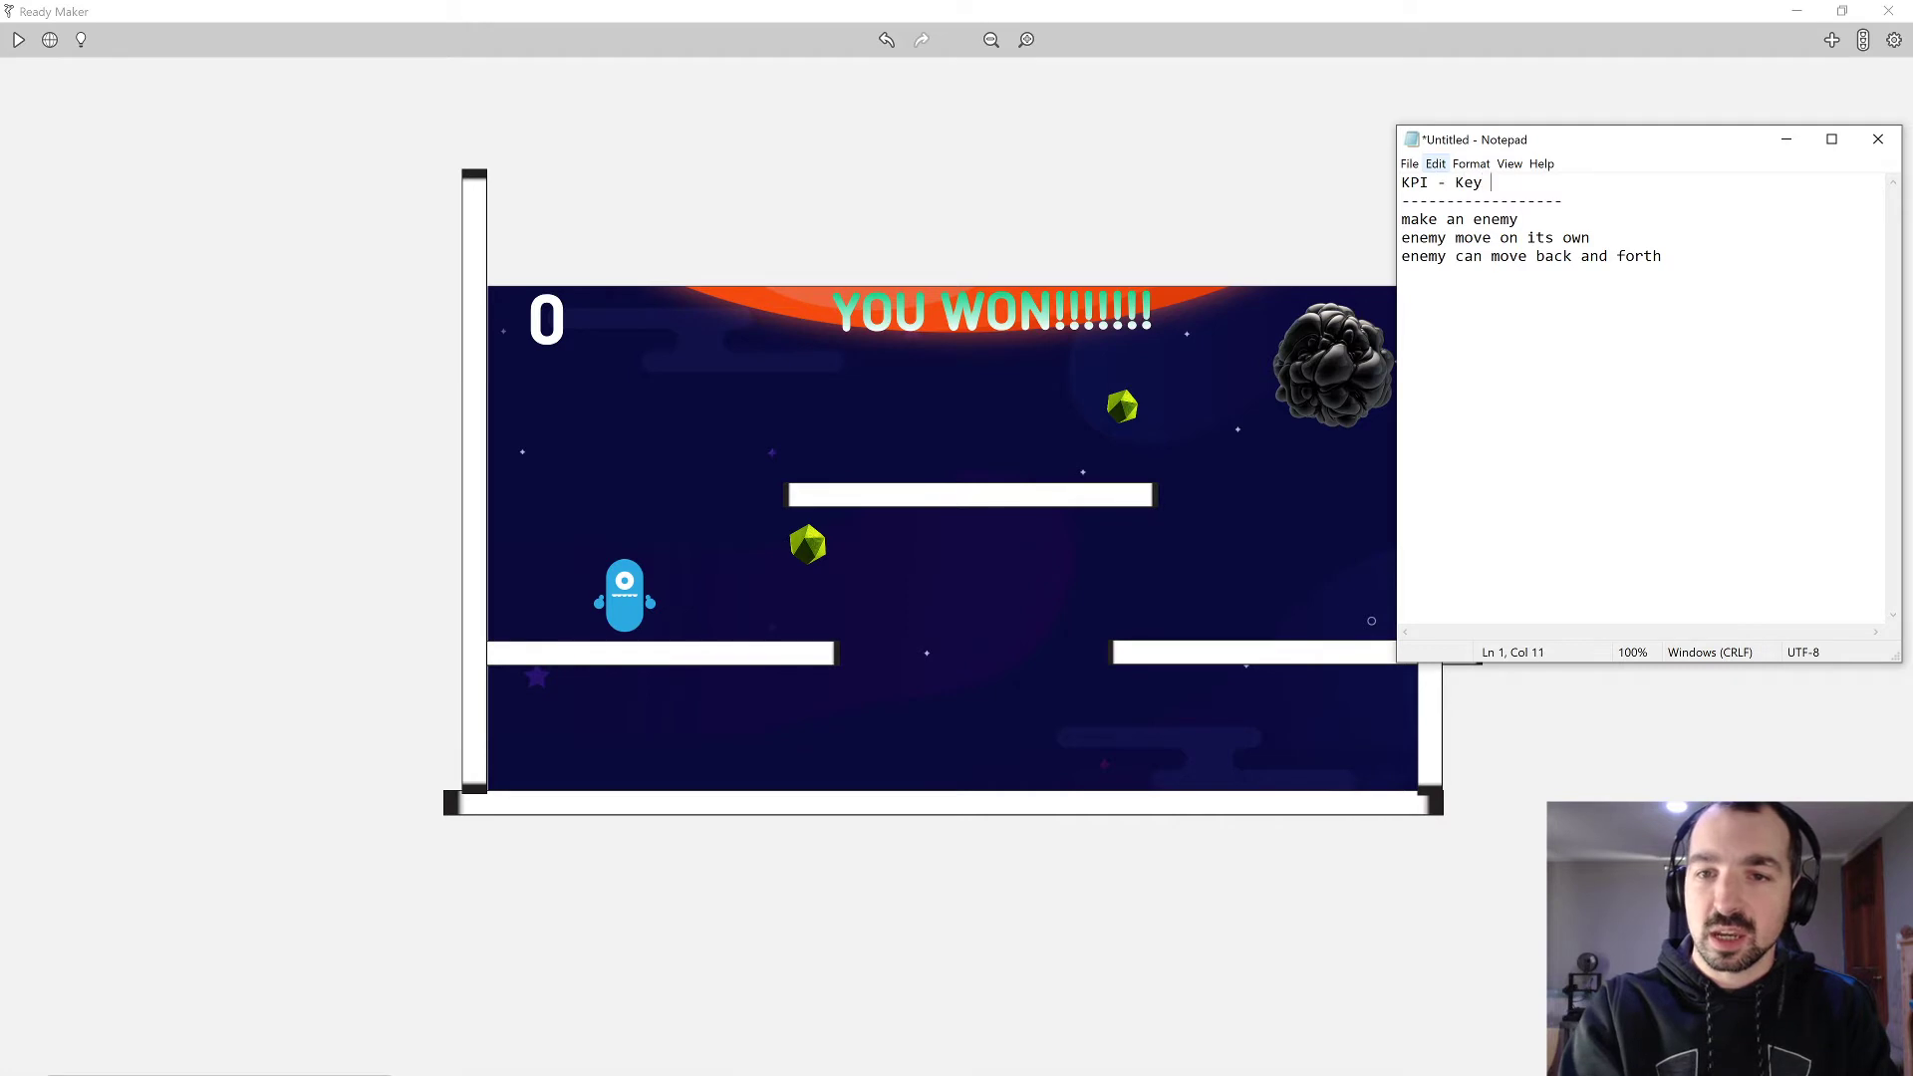
text(Performance )
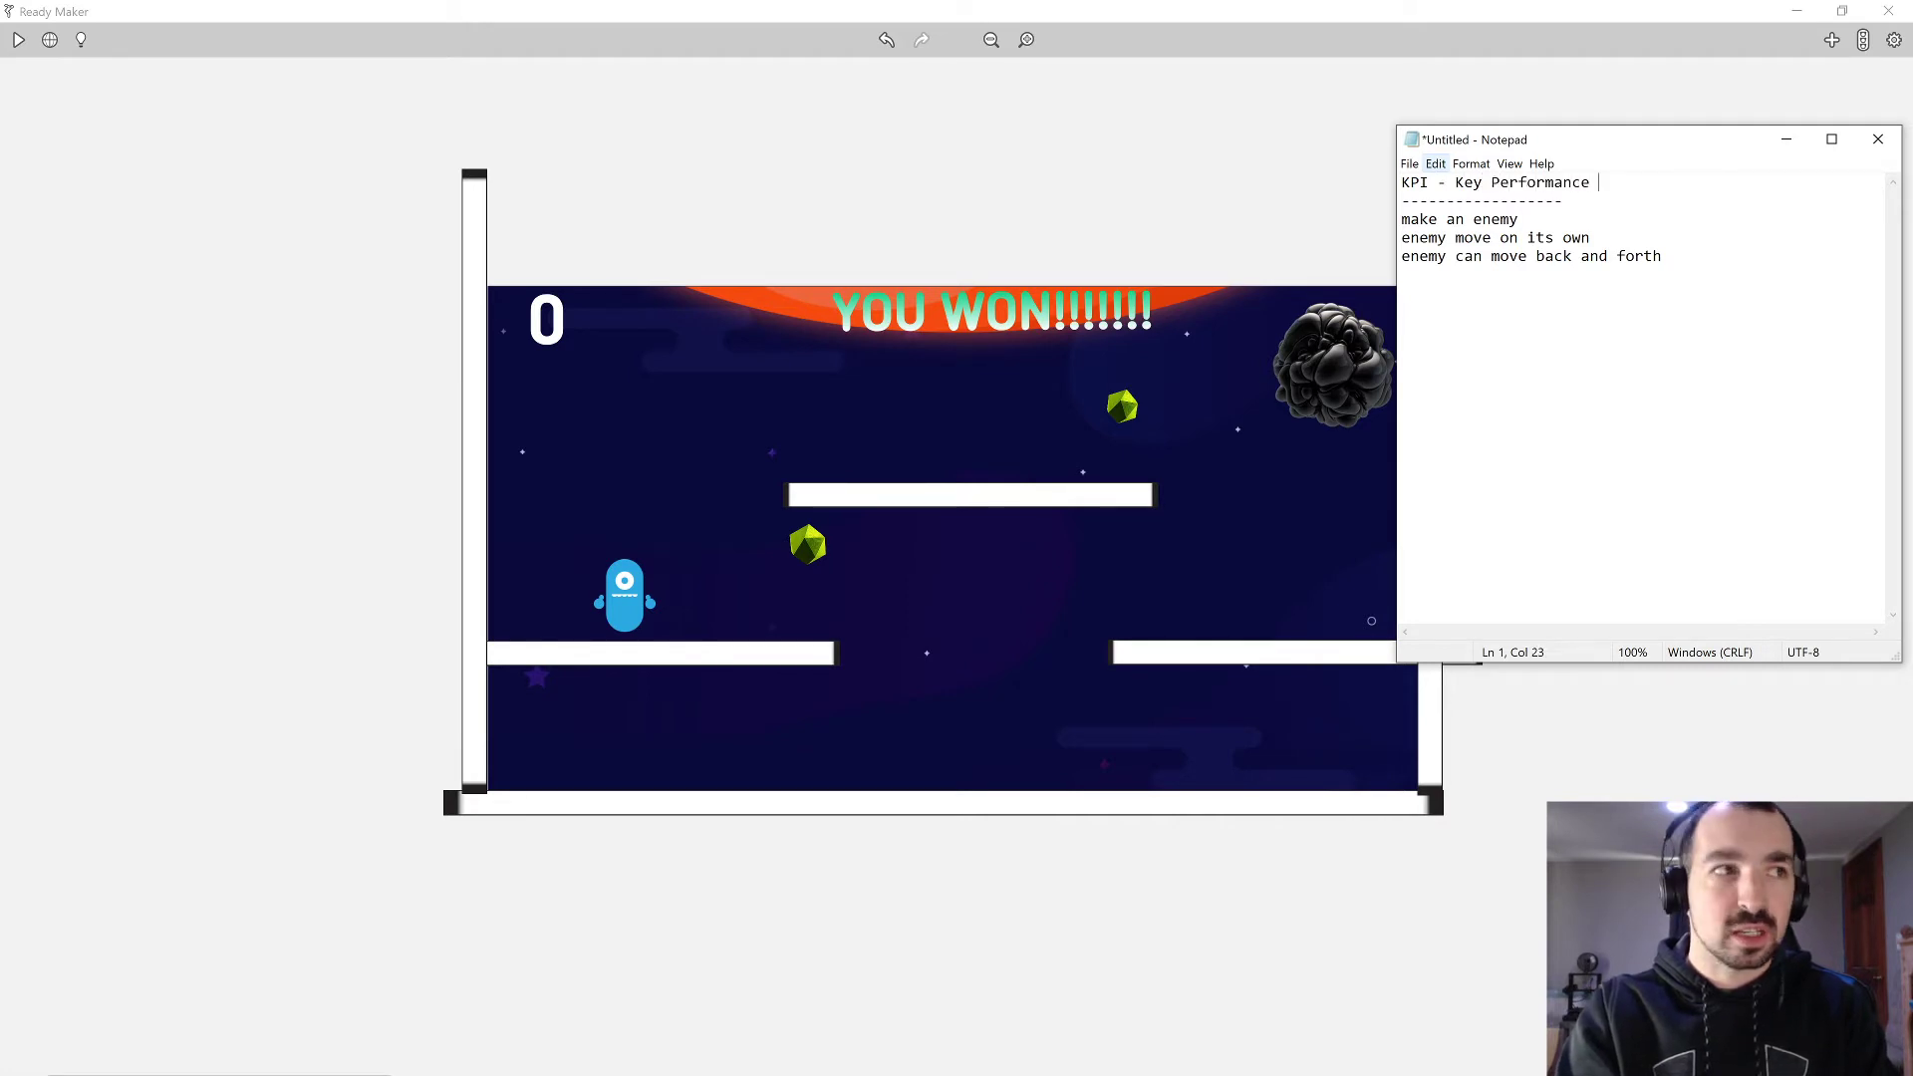
text(Indicator)
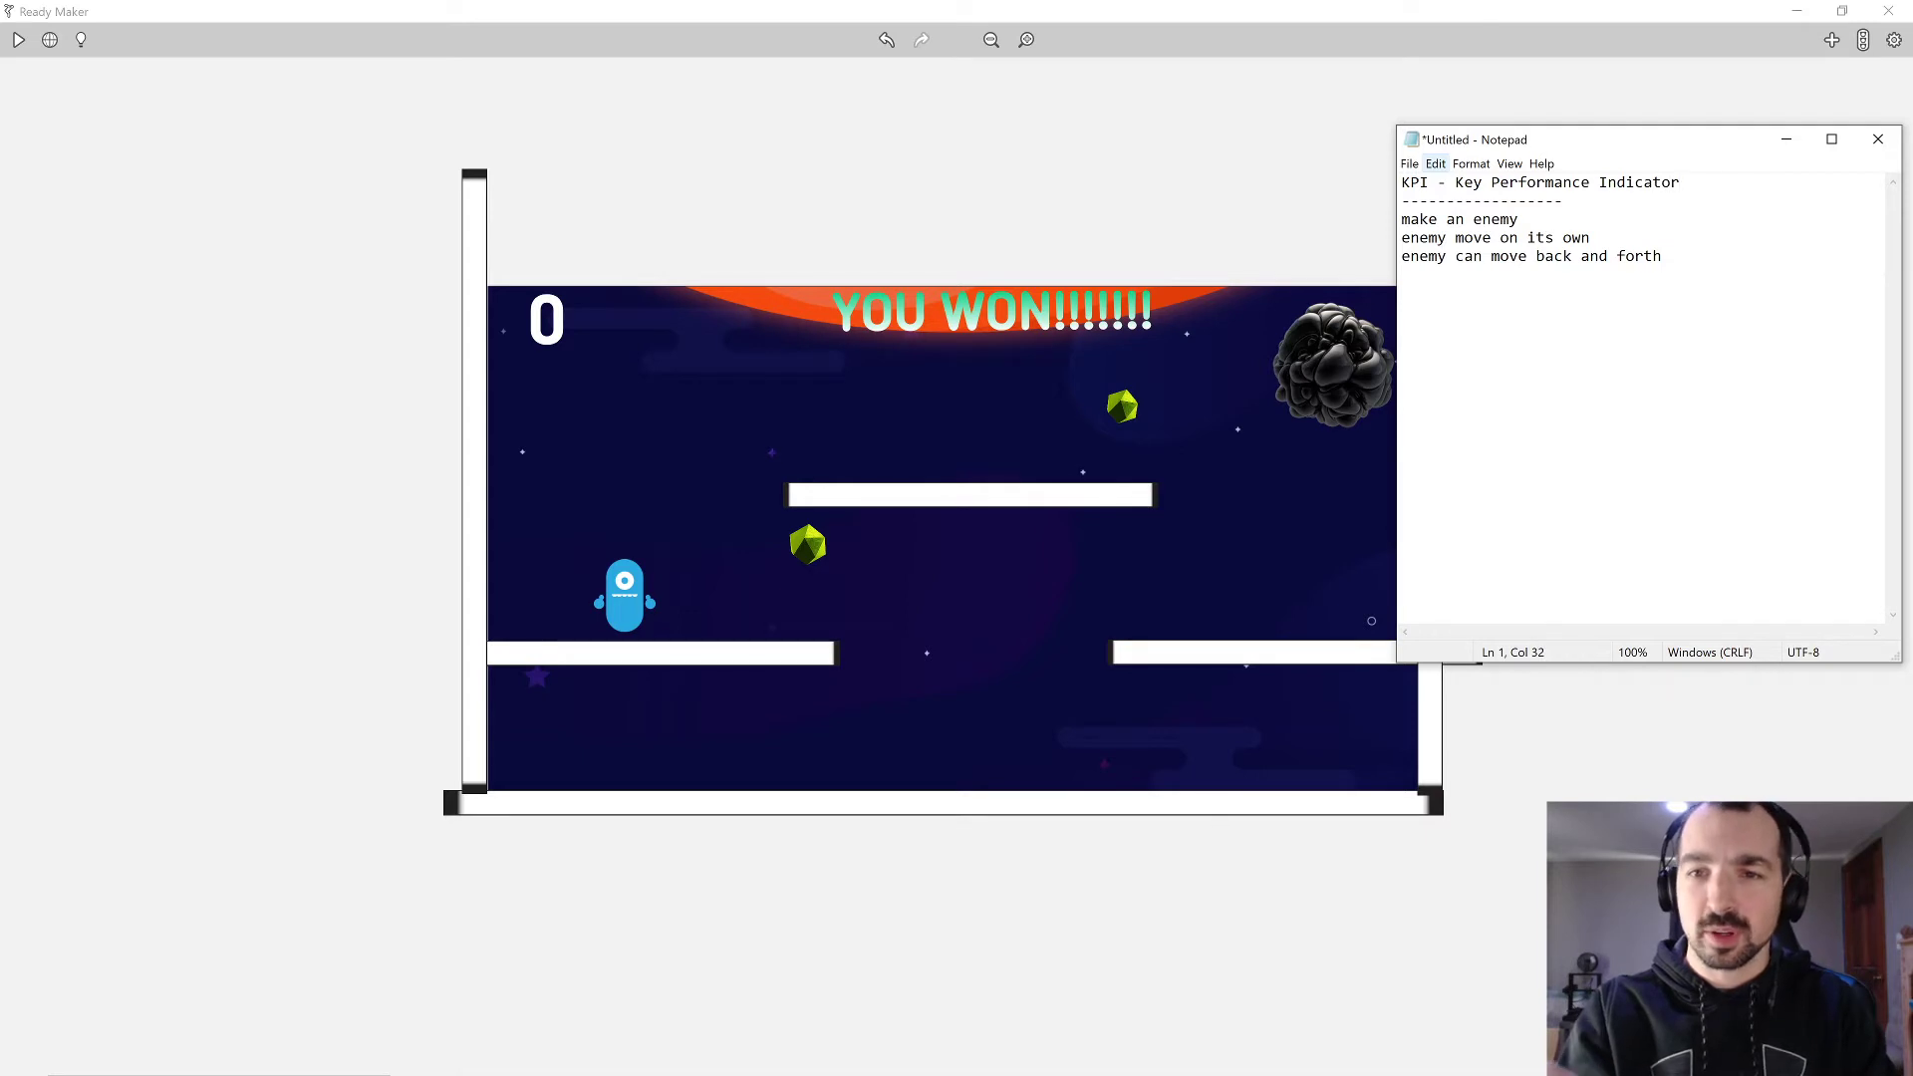
Add two lines at the end of the list: "bob goes away when he hits enemy" and "game restarts when bob hits enemy".
click(1662, 256)
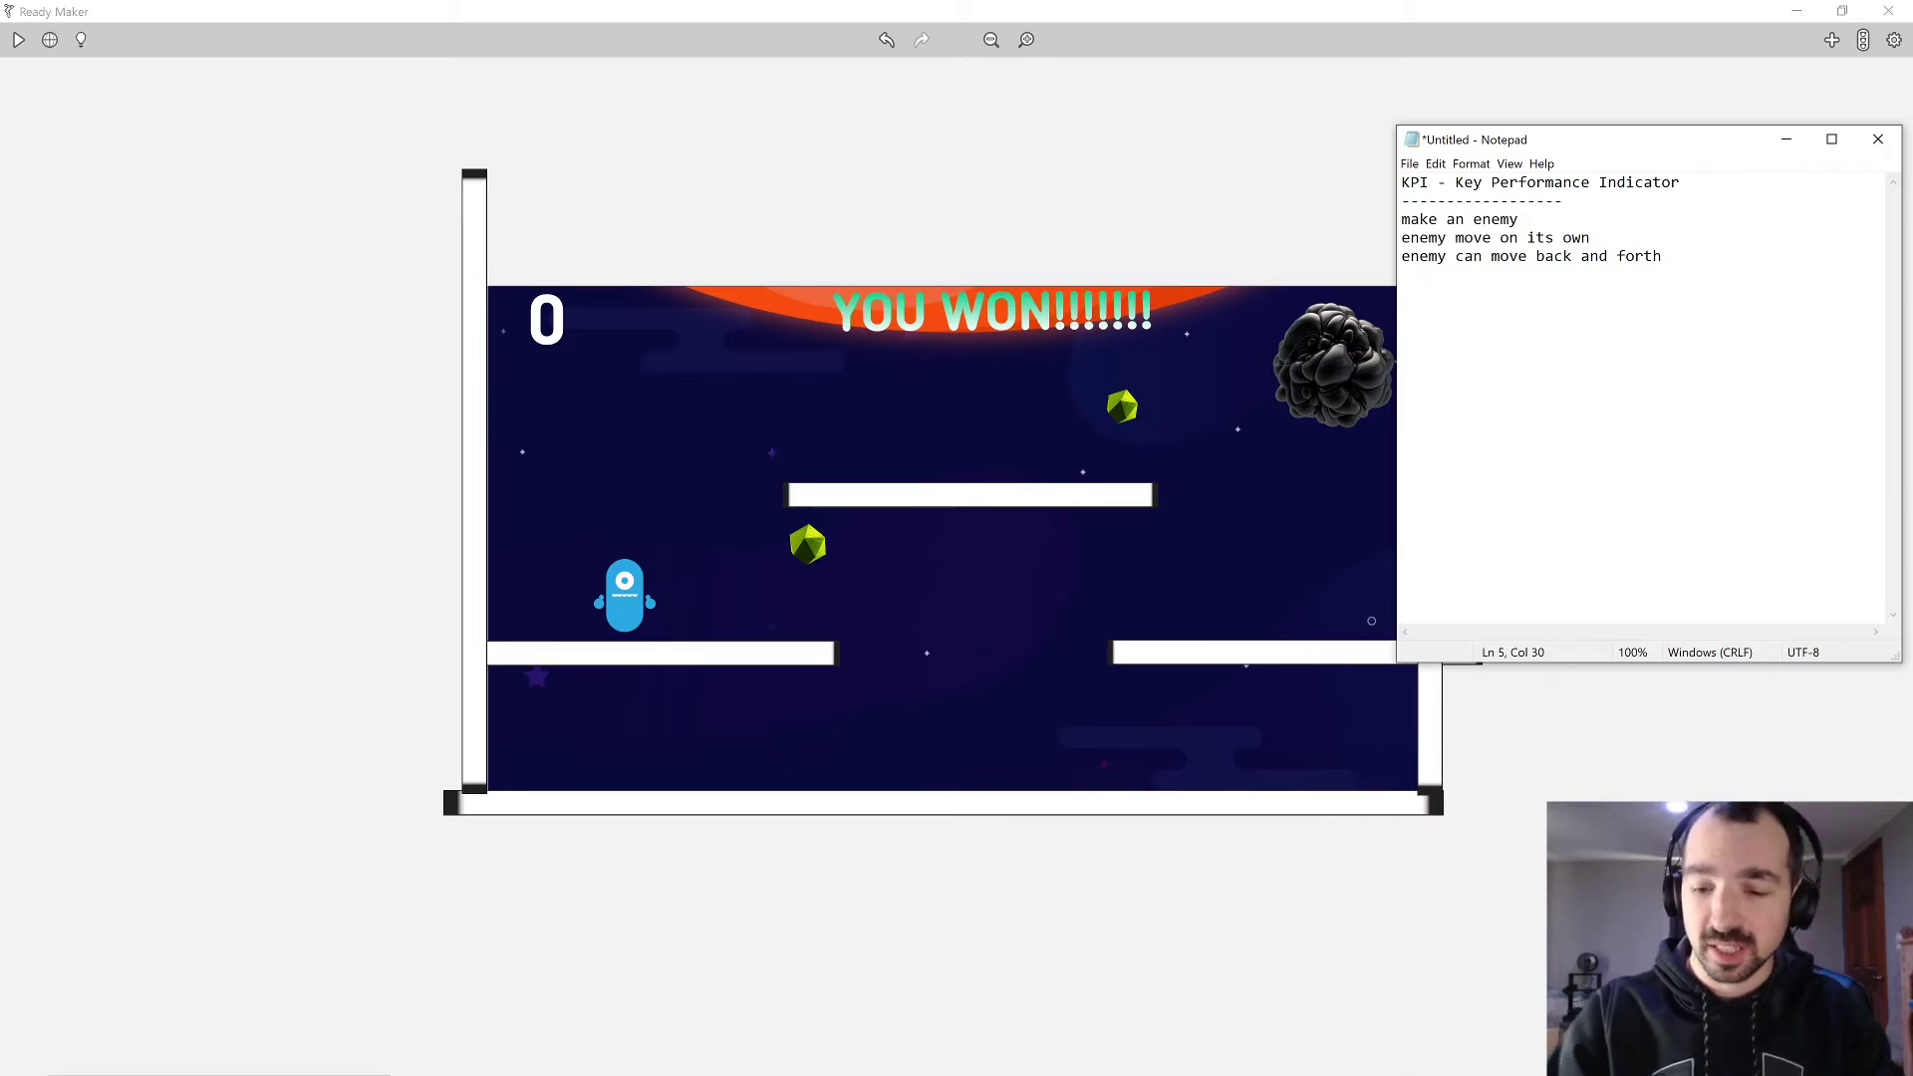
key(Return)
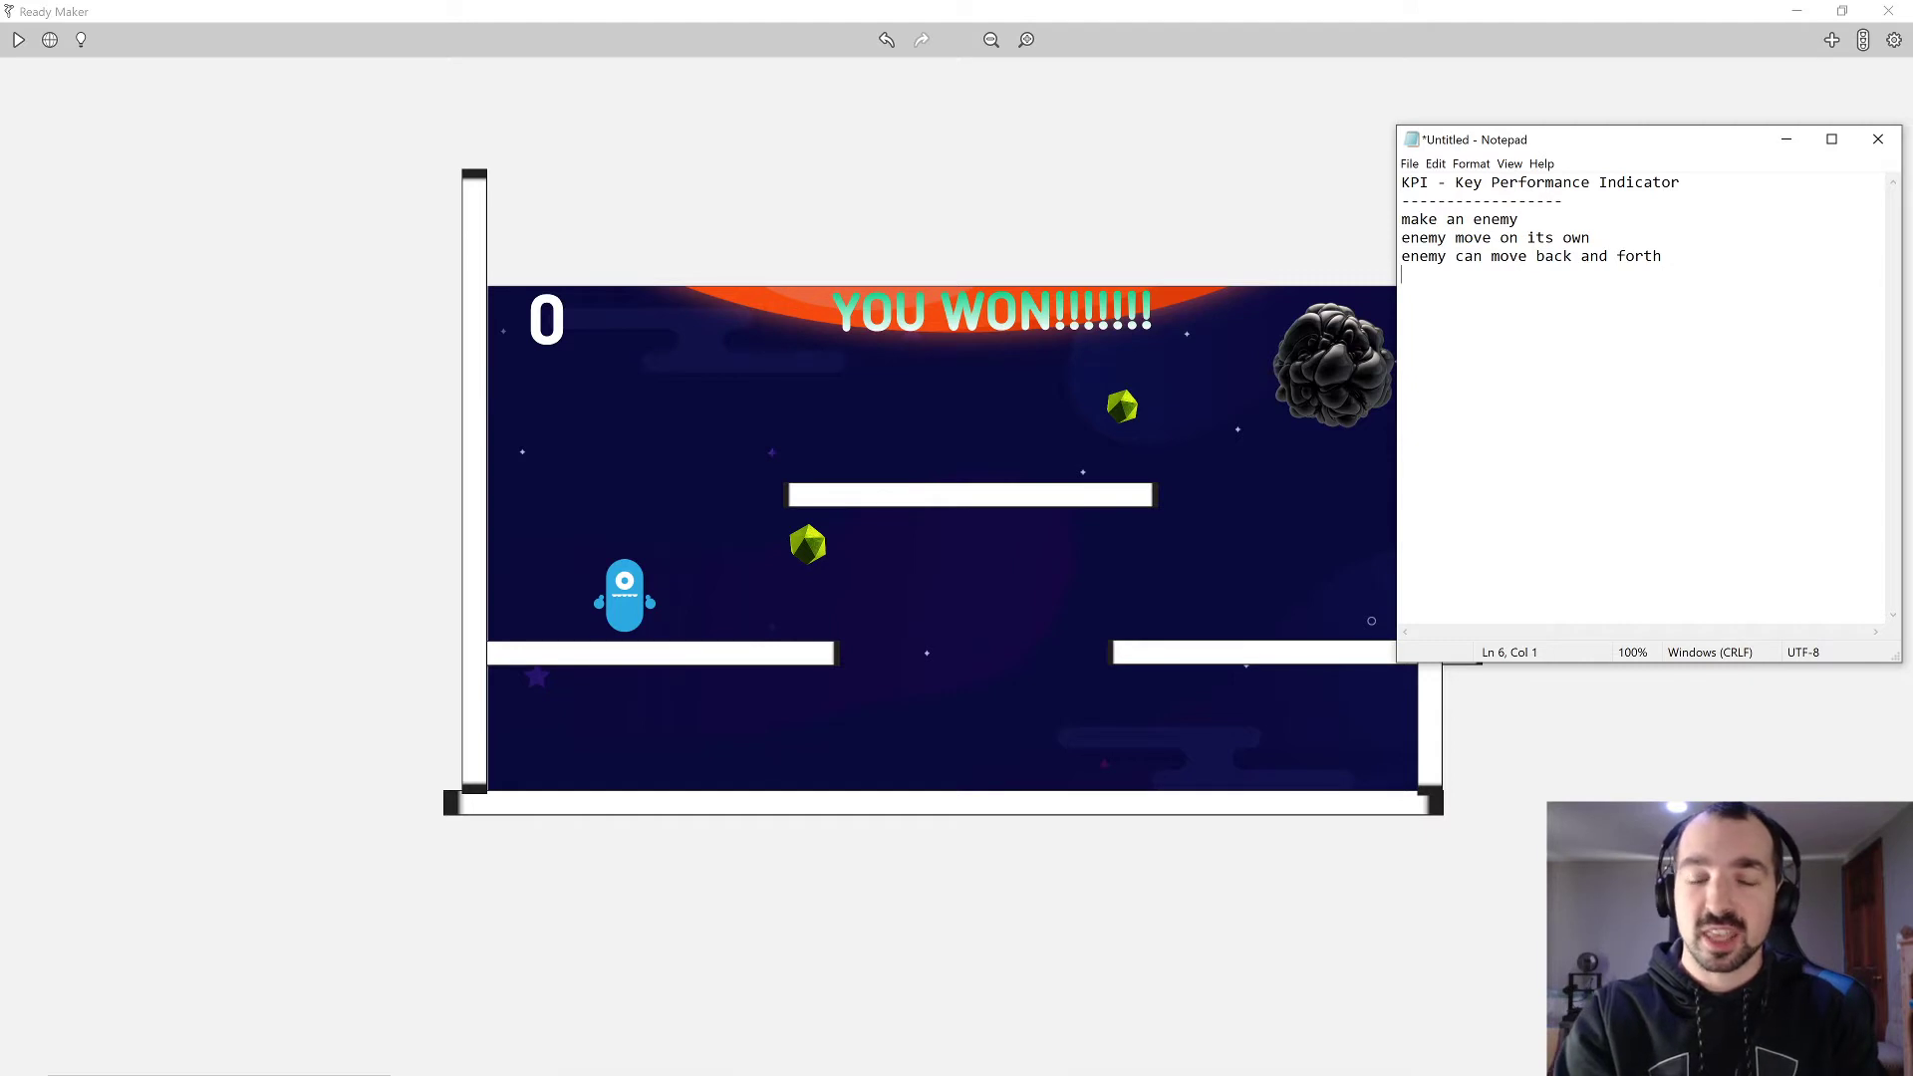
text(bob)
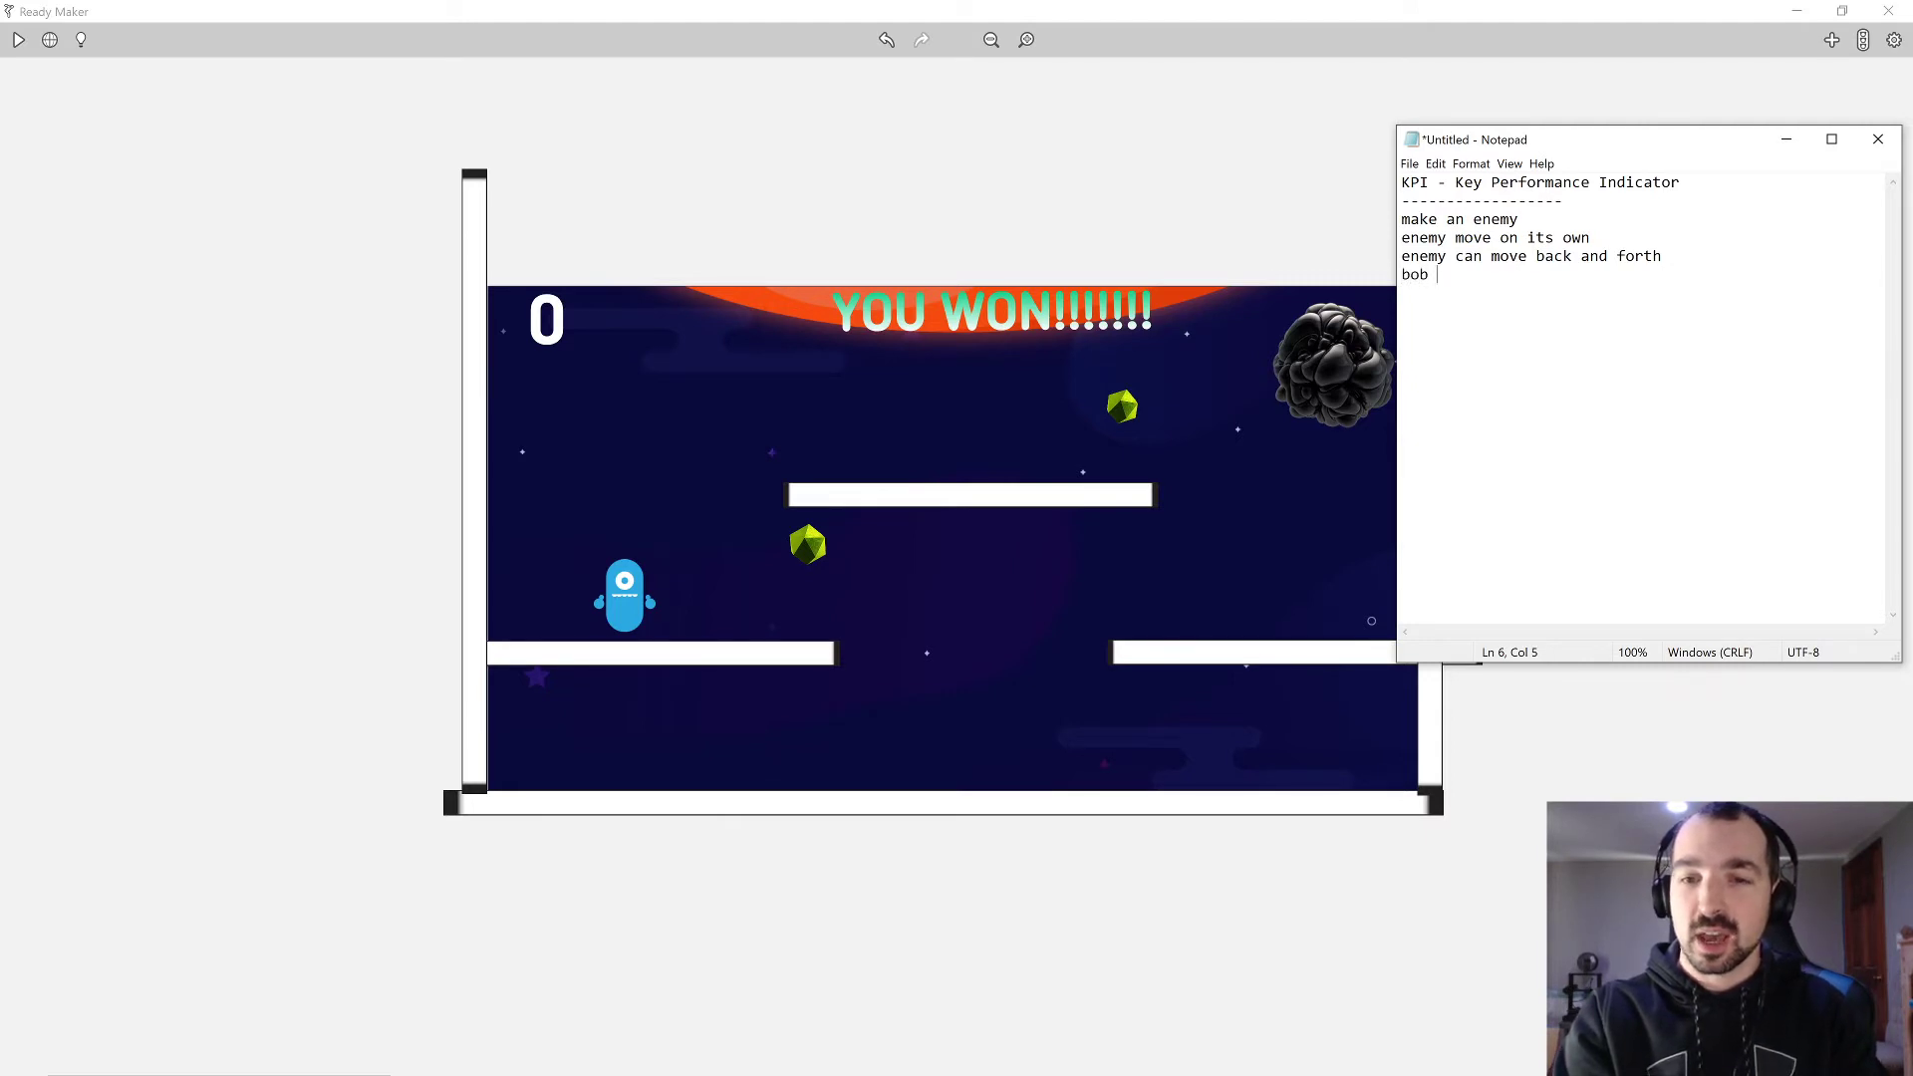
text(goes away when )
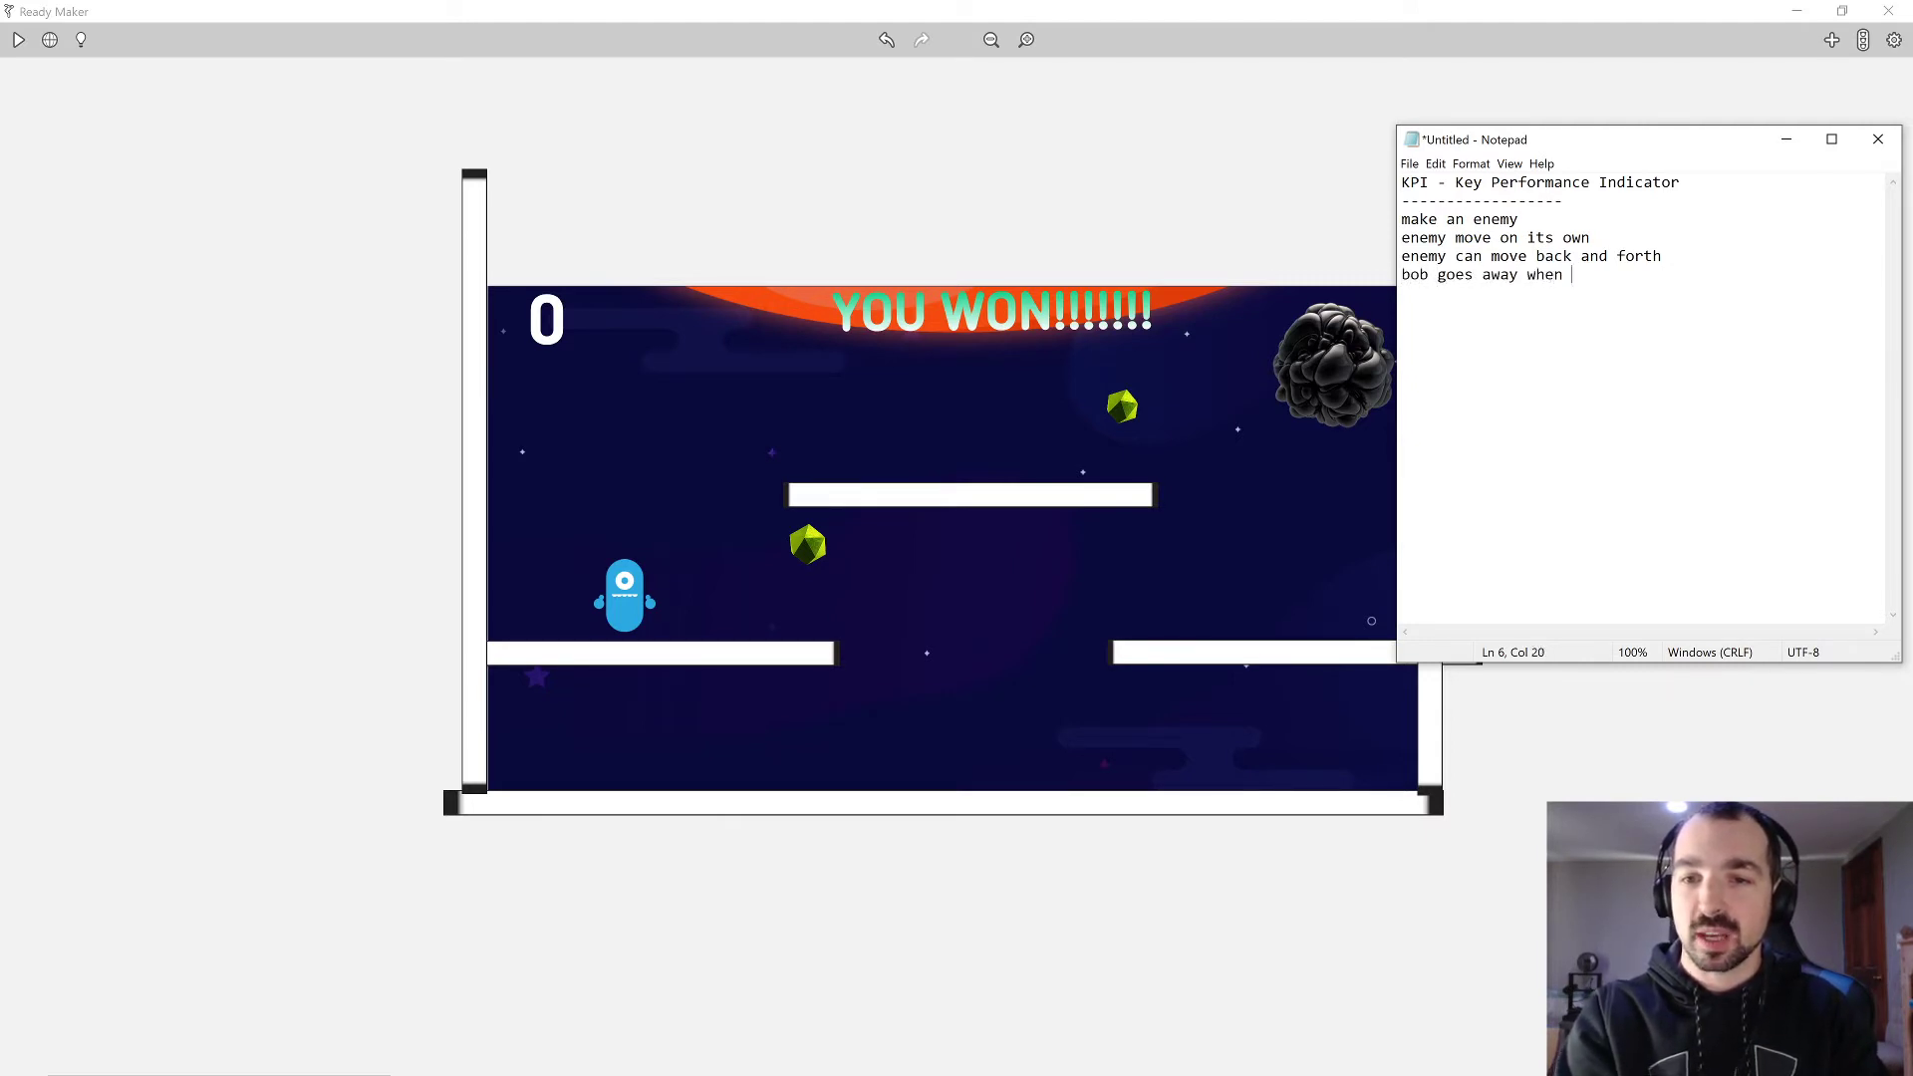
text(he hits enem)
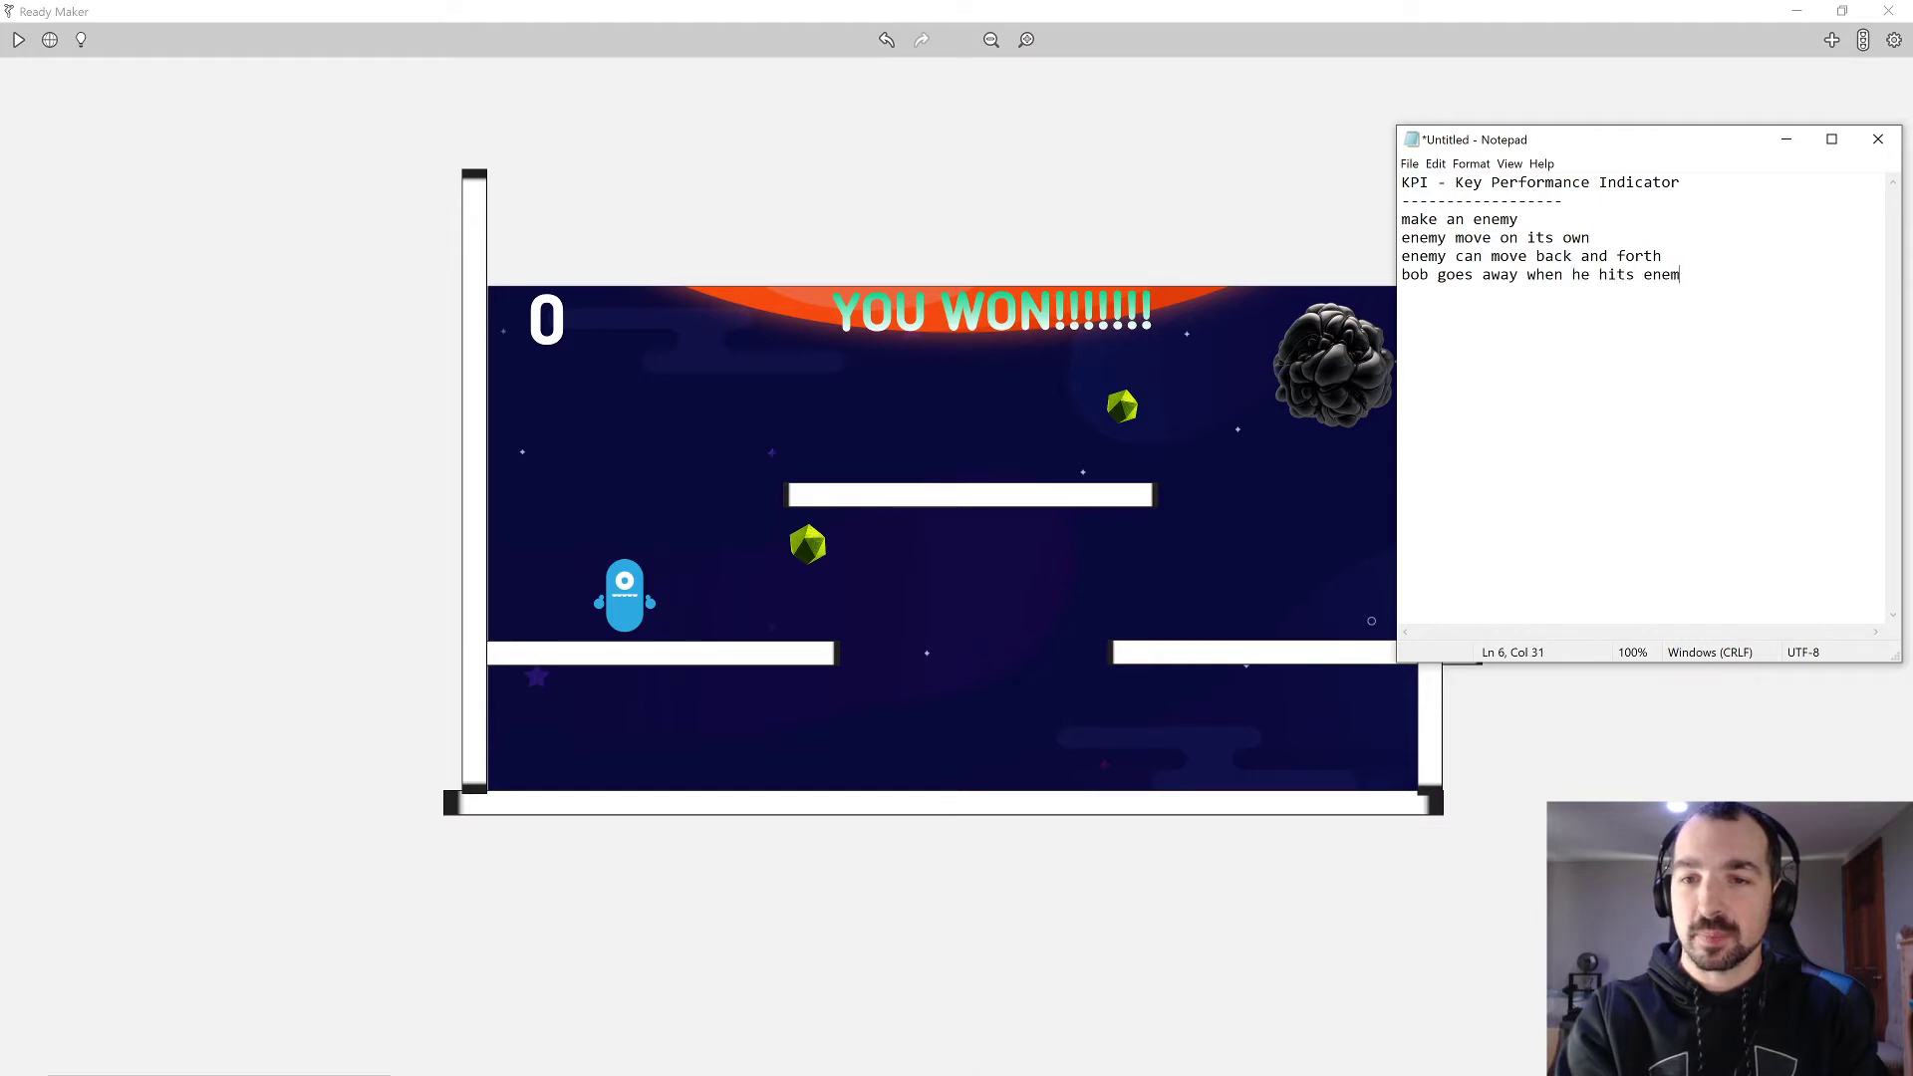
text(y)
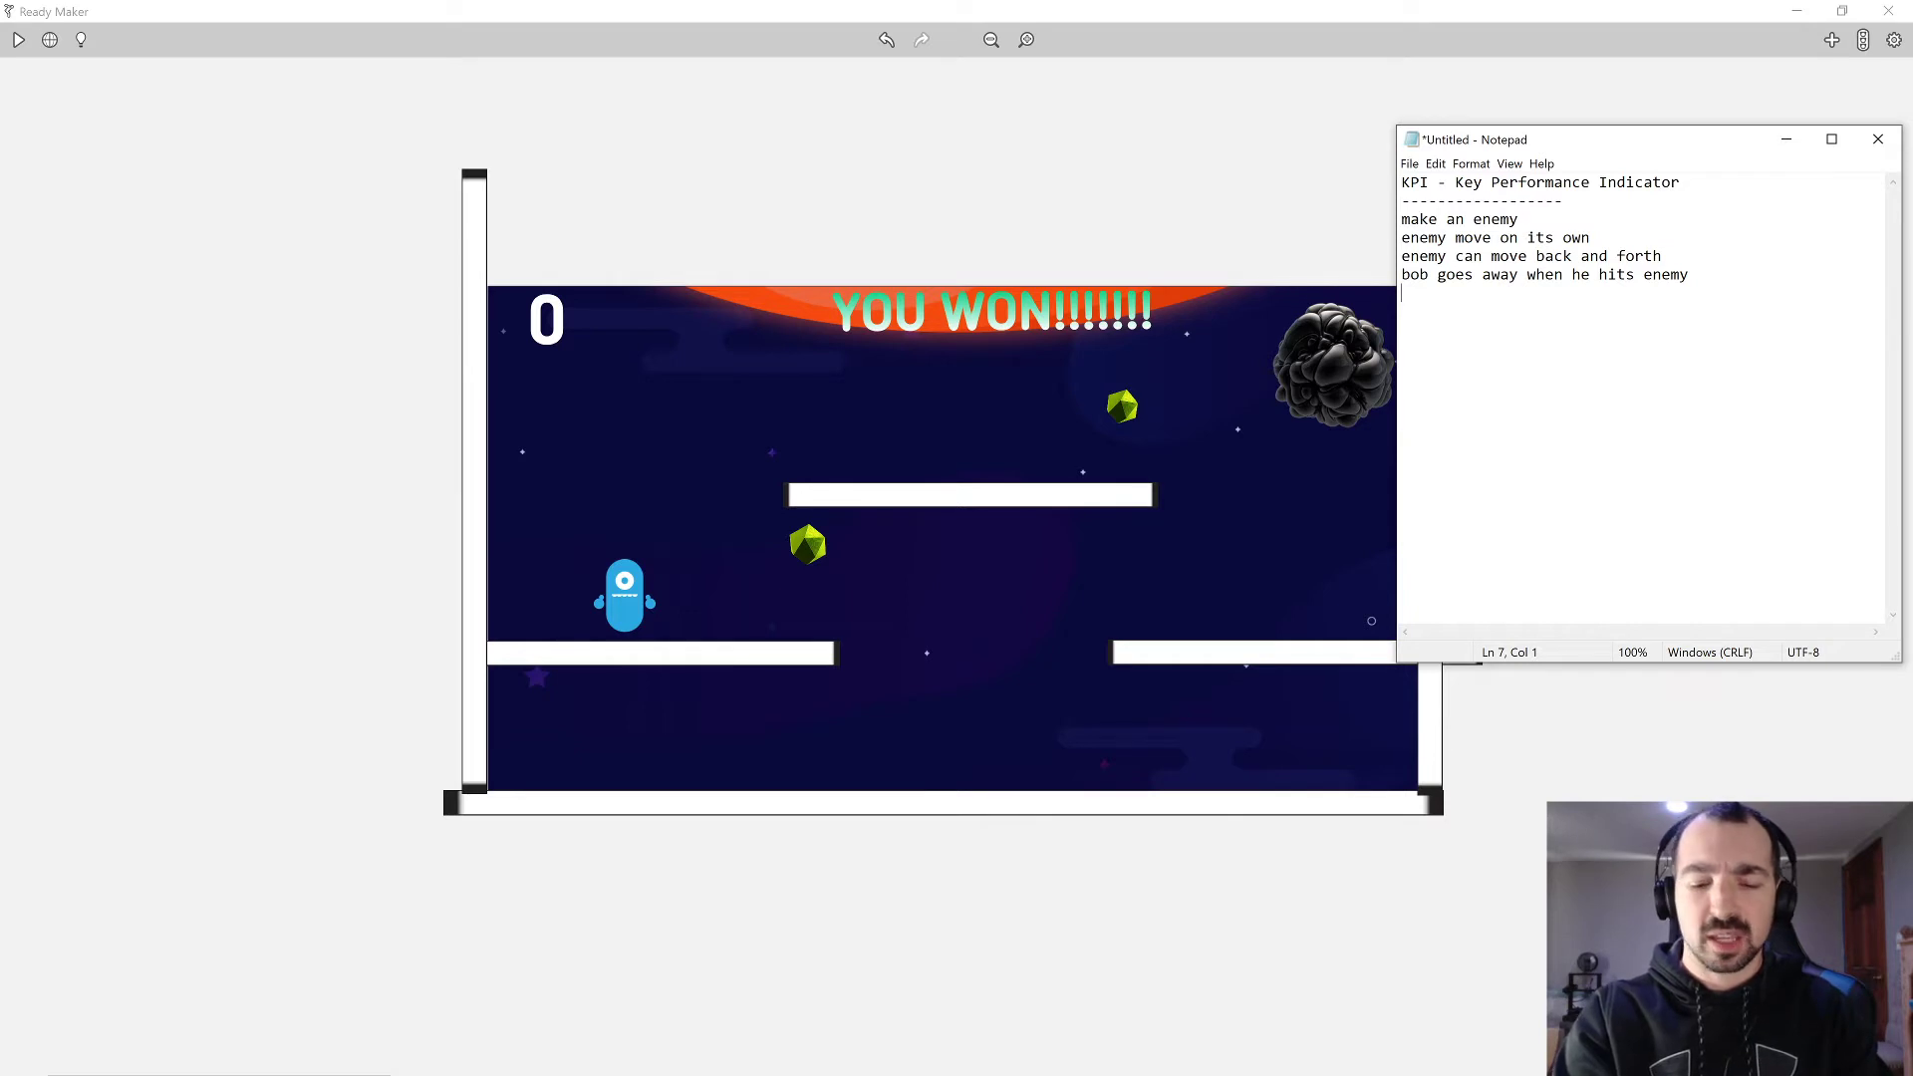
text(game restar)
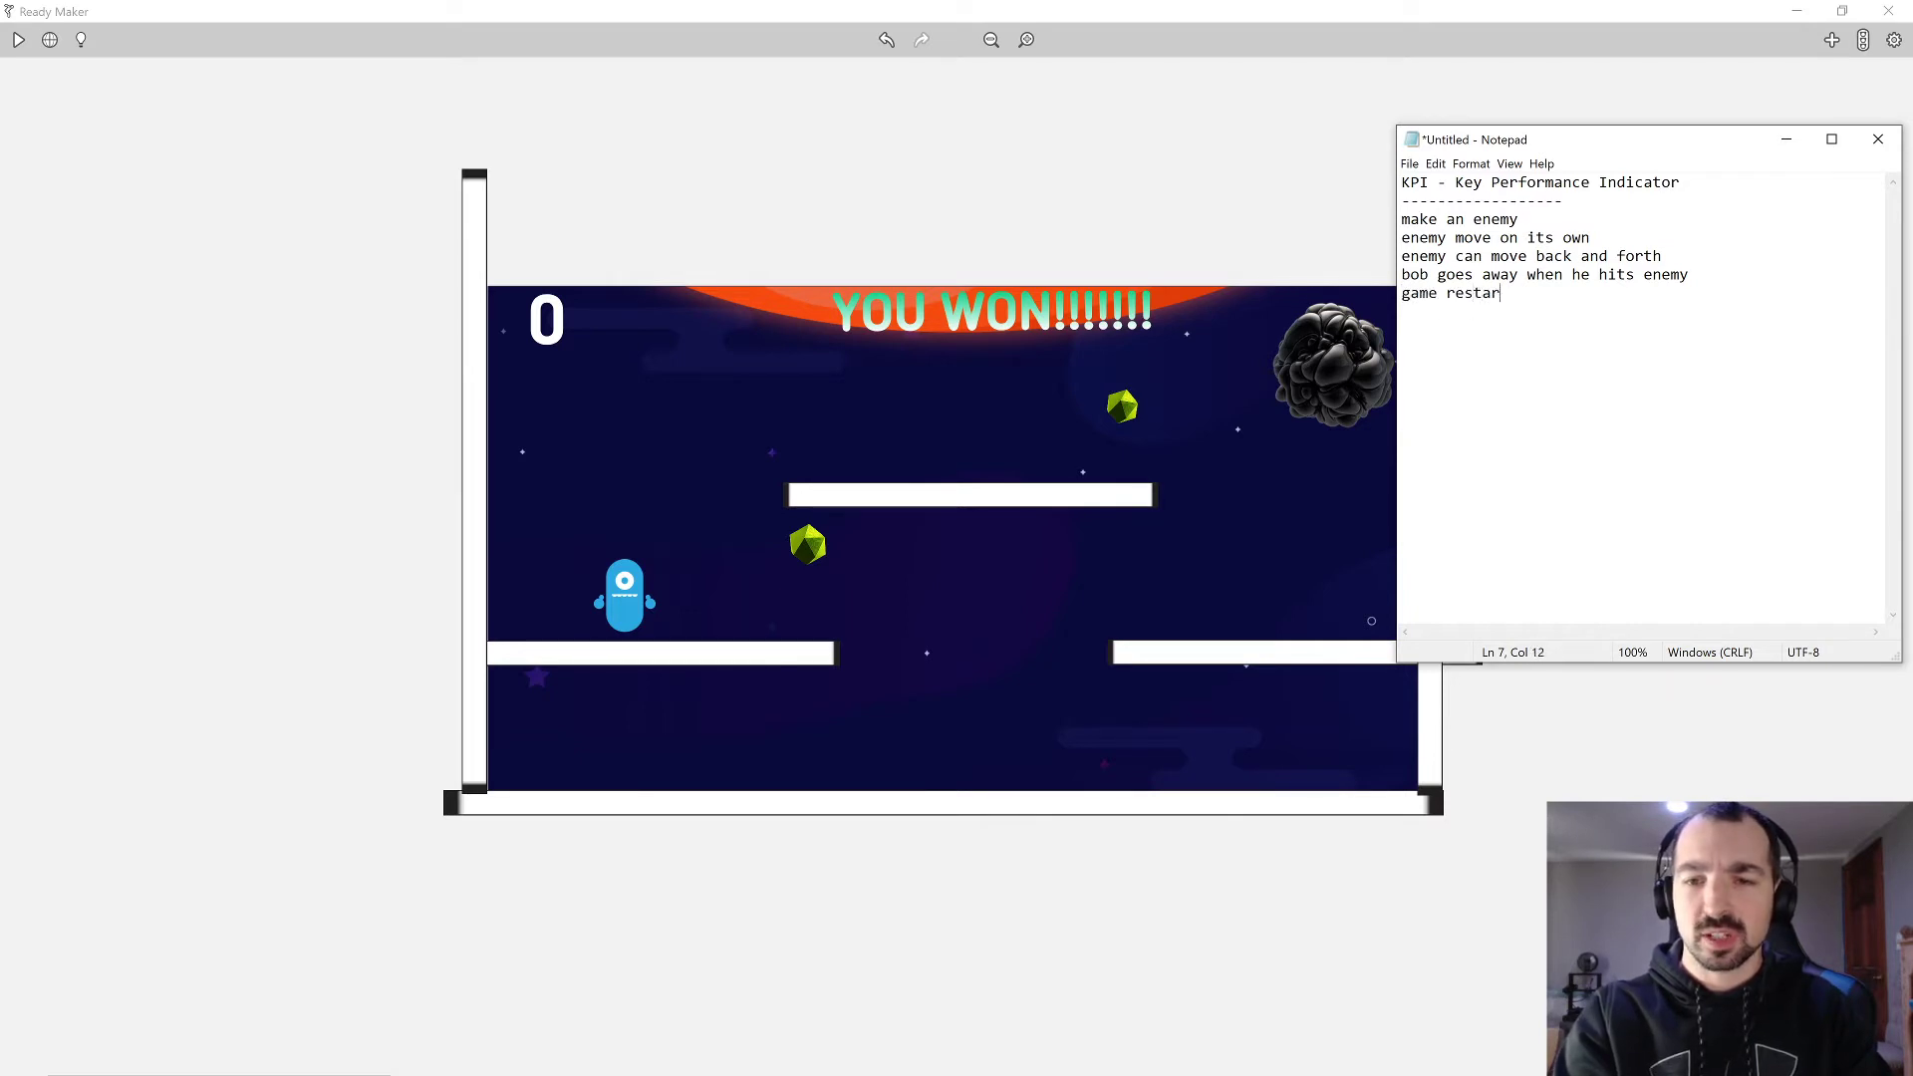
text(ts when )
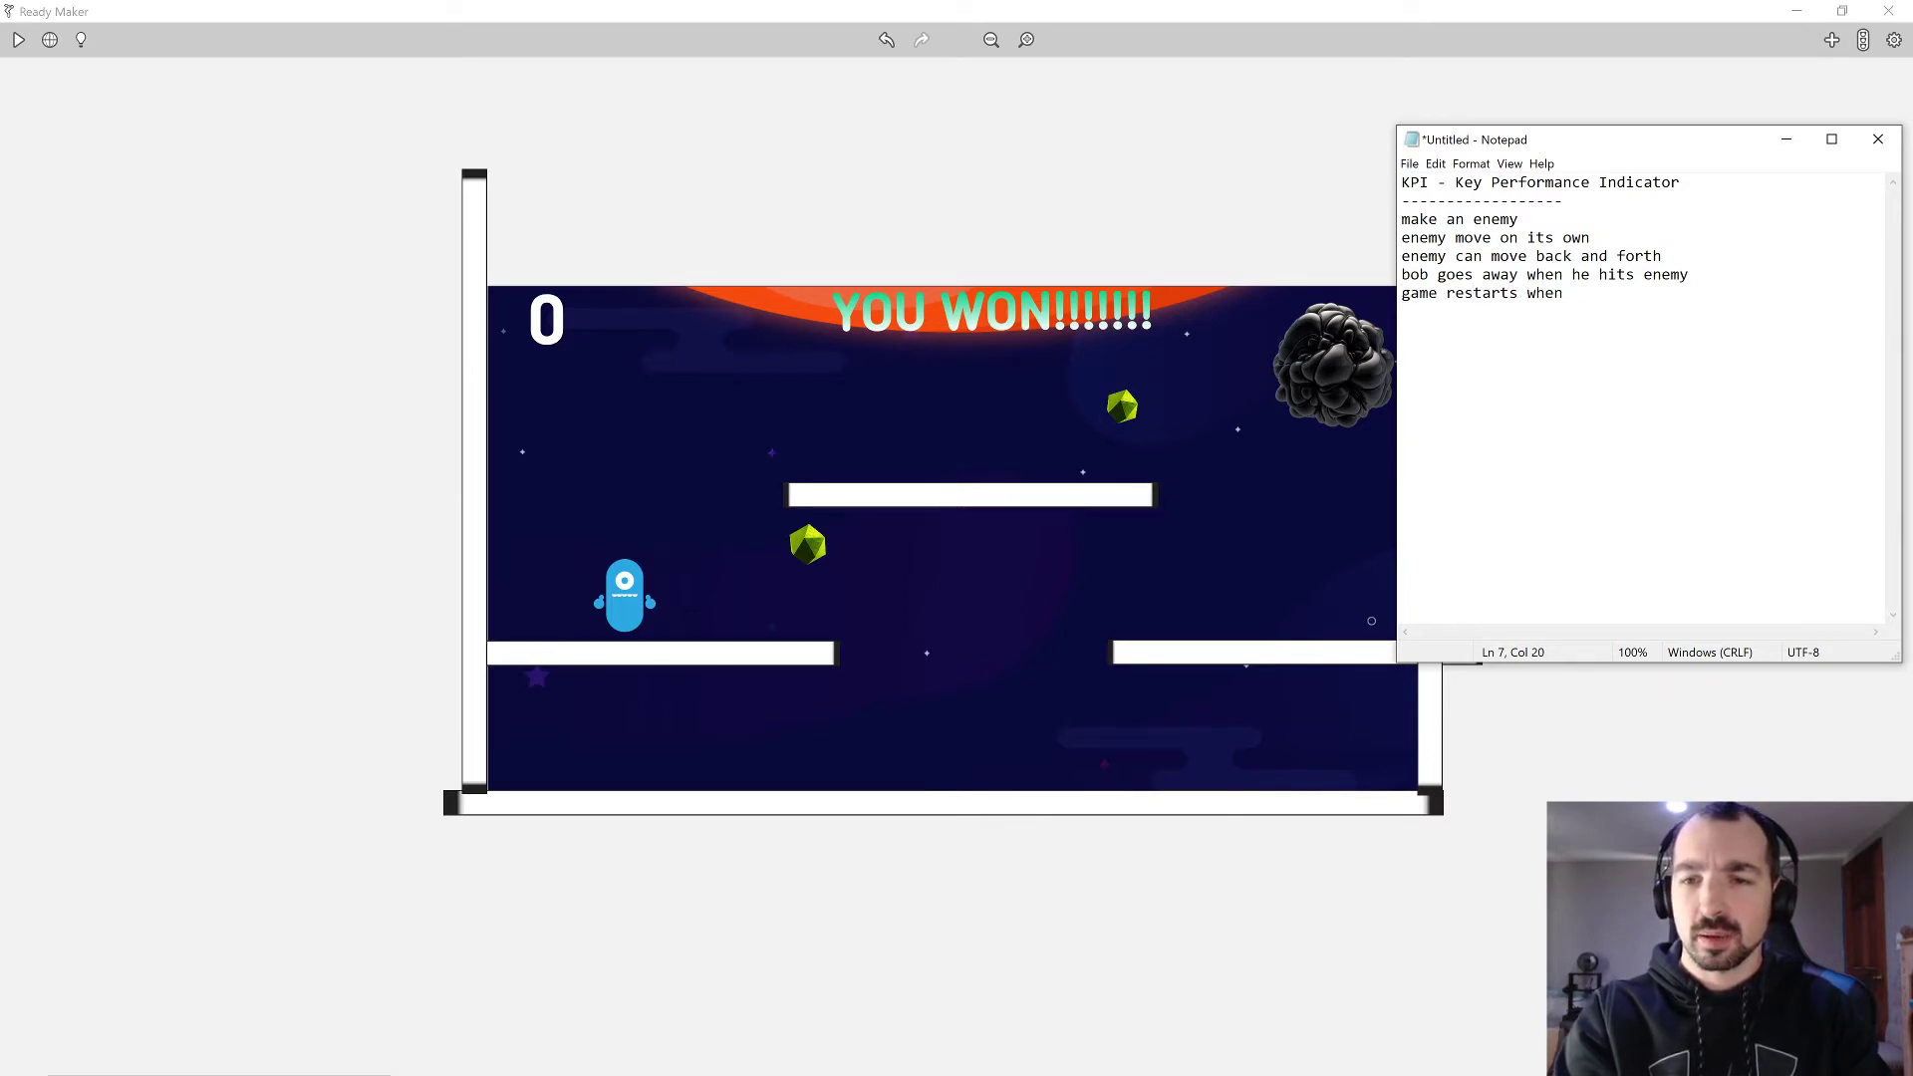
text(bob hits enemy)
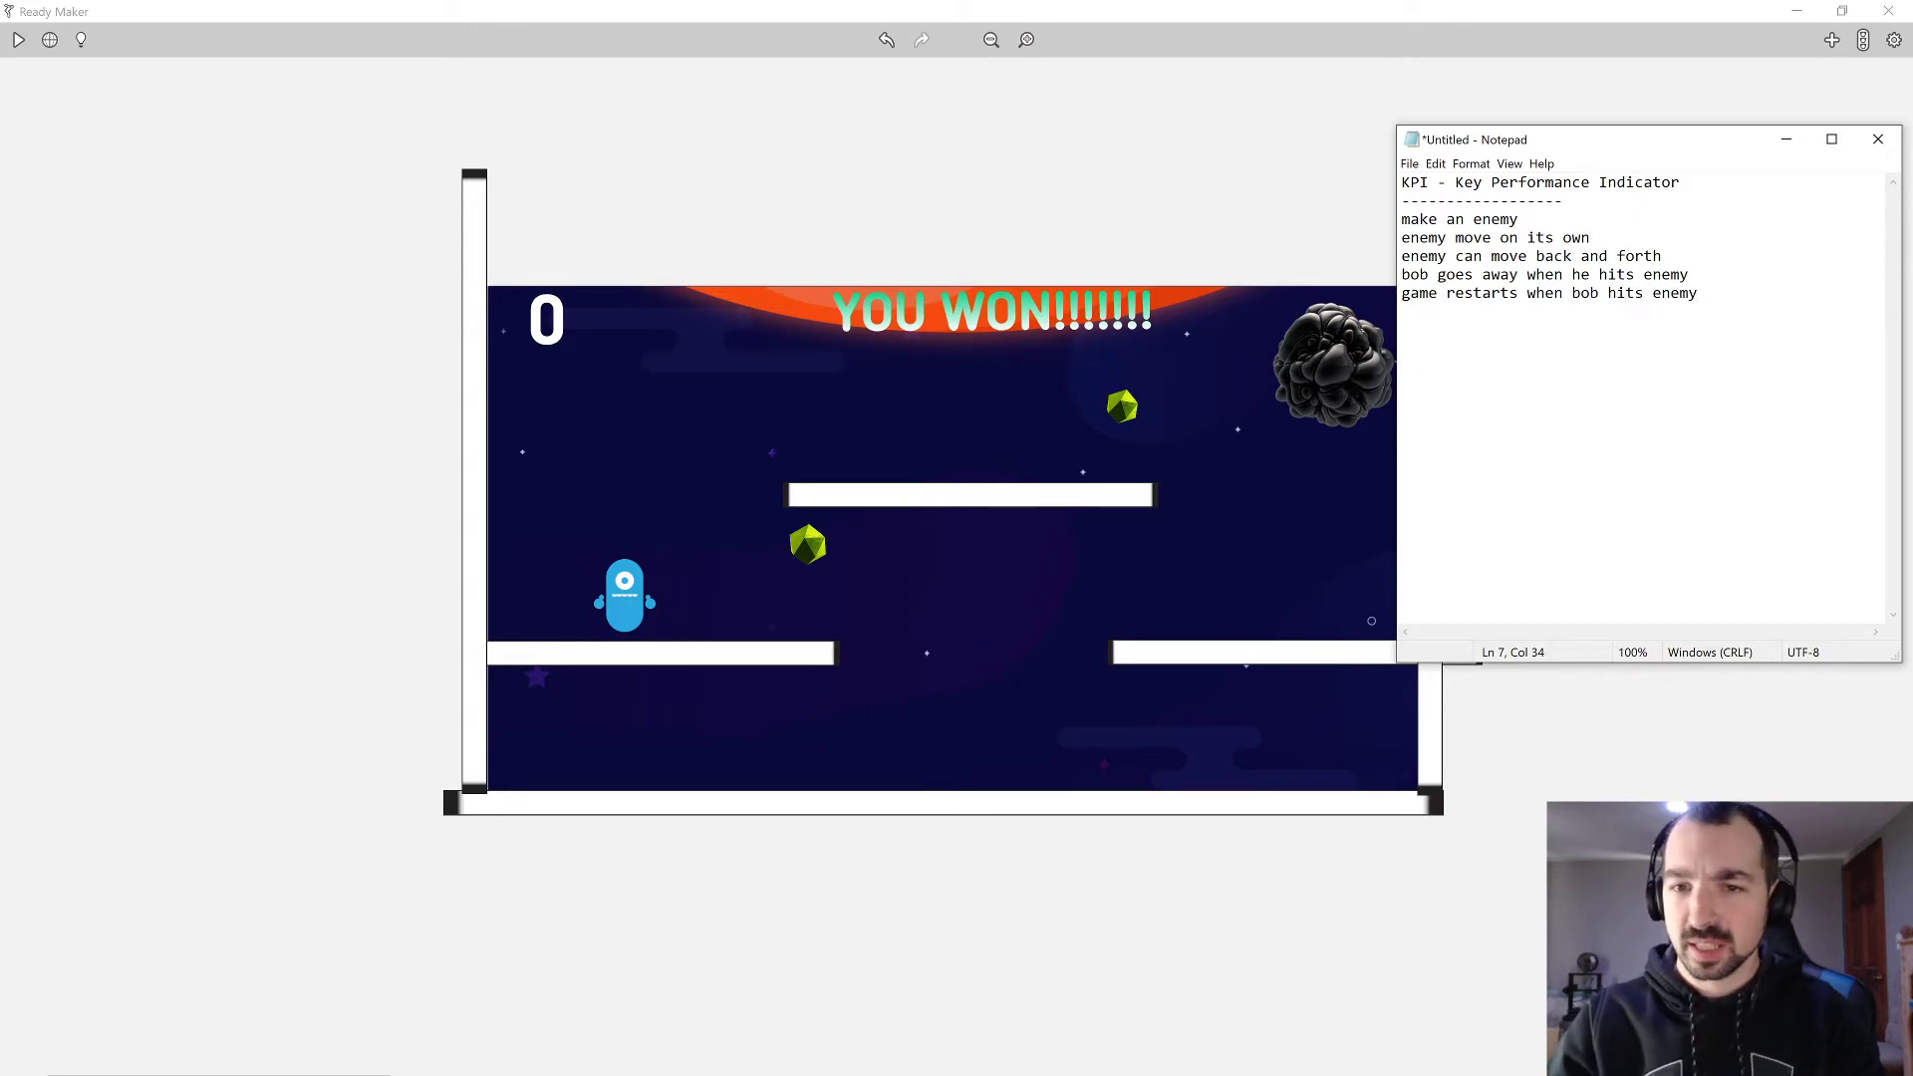
Indent each of the five KPI list lines by one tab, leaving the heading and dashes unindented.
key(Tab)
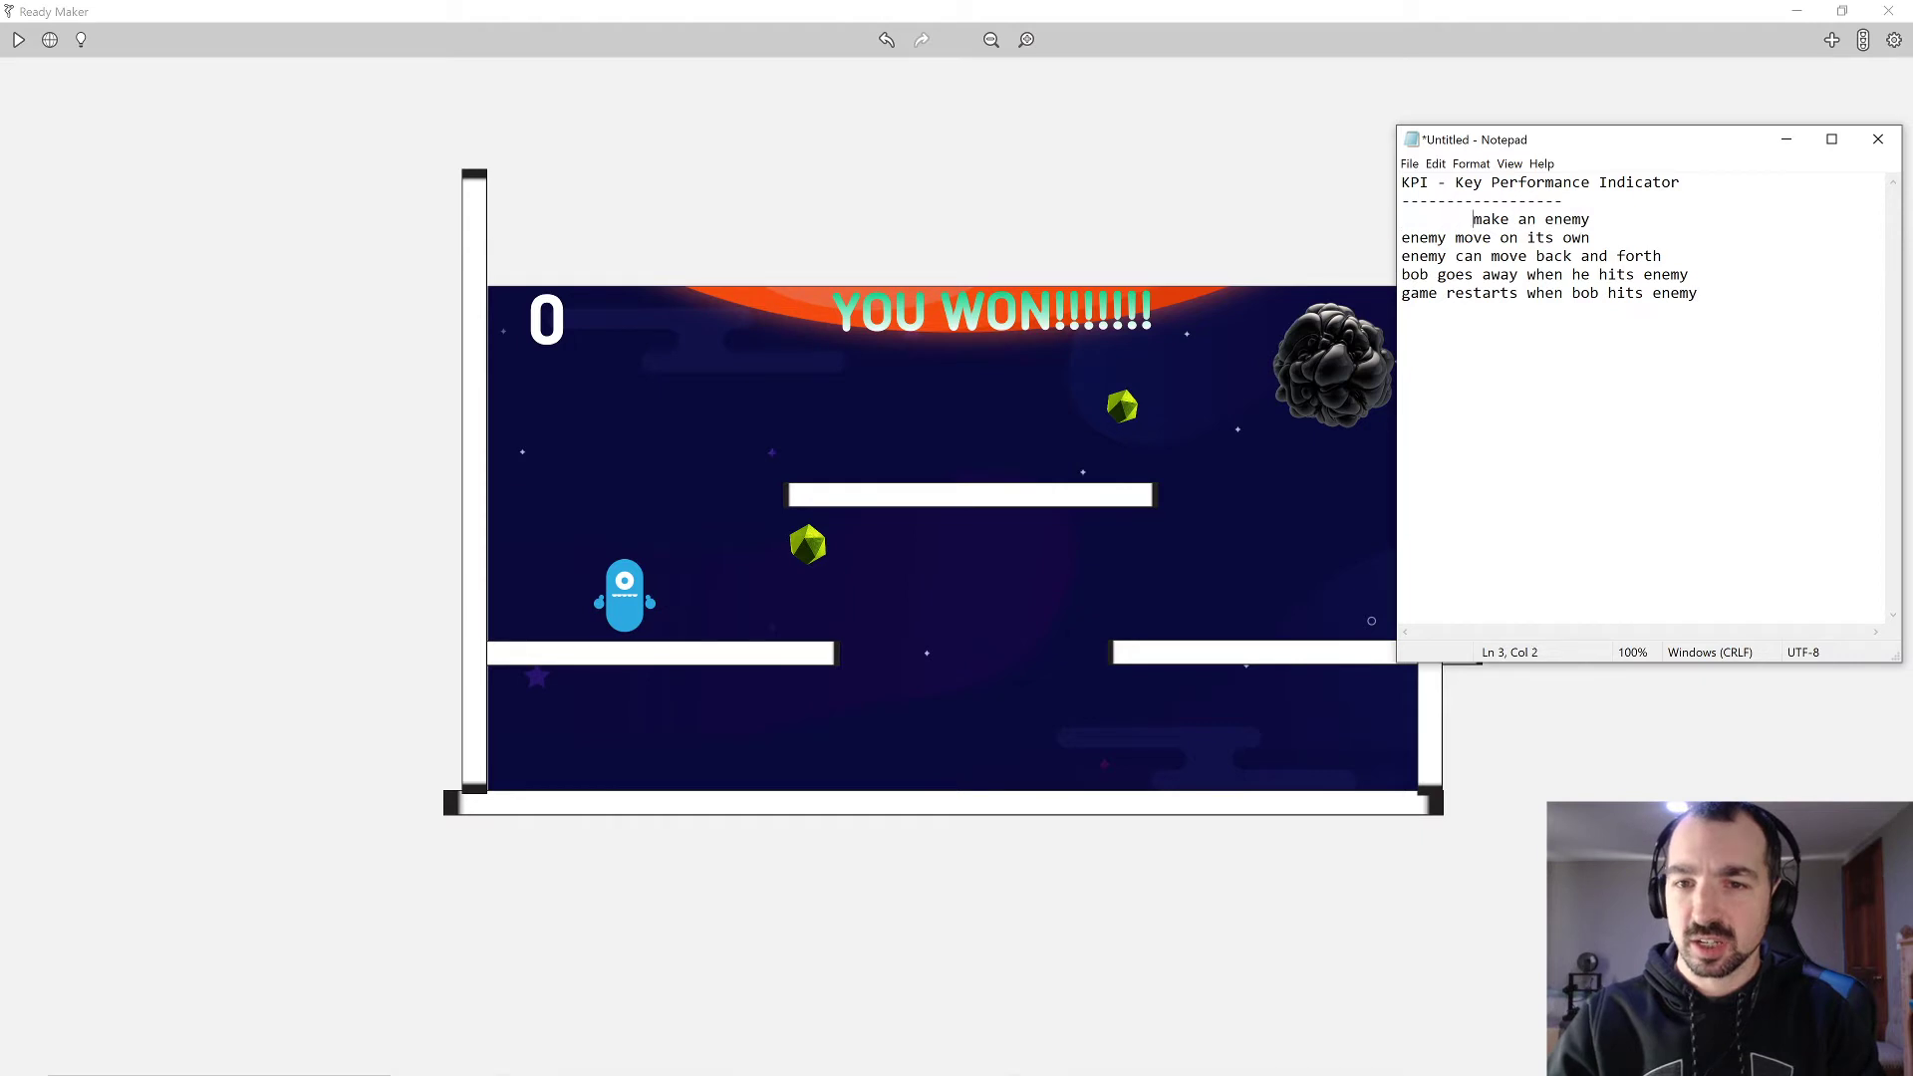
key(Down)
key(Home)
key(Tab)
key(Tab)
key(Down)
key(Home)
key(Tab)
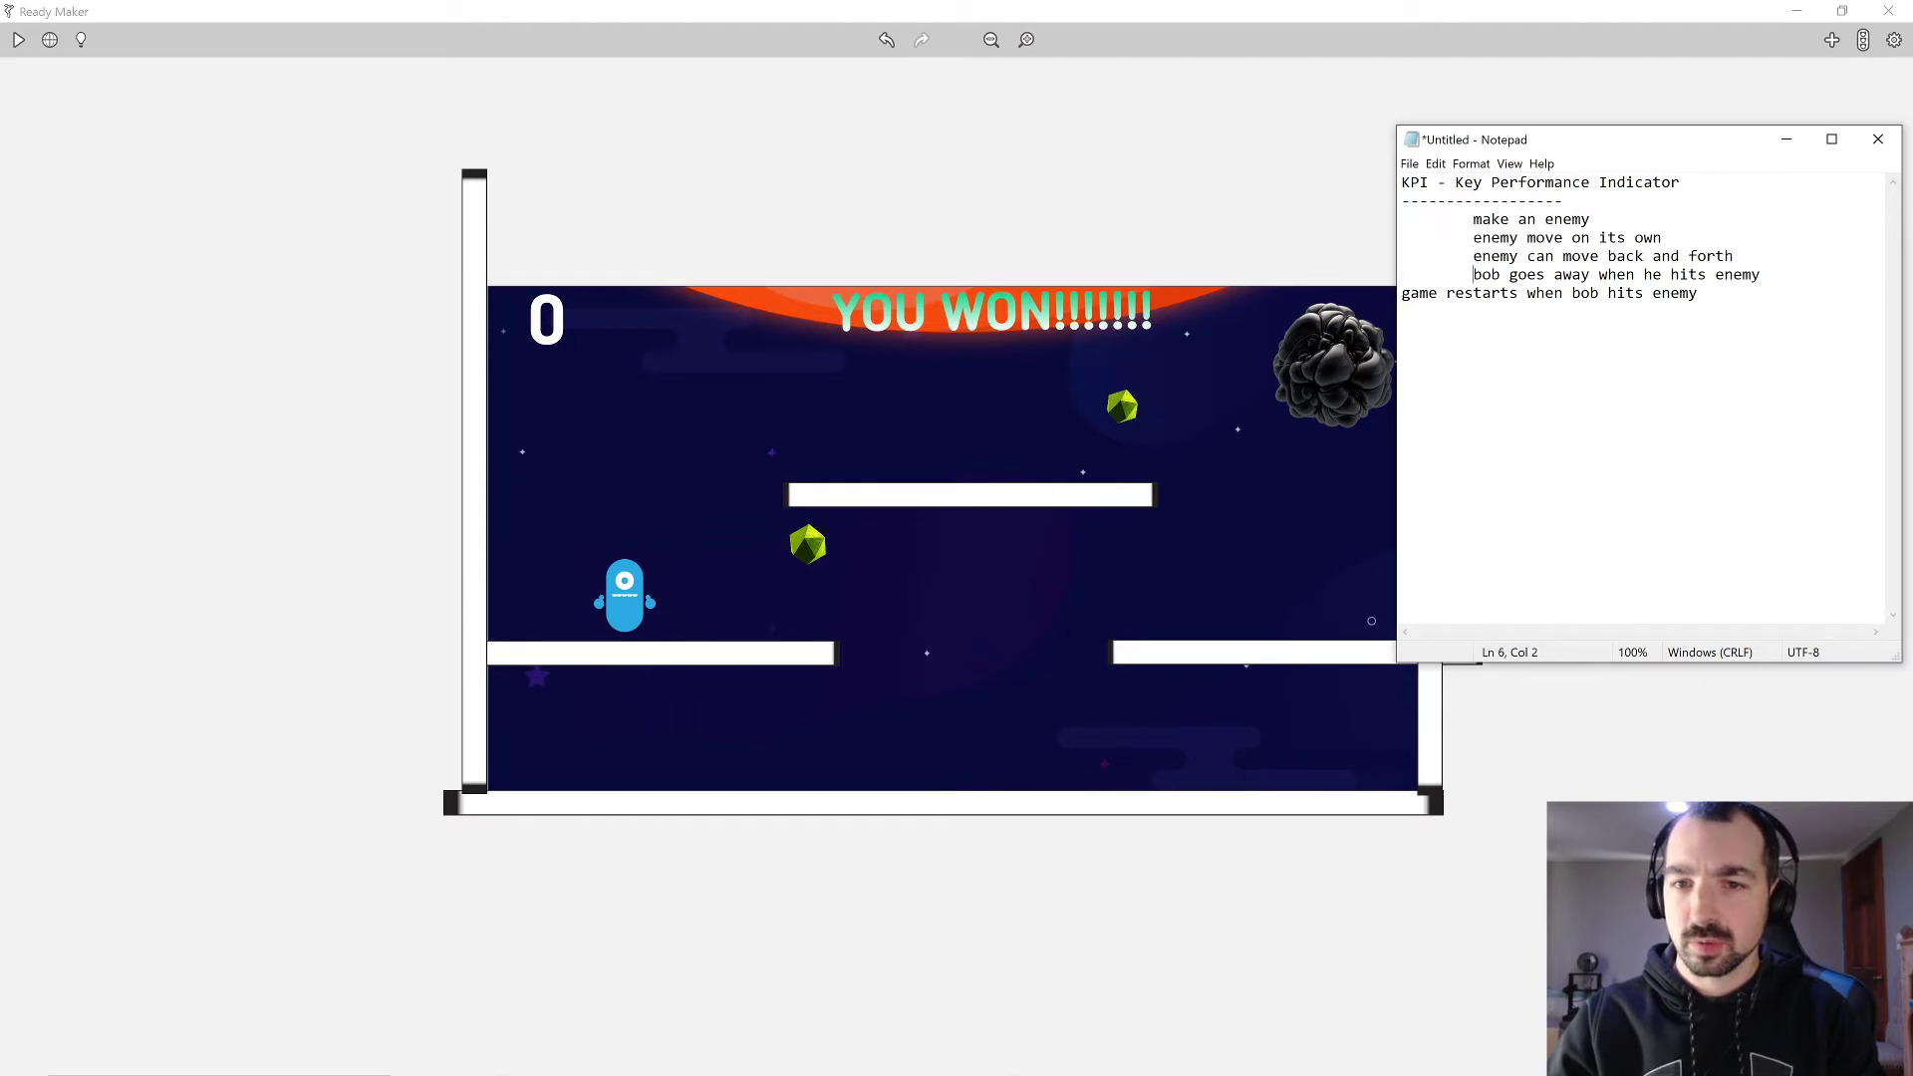
key(Down)
key(Home)
key(Tab)
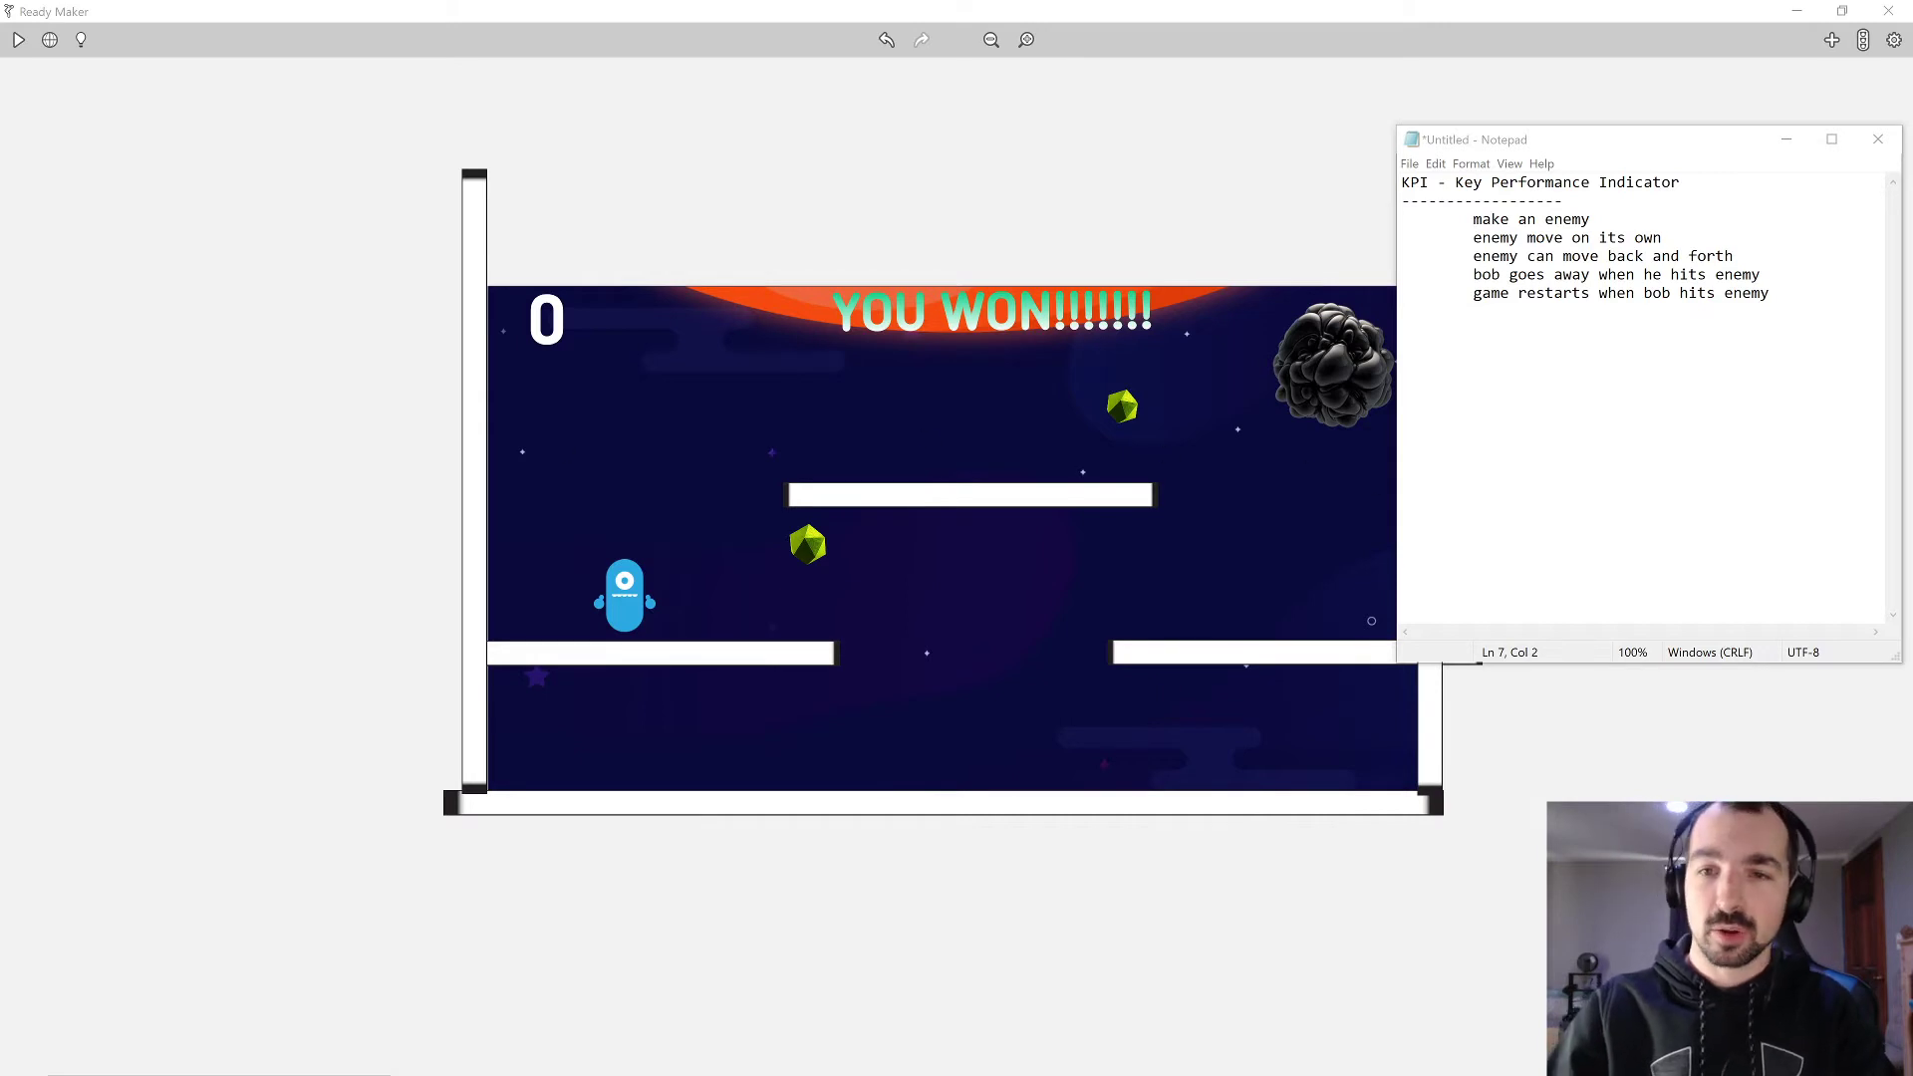
Highlight the "make an enemy" item in the note and switch back to Ready Maker.
drag(1481, 219, 1590, 219)
click(1315, 213)
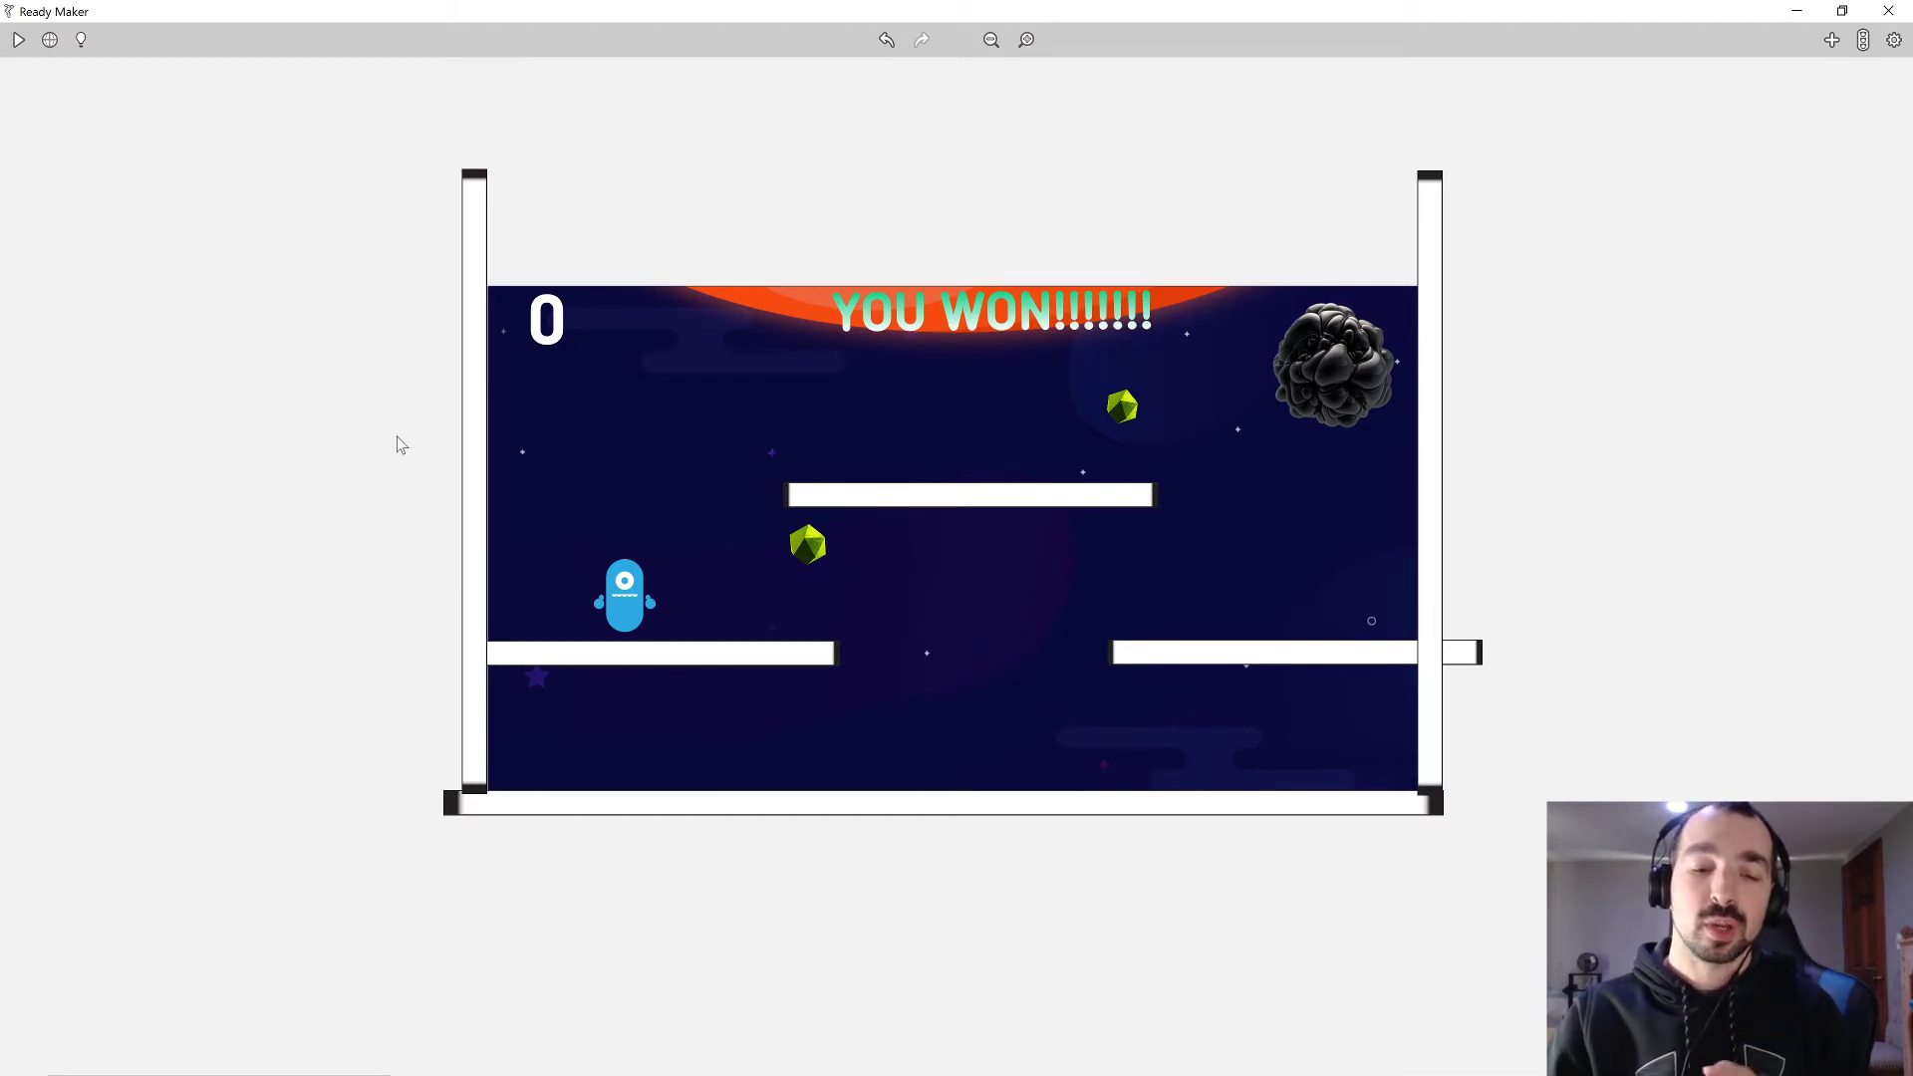
mouse_move(883, 1073)
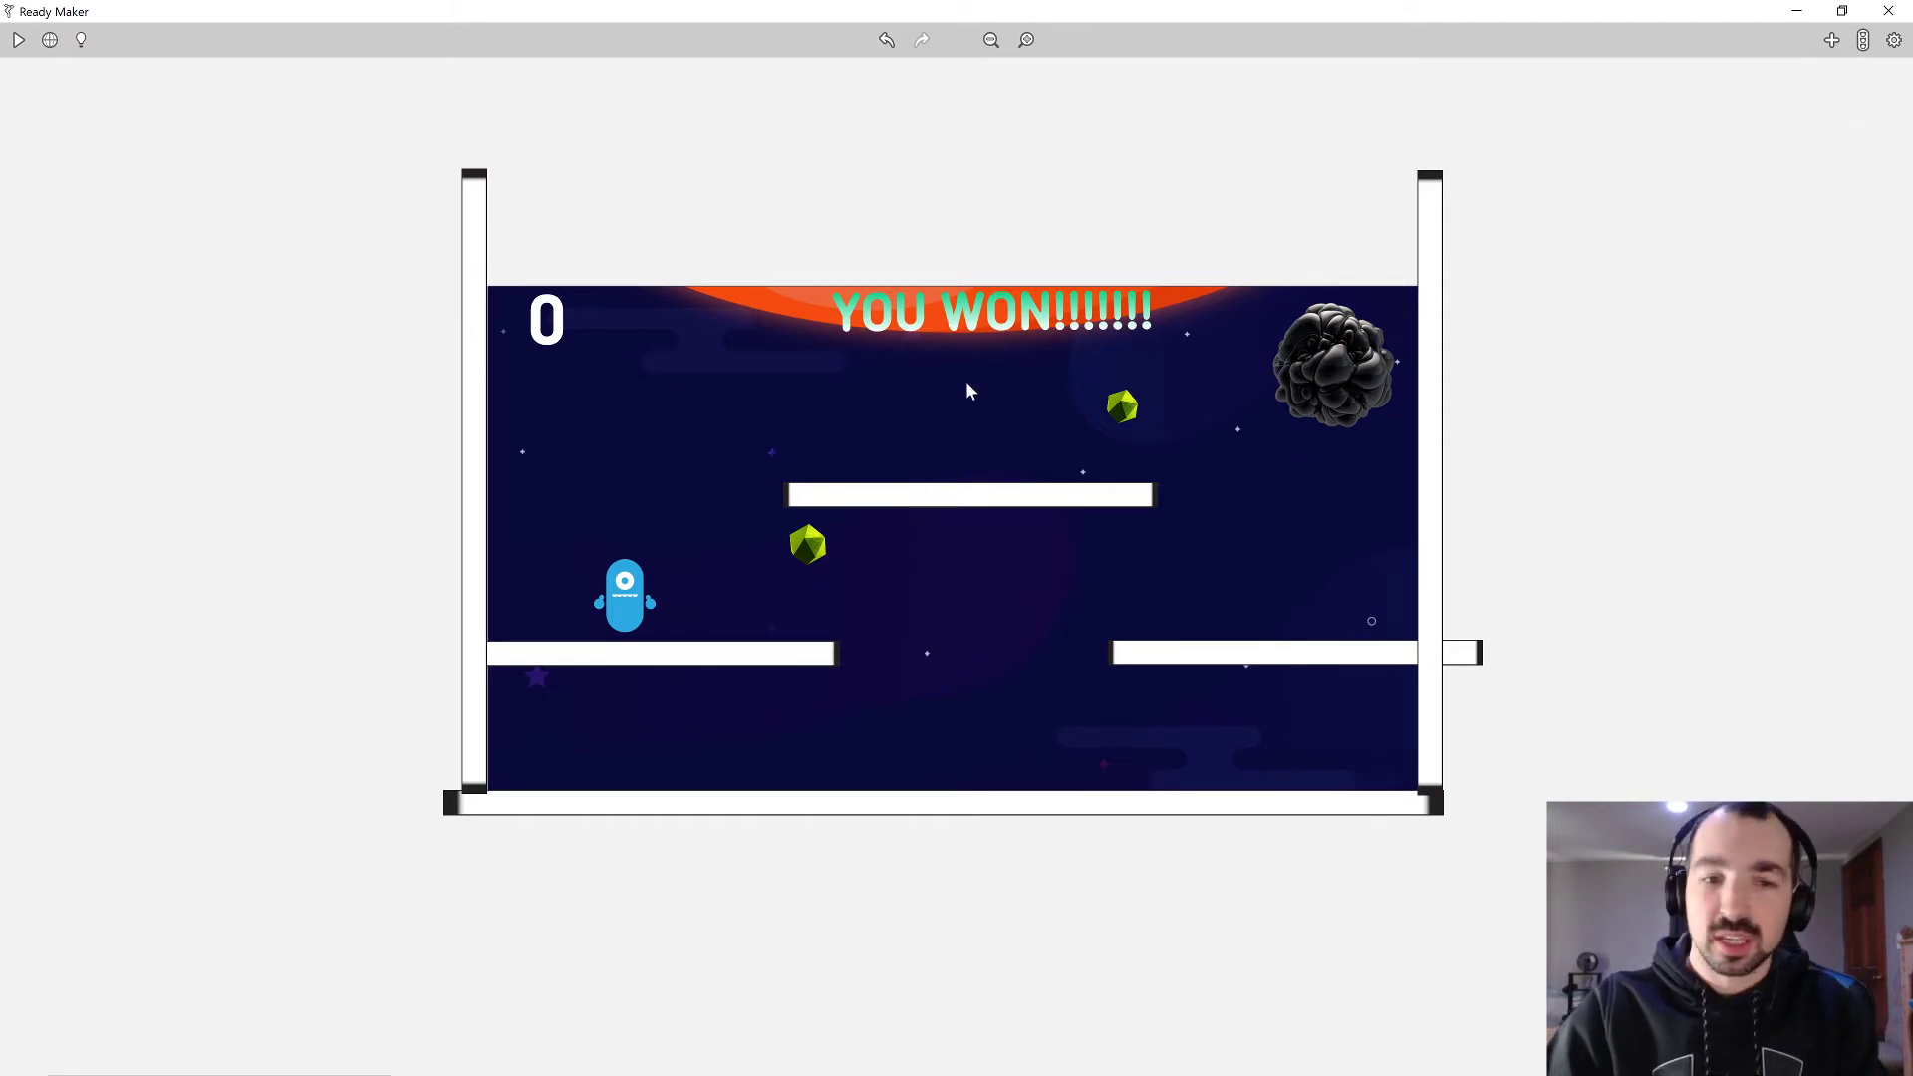
Search the GIF library for "goomba" and choose the brown goomba GIF for import.
click(1831, 42)
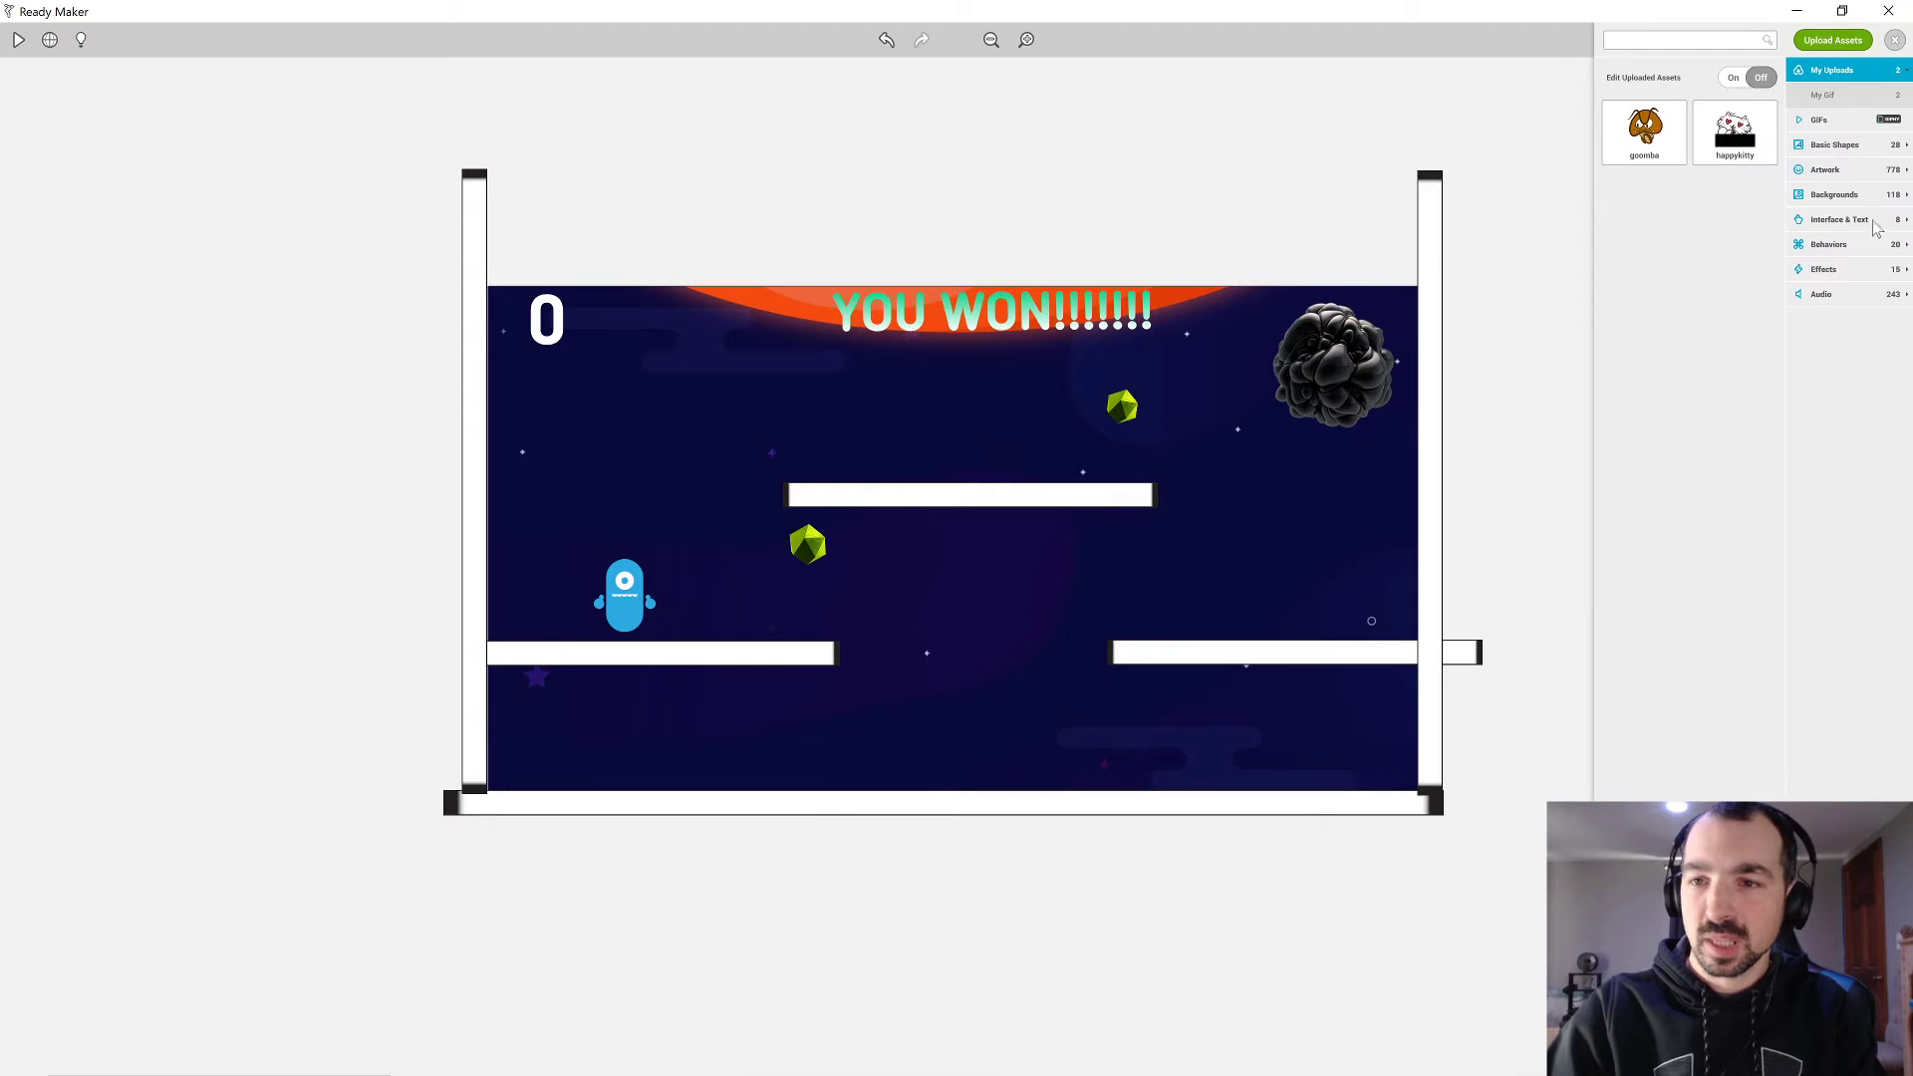
click(1831, 119)
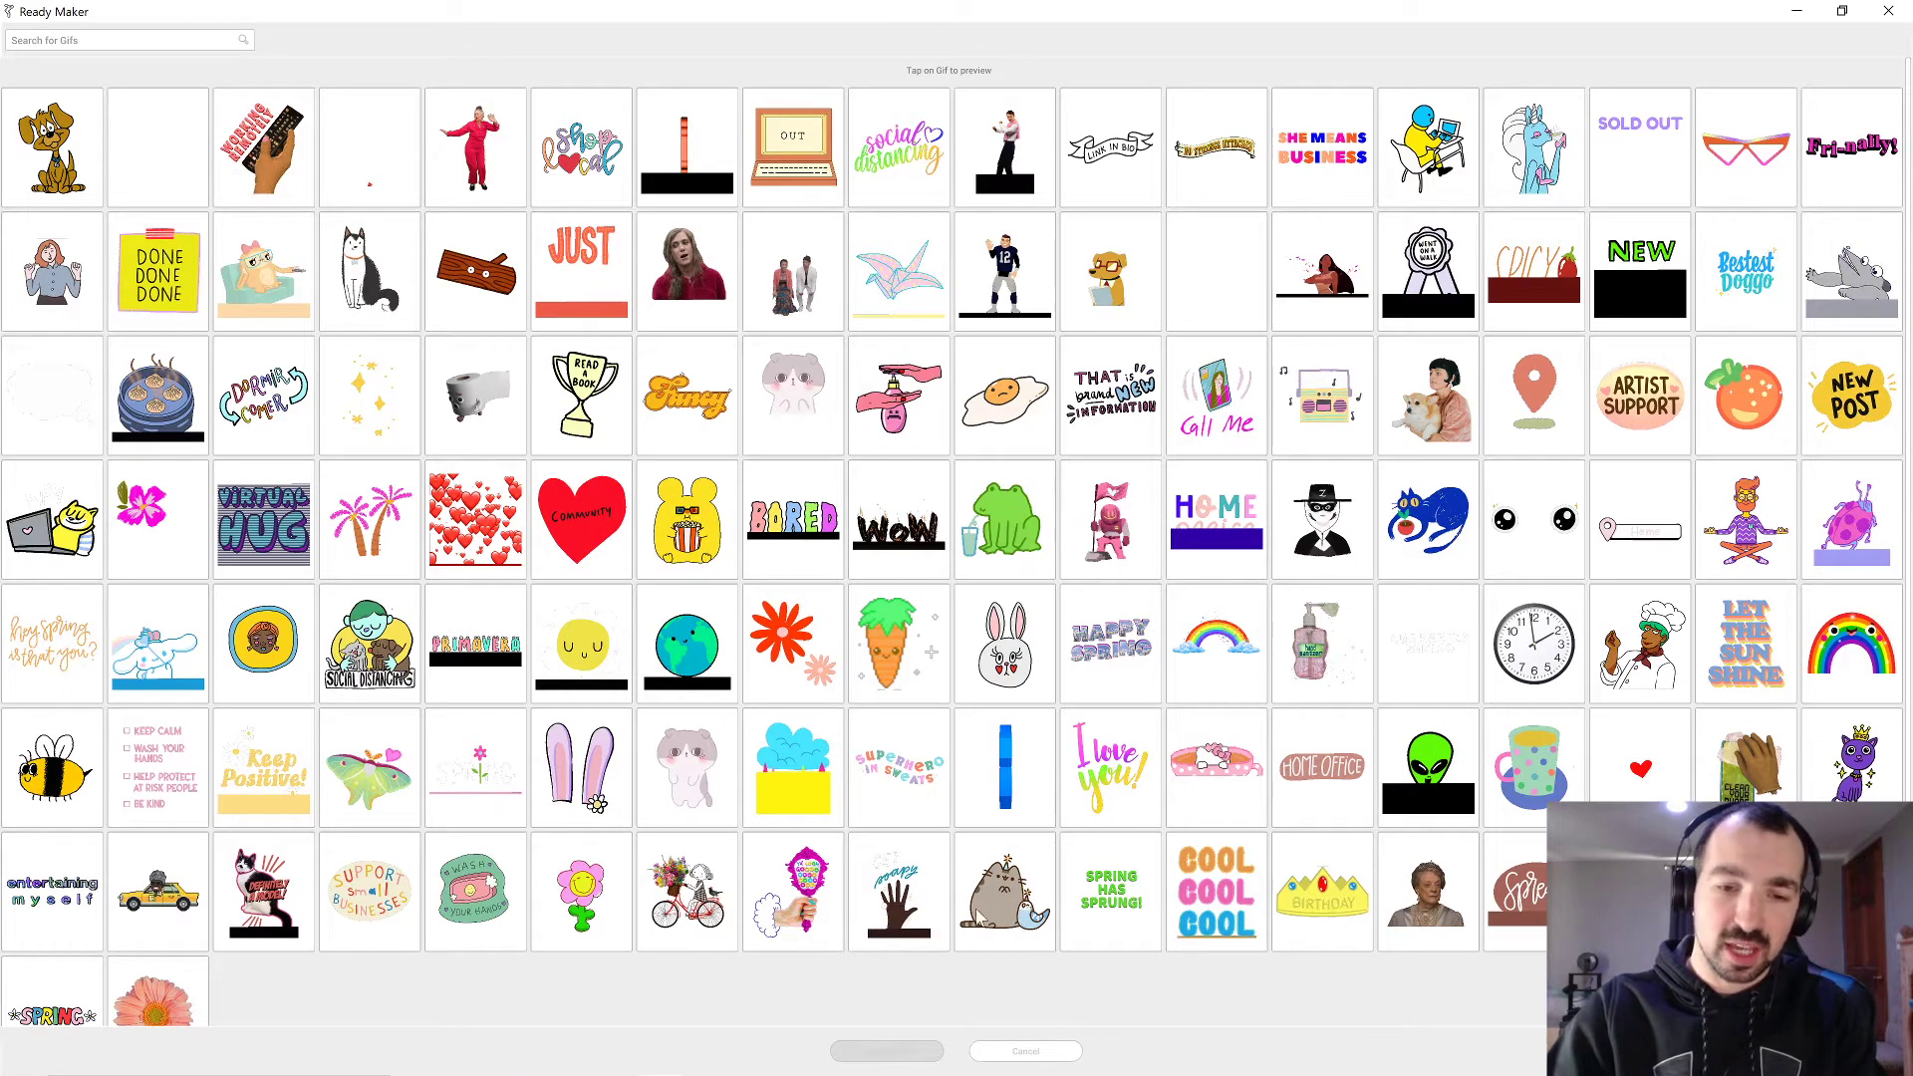
click(120, 50)
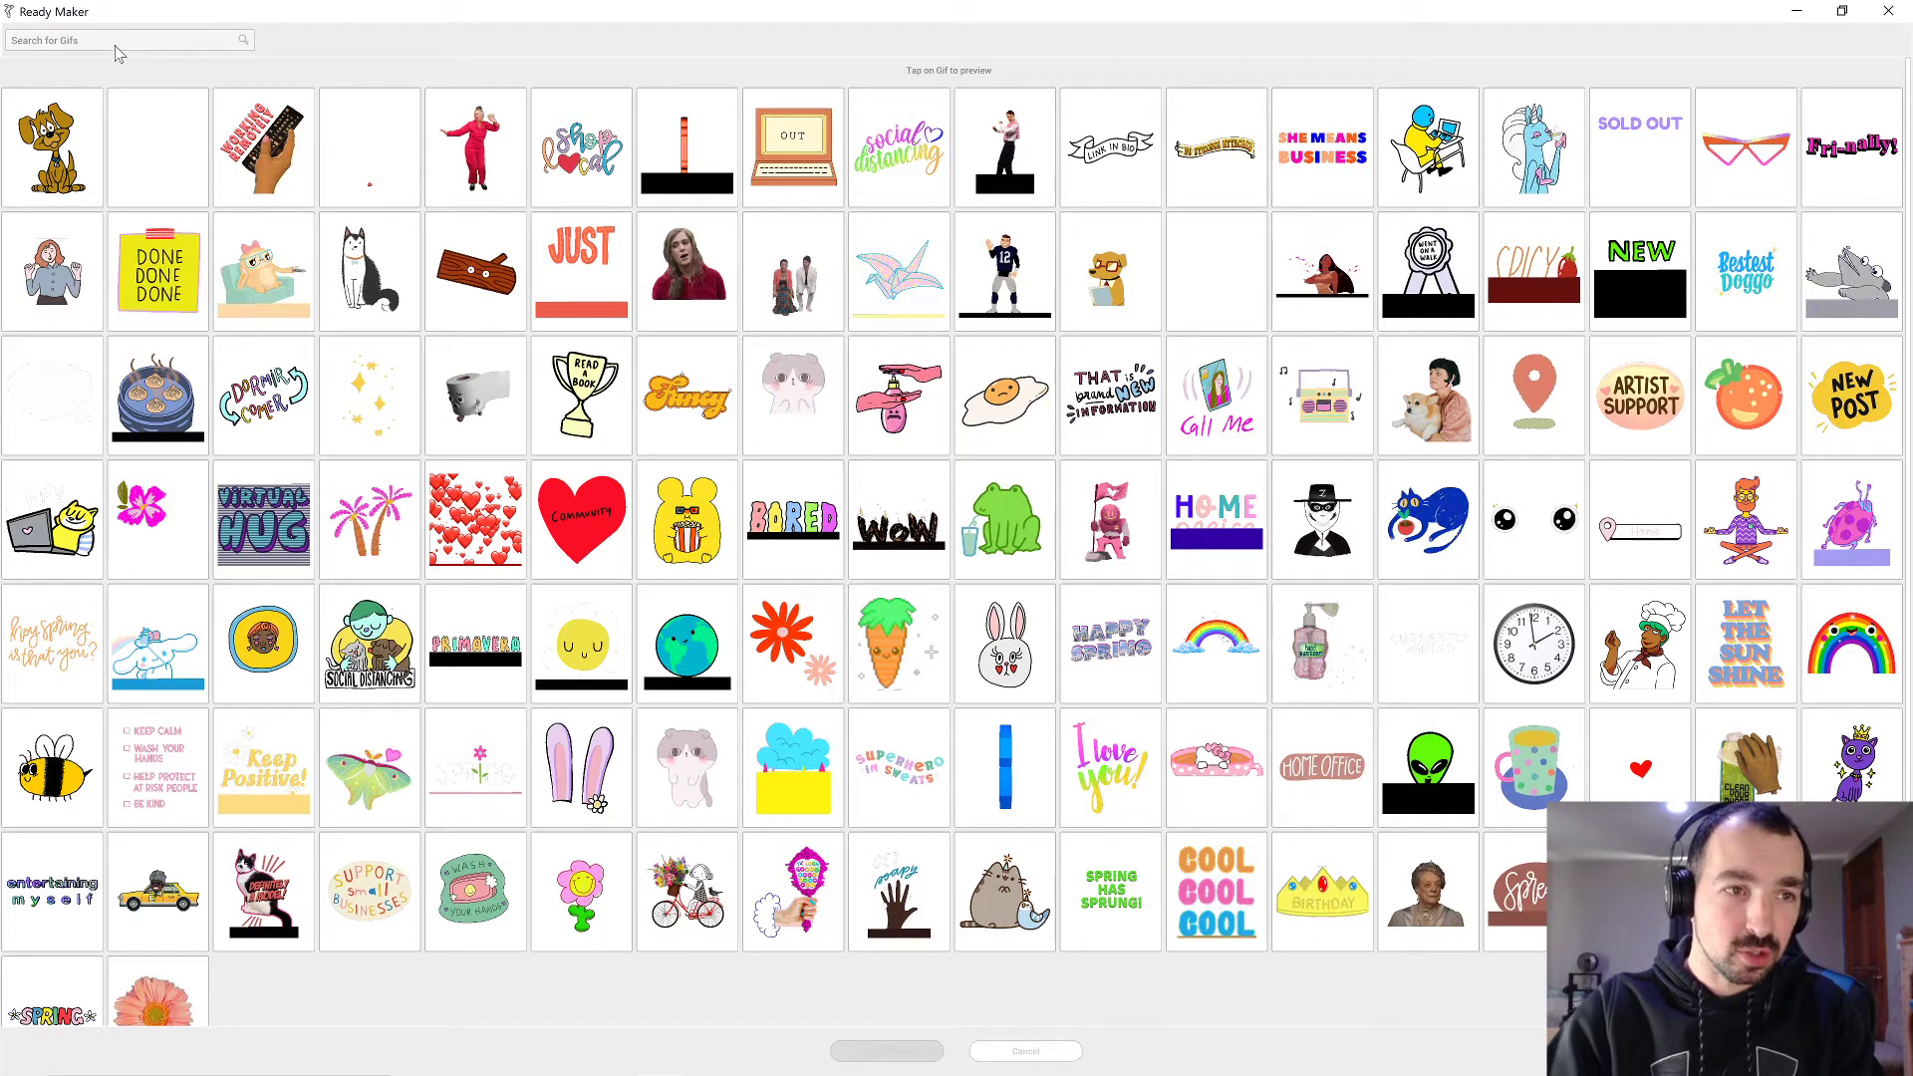
text(goomba)
key(Return)
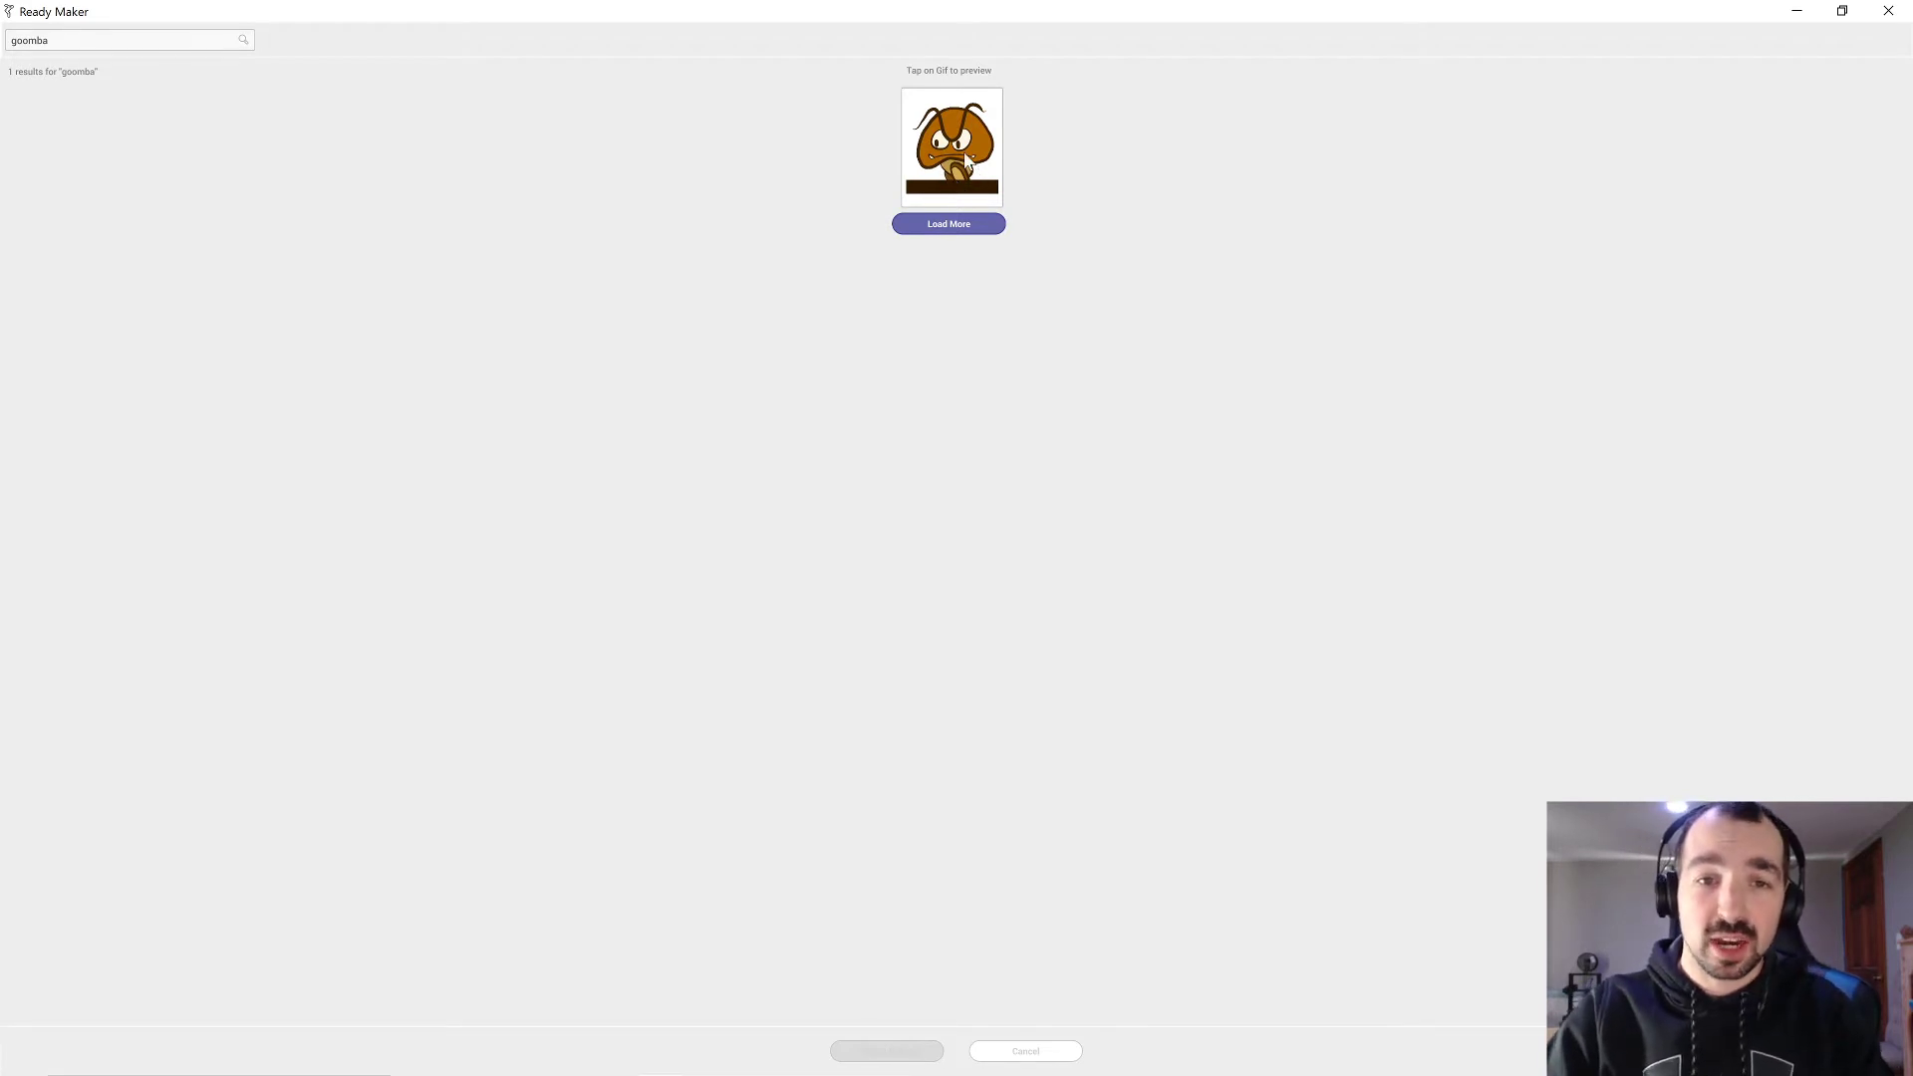
click(956, 189)
click(881, 1053)
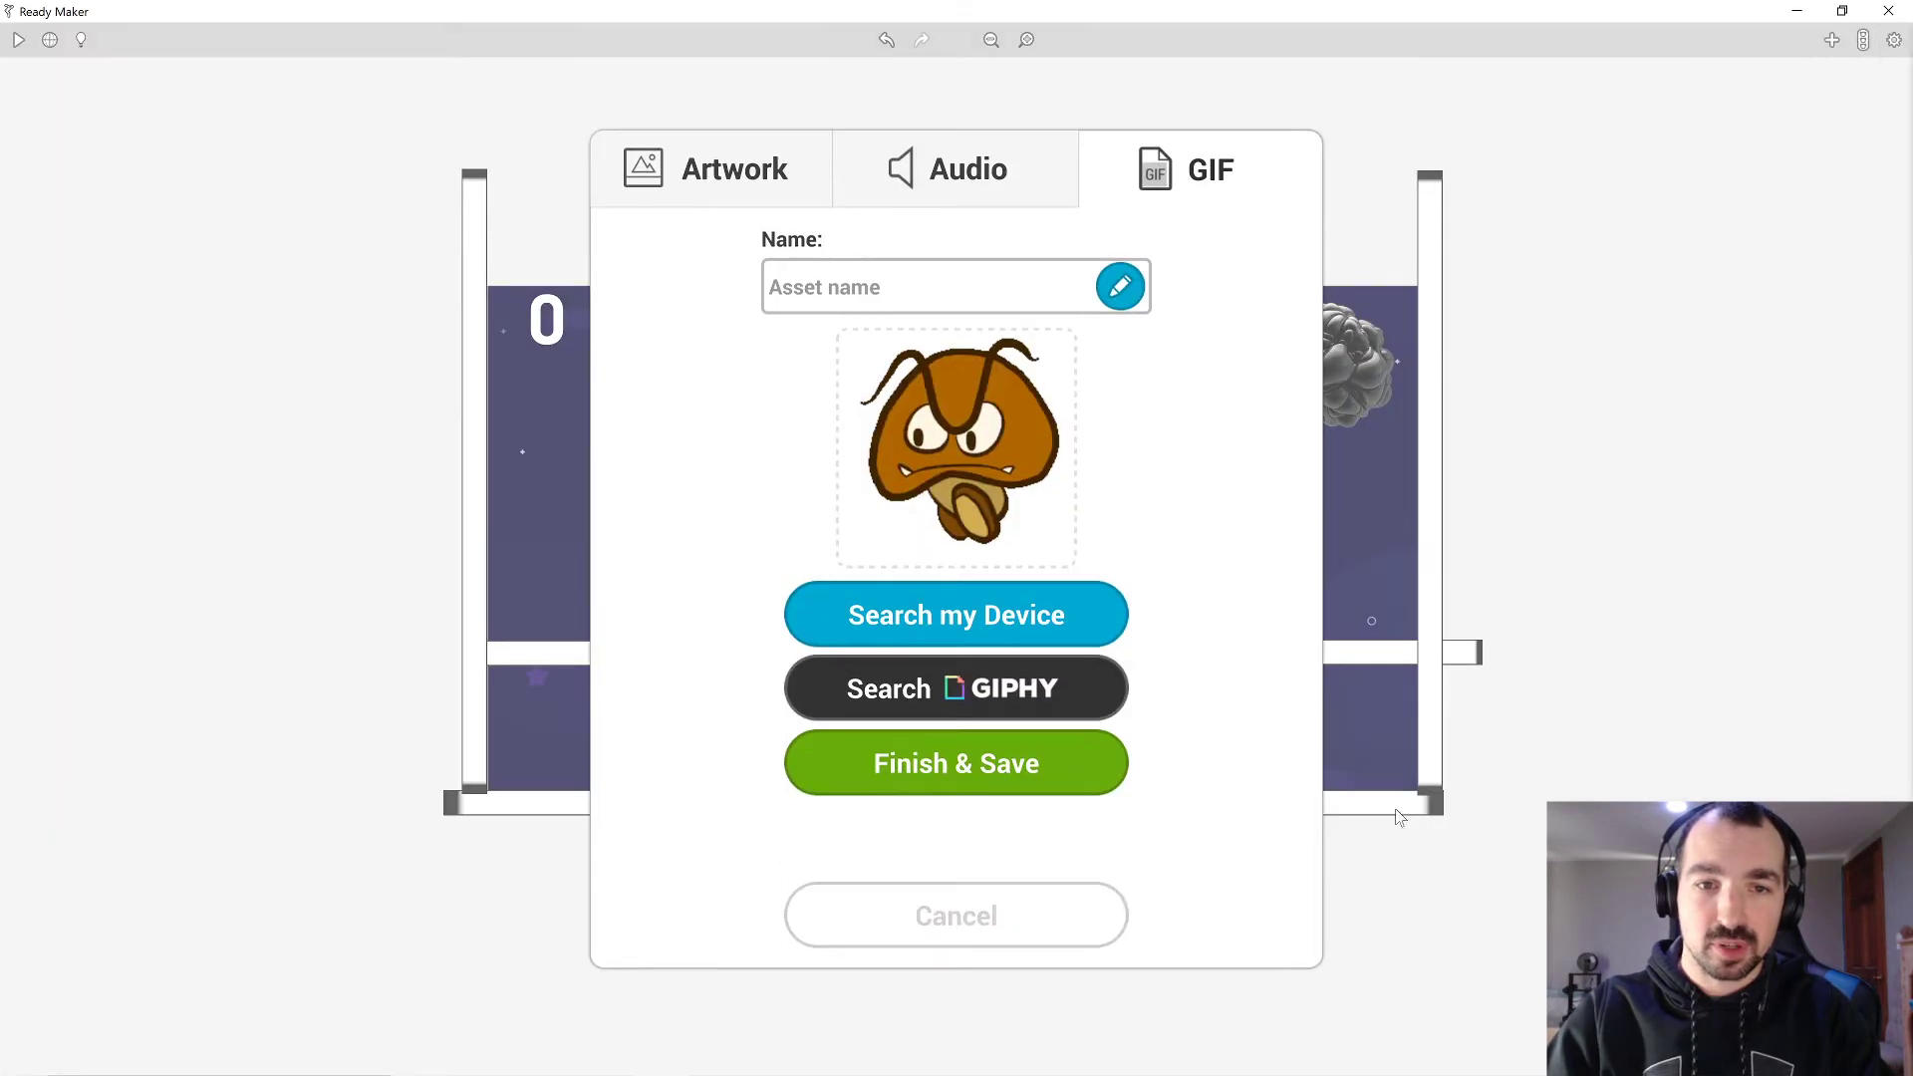
Name the imported GIF asset "goomb" and save it to the uploads.
click(987, 292)
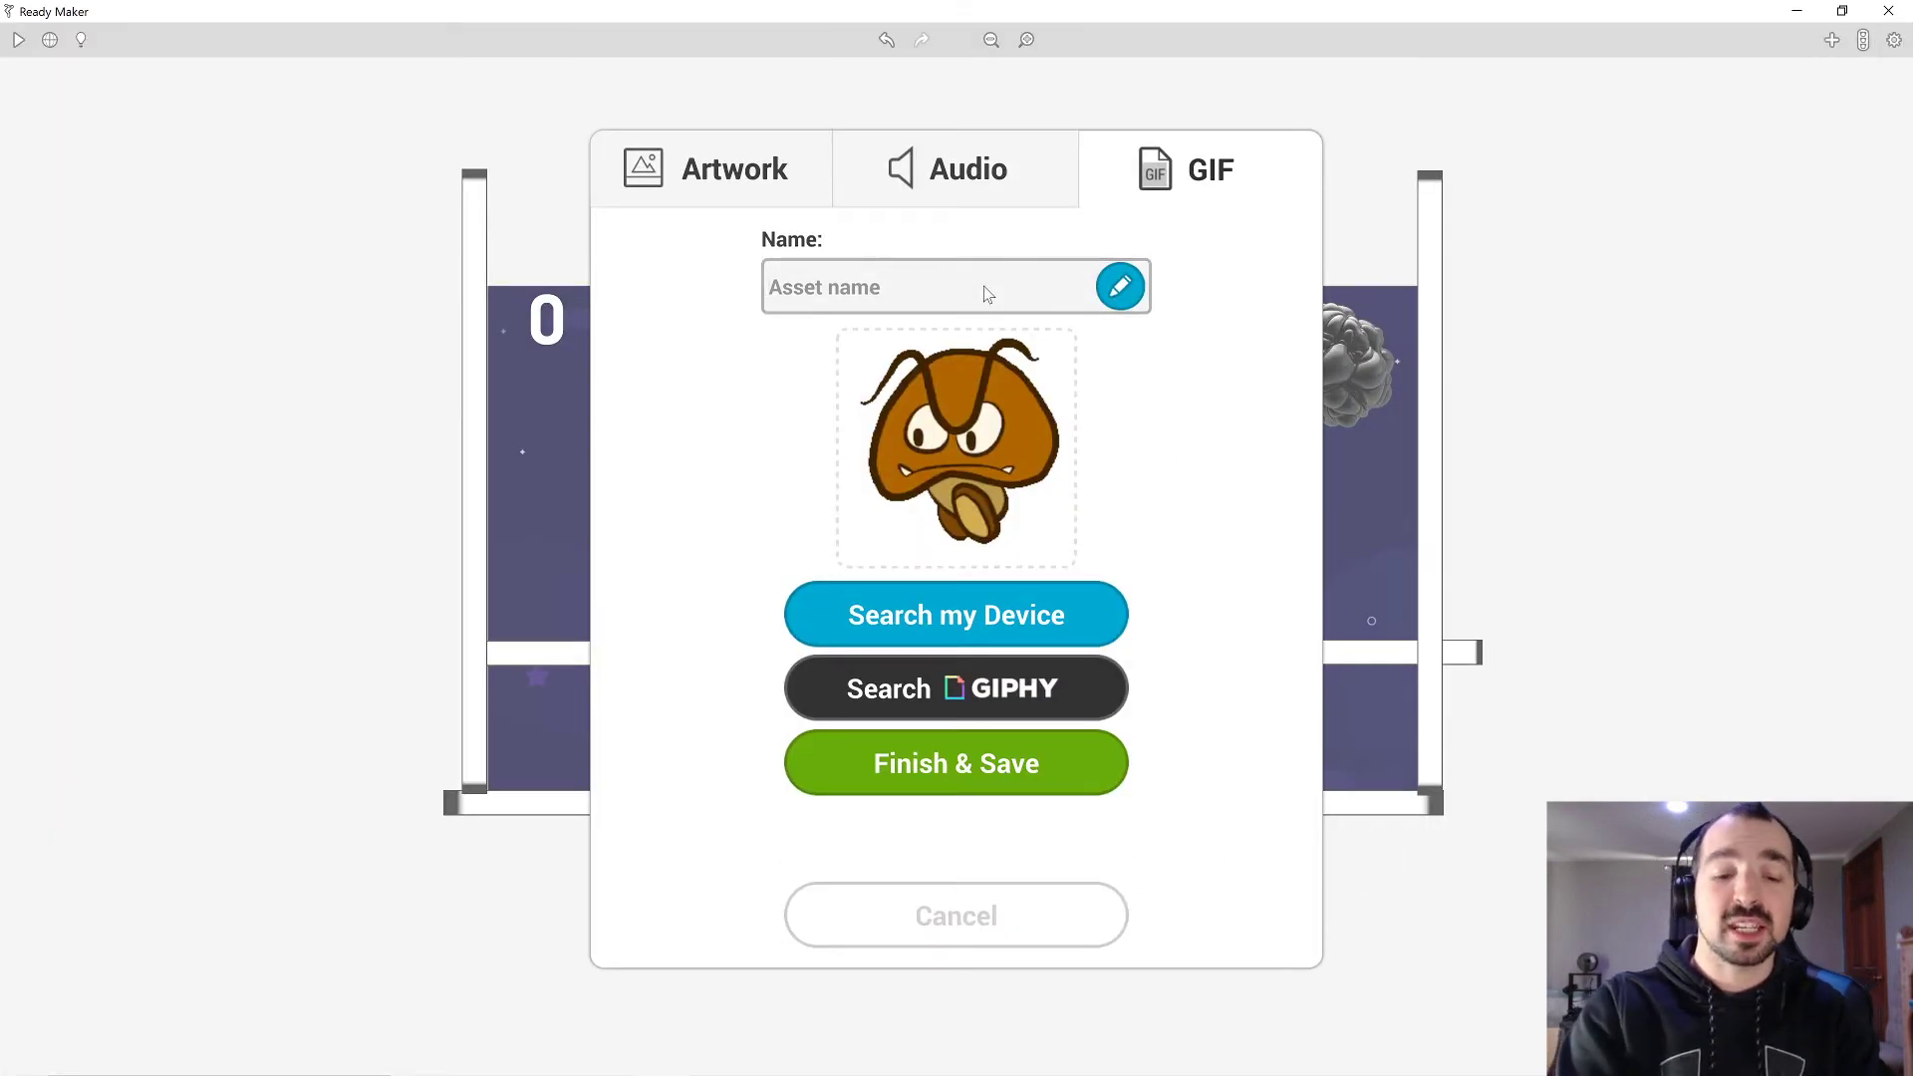
text(goomb)
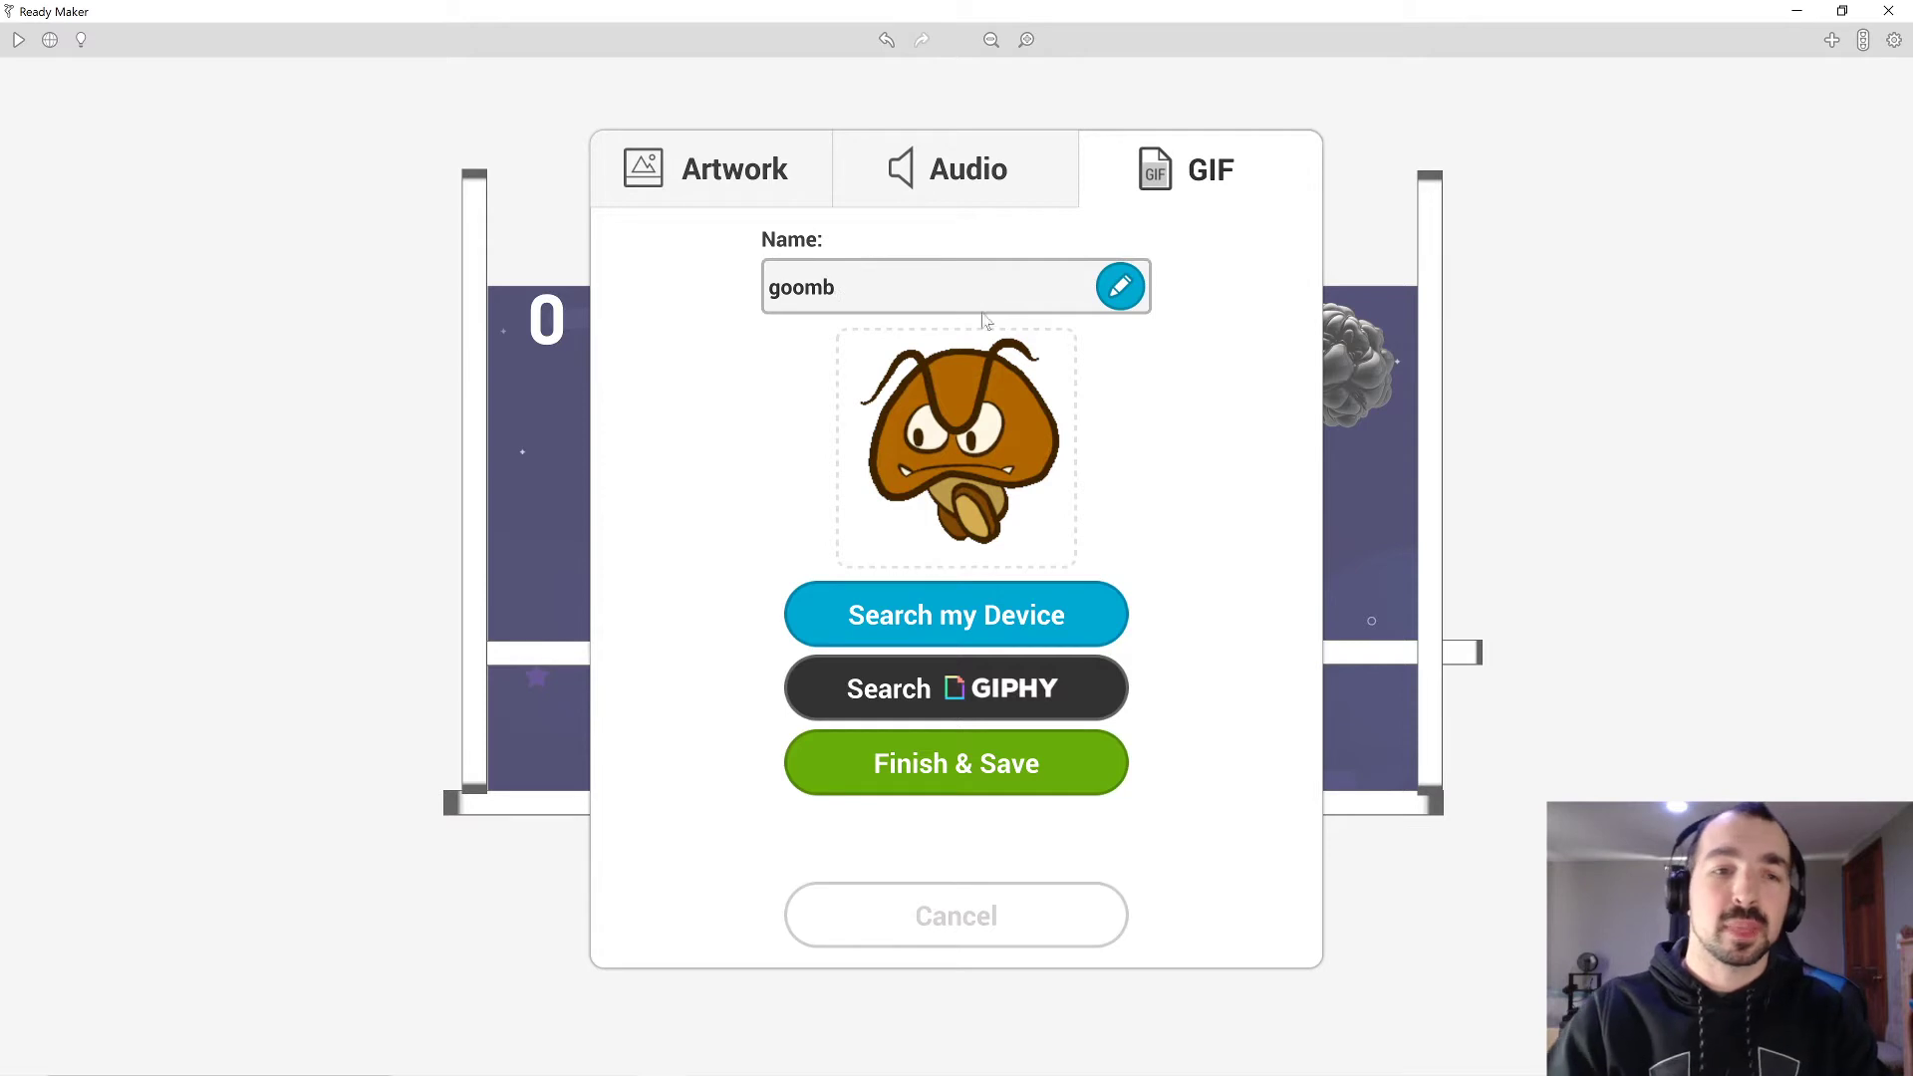
click(974, 787)
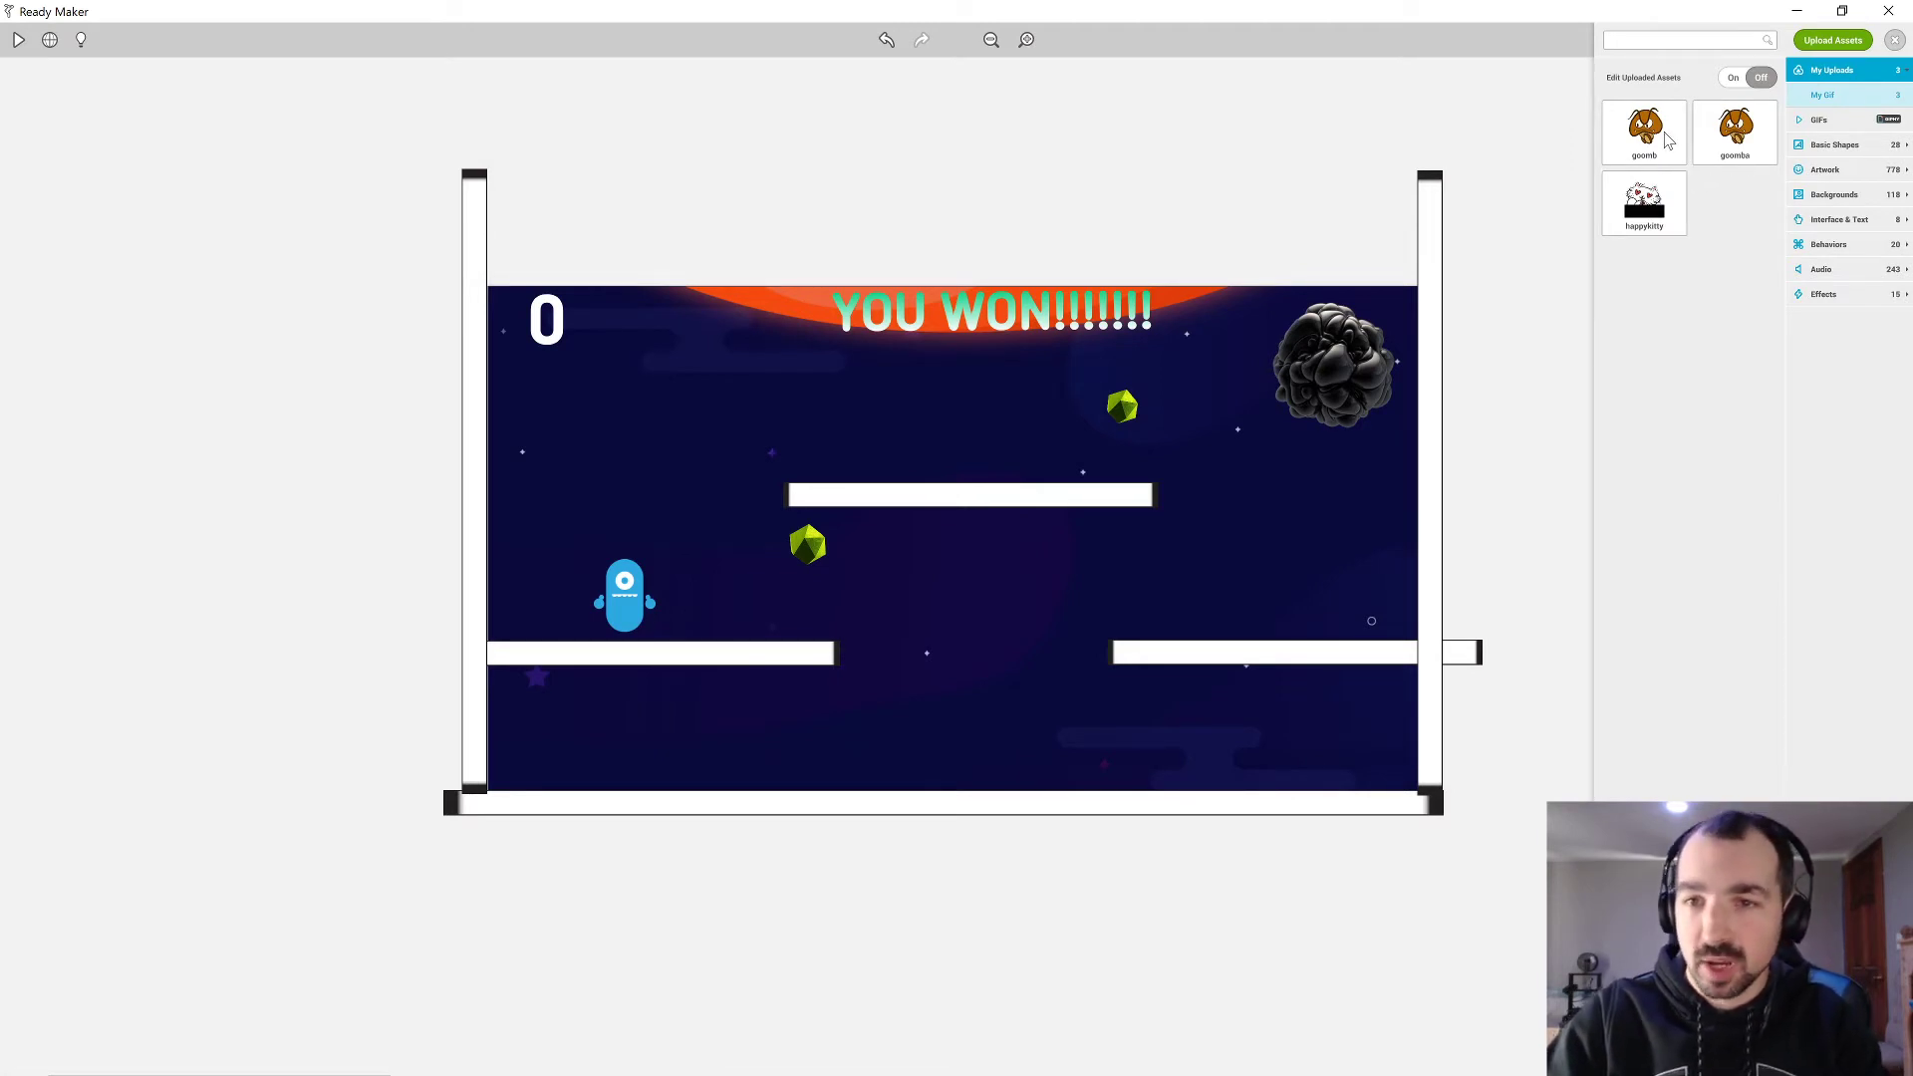
Place the goomb GIF in the scene, shrink it and set it just above the left end of the highest platform.
drag(1669, 139, 1204, 371)
drag(1044, 396, 870, 444)
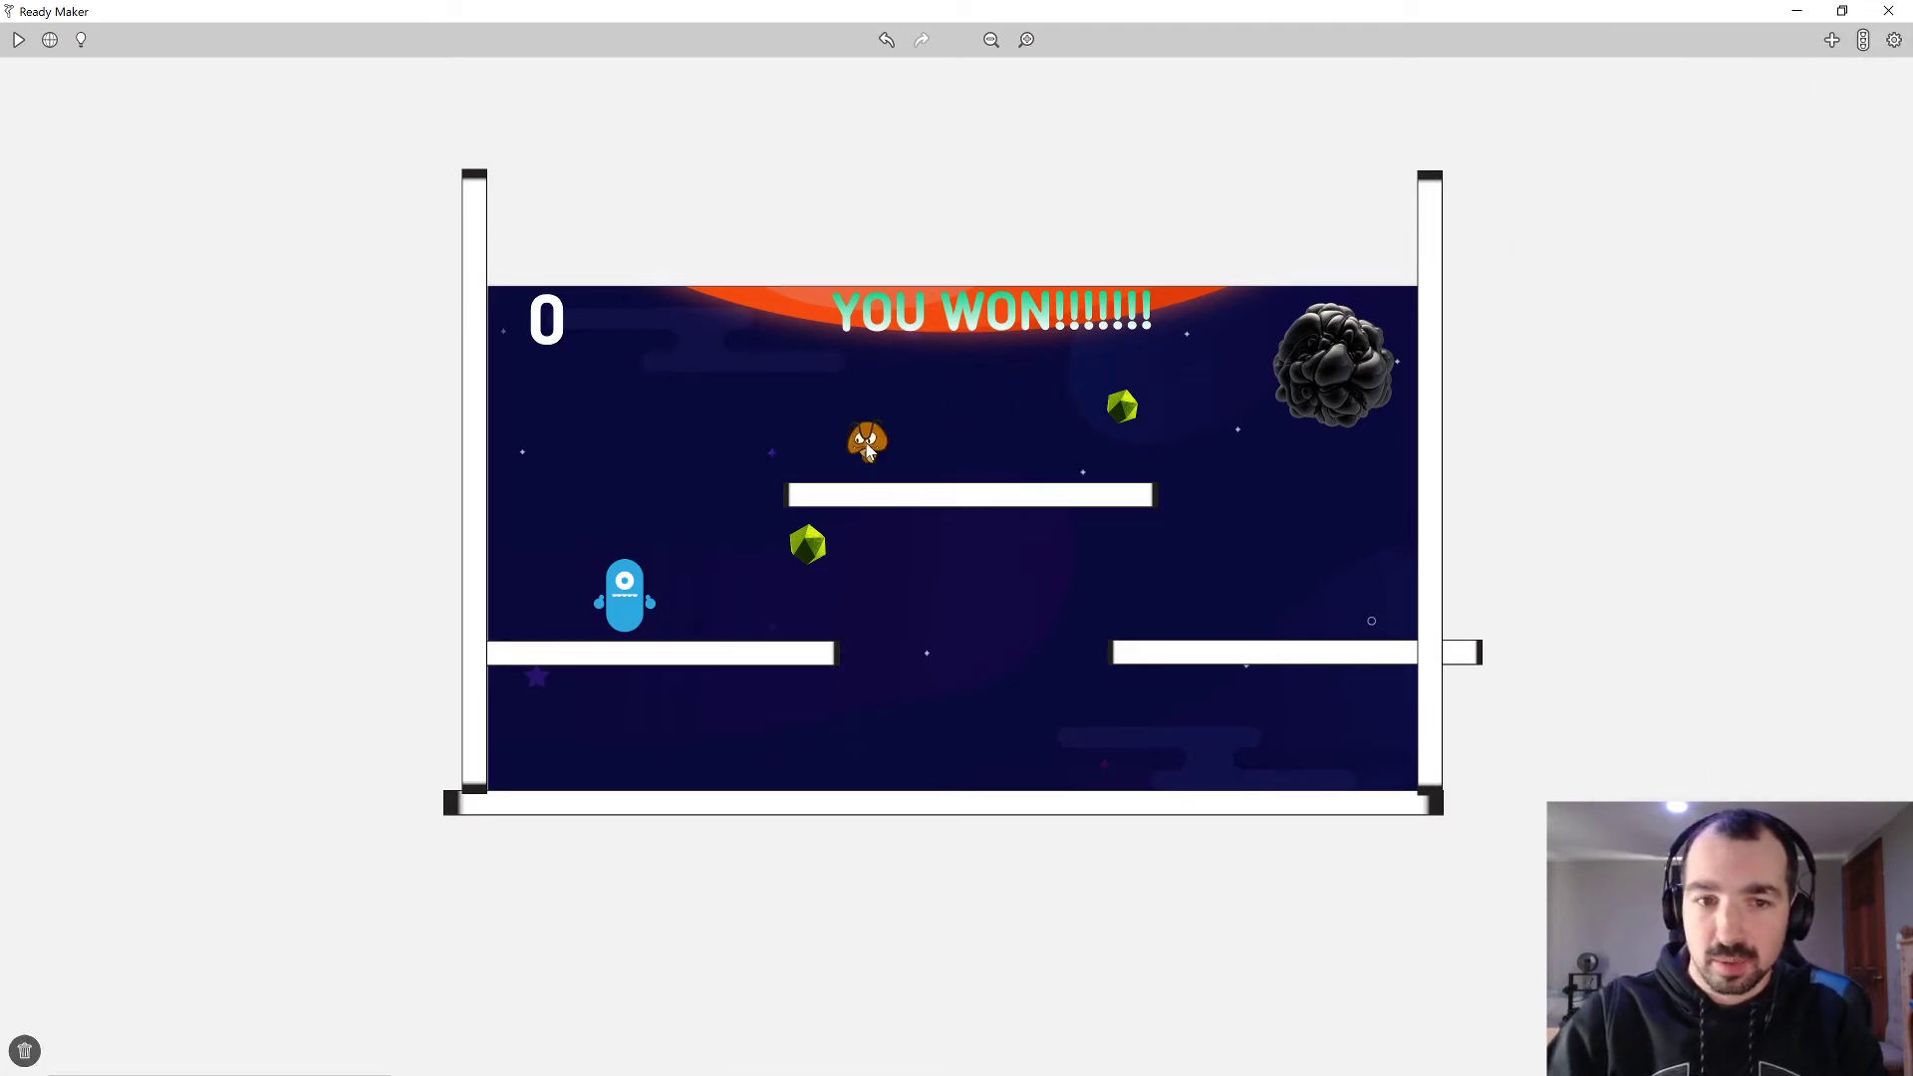
click(870, 438)
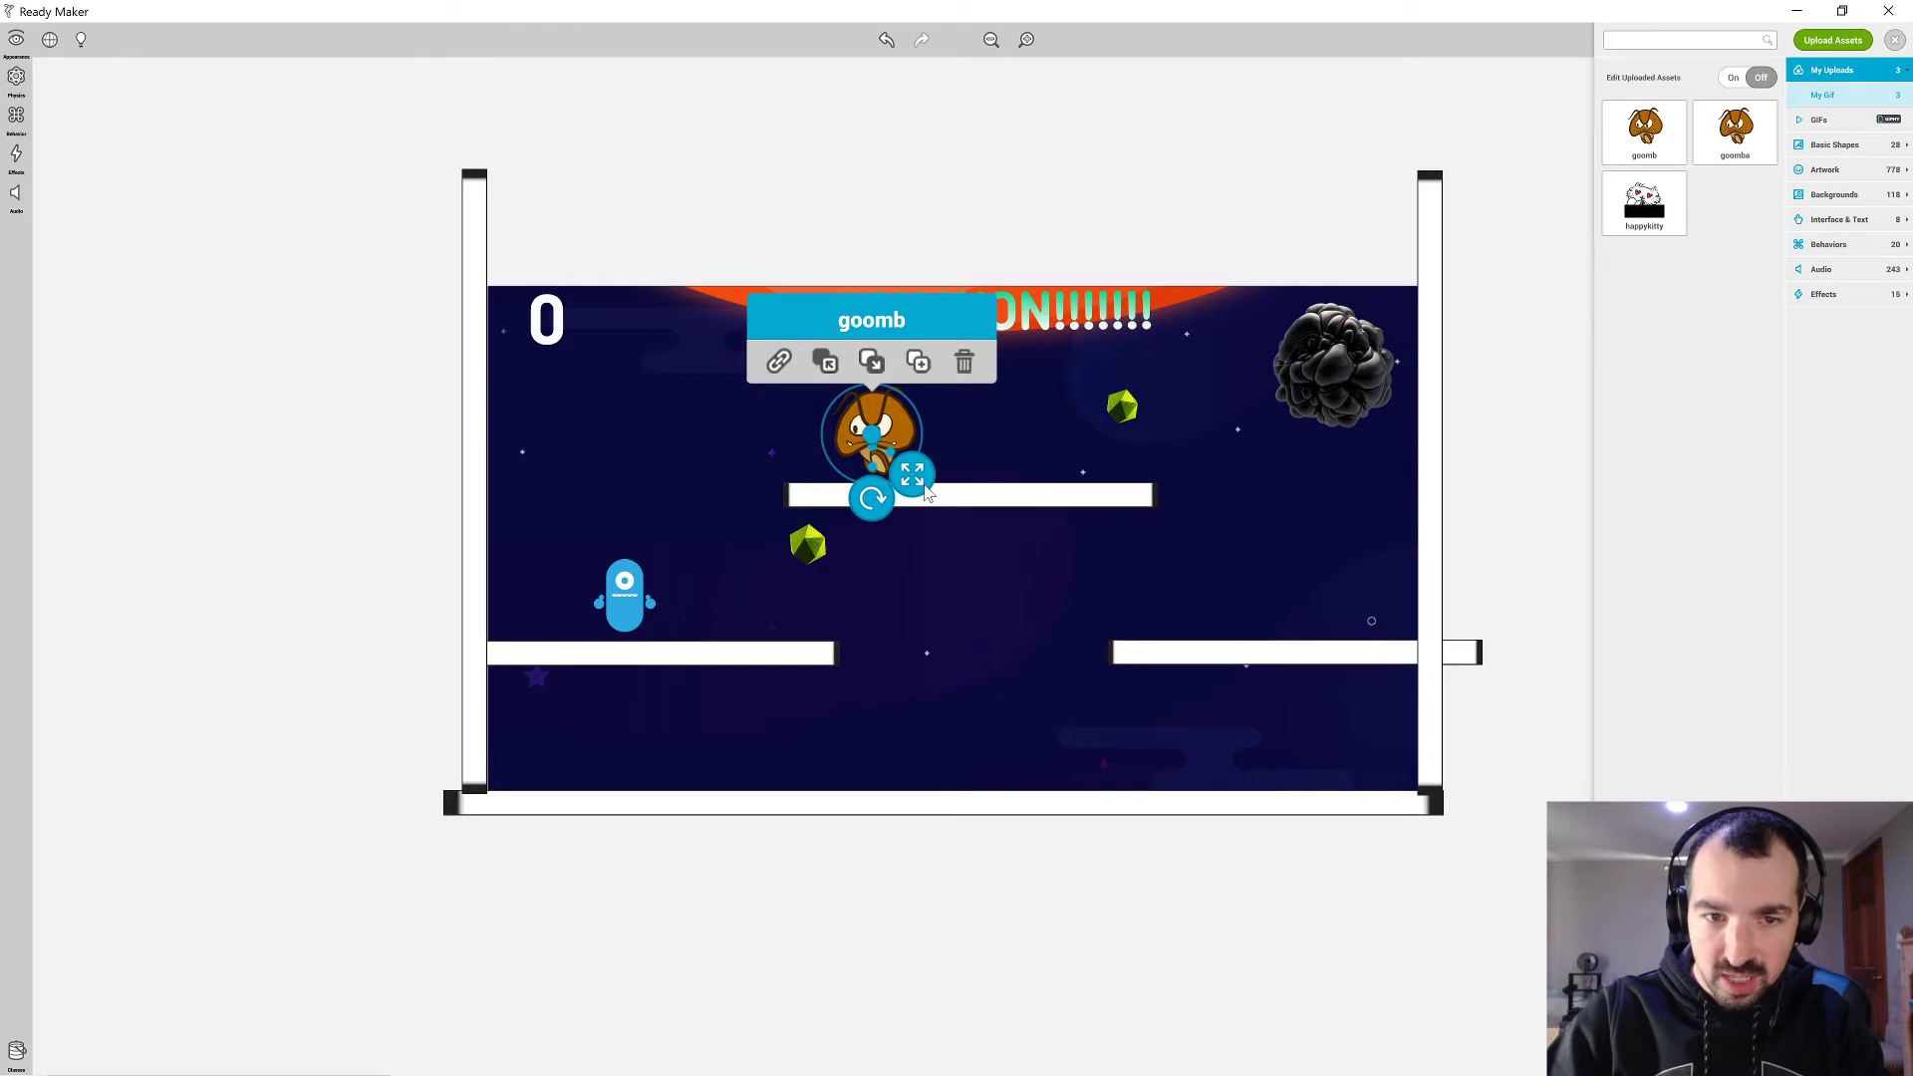
drag(919, 481, 848, 453)
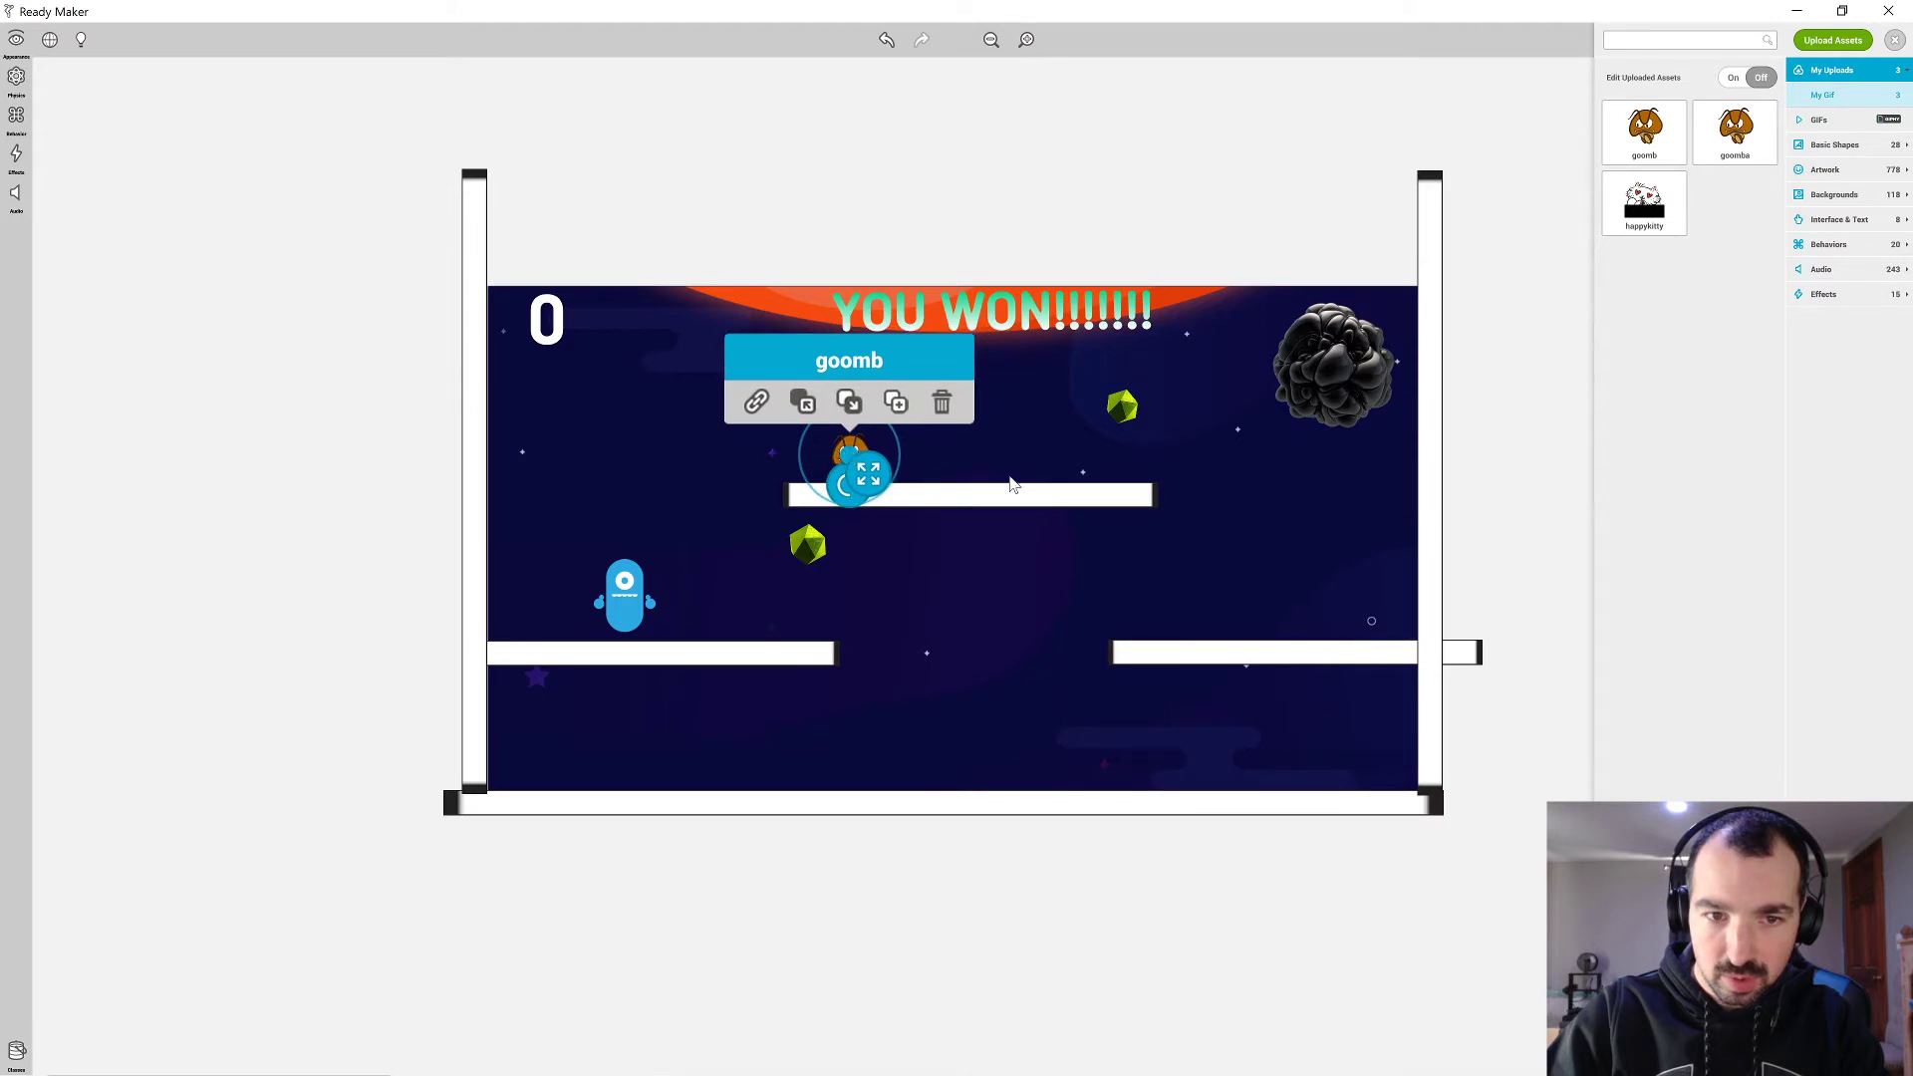
click(1050, 450)
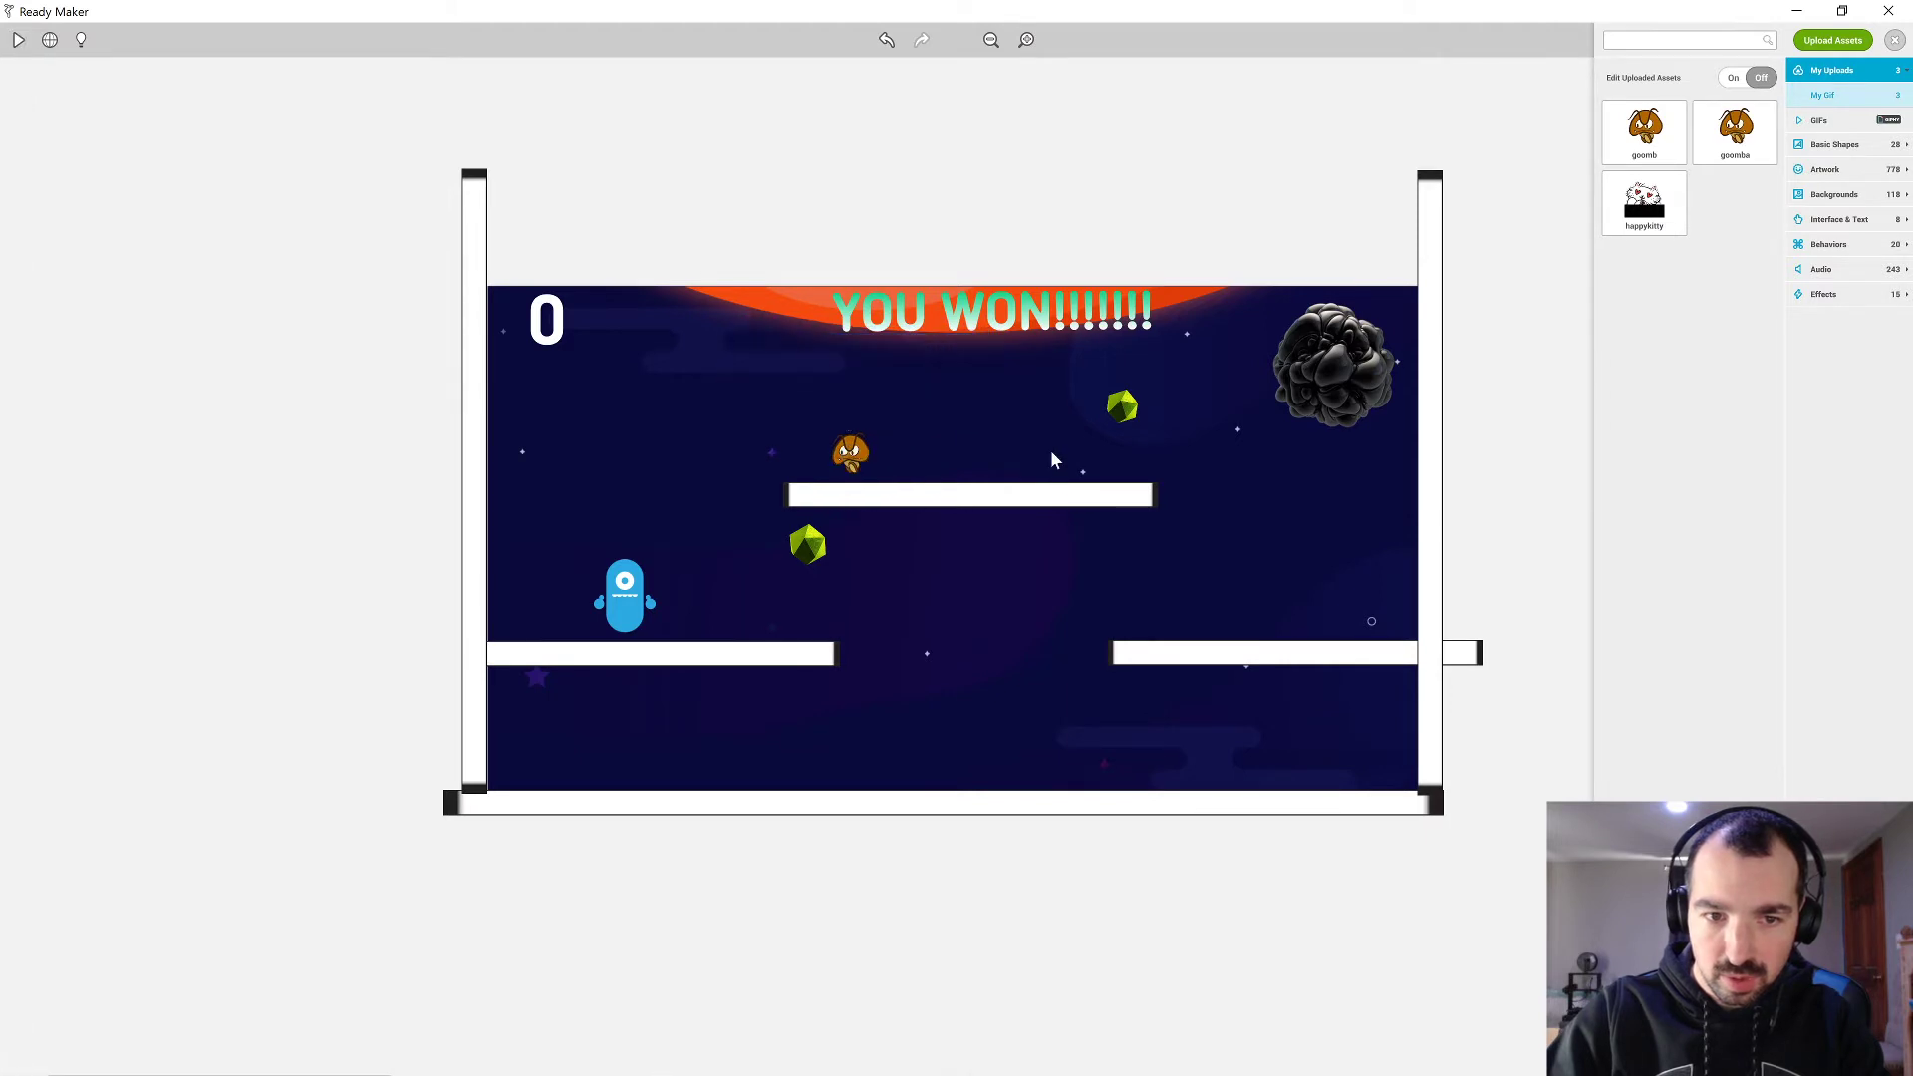
click(858, 459)
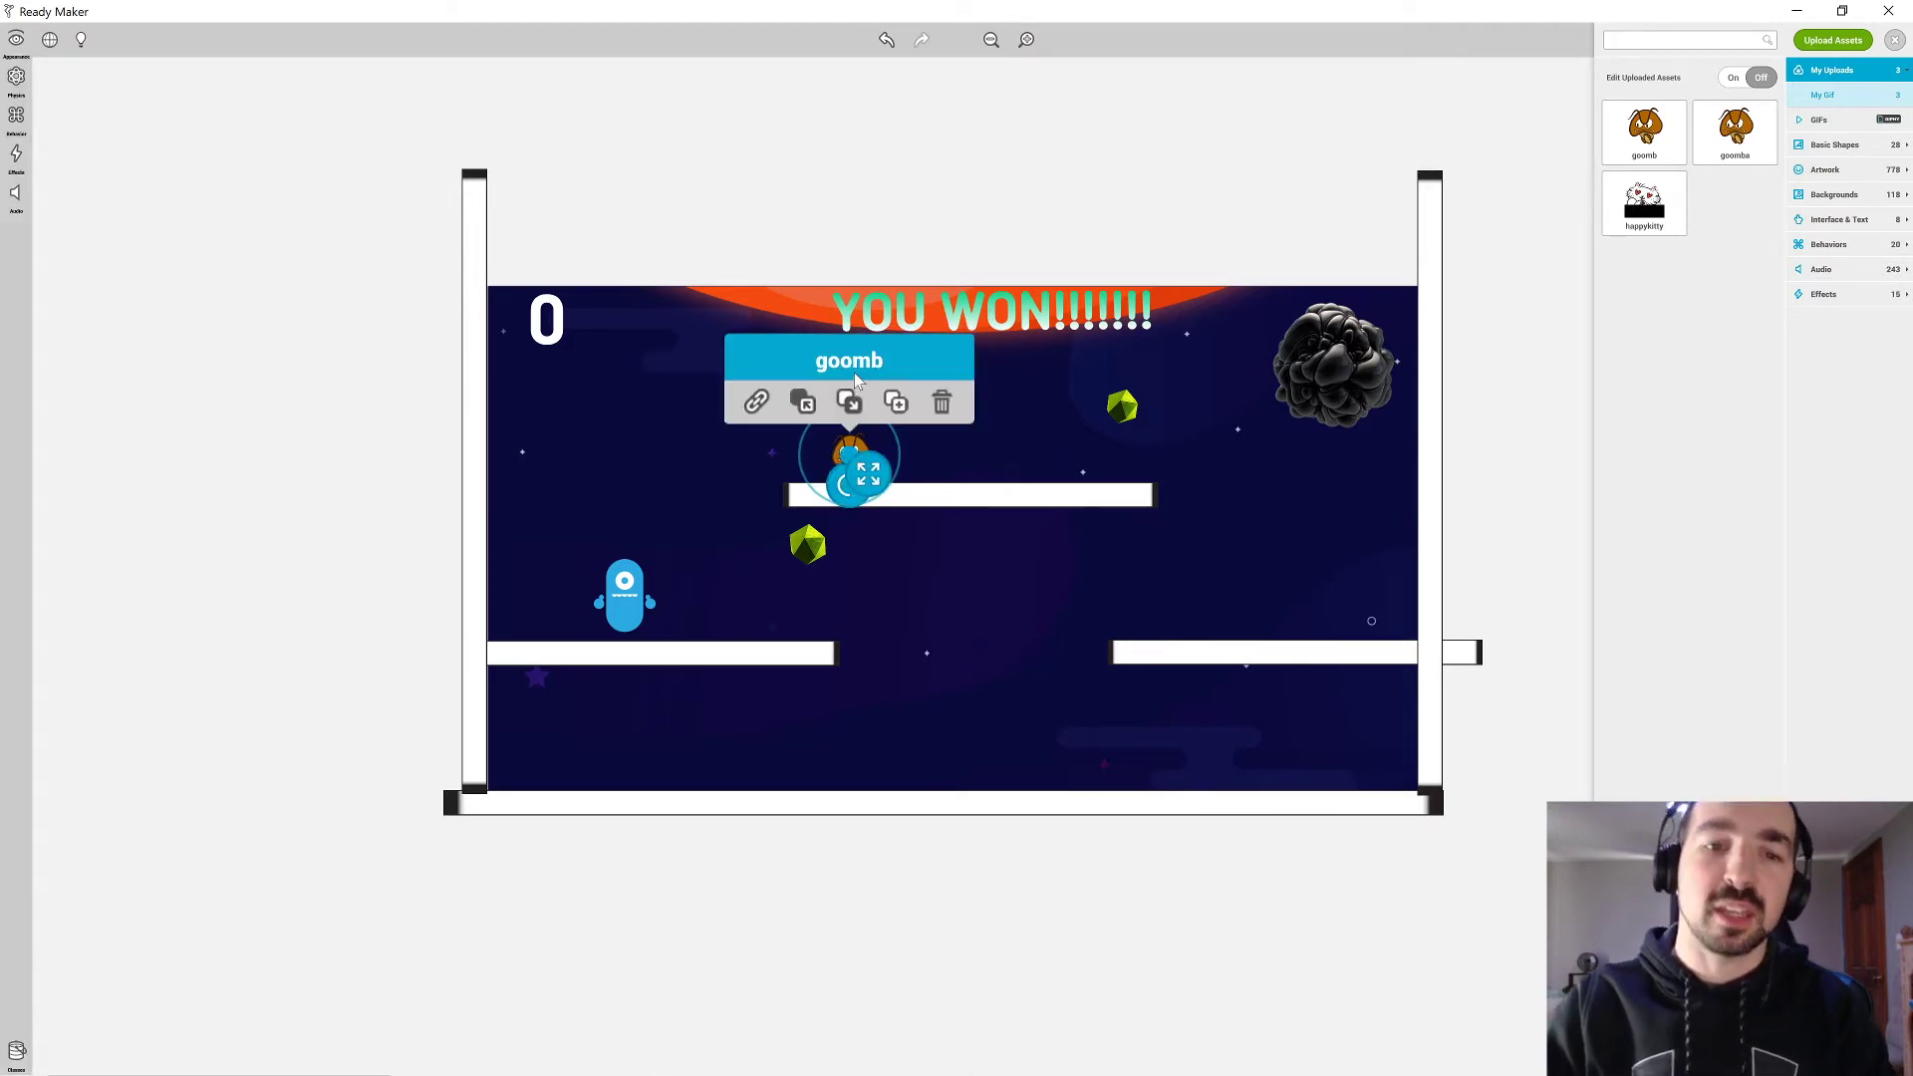
click(942, 435)
Switch to the Notepad list and mark the "make an enemy" item with an "x" in front.
key(alt+Tab)
key(Tab)
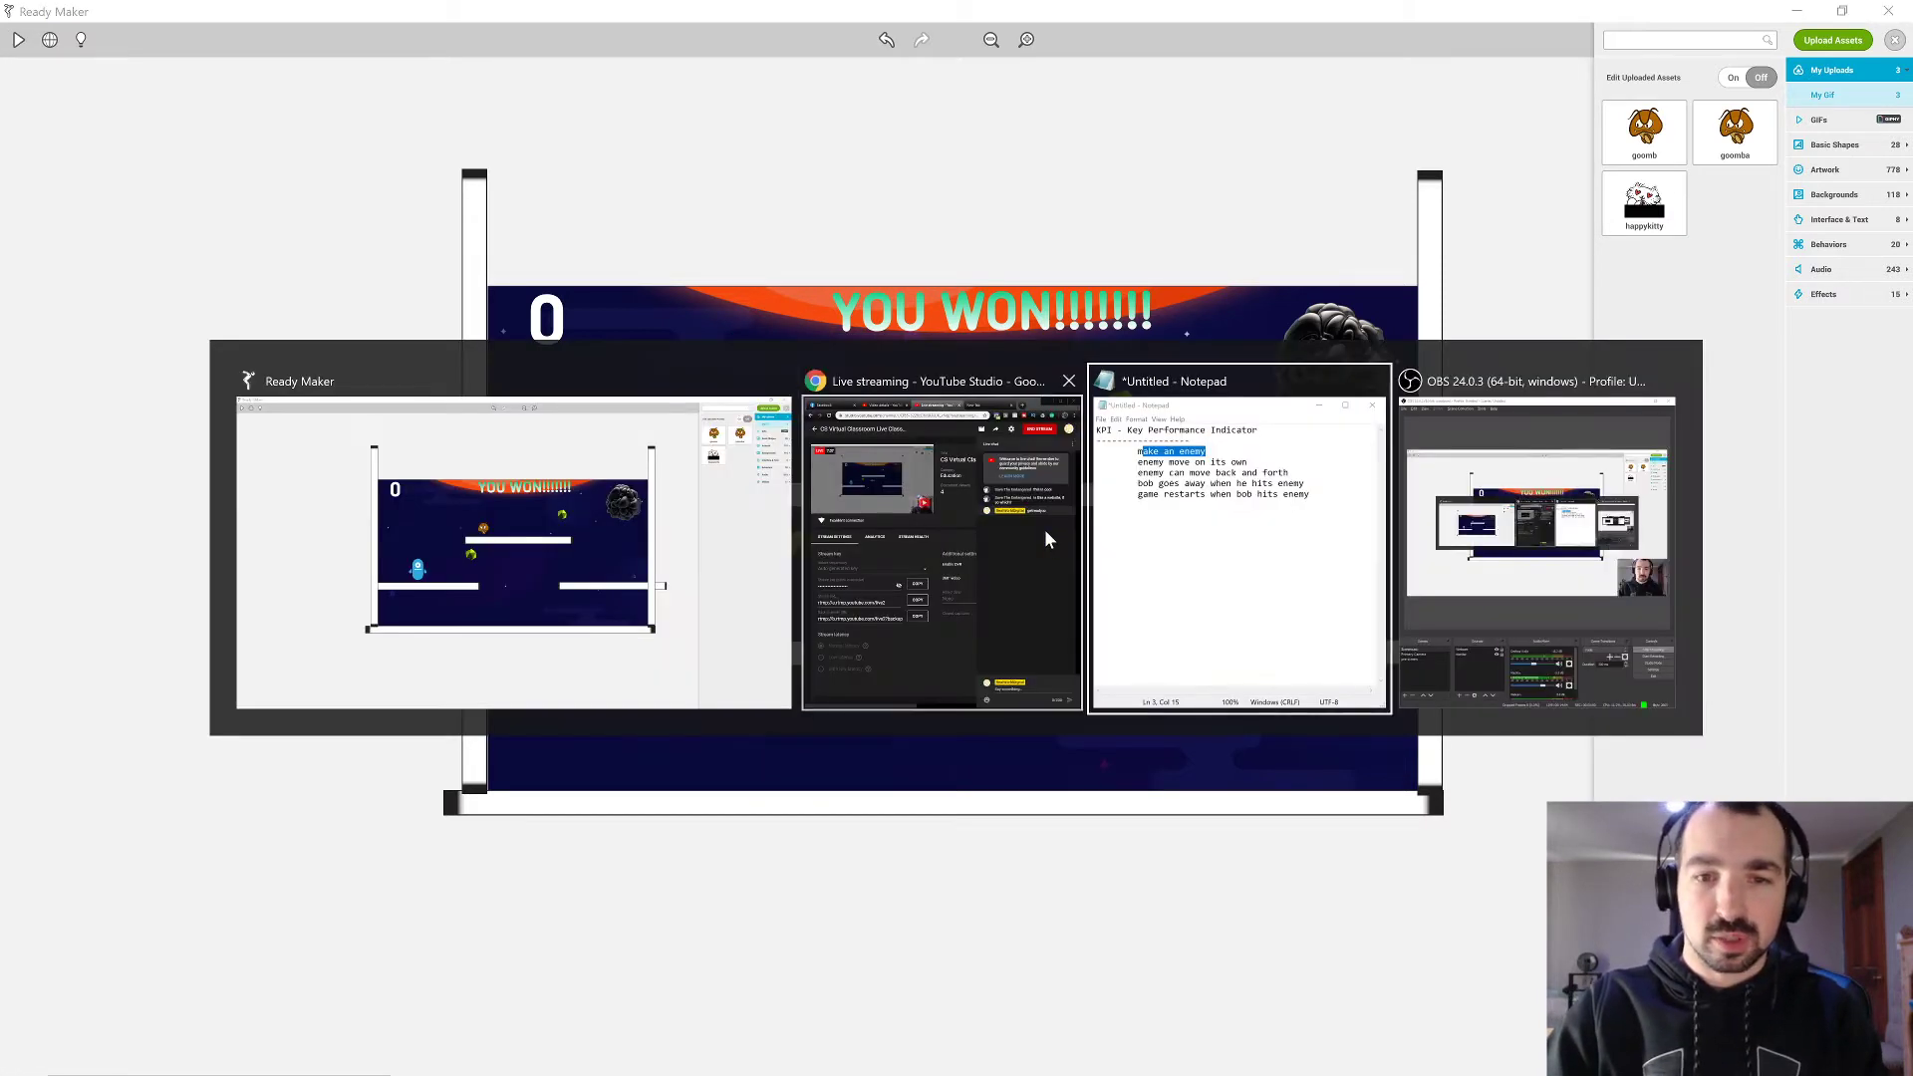
key(Home)
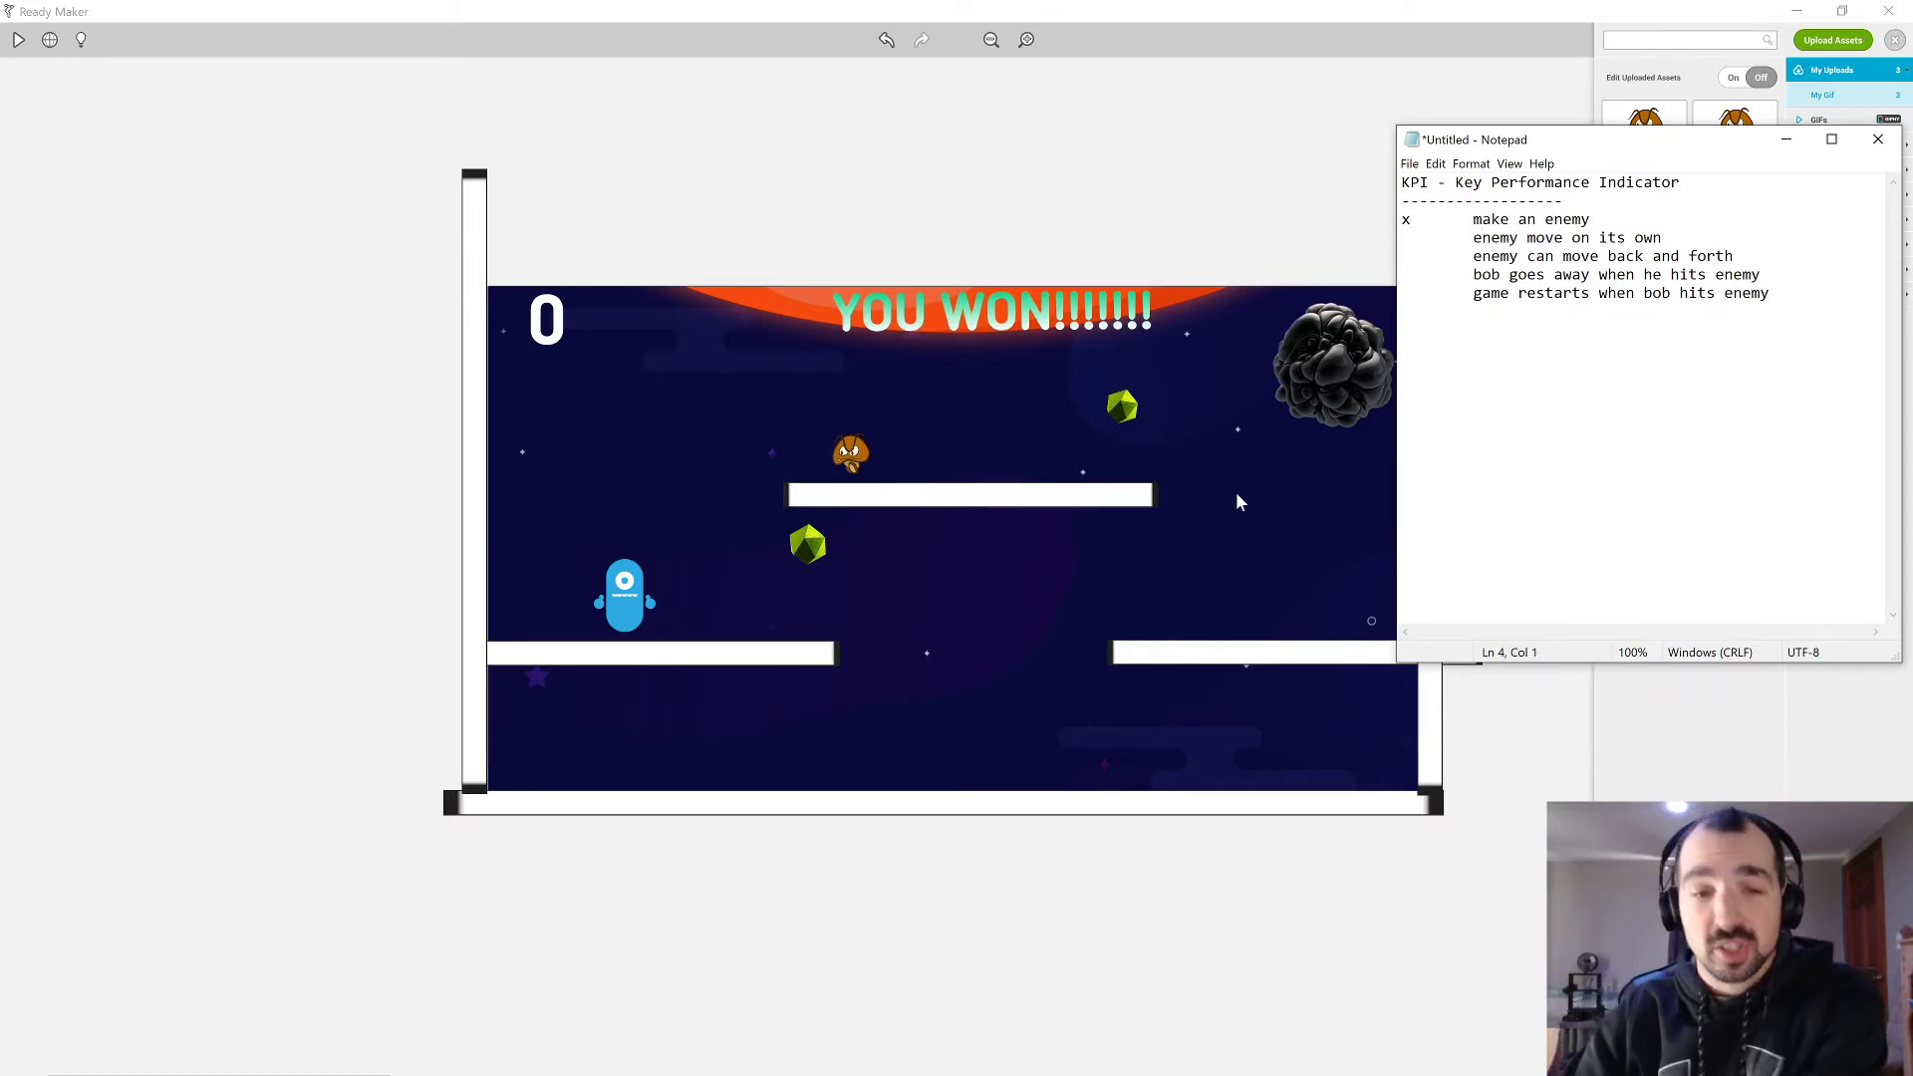
Add the Bullet movement behavior to the goomb on the highest platform.
click(1020, 450)
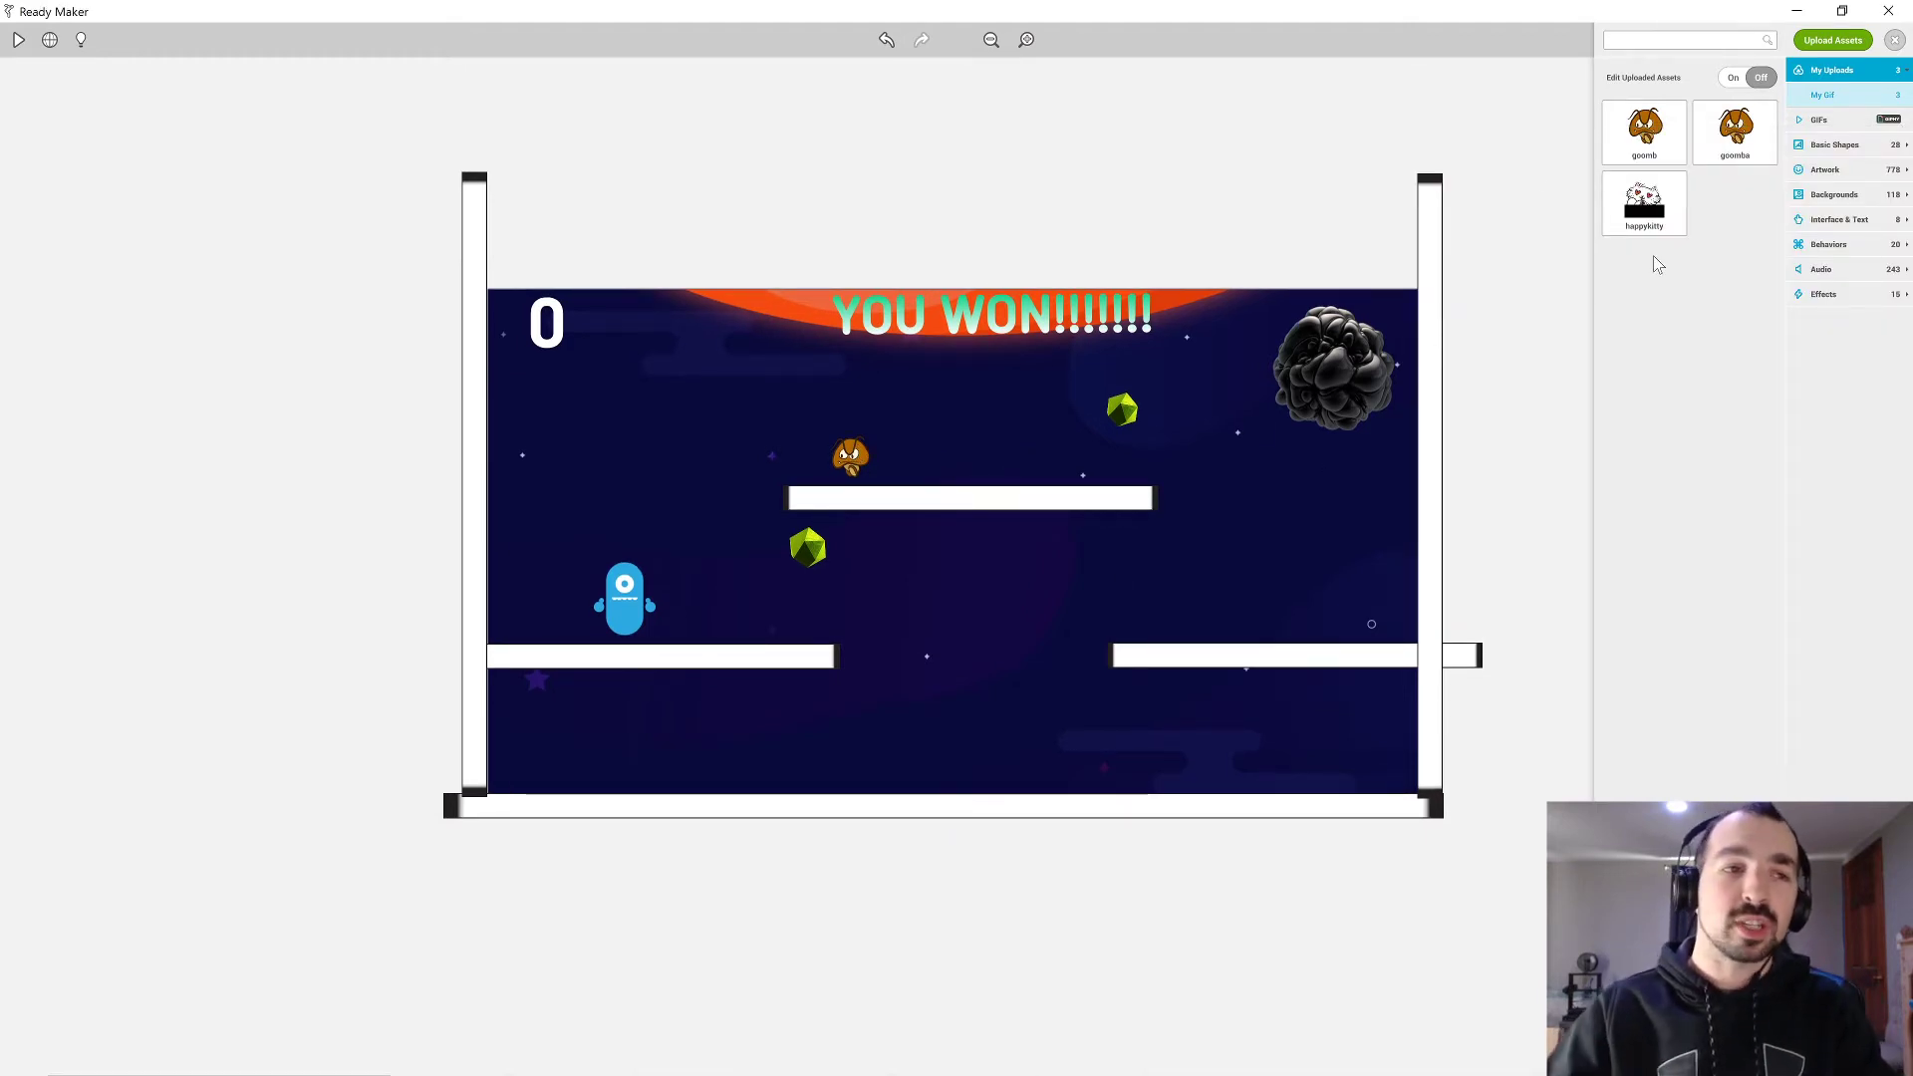
click(851, 460)
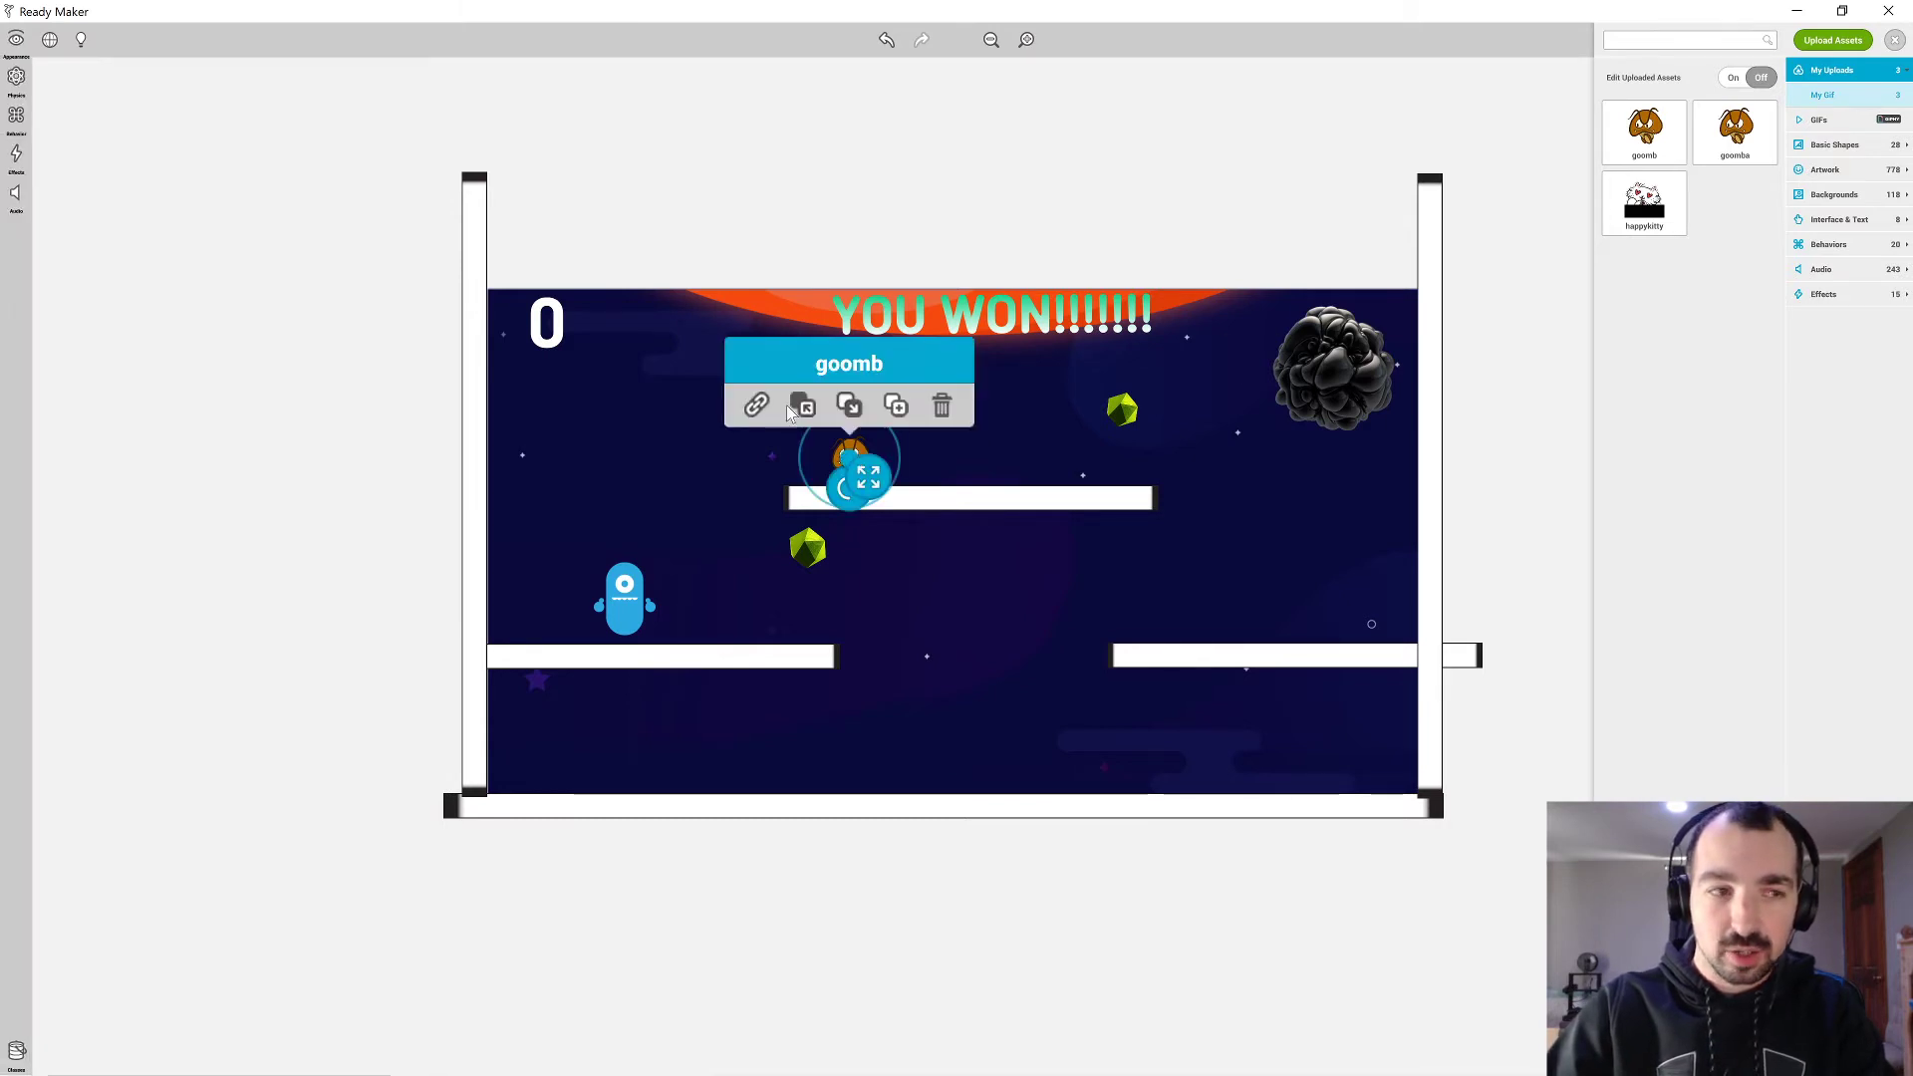
click(17, 117)
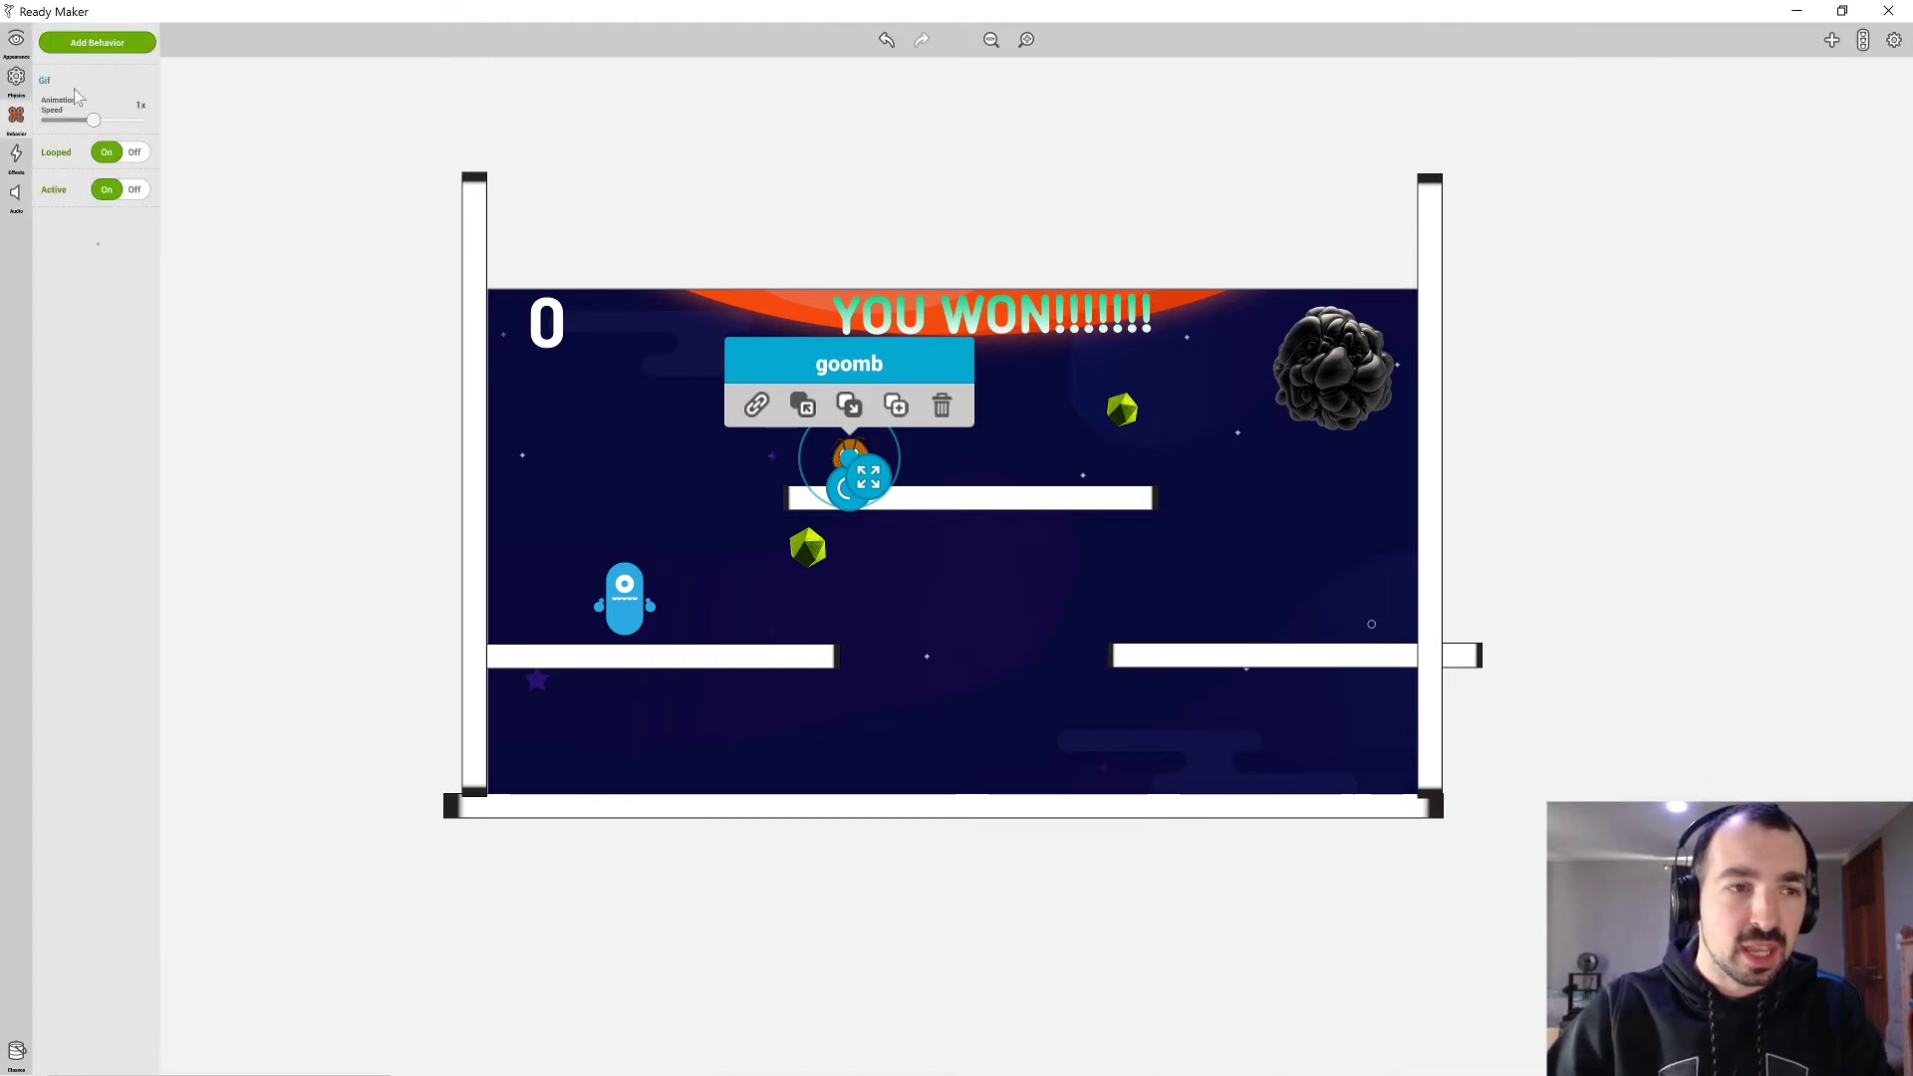
click(106, 45)
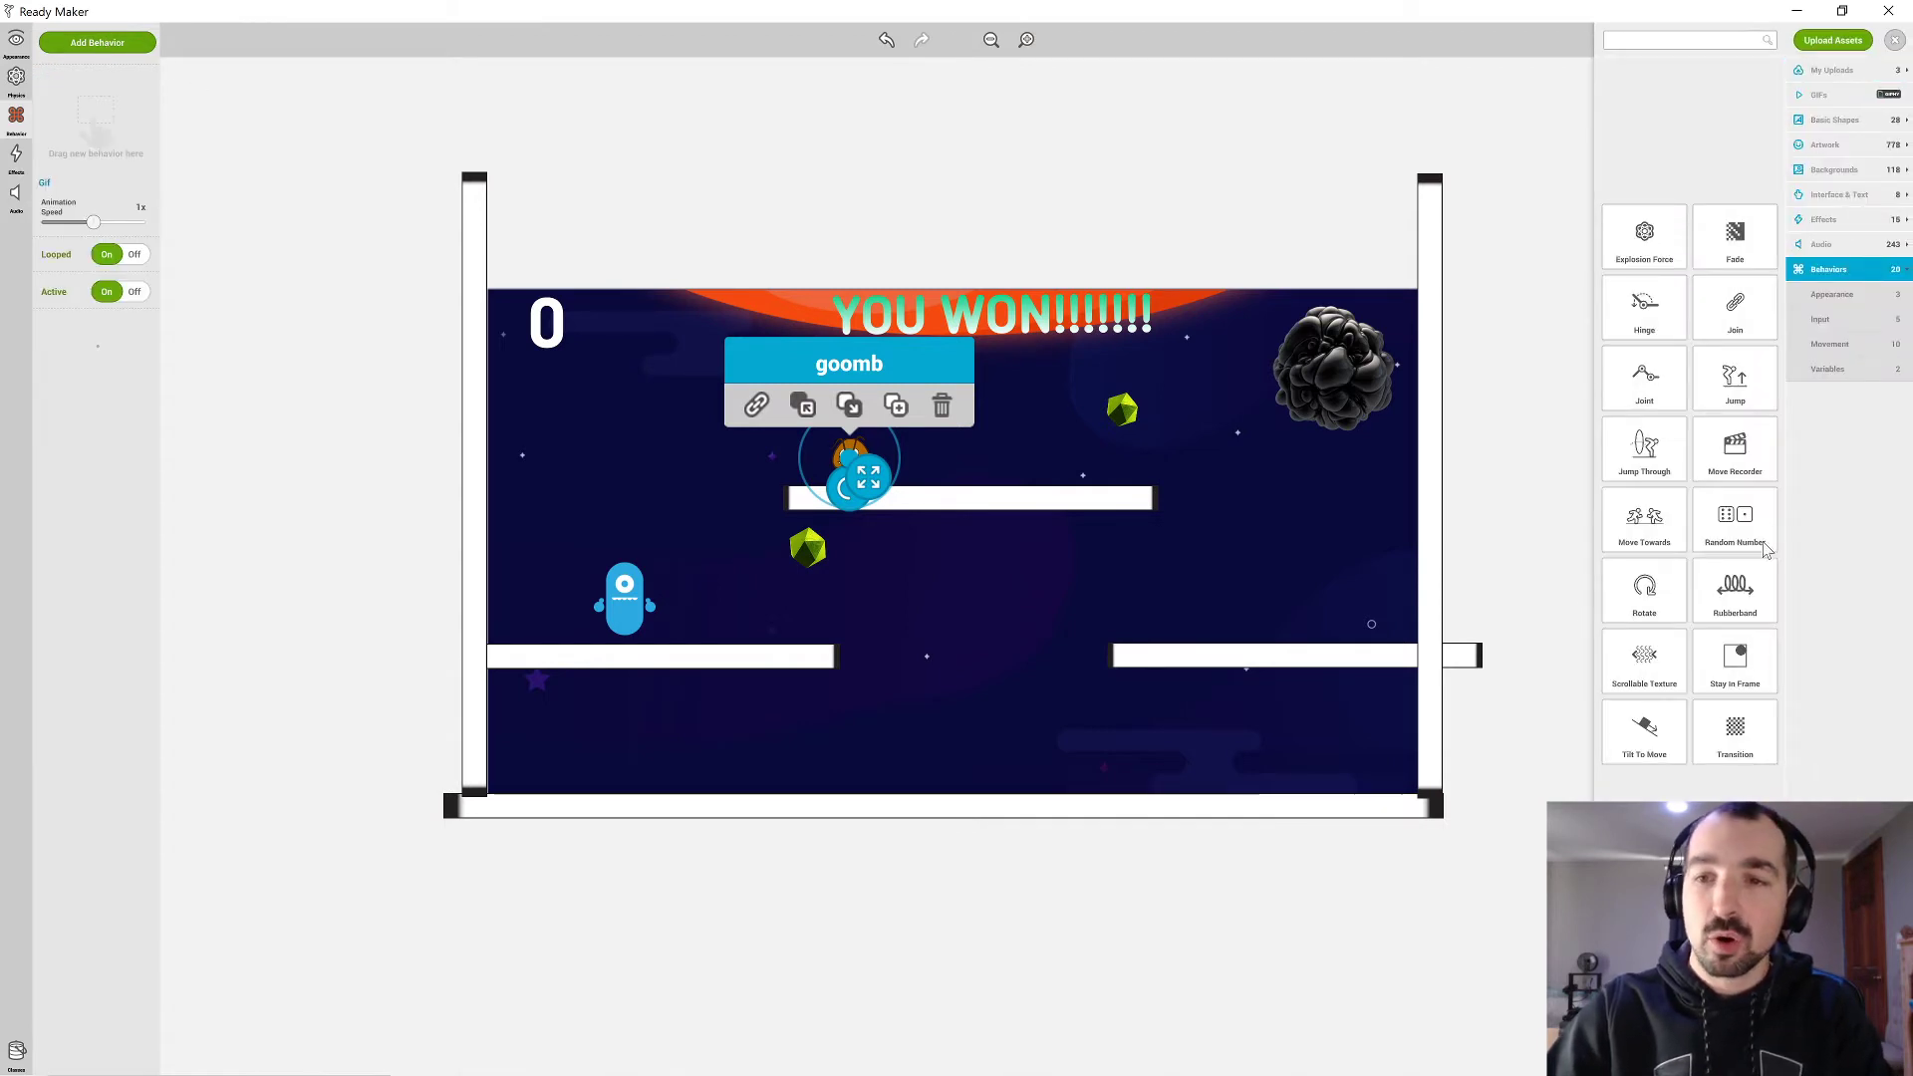
click(1831, 345)
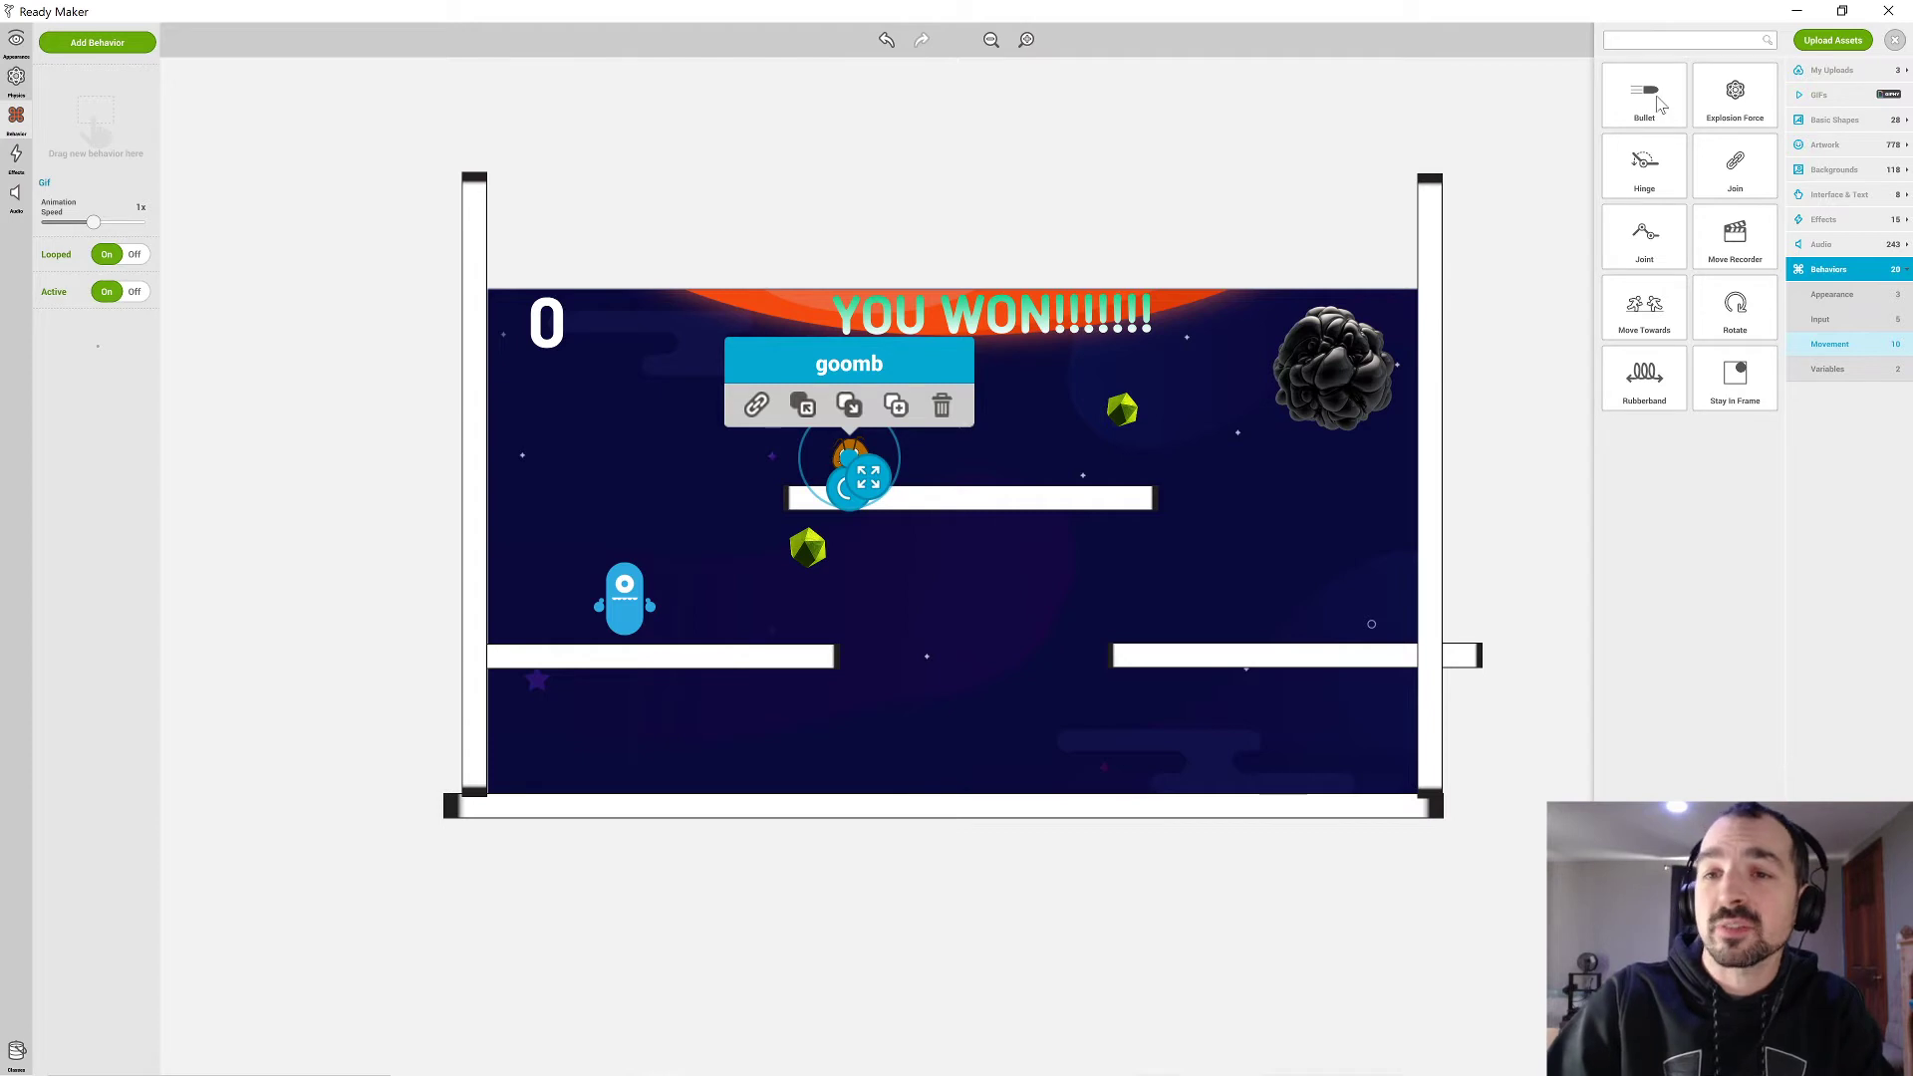
drag(1660, 104, 765, 187)
drag(348, 176, 96, 125)
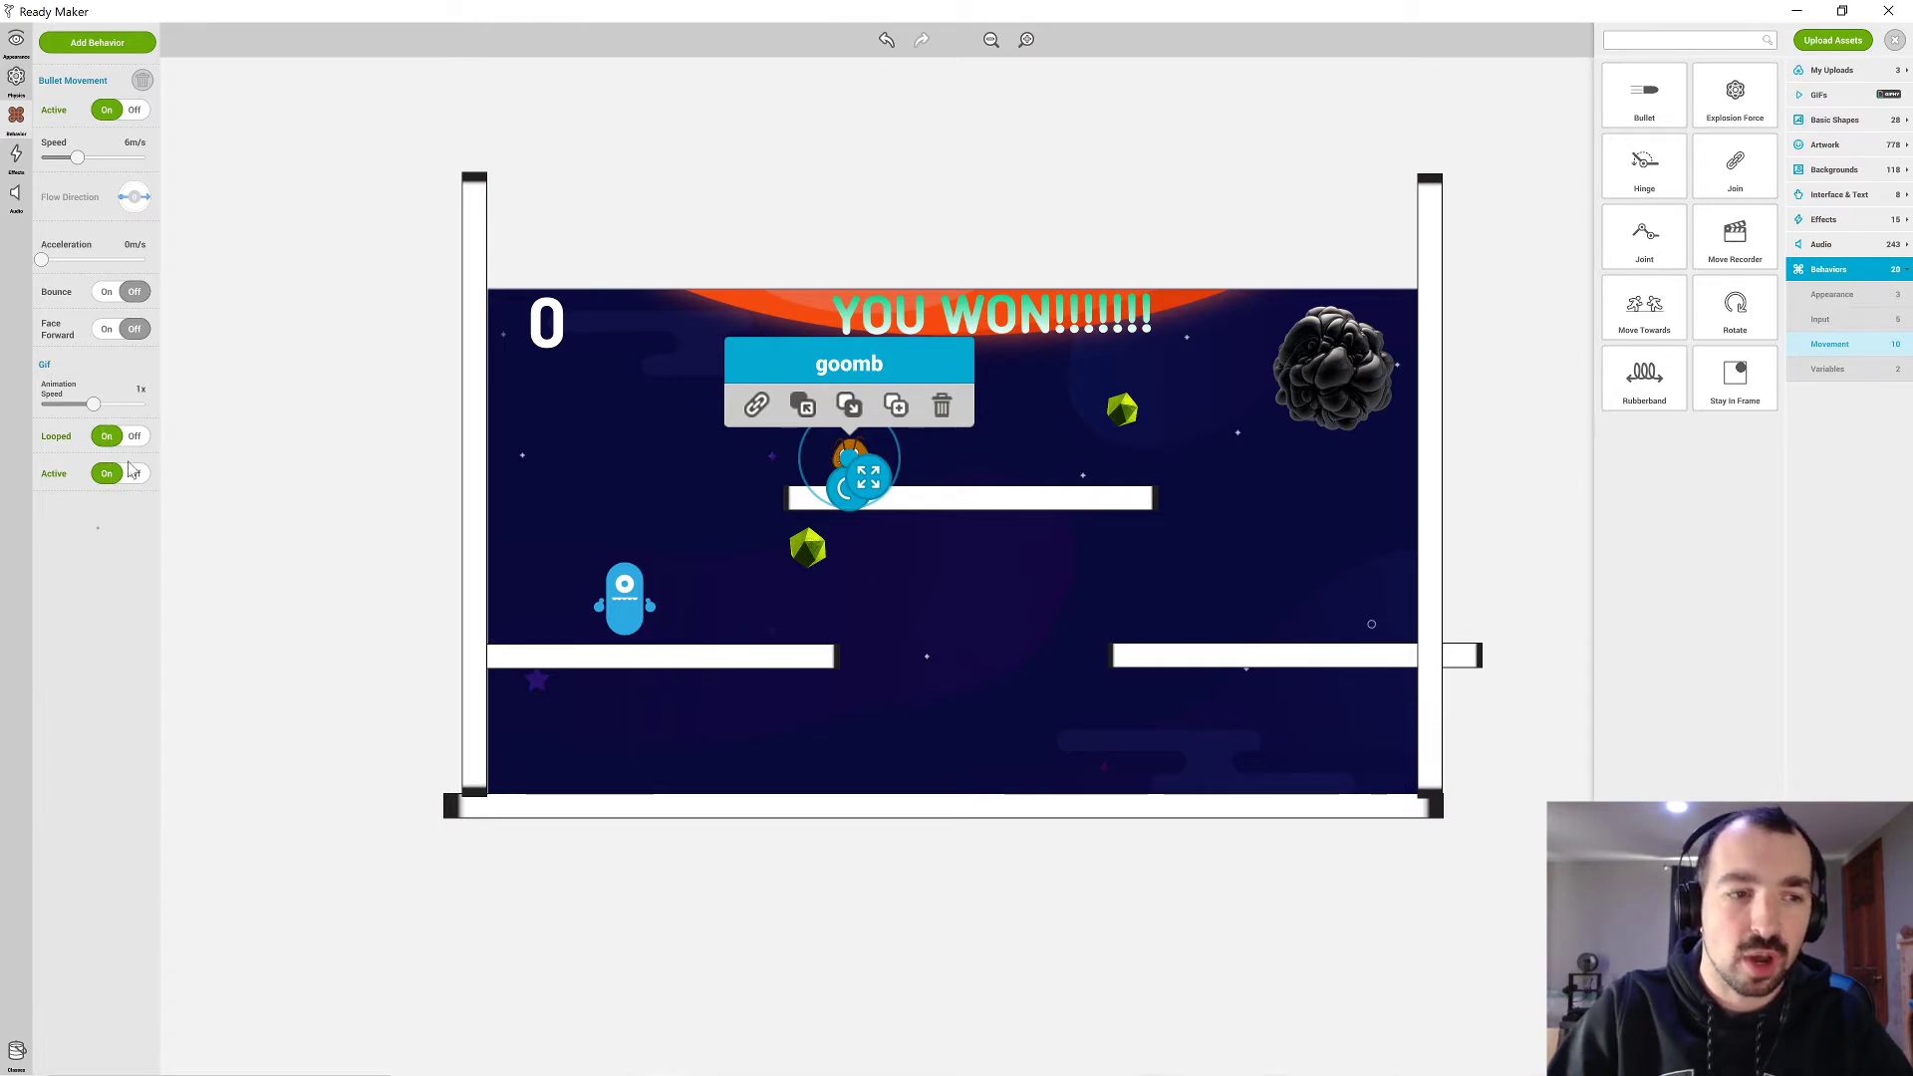
Close the asset library, run the game to watch the goomb's movement, and stop it.
click(1896, 40)
click(1336, 80)
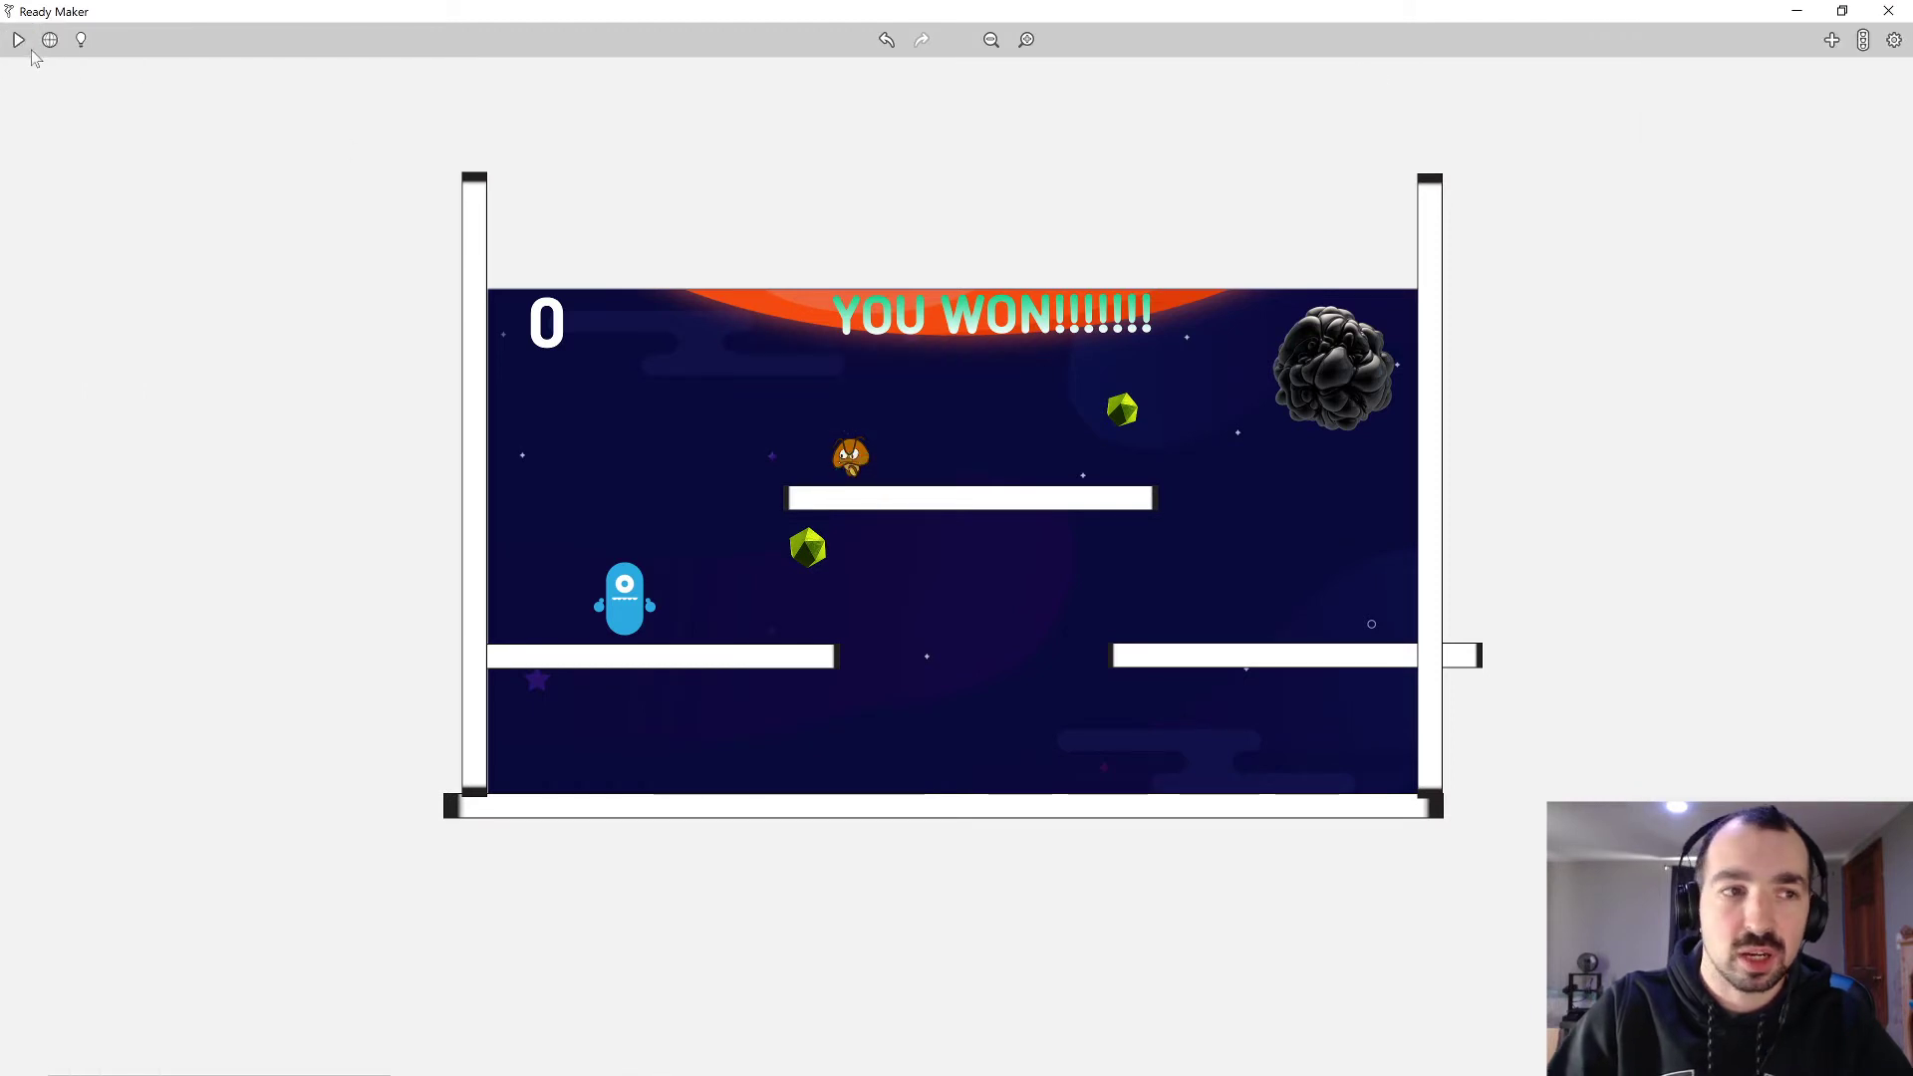
click(18, 42)
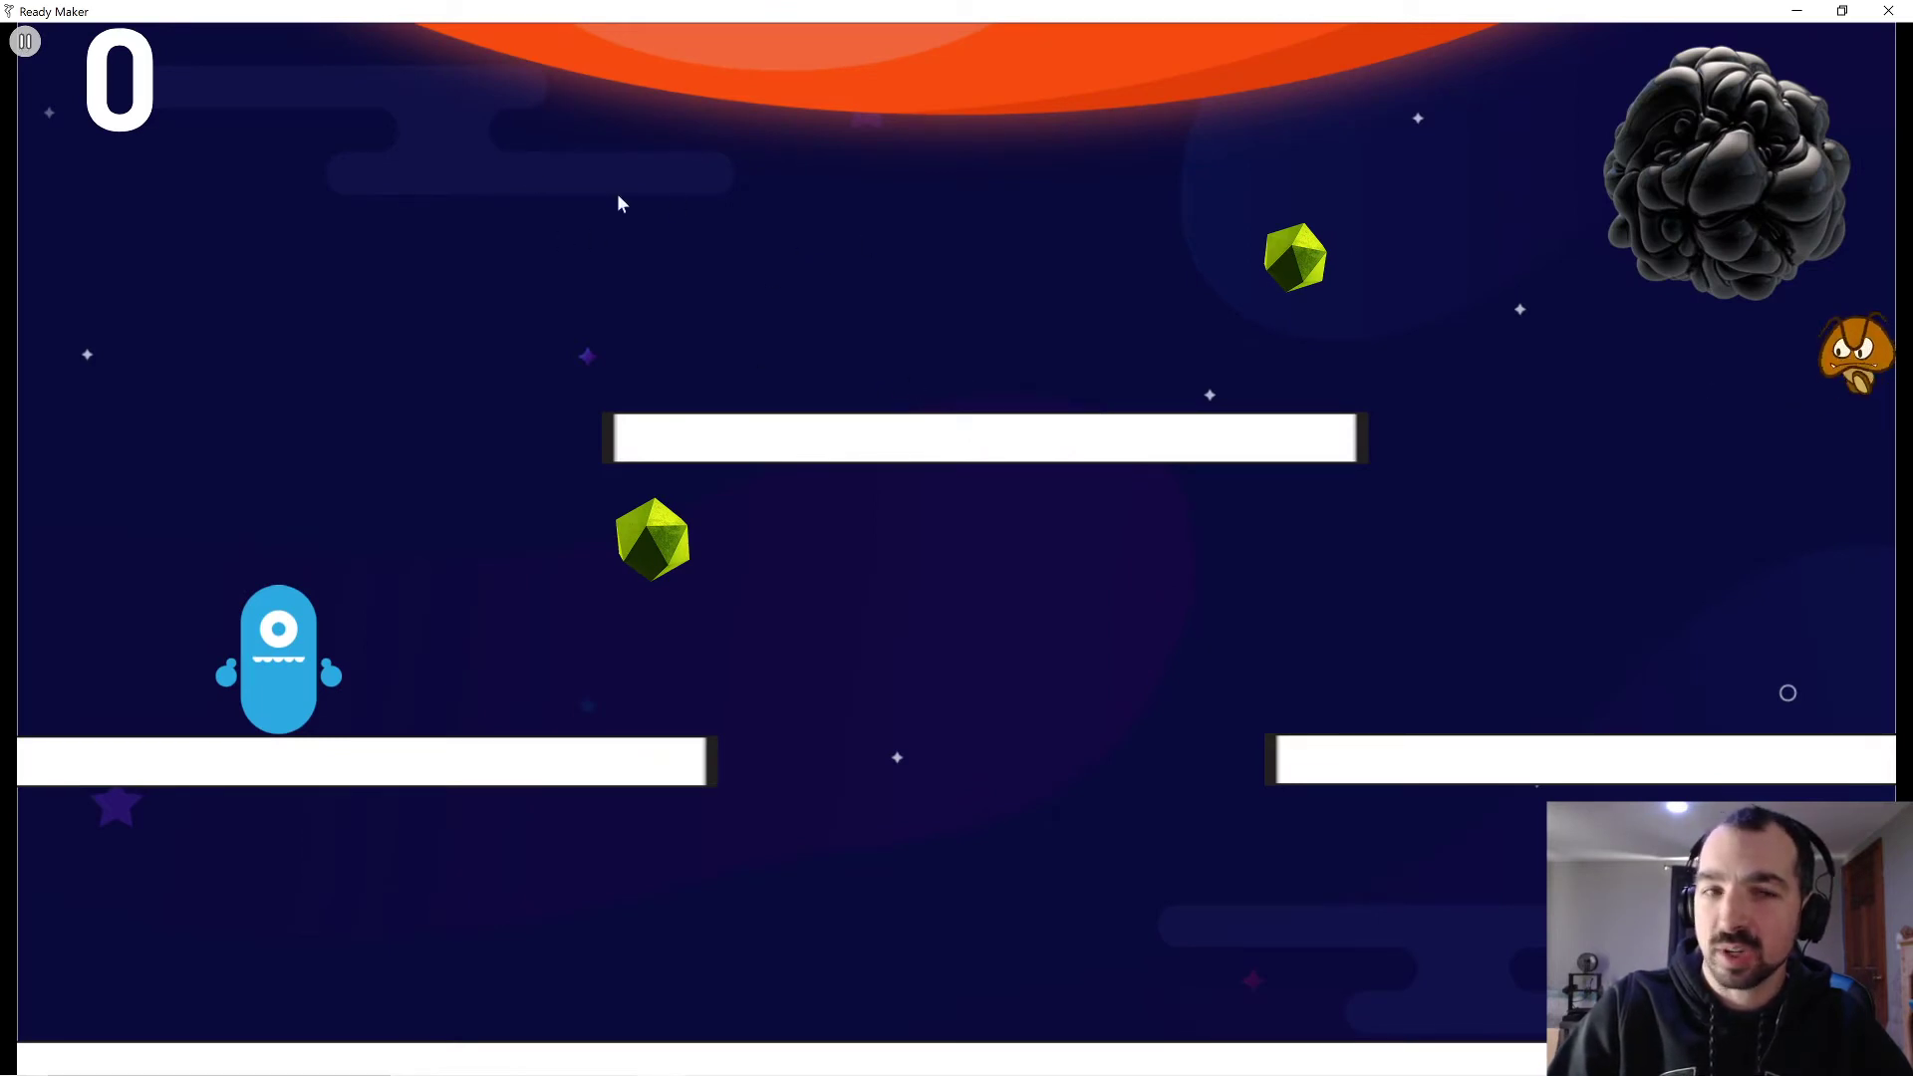
click(25, 42)
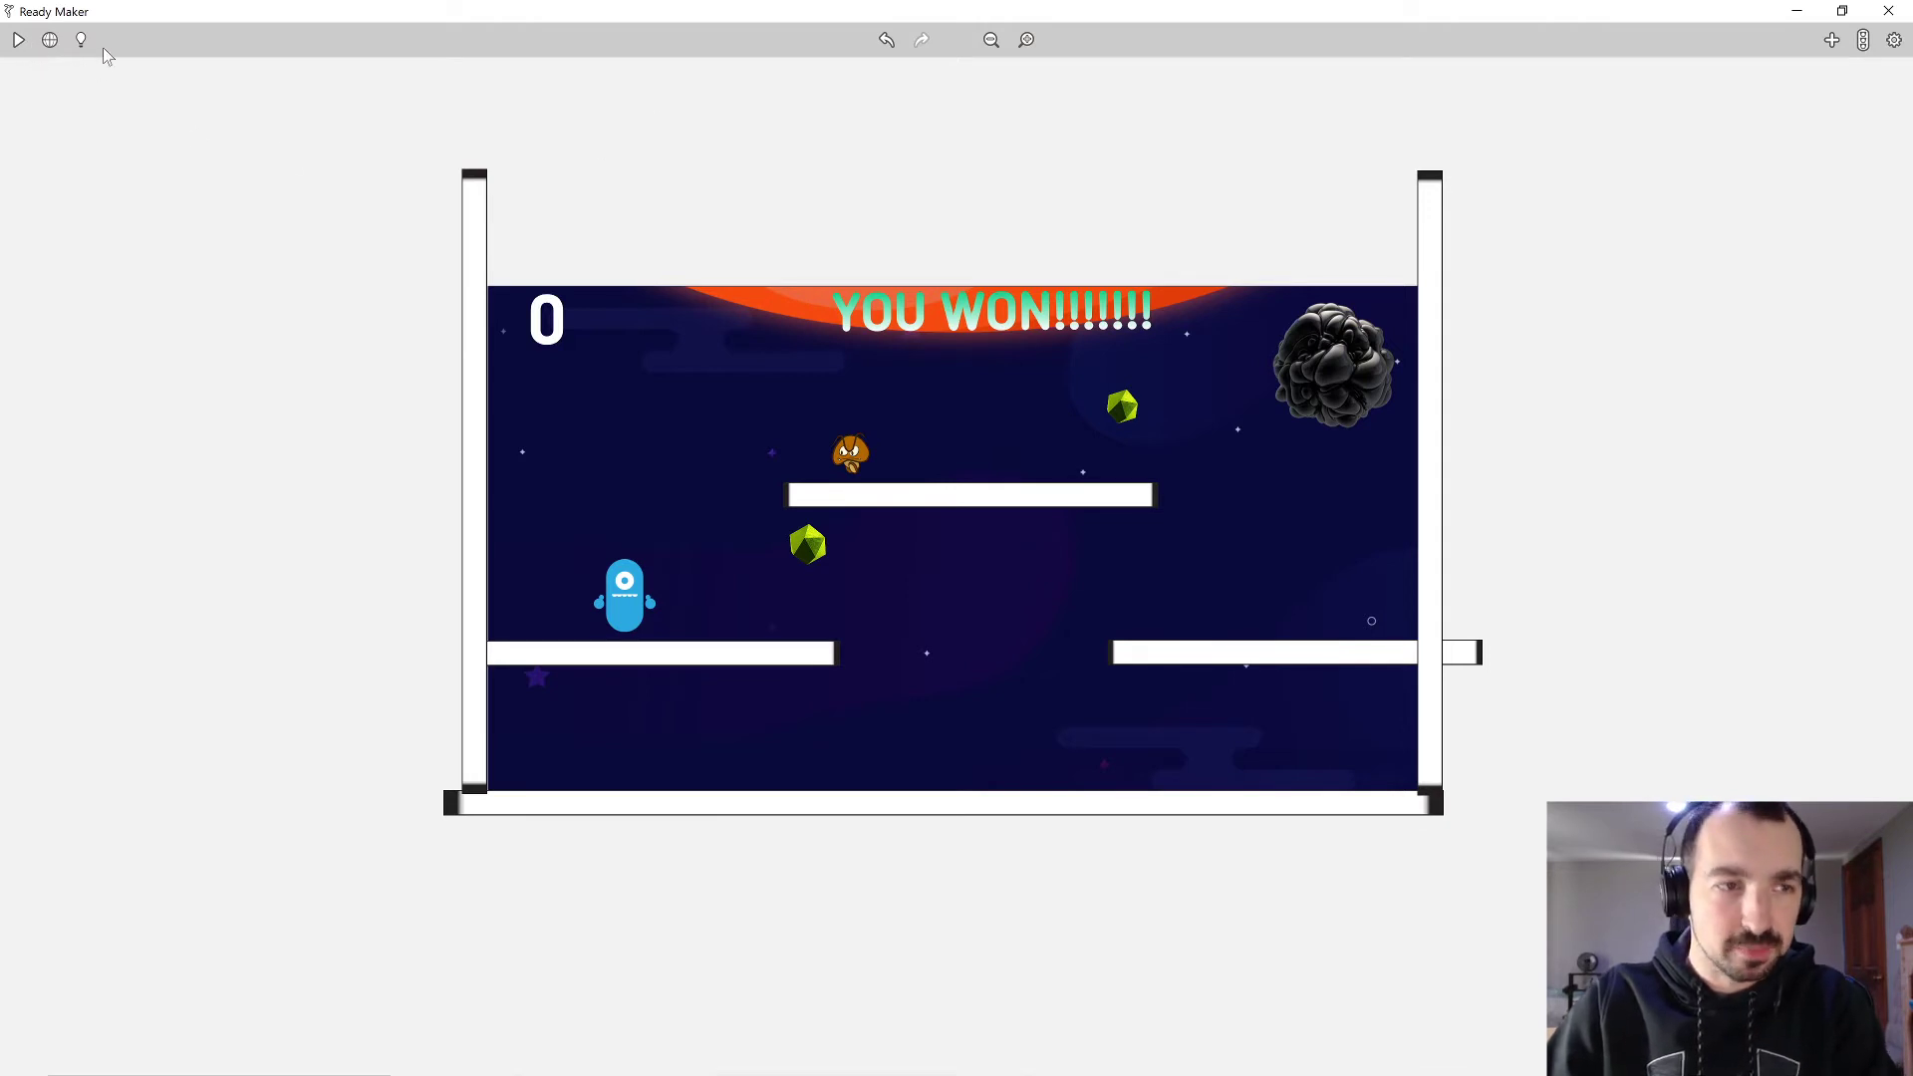
Set the goomb's Bullet Movement speed to 0.34 m/s and test the slower movement in a short game run.
click(850, 460)
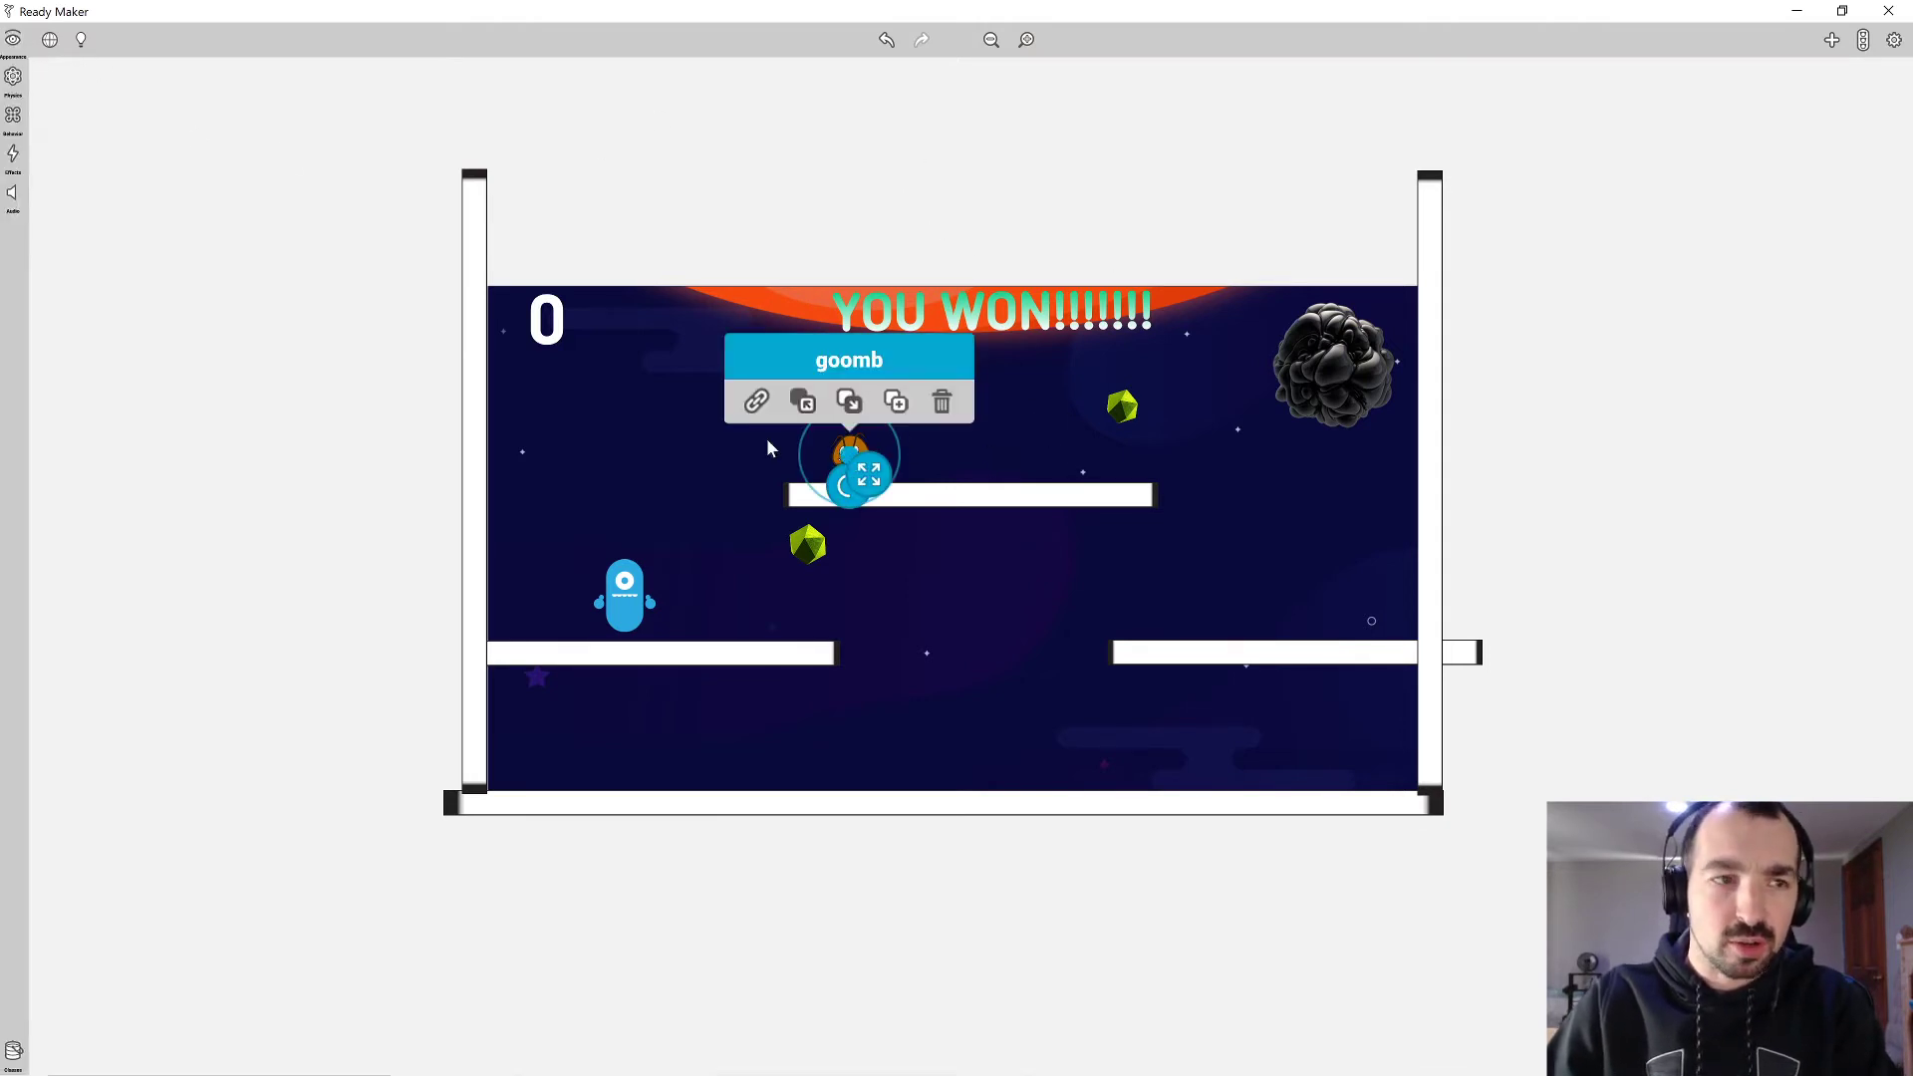
click(16, 117)
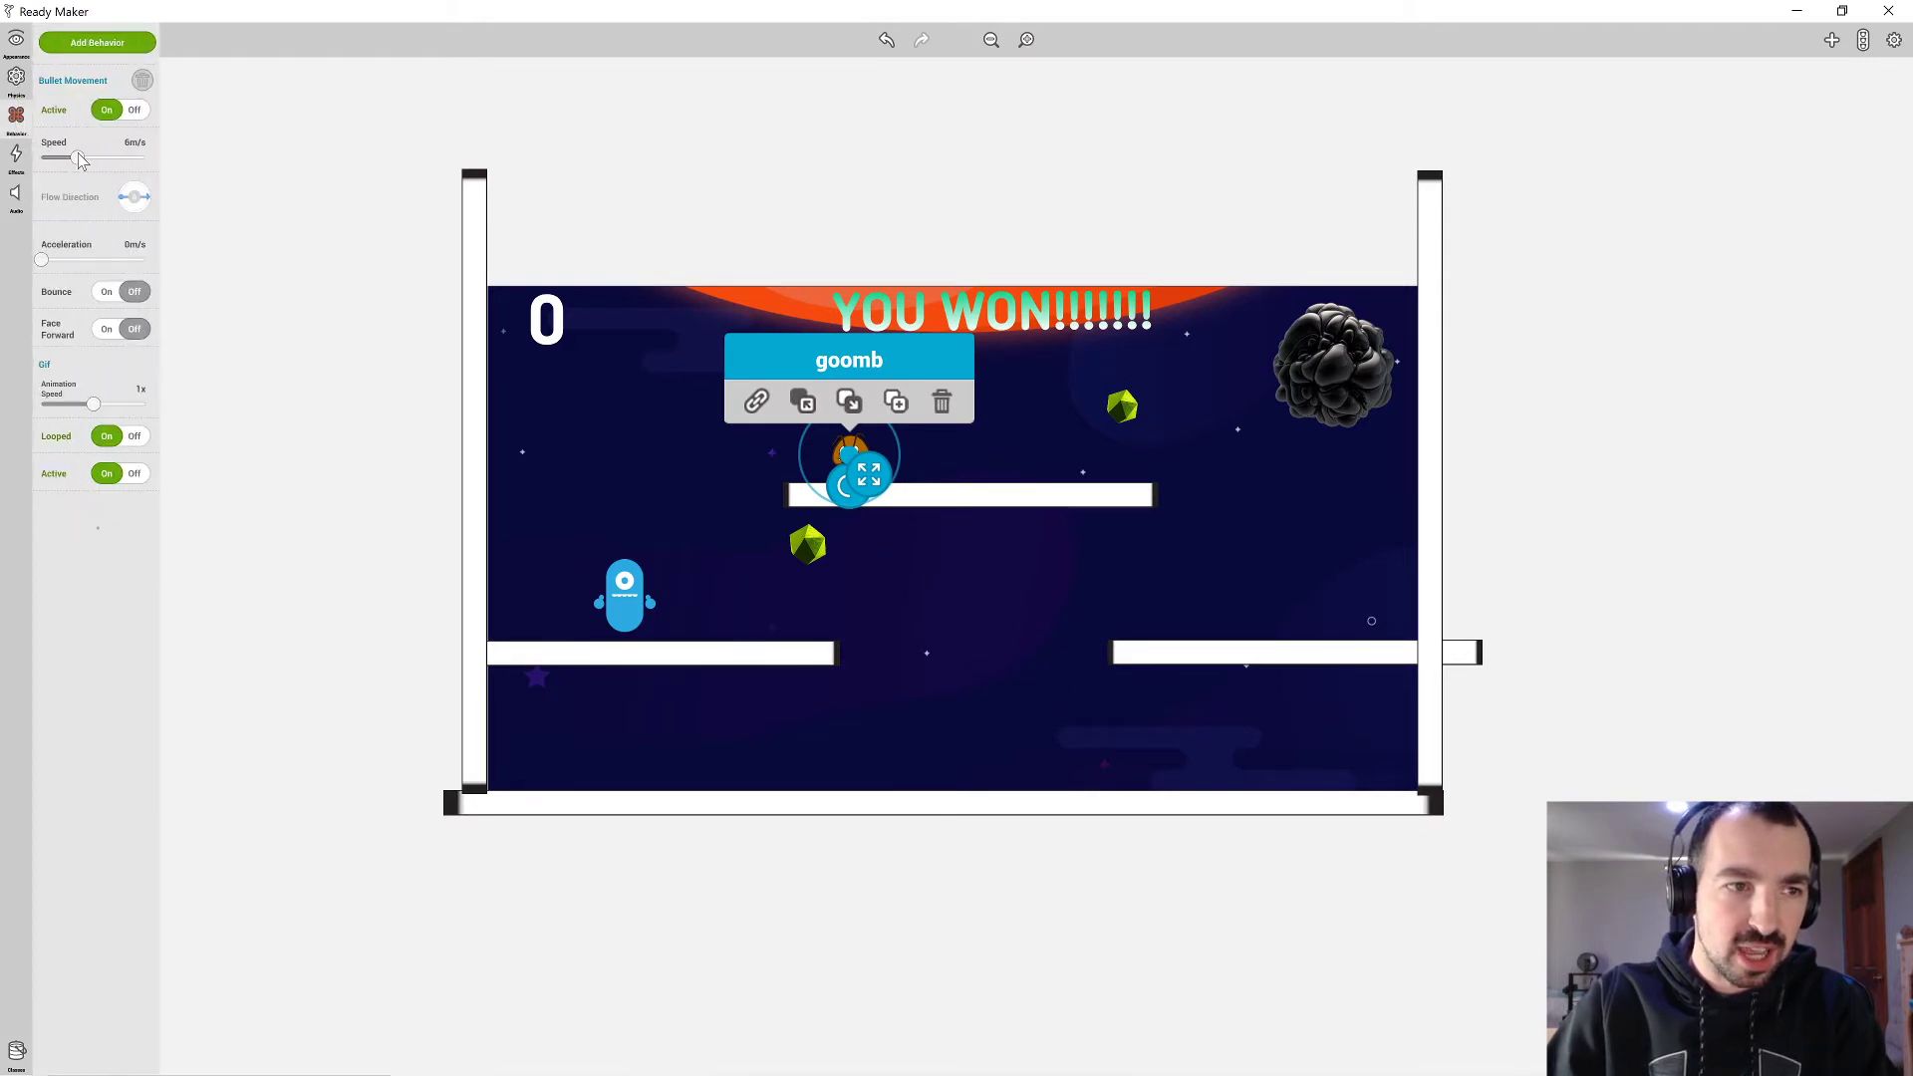
drag(80, 160, 69, 161)
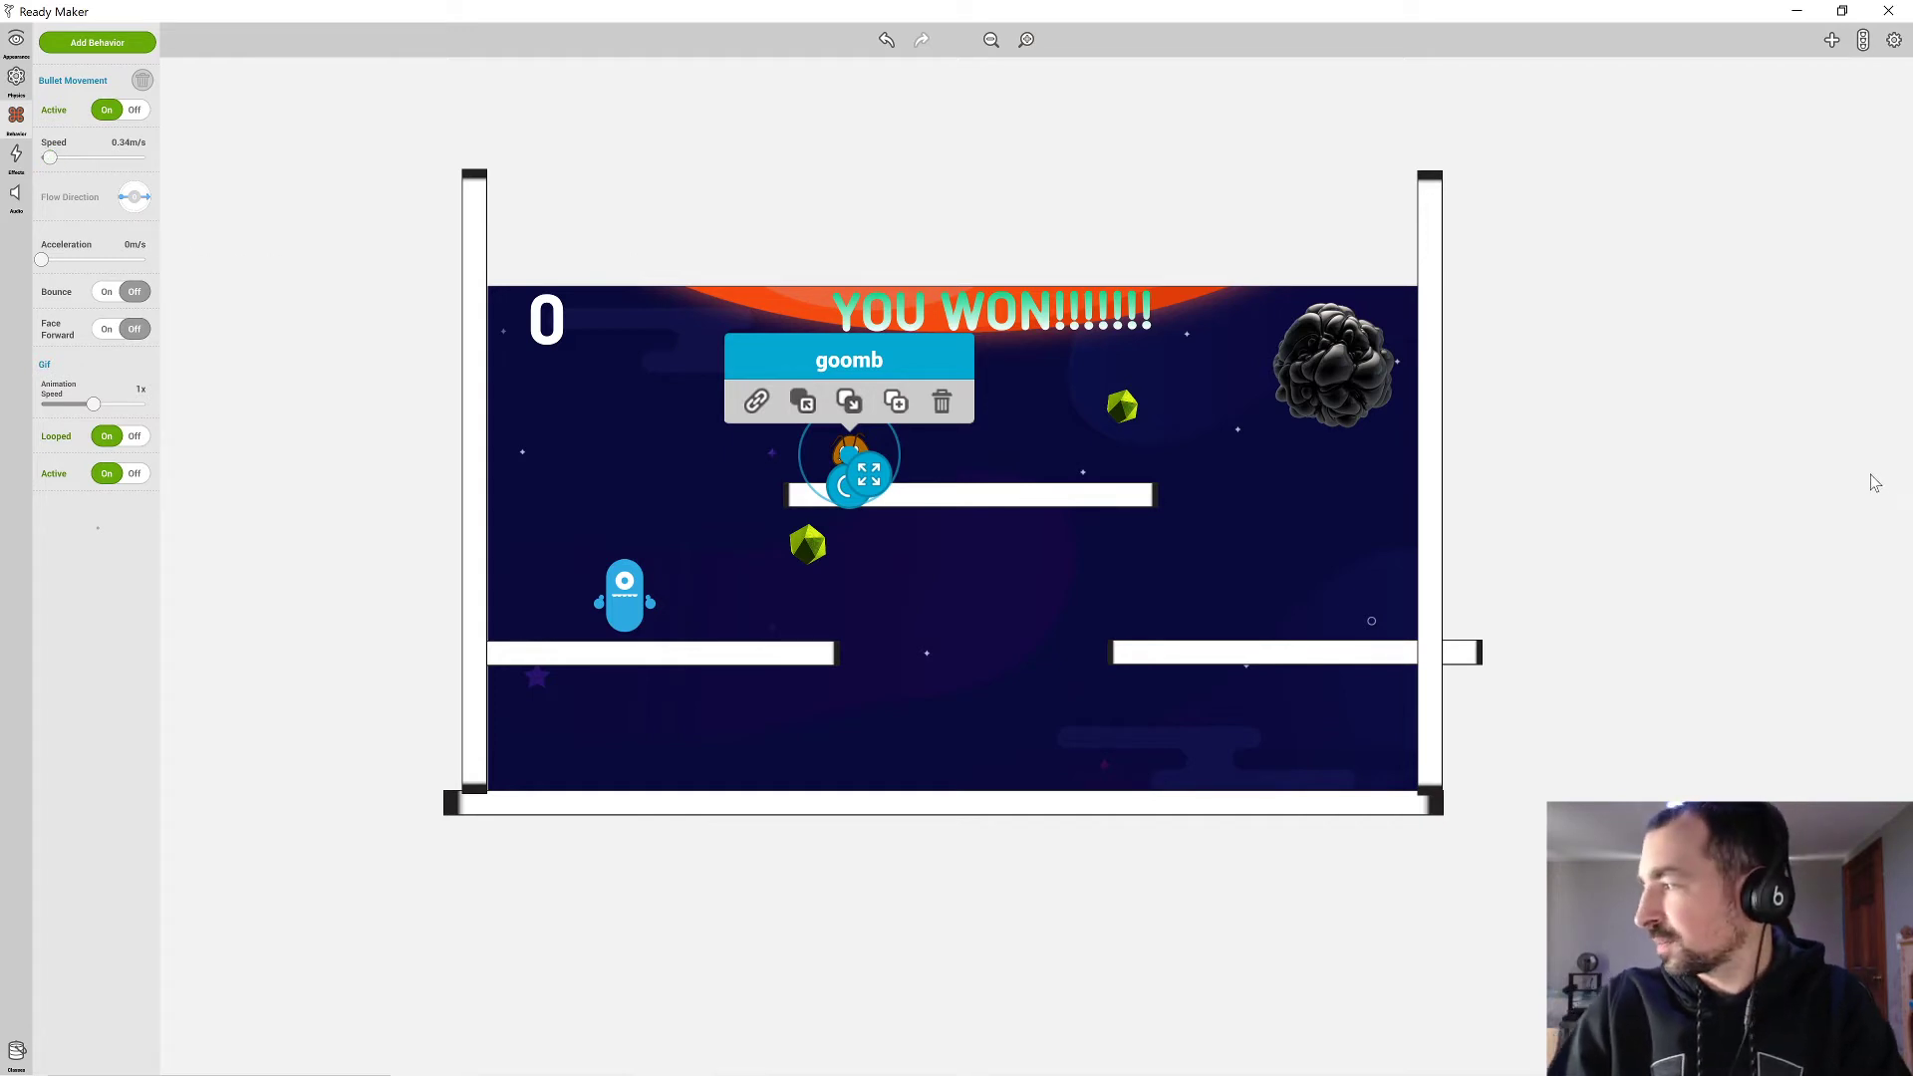
click(354, 182)
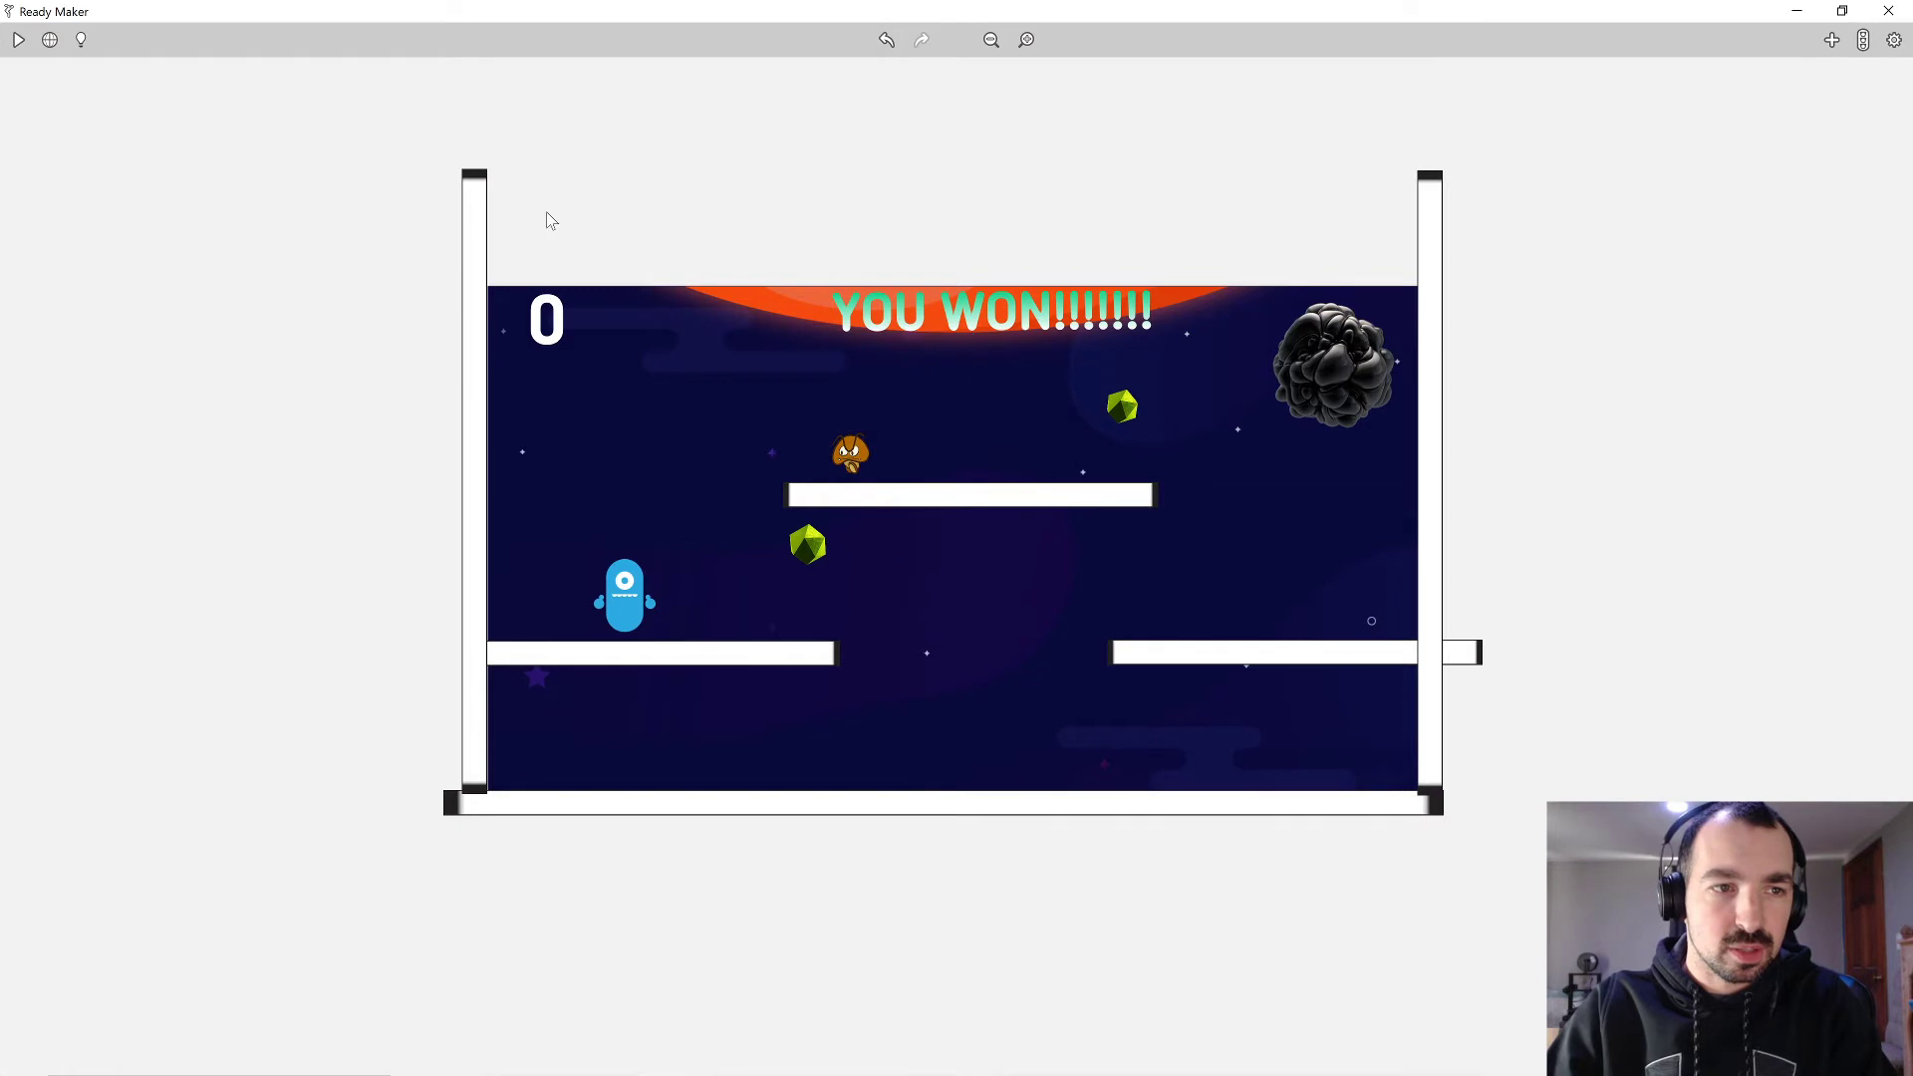
click(20, 39)
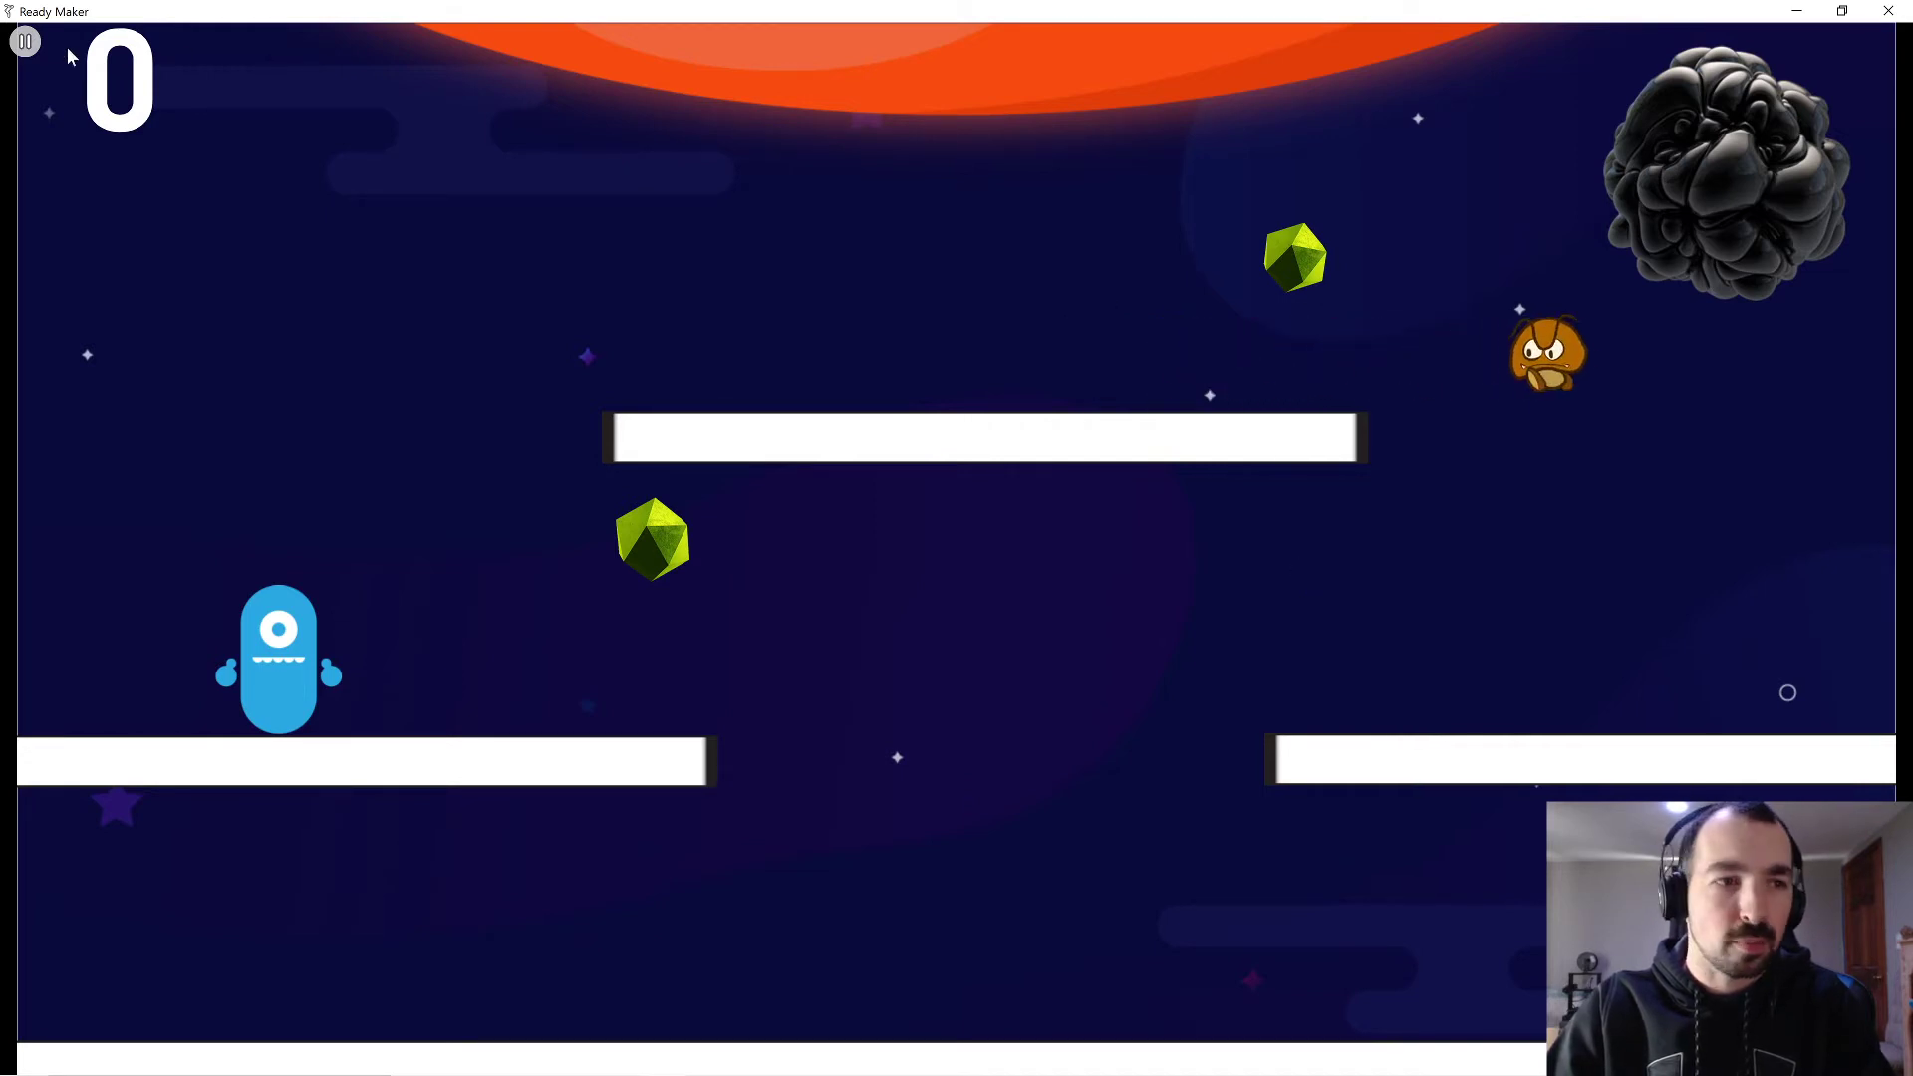
click(25, 42)
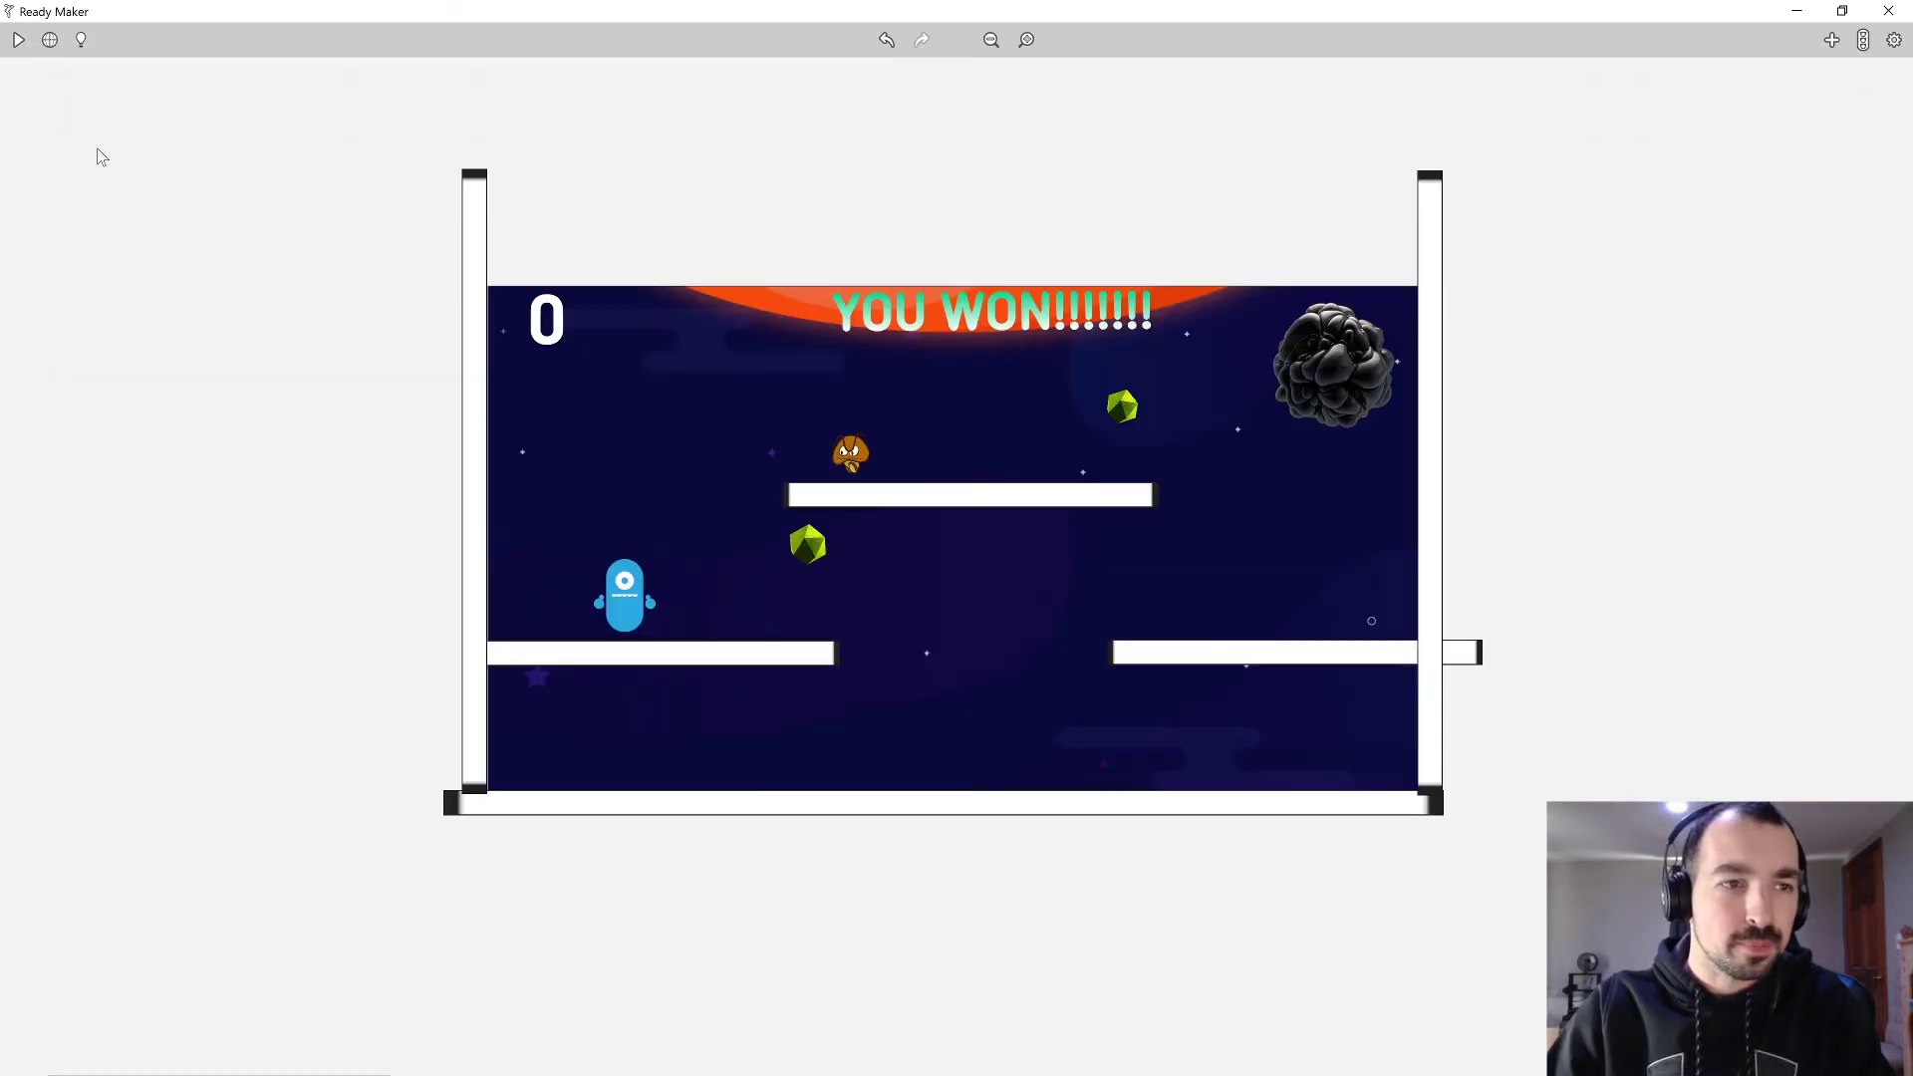
Activate physics for the goomb with gravity on.
click(852, 461)
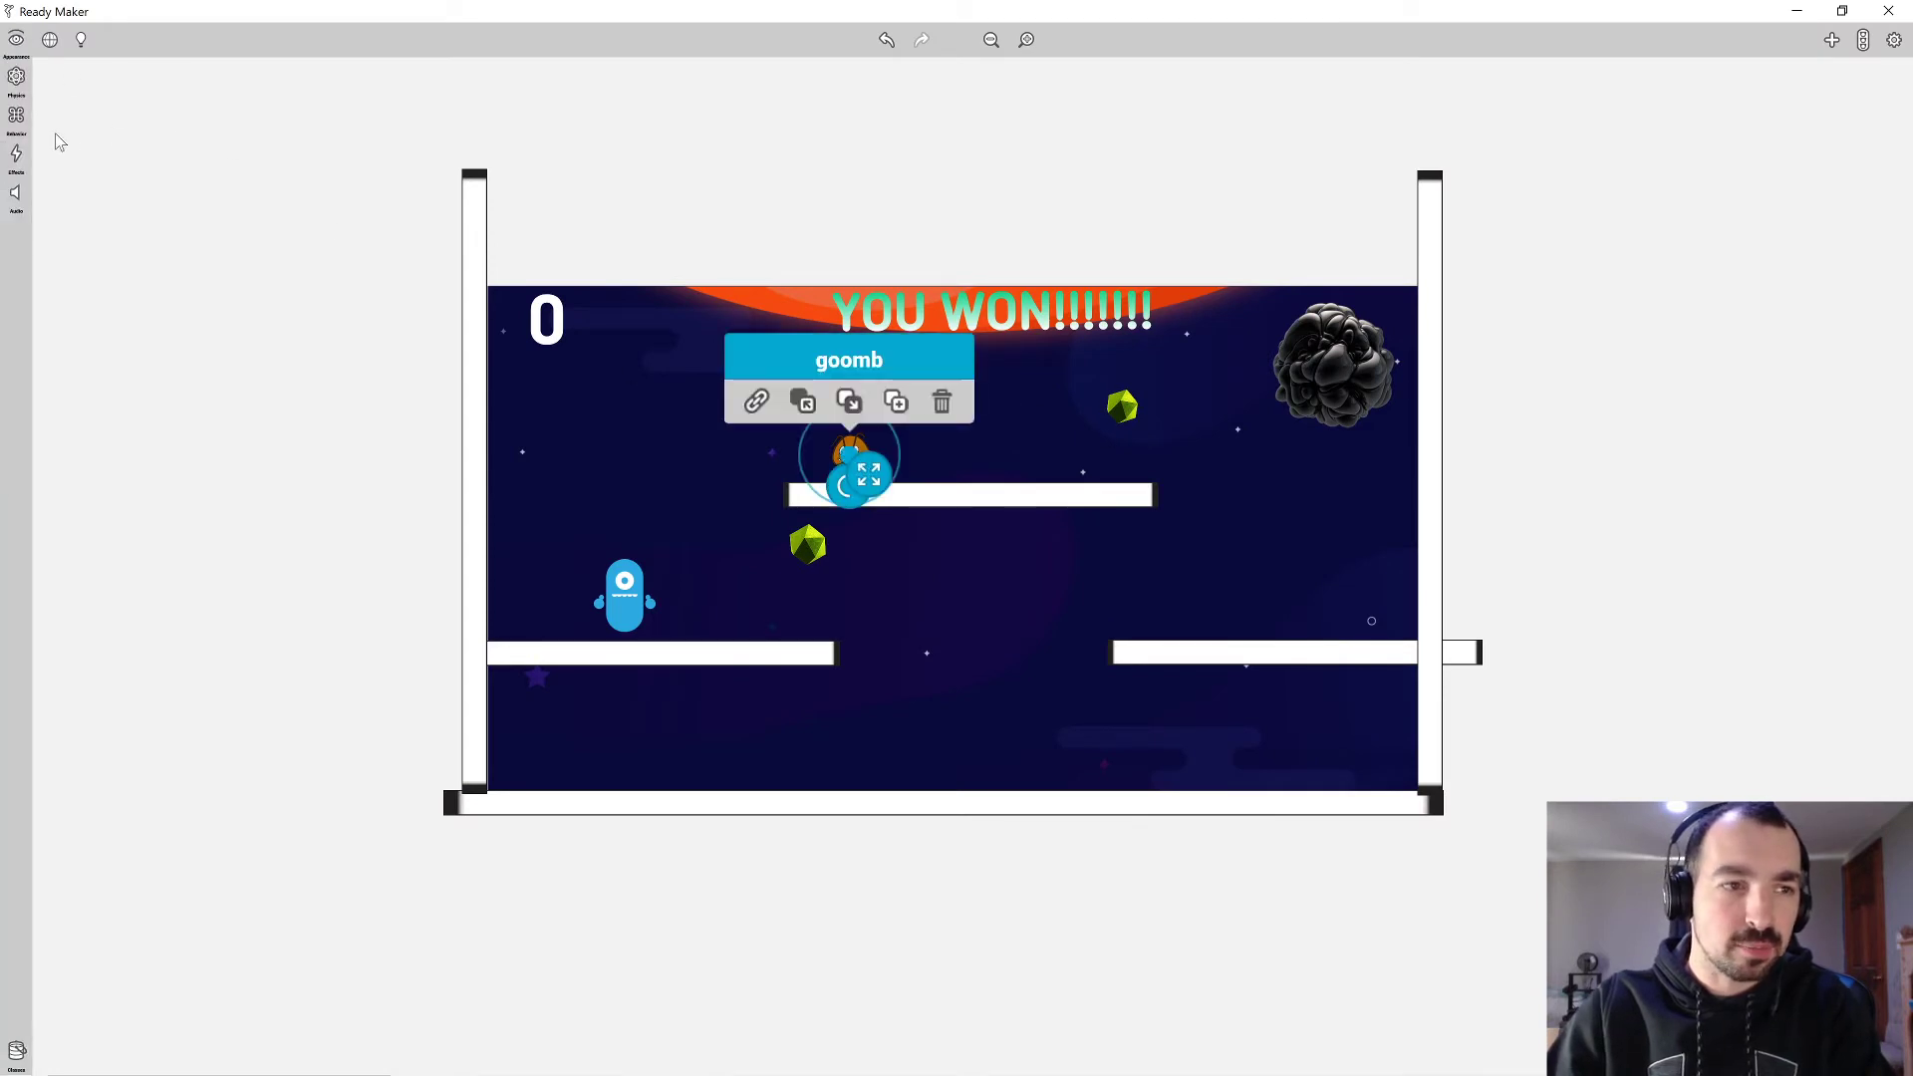
click(19, 82)
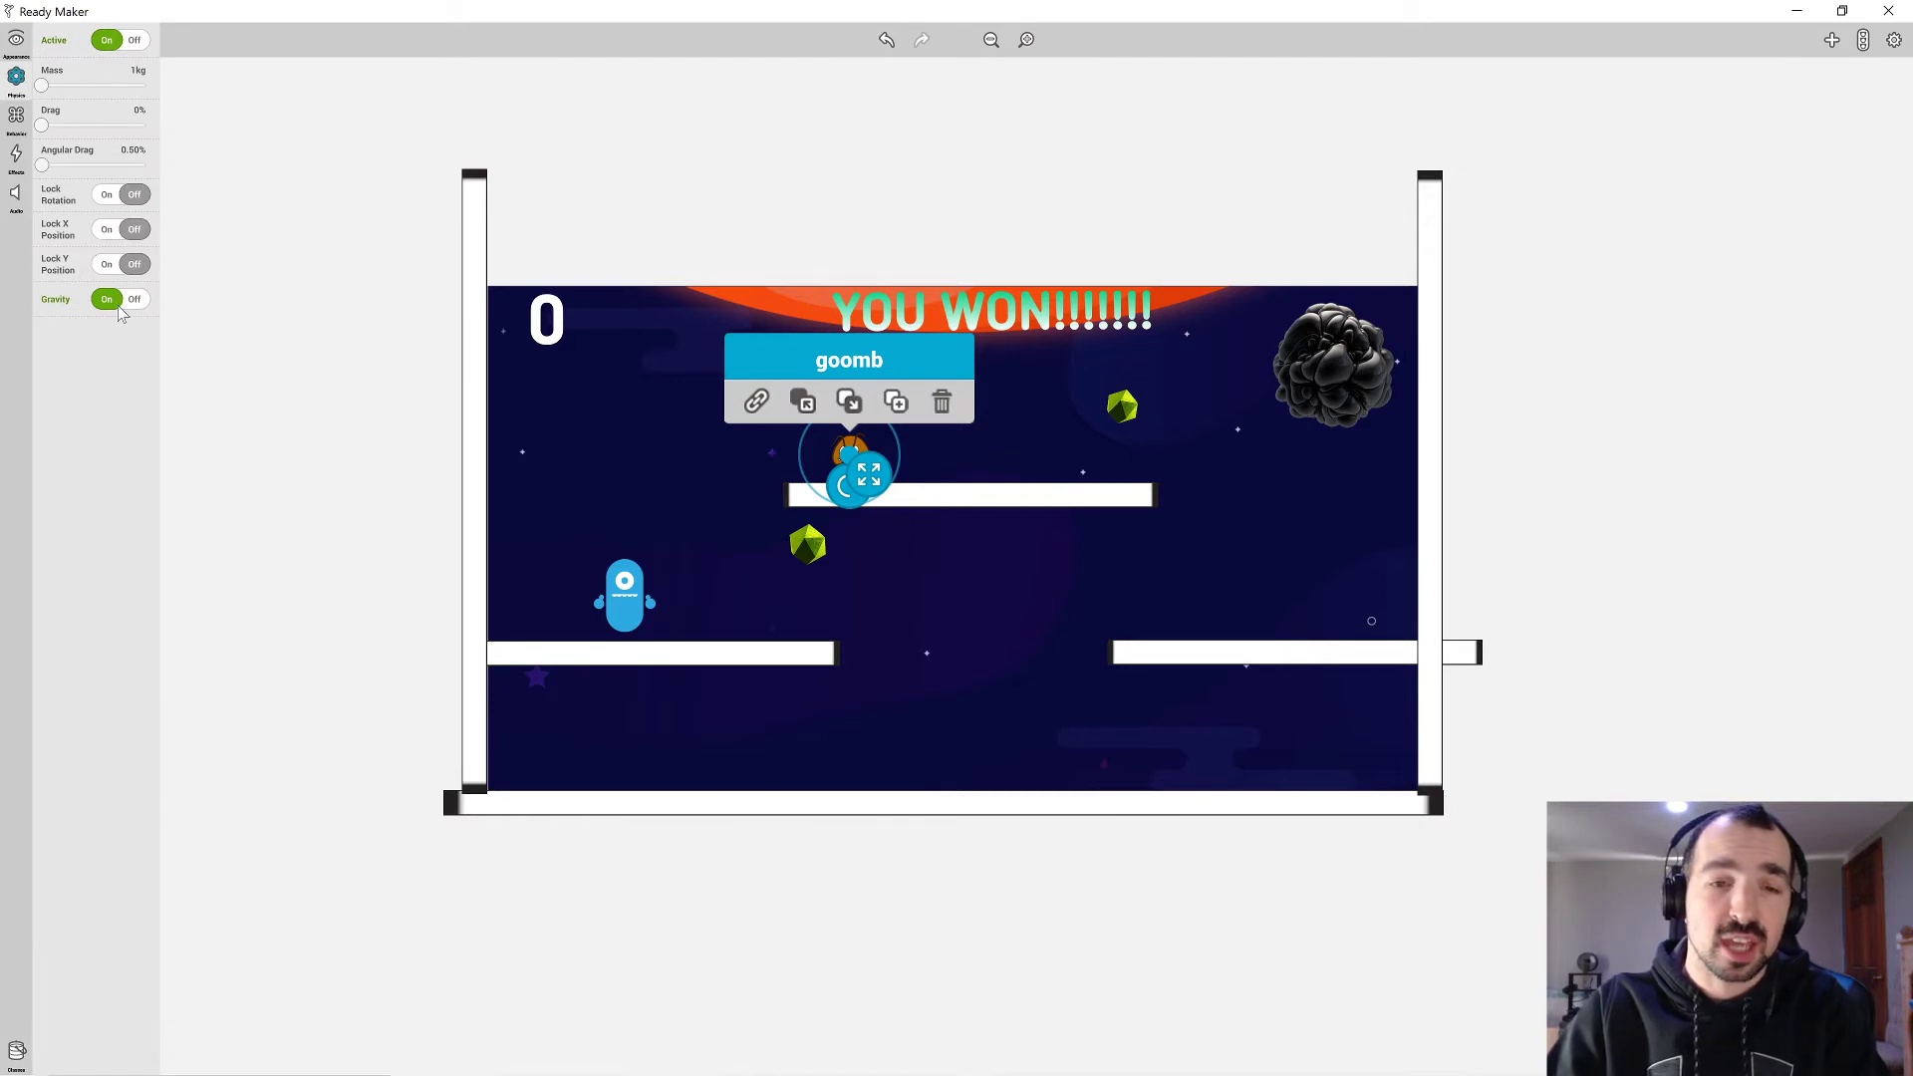
click(418, 108)
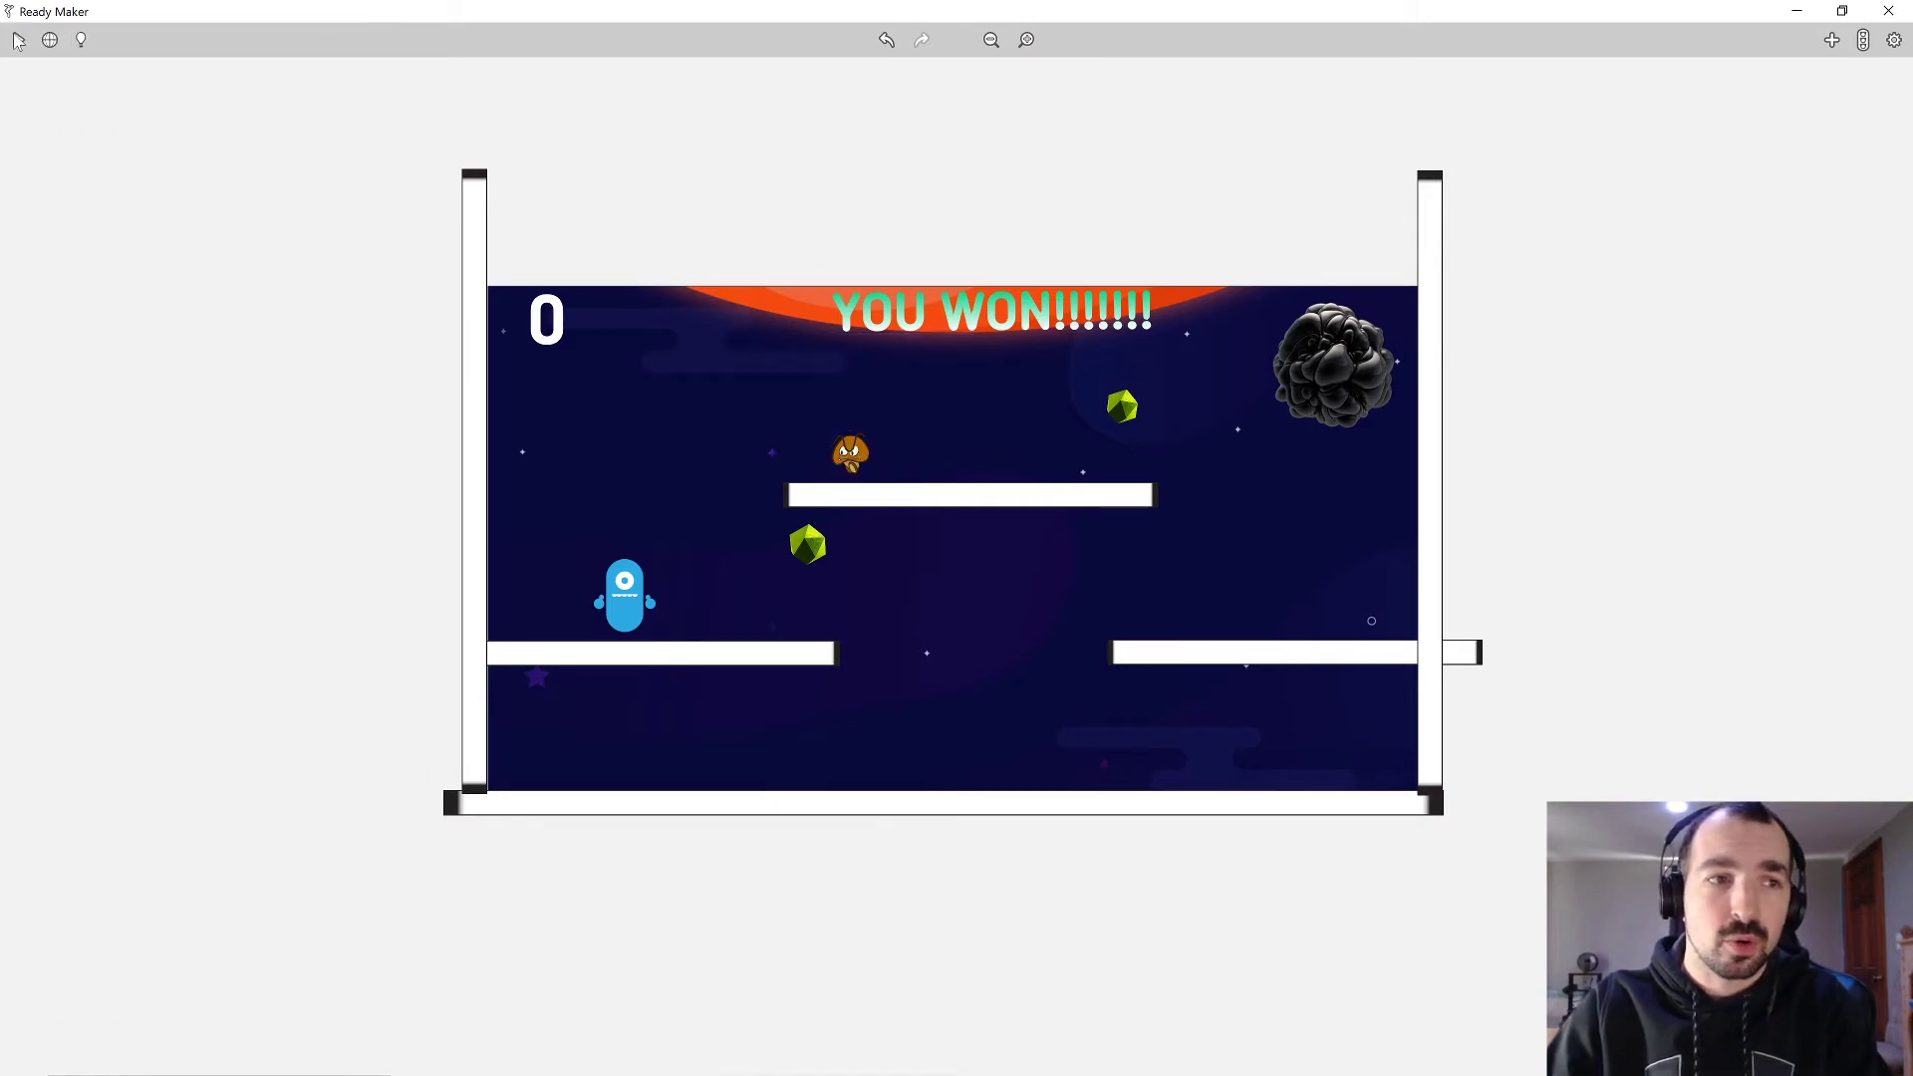
Run the game to test the goomb's gravity, moving Bob around and toward the lower gem, and stop it.
click(18, 40)
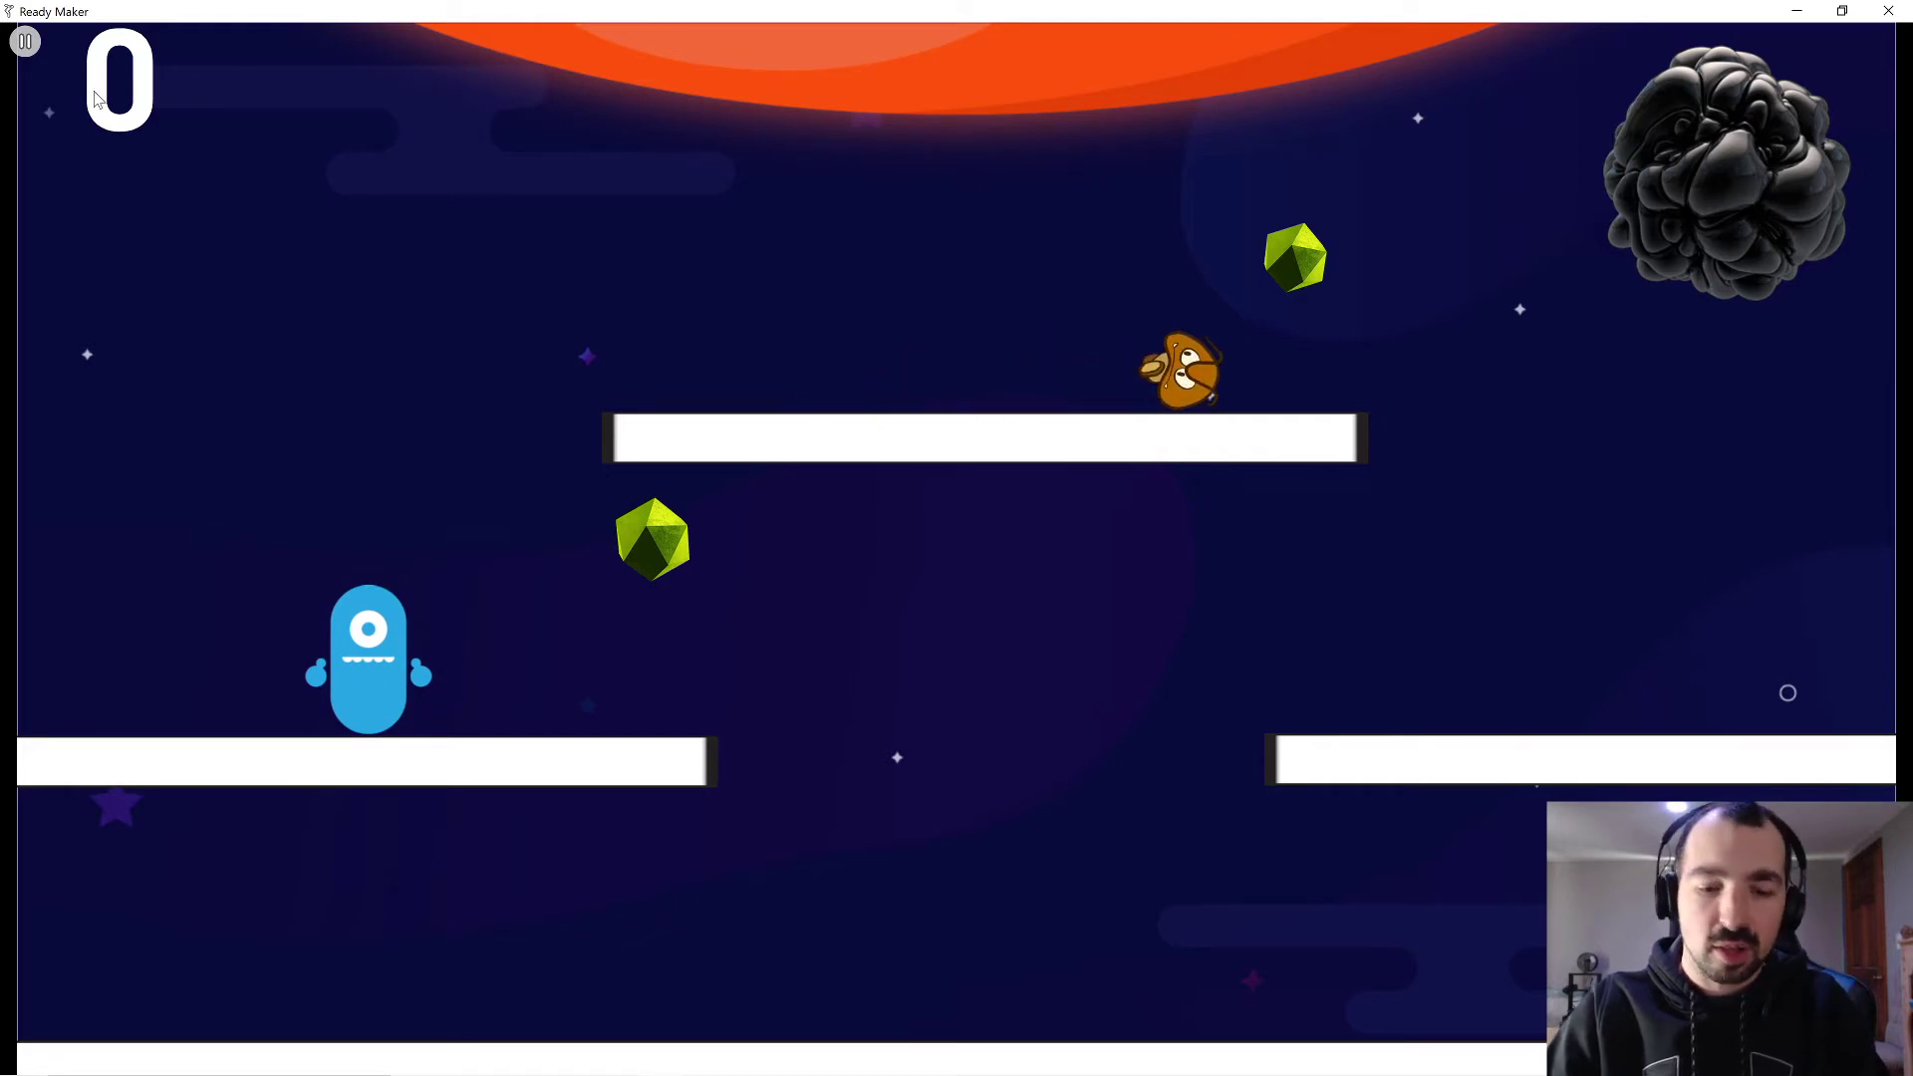
key(Right)
key(Left)
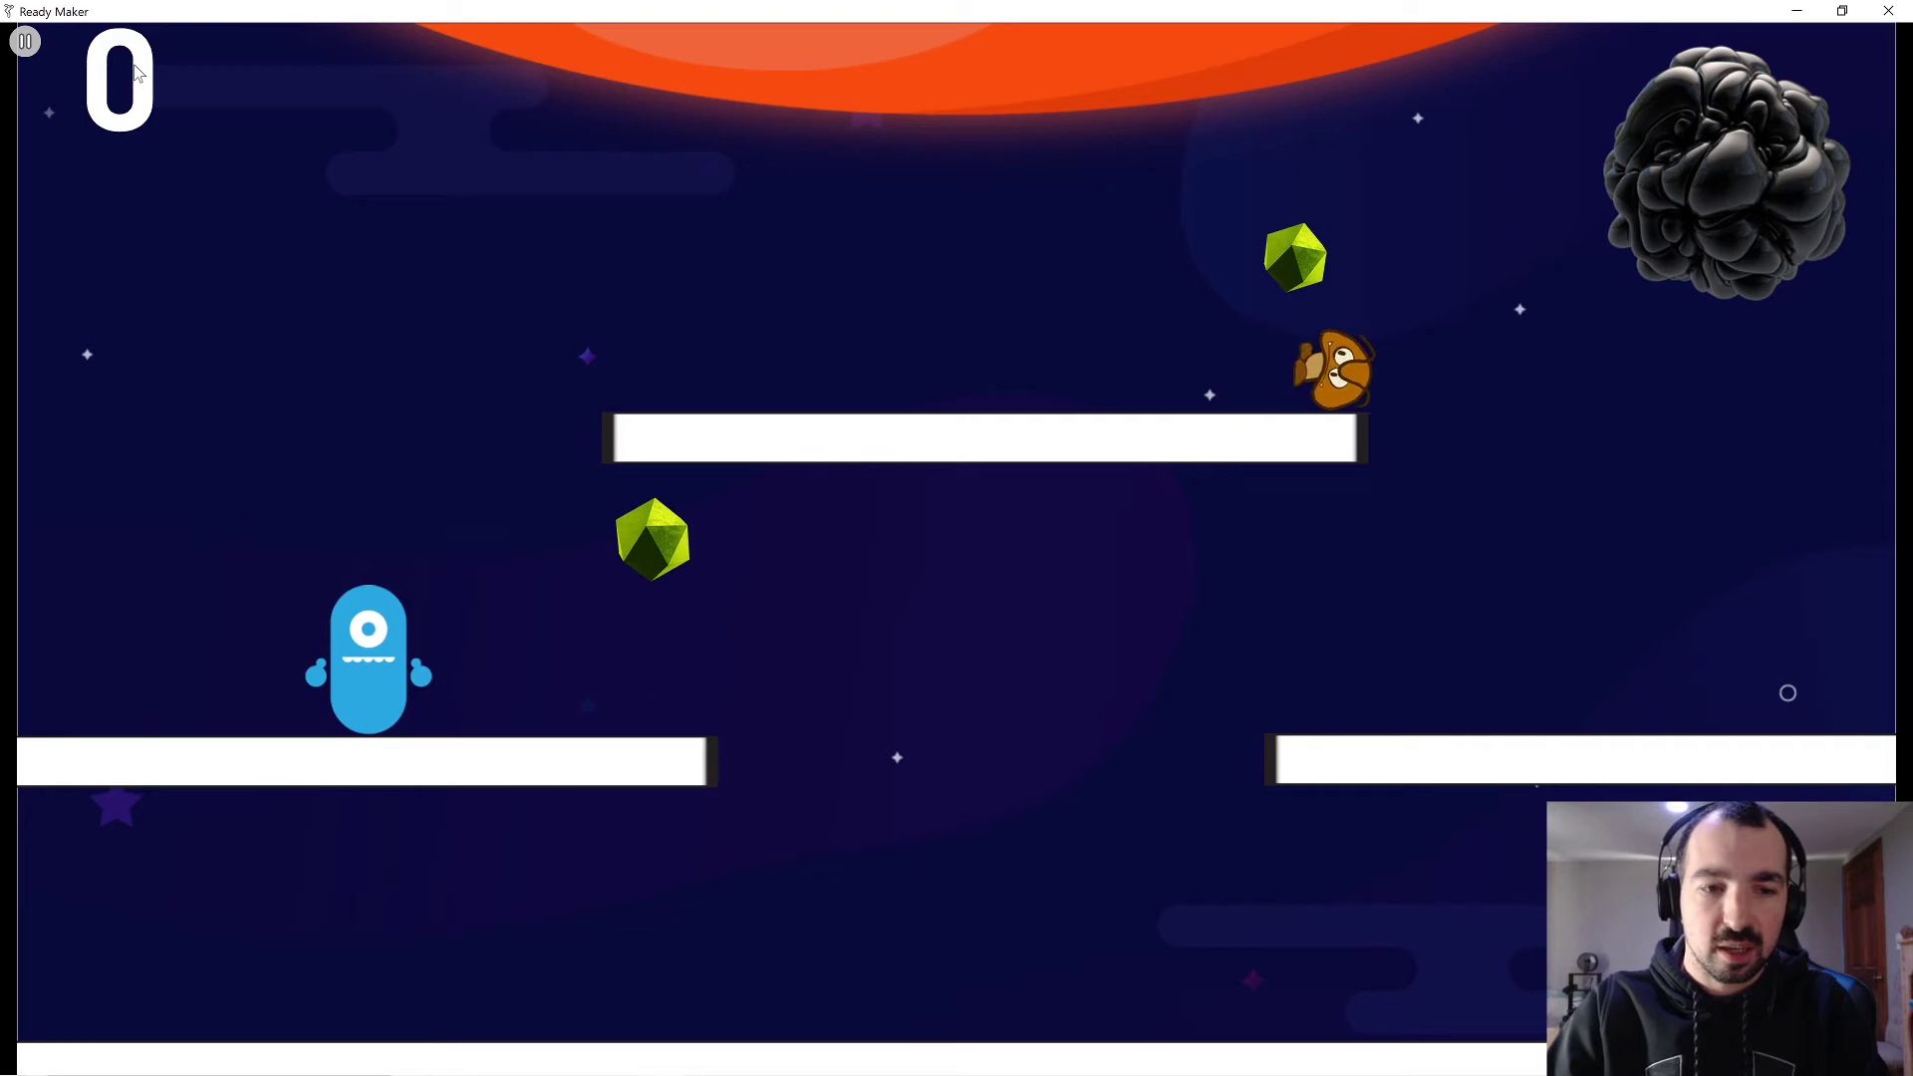
key(Up)
key(Right)
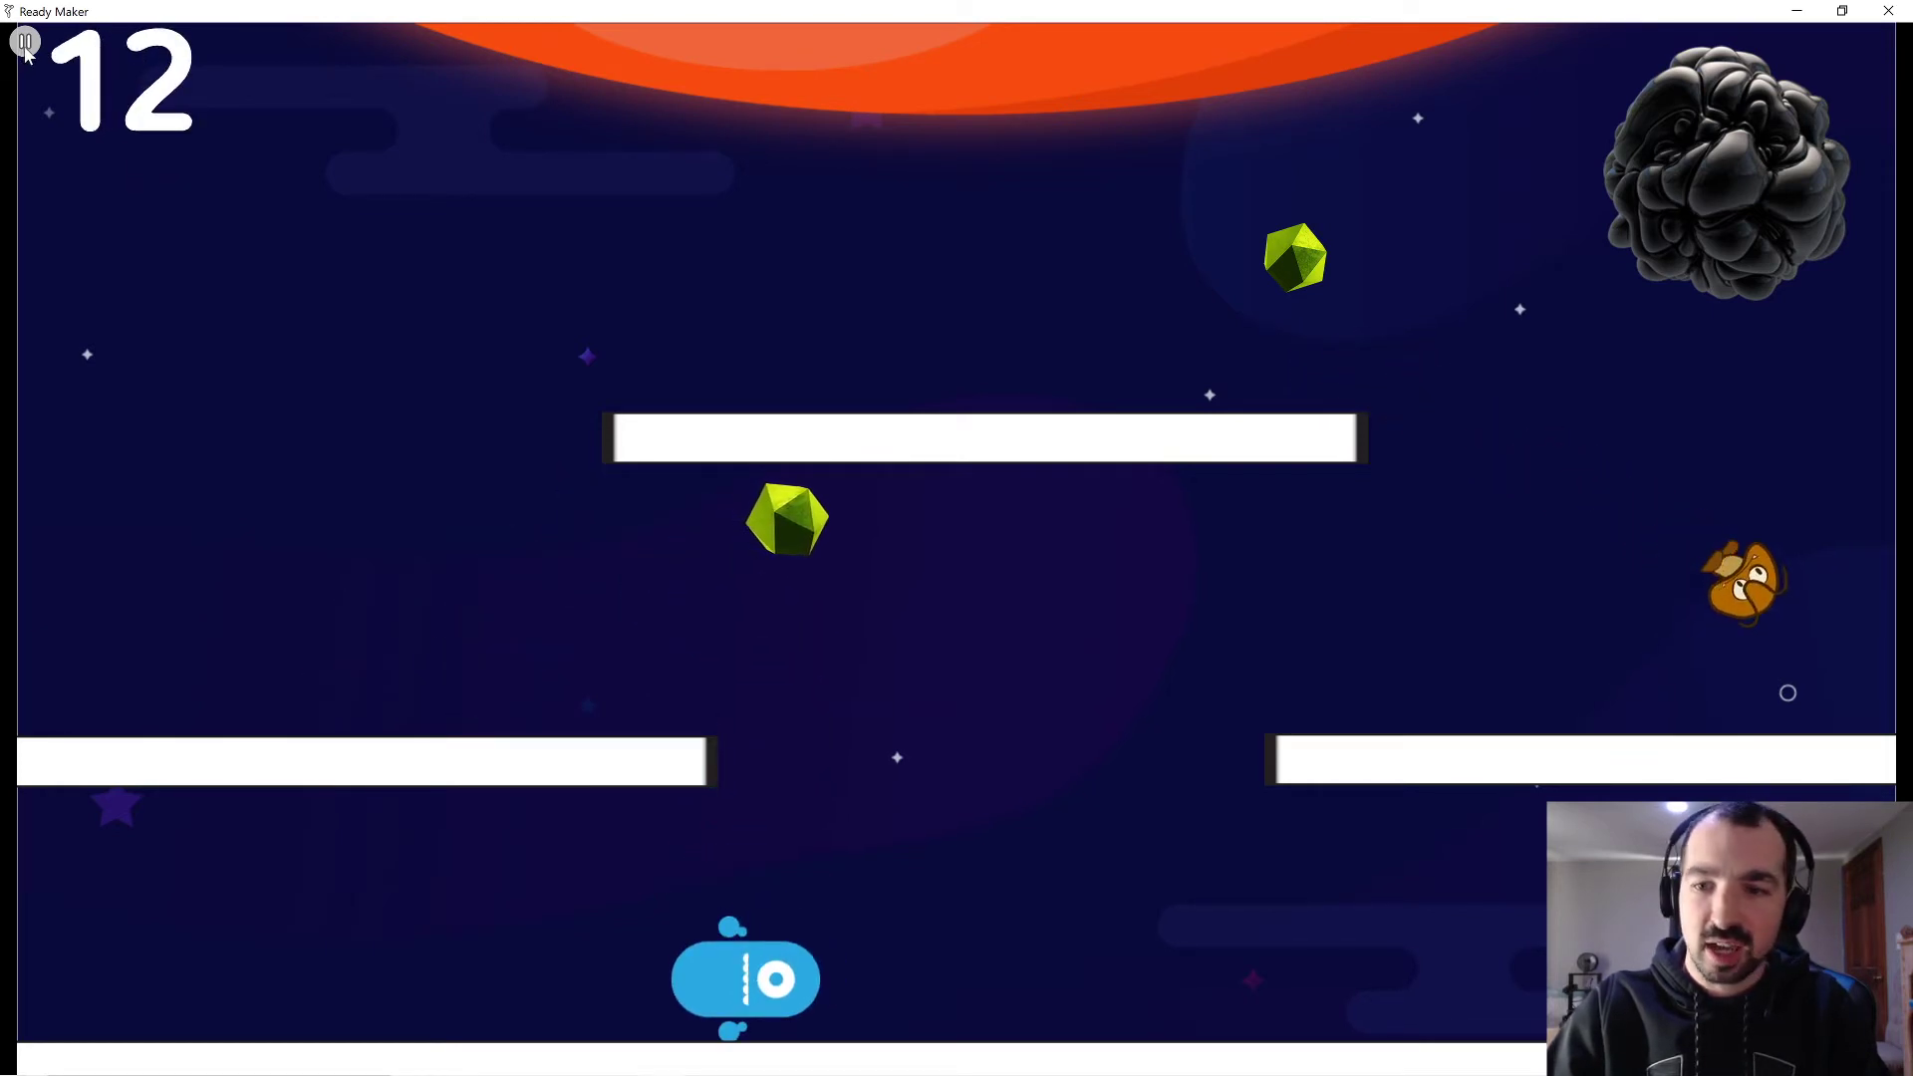
click(22, 41)
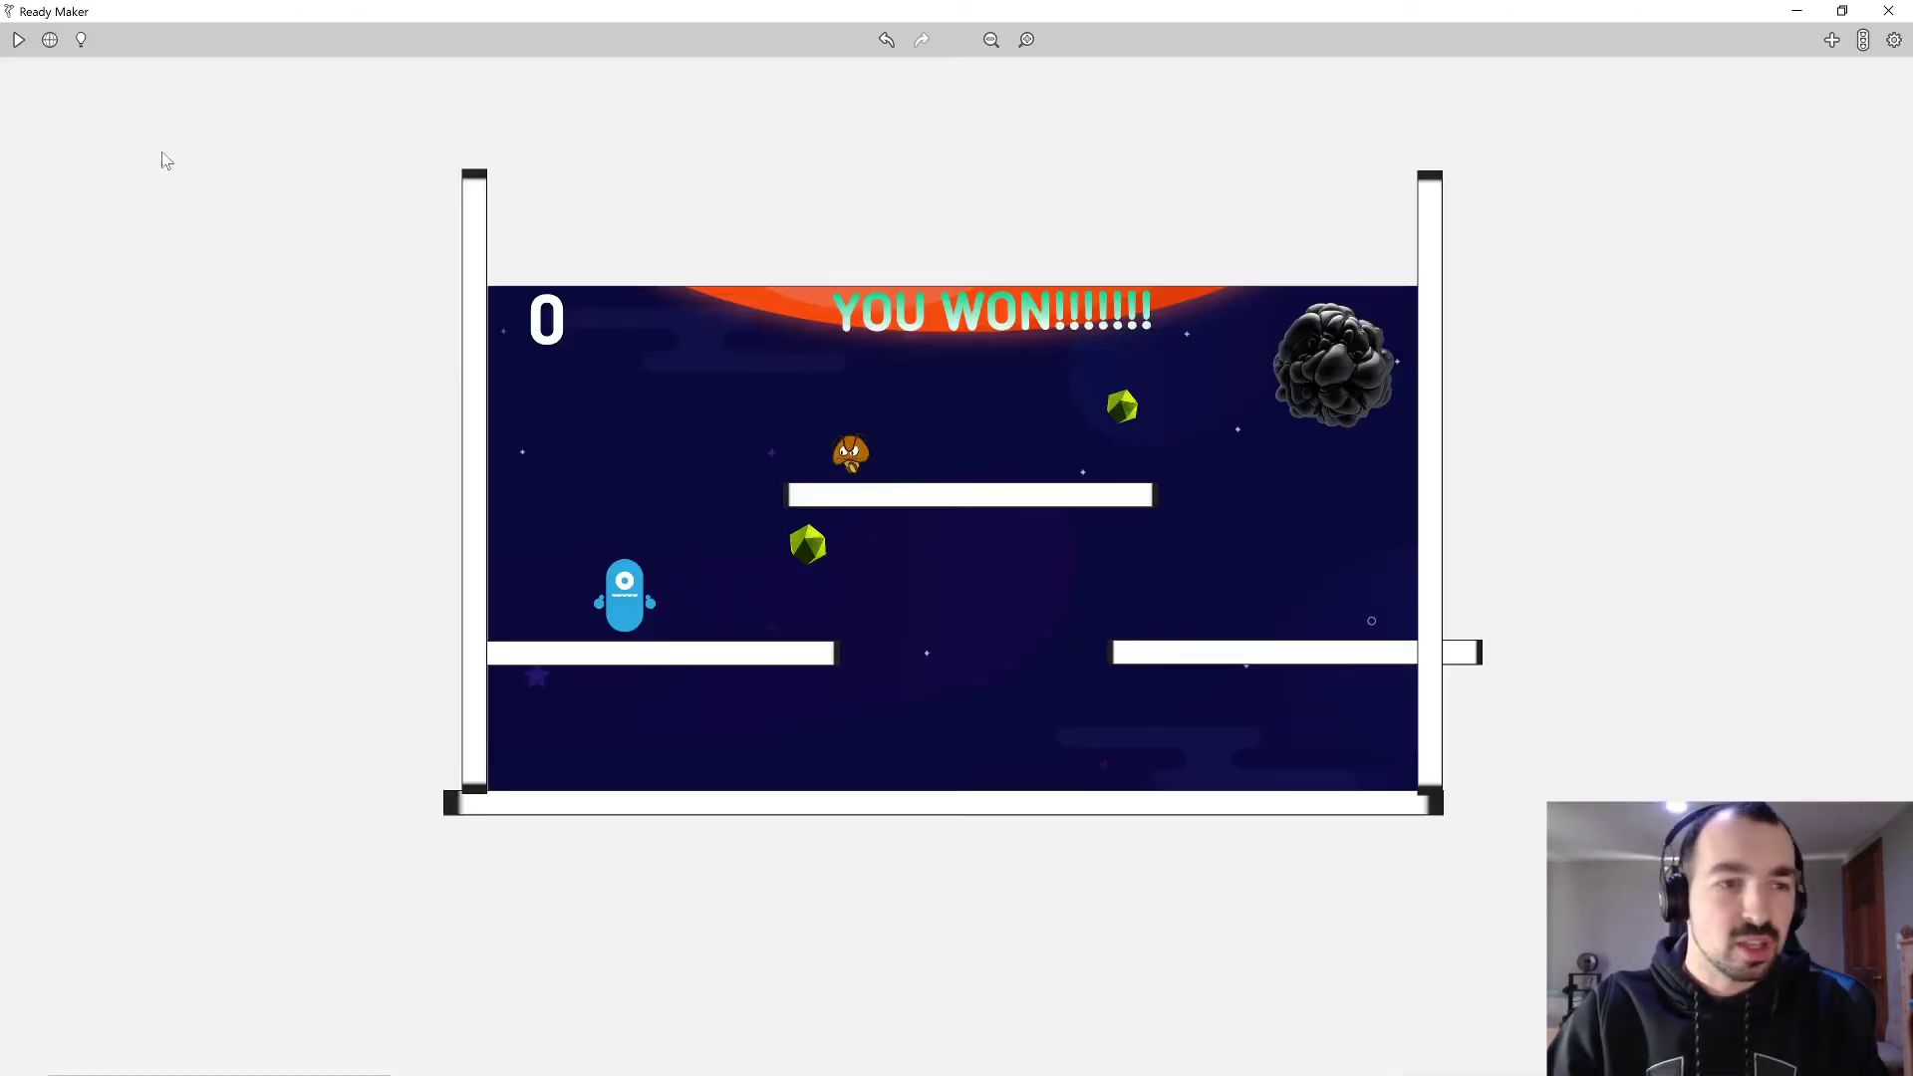
Turn on Lock Rotation in the goomb's physics and test its movement in a game run.
click(856, 458)
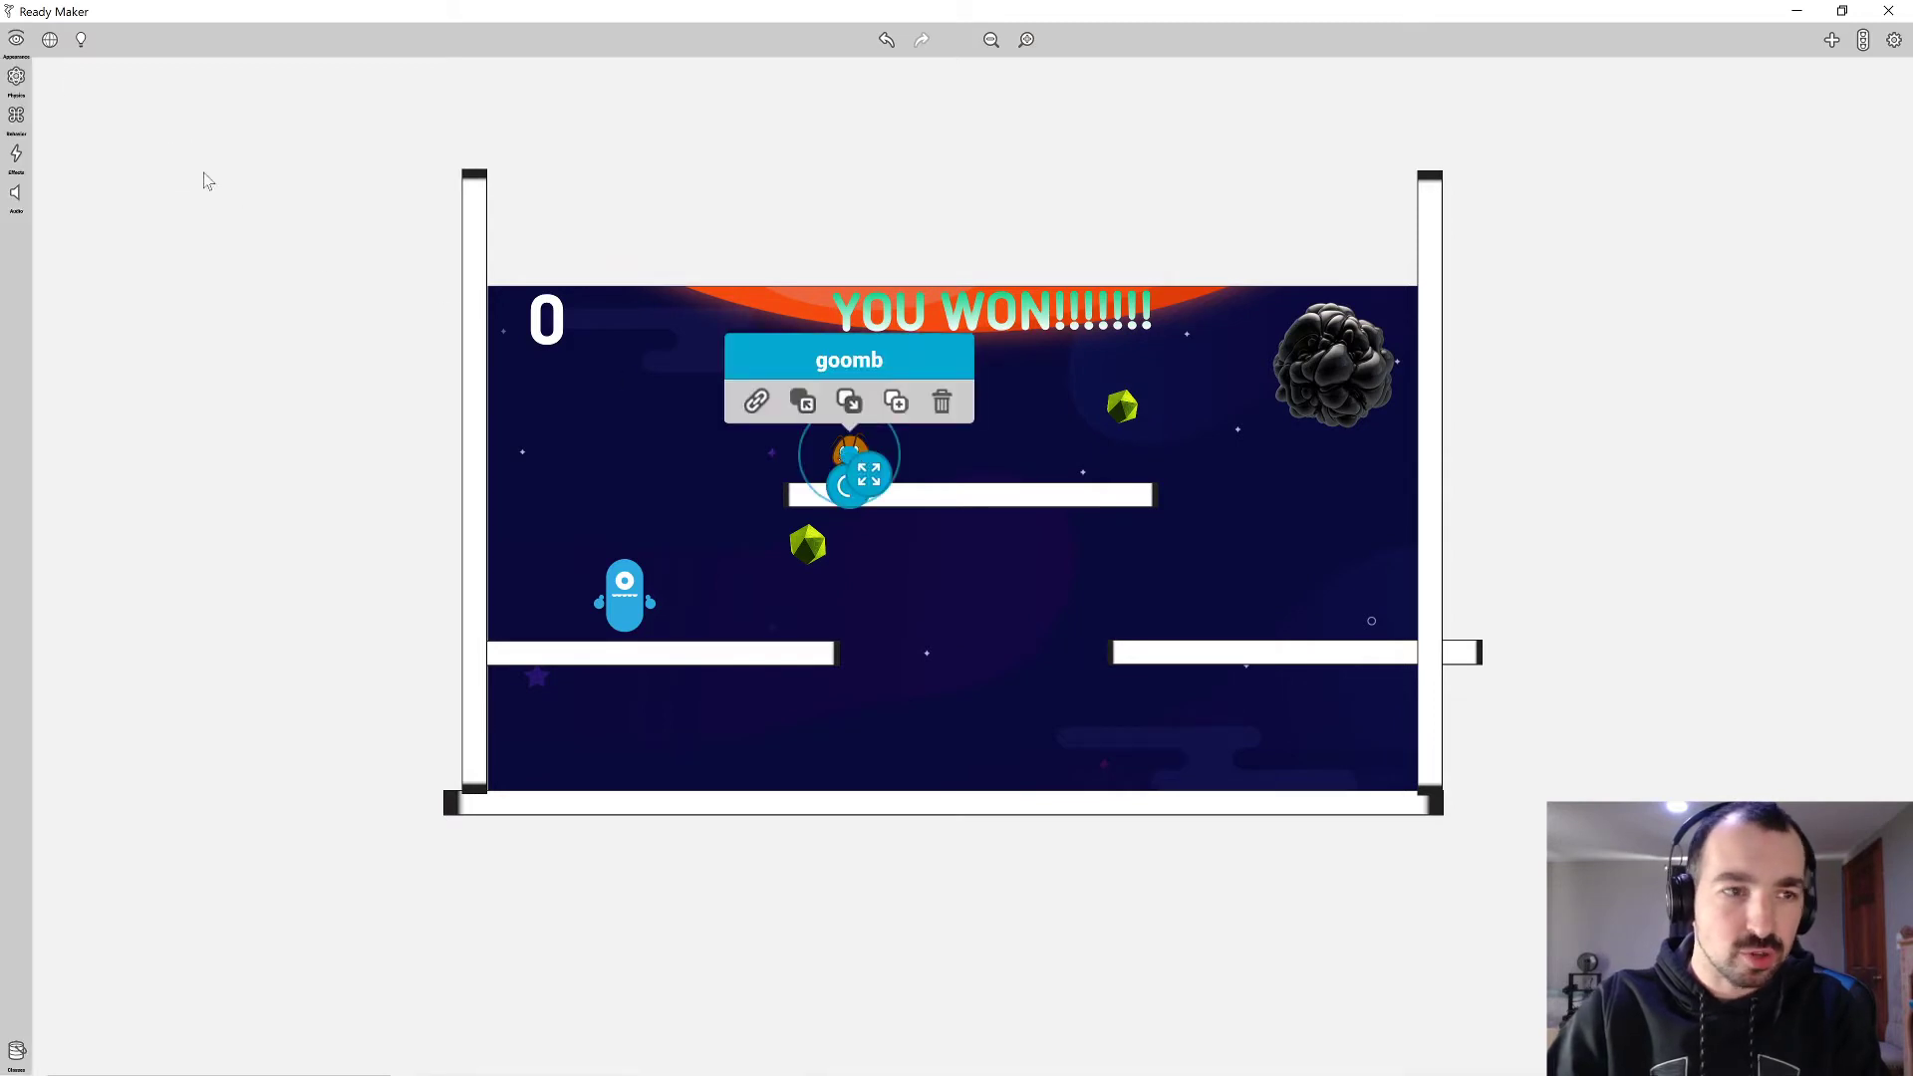
click(24, 48)
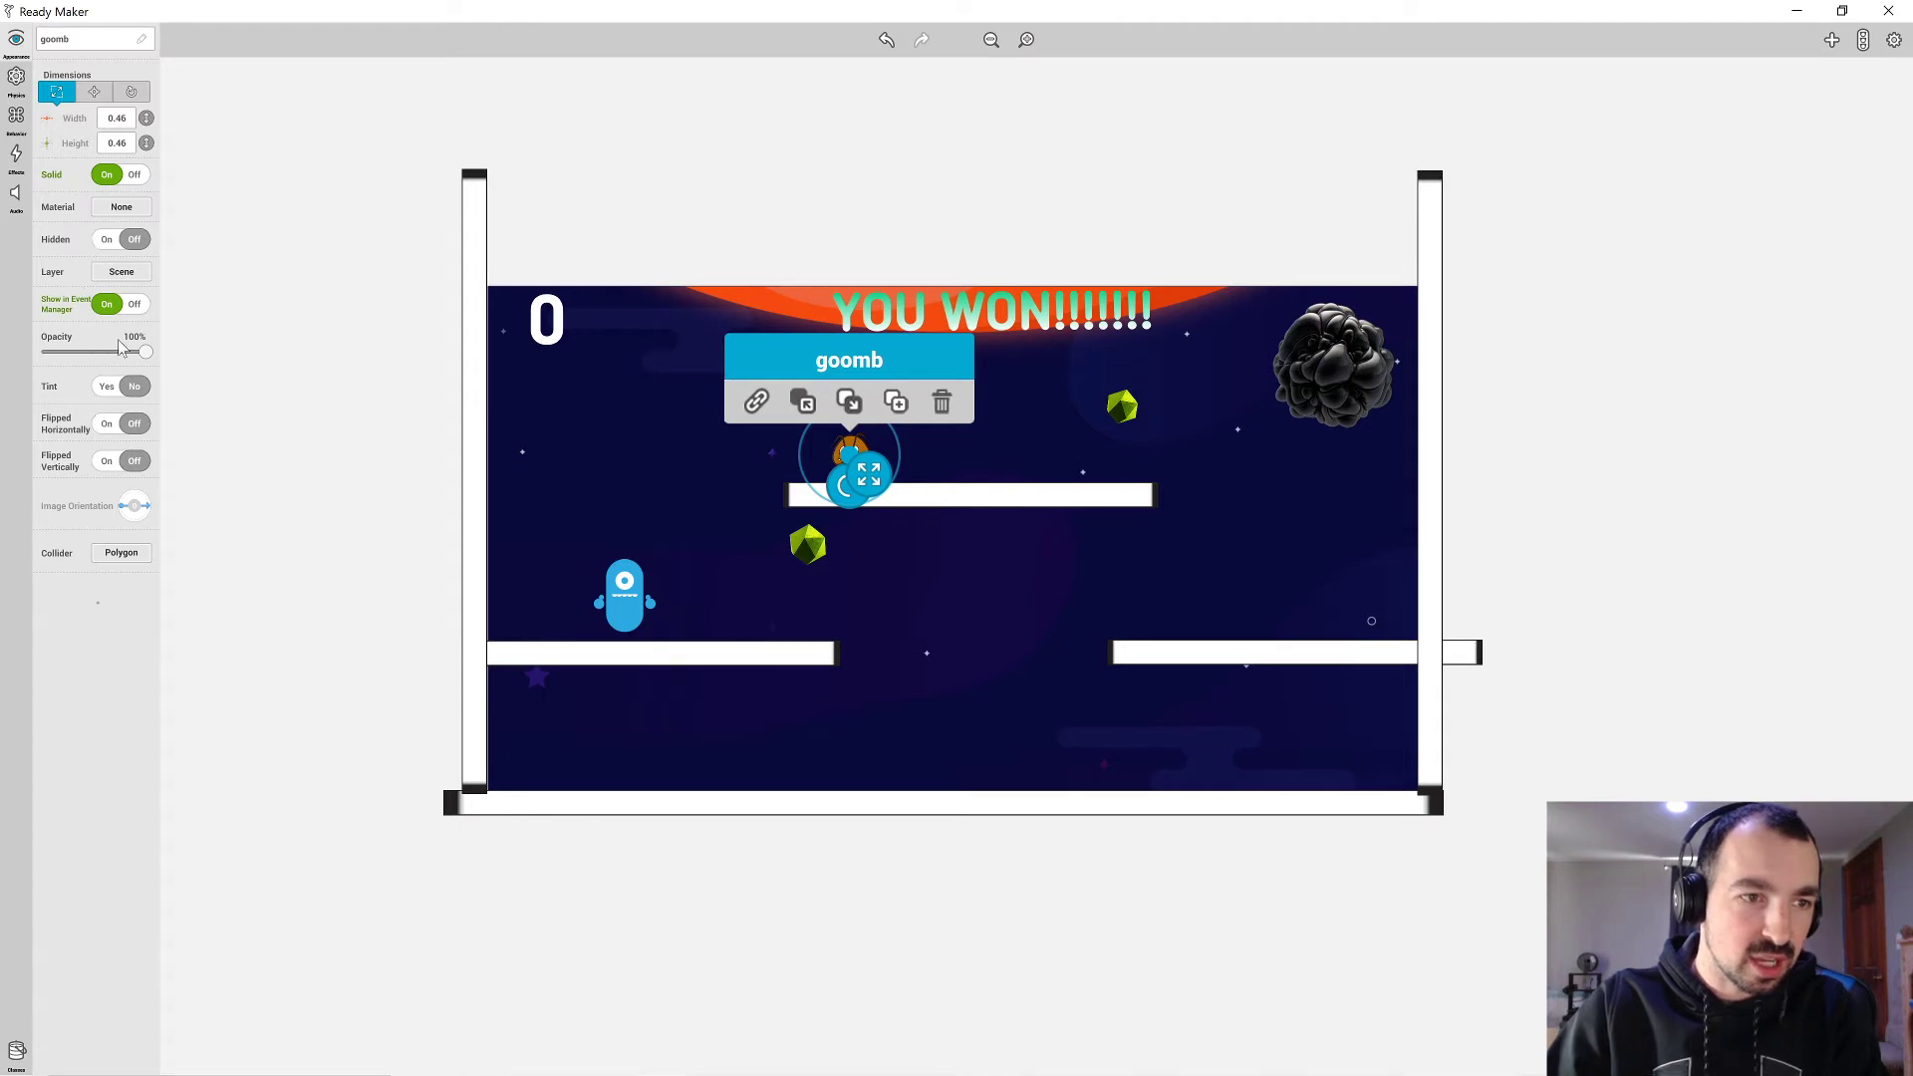
click(16, 78)
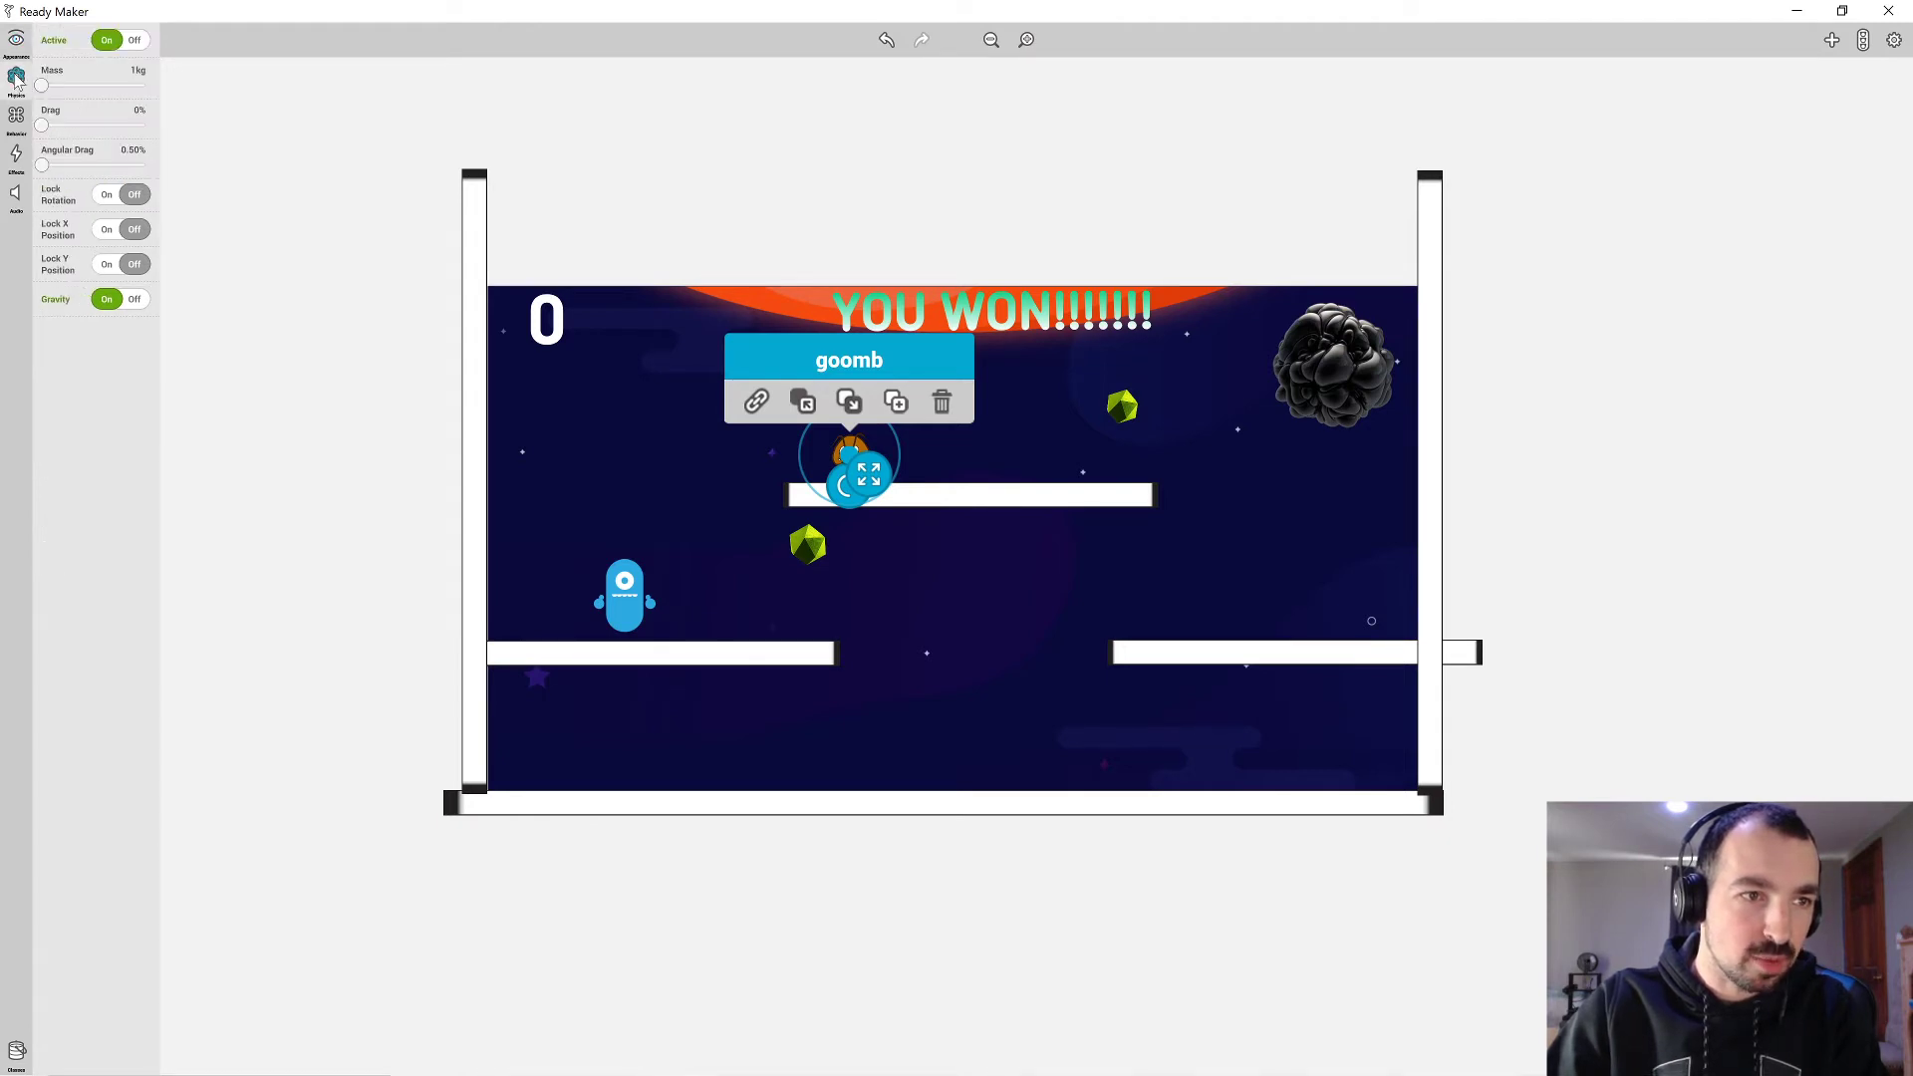
click(124, 198)
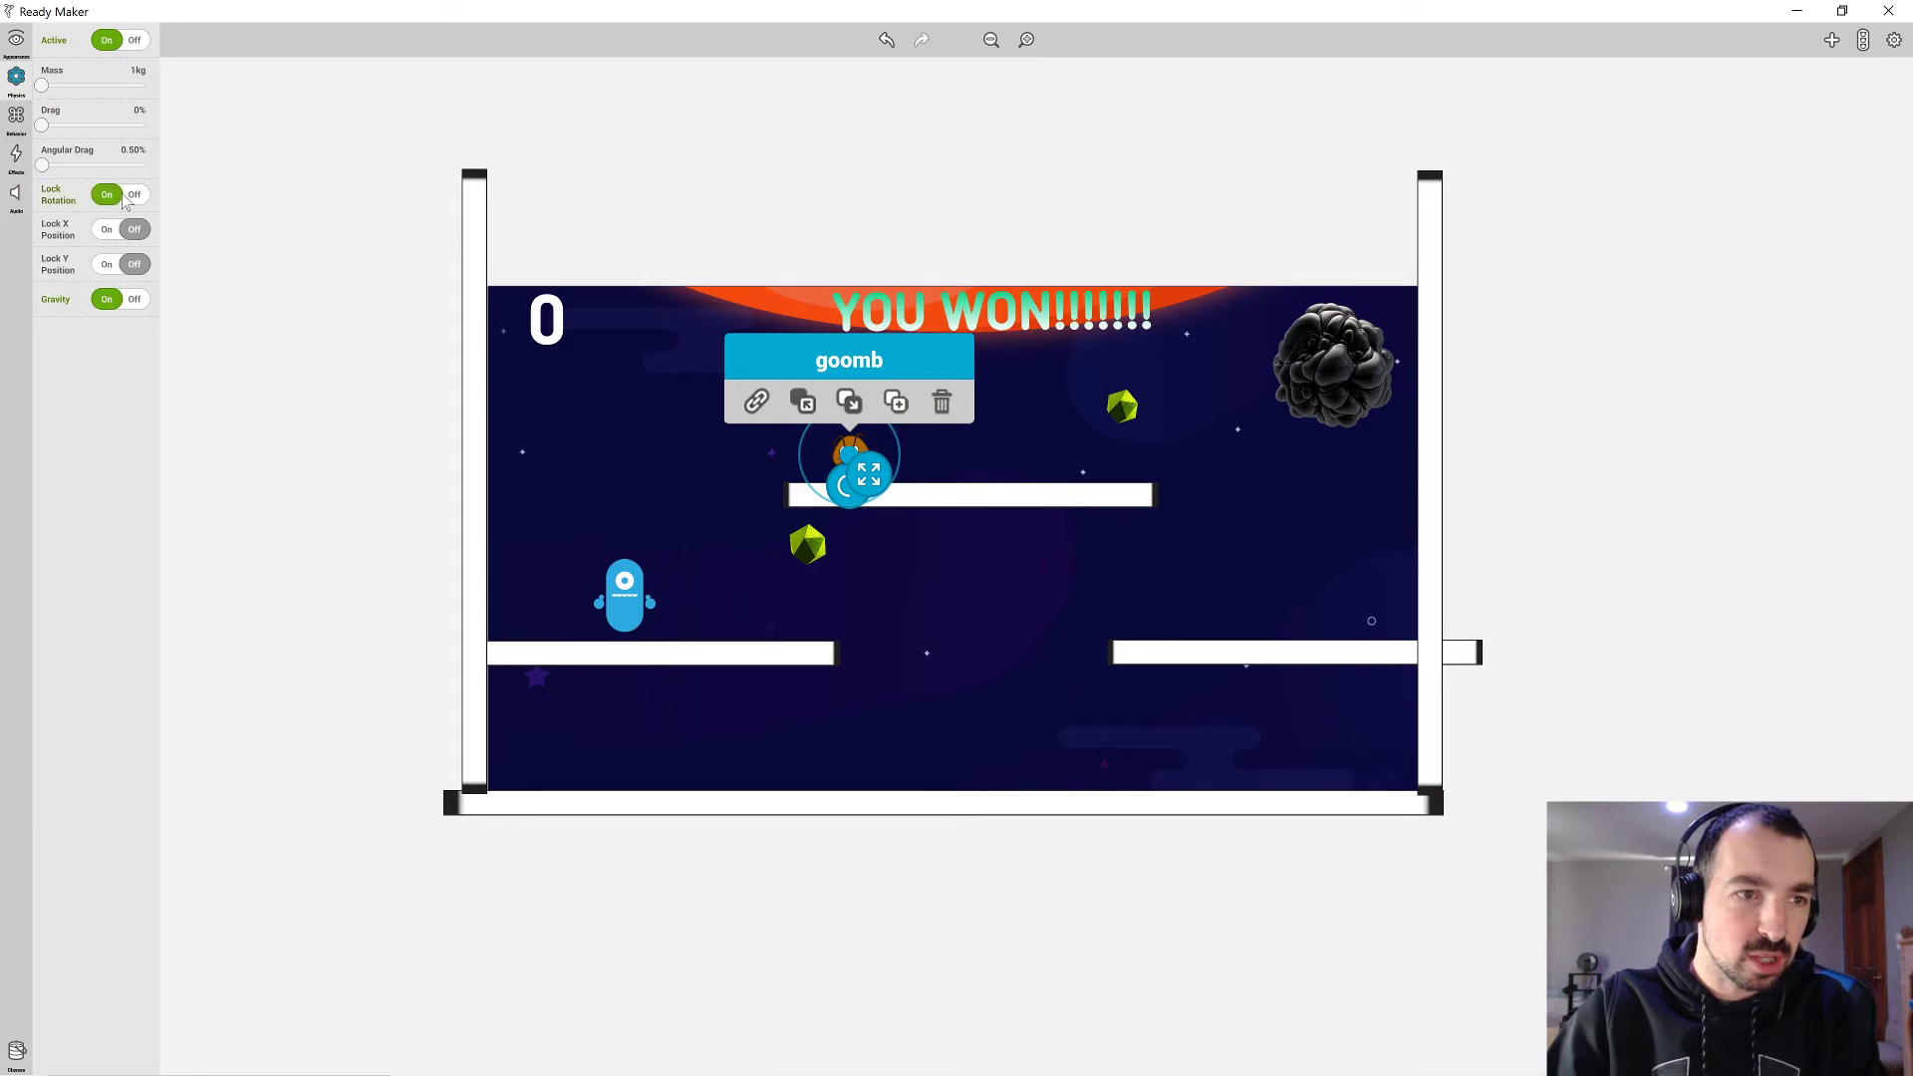
click(338, 118)
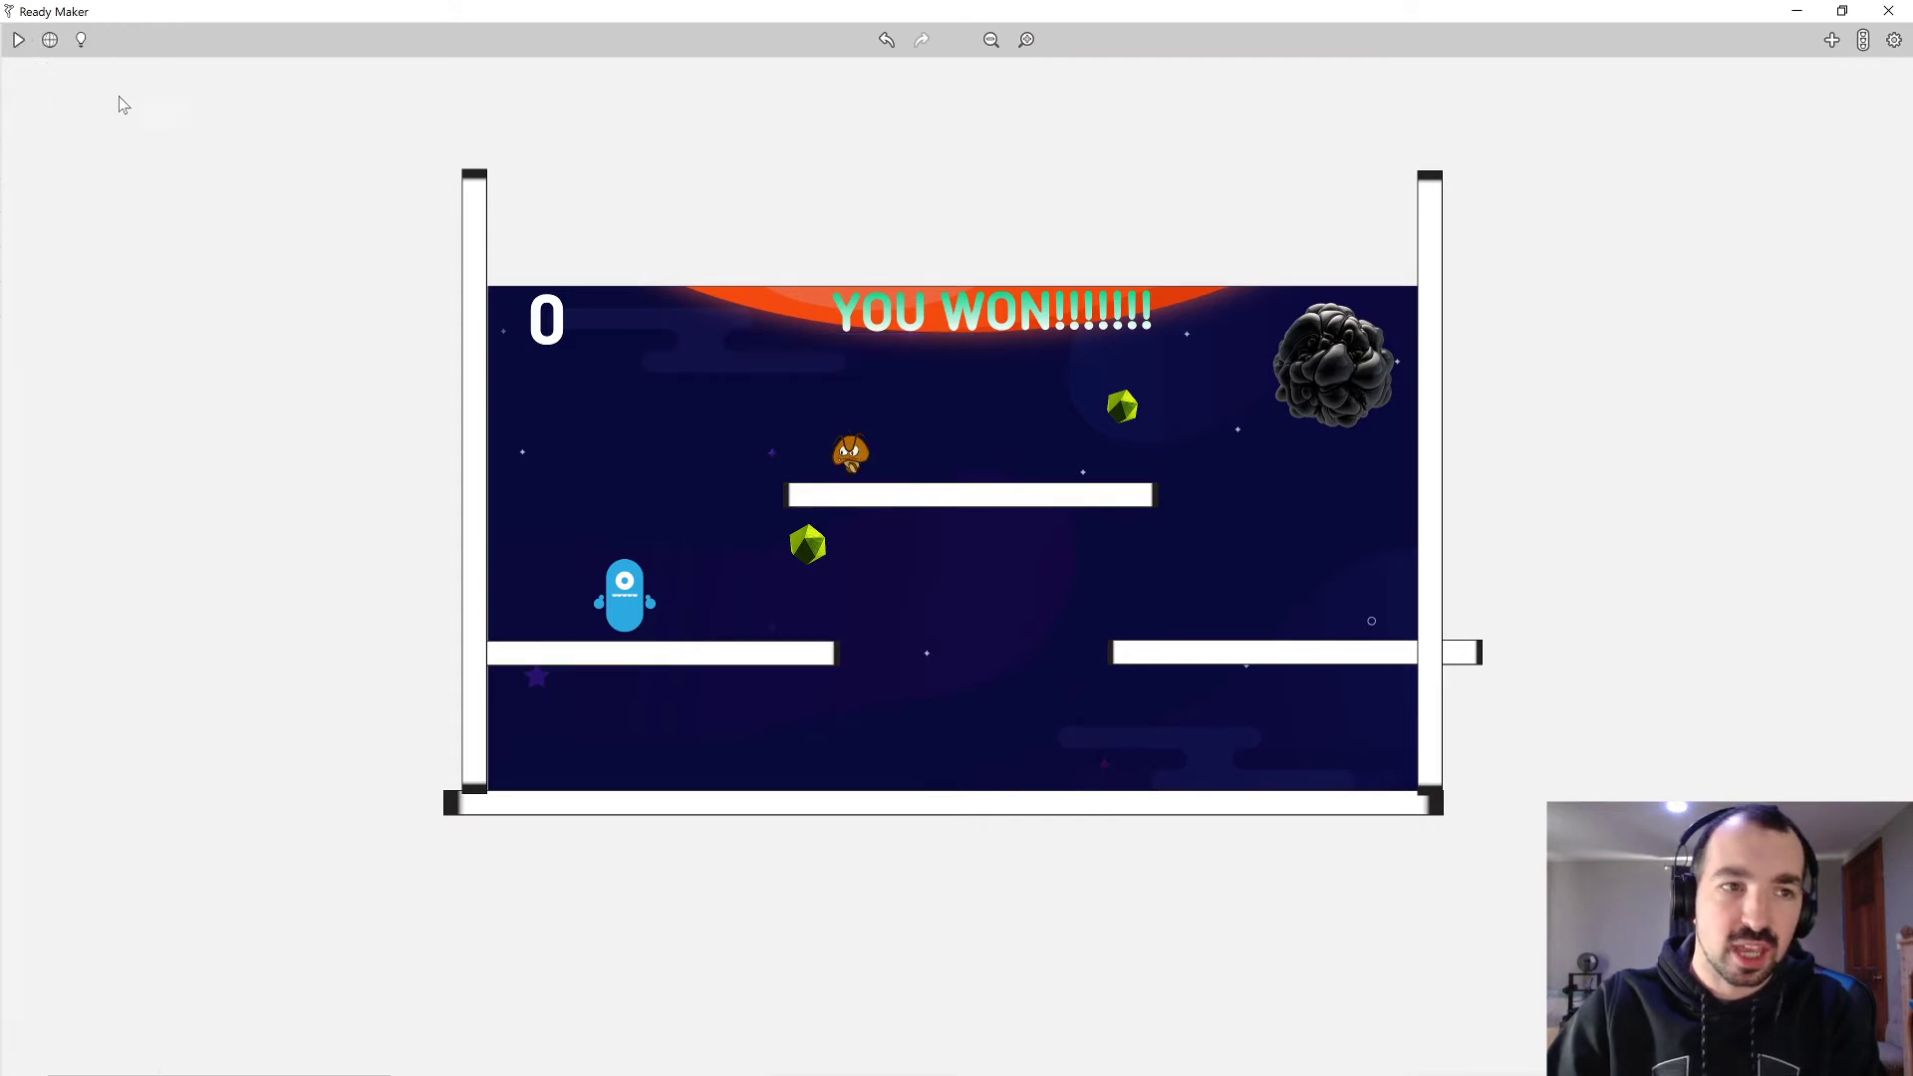
click(18, 40)
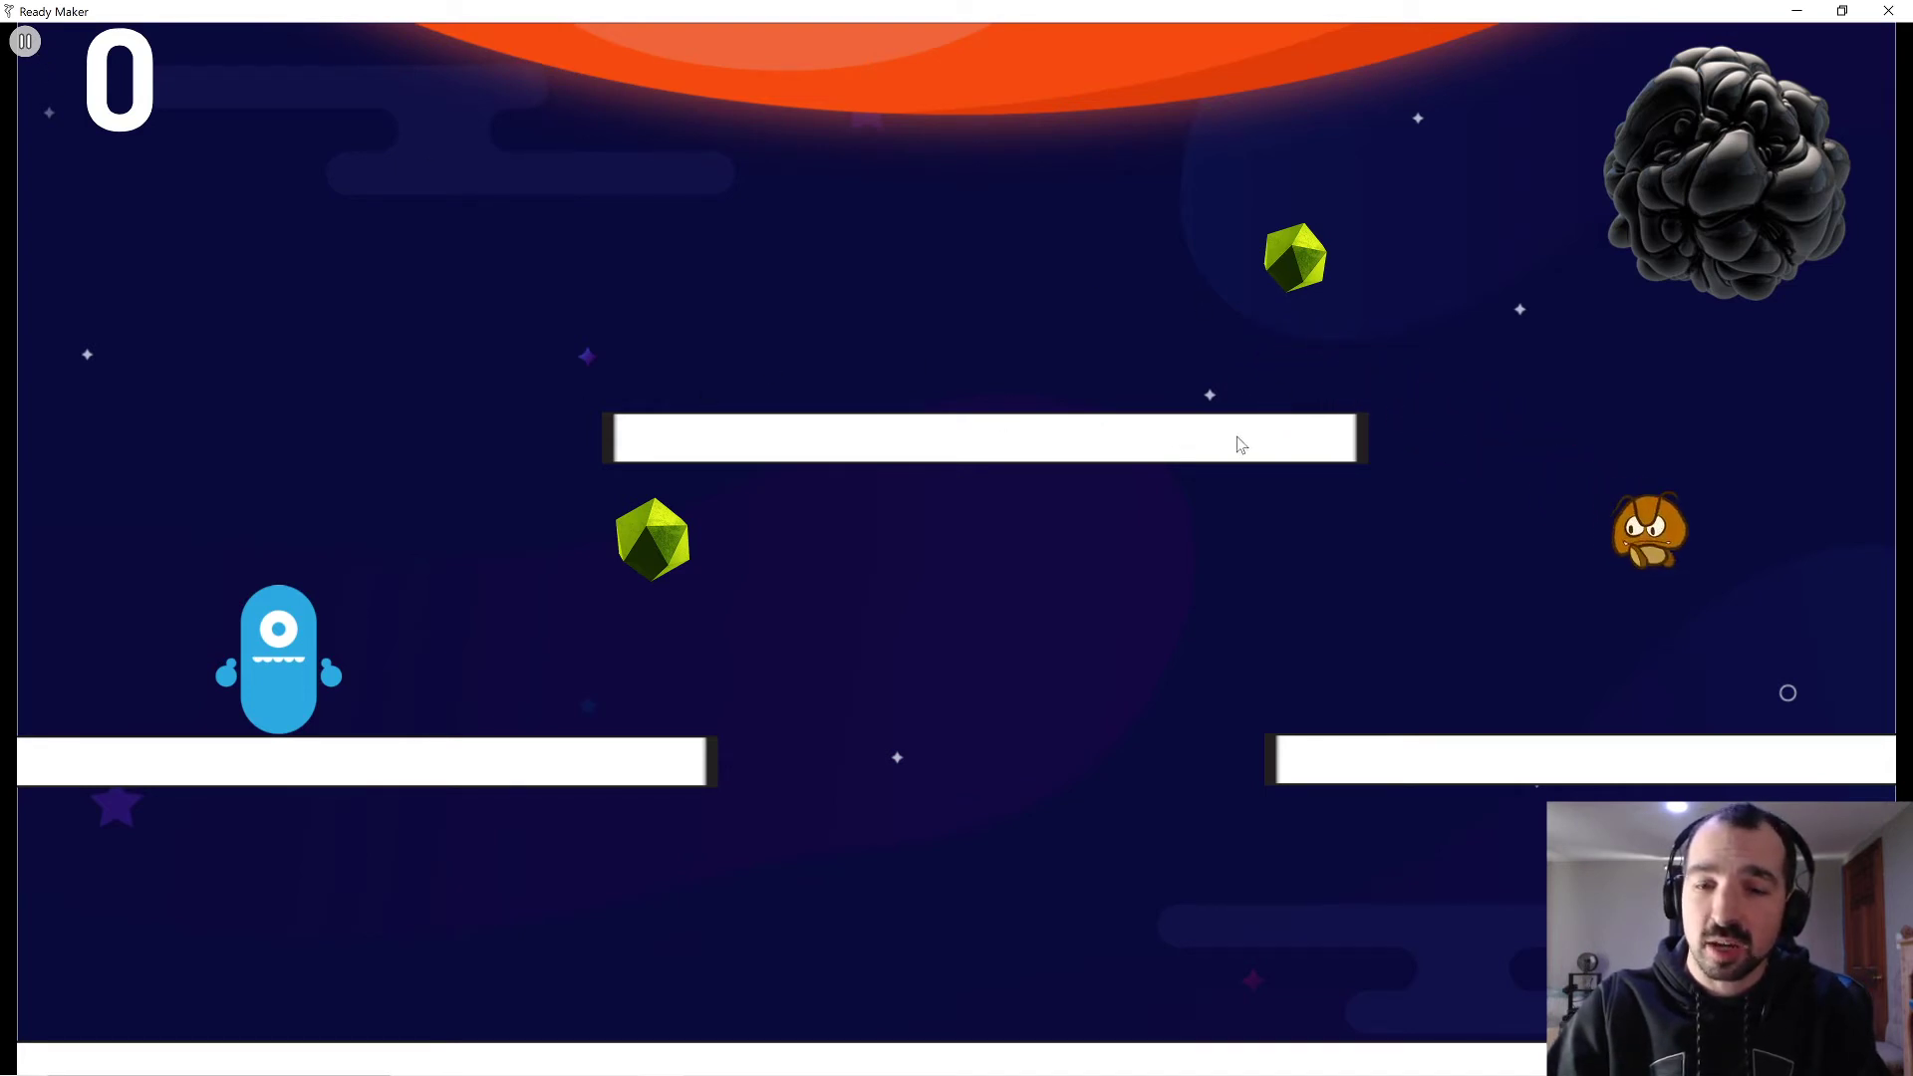
click(25, 41)
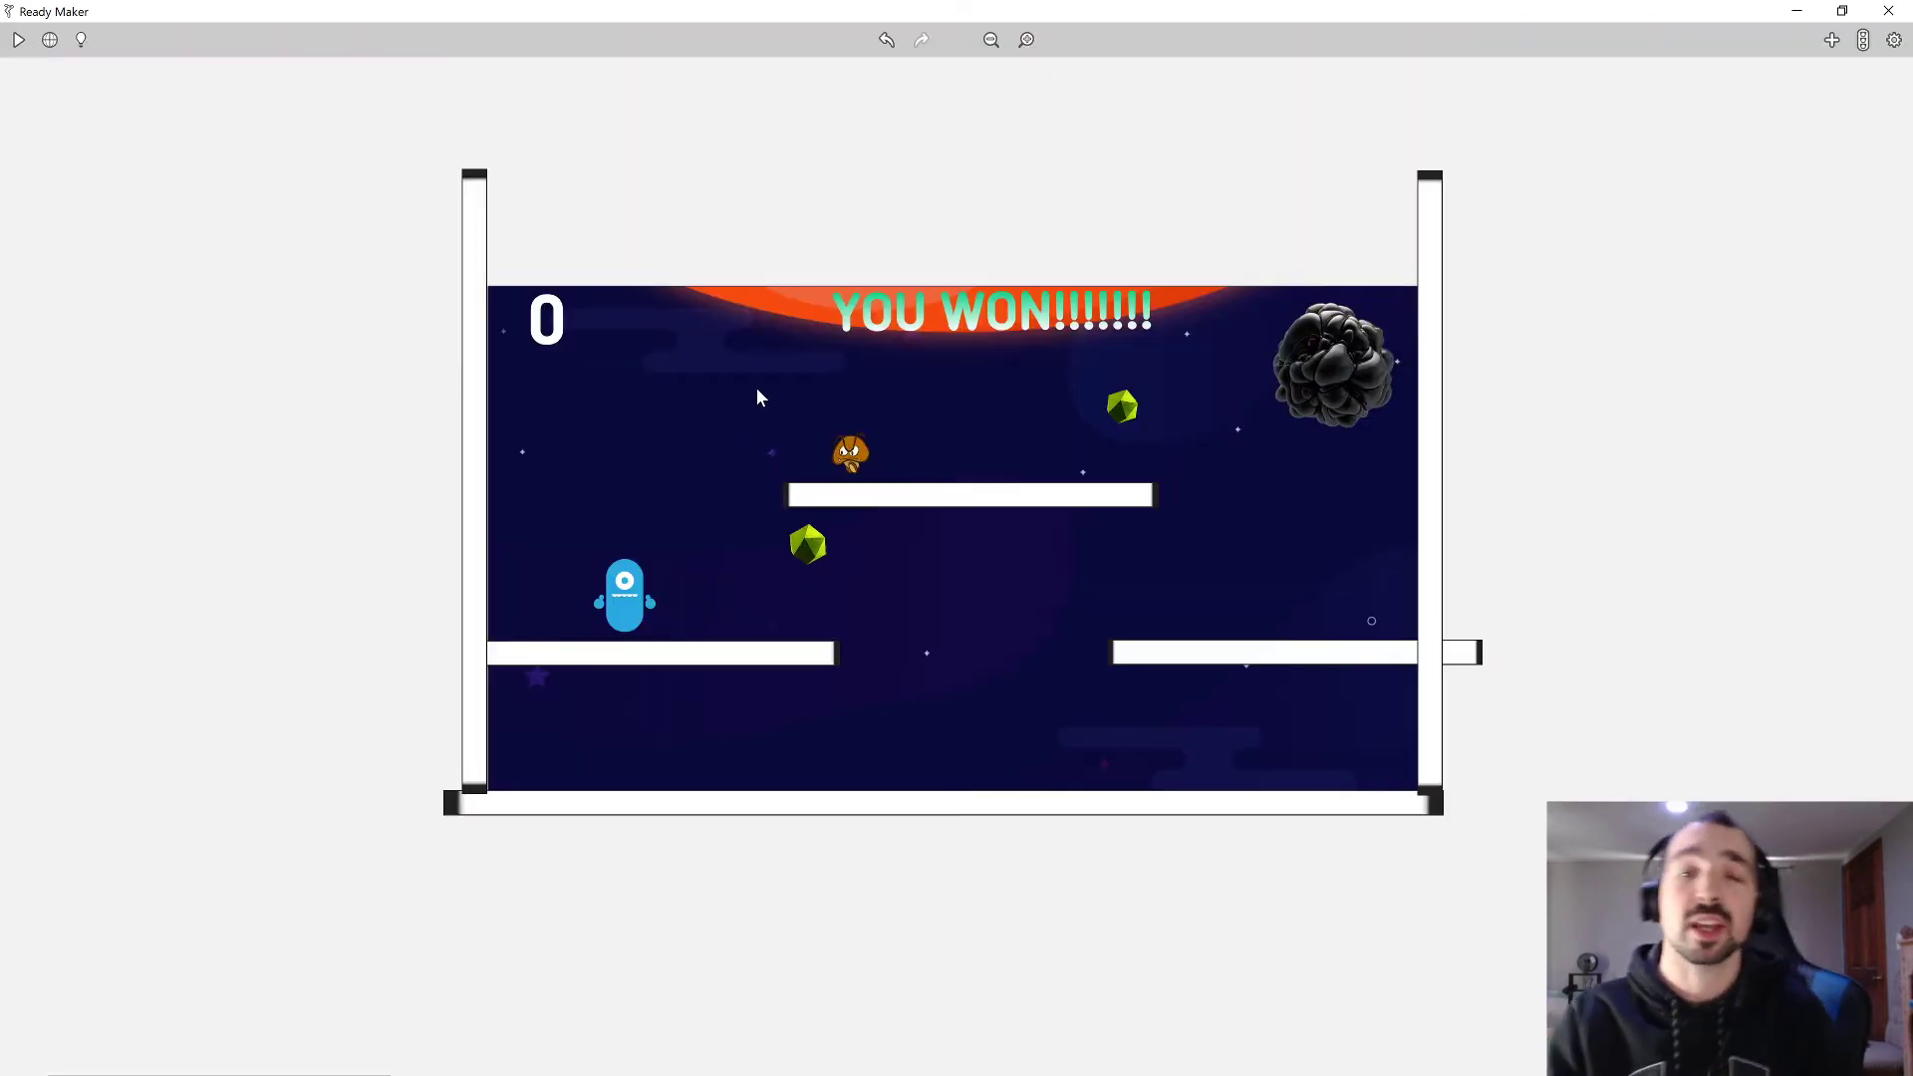
Open the event list and collapse every event from Move Player Left through Event #7.
click(1863, 41)
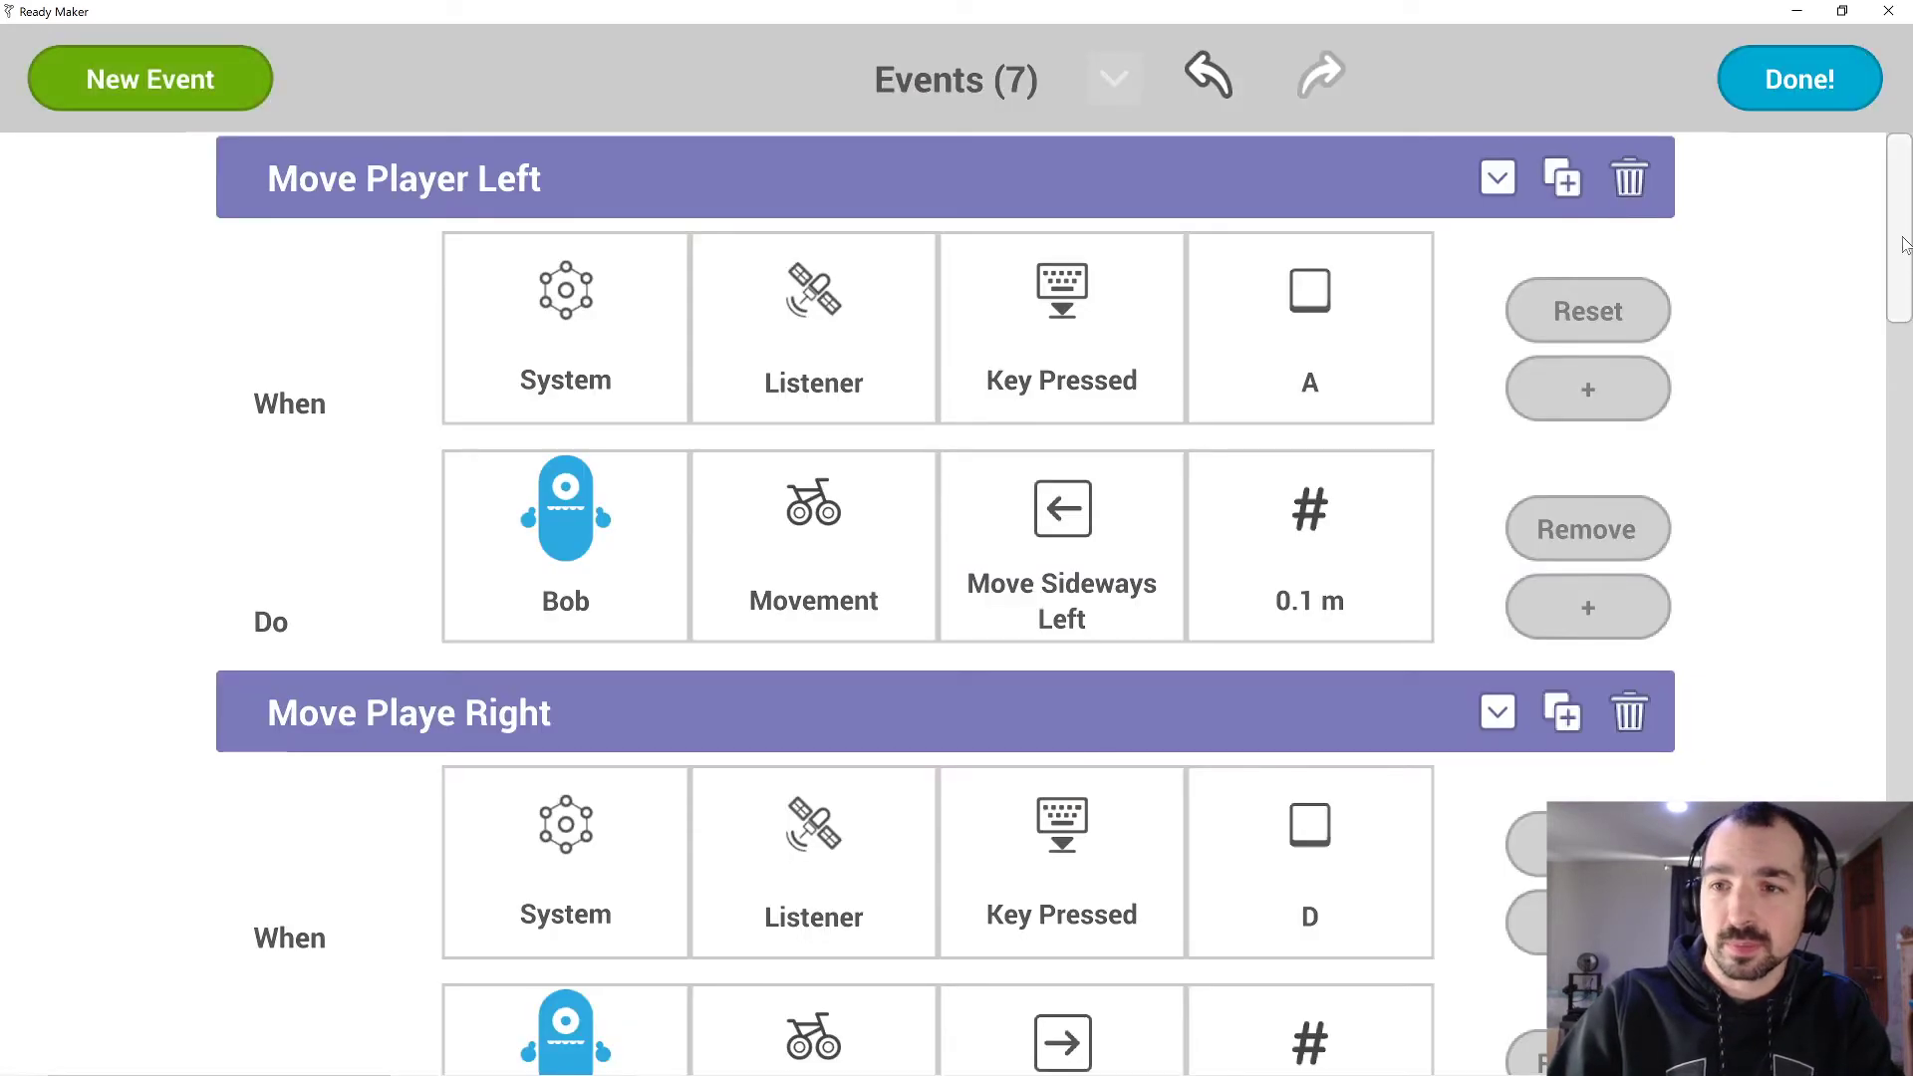
drag(1903, 231, 1855, 162)
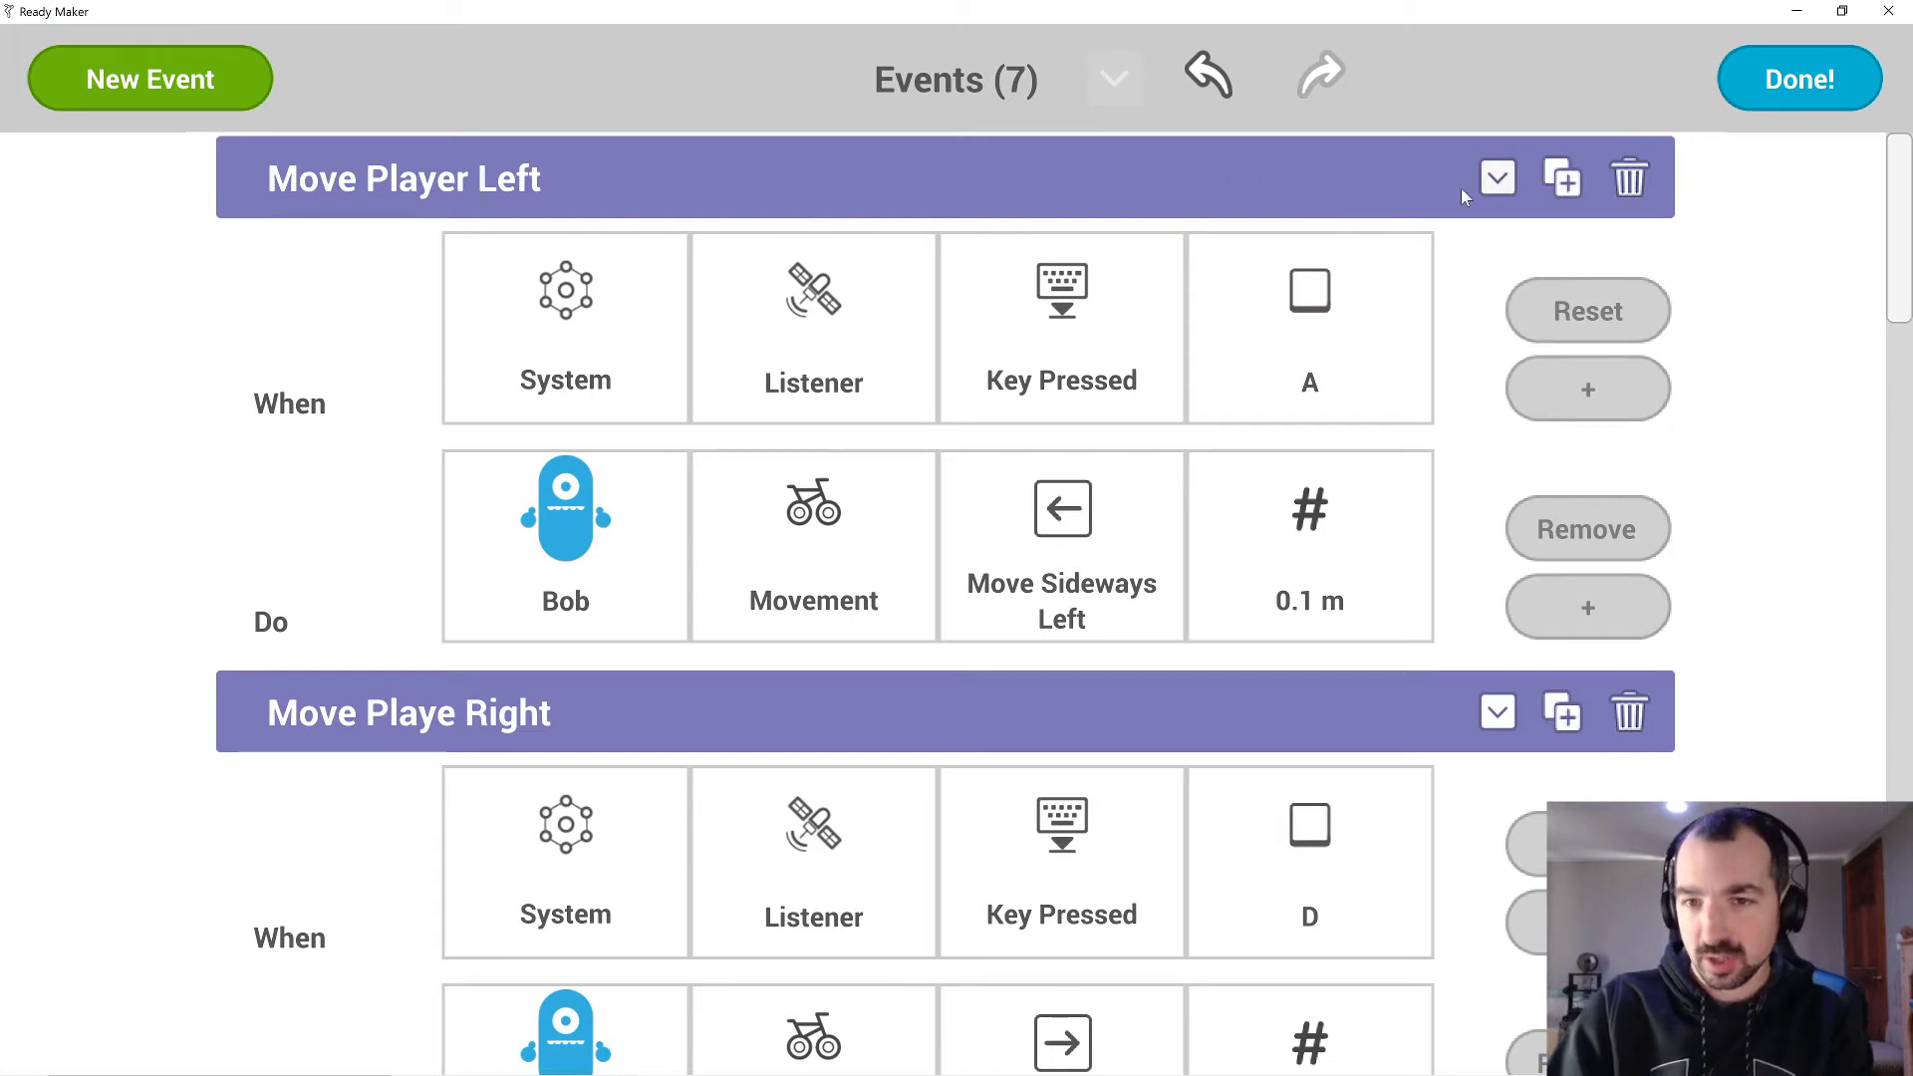
click(1497, 179)
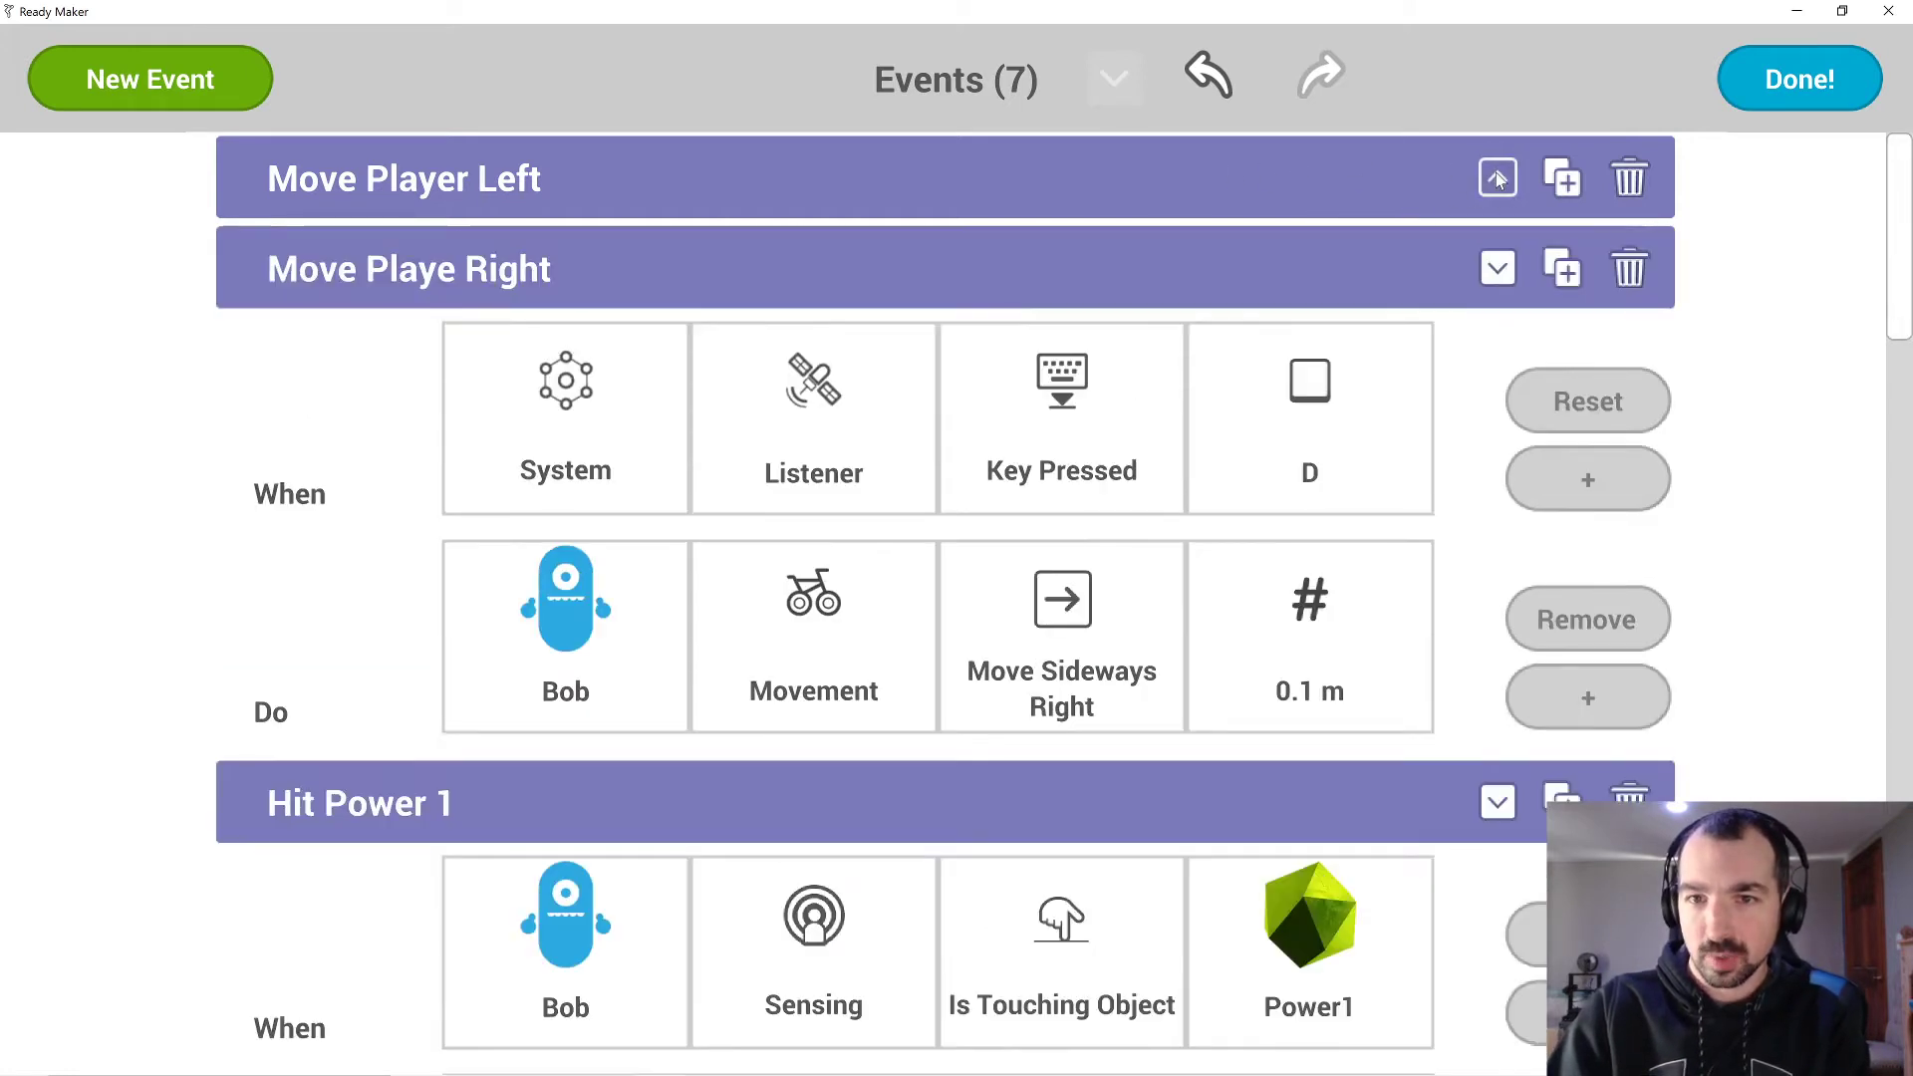
click(1499, 269)
click(1500, 361)
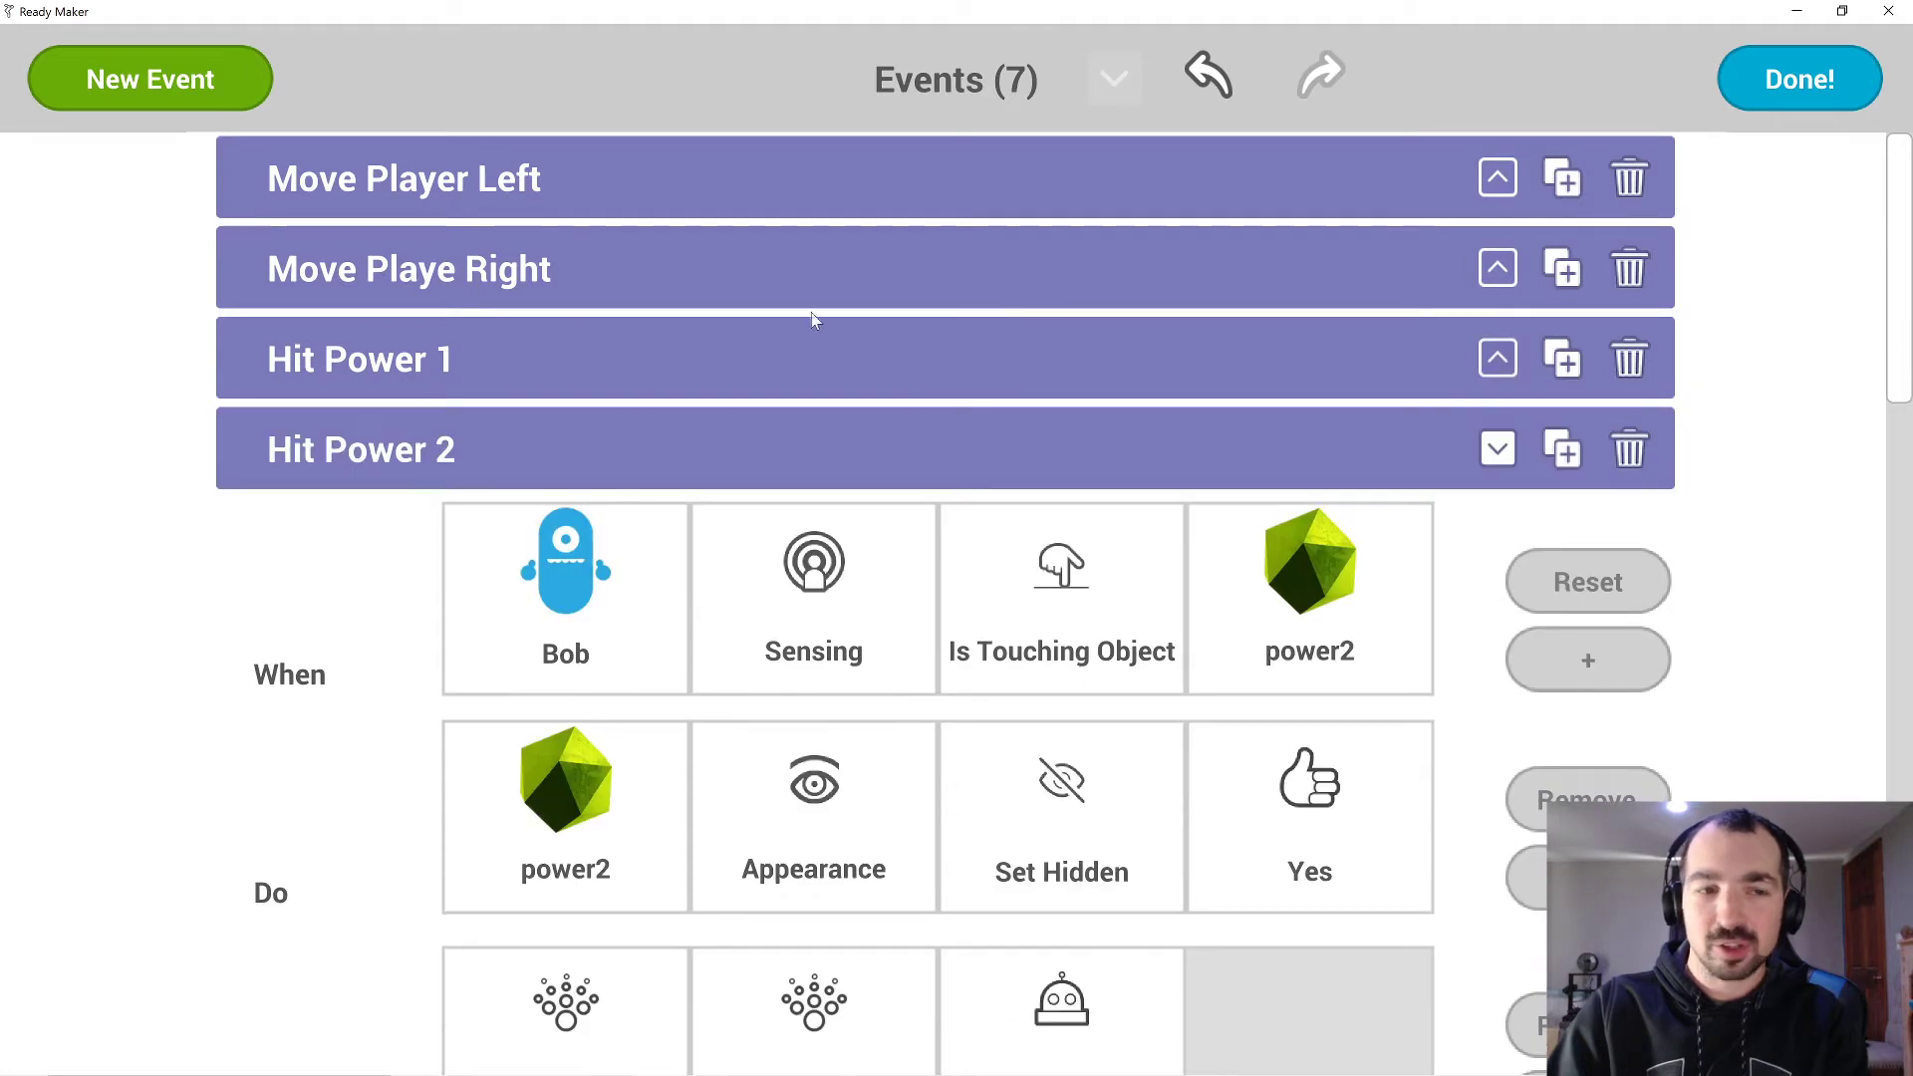
click(1497, 460)
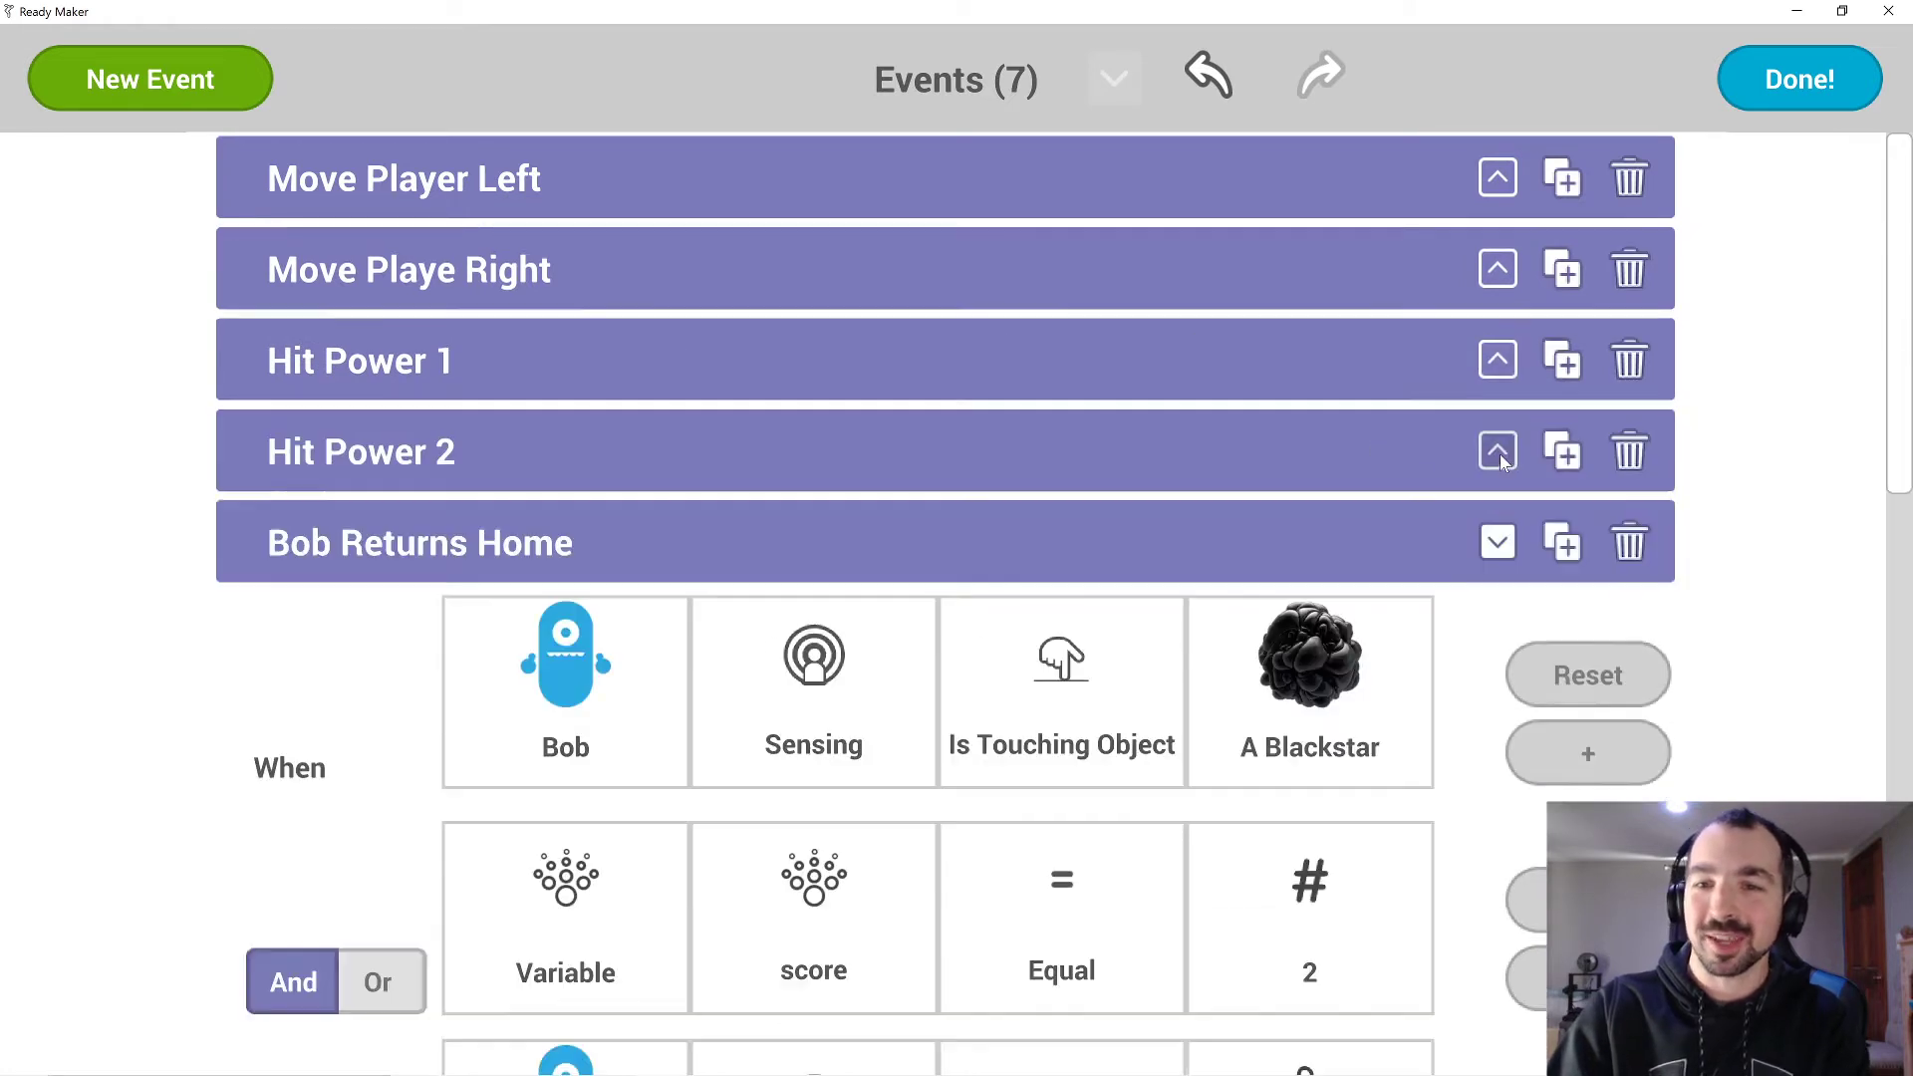
click(1493, 543)
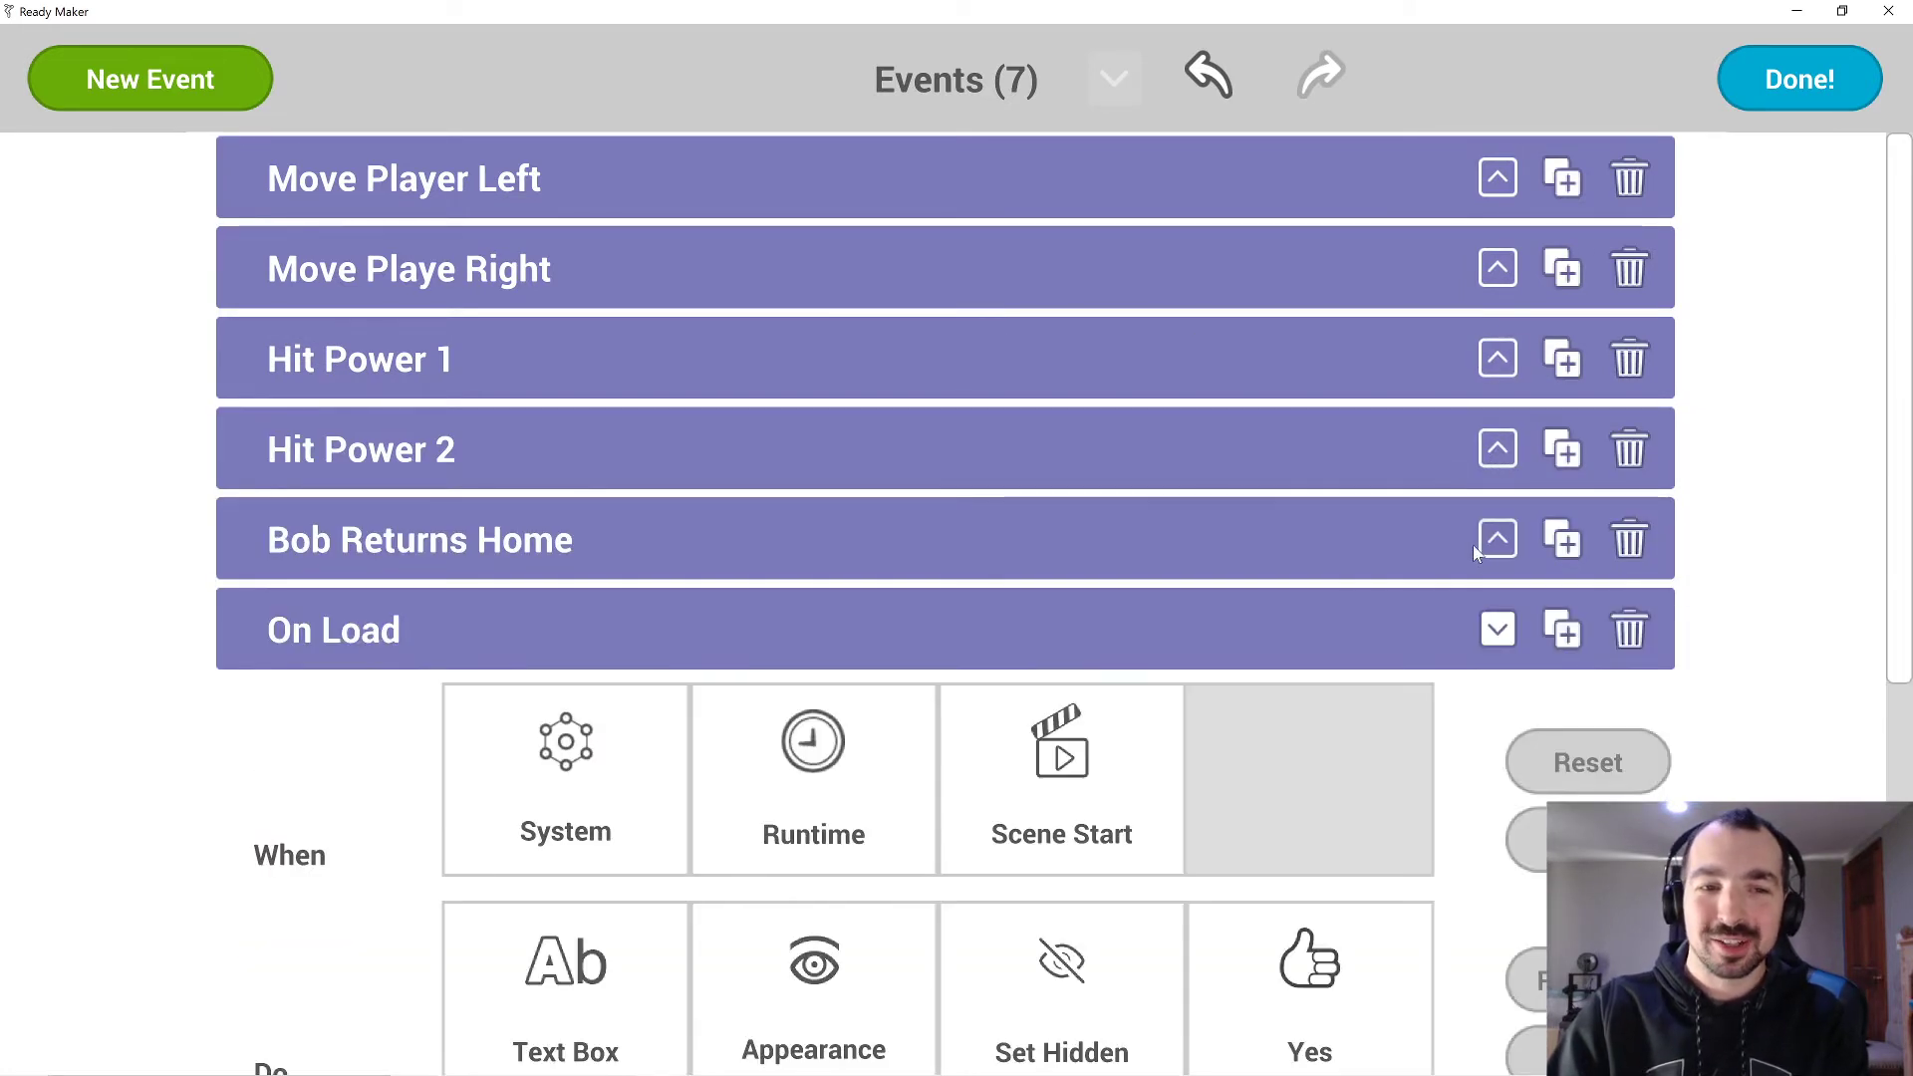
click(1499, 630)
click(1499, 718)
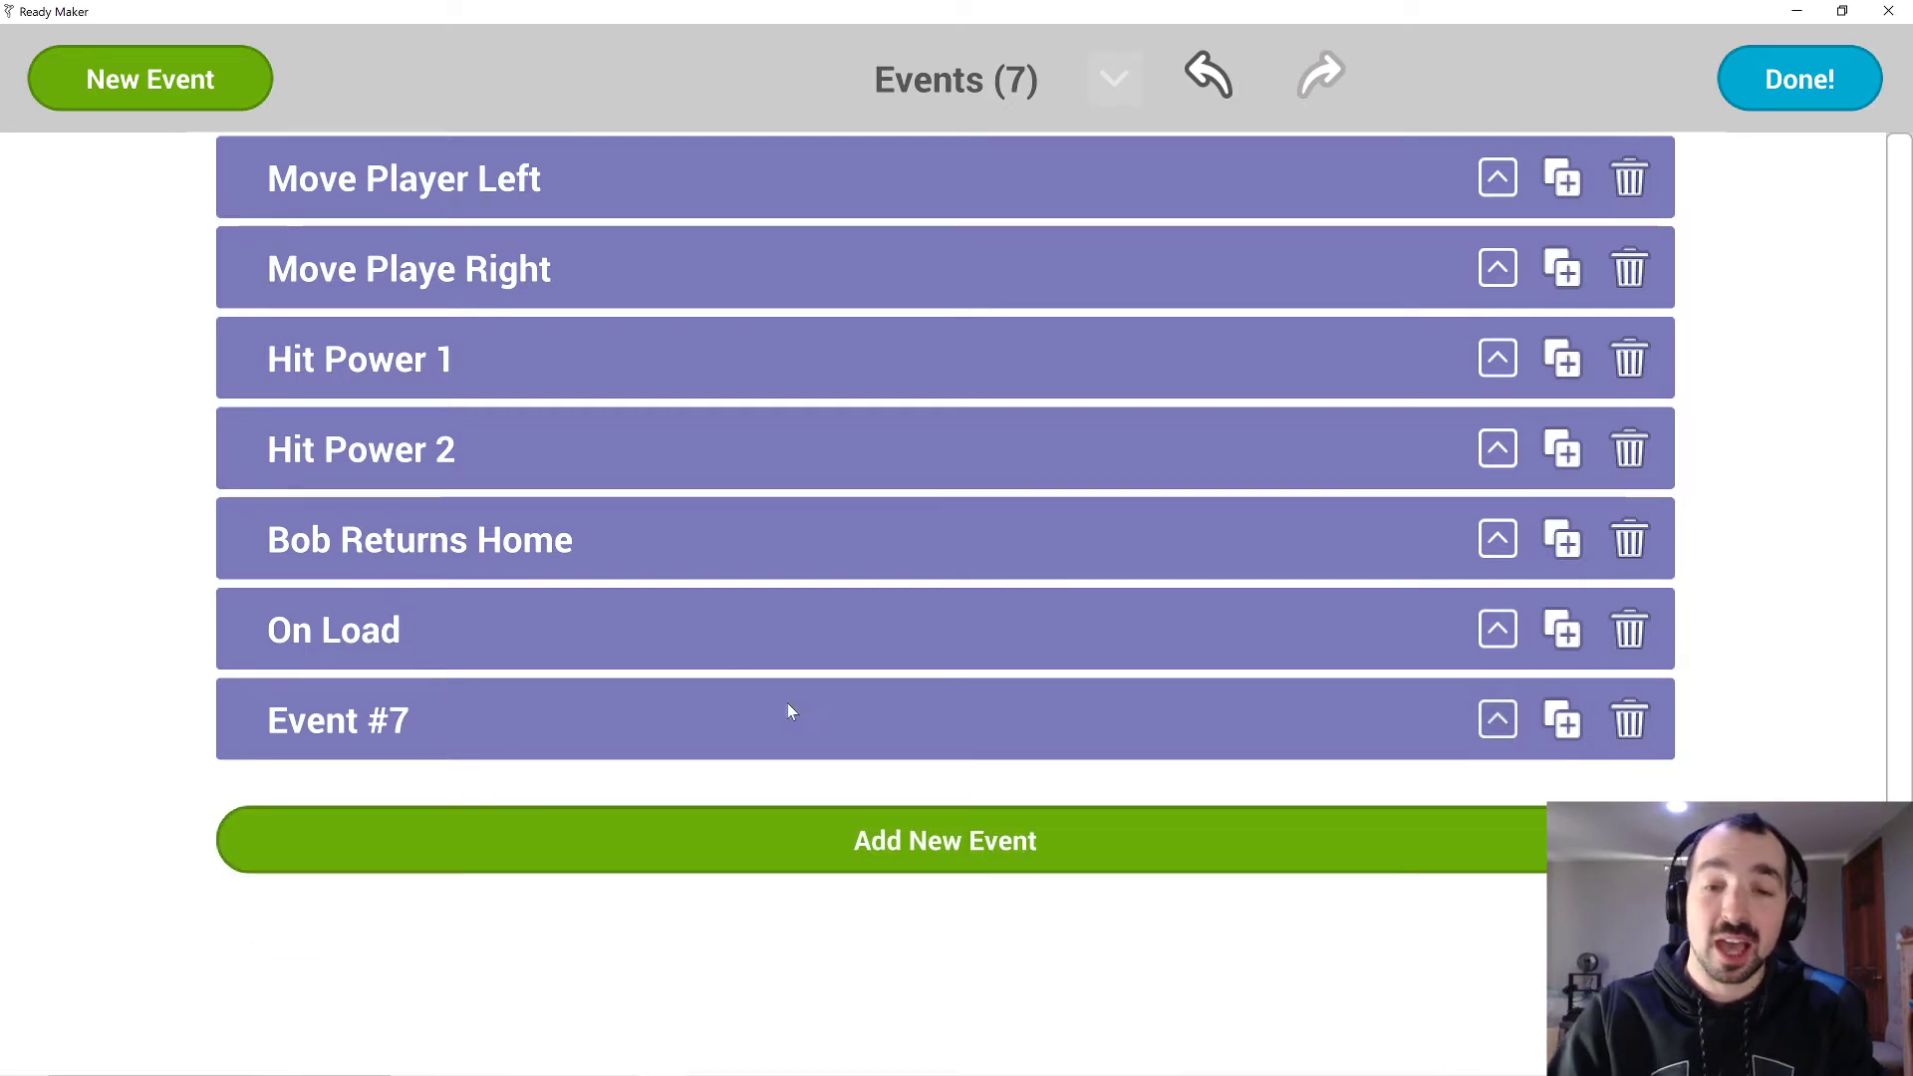
Expand Event #7 to examine its condition and action, and collapse it again.
click(1497, 719)
scroll(1902, 797, down, 1)
scroll(1903, 797, down, 2)
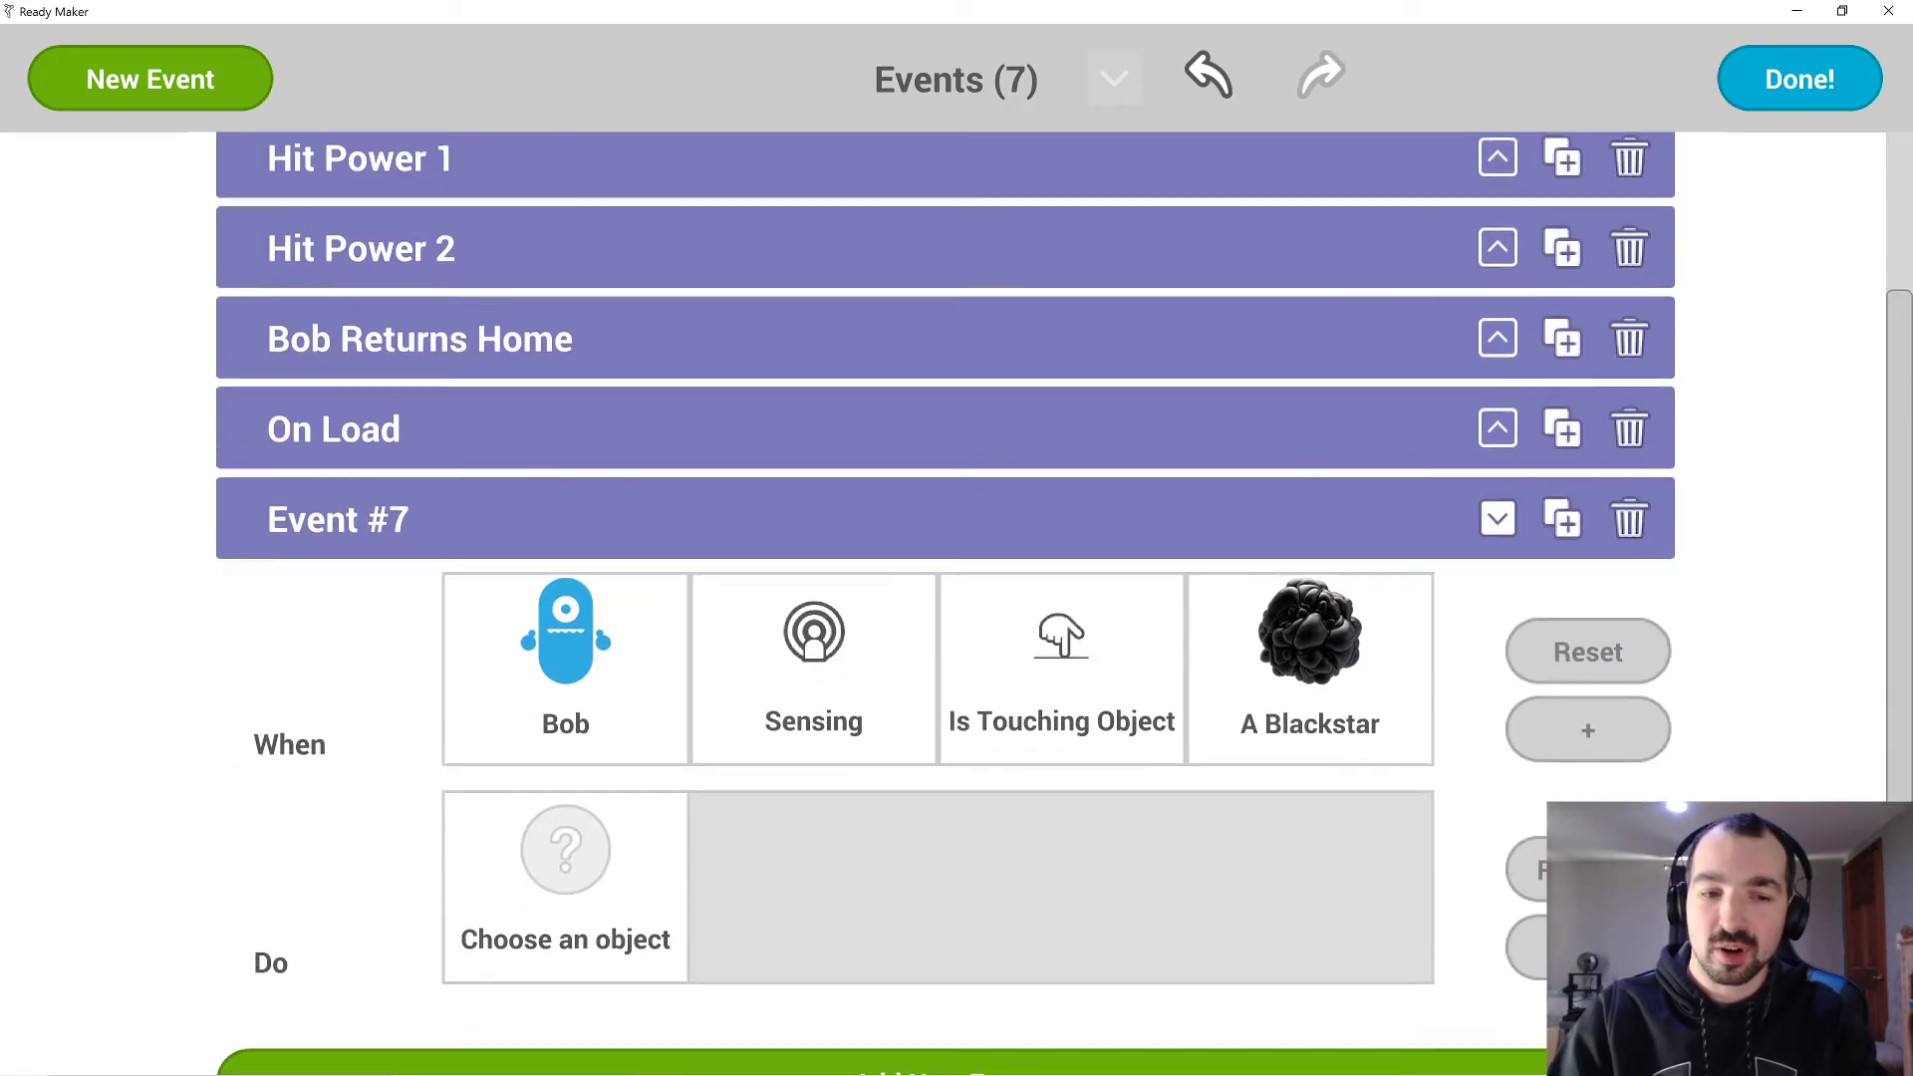
scroll(1425, 737, up, 1)
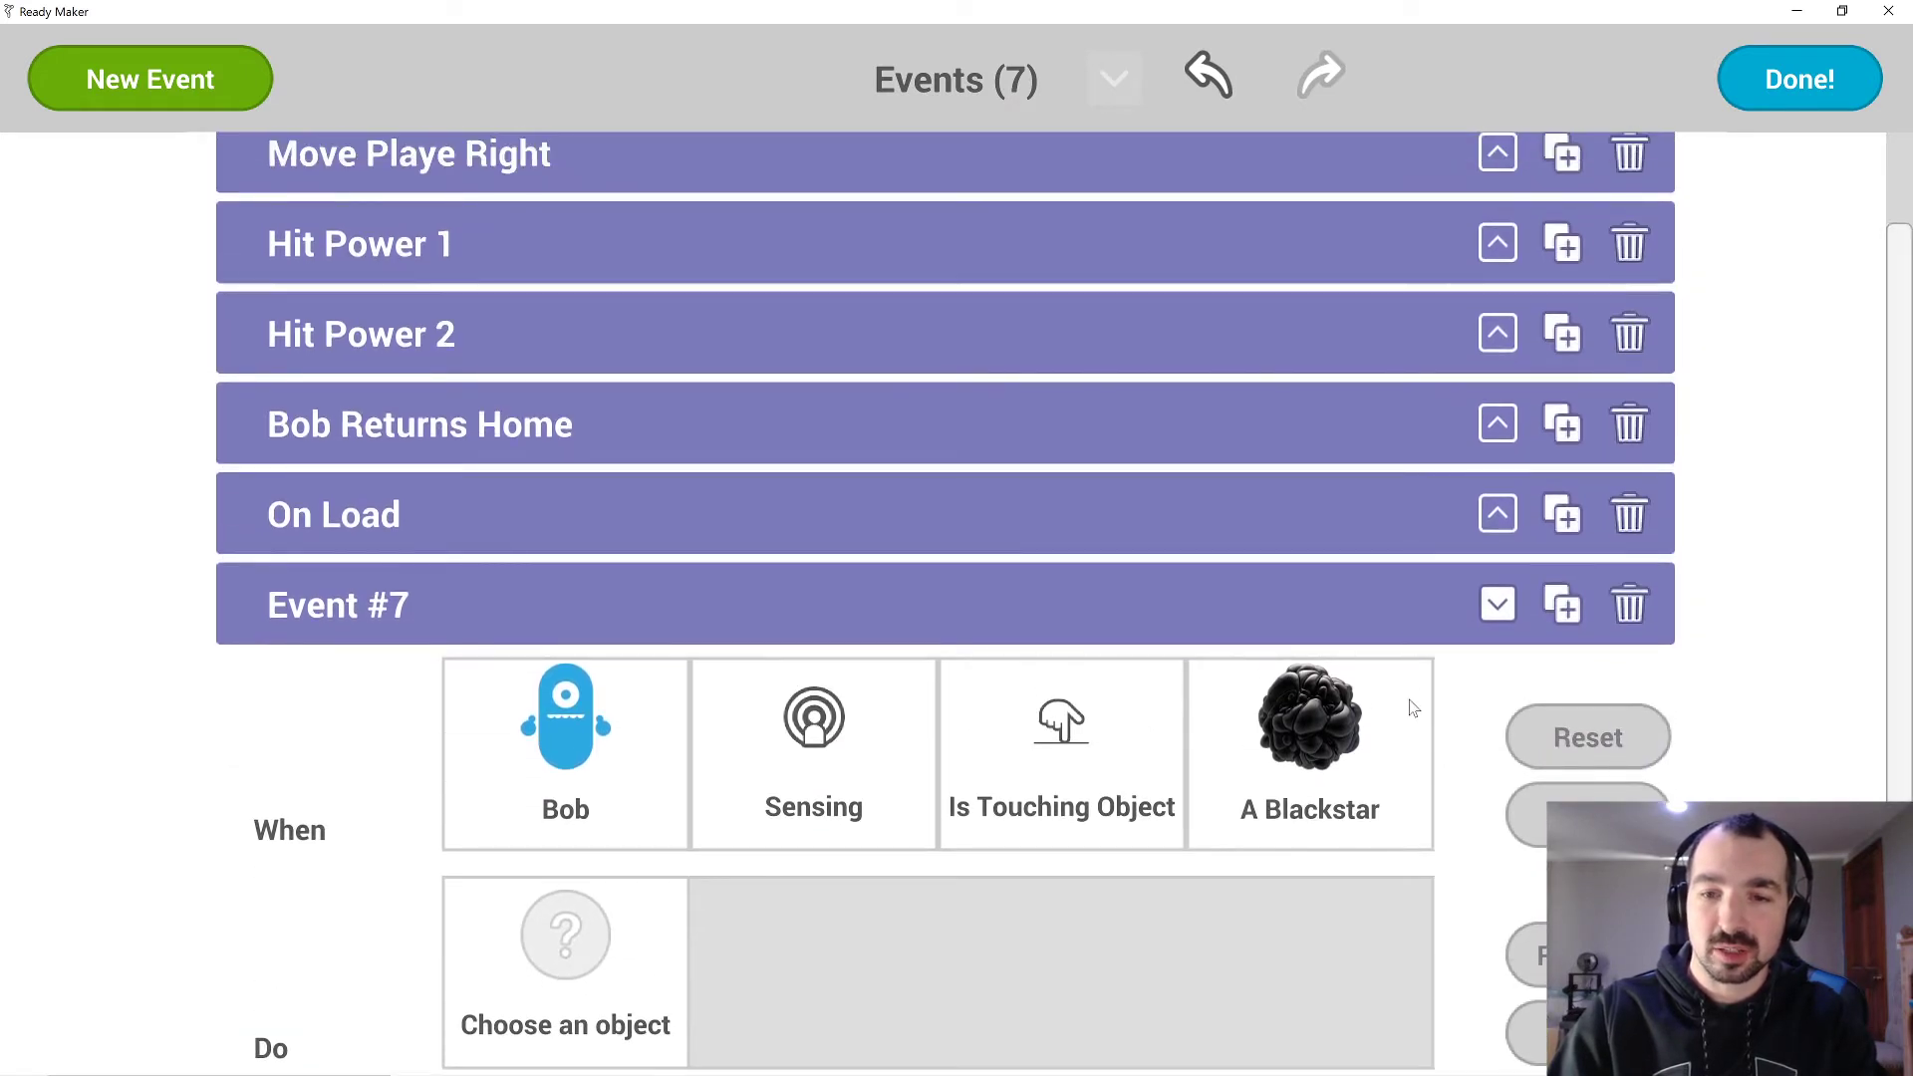
click(1497, 605)
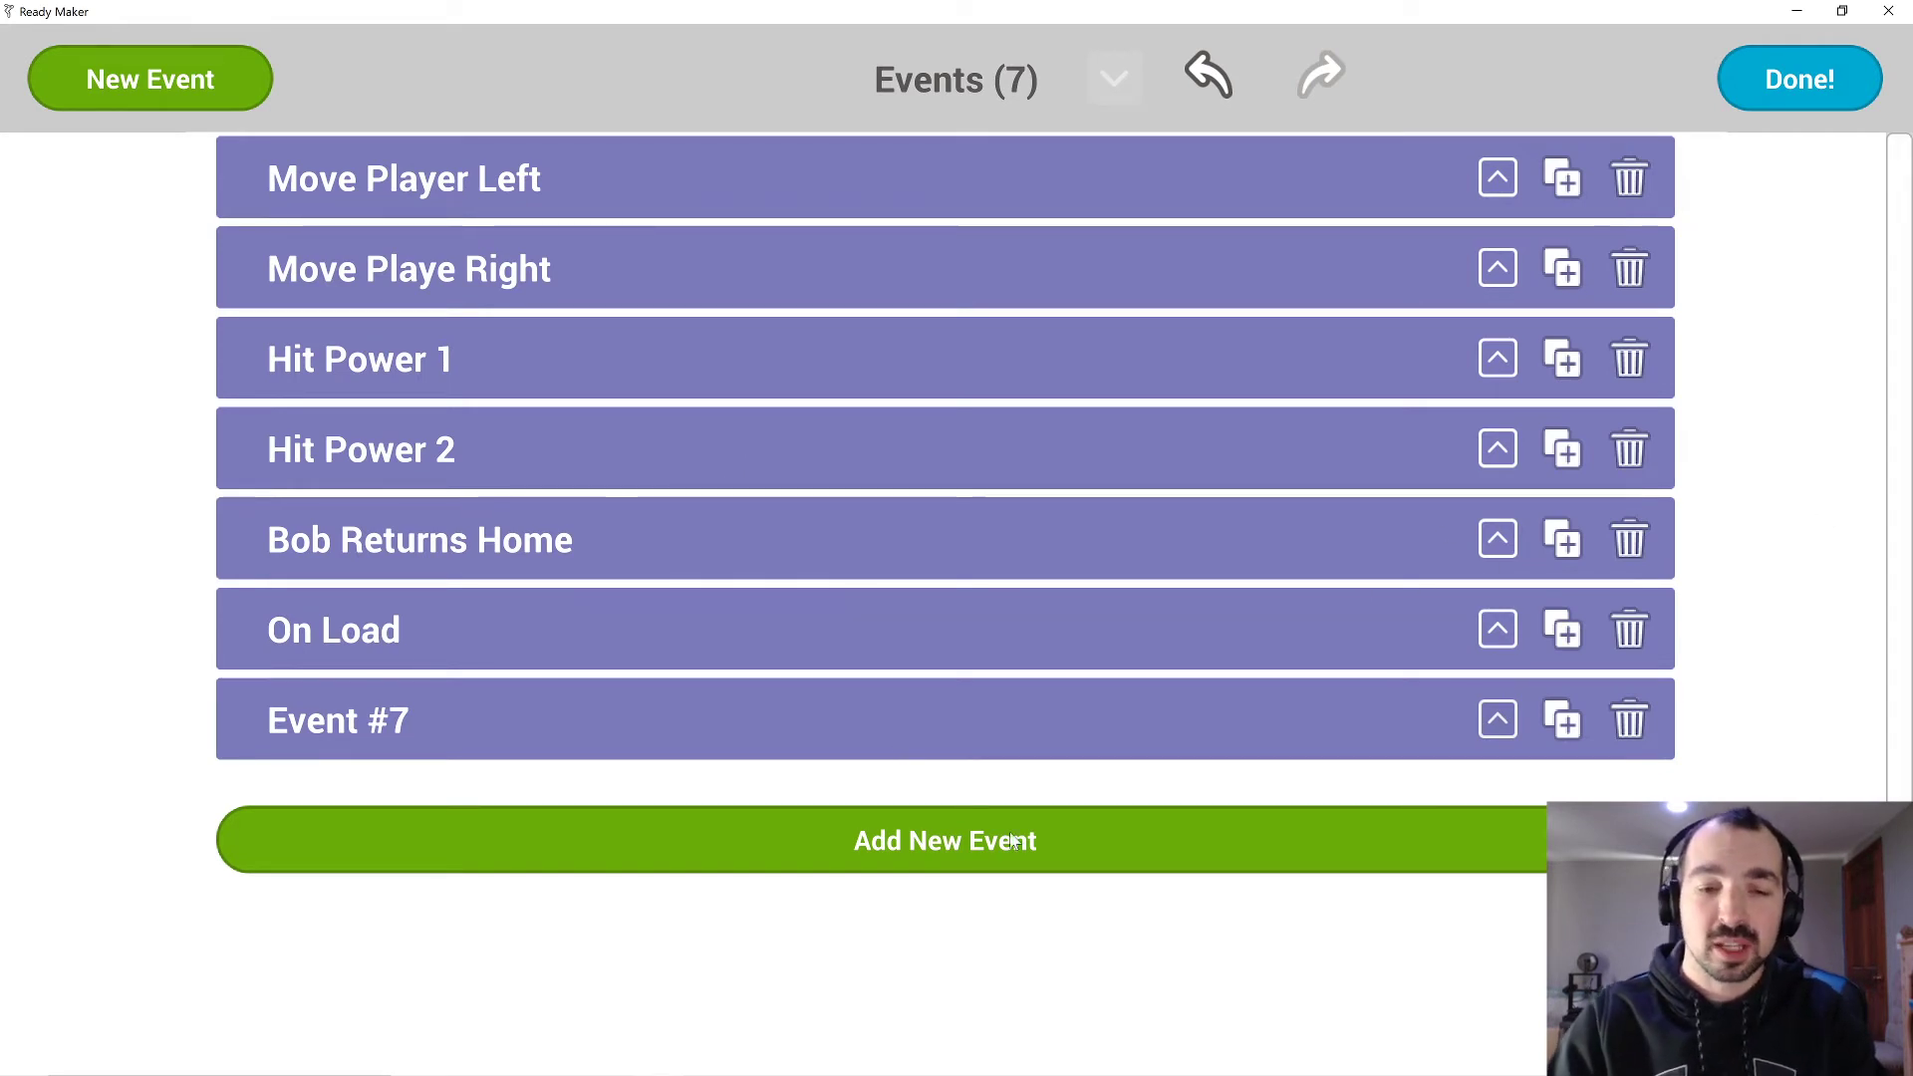
Add a new empty event after Event #7 and return to the scene.
click(882, 843)
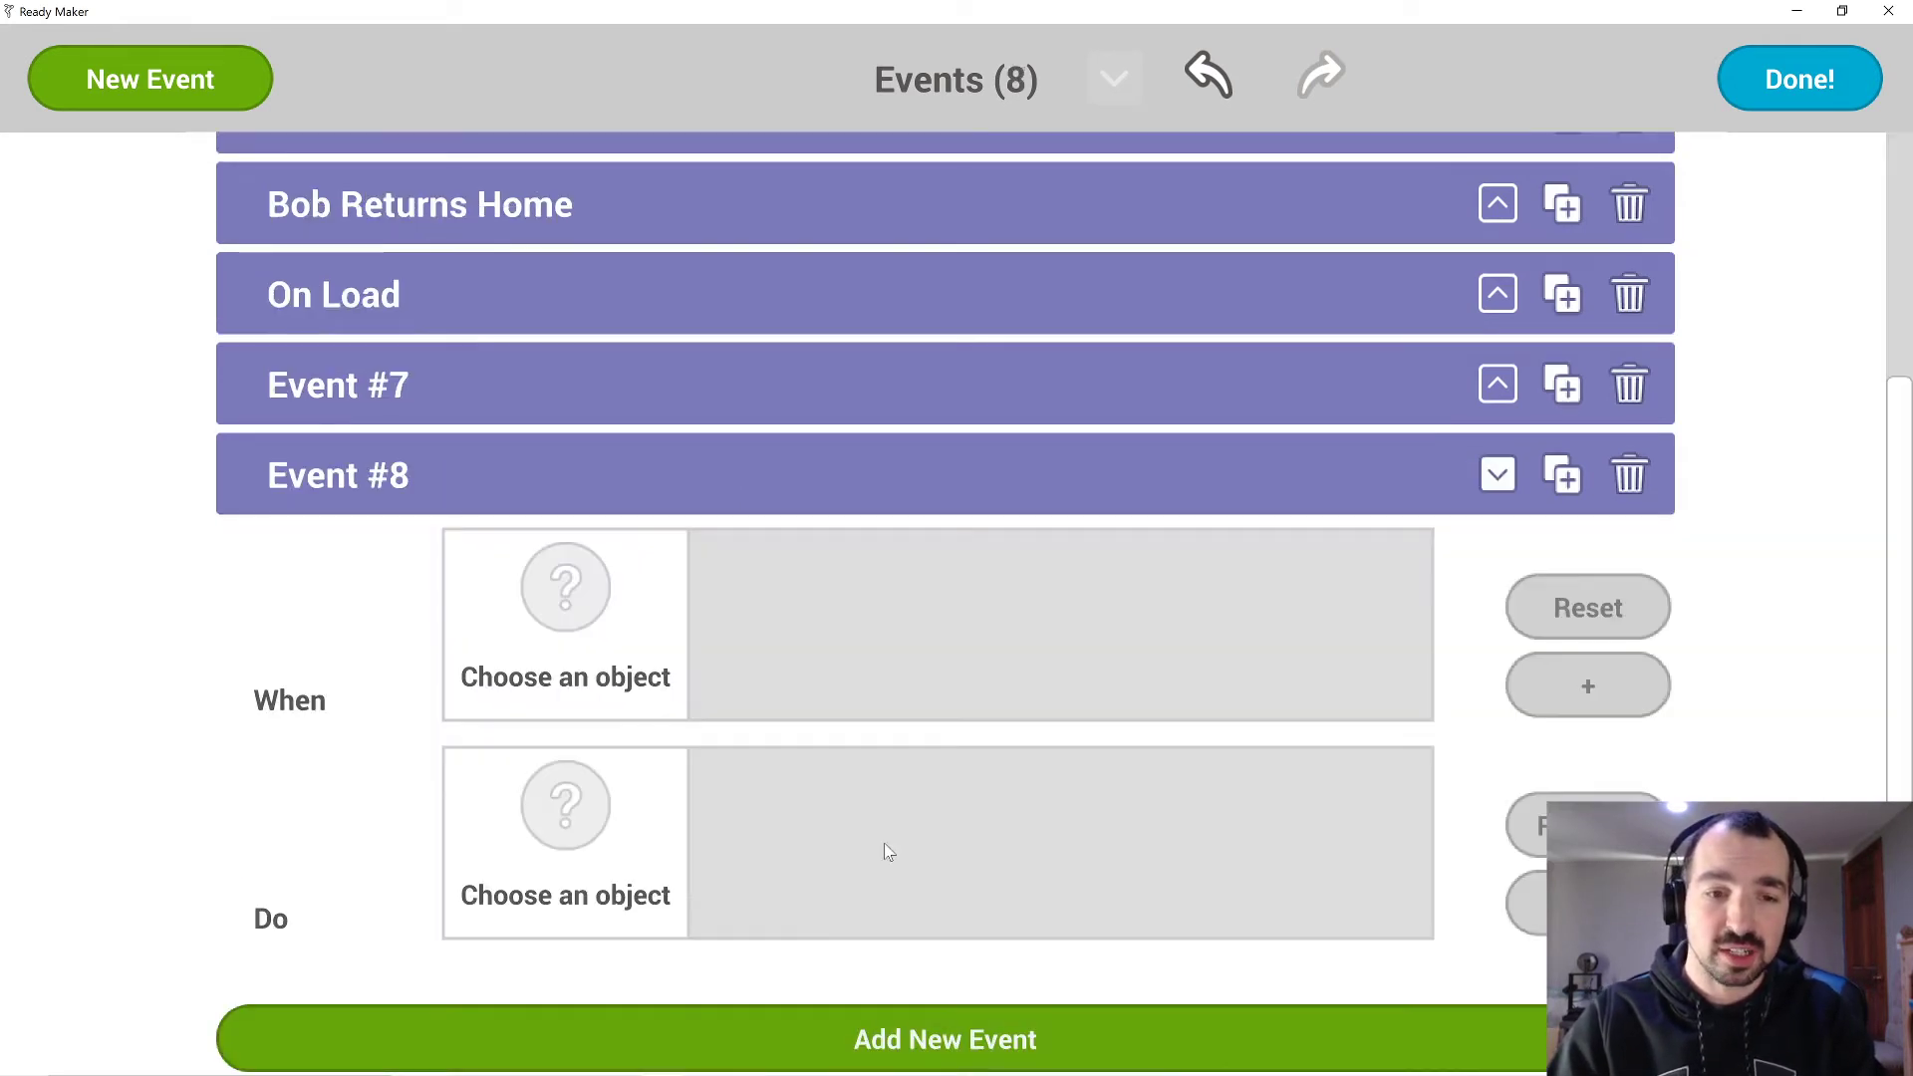
click(604, 637)
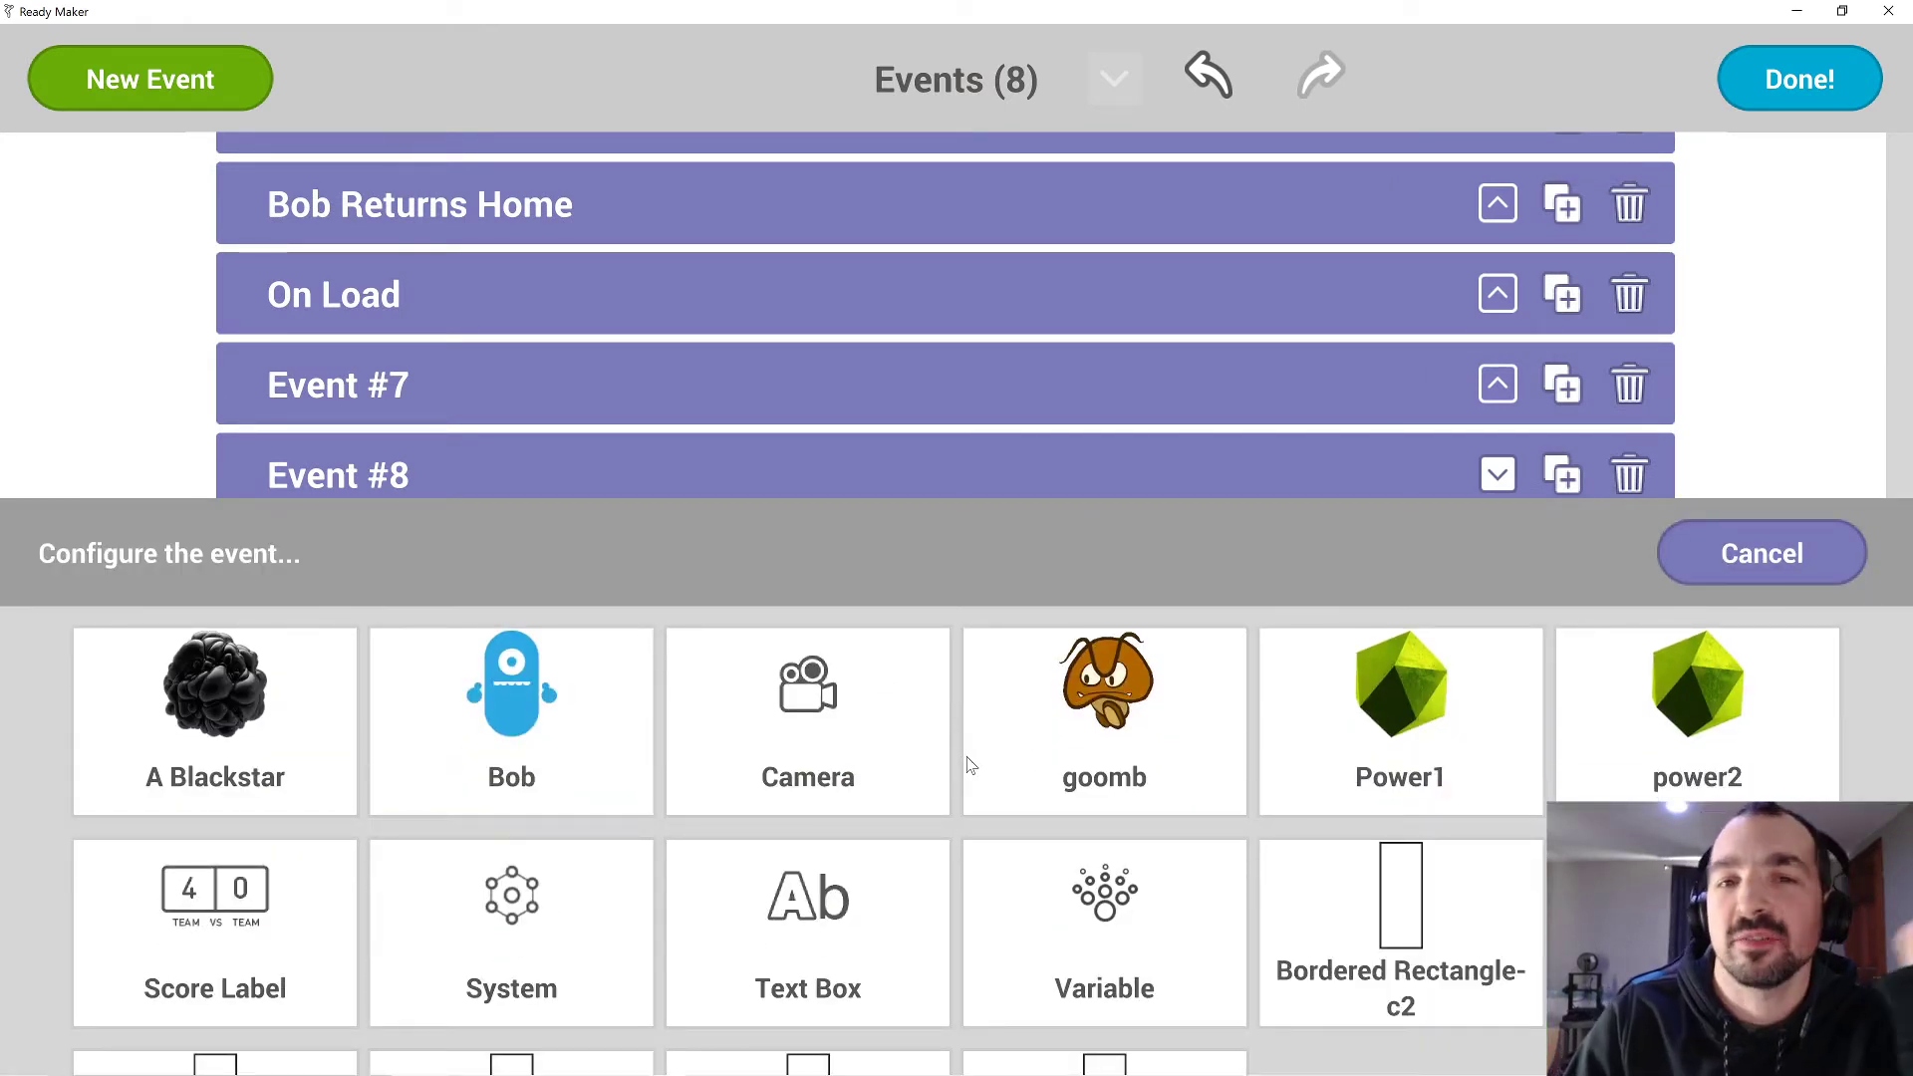
click(1829, 84)
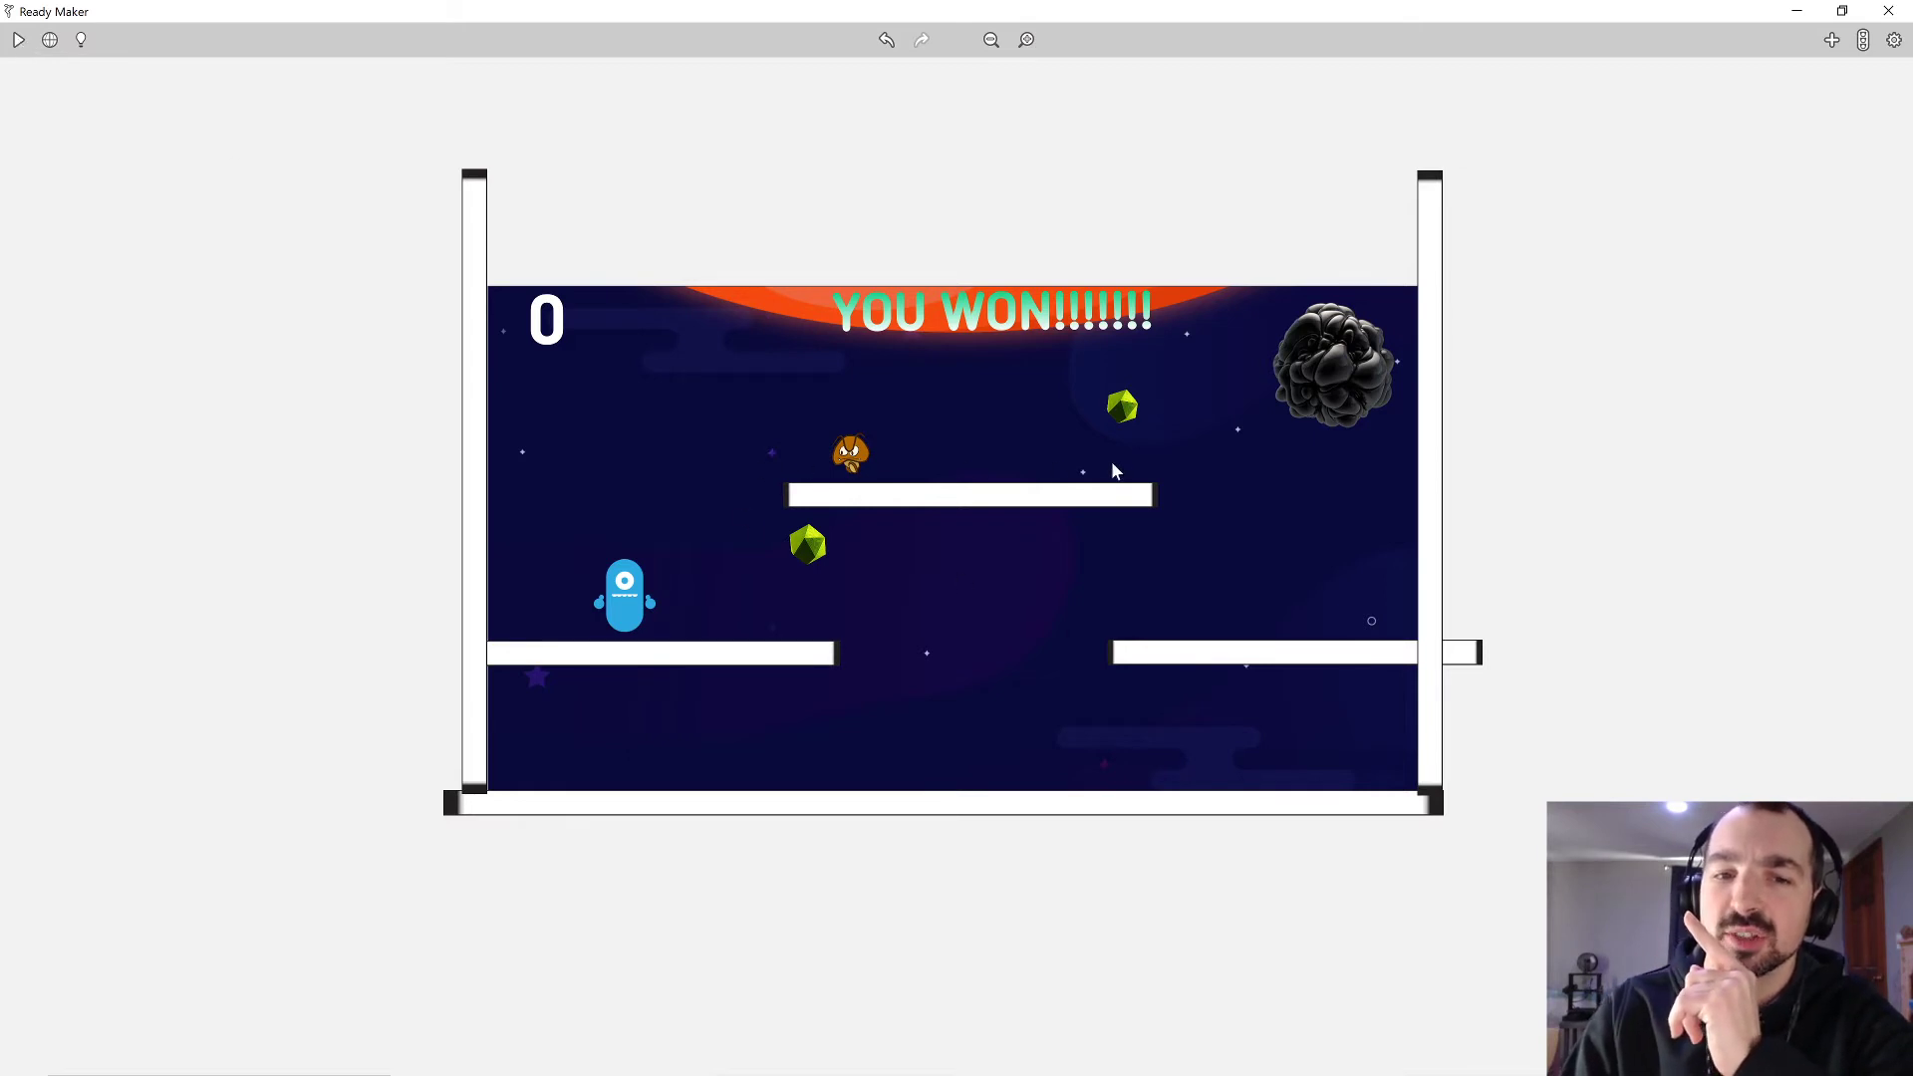
Run the game to watch how long the goomb takes to travel along the upper platform, and stop it.
click(19, 44)
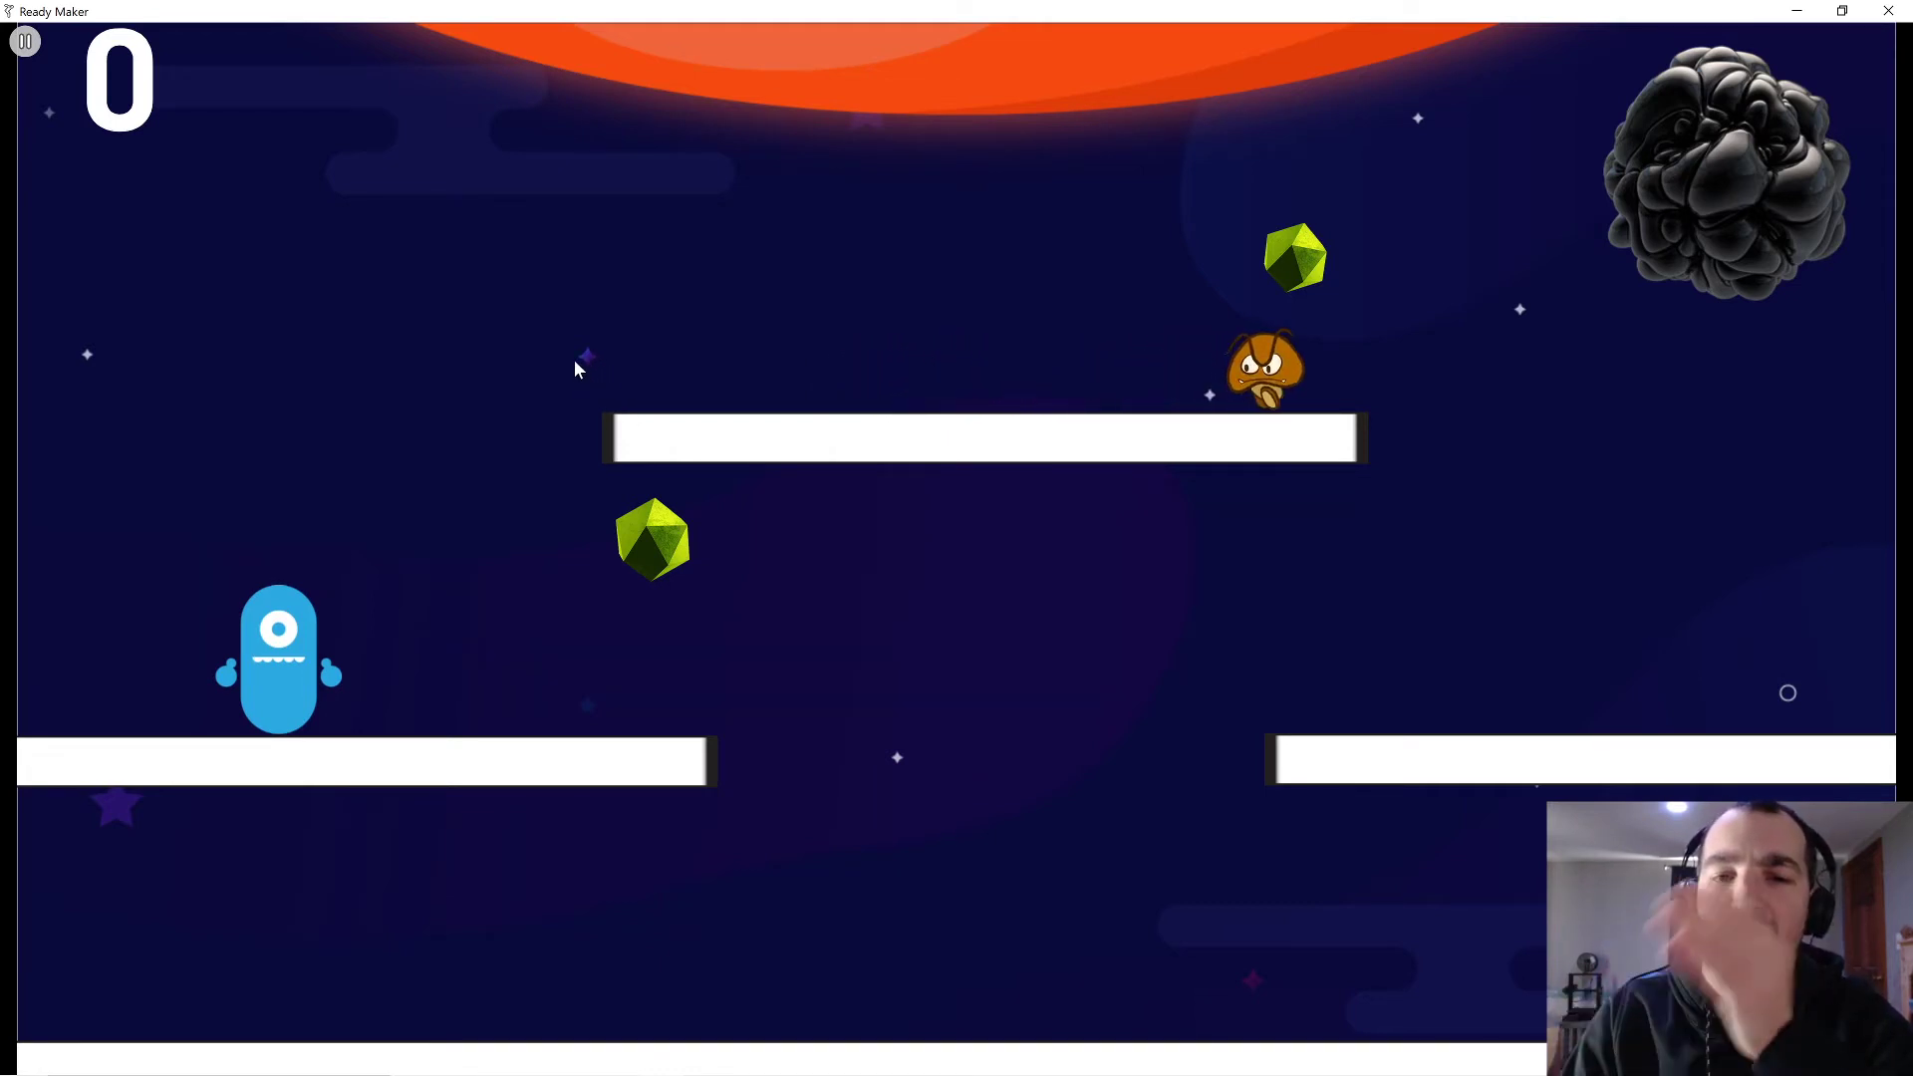
key(Escape)
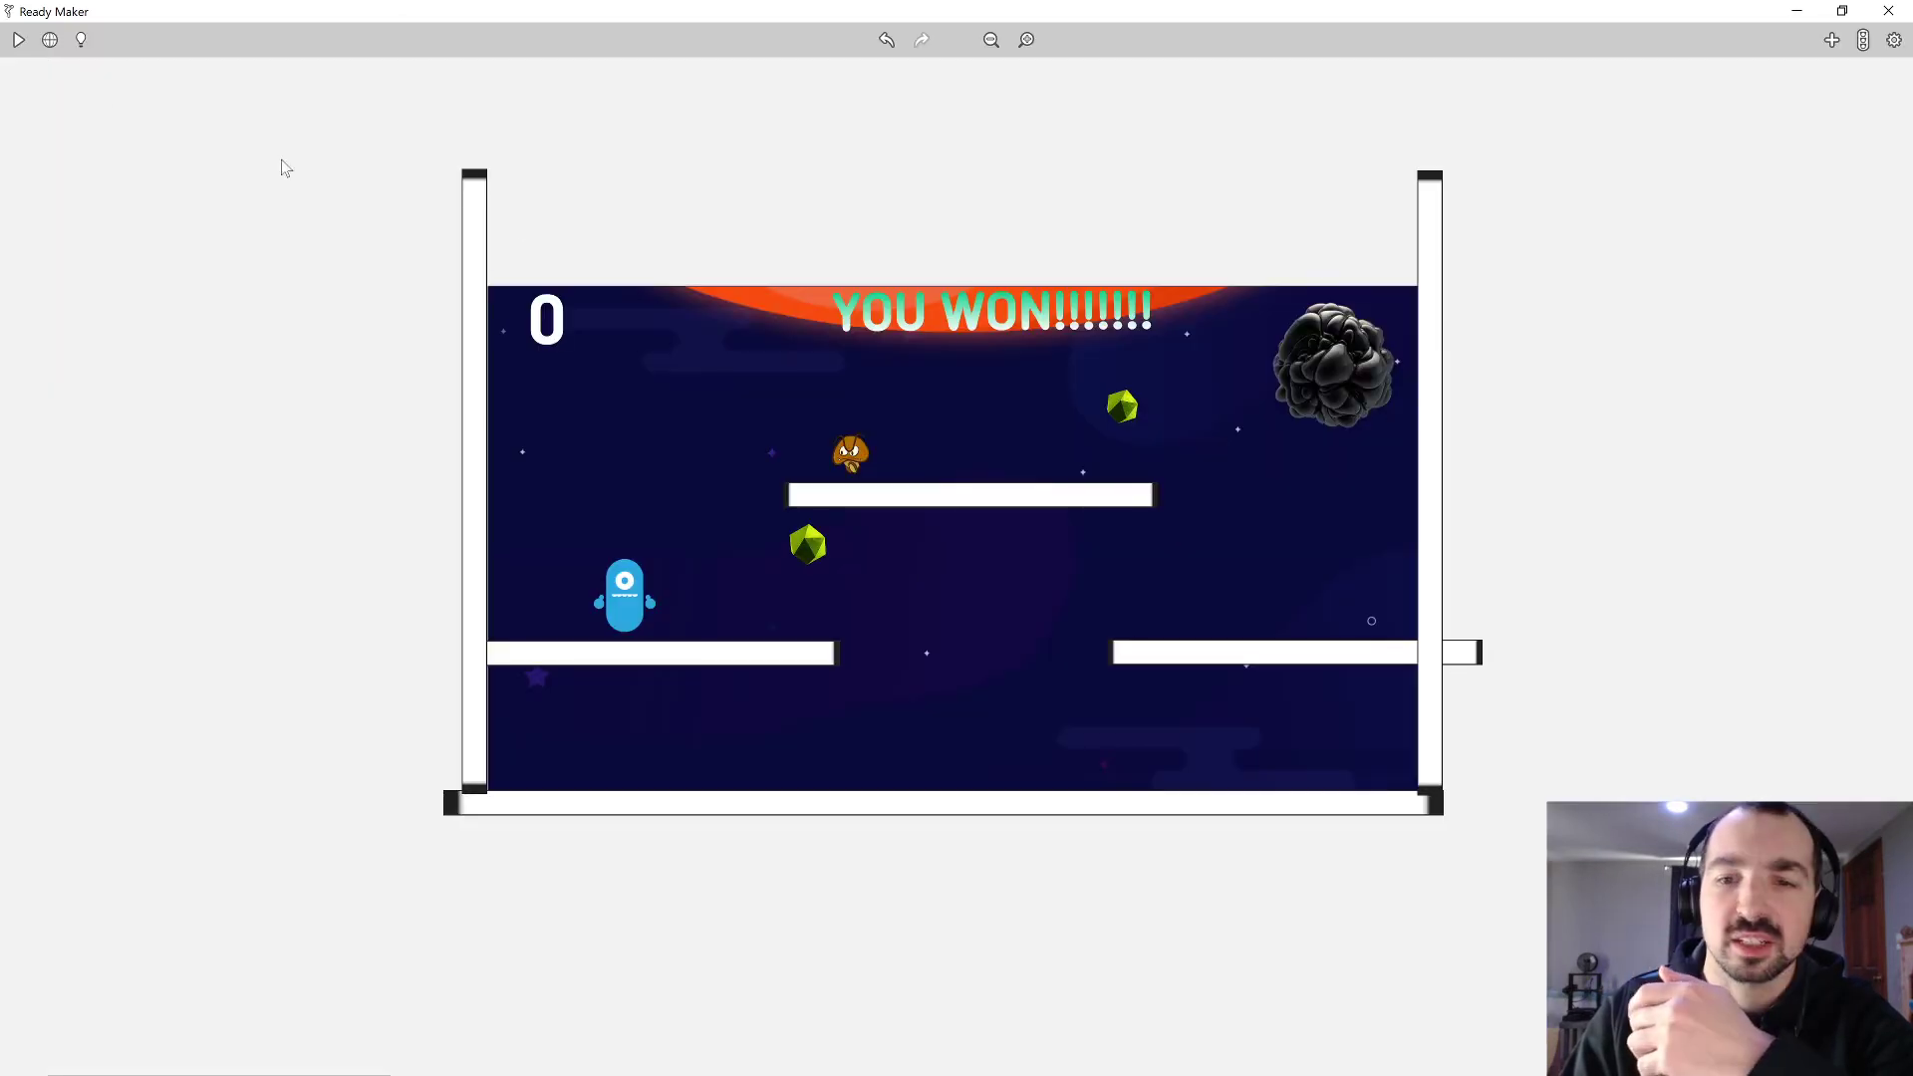
click(1833, 40)
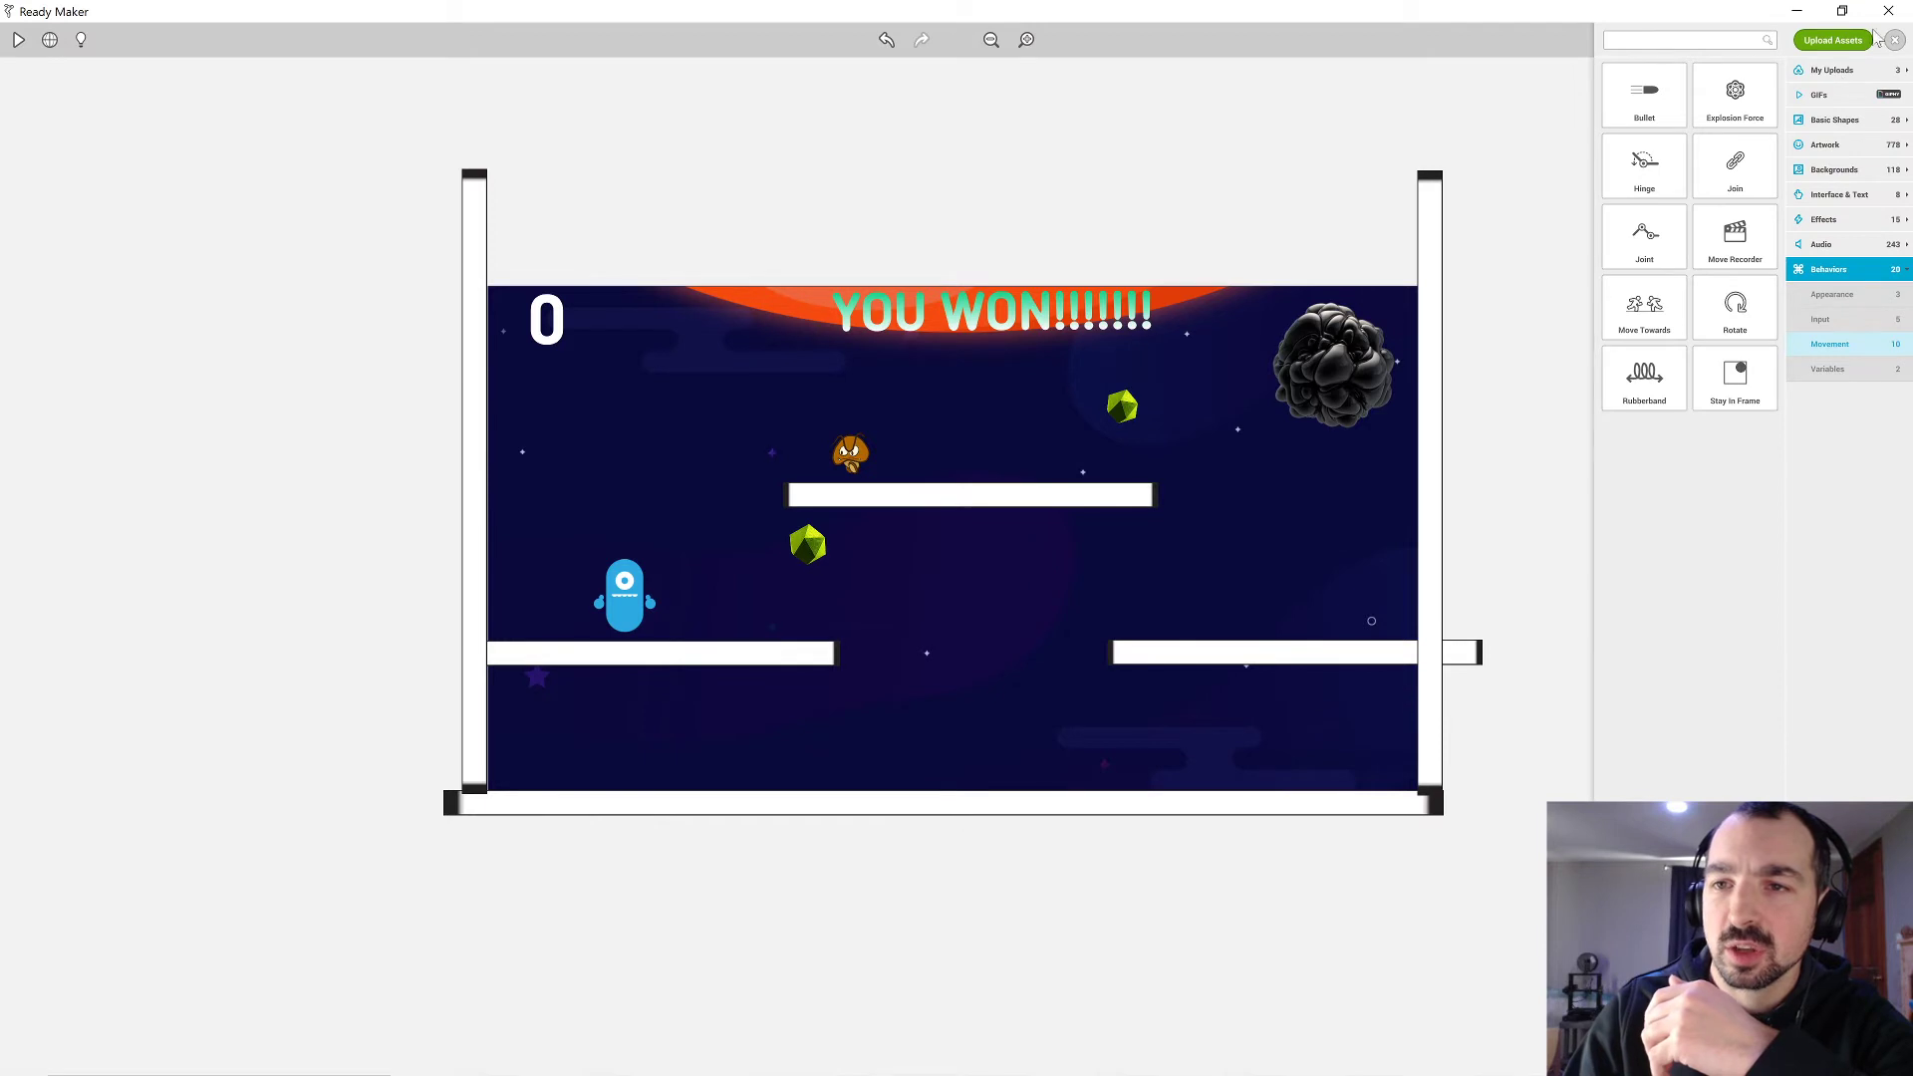
click(1896, 41)
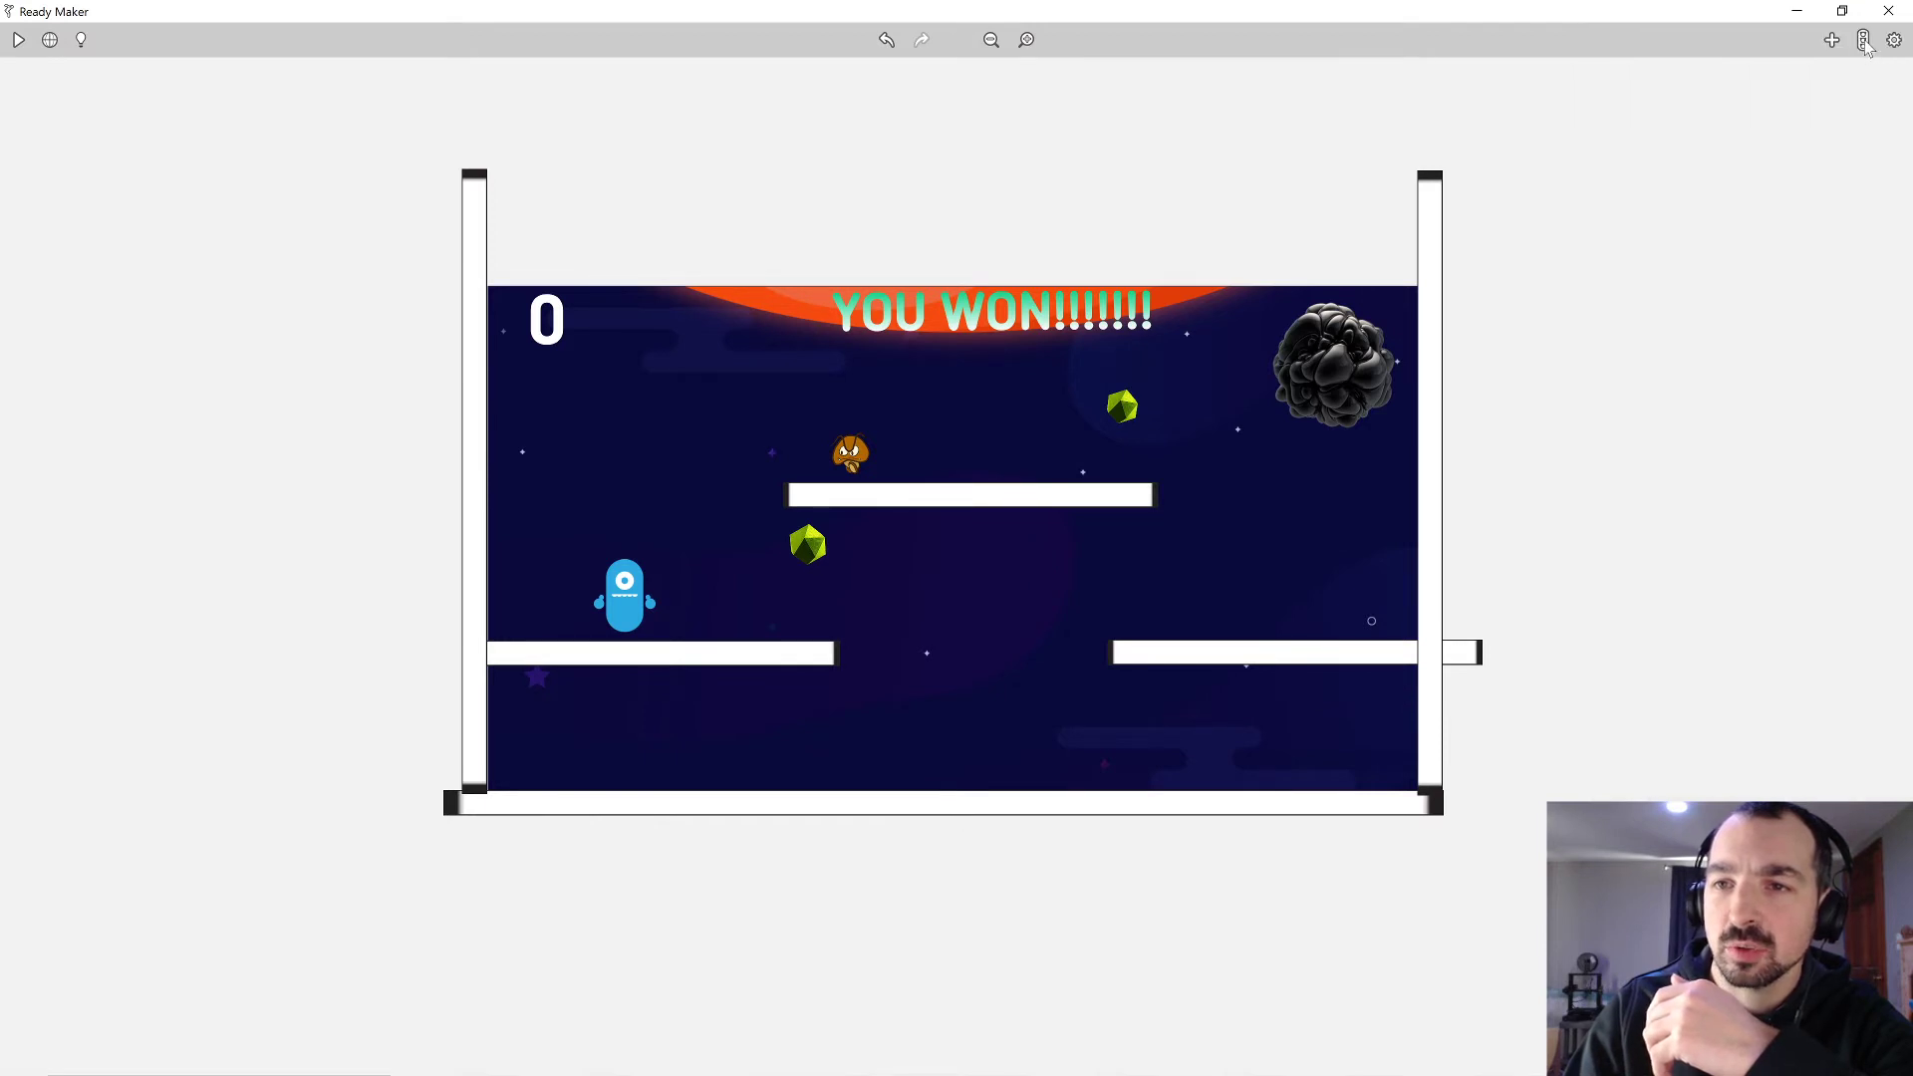
Set the When condition of Event #8 to System, Runtime, Repeat Every 5.
click(1864, 42)
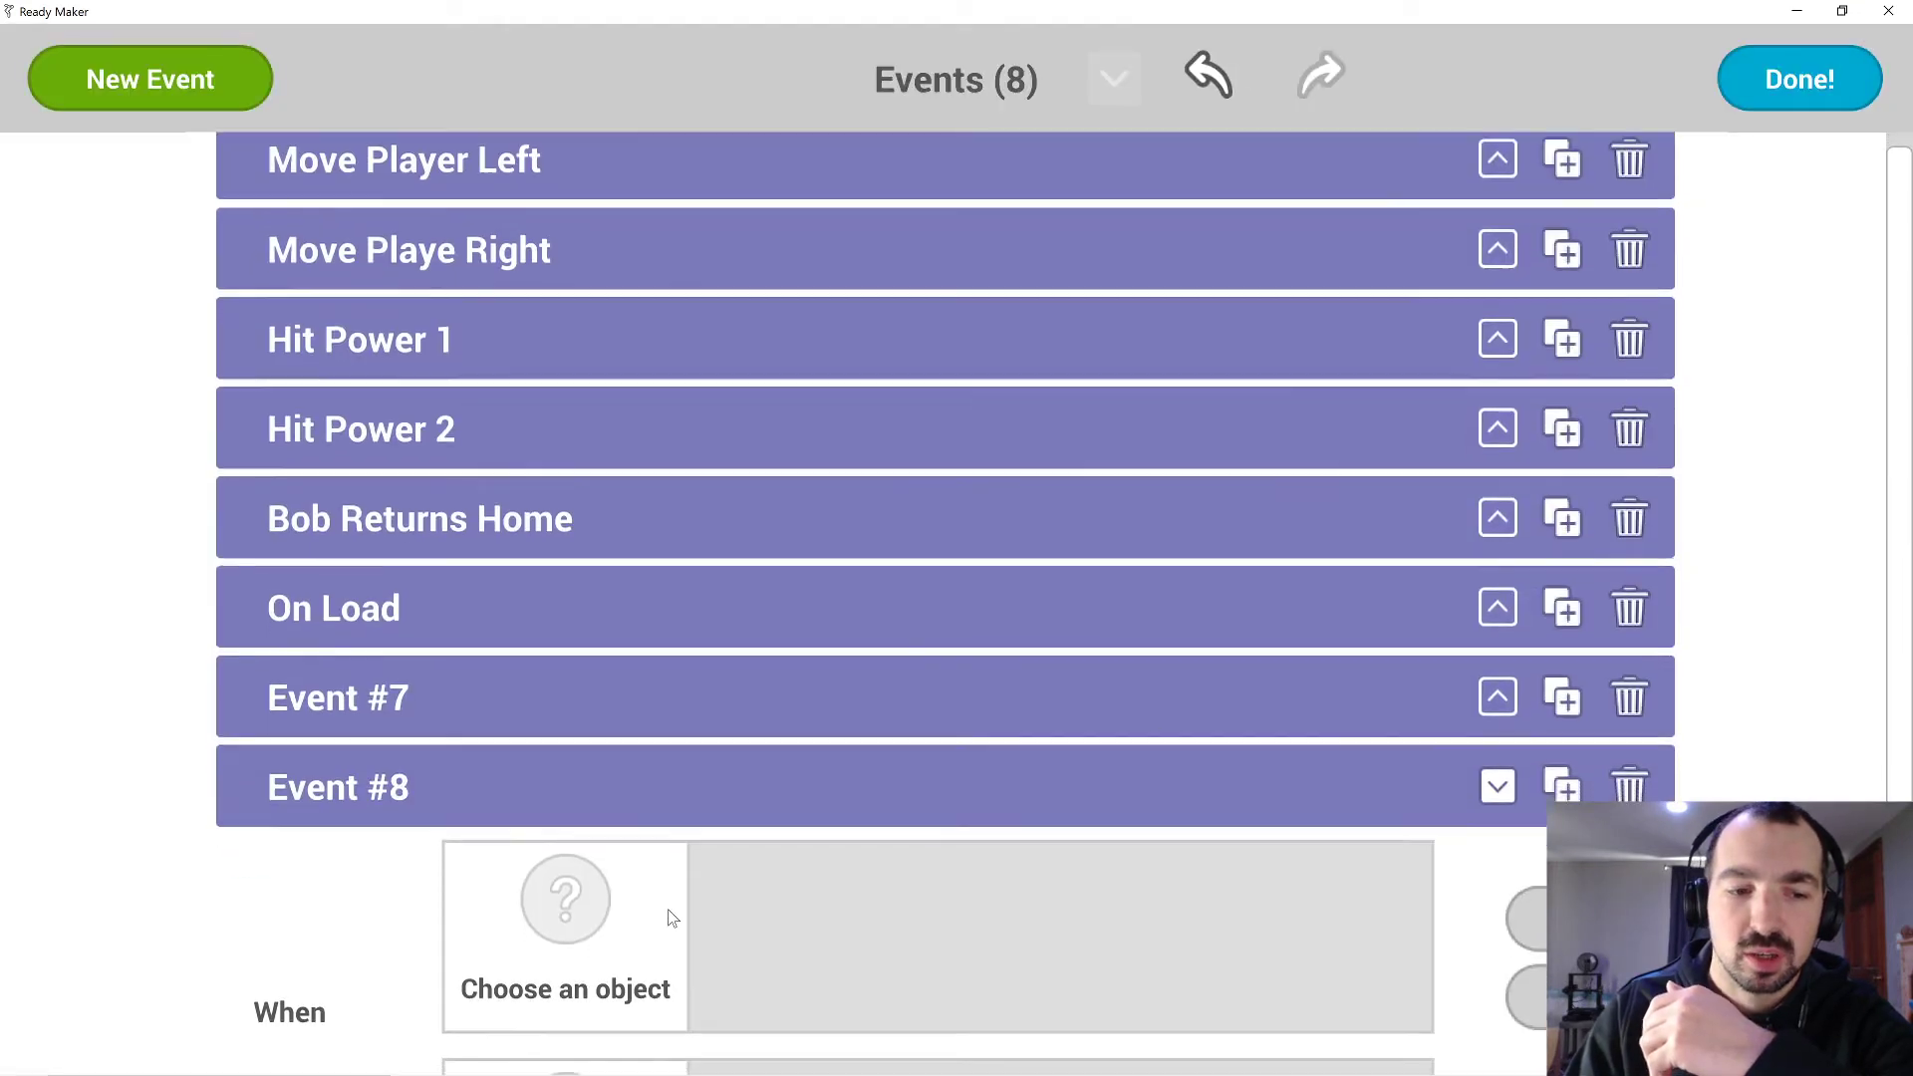
click(631, 866)
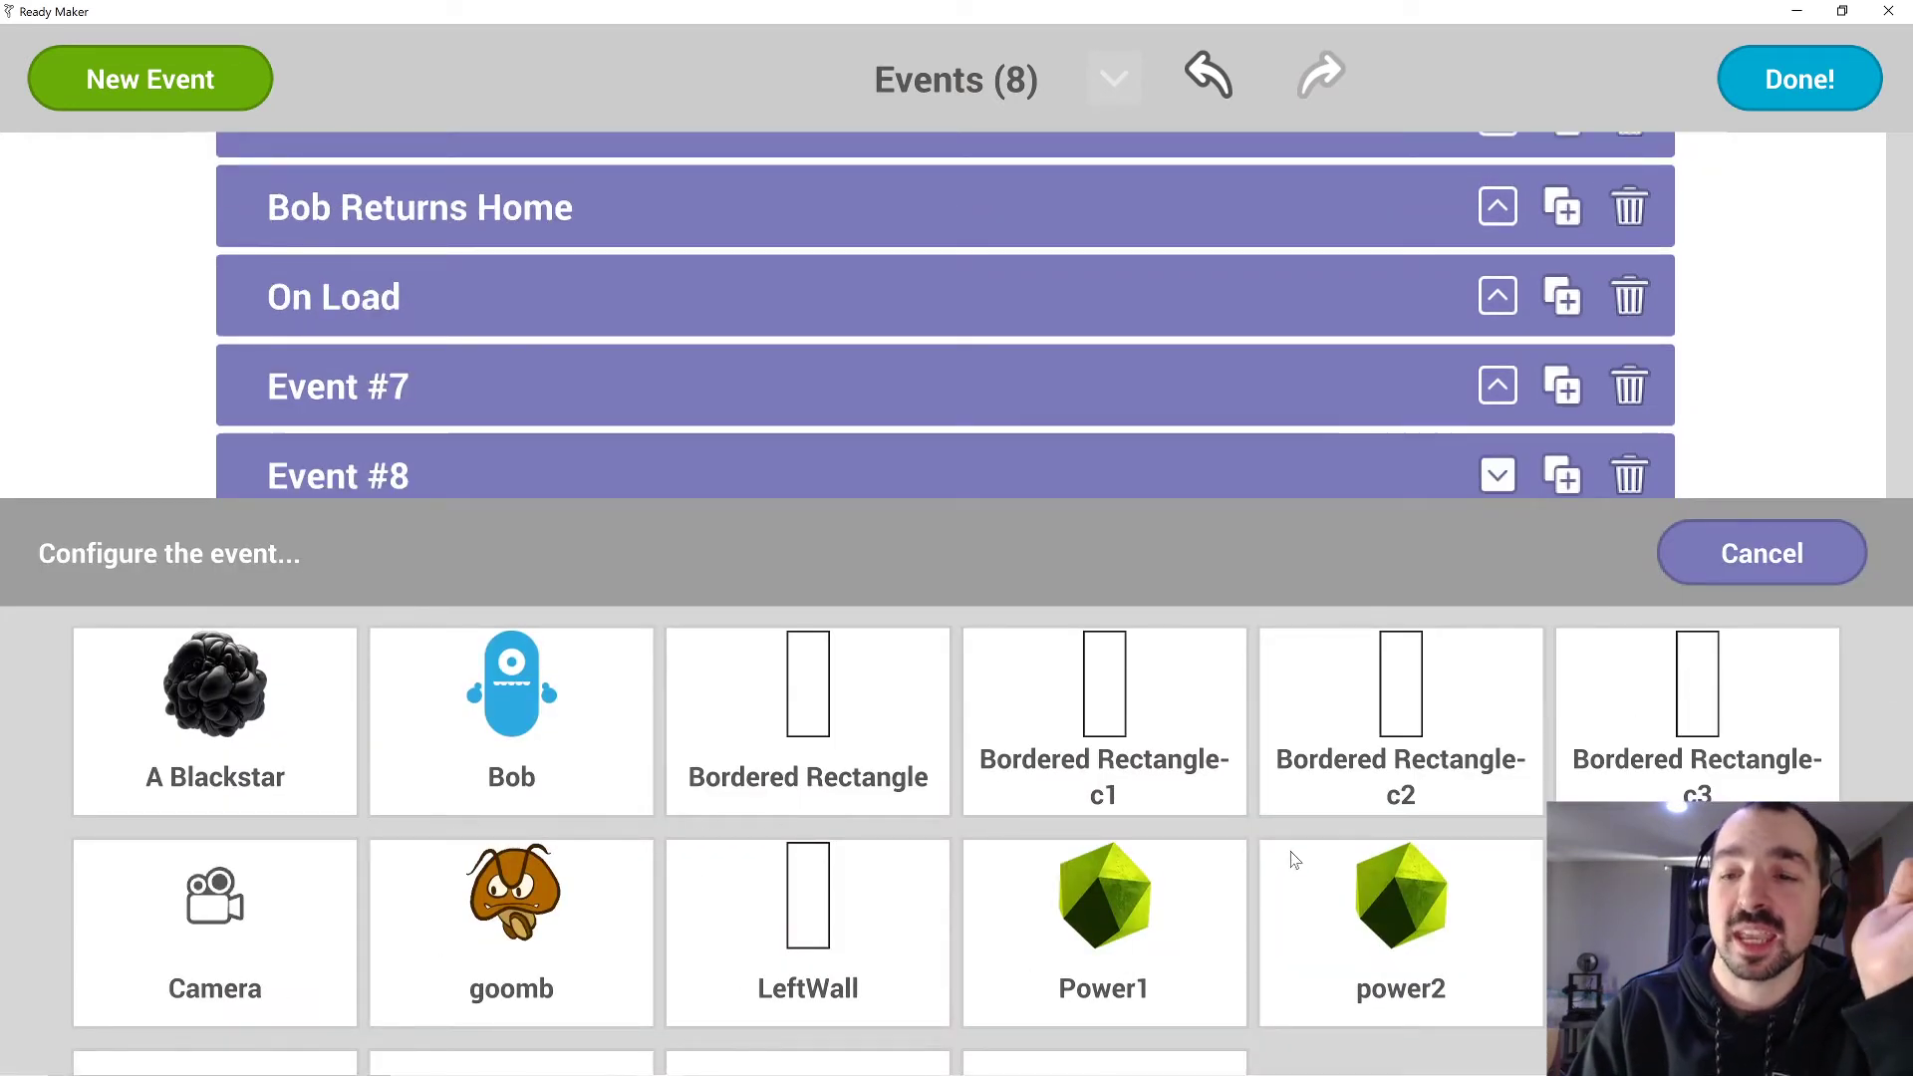
scroll(956, 826, down, 2)
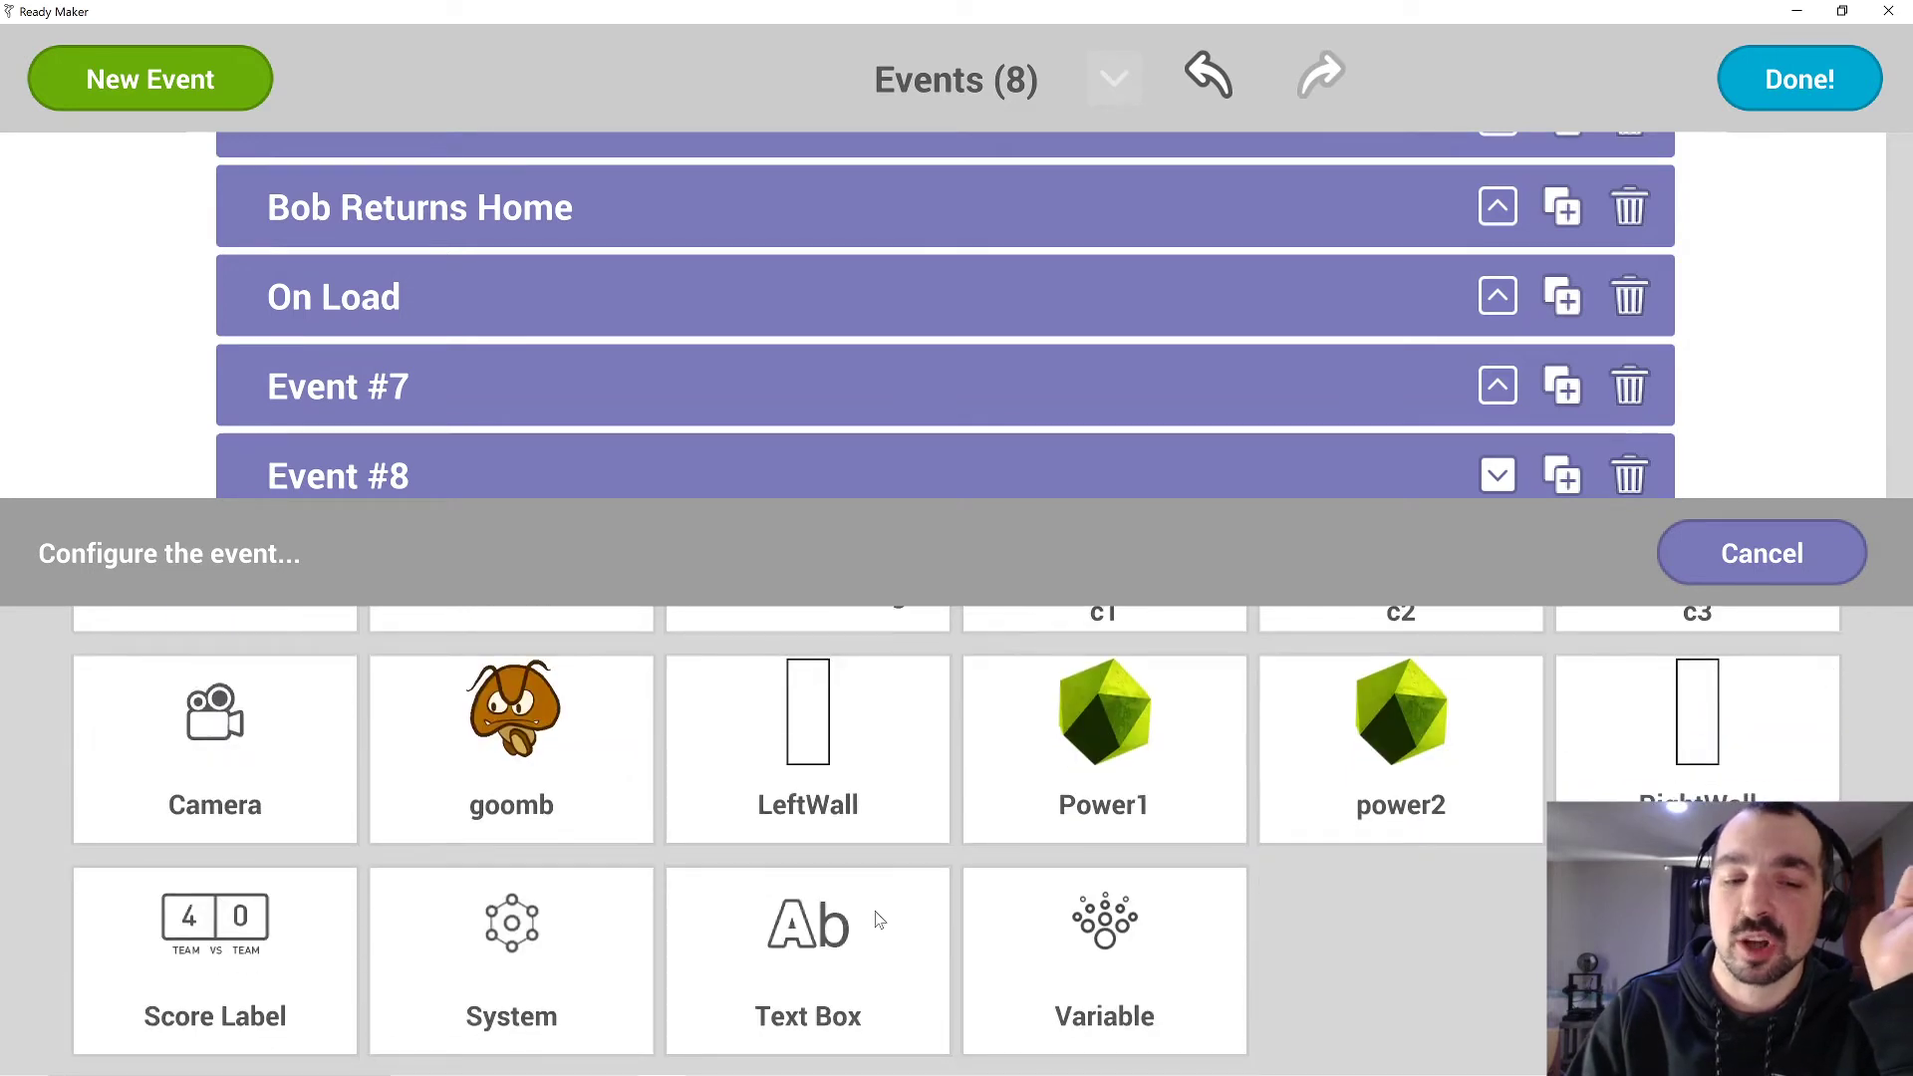
click(536, 969)
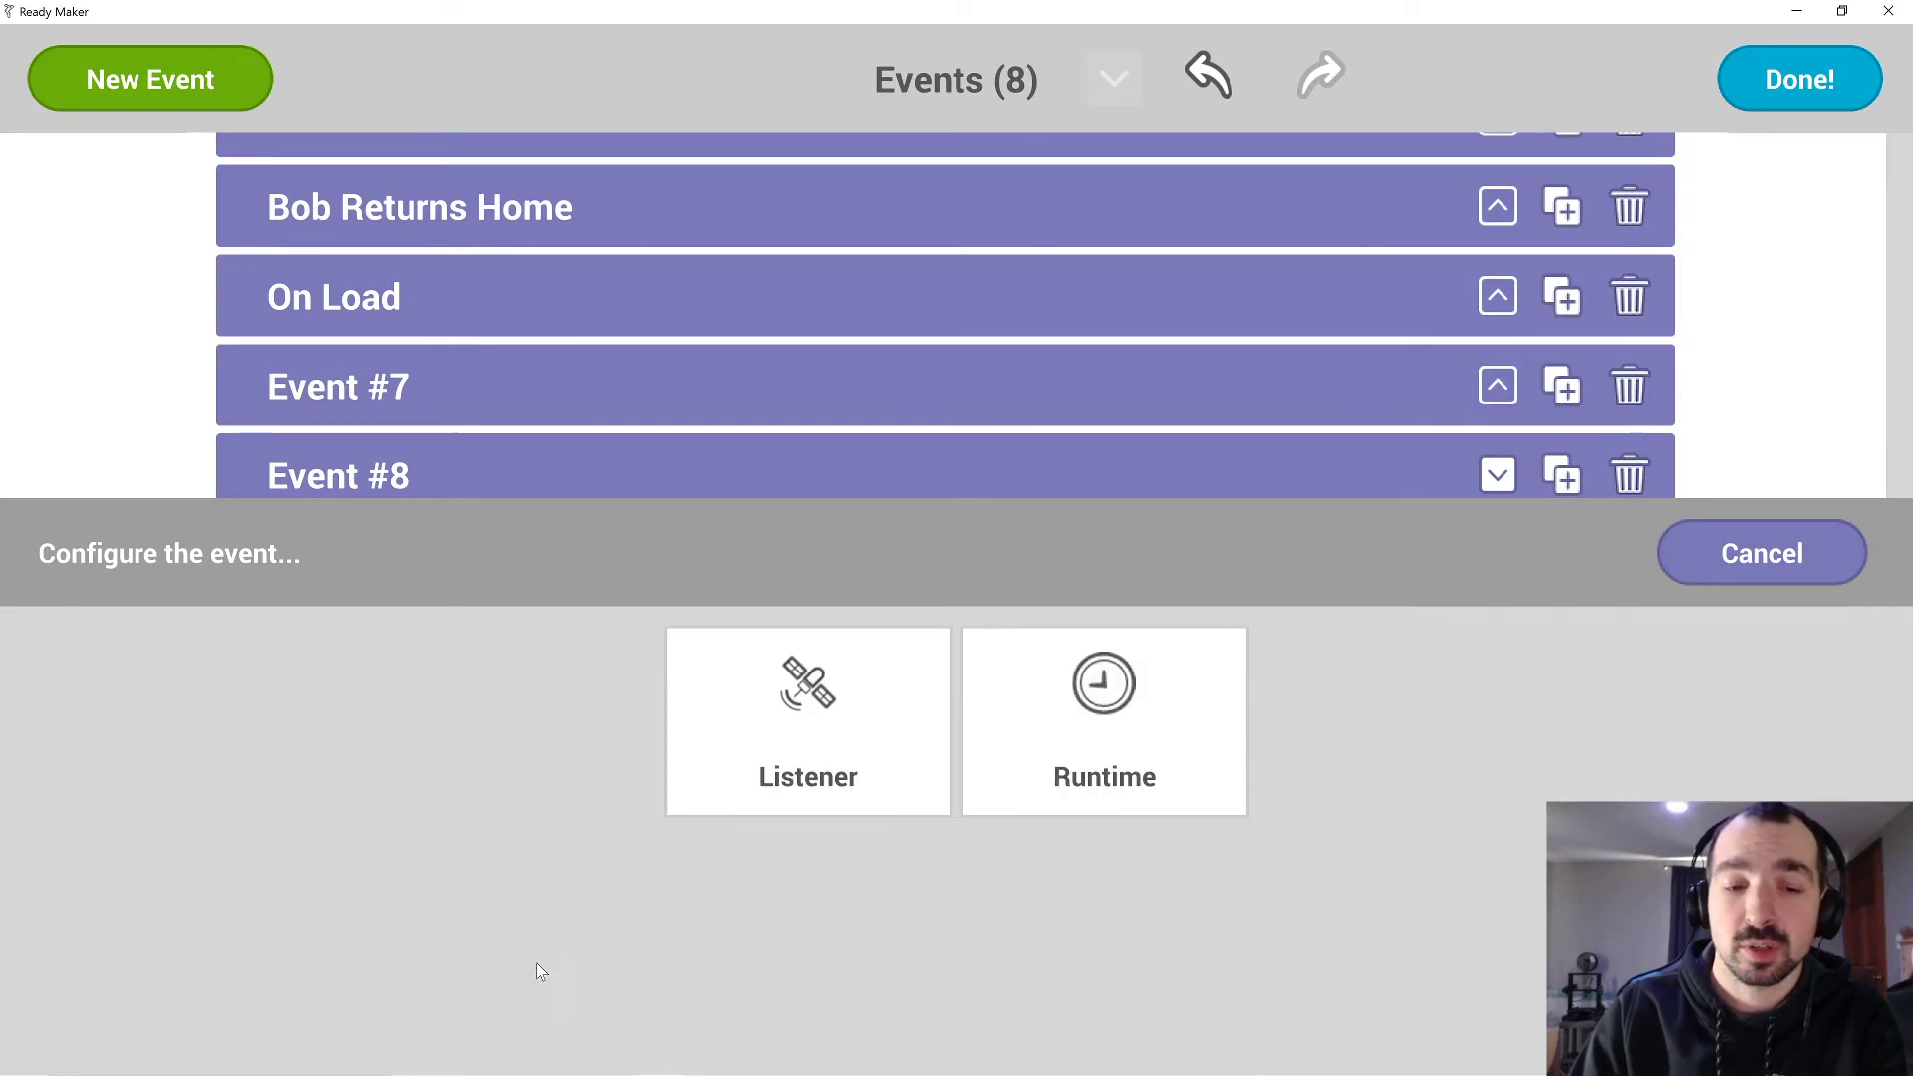
click(1101, 714)
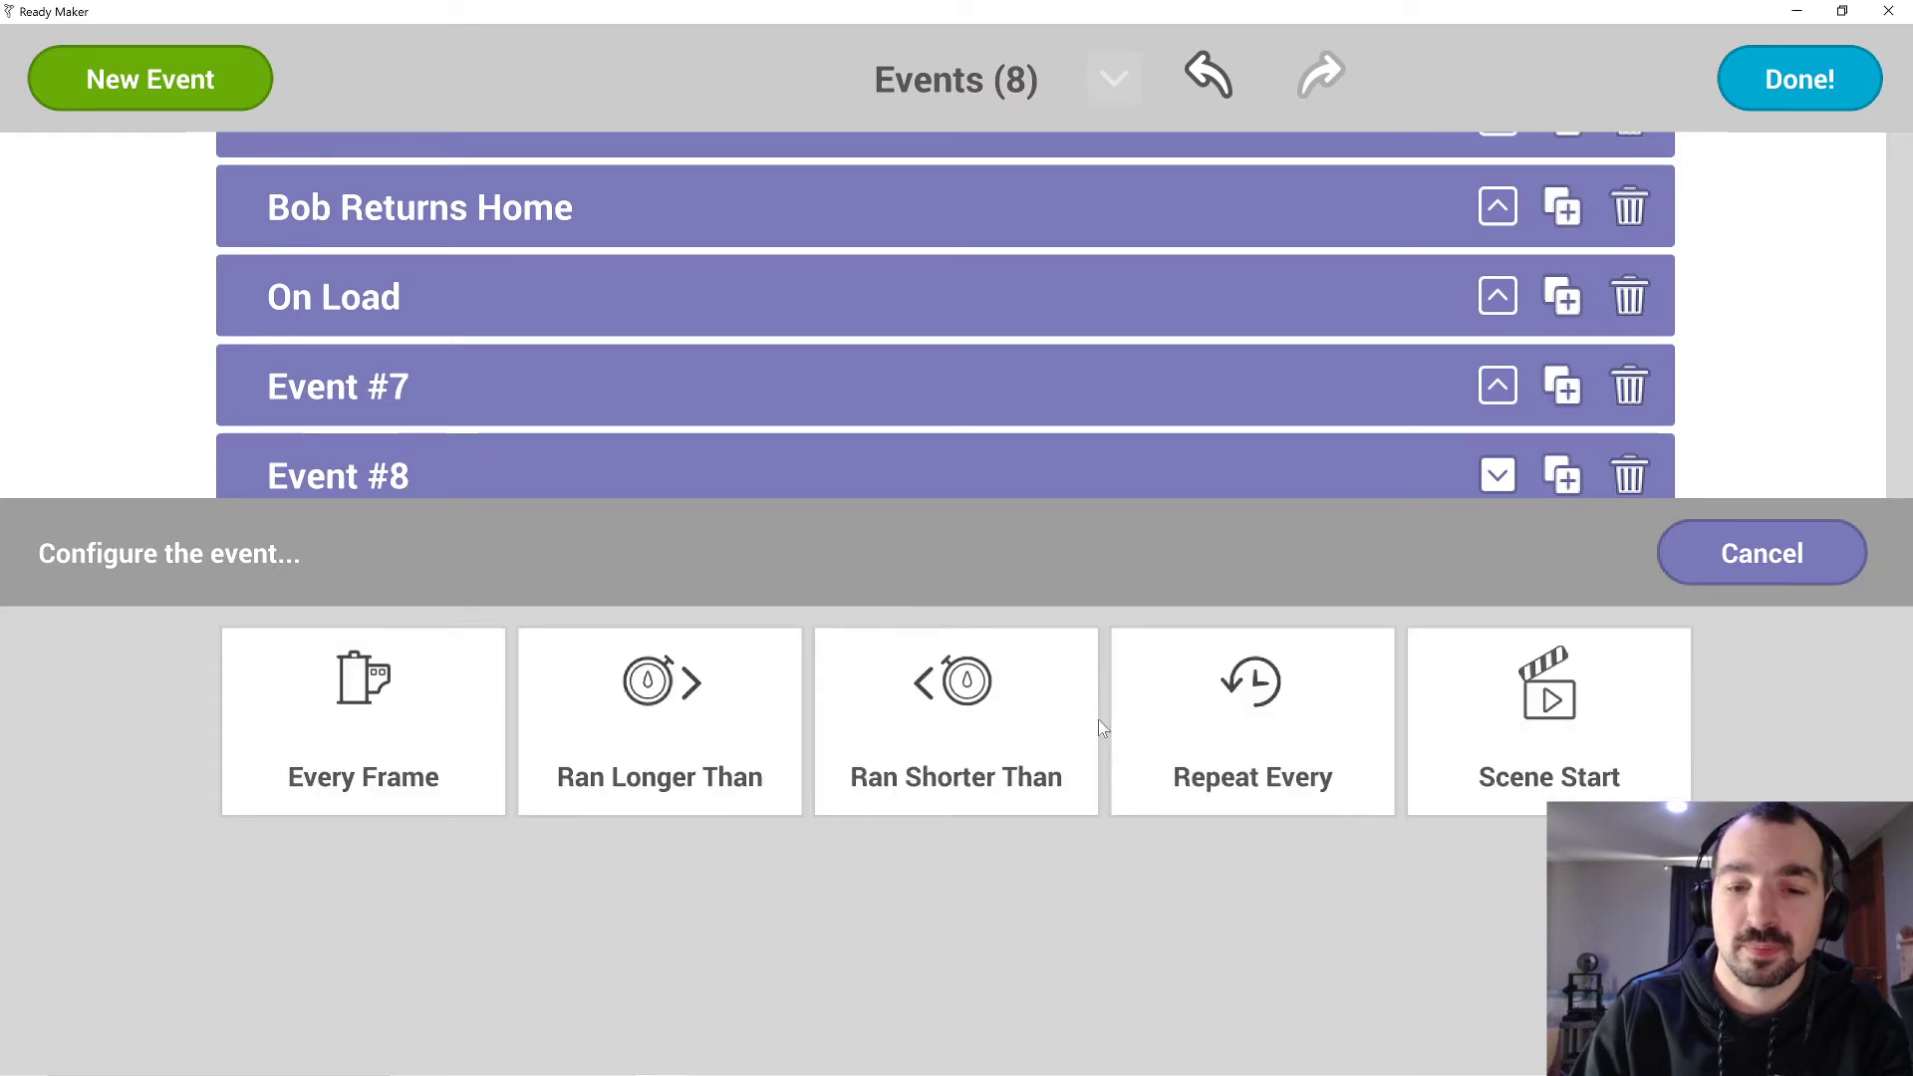
click(1275, 702)
click(1161, 734)
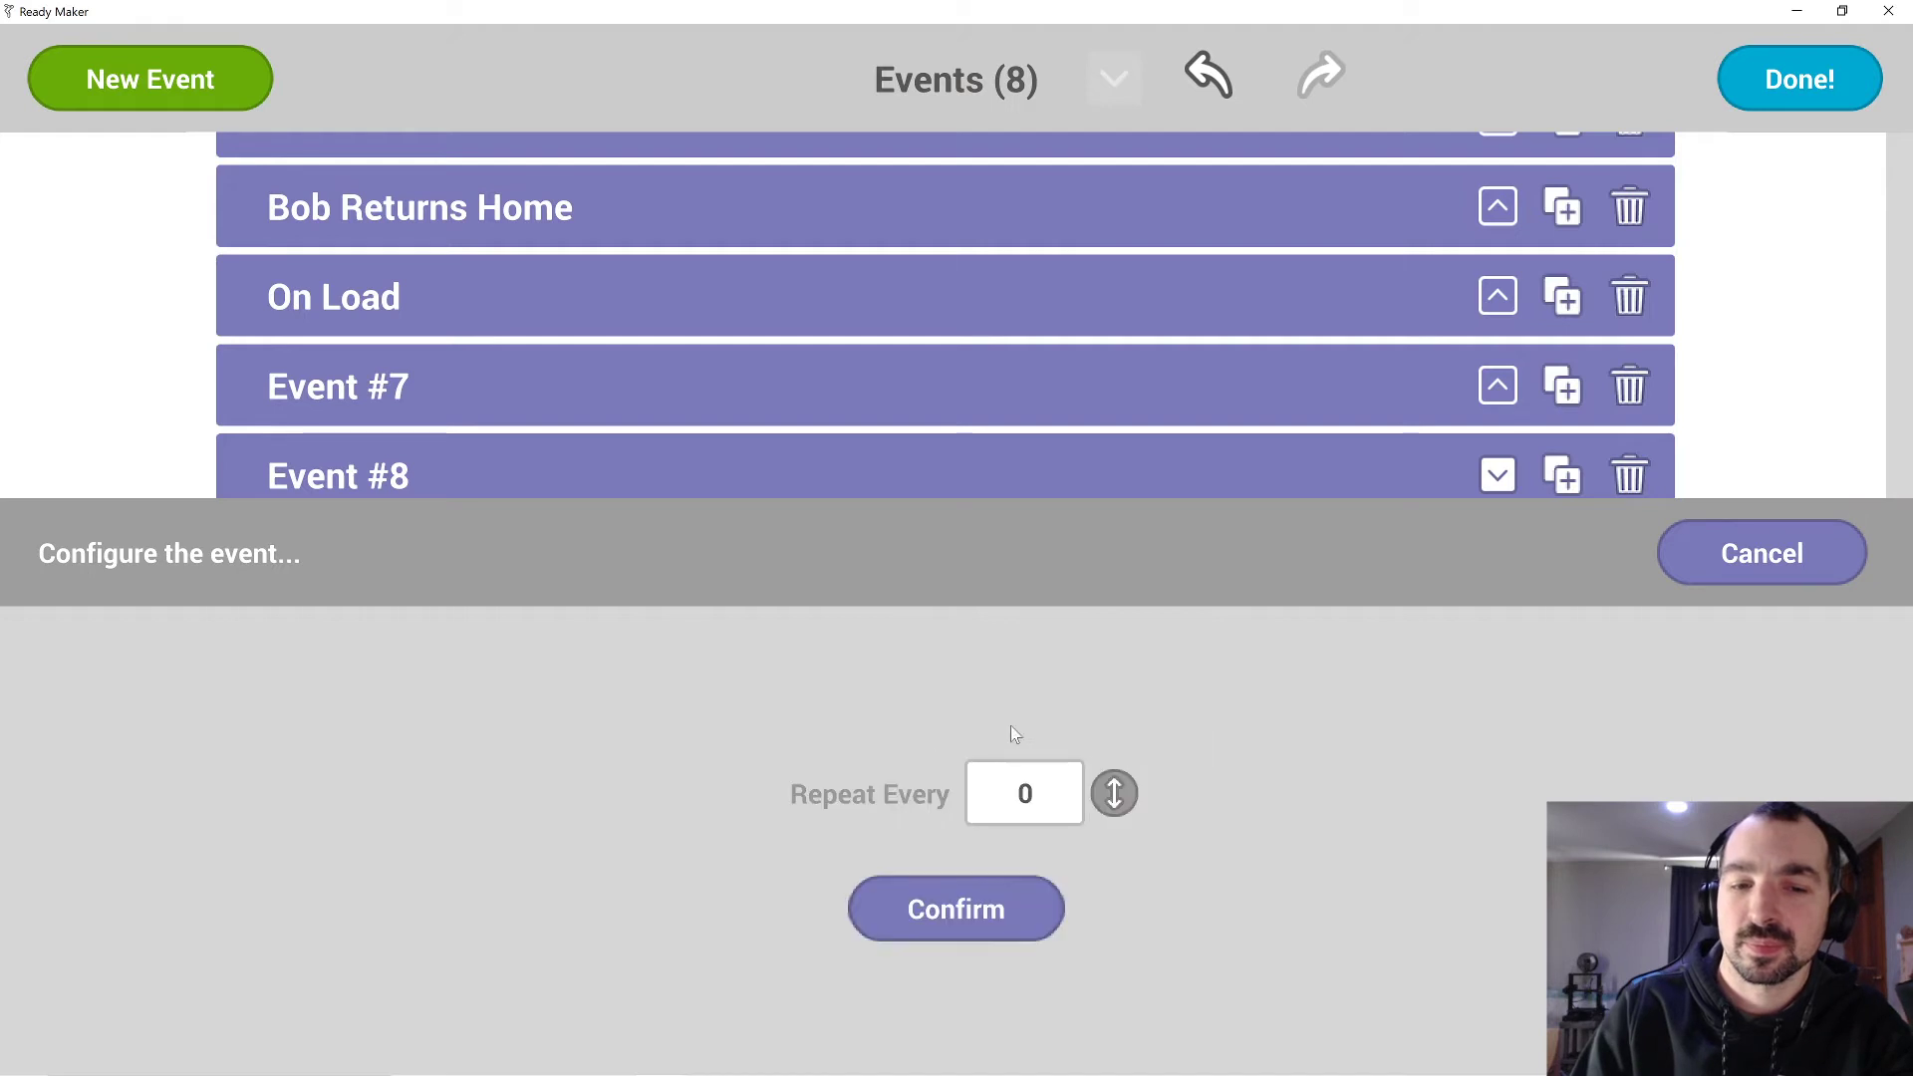
click(1039, 805)
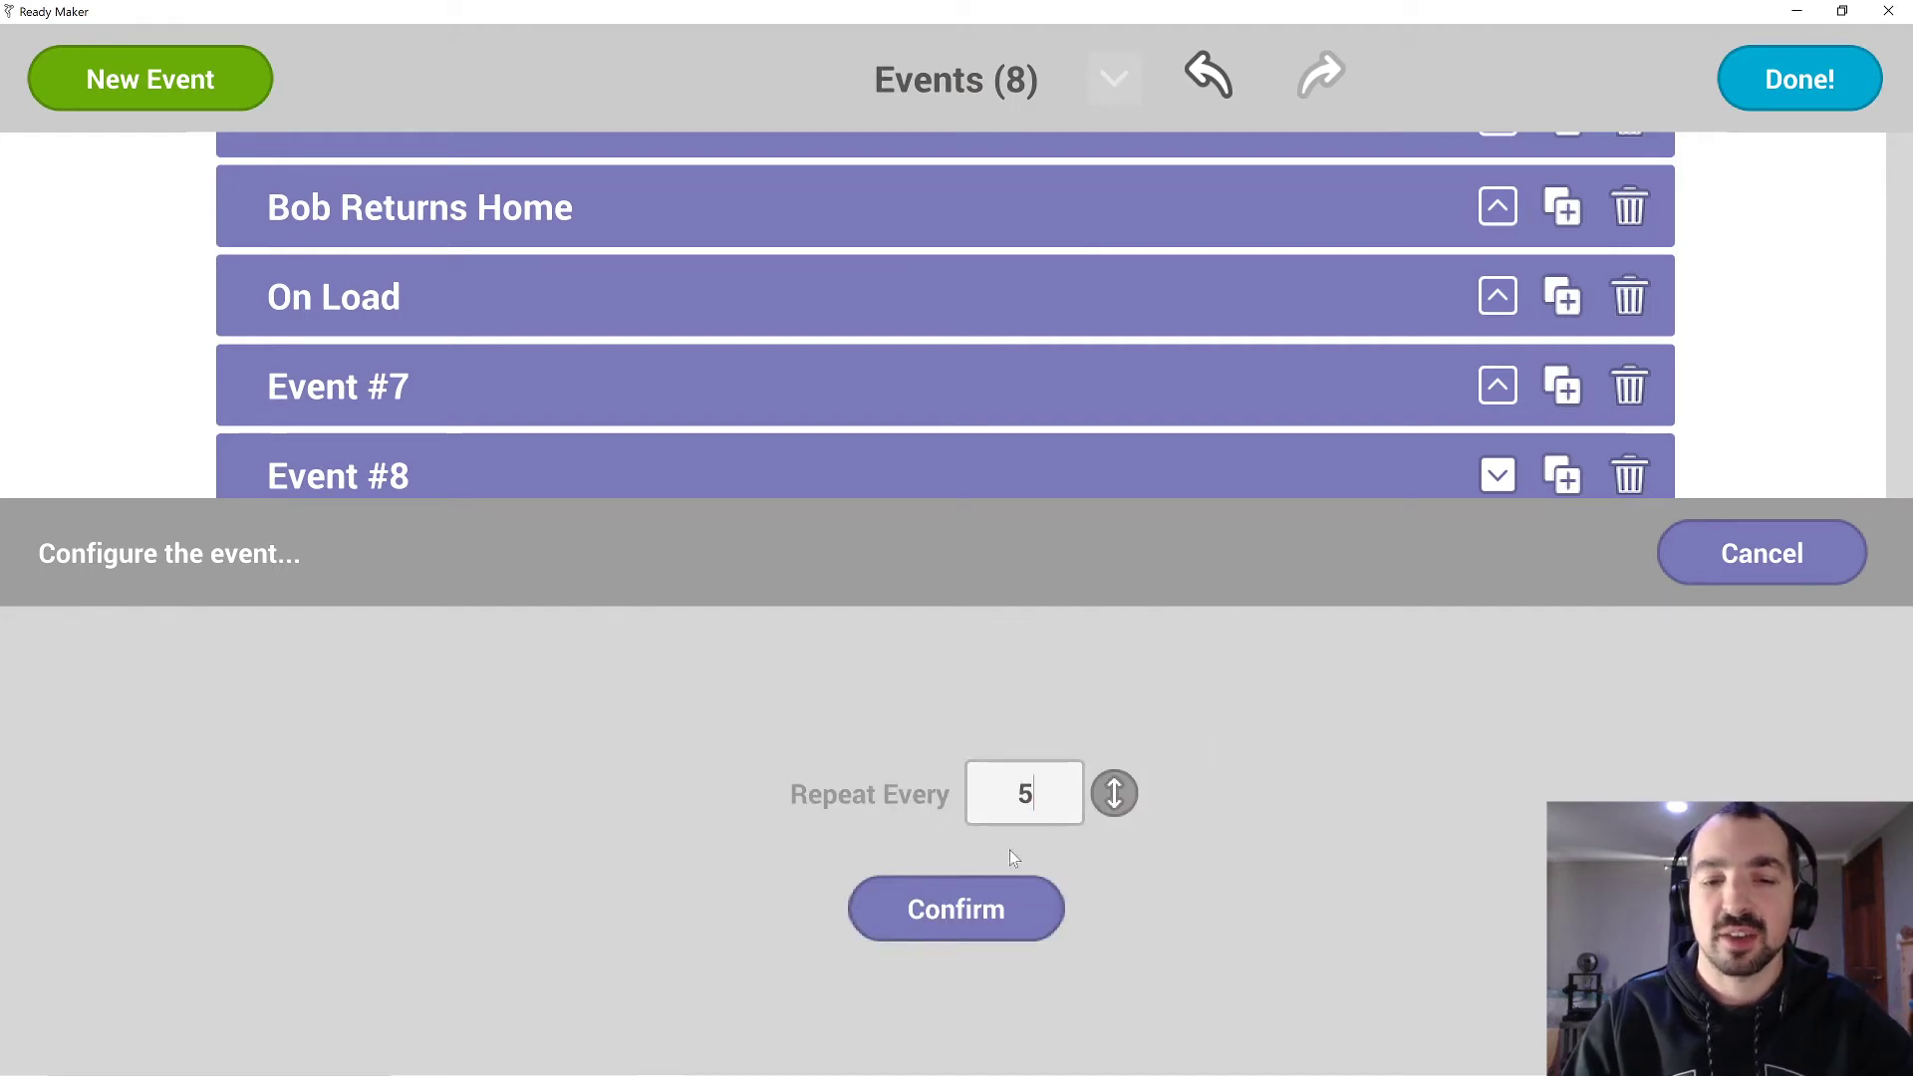
click(978, 920)
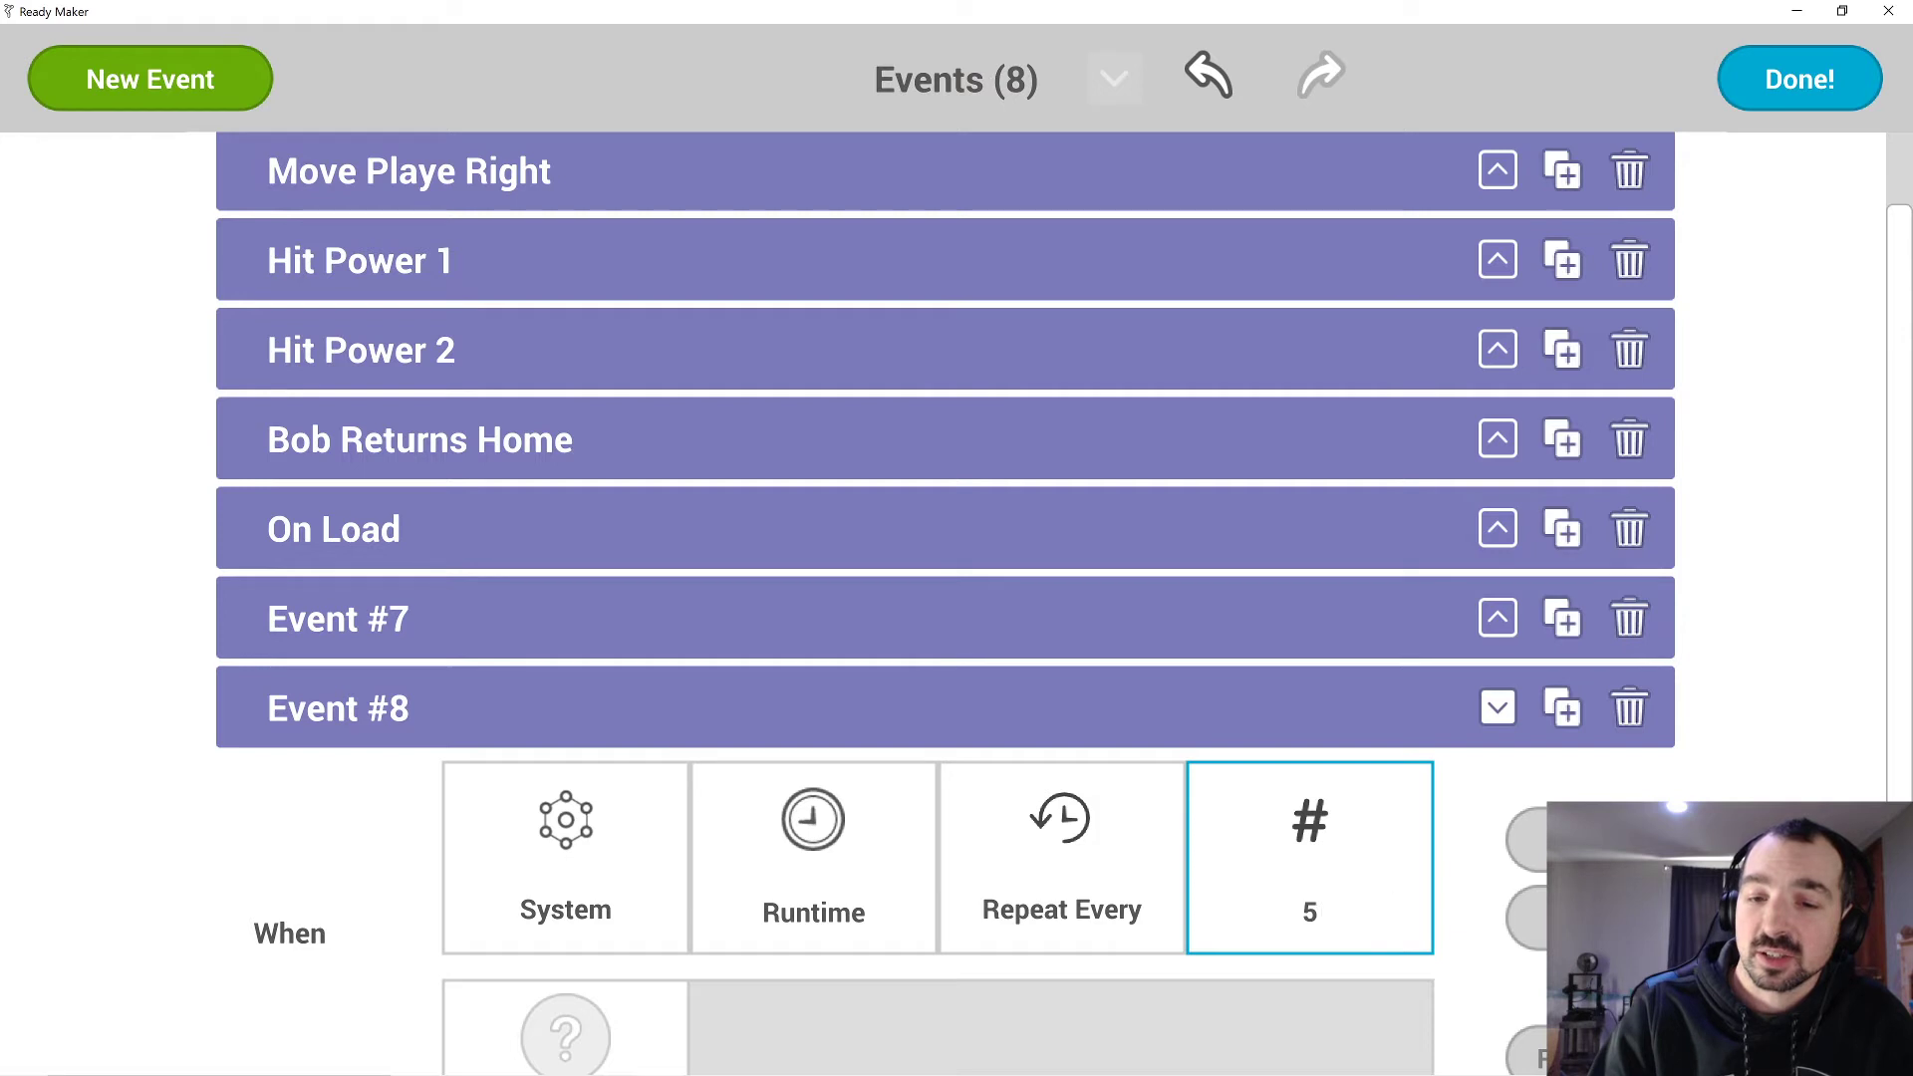
Set the Do action of Event #8 to goomb, Bullet Movement, Mirror Velocity, and finish editing the events.
scroll(1190, 887, down, 1)
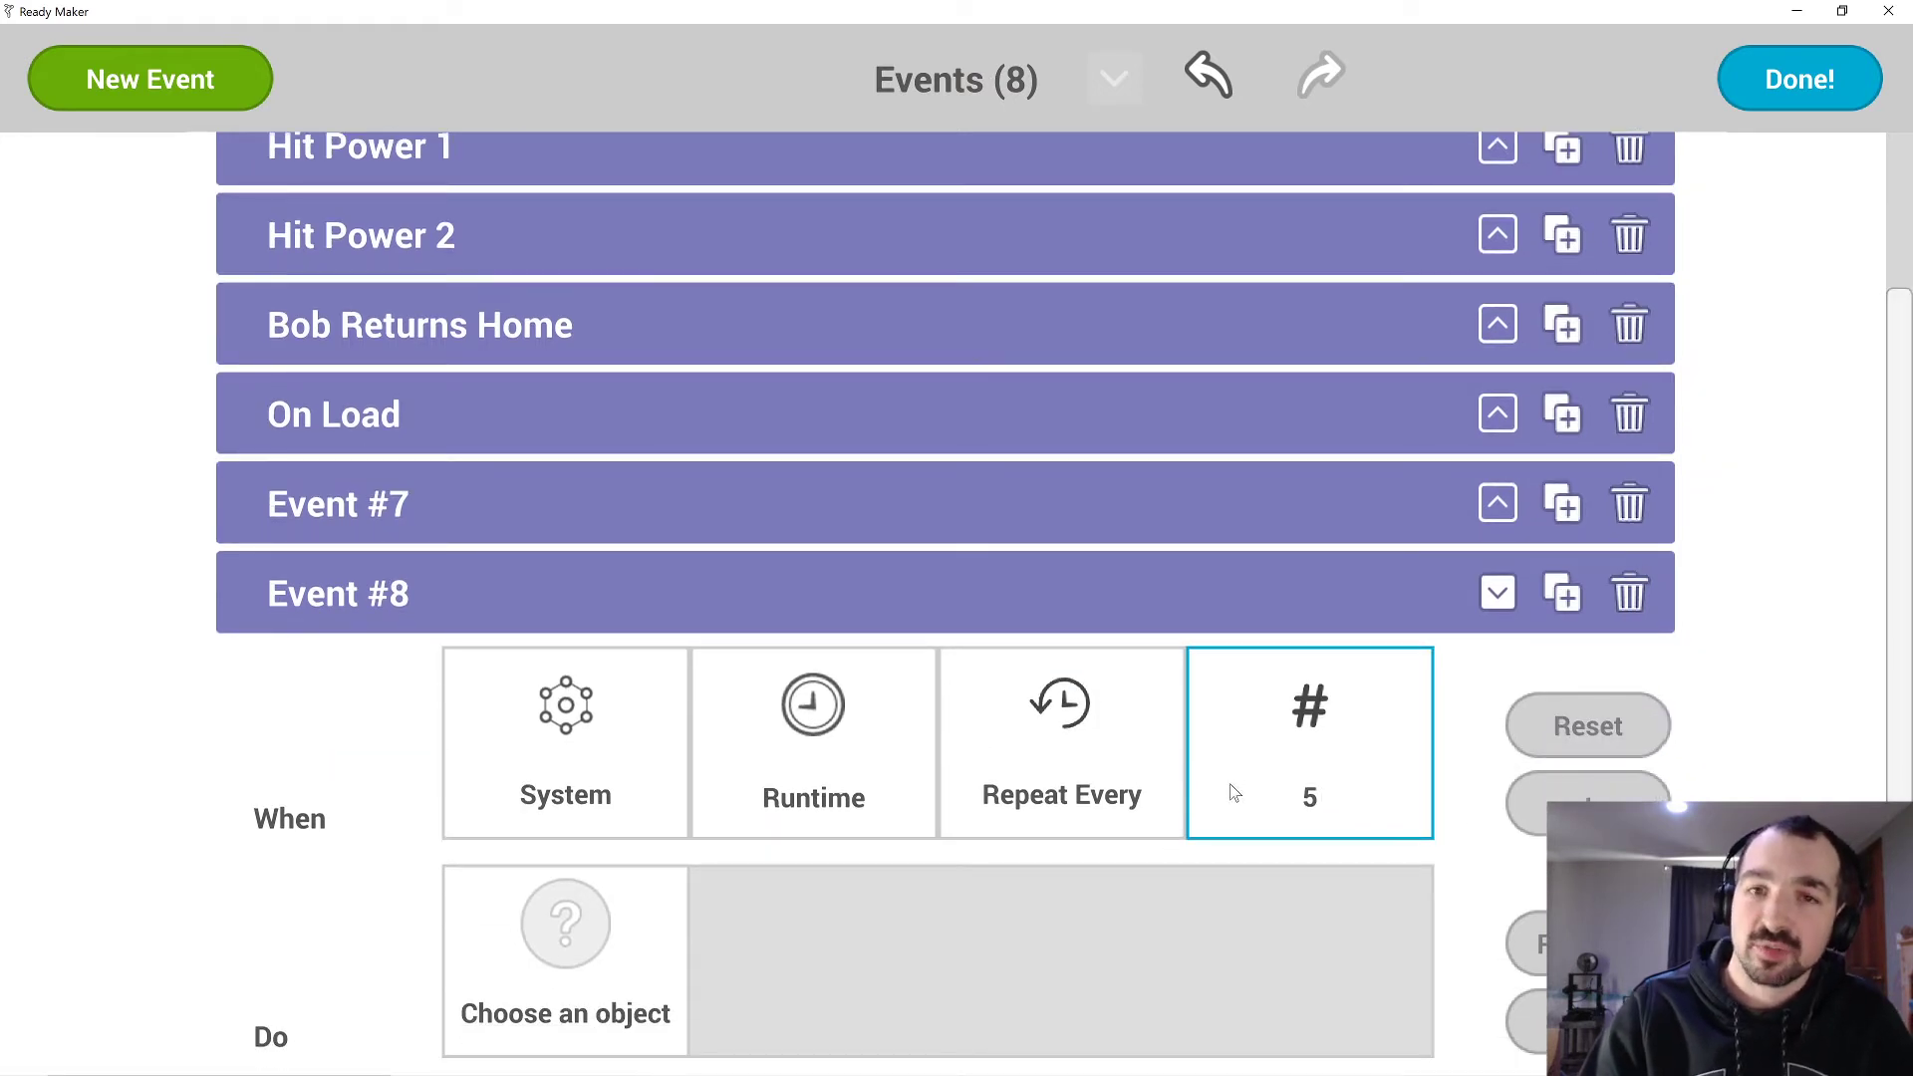
click(571, 960)
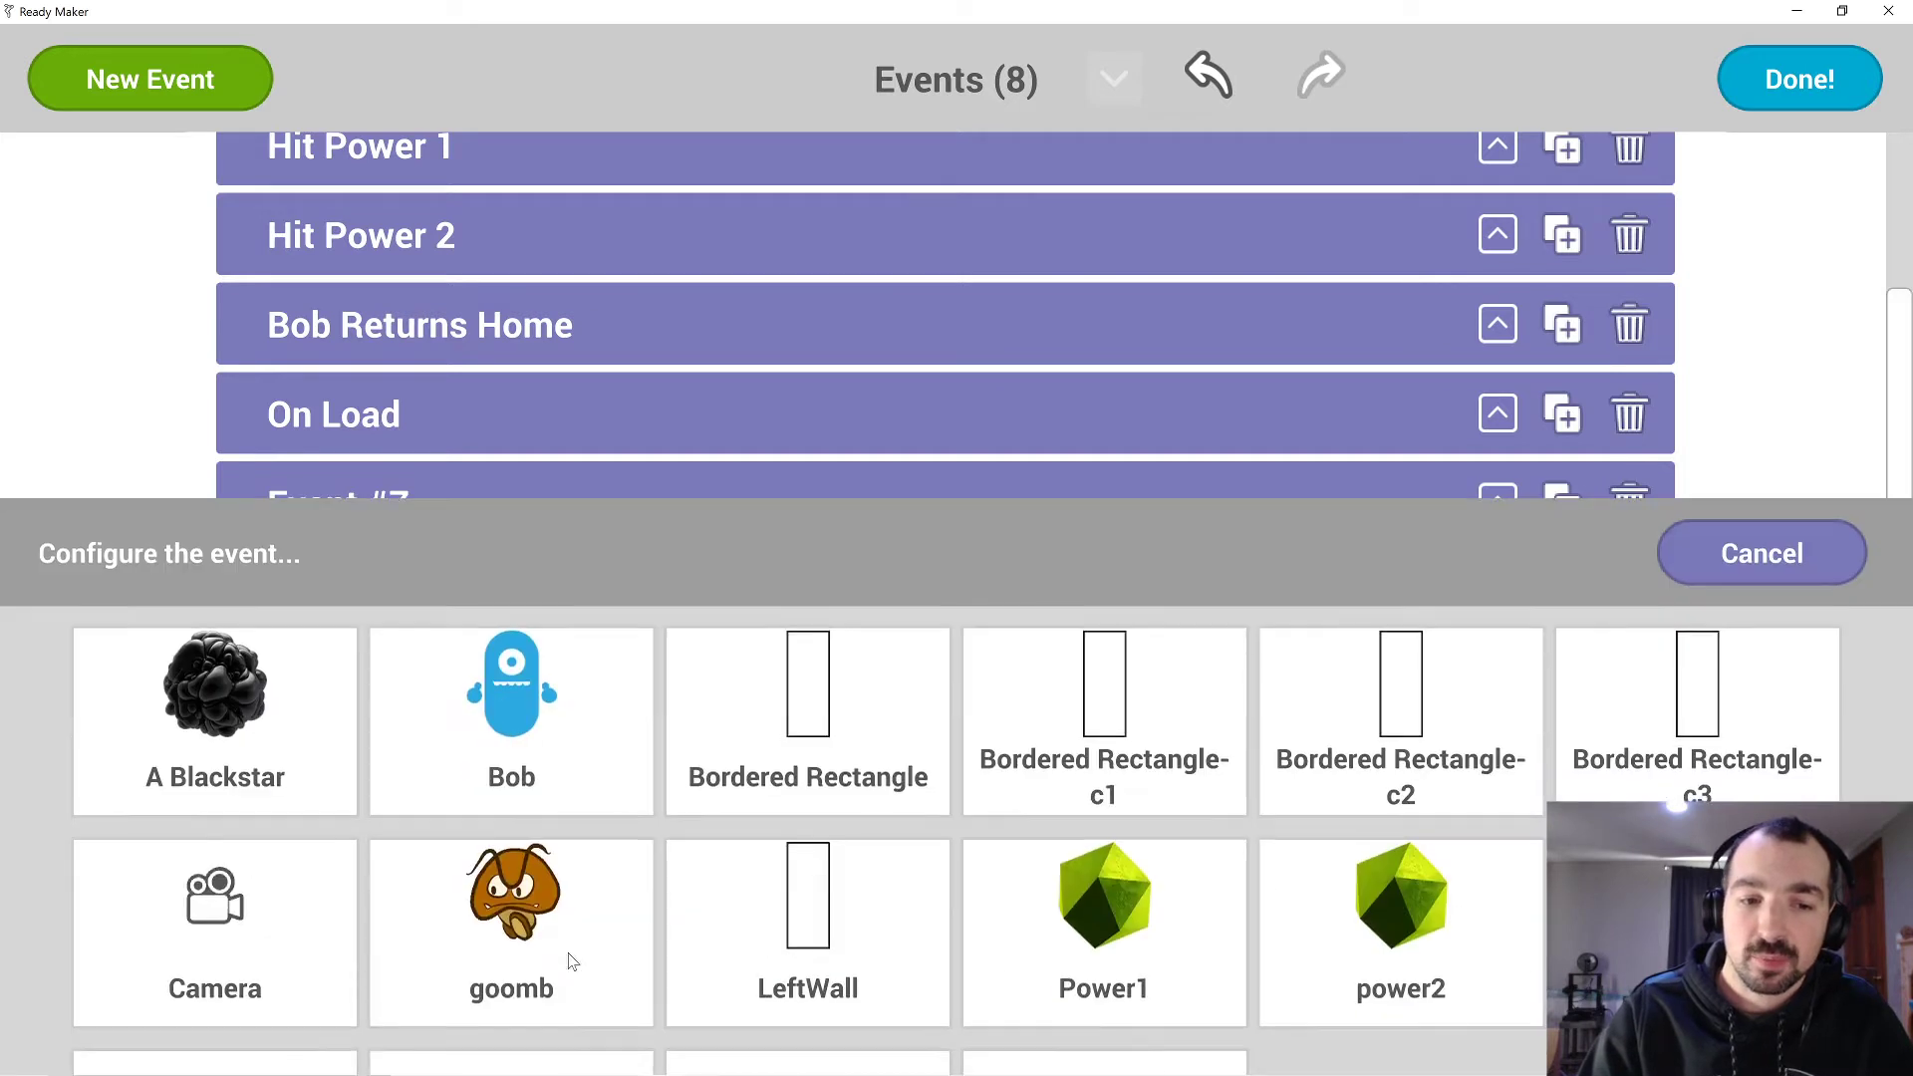
click(512, 942)
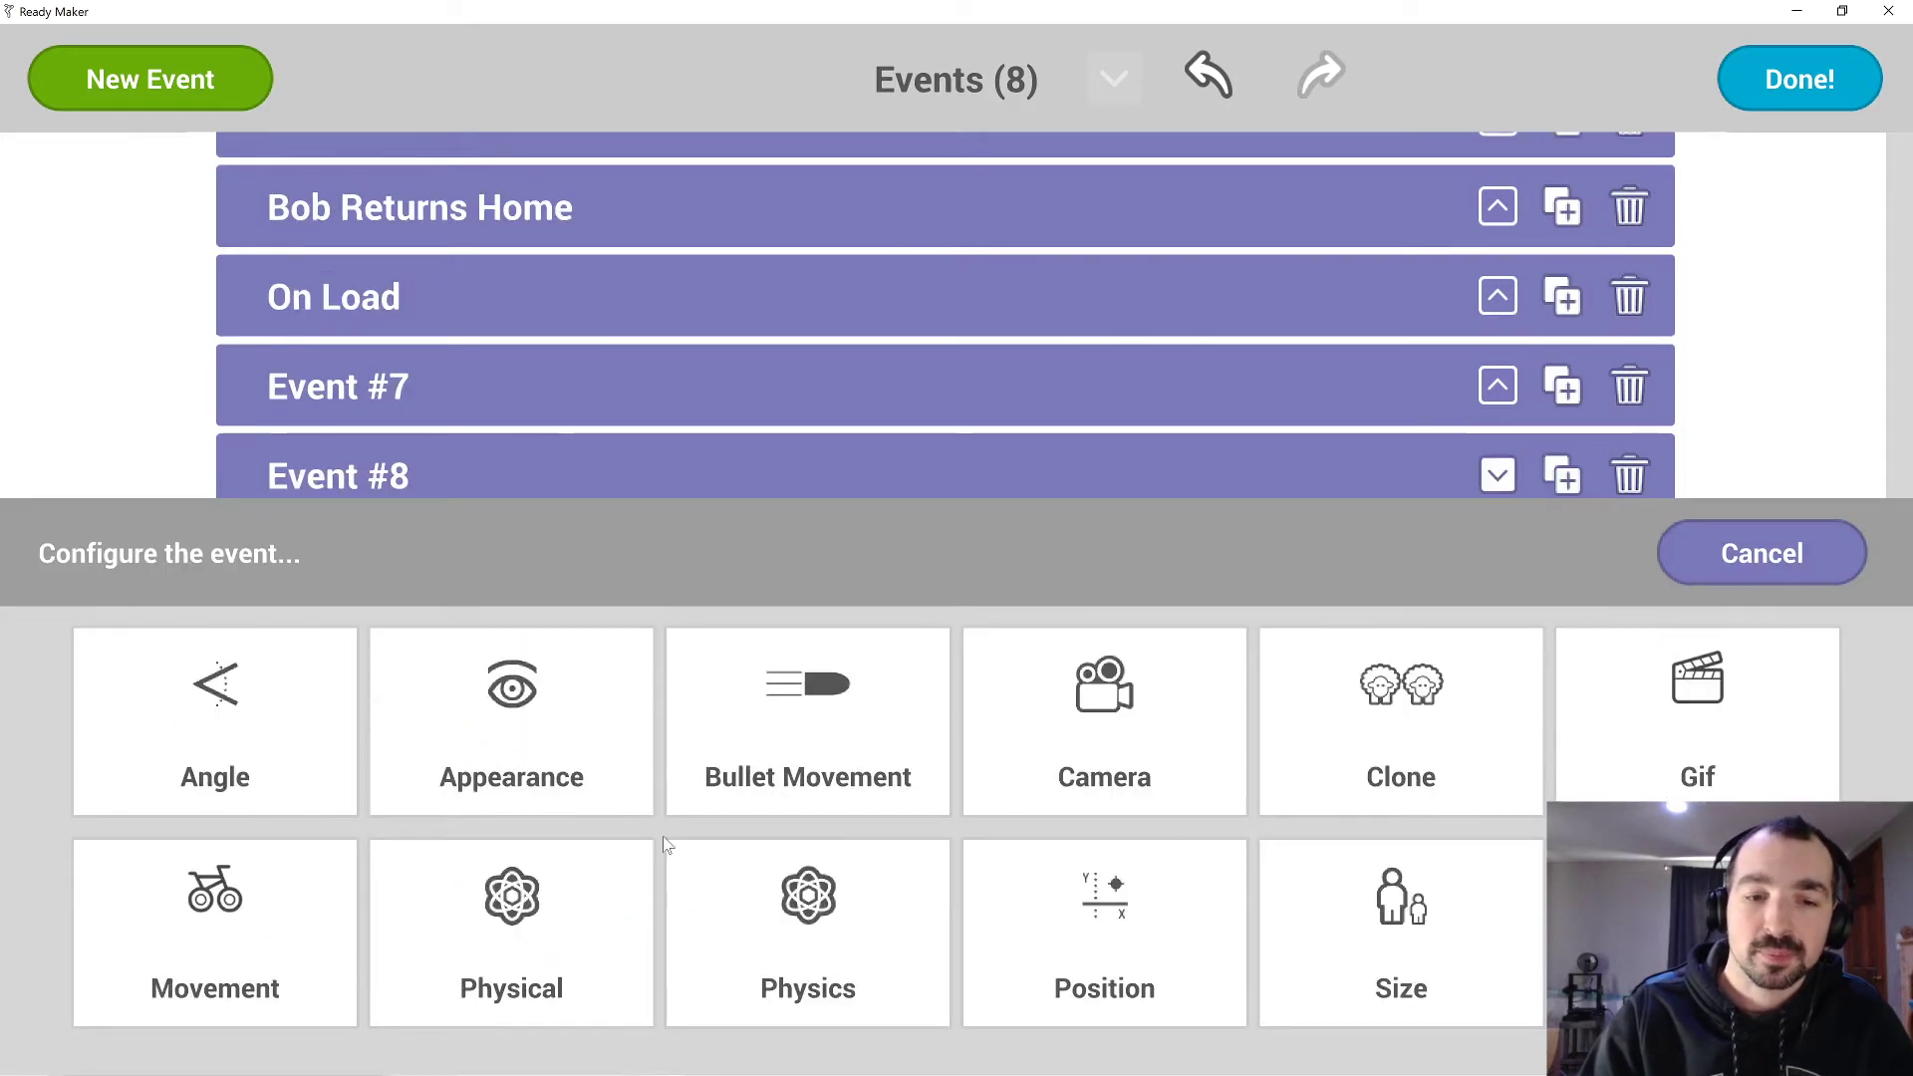
click(807, 917)
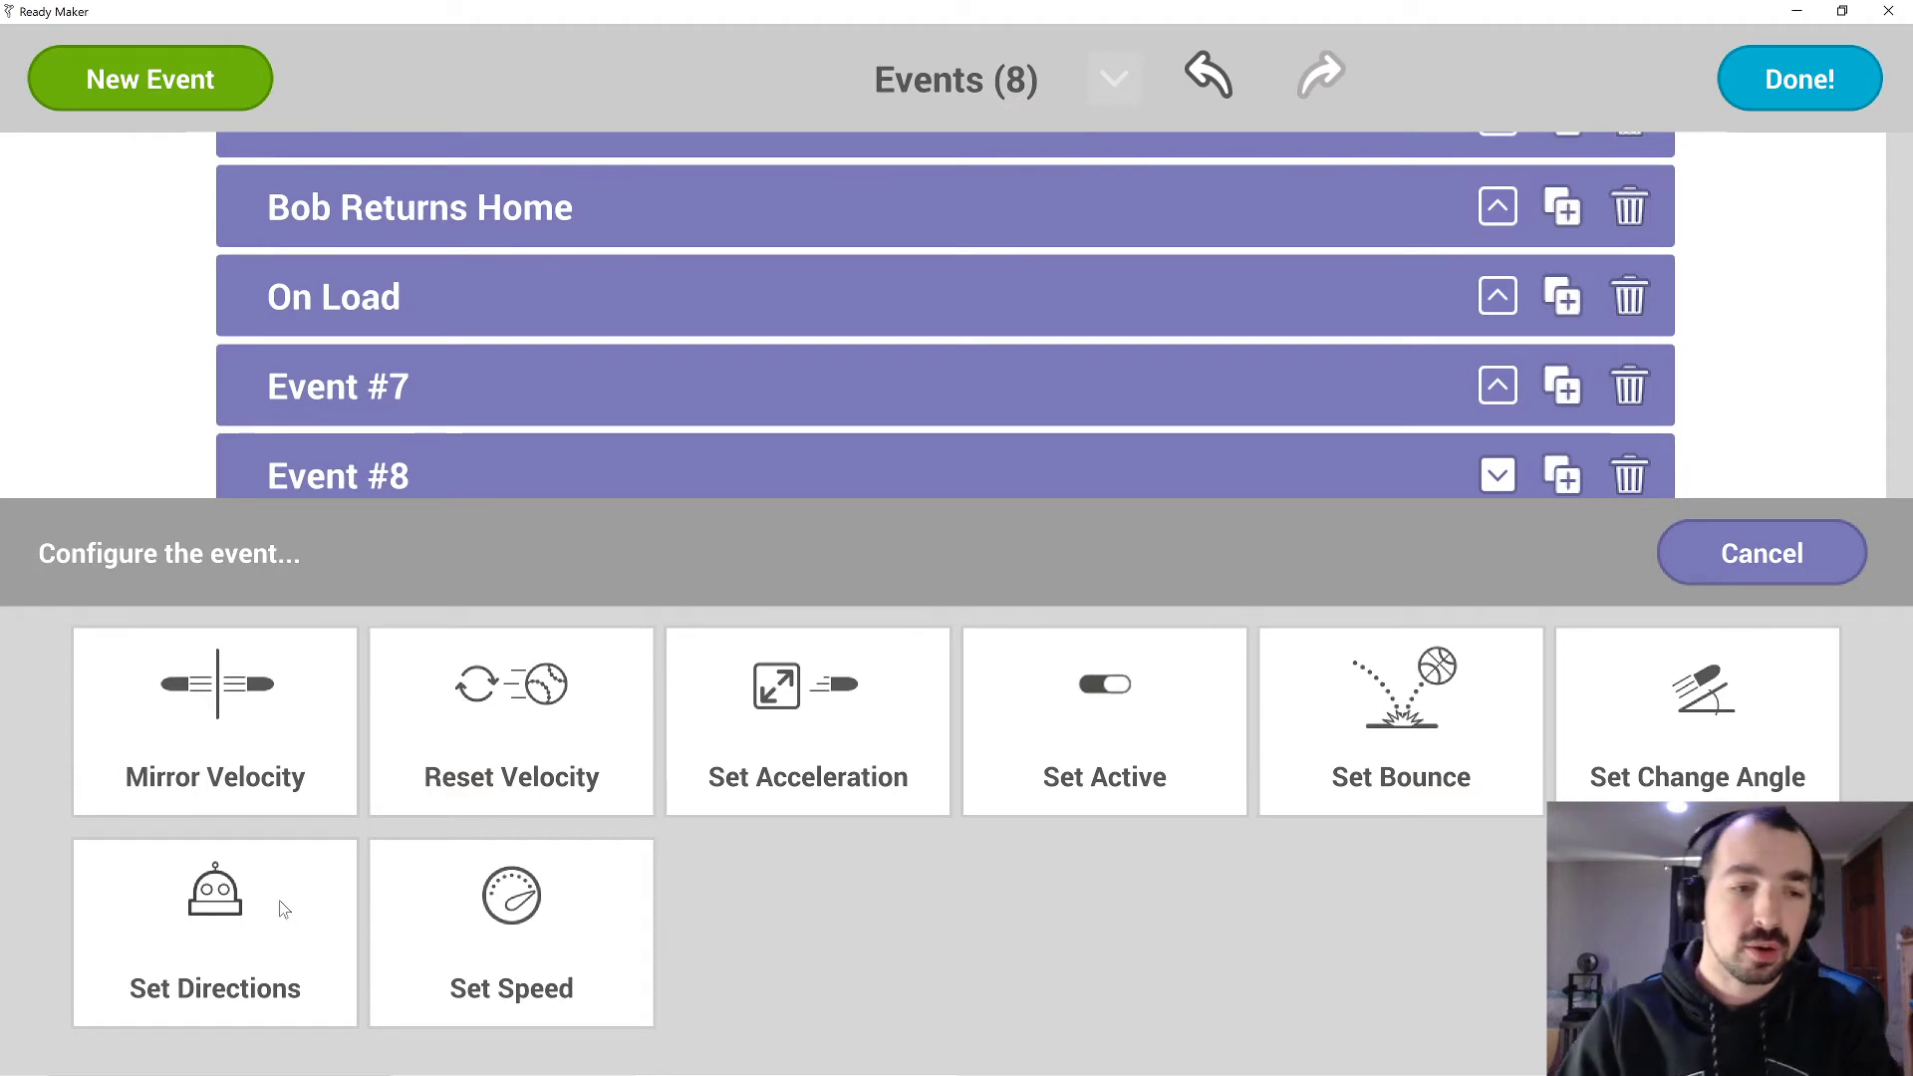
click(209, 754)
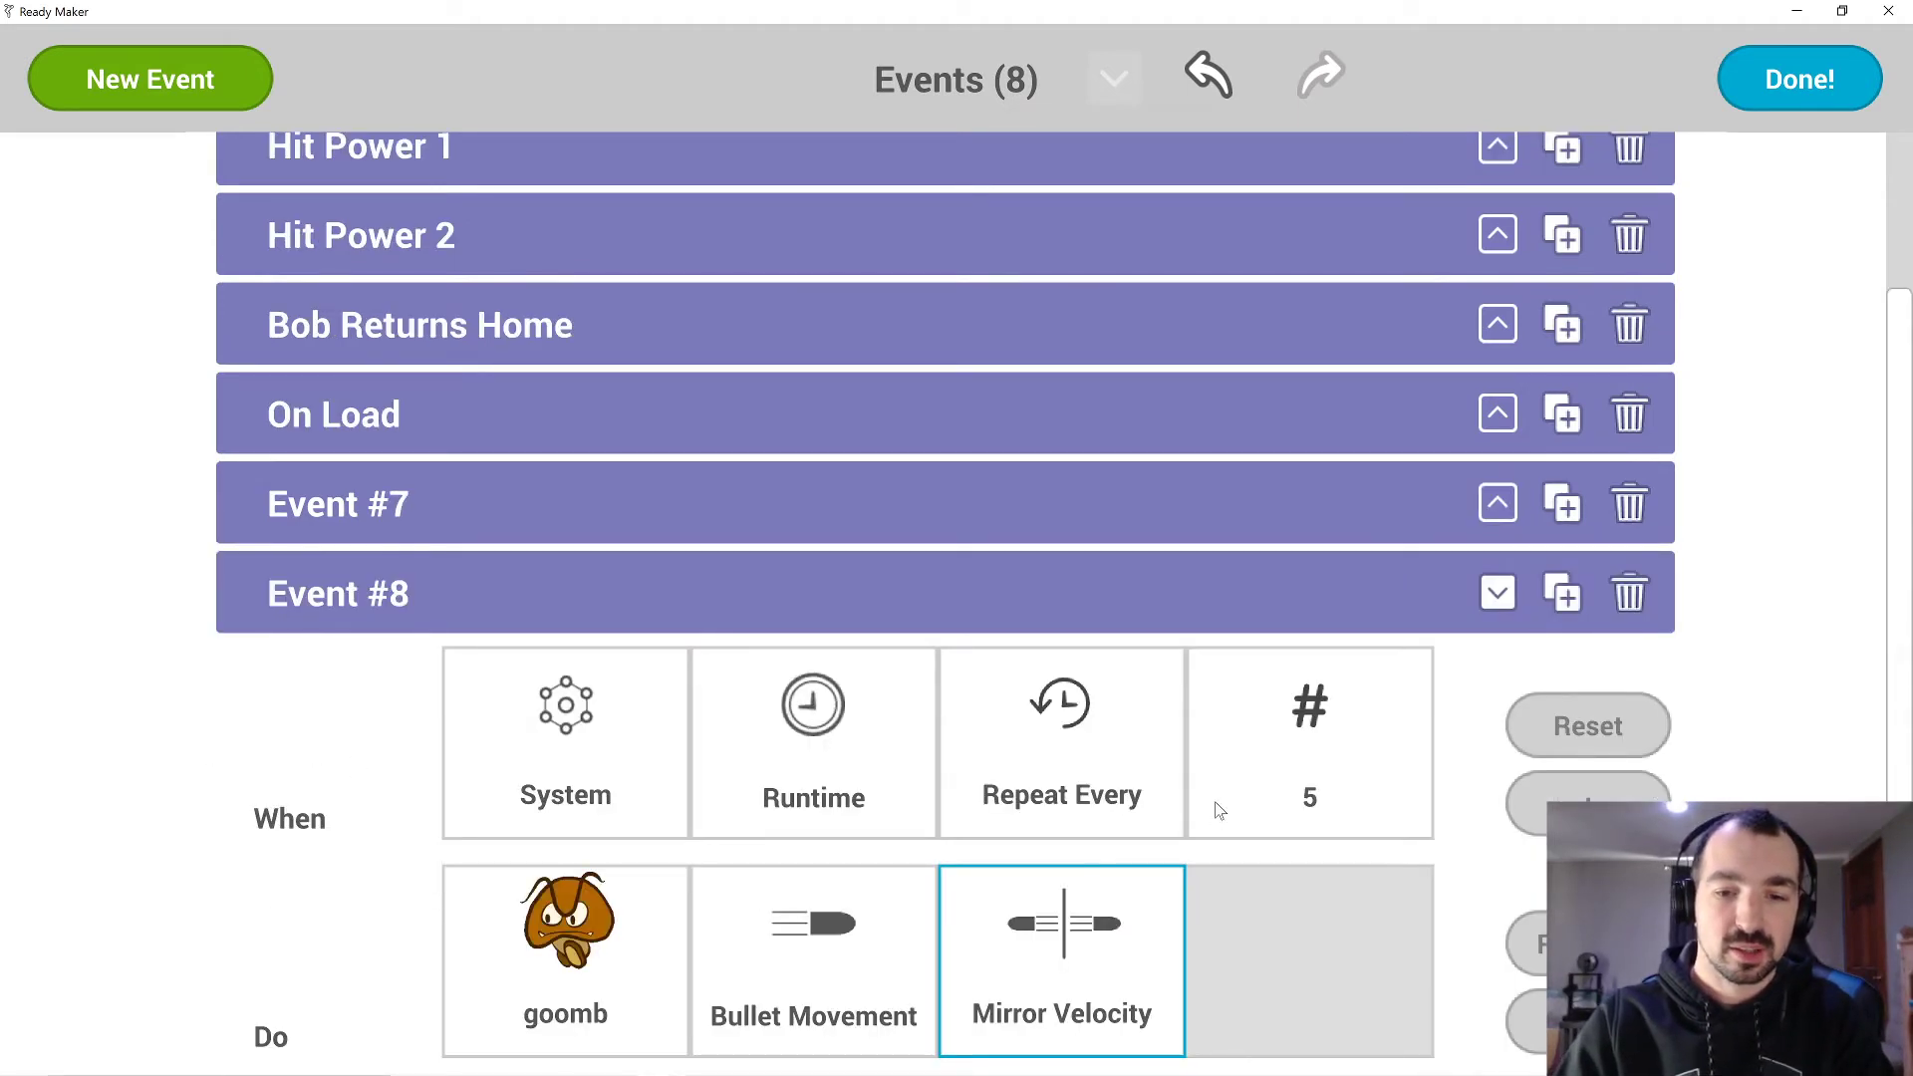
click(1805, 88)
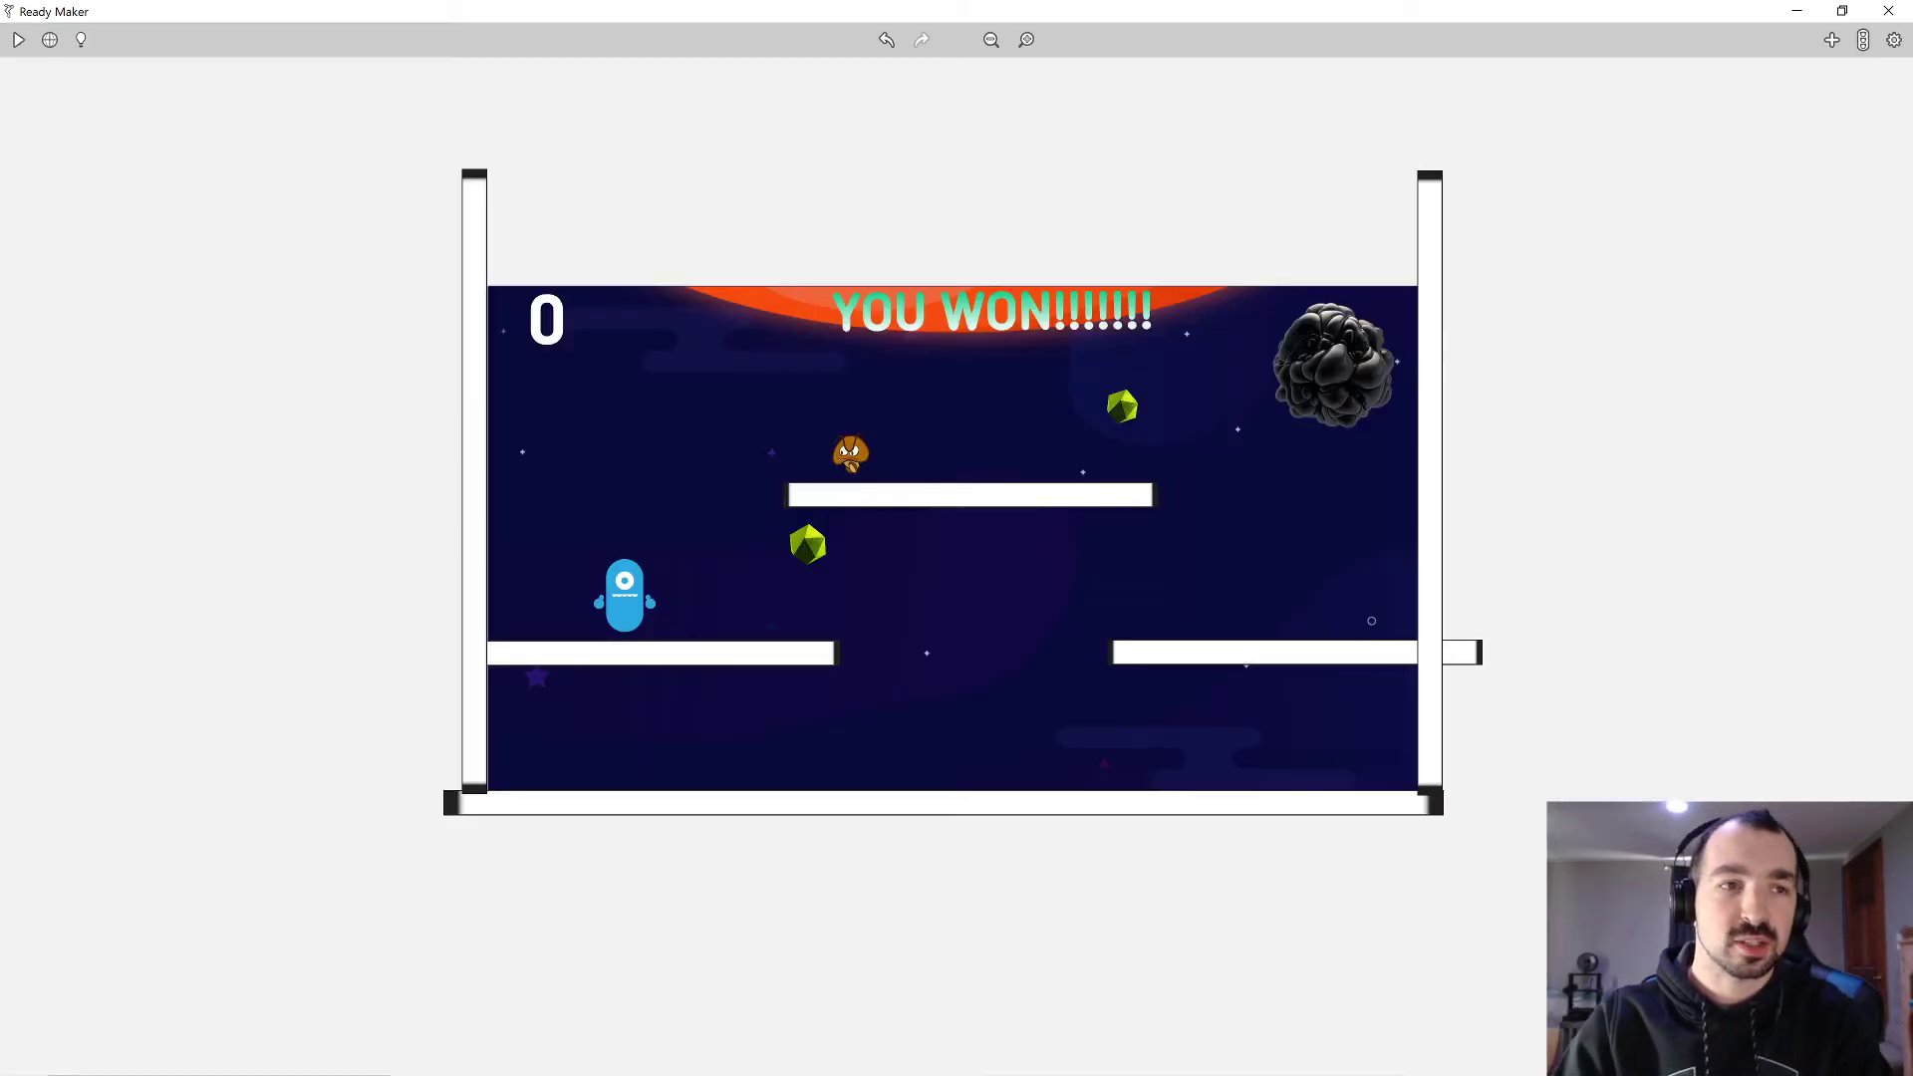
Run the game to test the goomb's back-and-forth movement on the upper platform, and stop it.
click(18, 39)
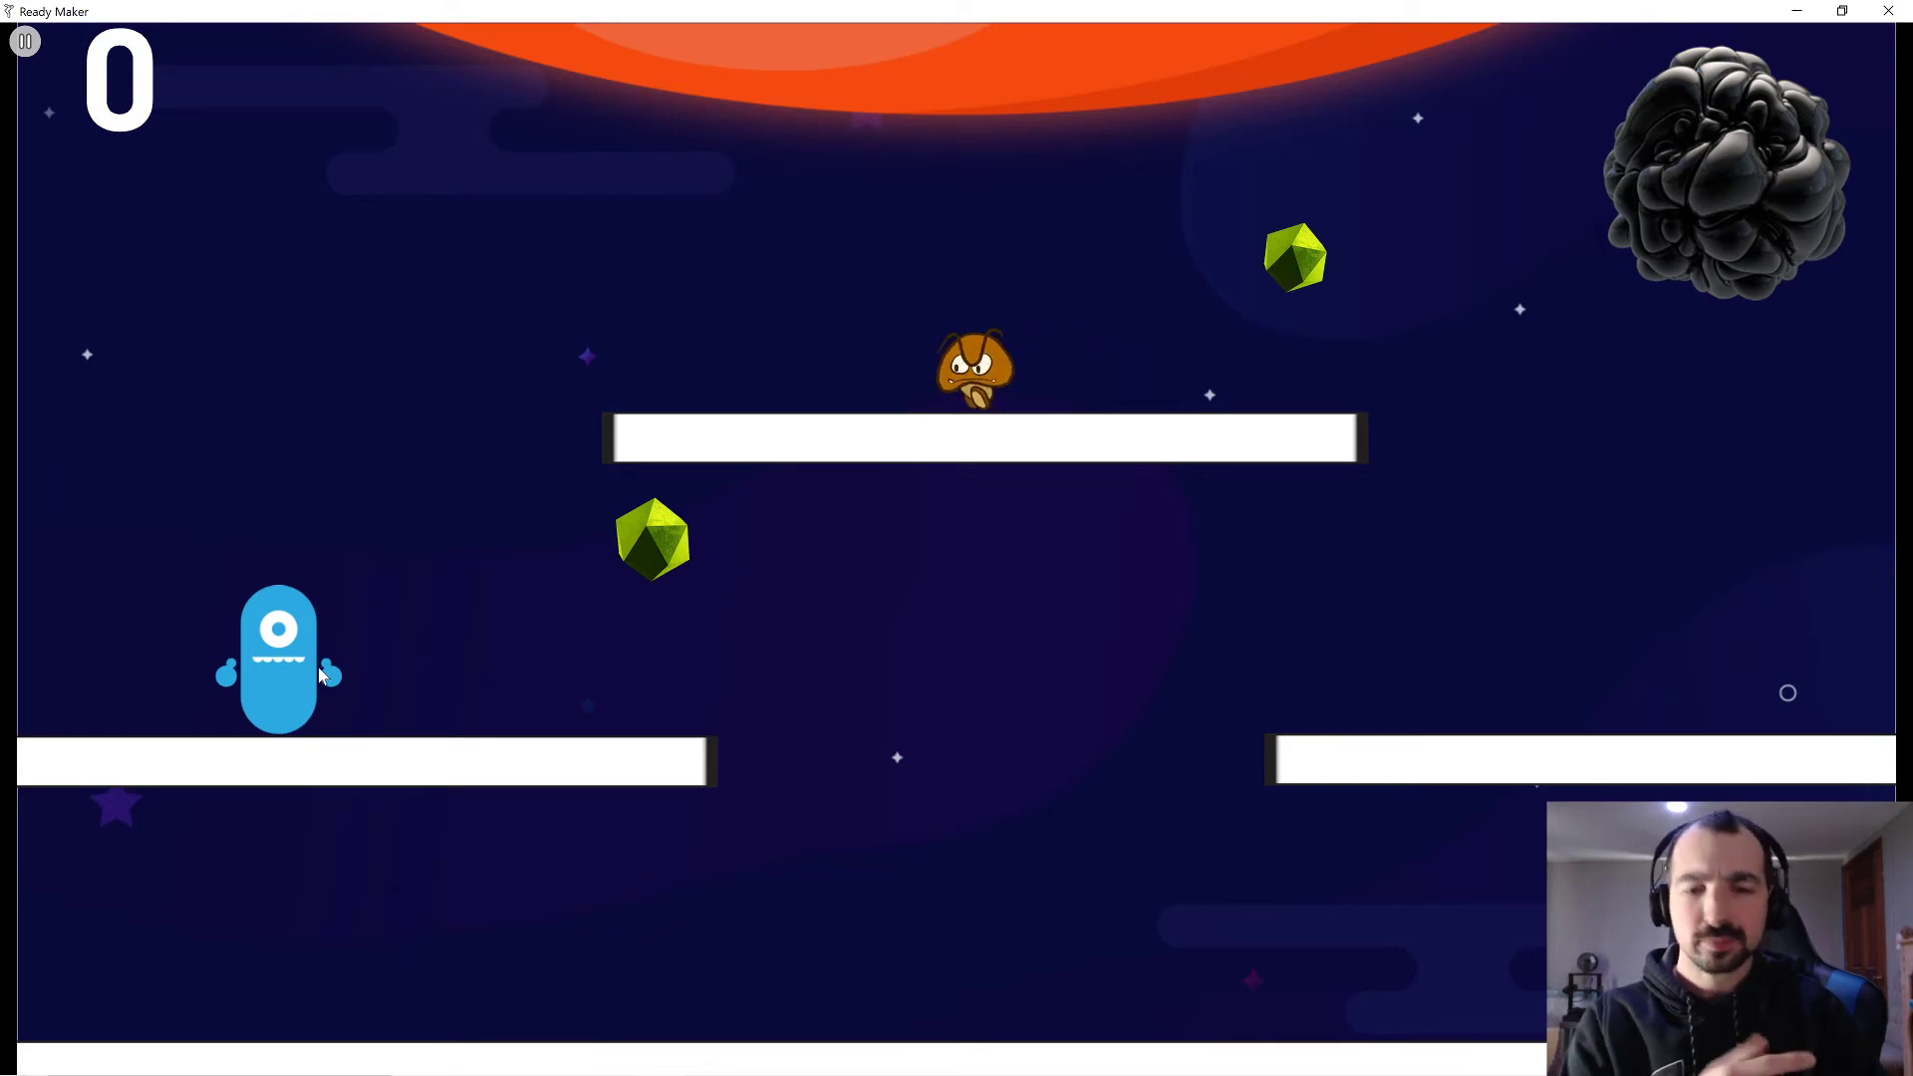
click(26, 41)
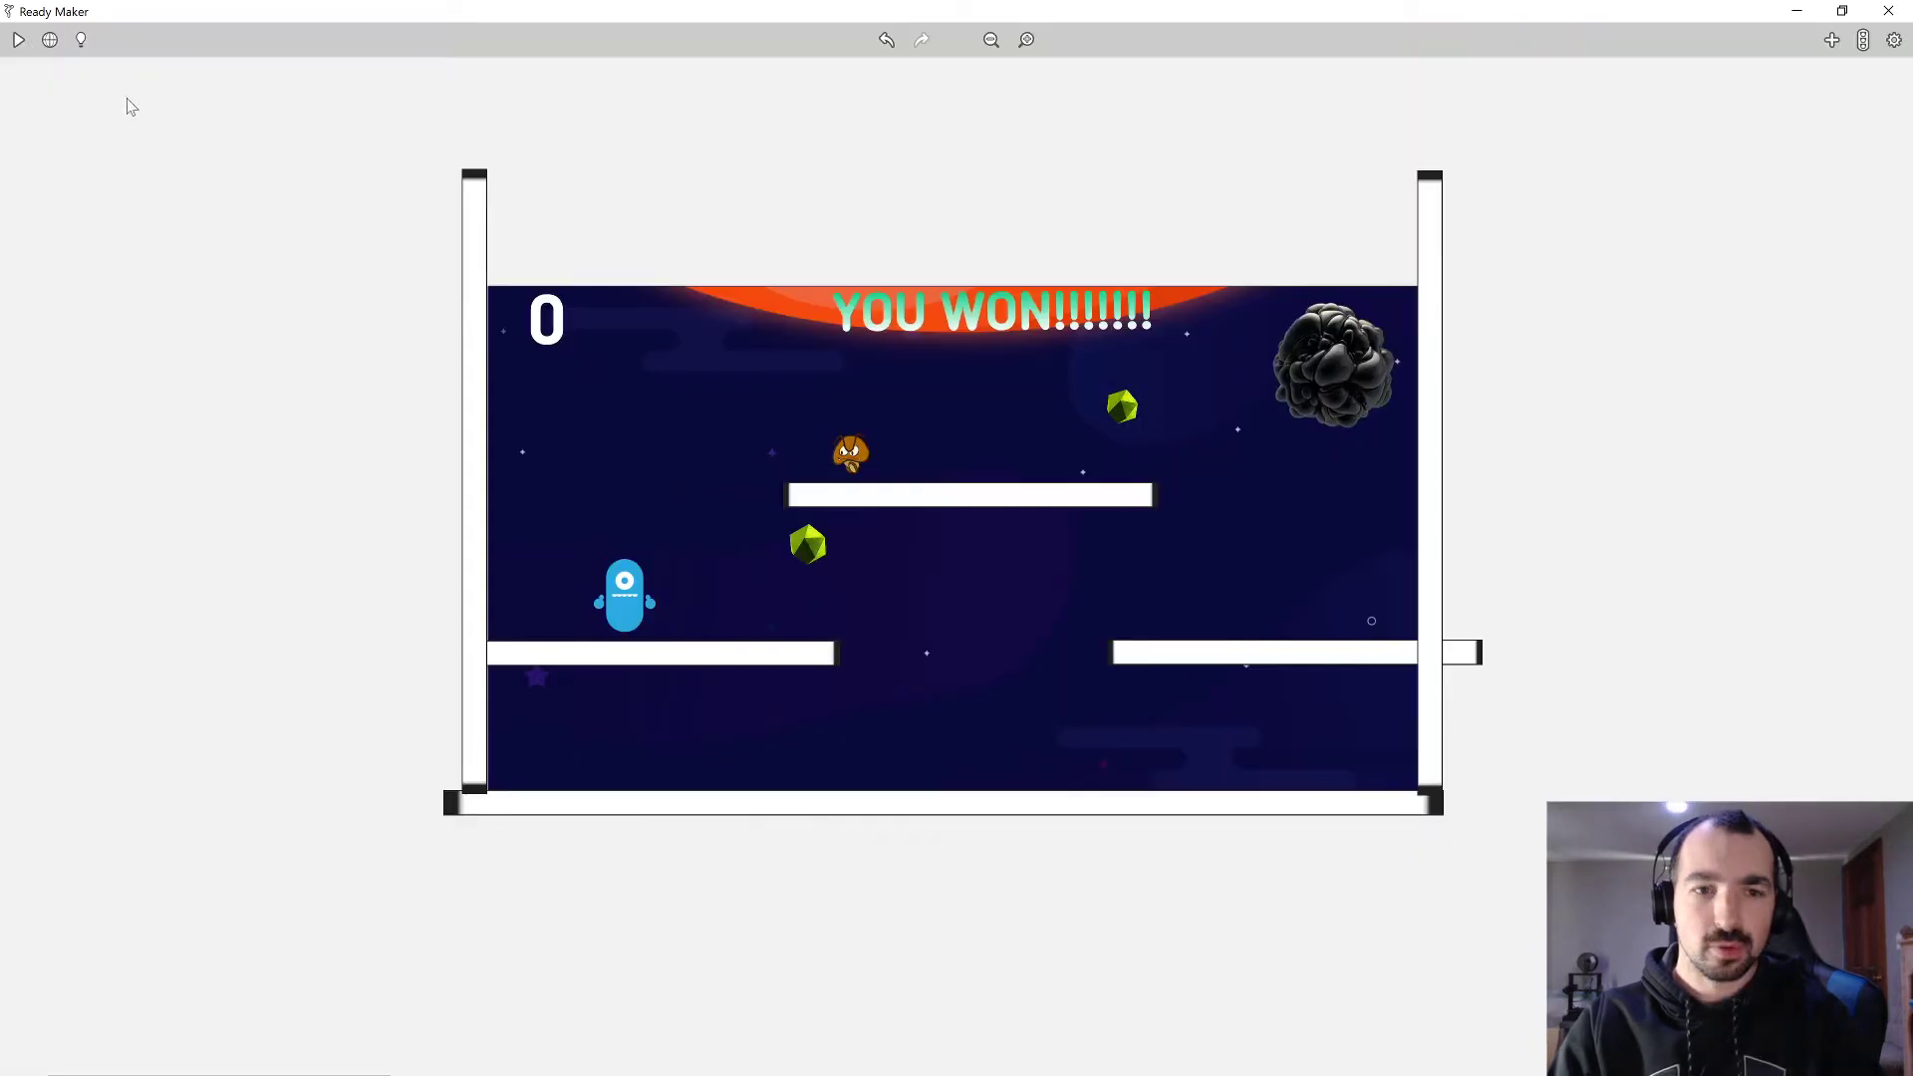
Switch to the KPI list in Notepad, mark "enemy can move back and forth" with an x, and return to Ready Maker.
key(alt+Tab)
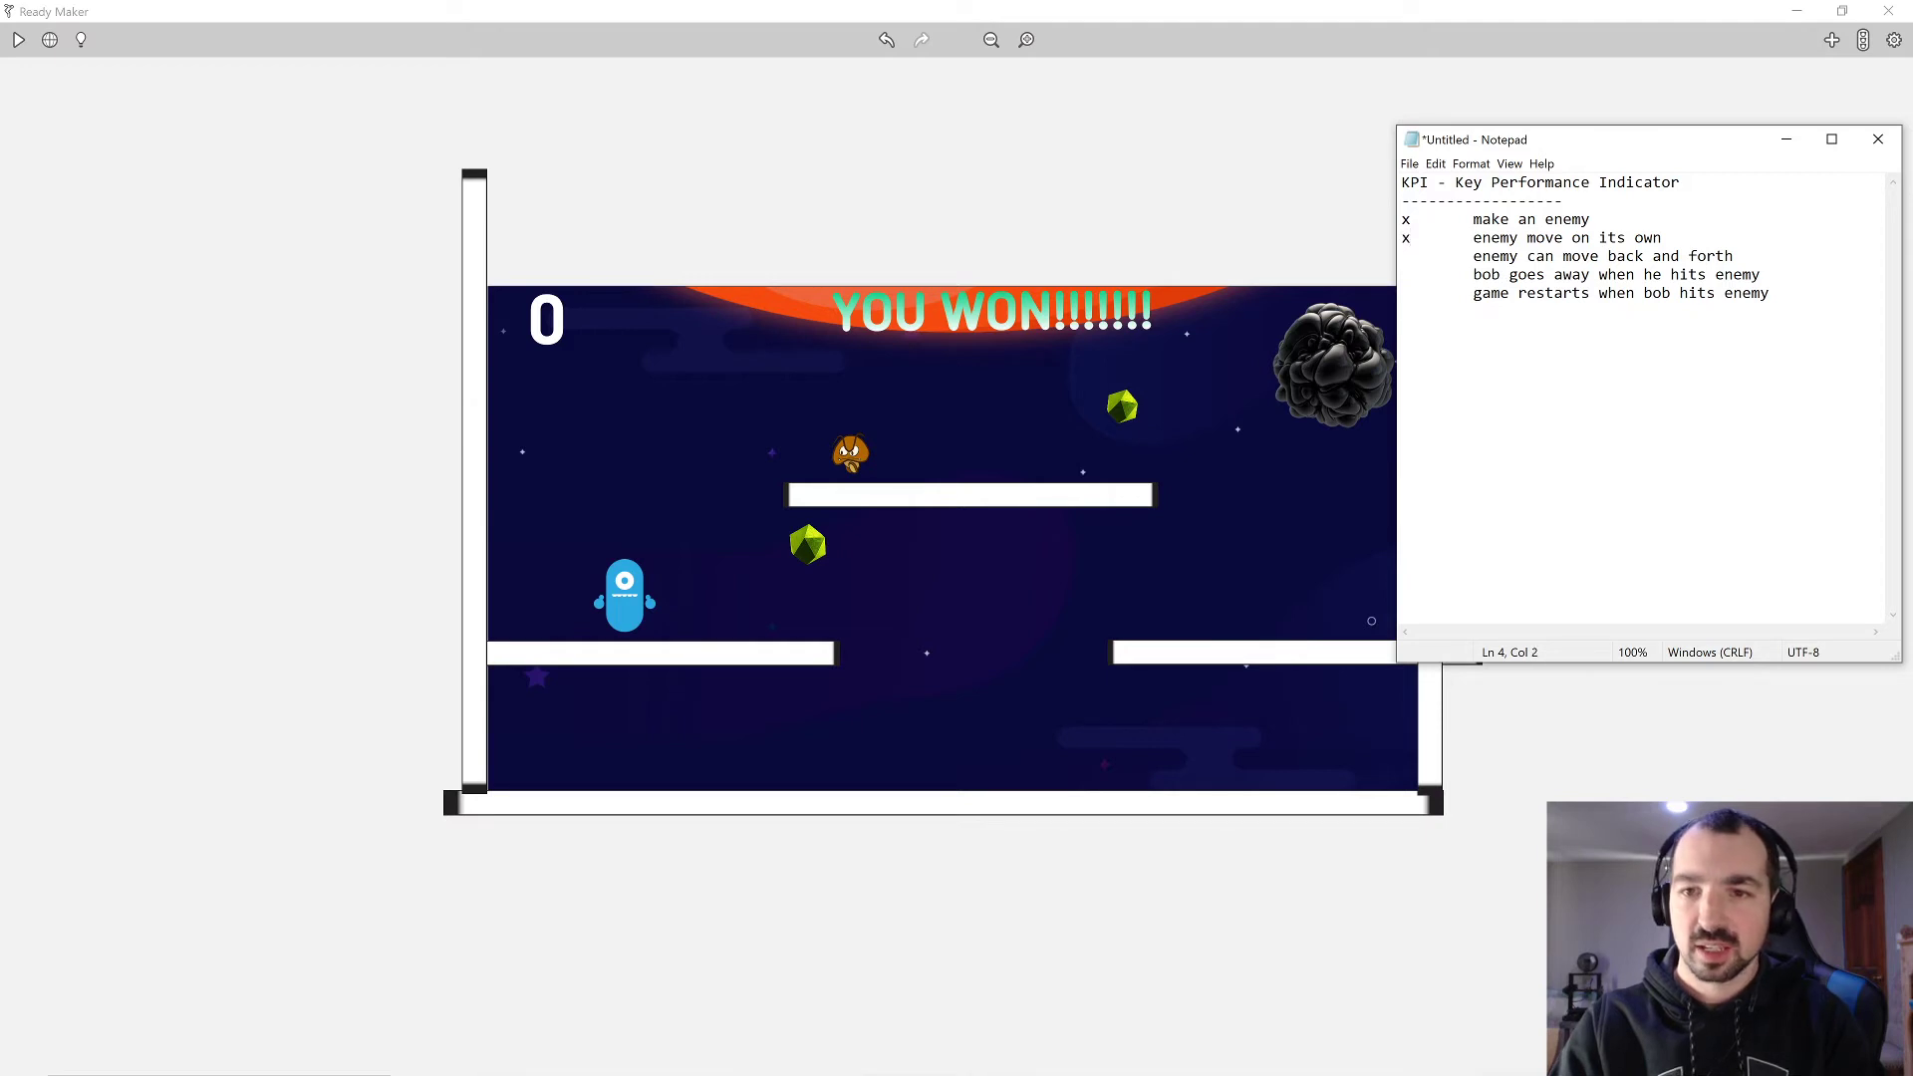
drag(1473, 256, 1698, 256)
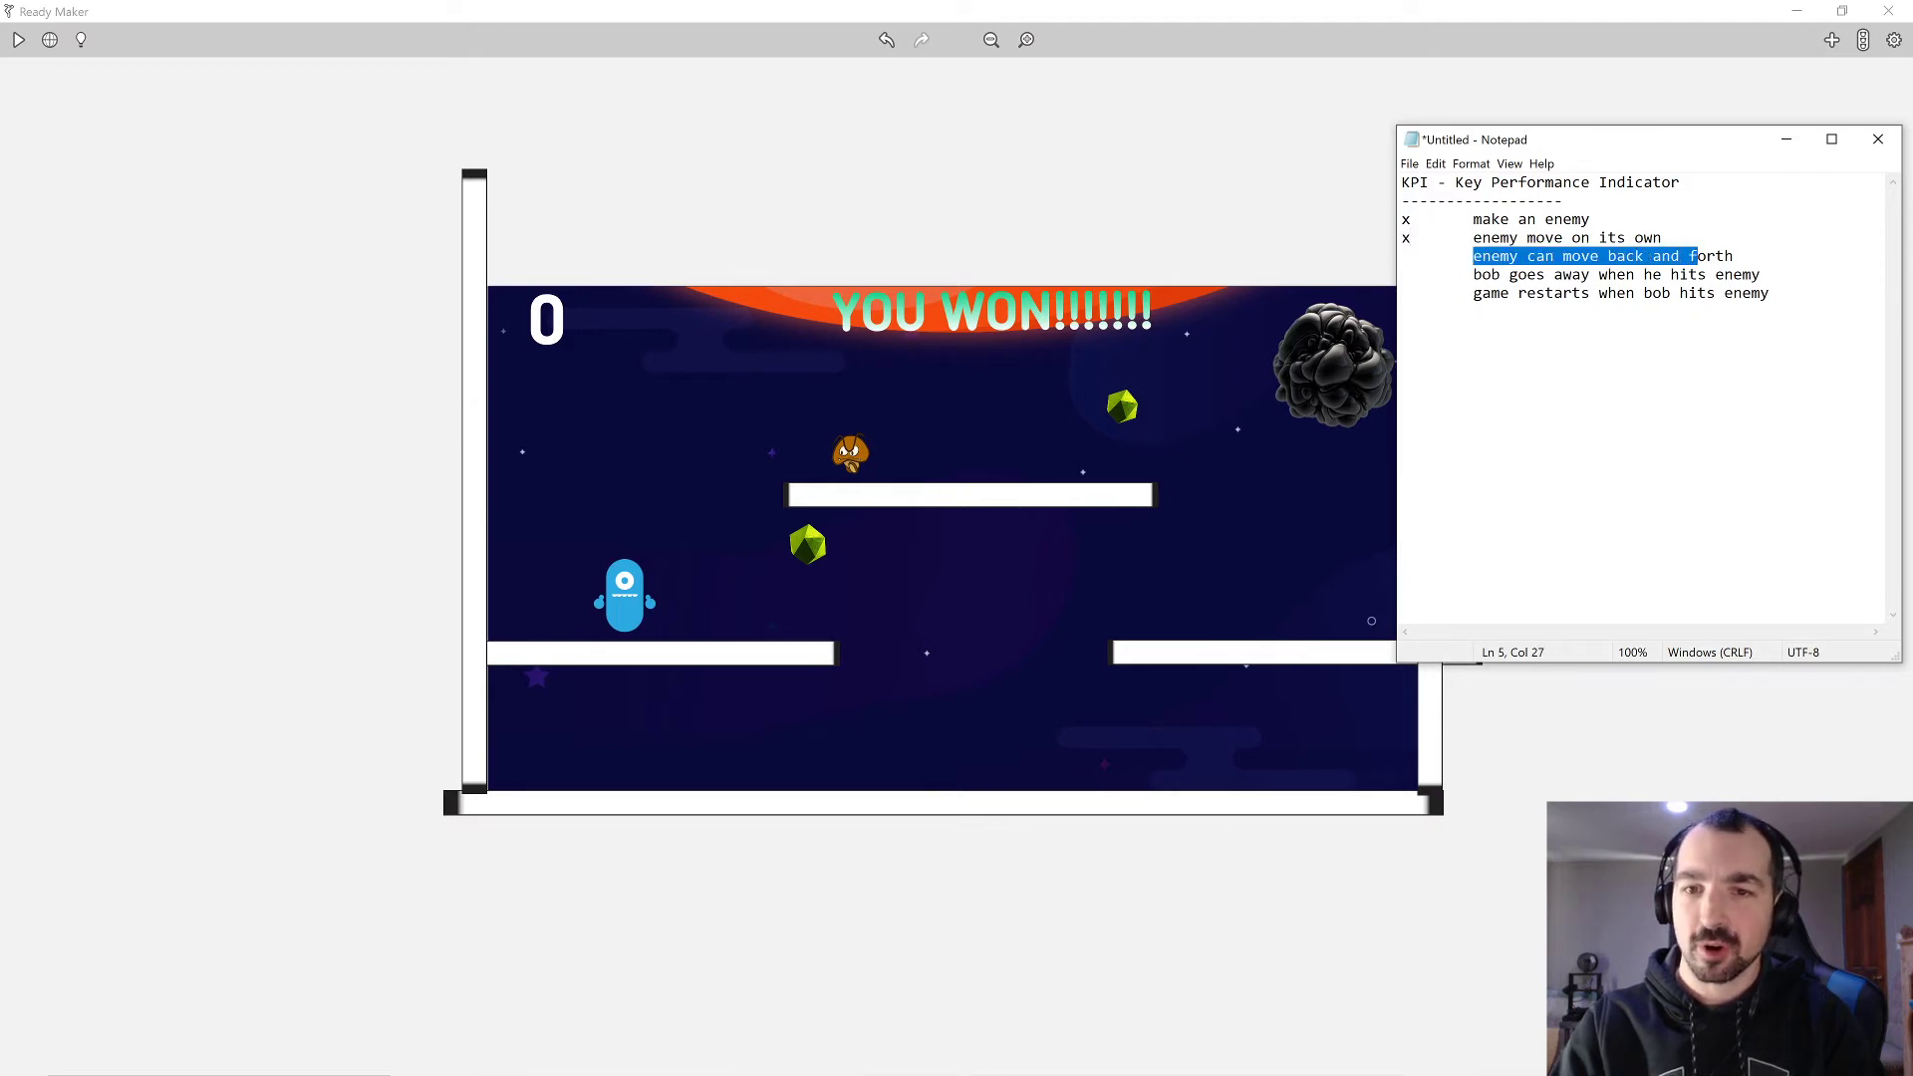
click(1403, 256)
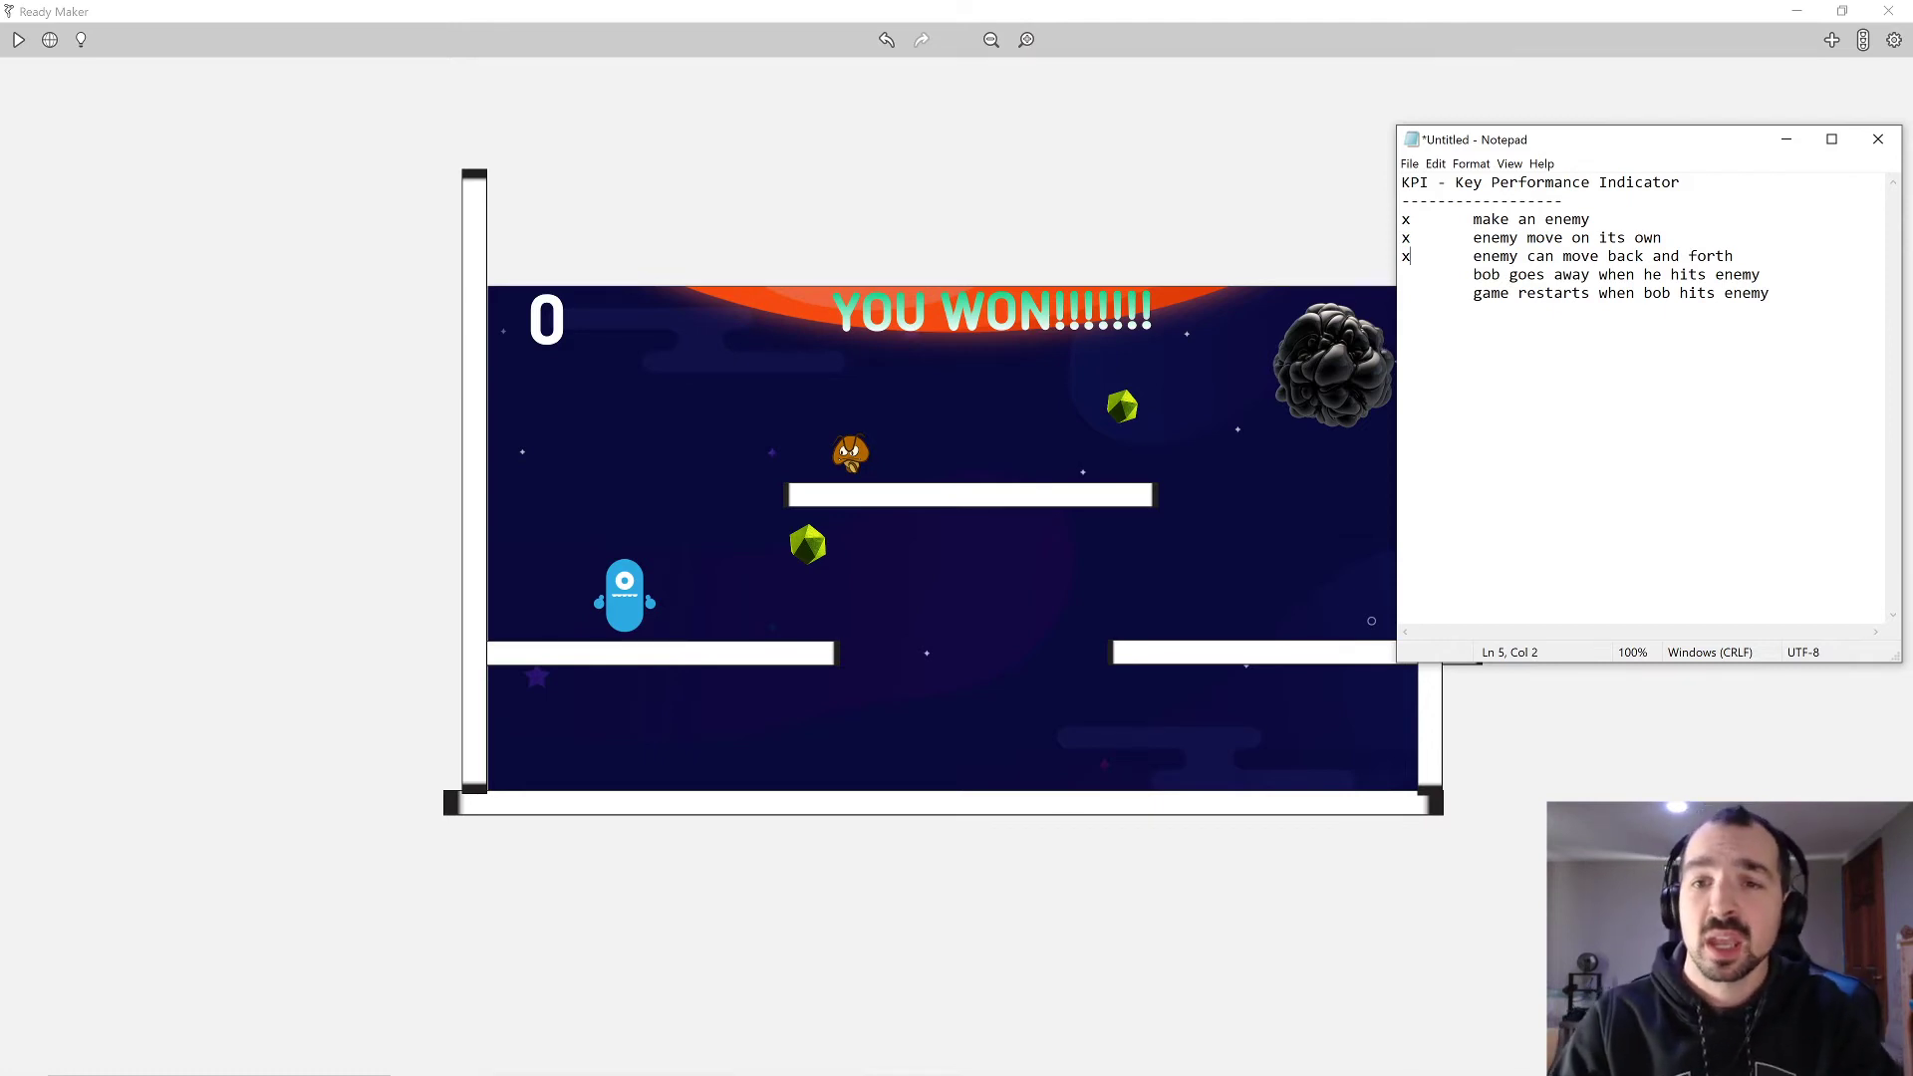
drag(1473, 275, 1760, 275)
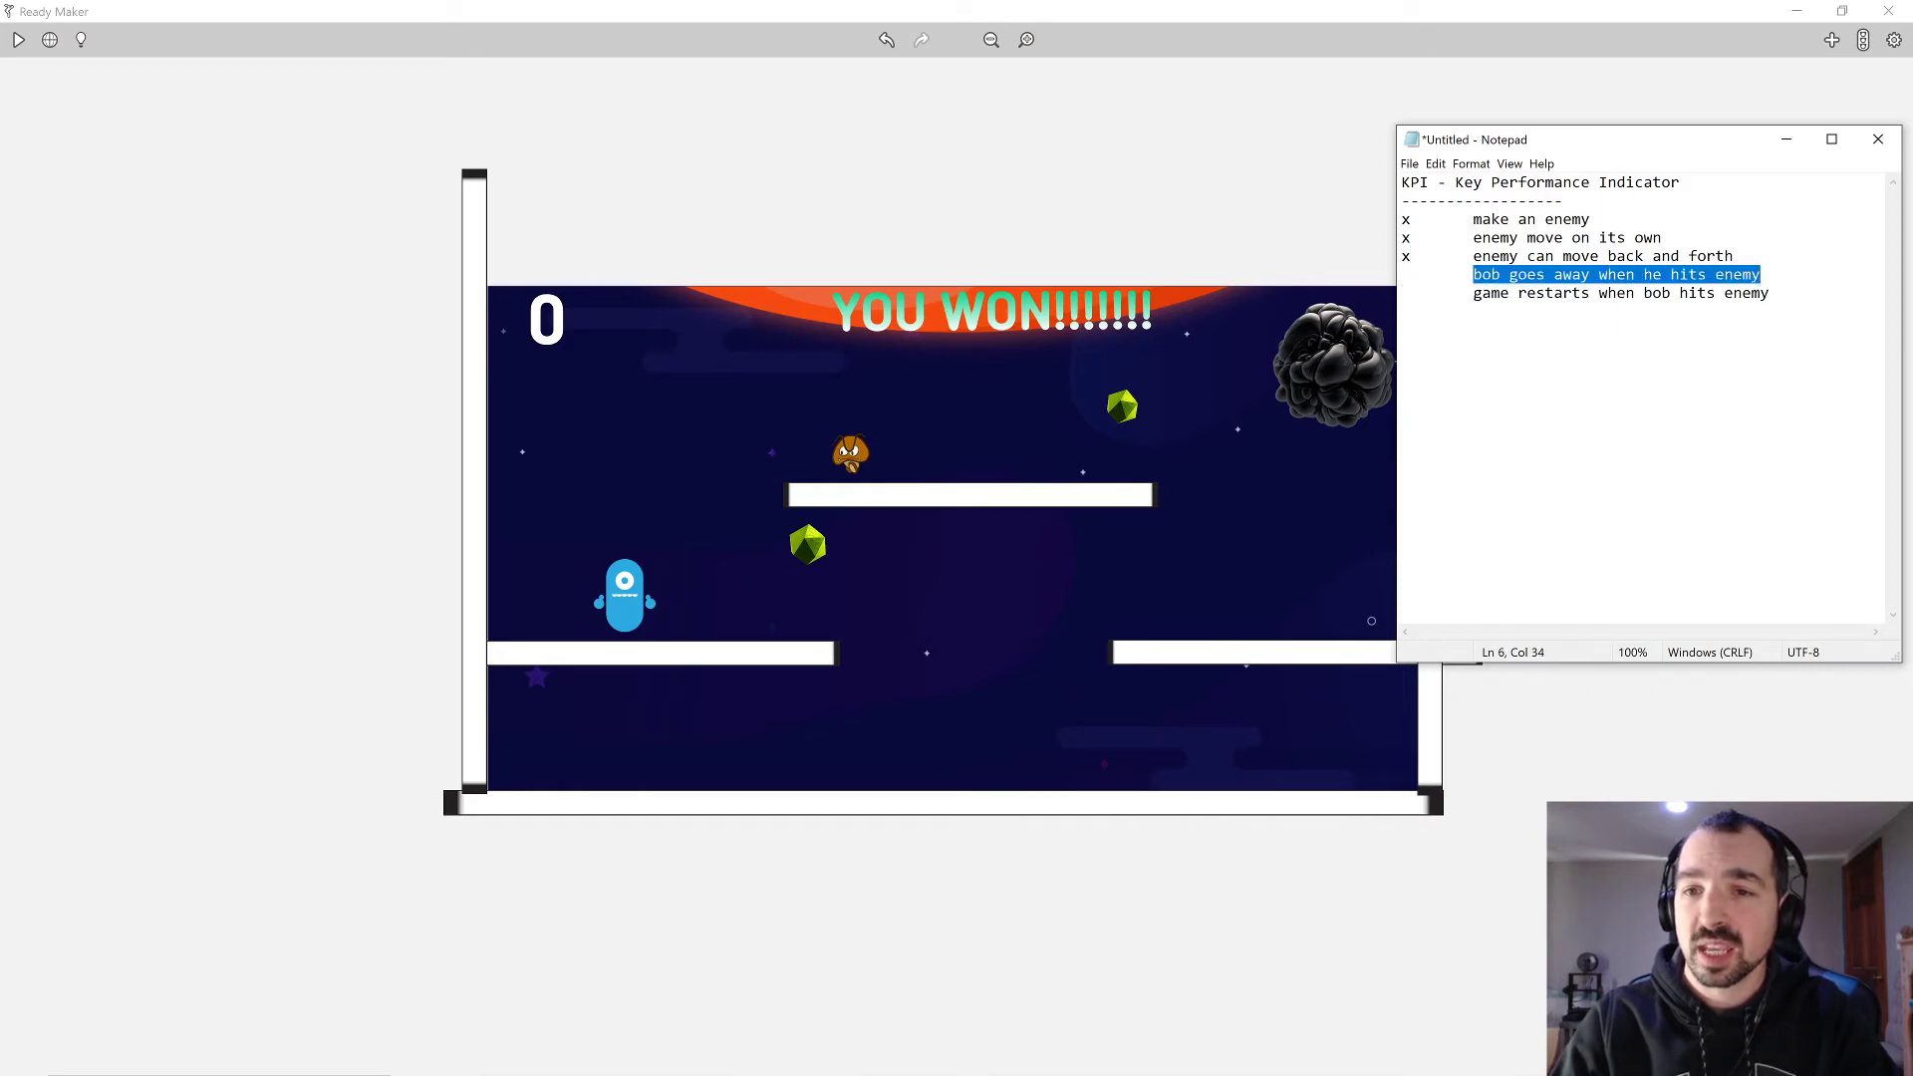
click(1317, 192)
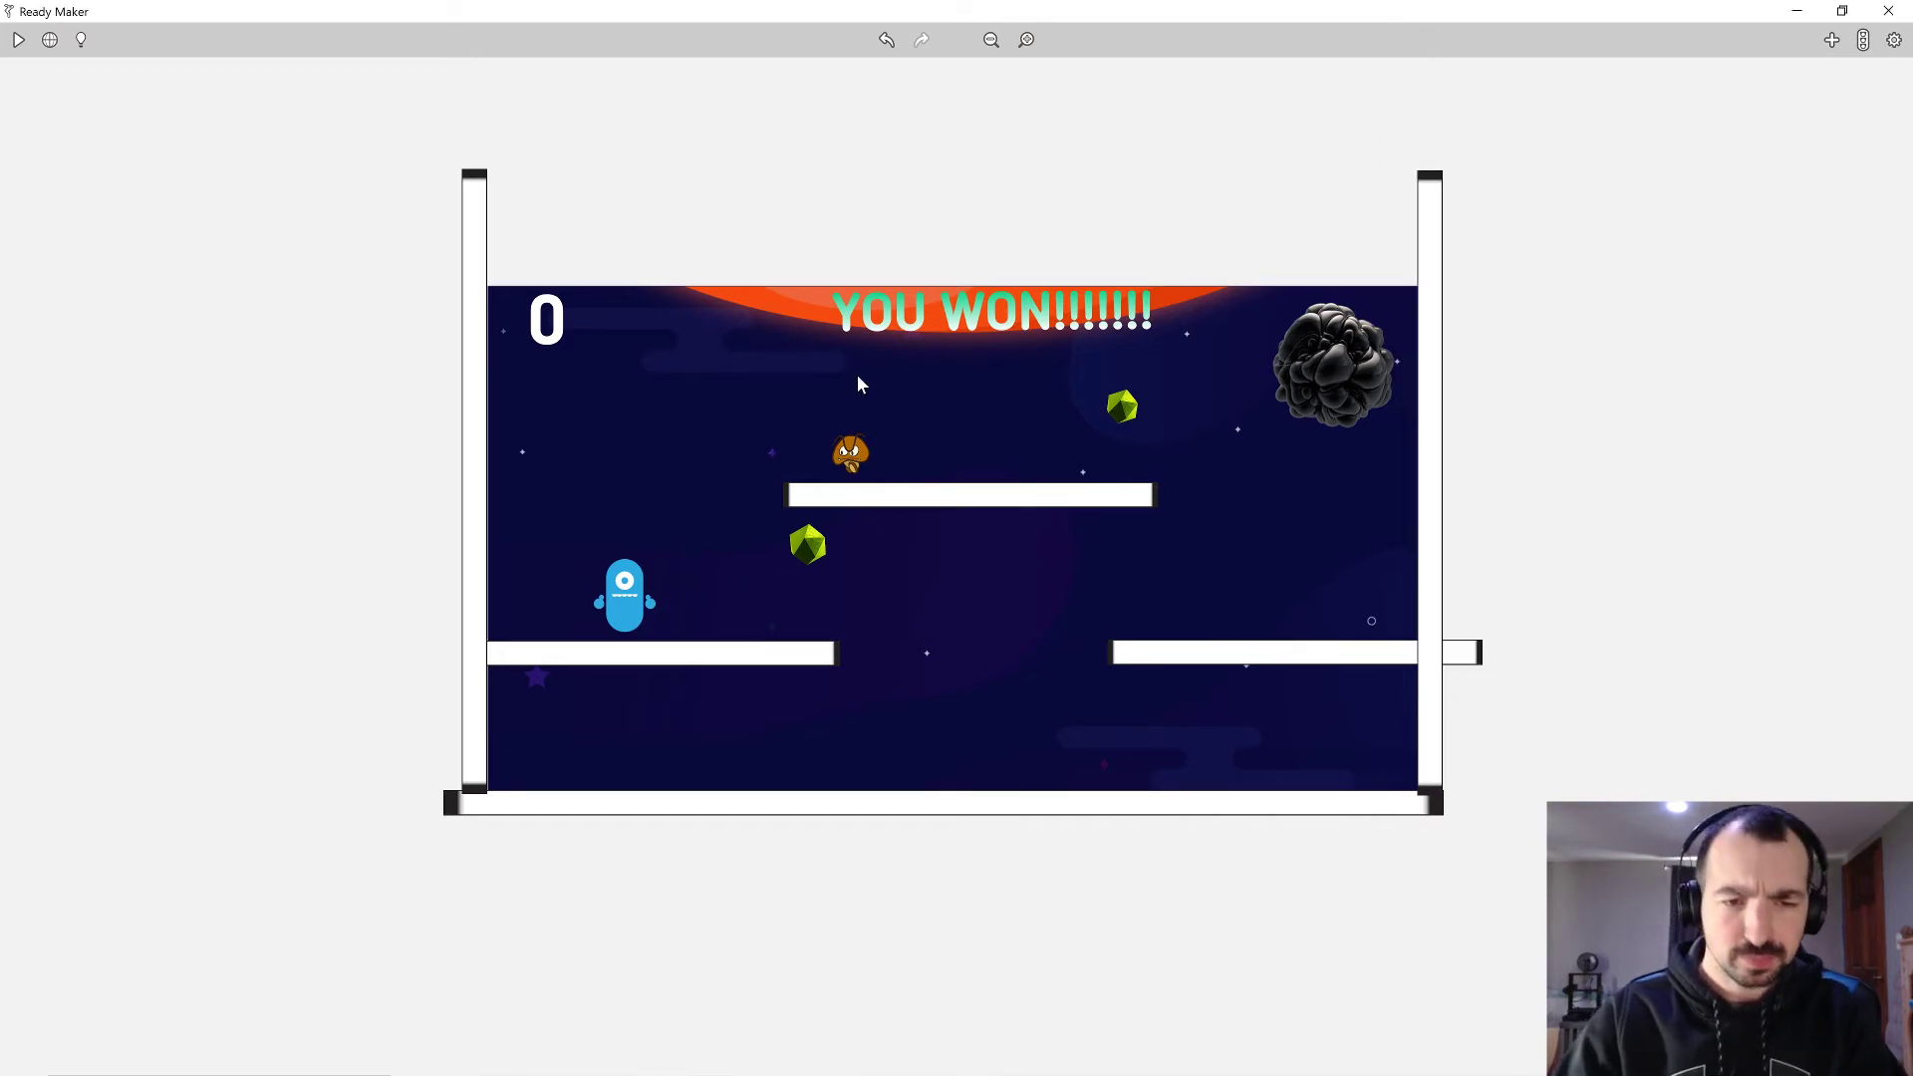
Open the game's events, rename Event #8 to "Make Goomb Move Back and Forth", and collapse it.
click(633, 610)
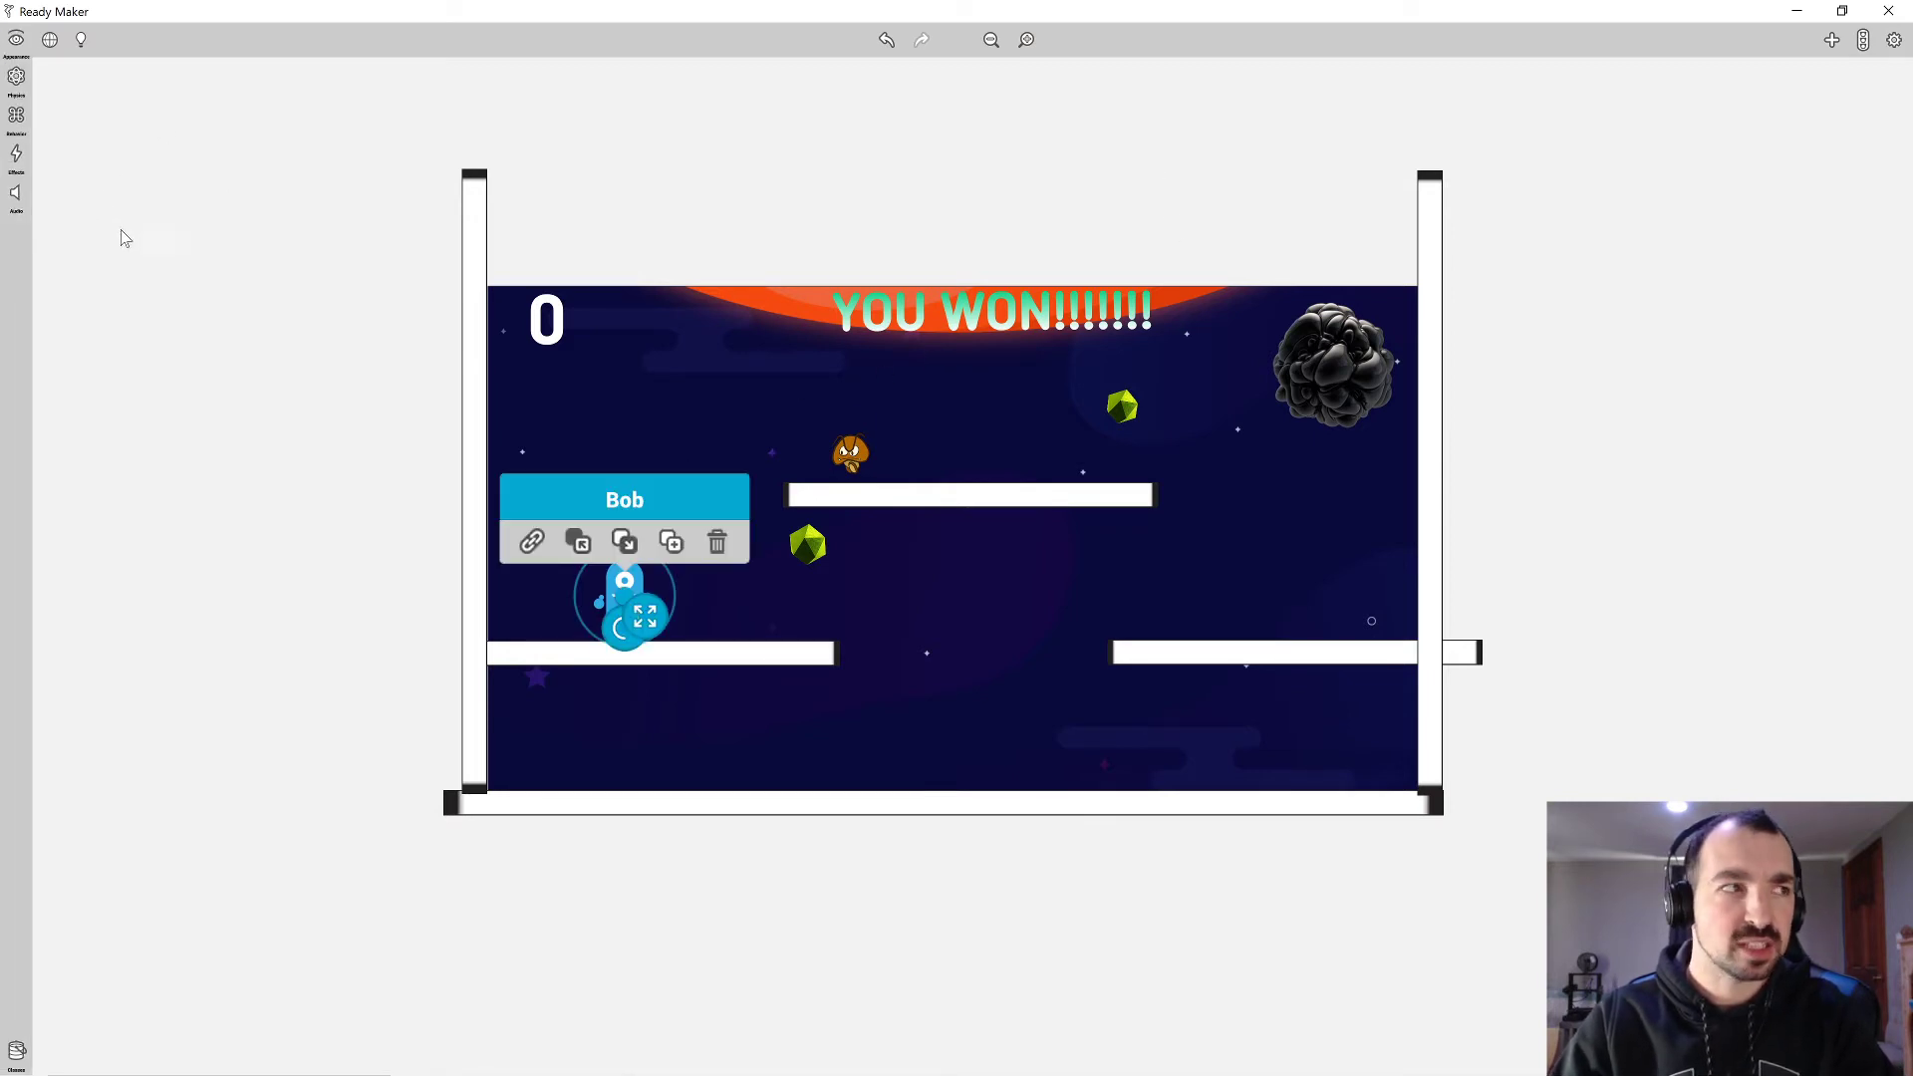
click(1833, 291)
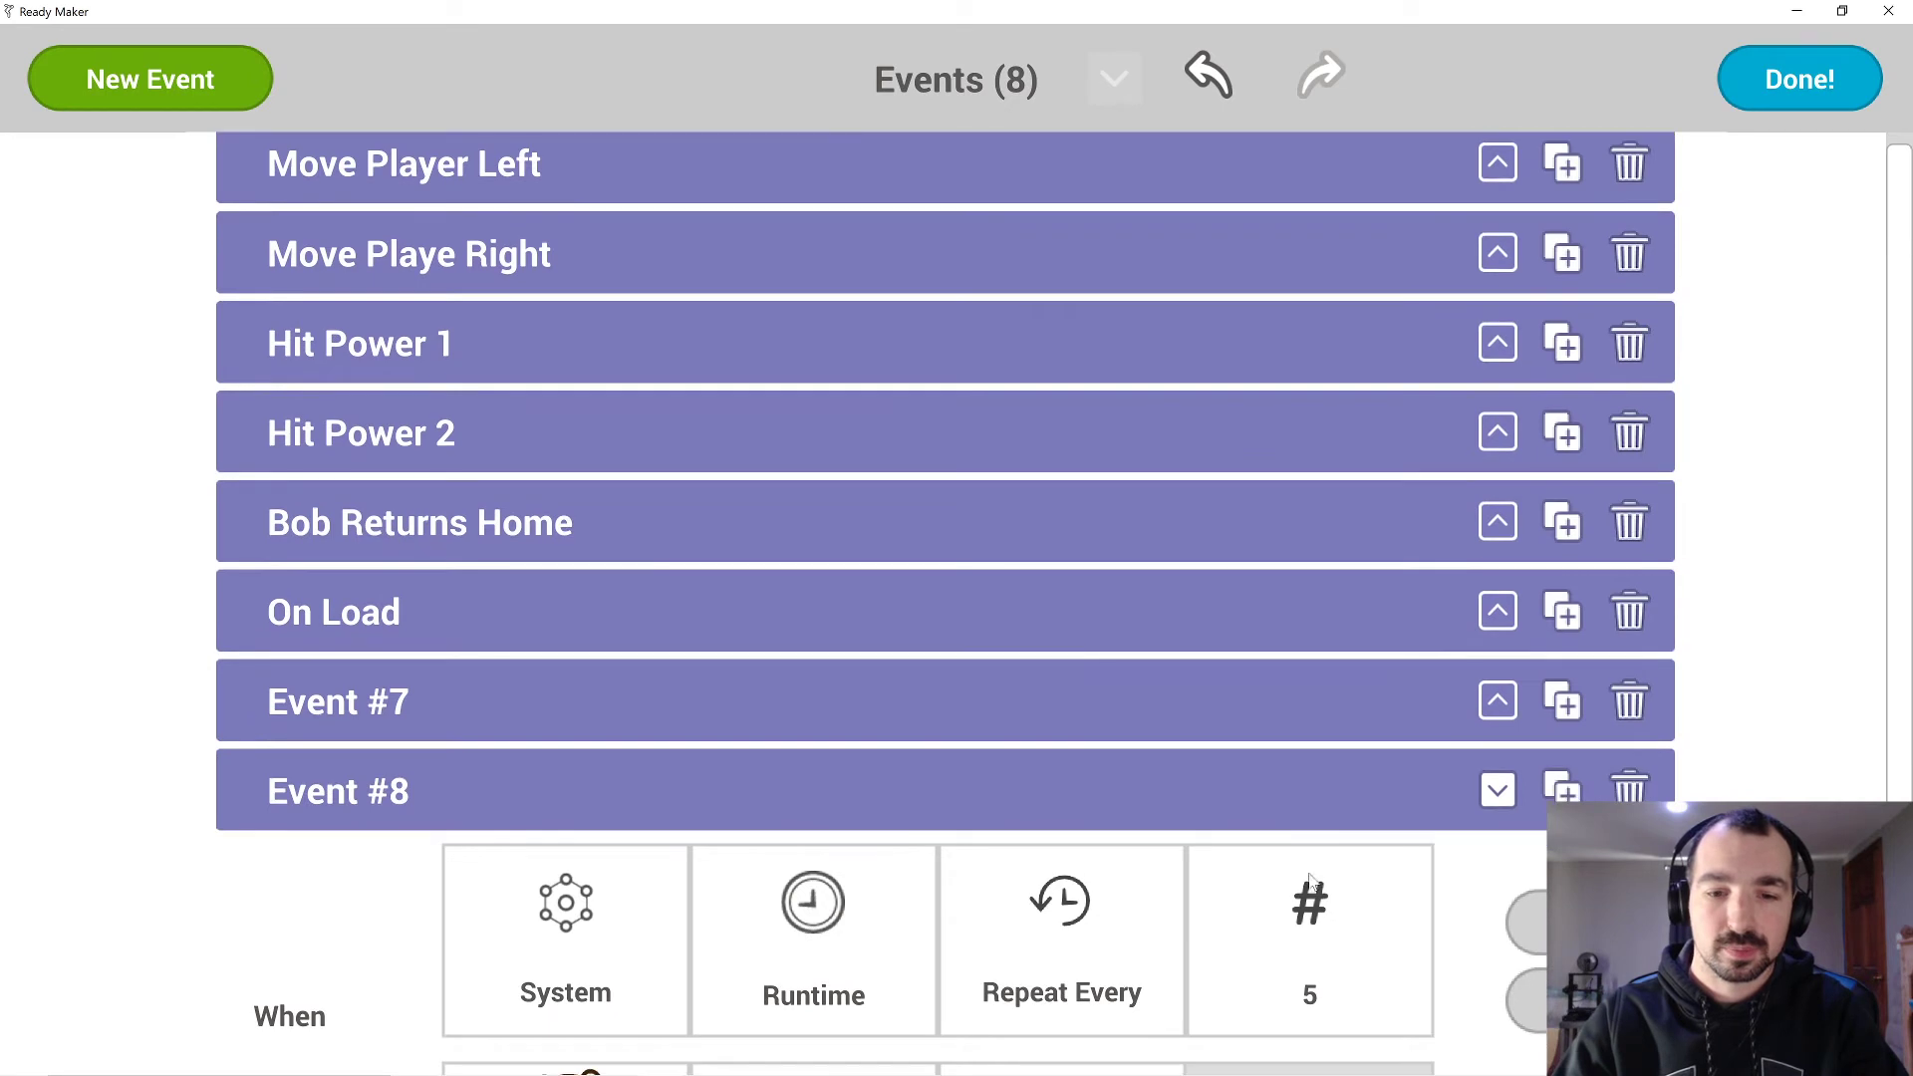
scroll(965, 604, down, 3)
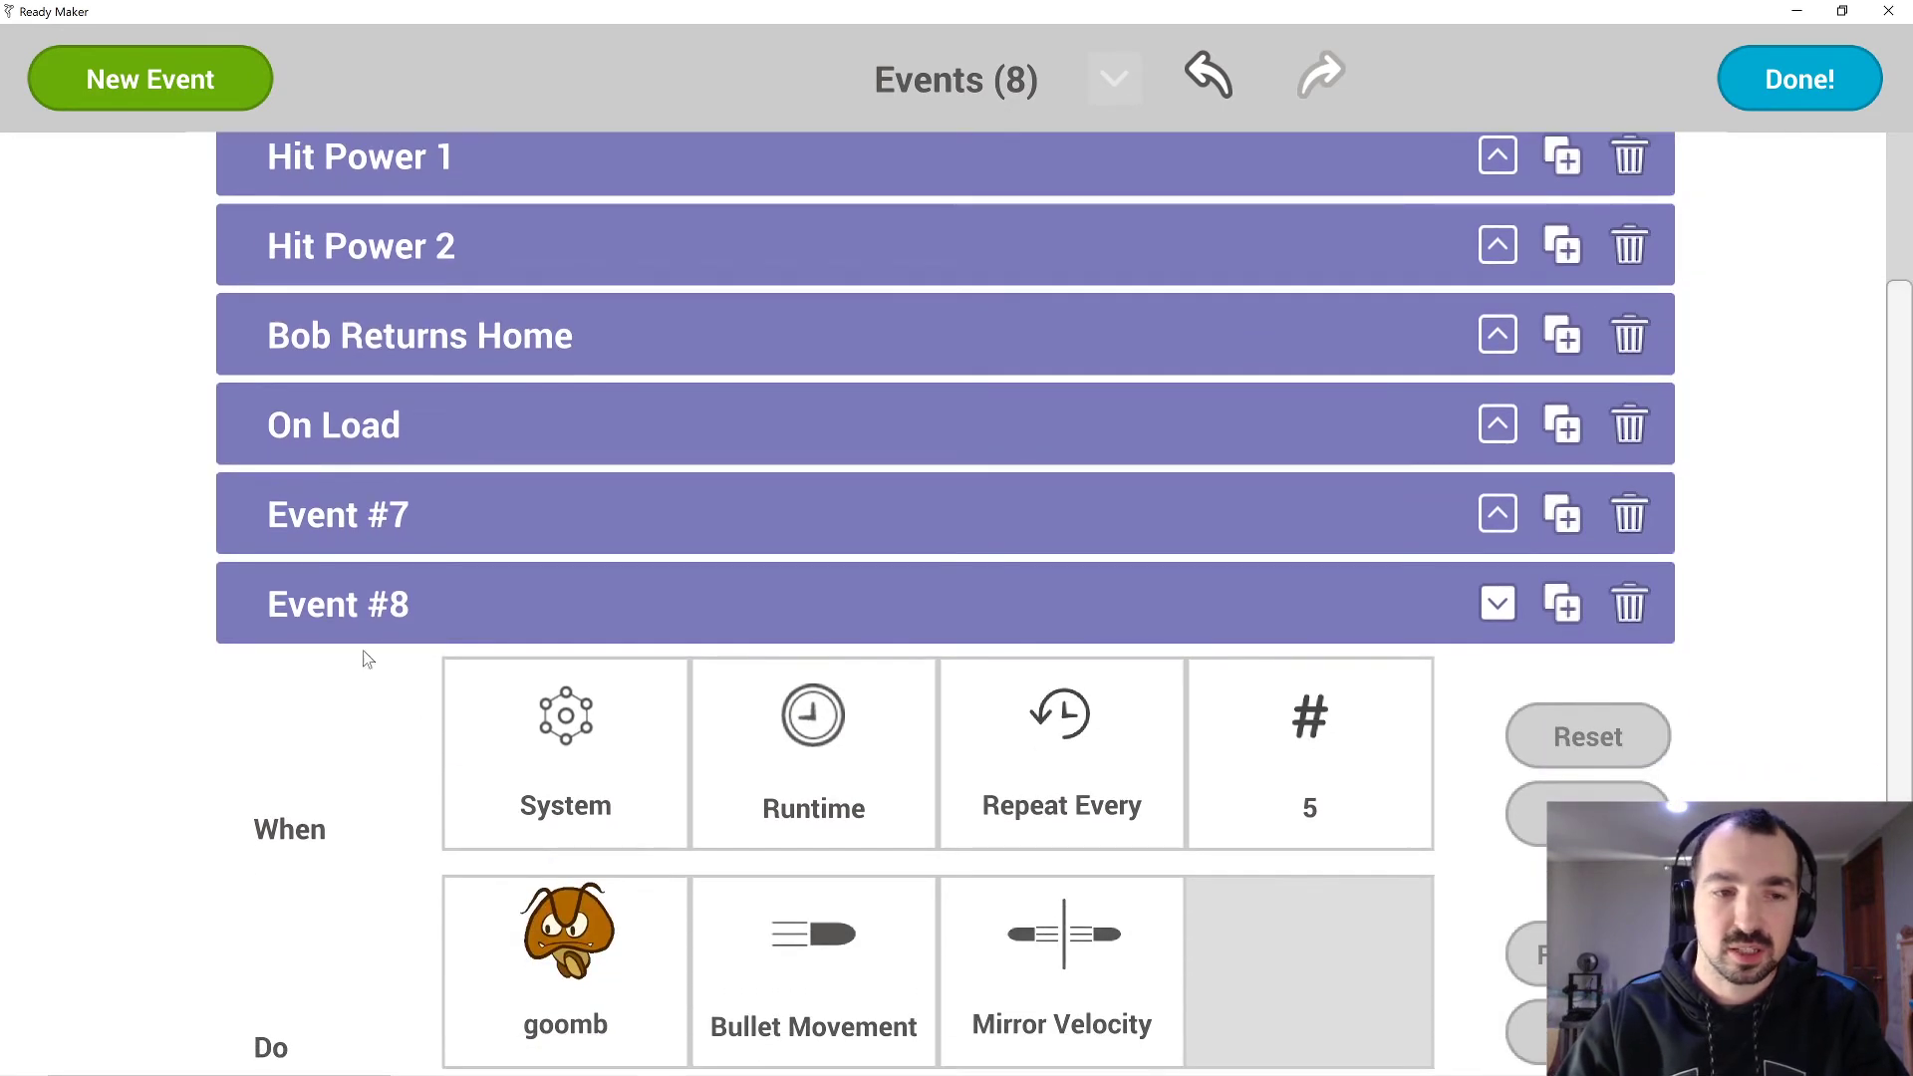
click(408, 602)
text(M)
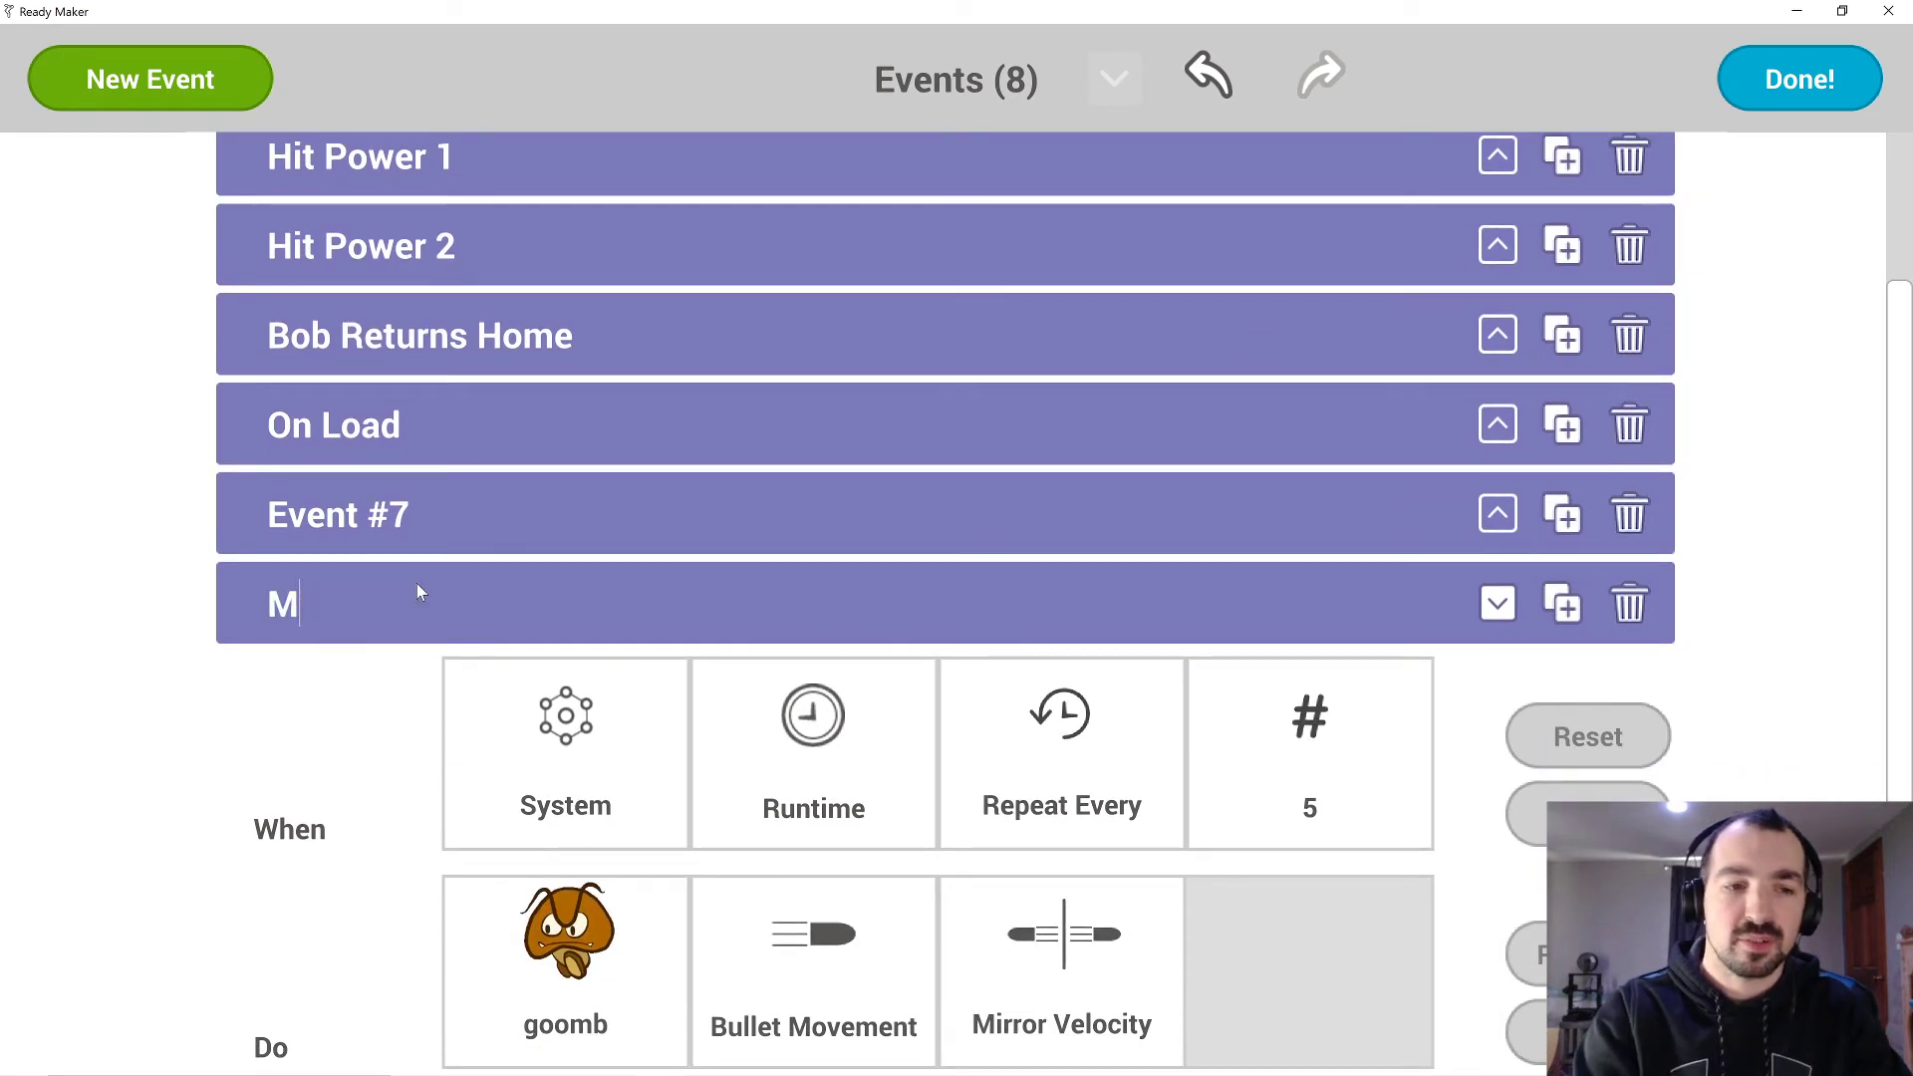
text(ake Goomba)
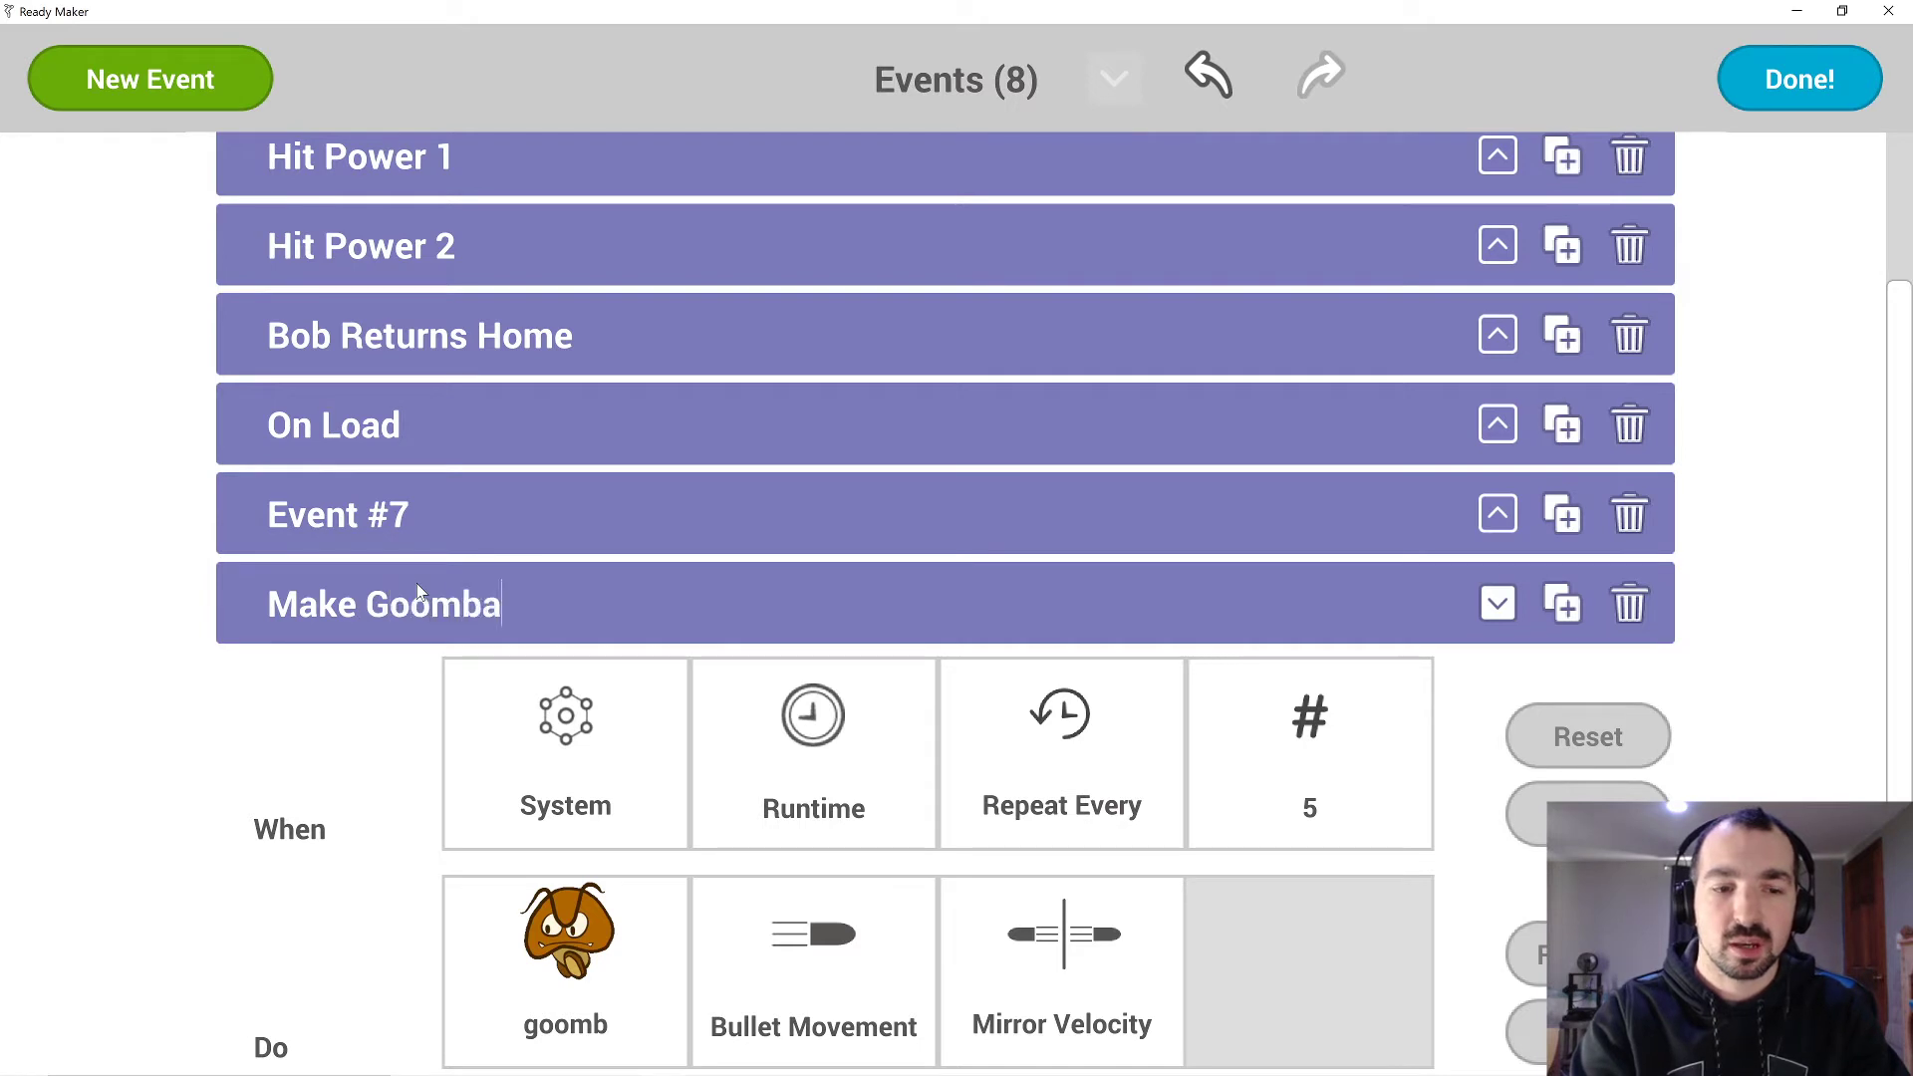
key(BackSpace)
key(BackSpace)
text(Mov)
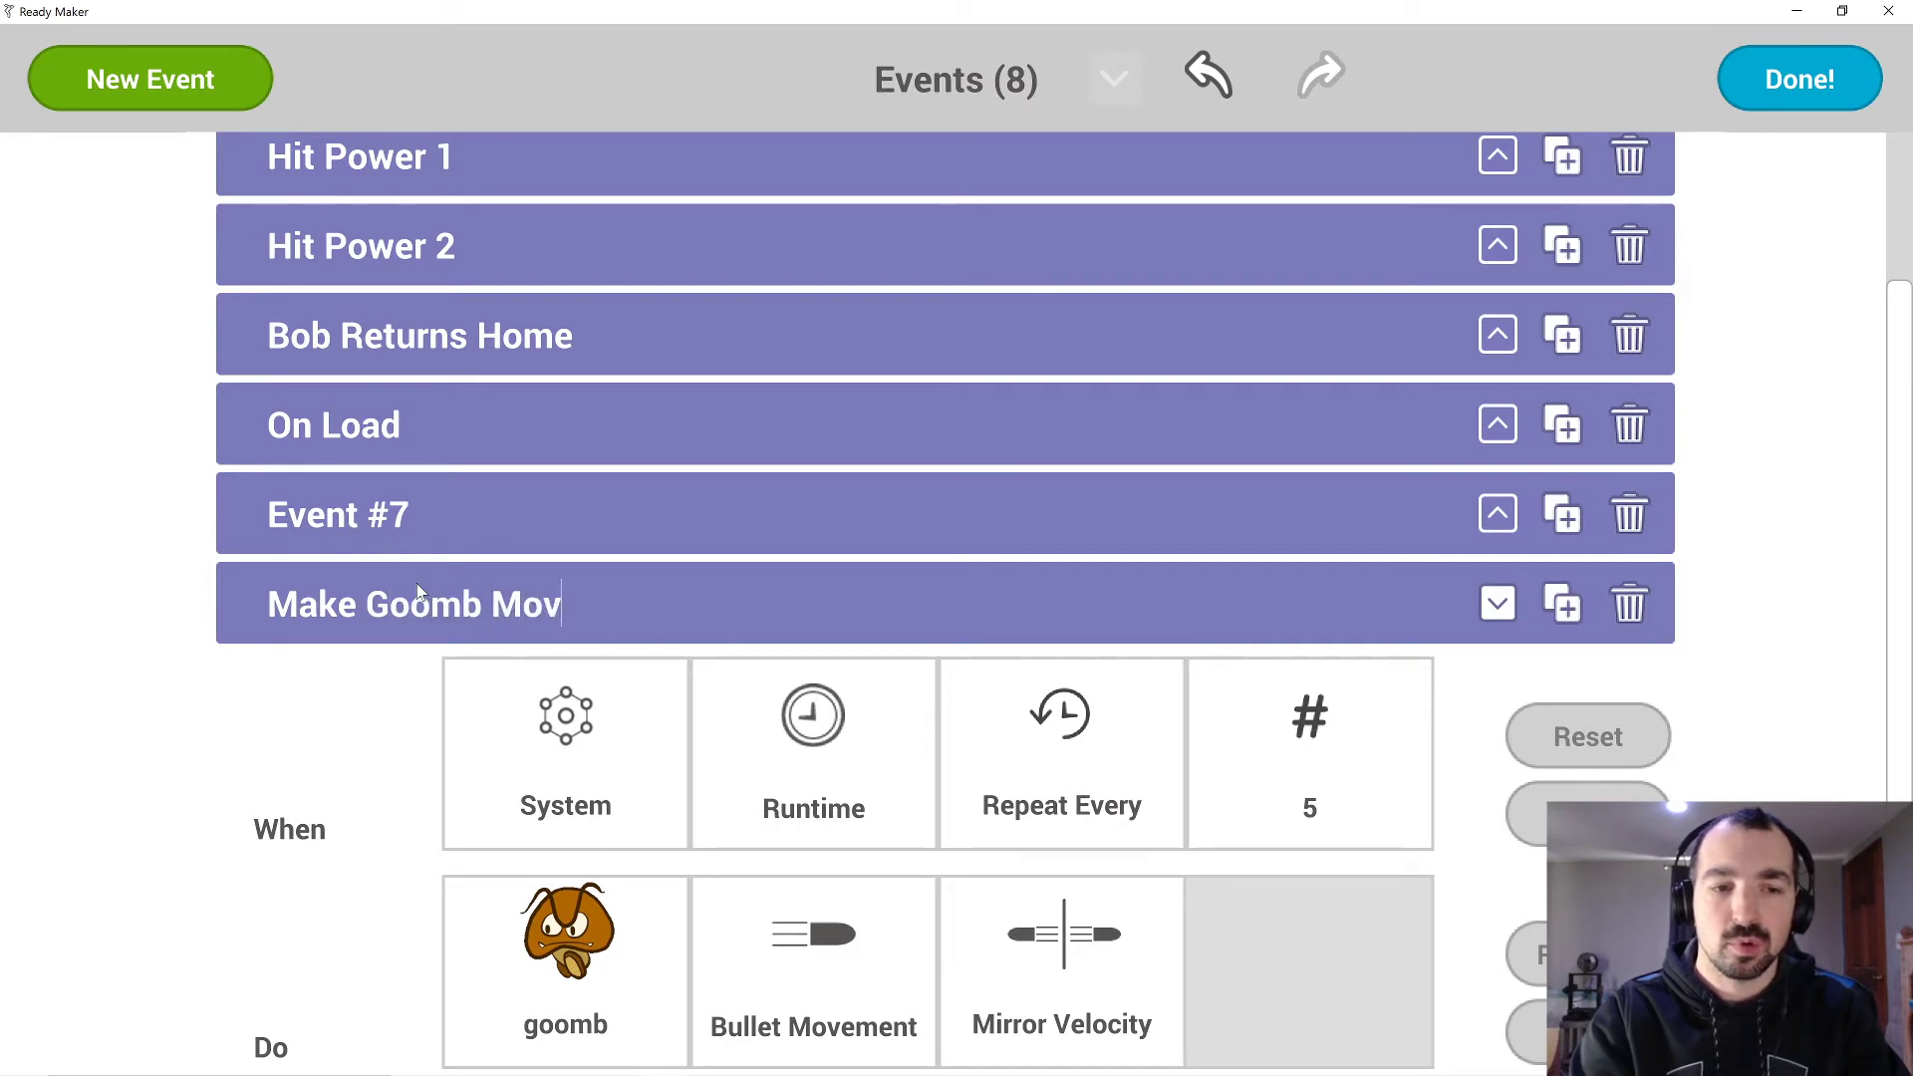
text(e Back and Forth)
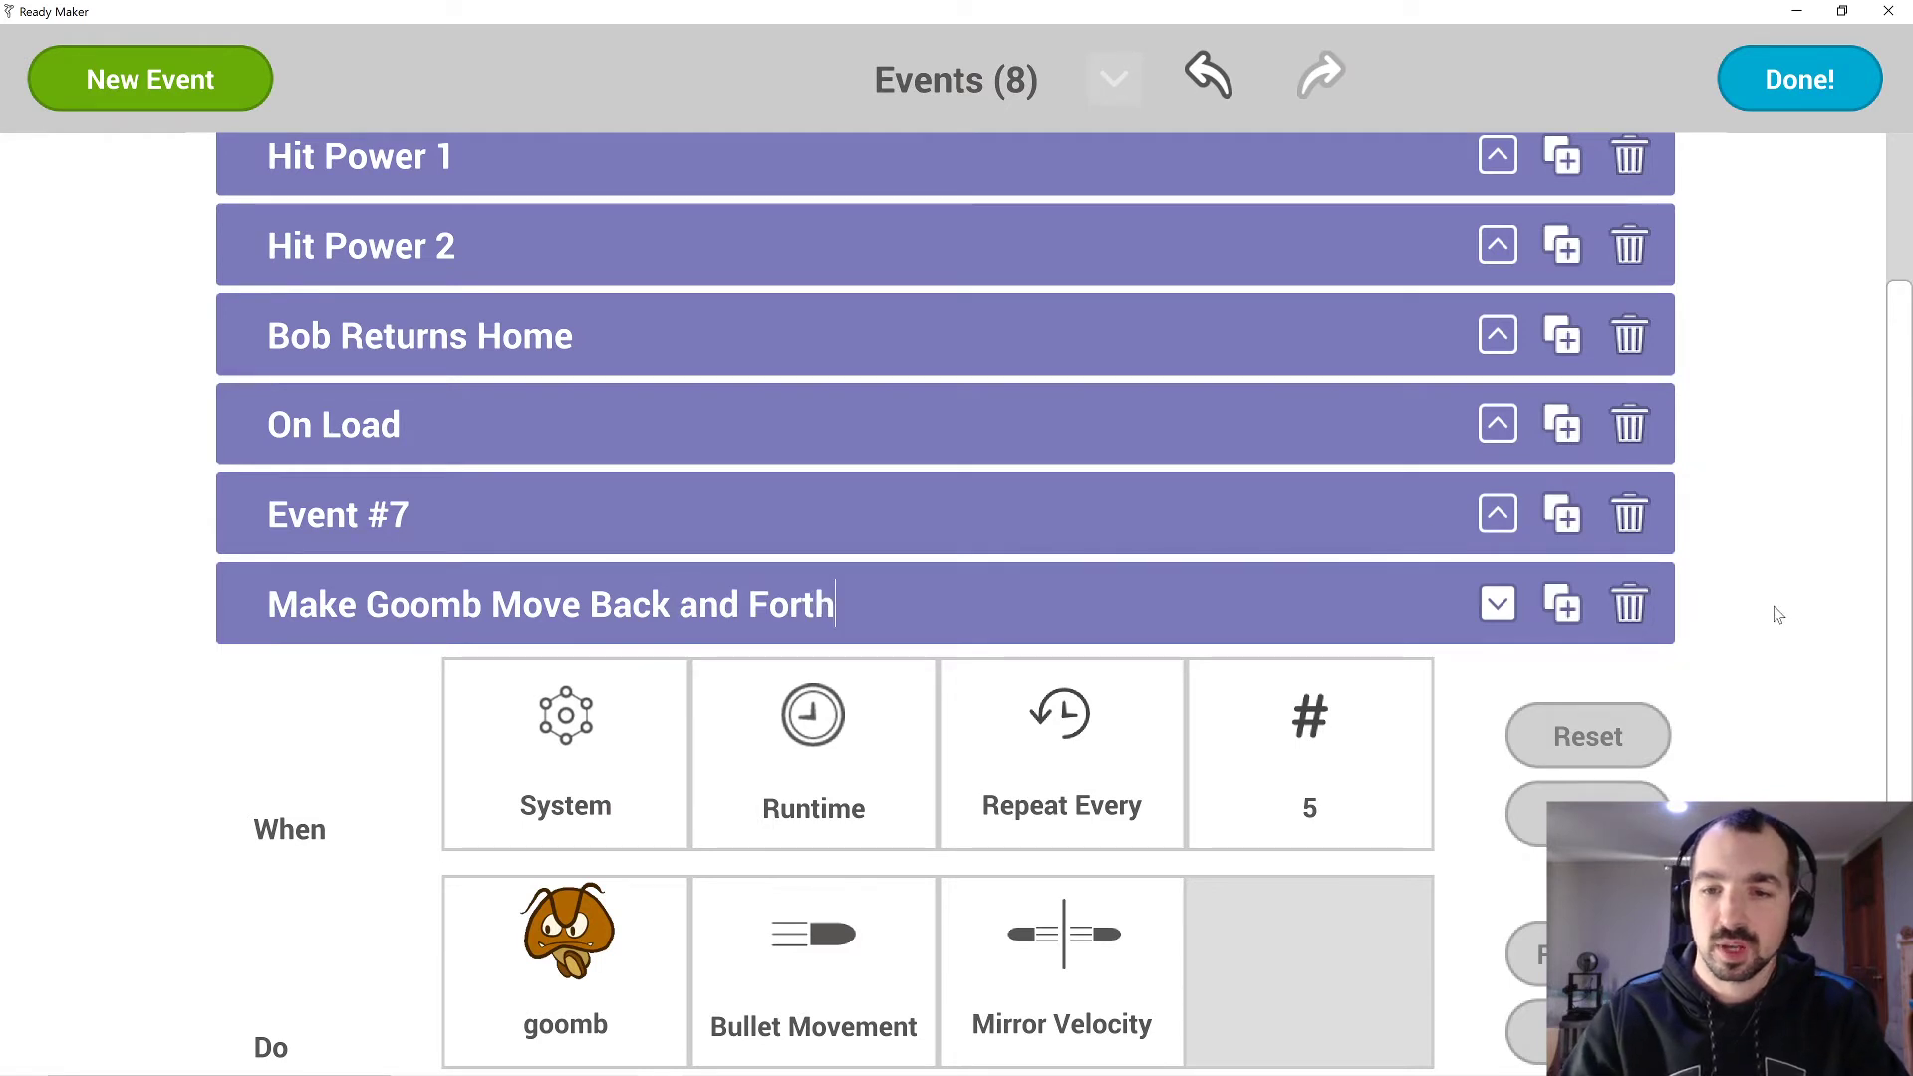
click(1499, 604)
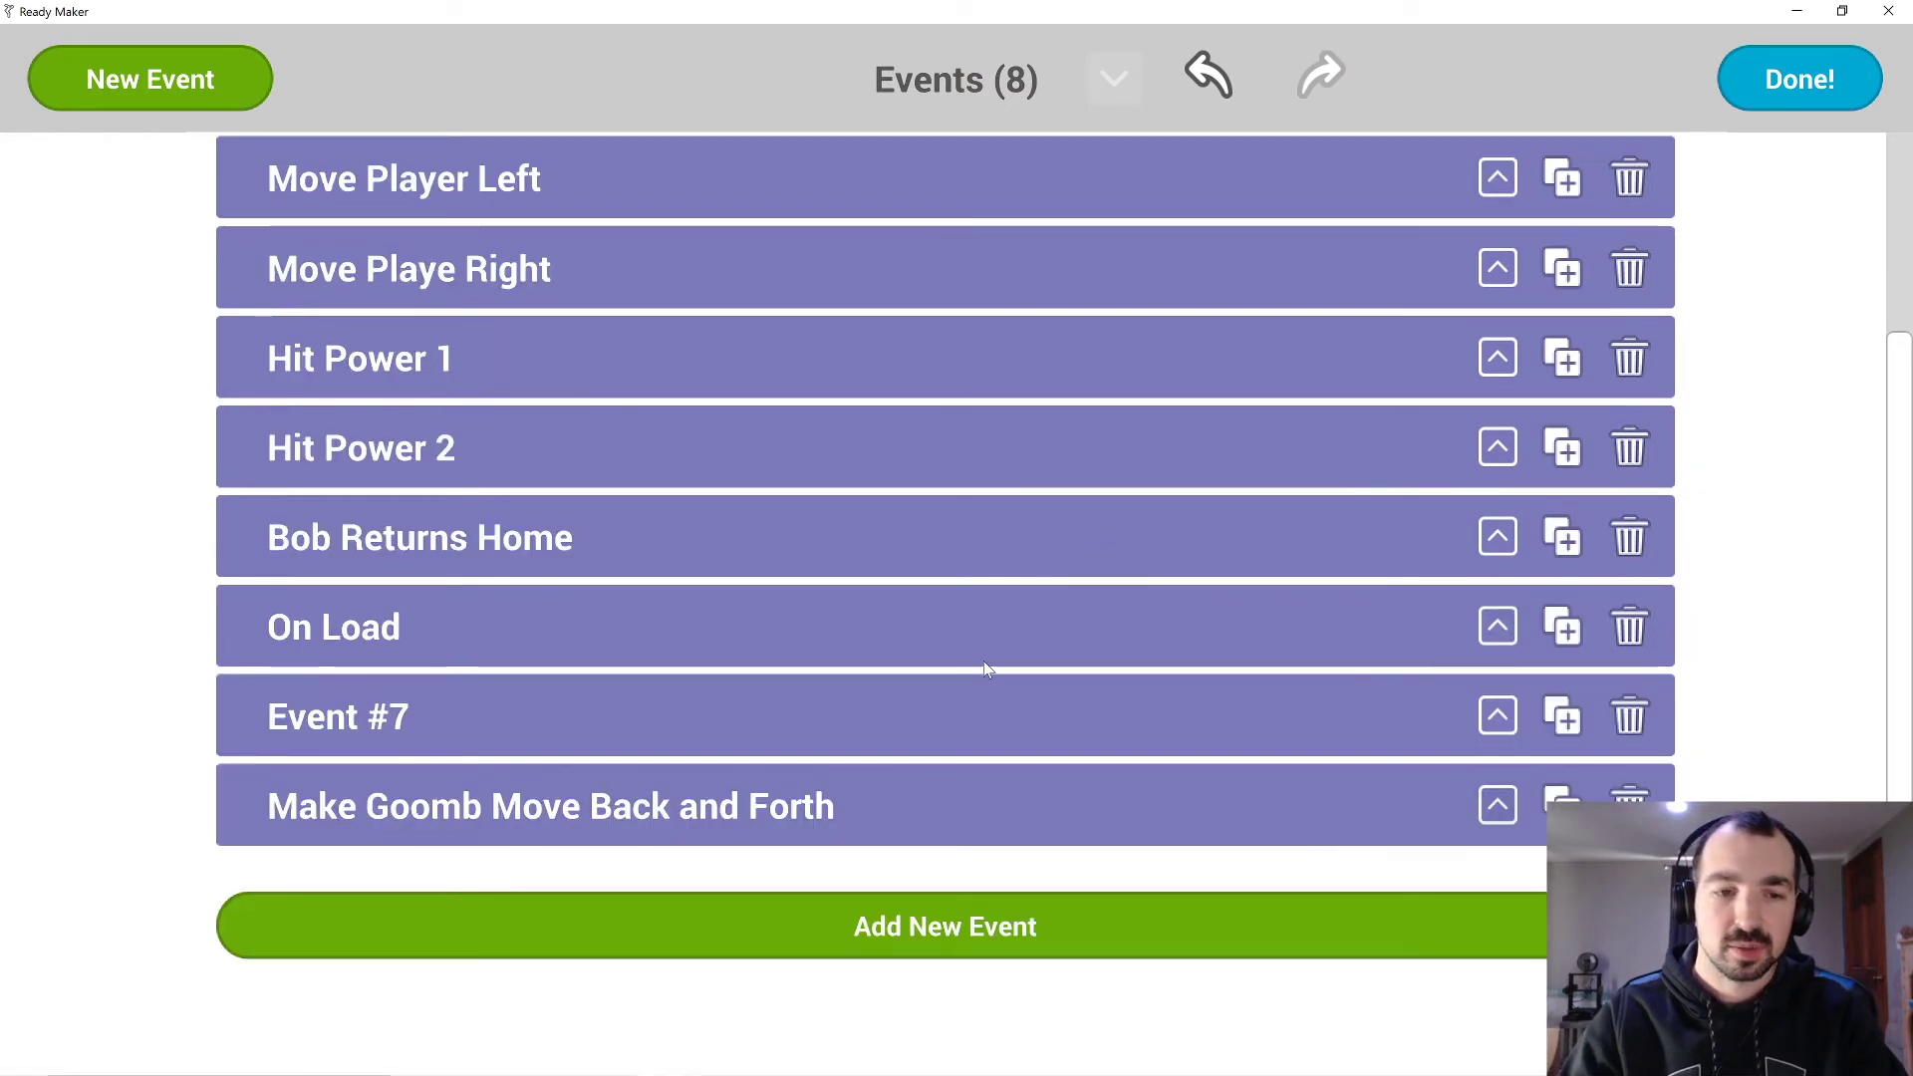
Add a new event and name it "Enemy Hit Detection".
click(986, 923)
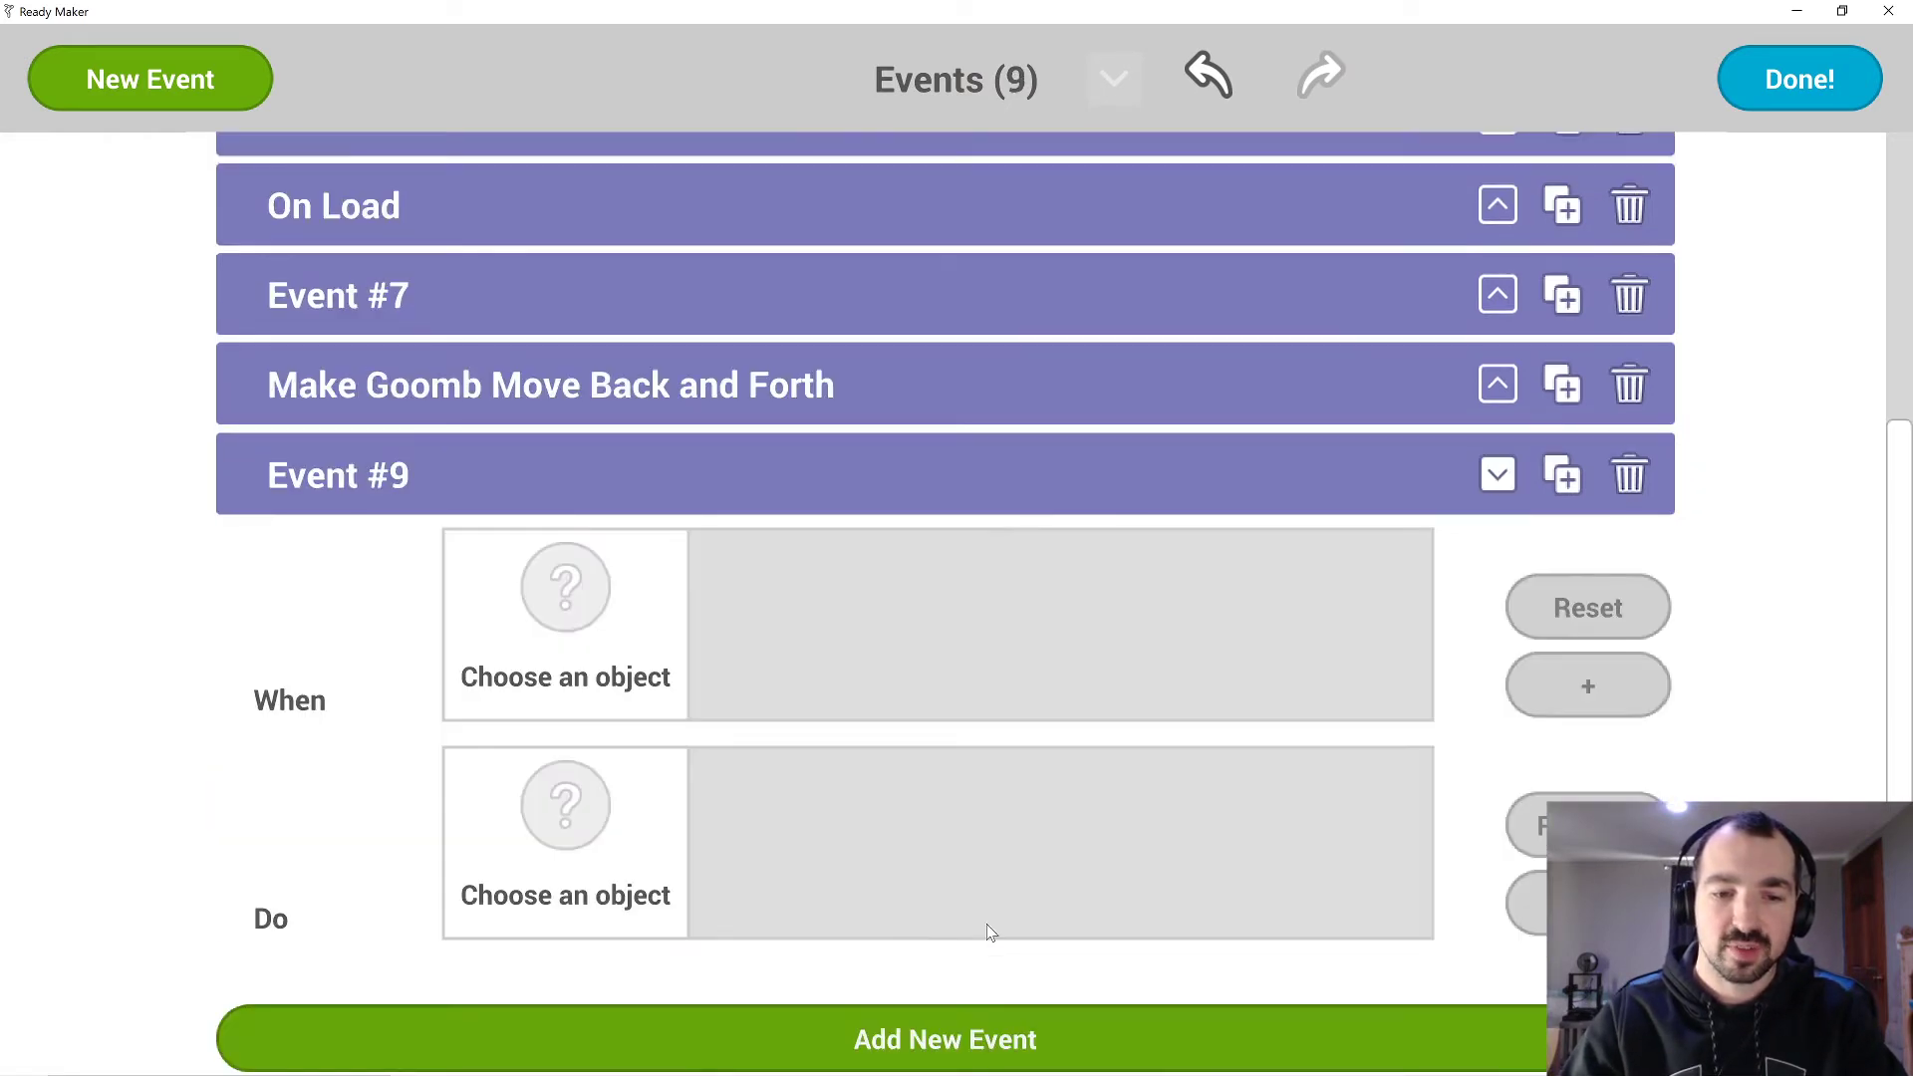
click(400, 475)
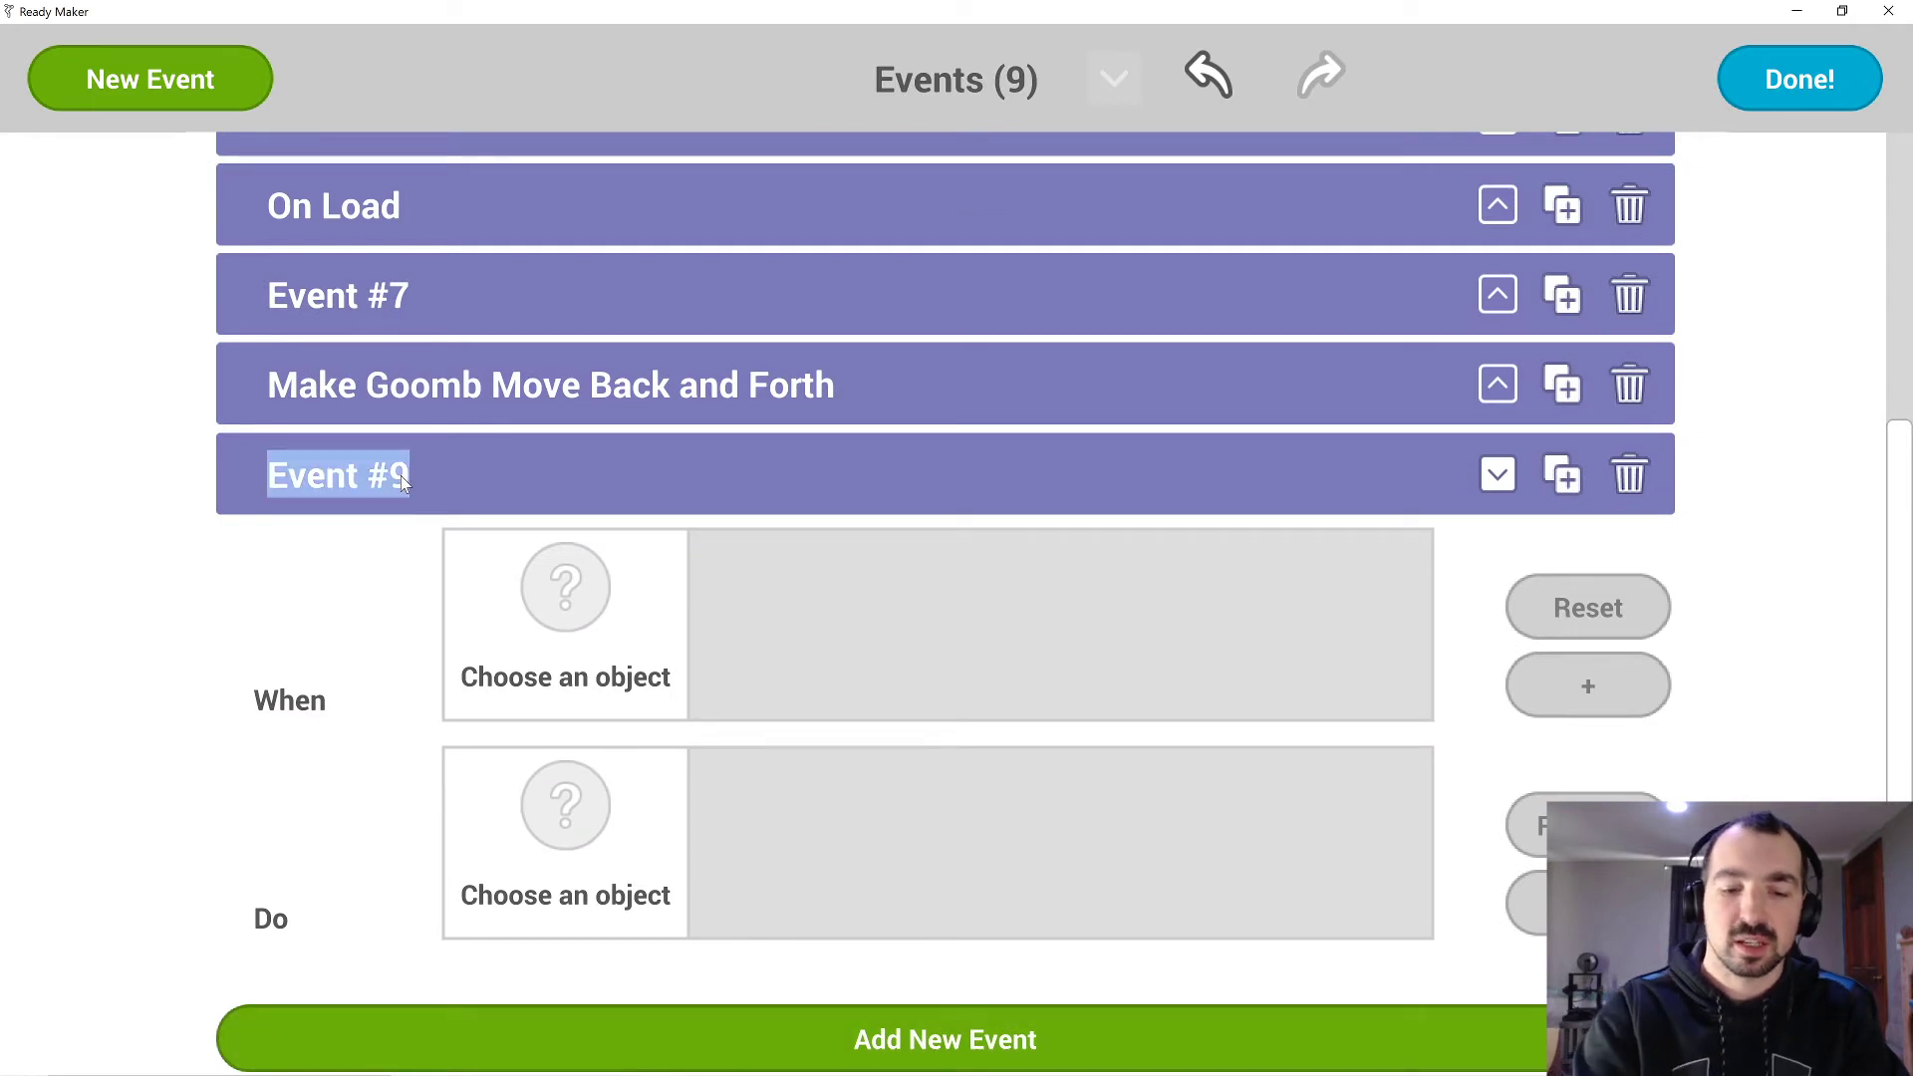
text(Che)
key(BackSpace)
key(BackSpace)
key(BackSpace)
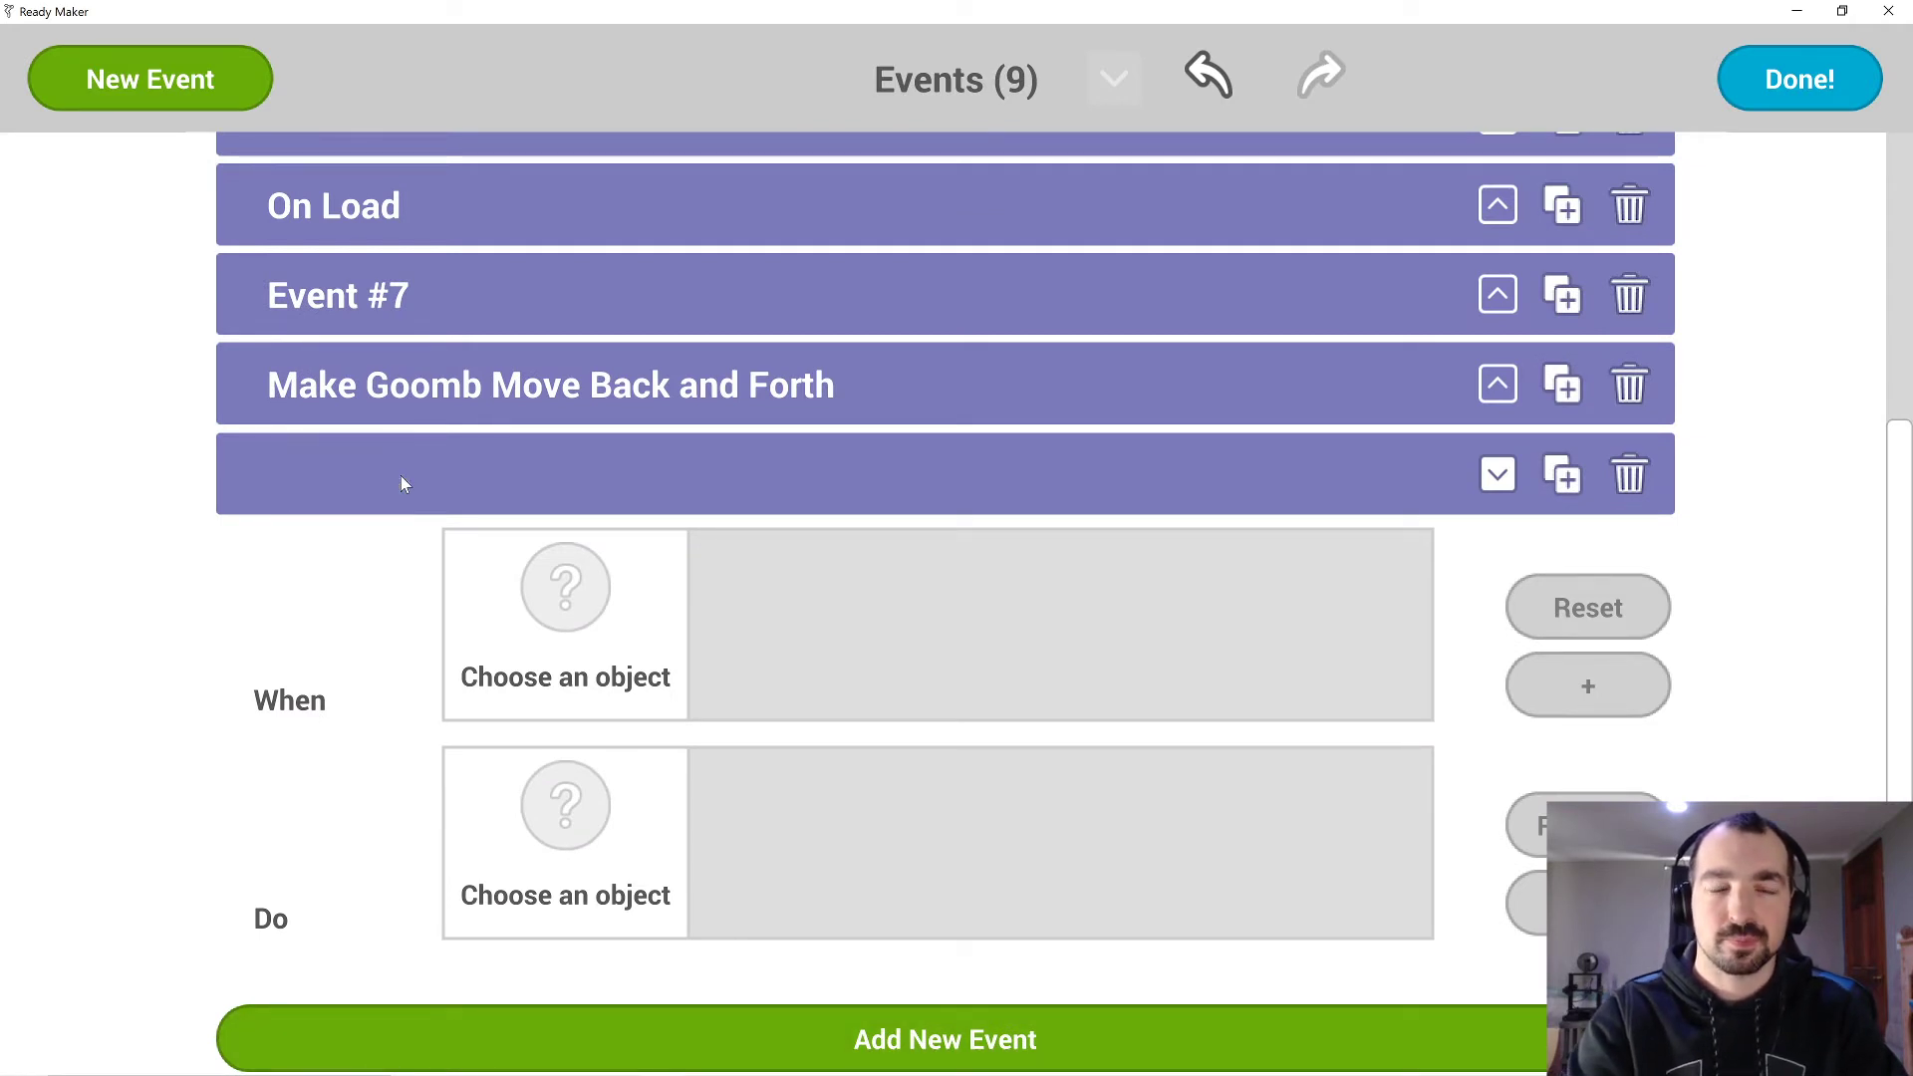
text(Enemy Hit Detection)
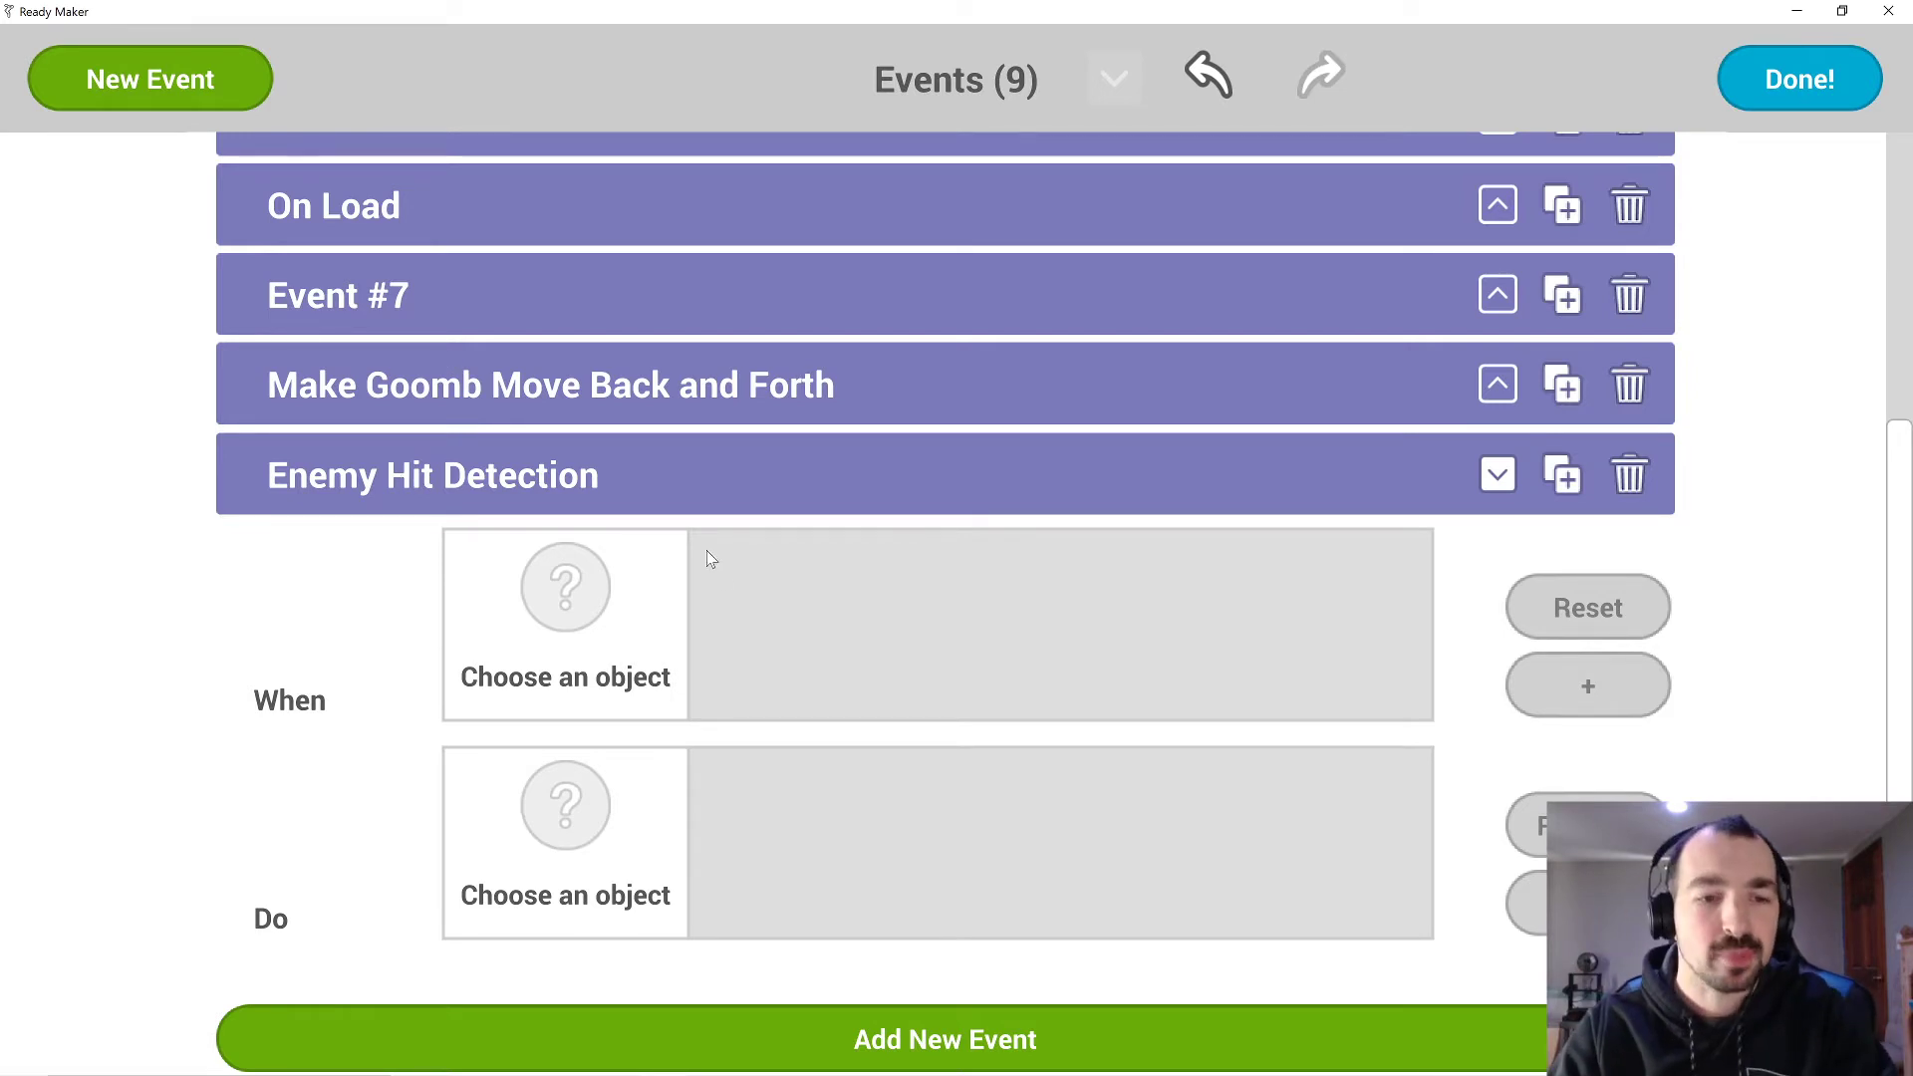
Set the When condition of Enemy Hit Detection to Bob, Sensing, Is Touching Object, goomb.
click(560, 632)
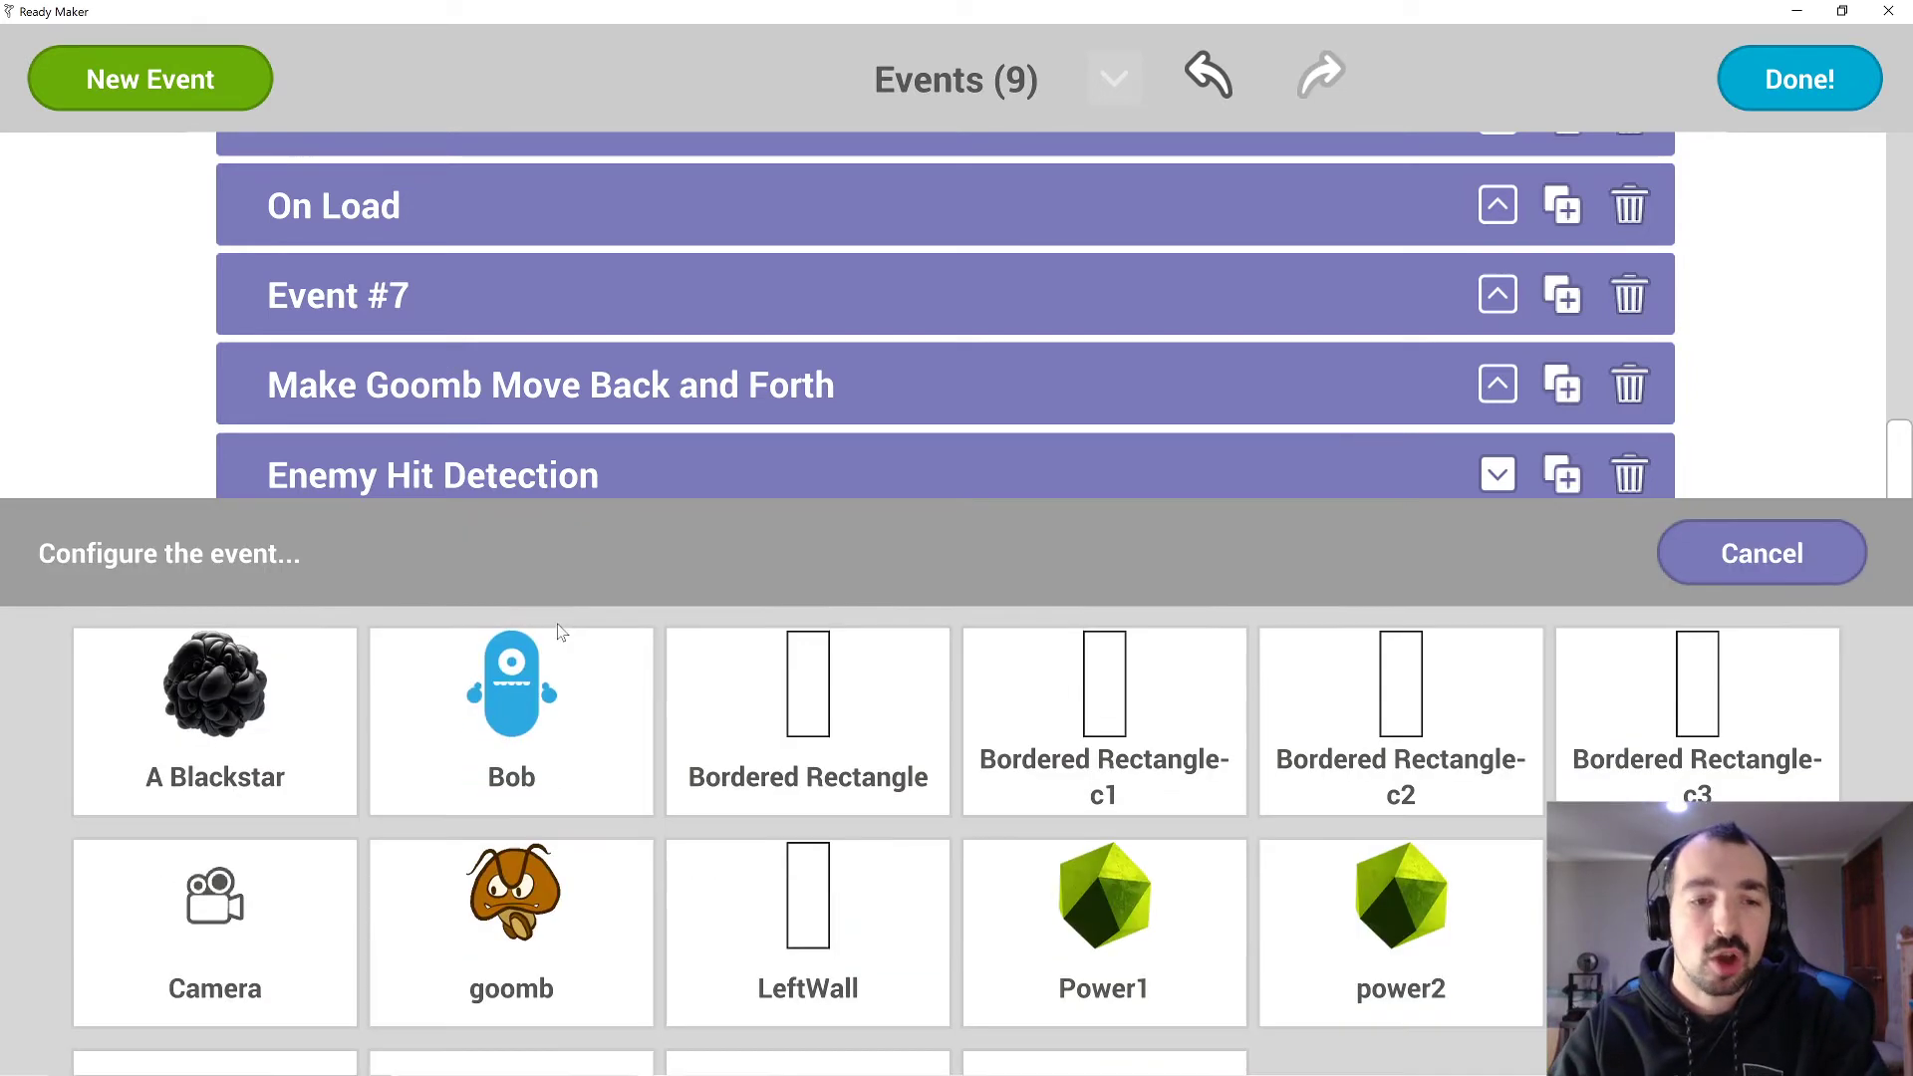
click(575, 751)
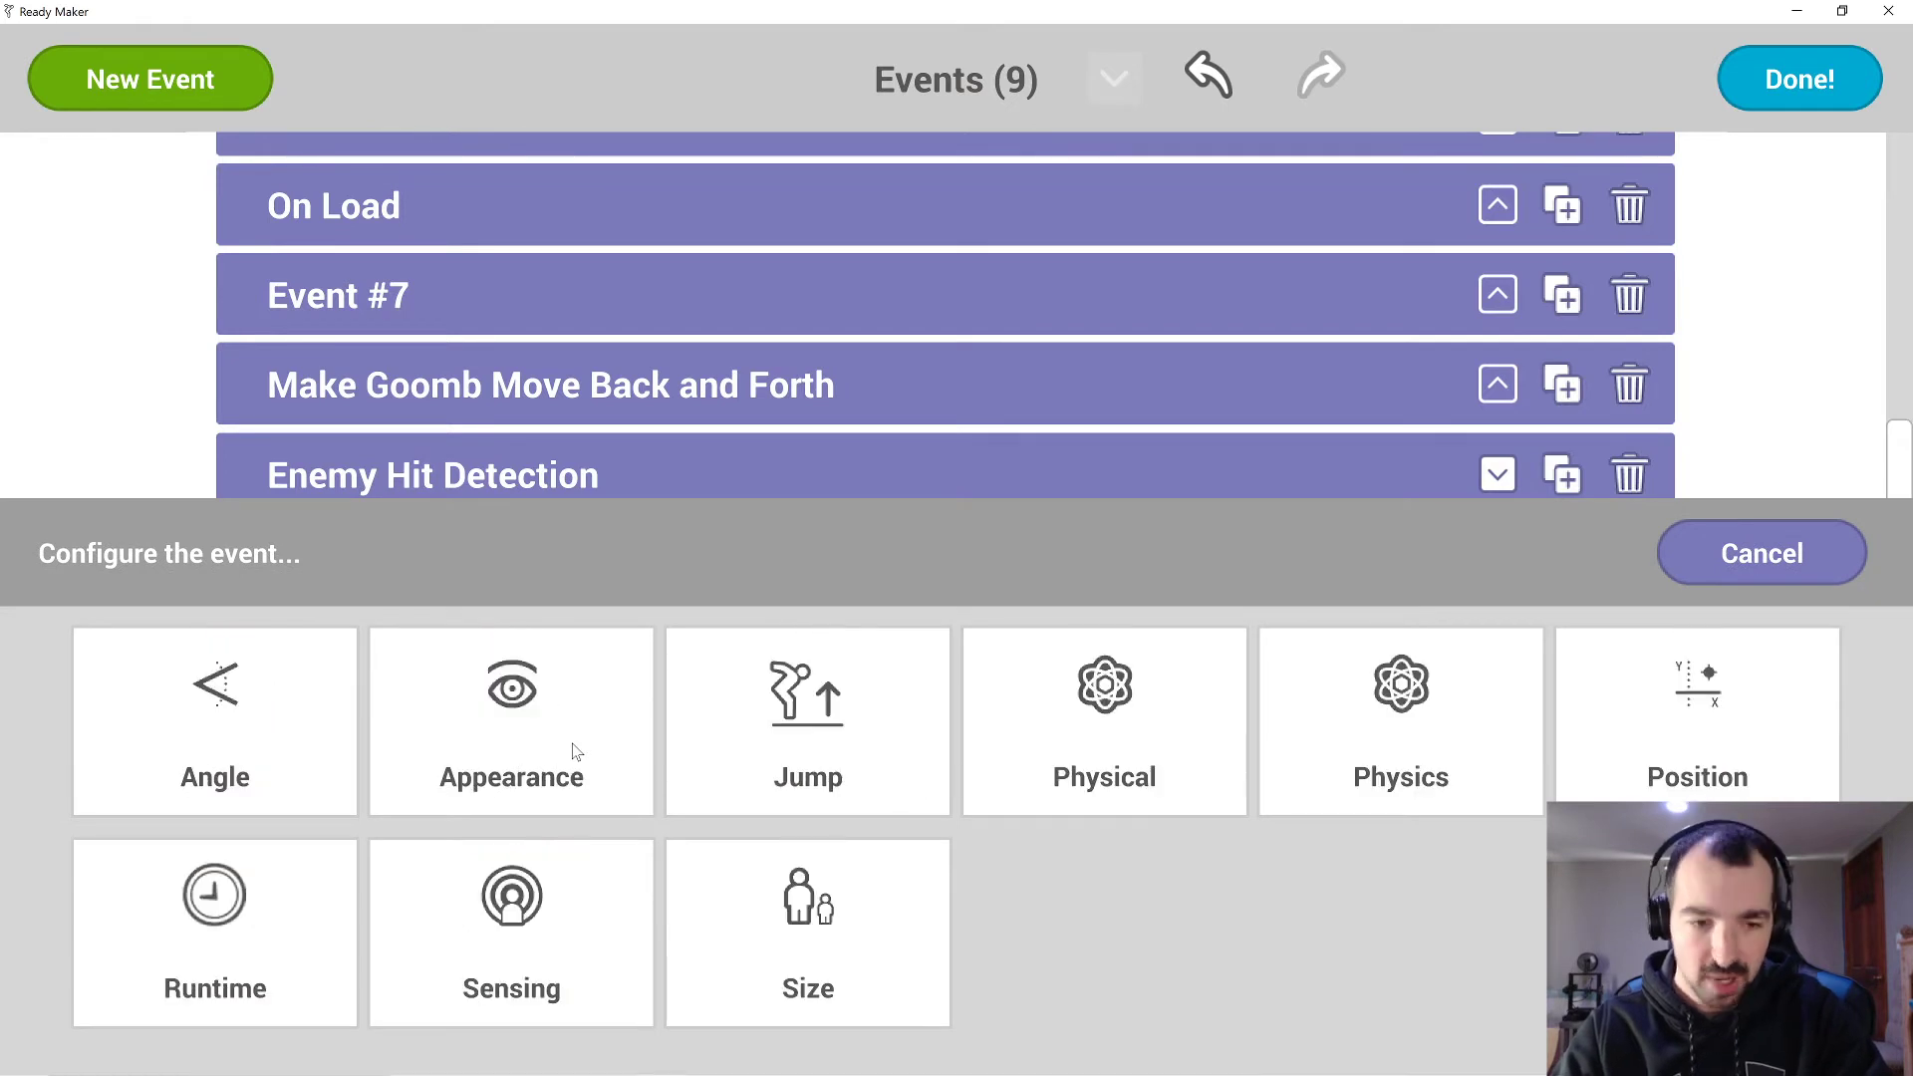
click(526, 926)
click(466, 741)
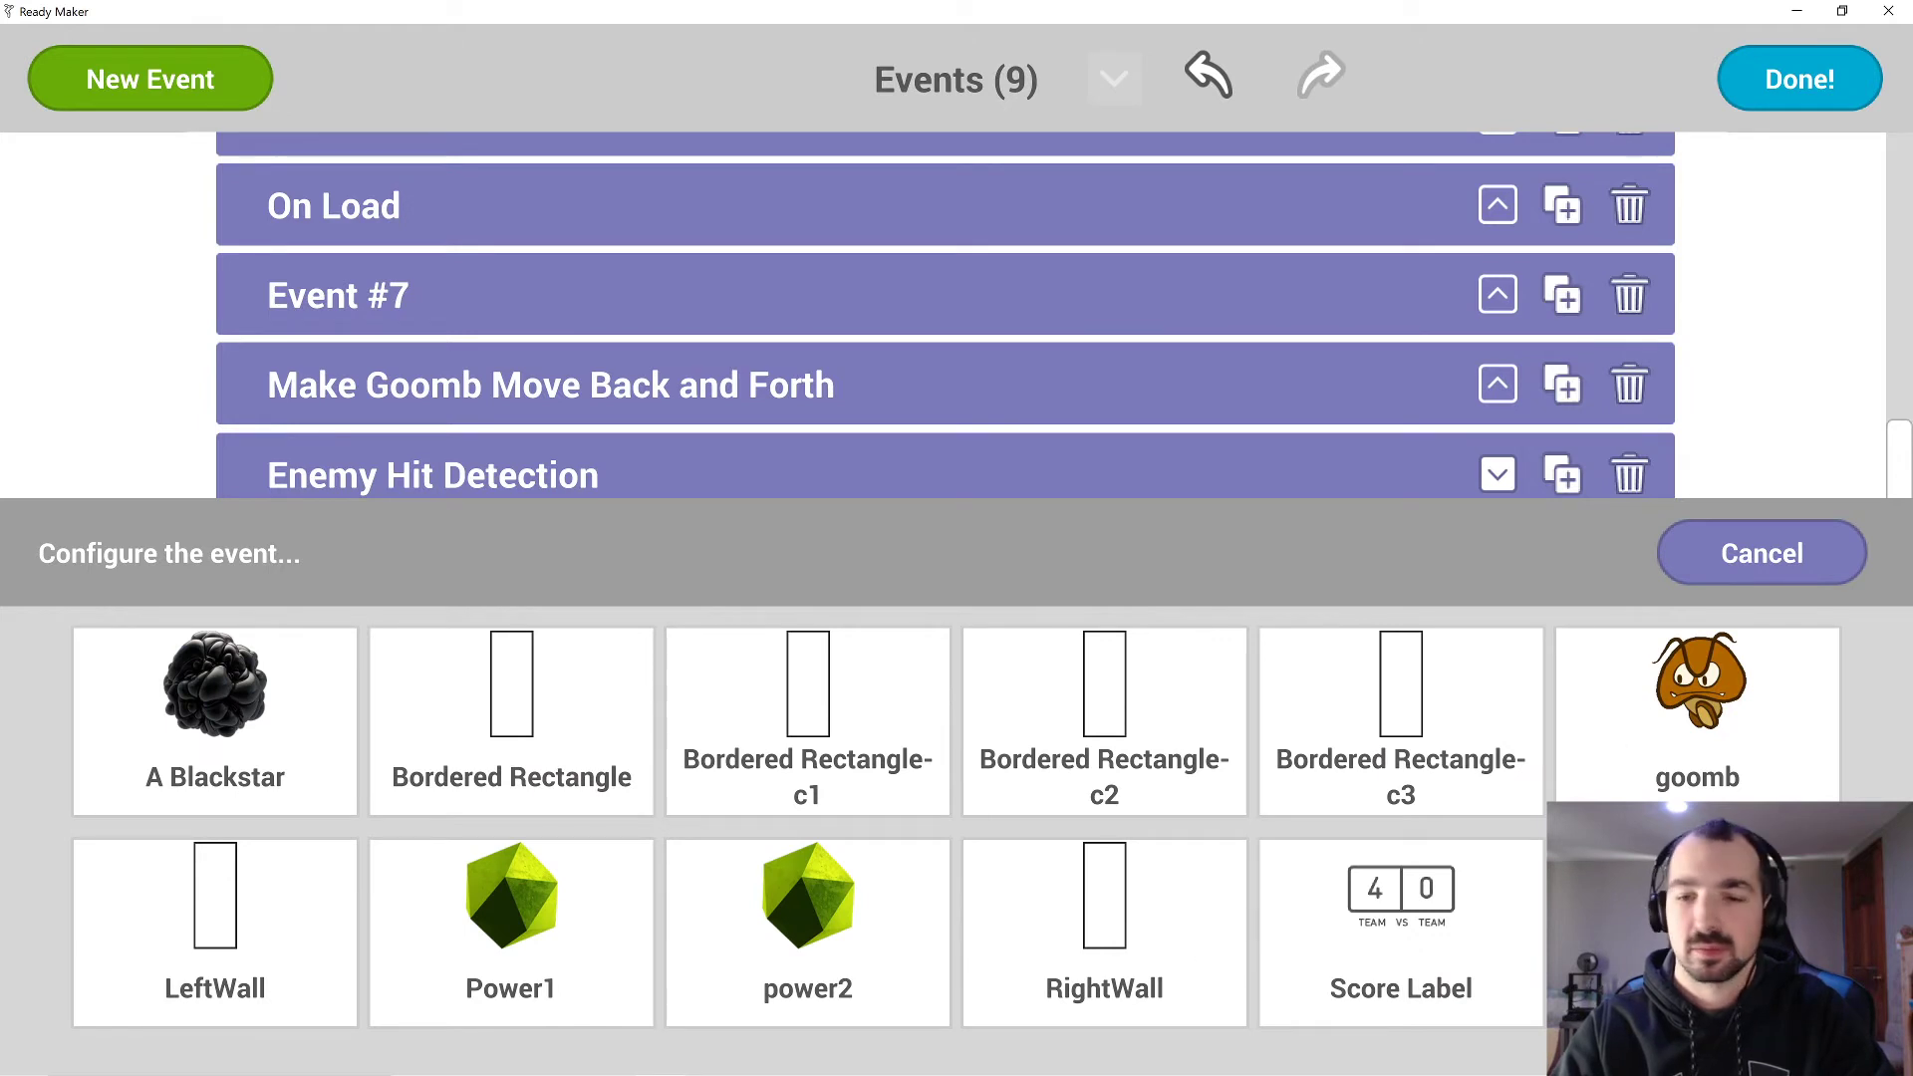
click(1731, 747)
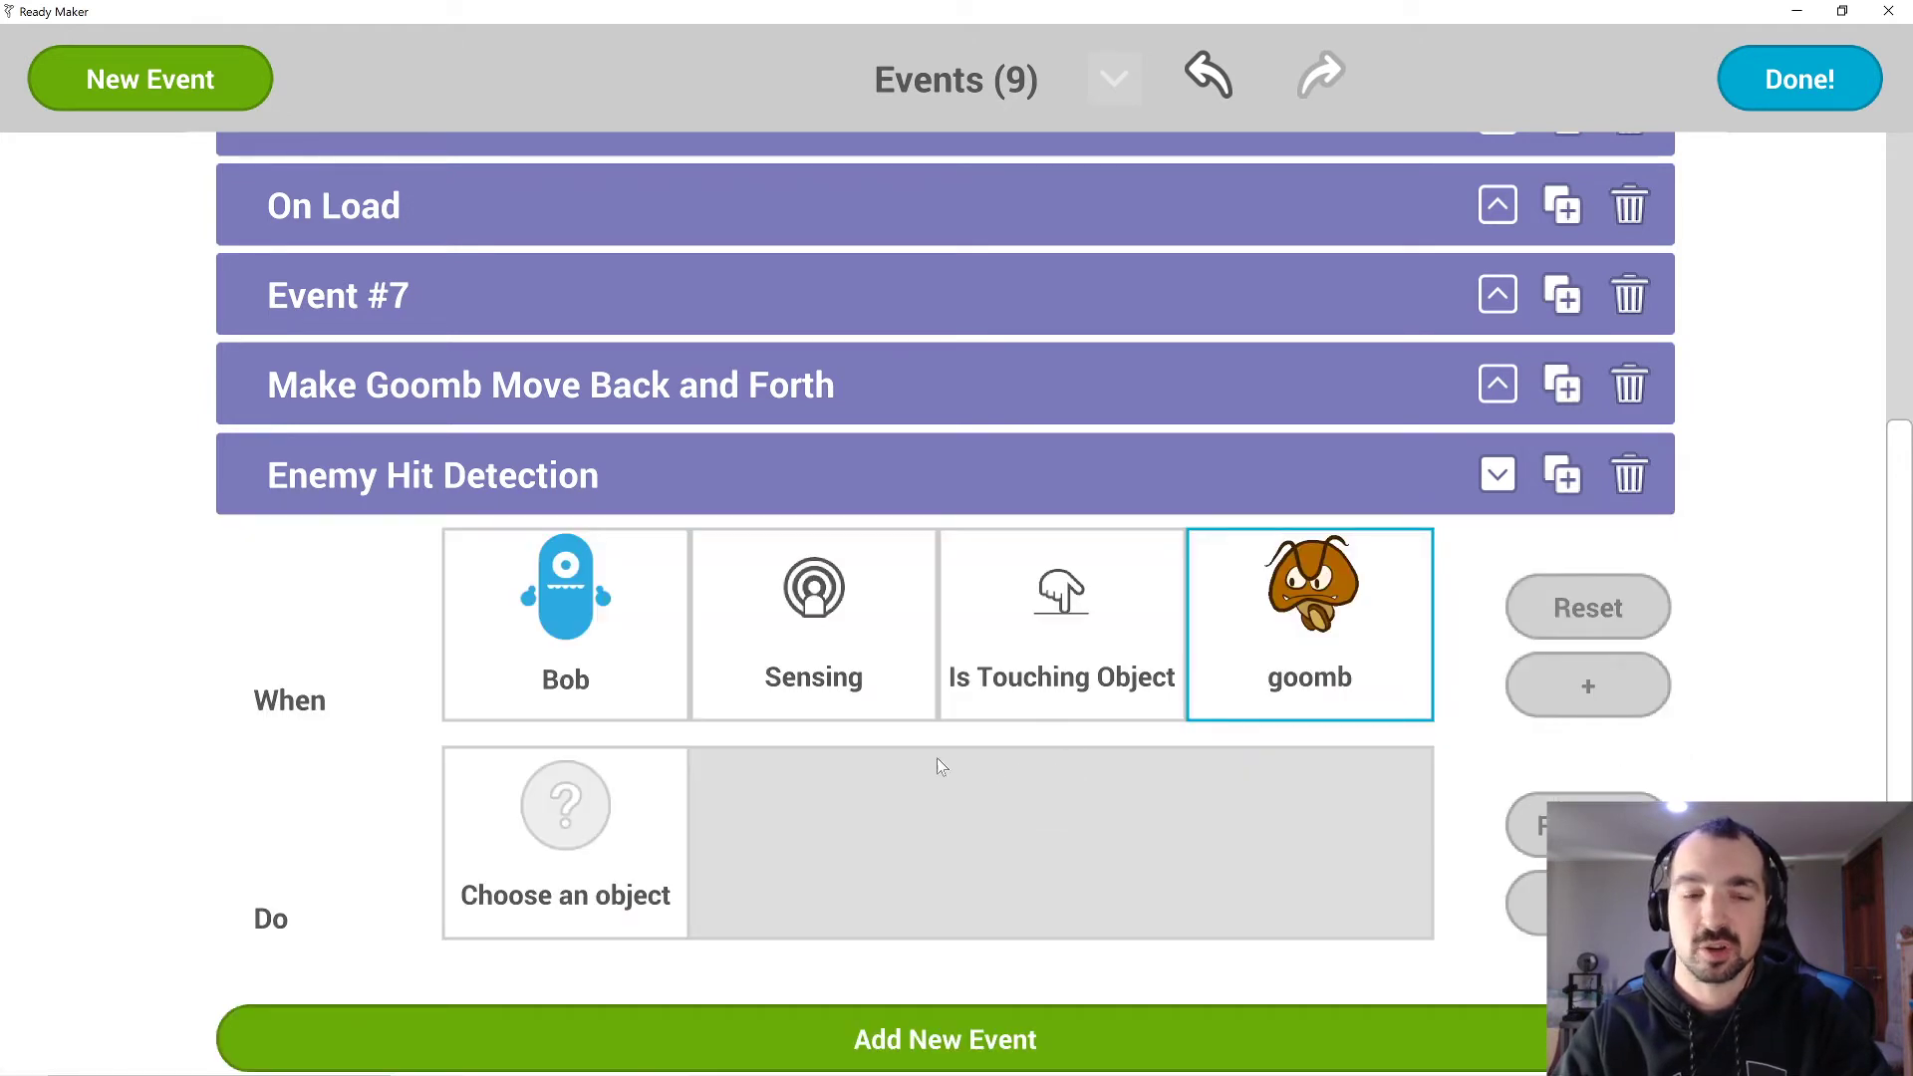
Set the Do action of Enemy Hit Detection to Bob, Appearance, Set Hidden, Yes, and finish editing the events.
click(537, 817)
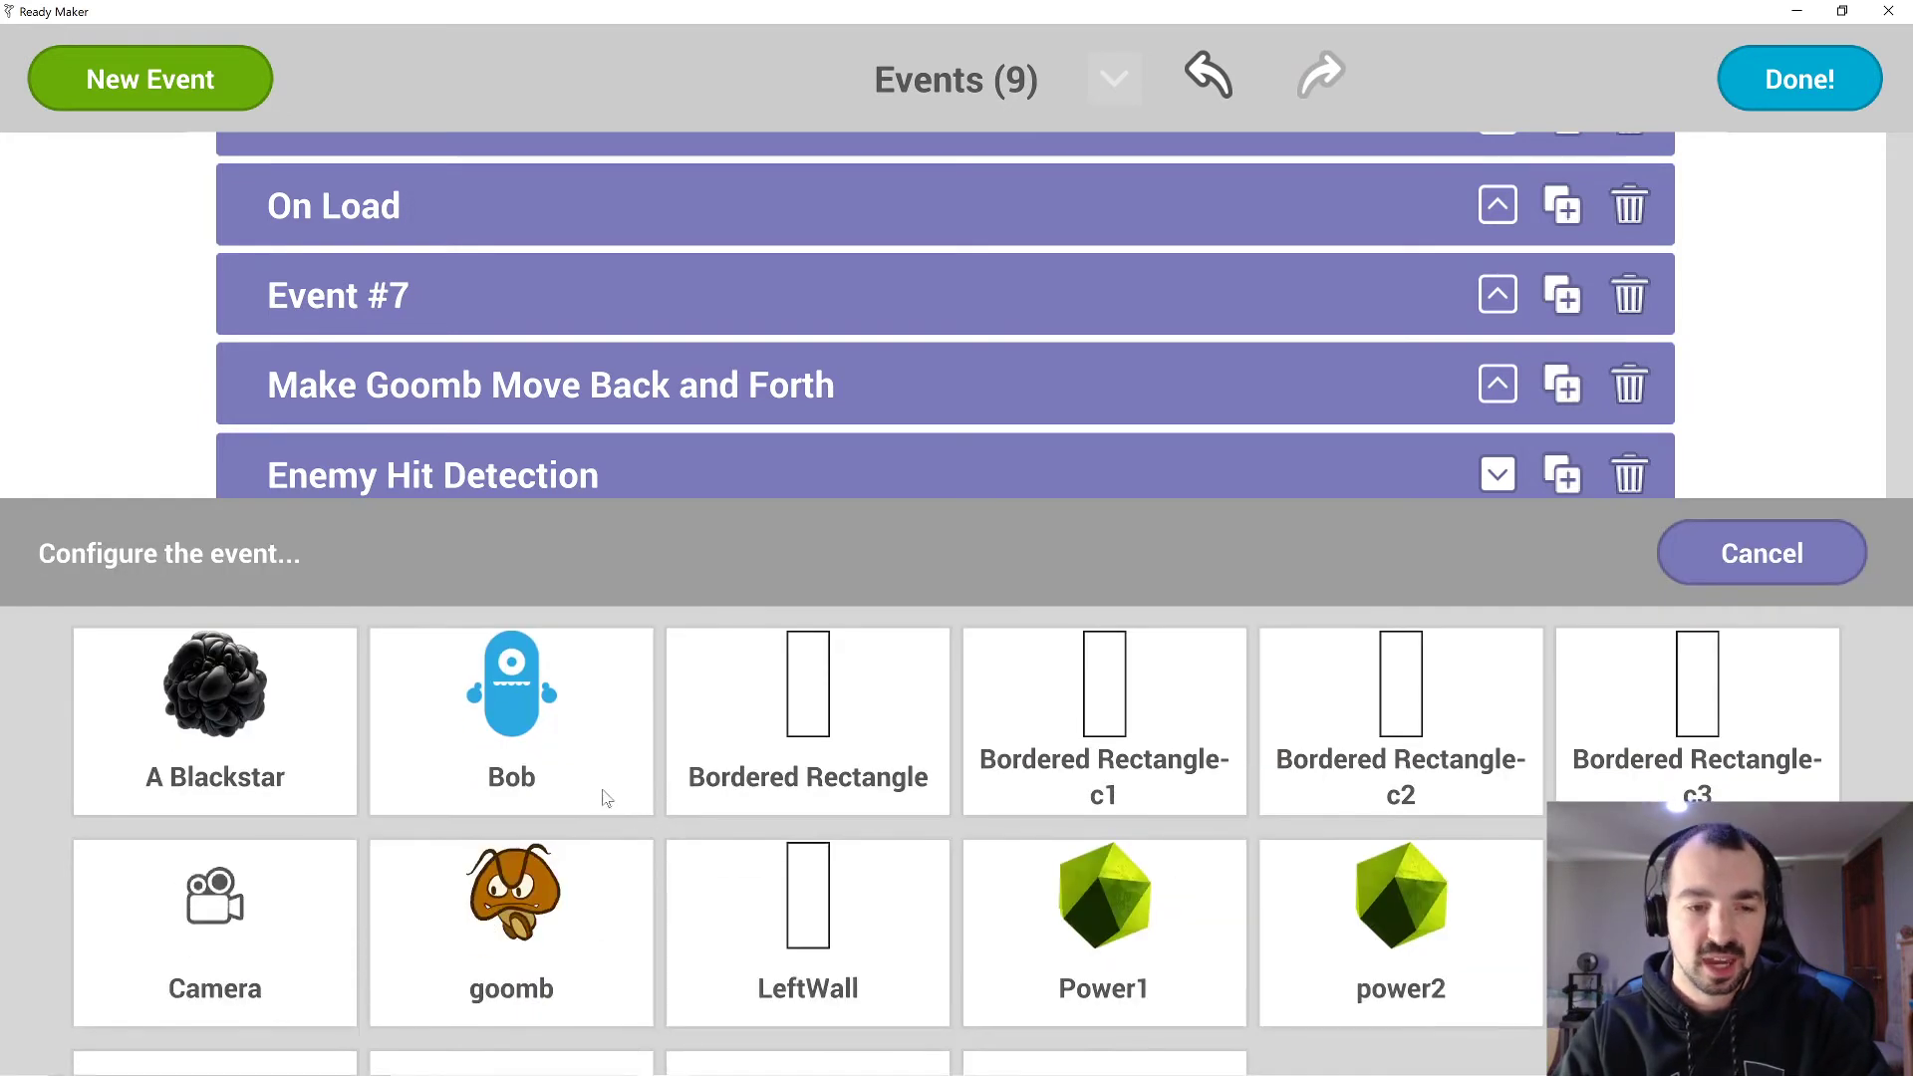
click(554, 748)
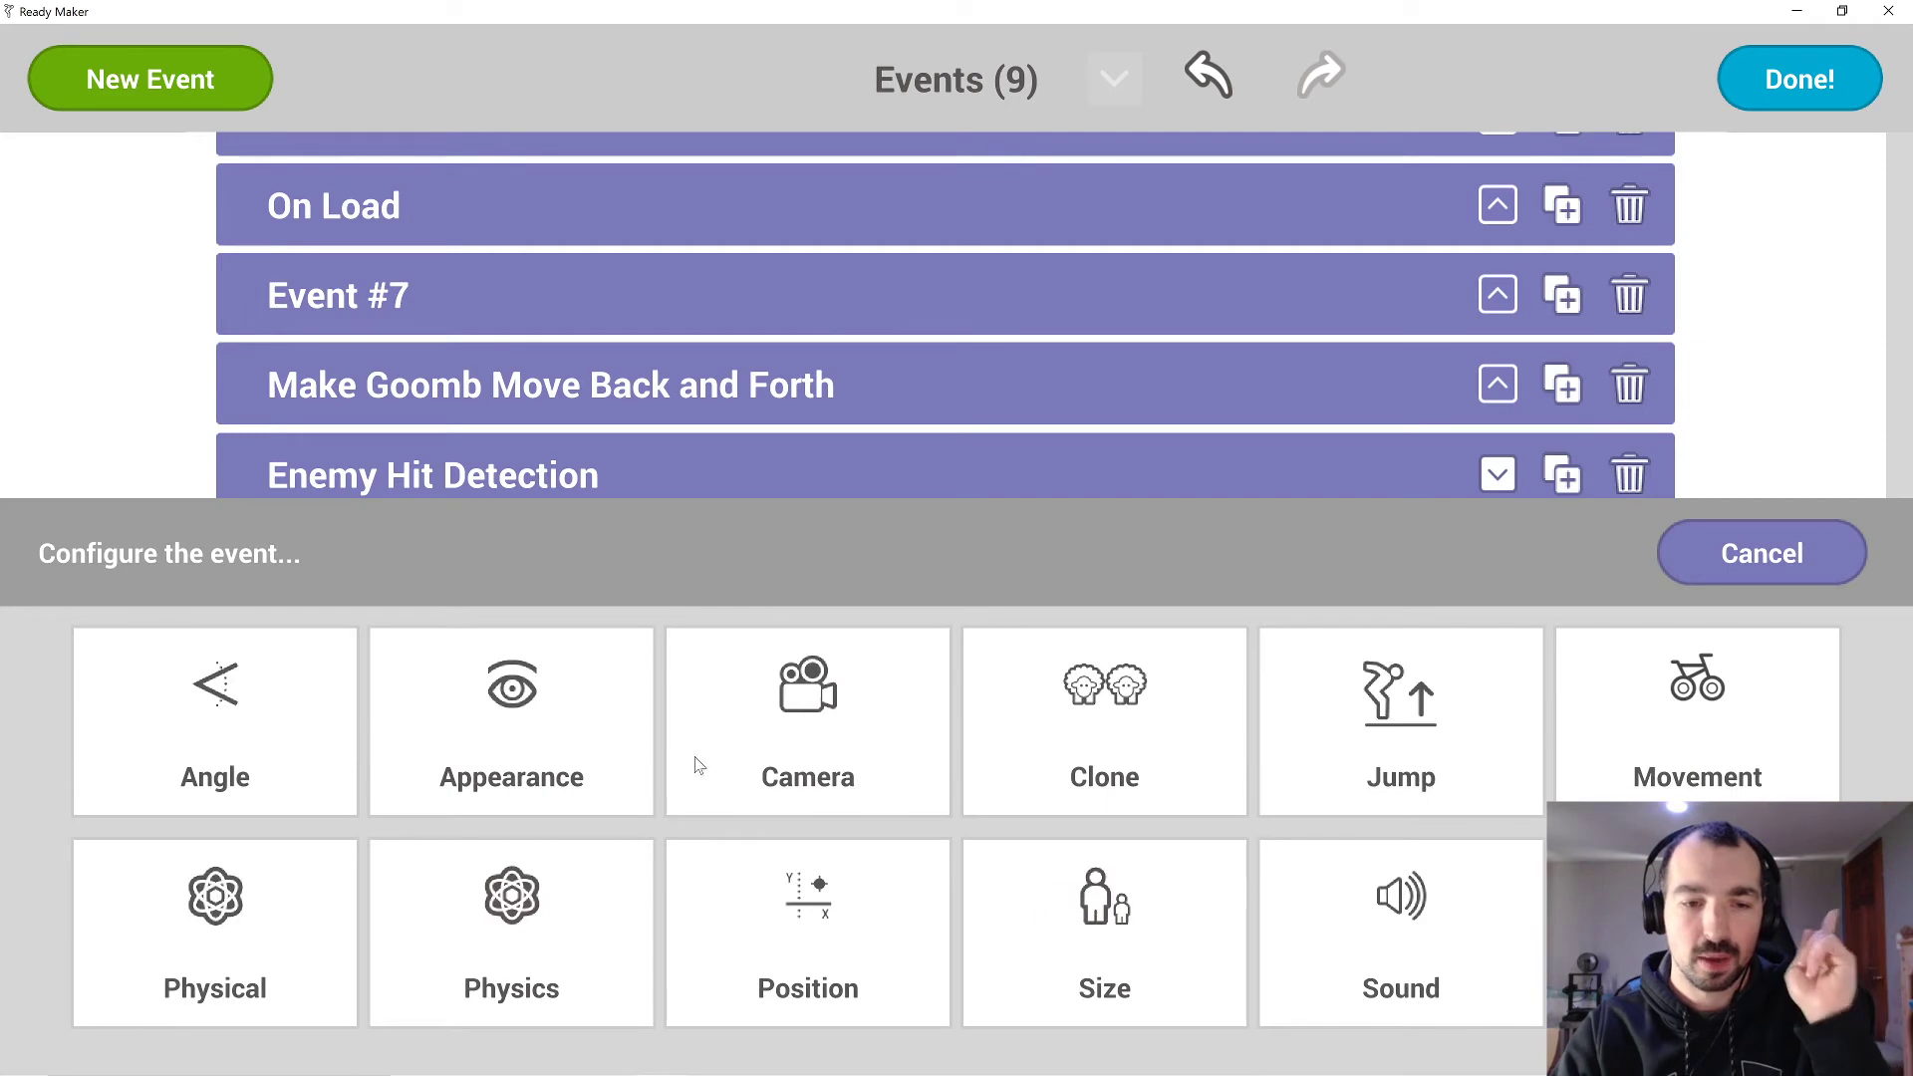
click(564, 740)
click(270, 751)
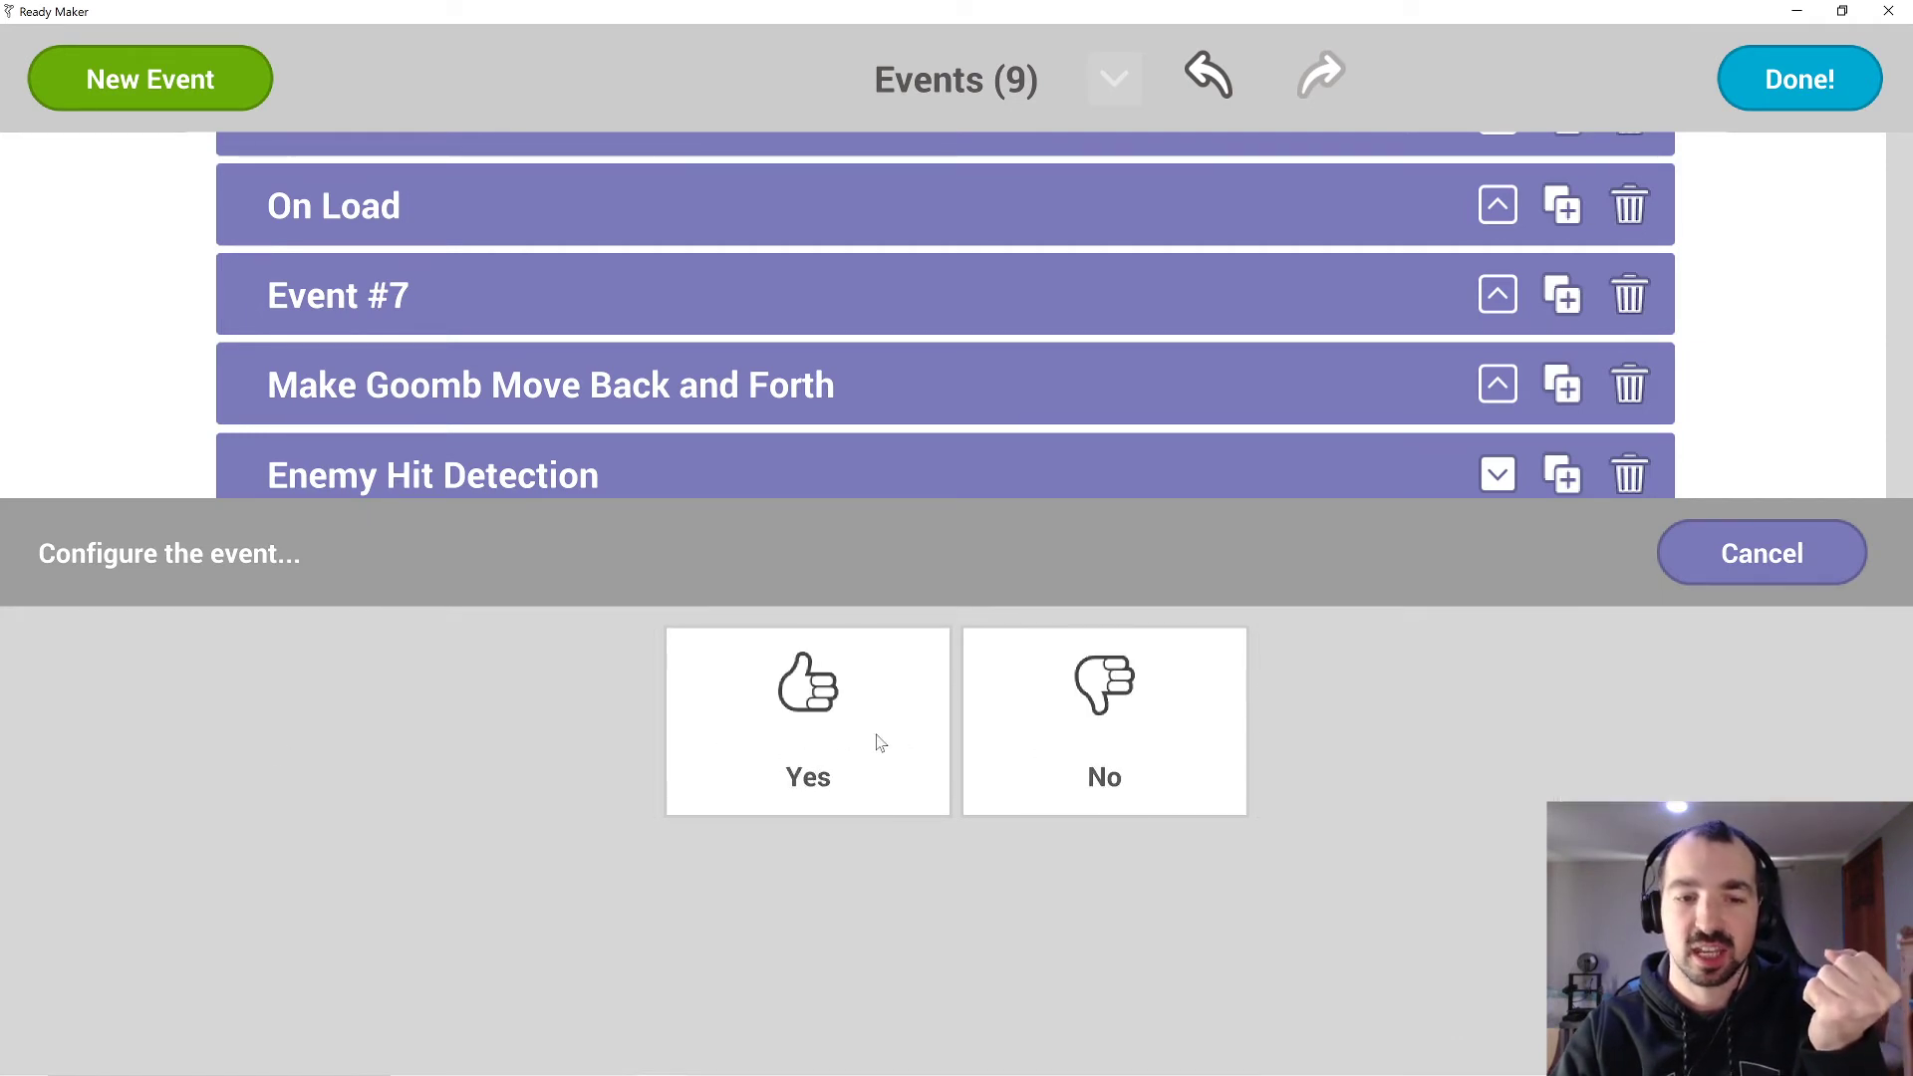
click(837, 735)
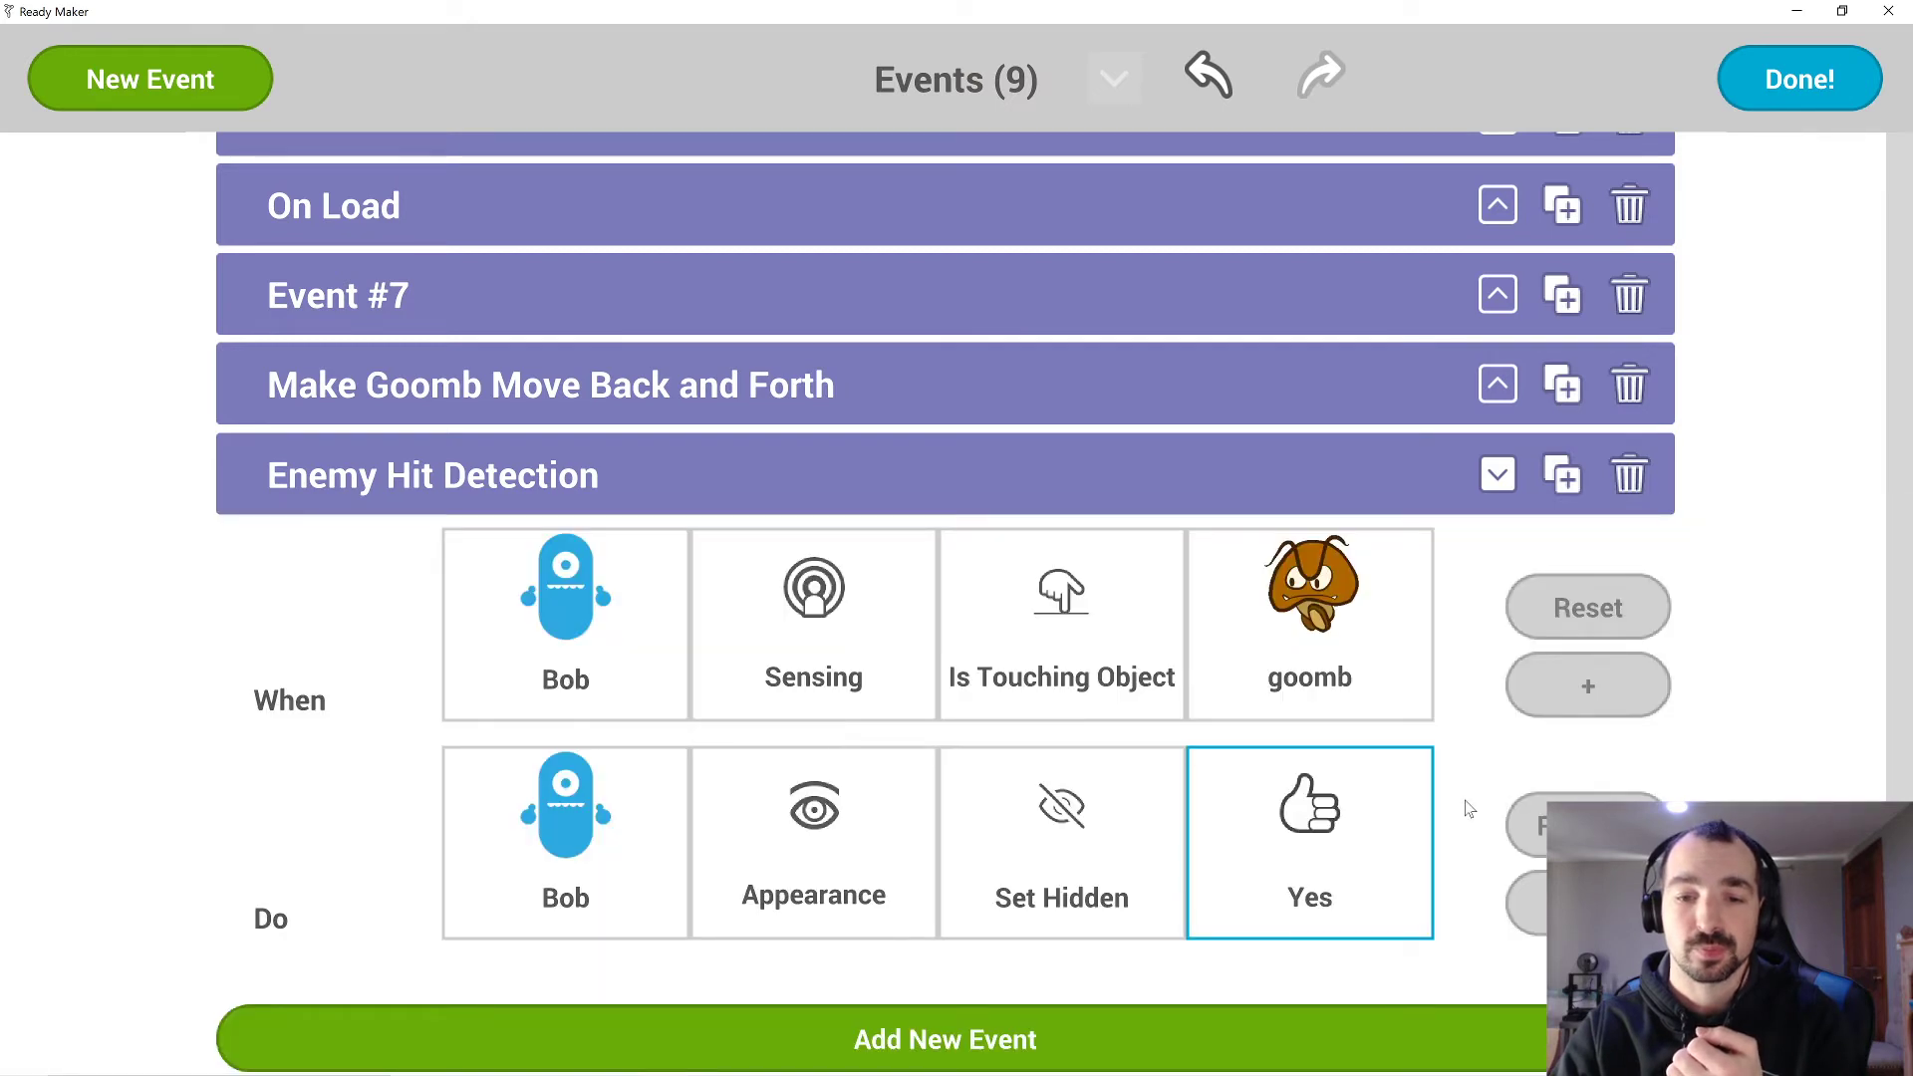
click(1832, 78)
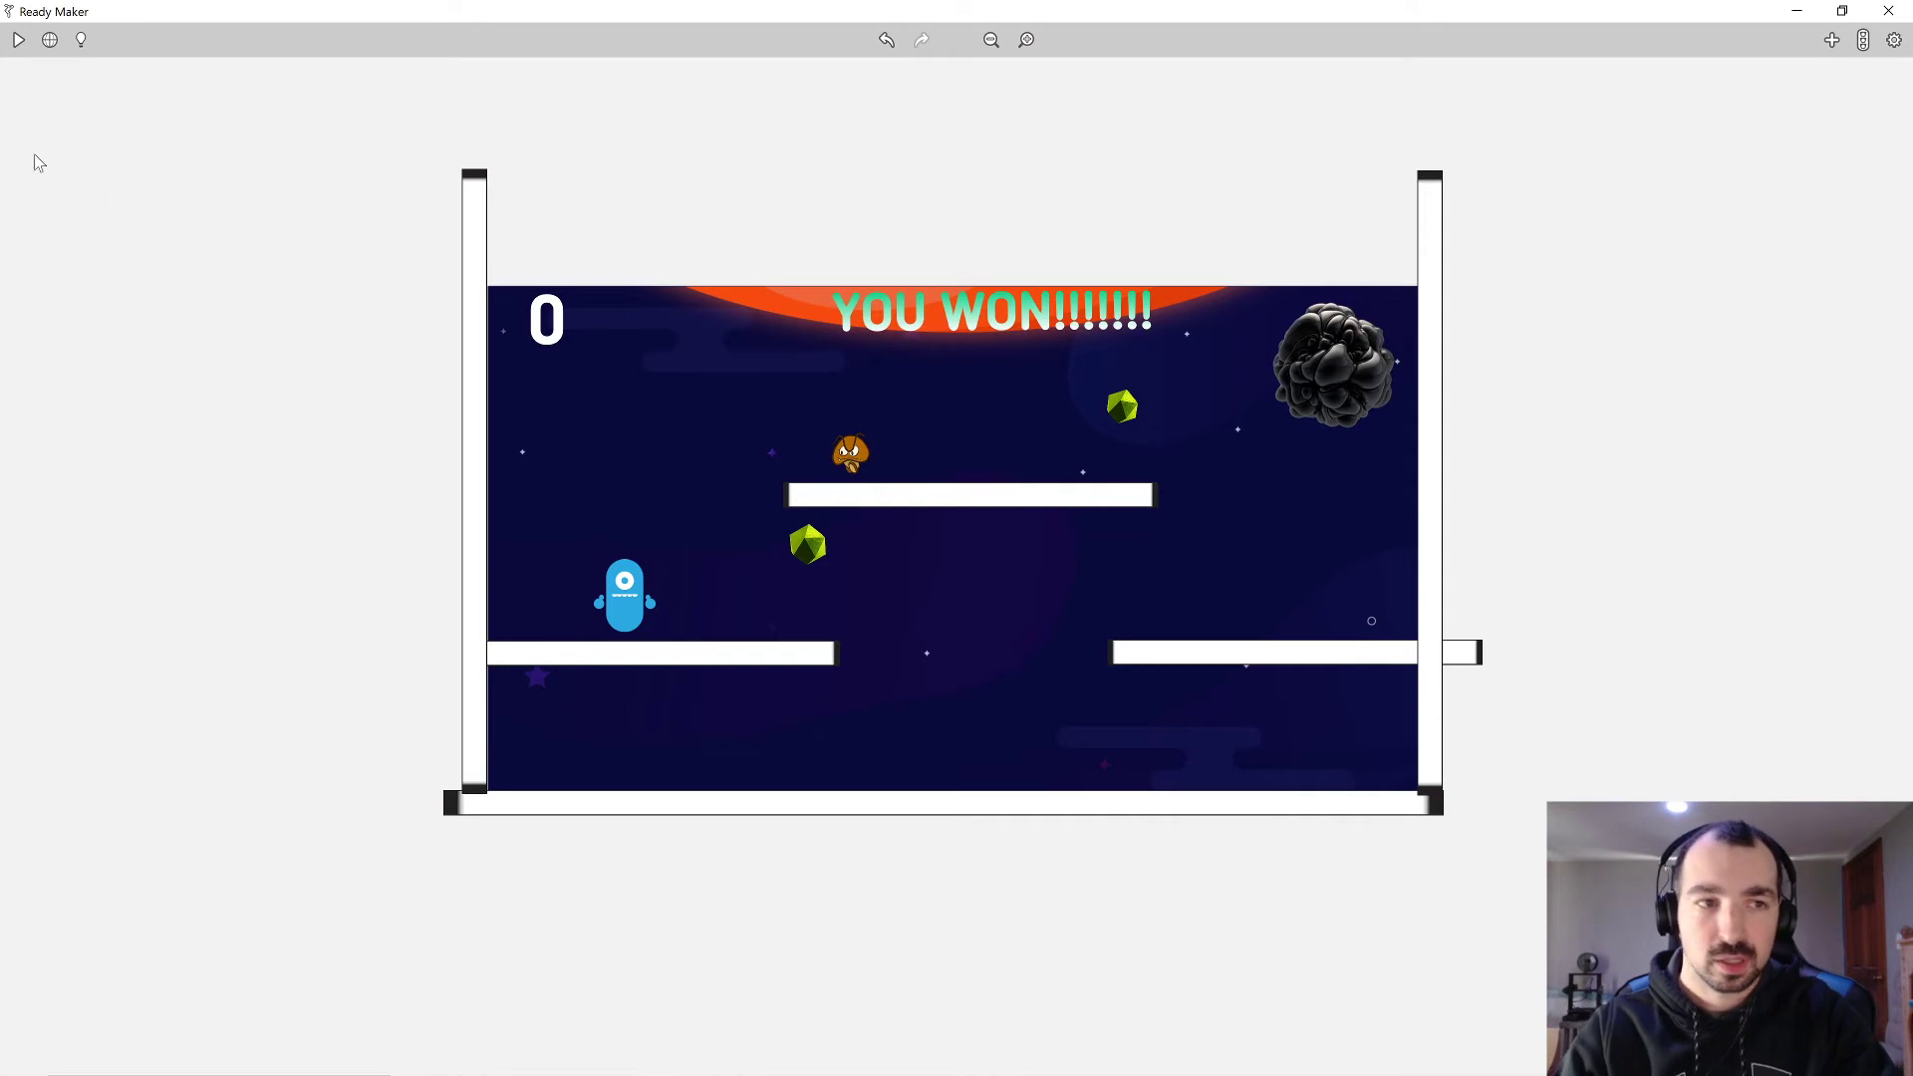
Playtest the game, moving and jumping Bob on the lower platform to check whether he can reach the goomb, and stop the playtest.
click(19, 39)
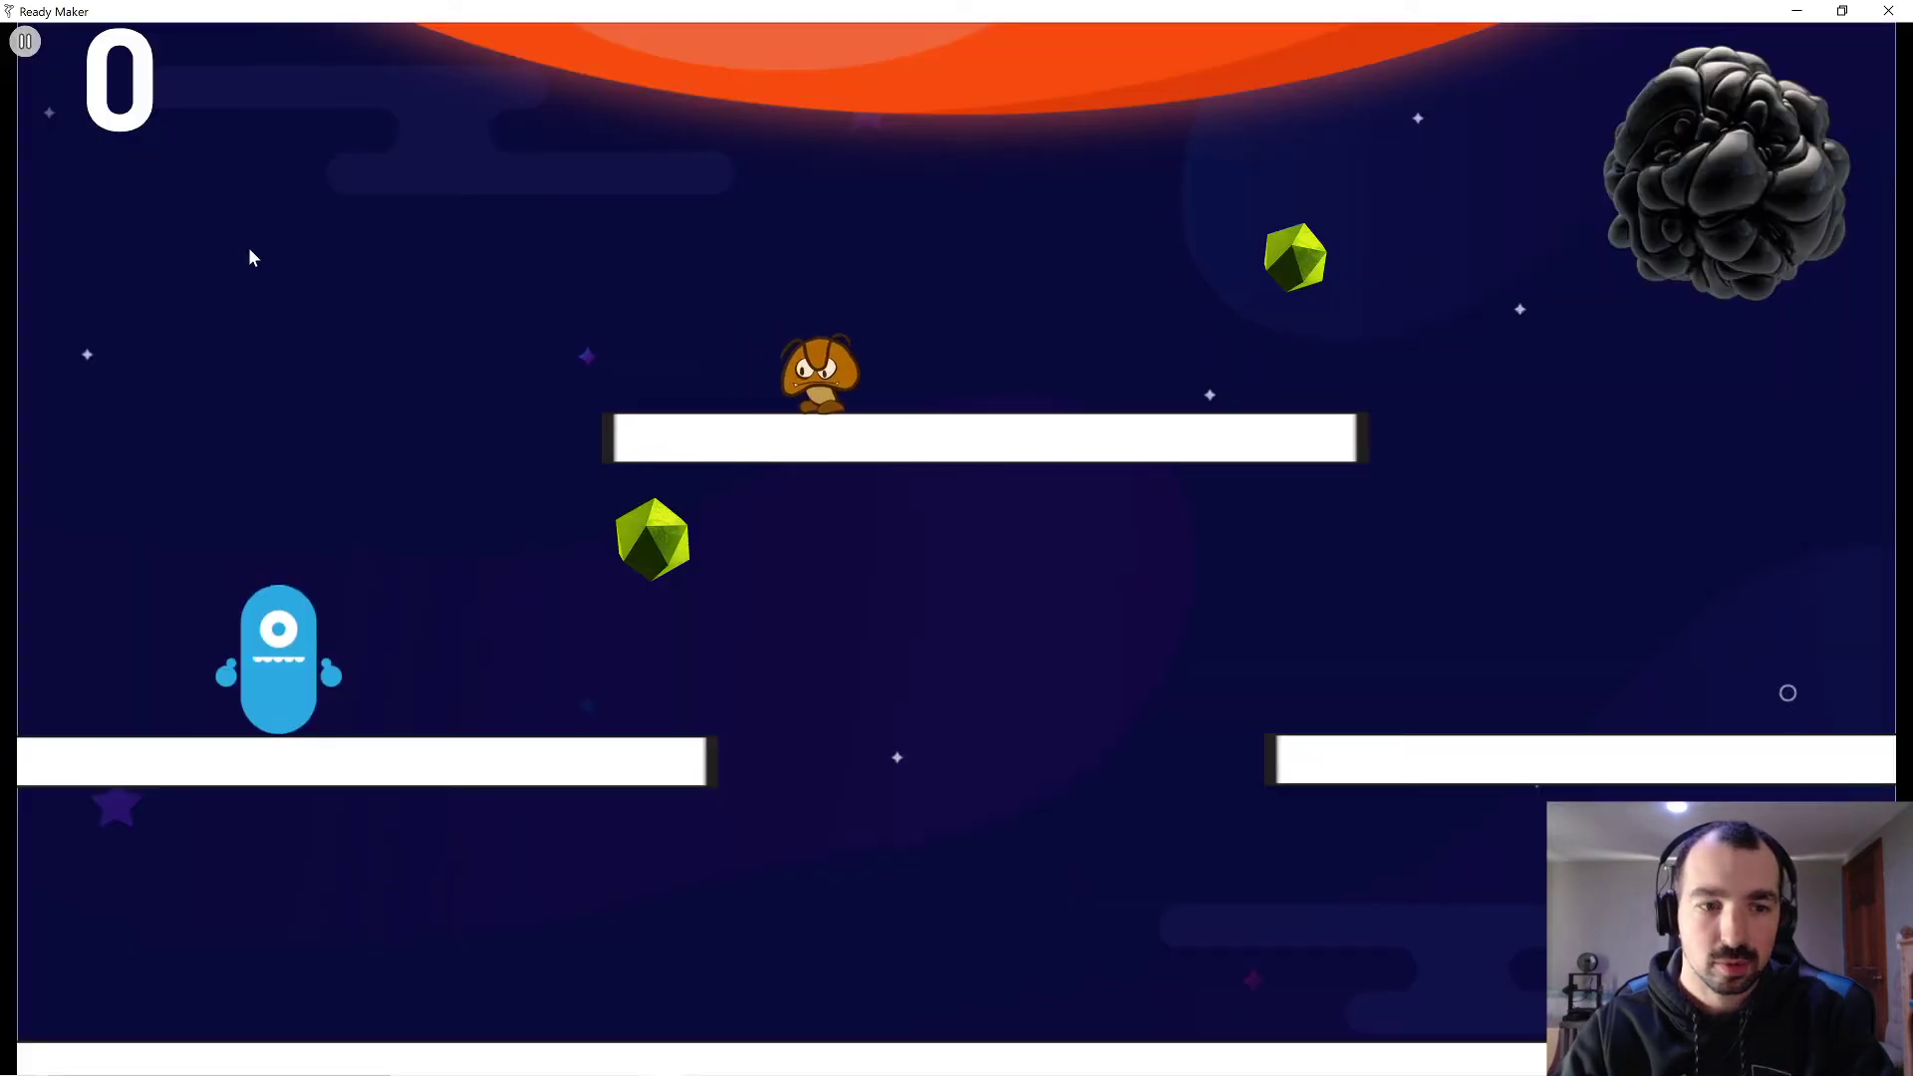
key(Right)
key(Up)
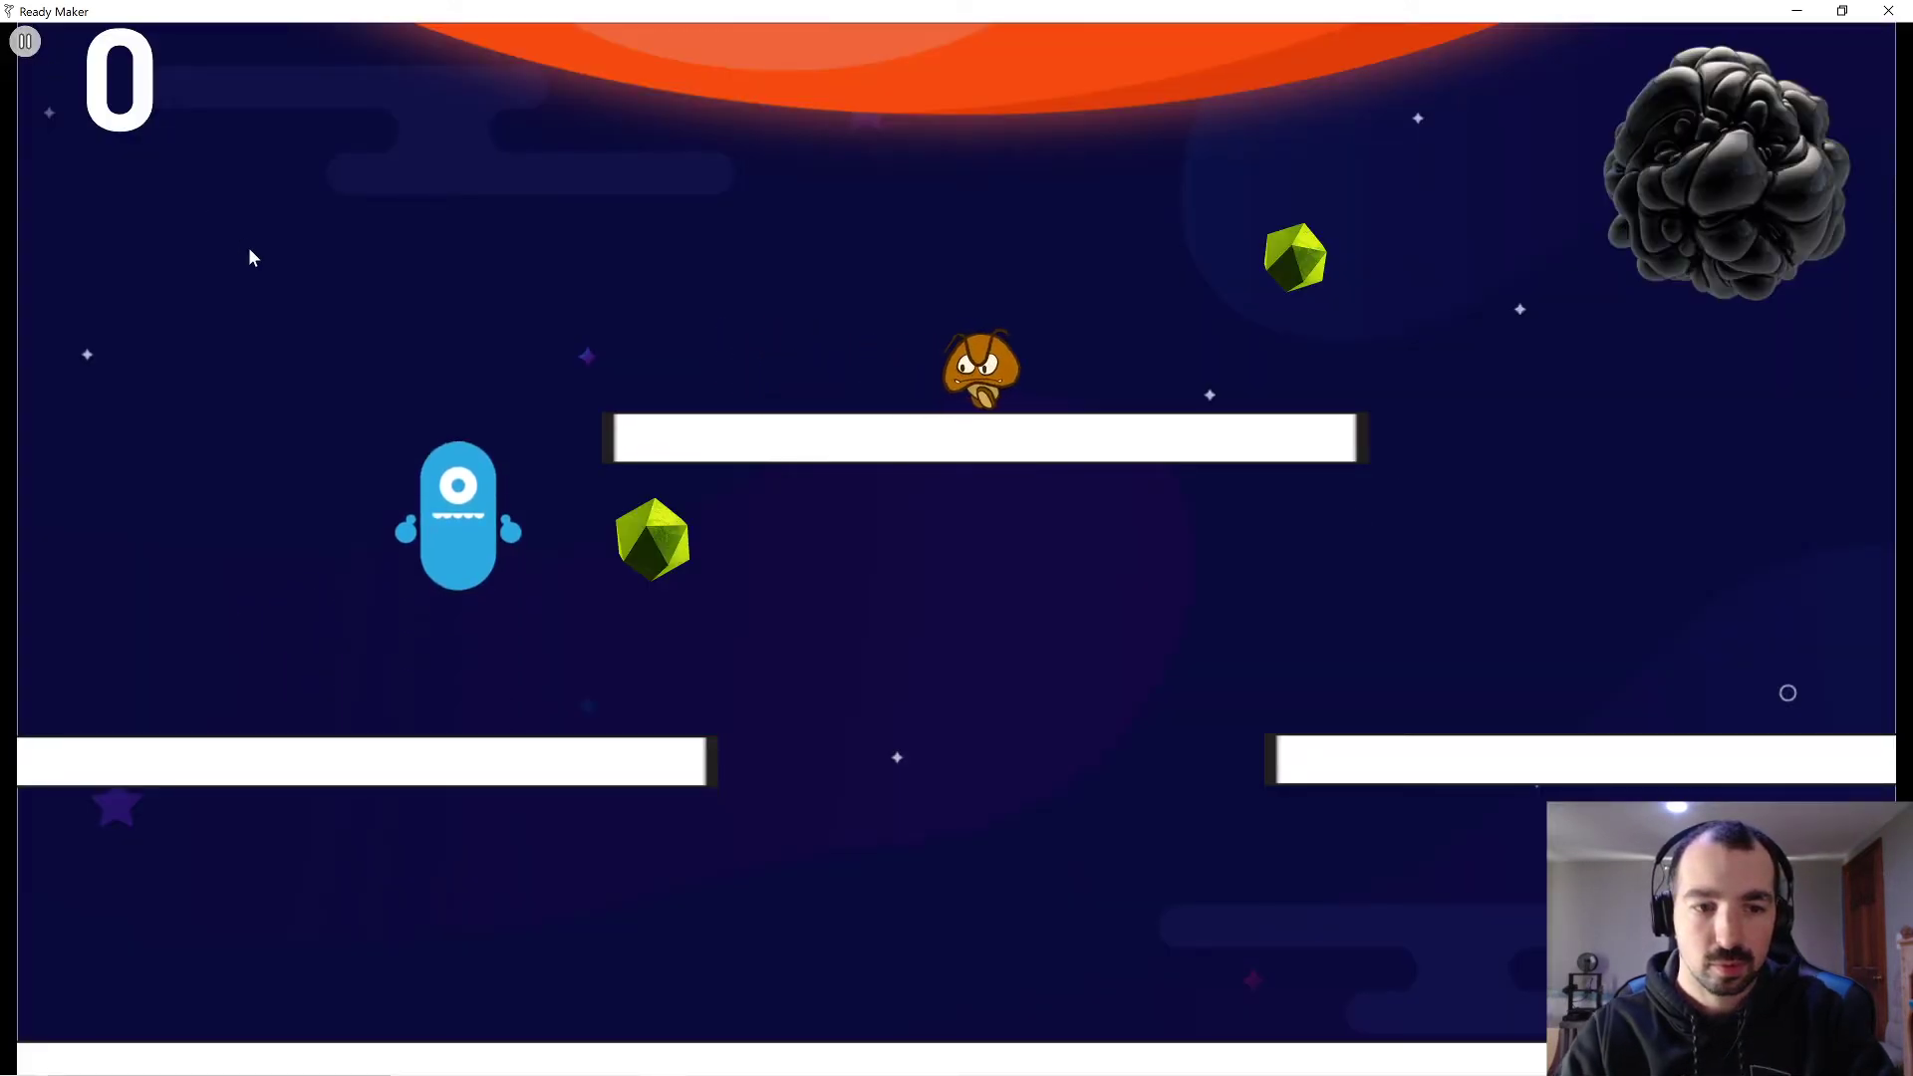
key(Right)
key(Left)
key(Up)
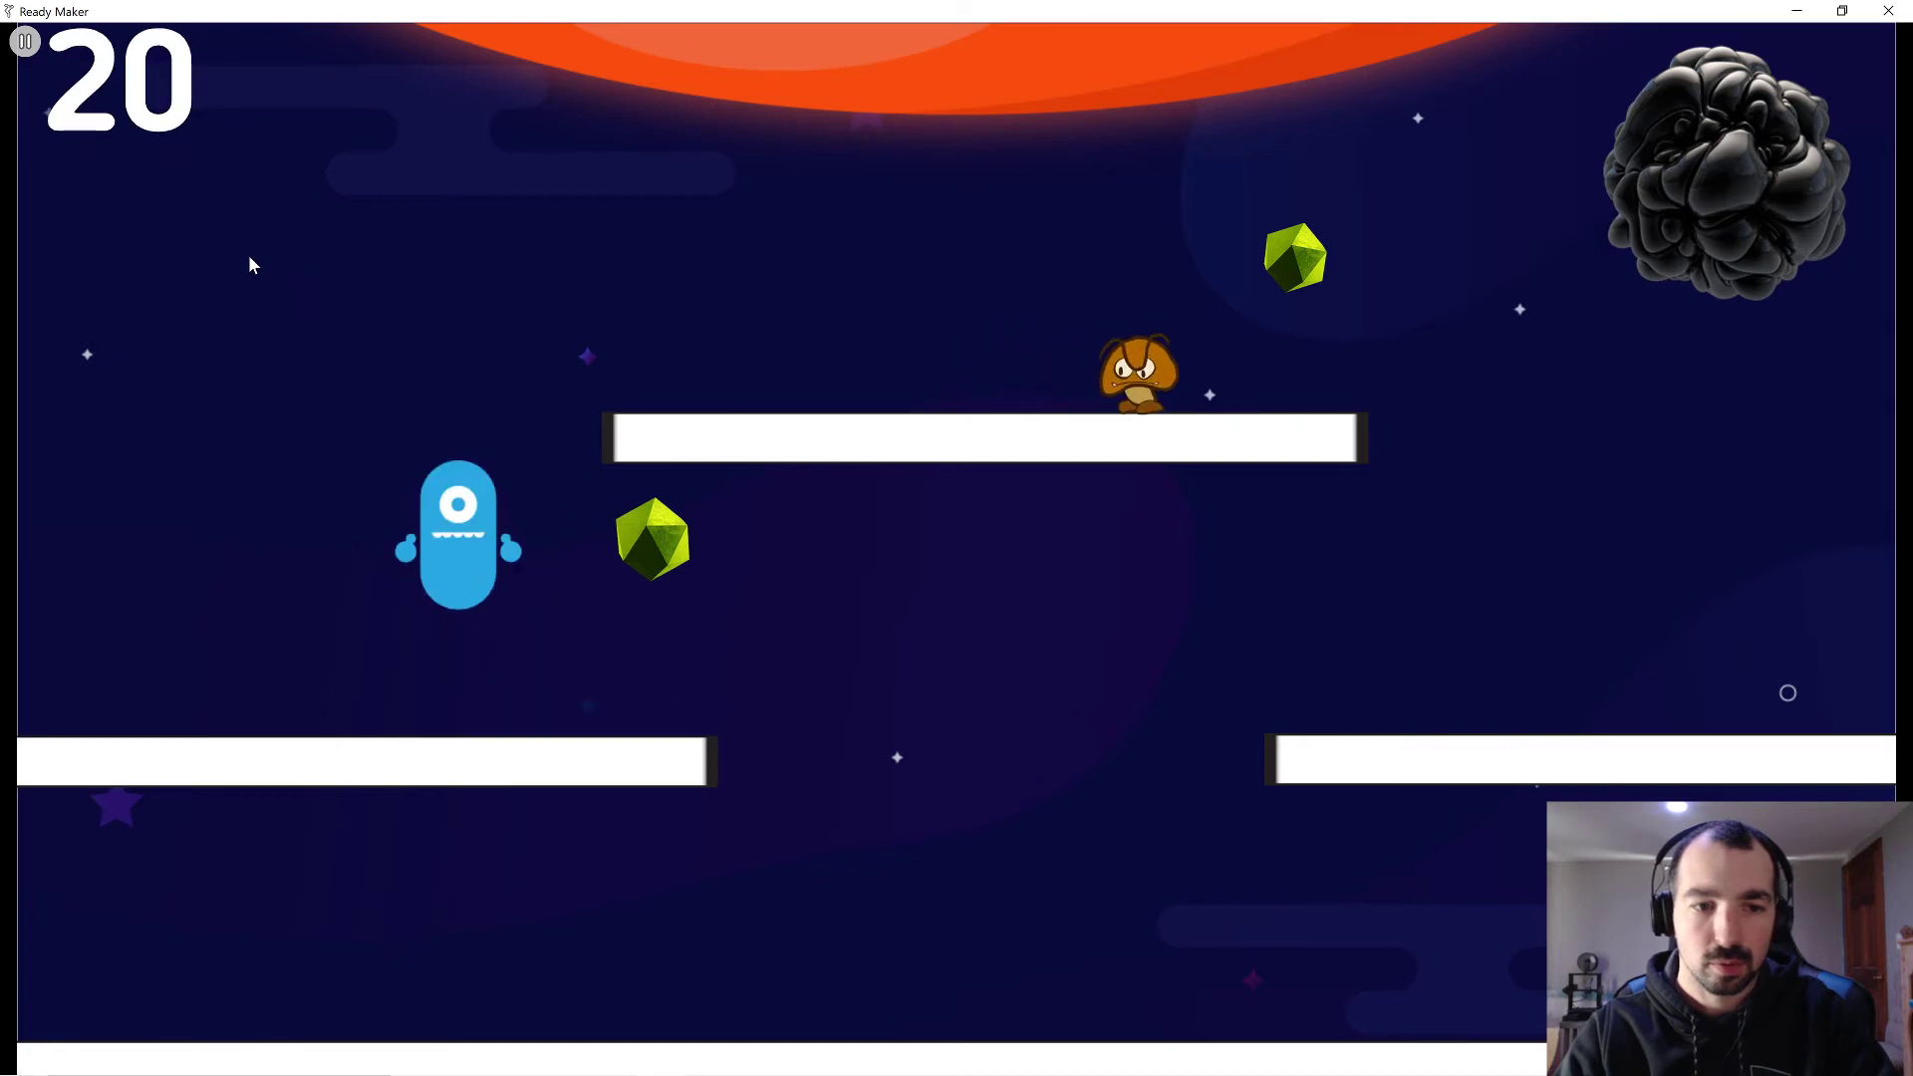
key(Up)
key(Up)
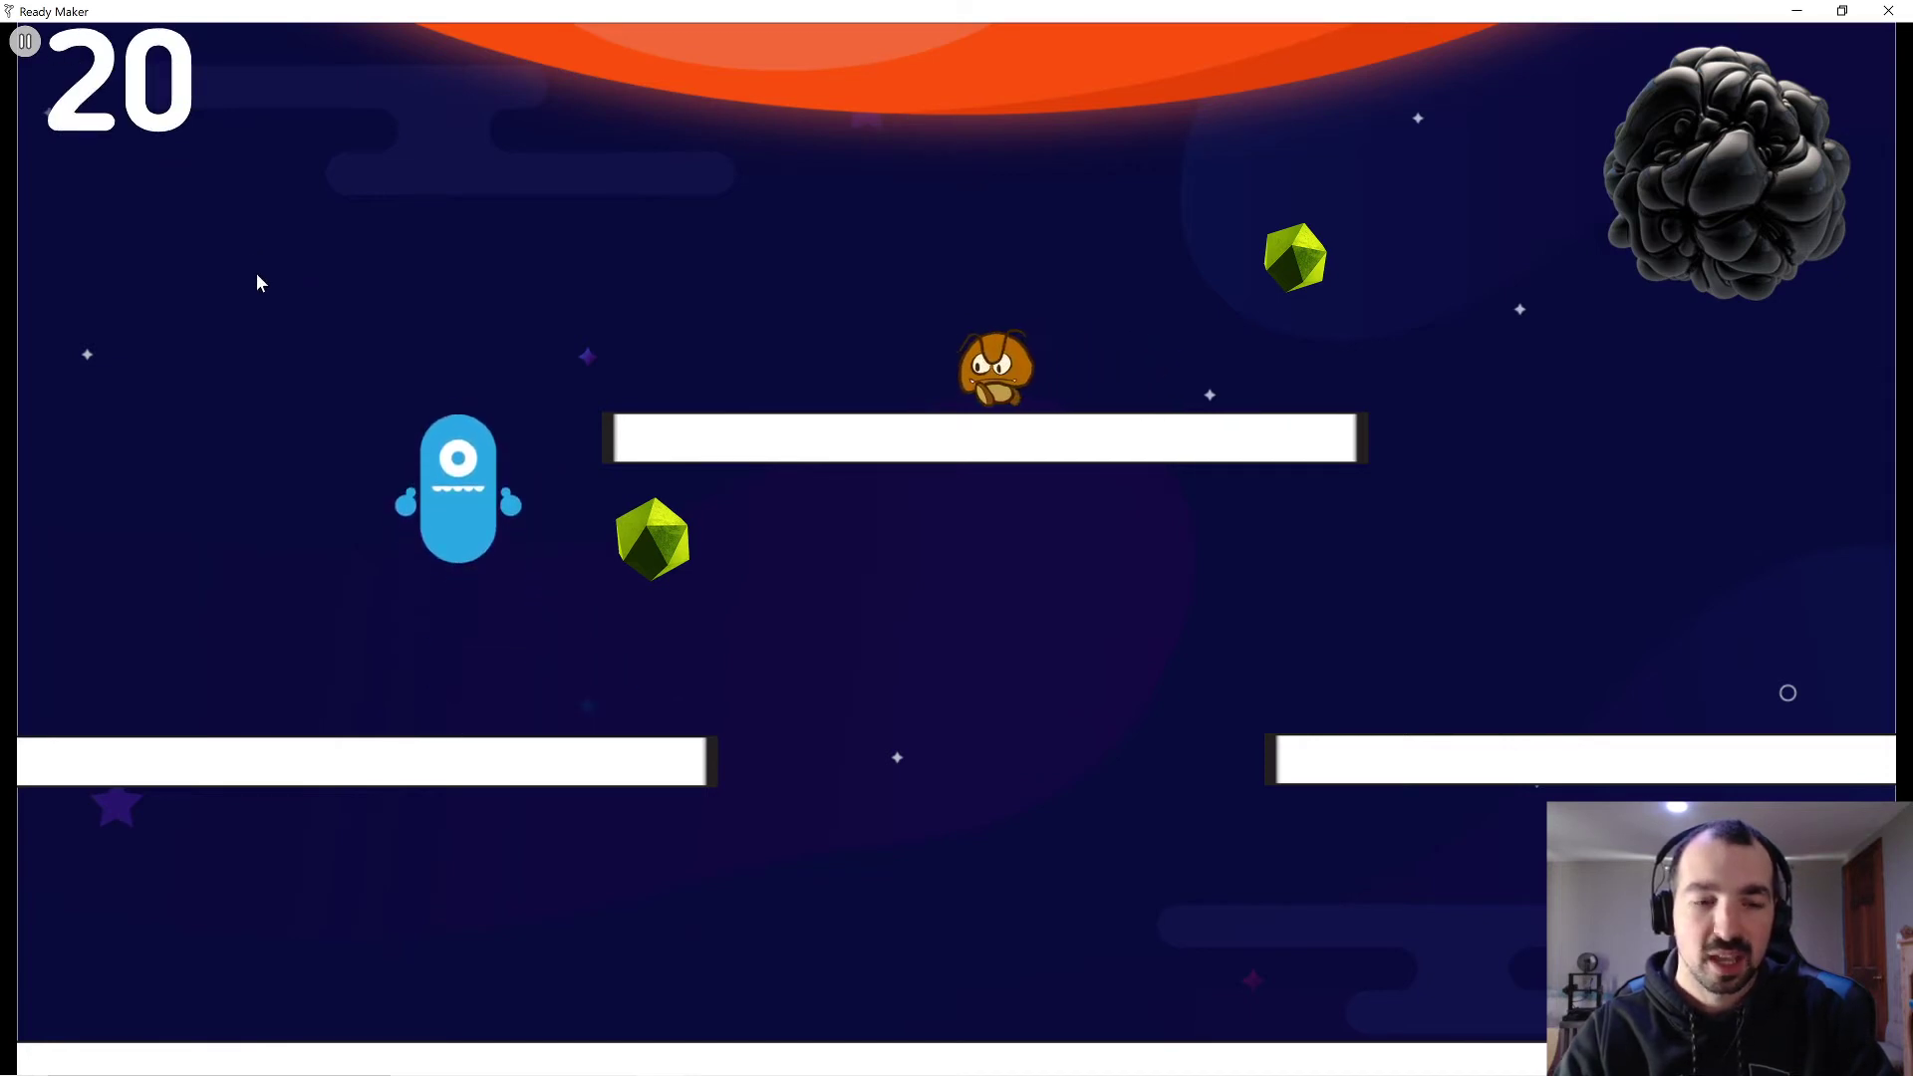
key(Up)
key(Up)
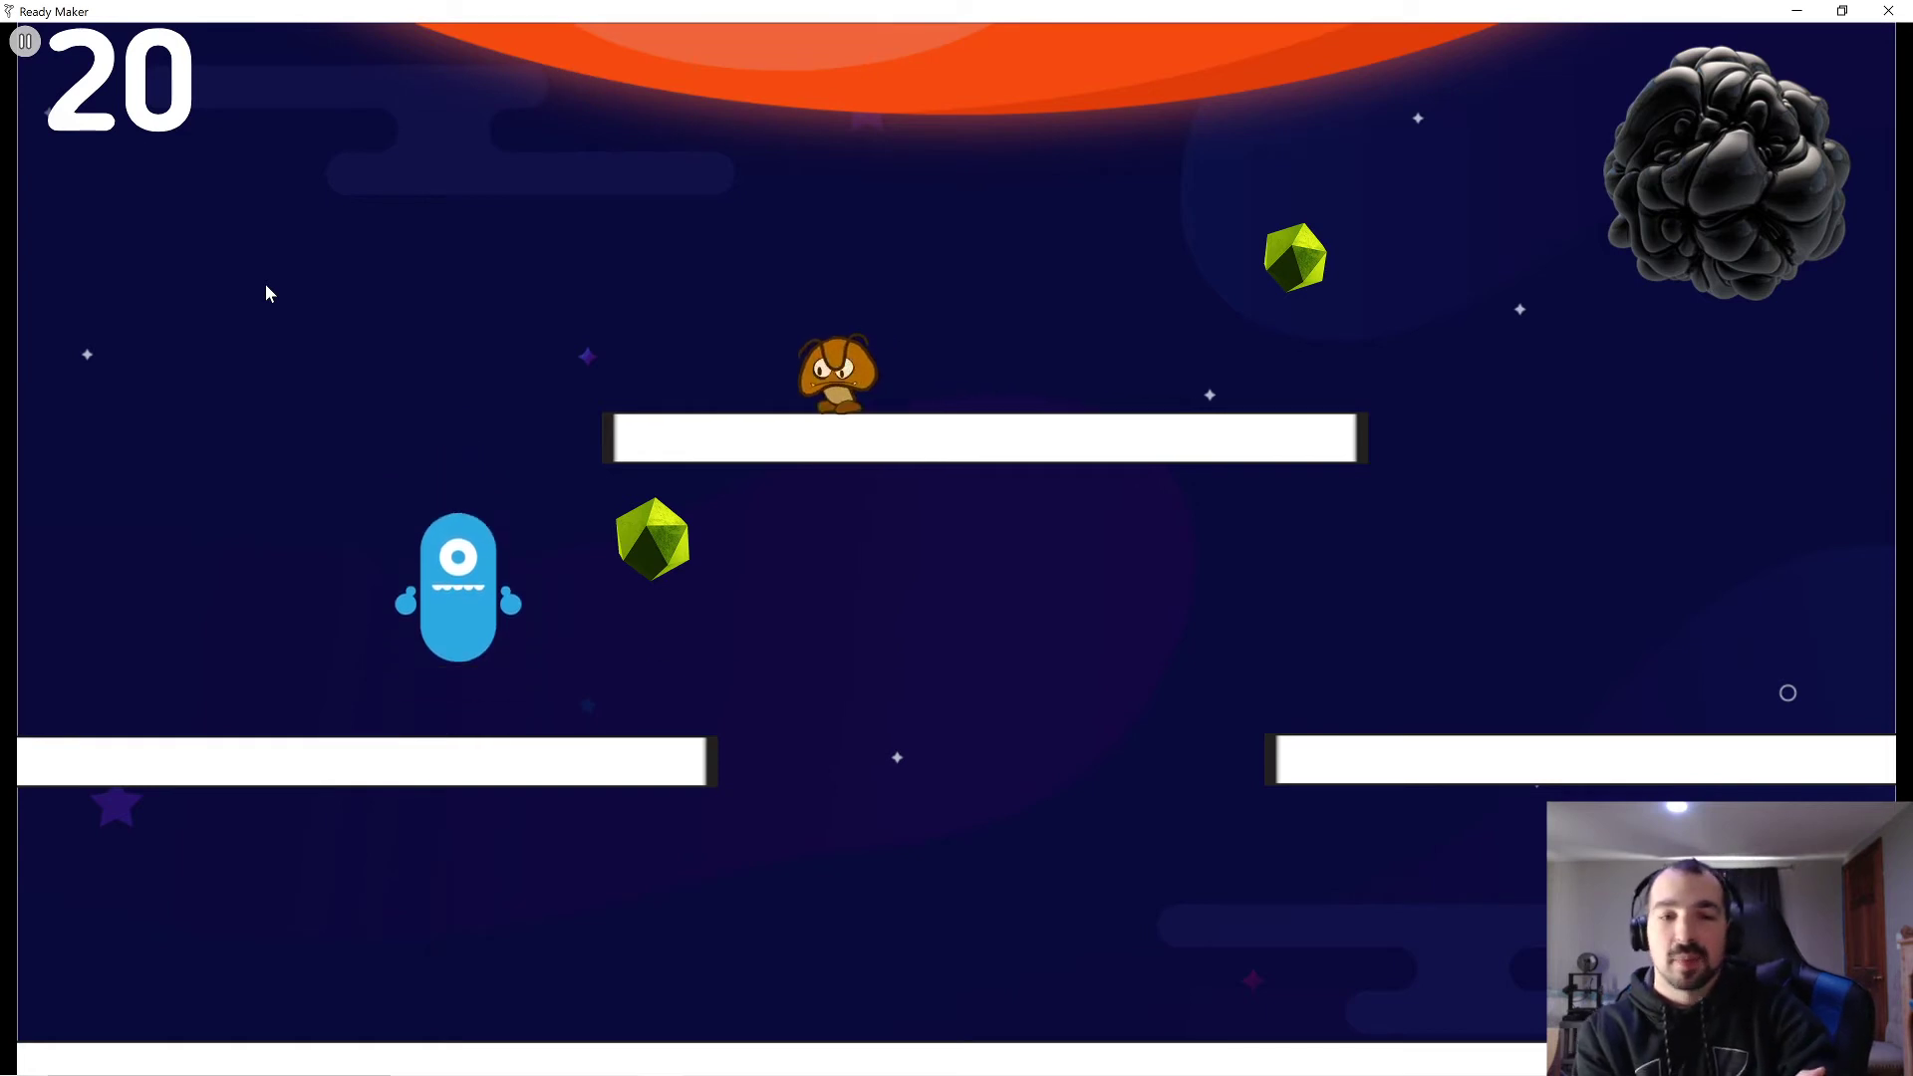
key(Up)
key(Up)
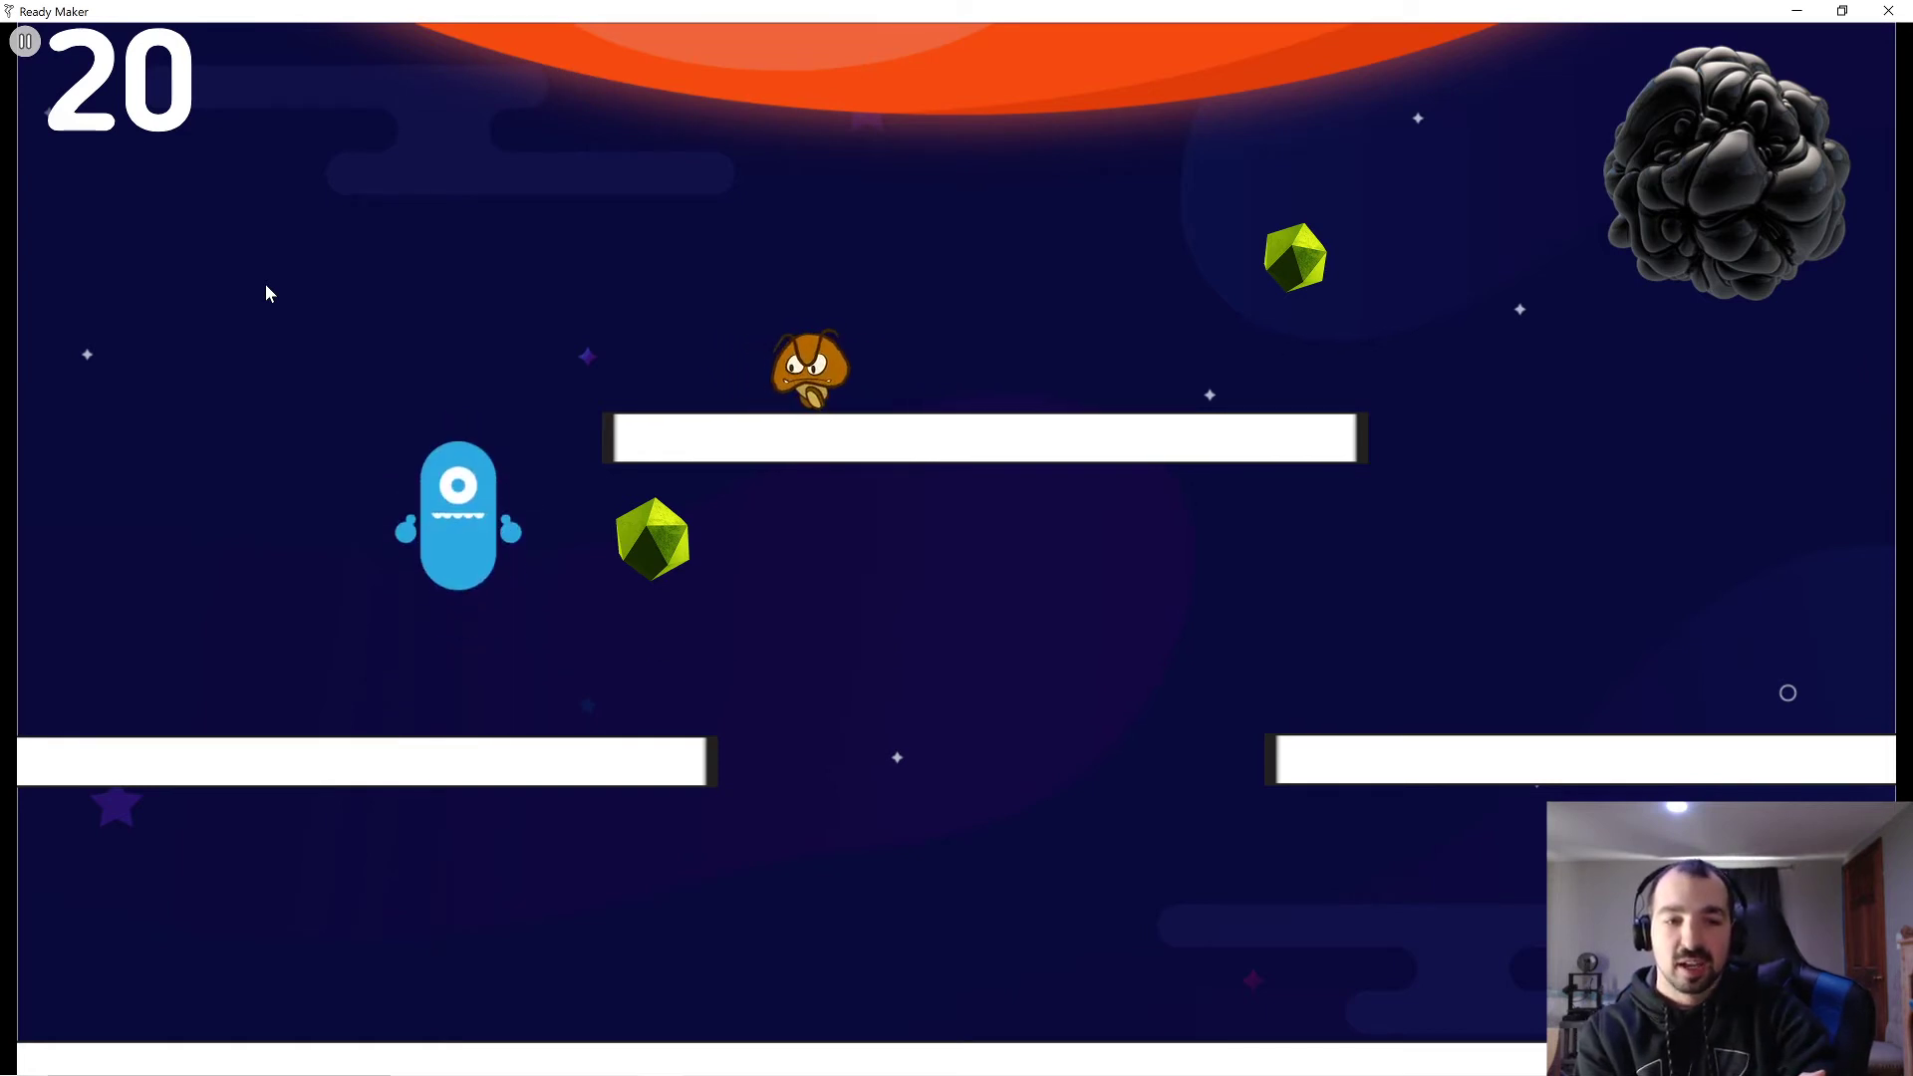
key(Up)
key(Up)
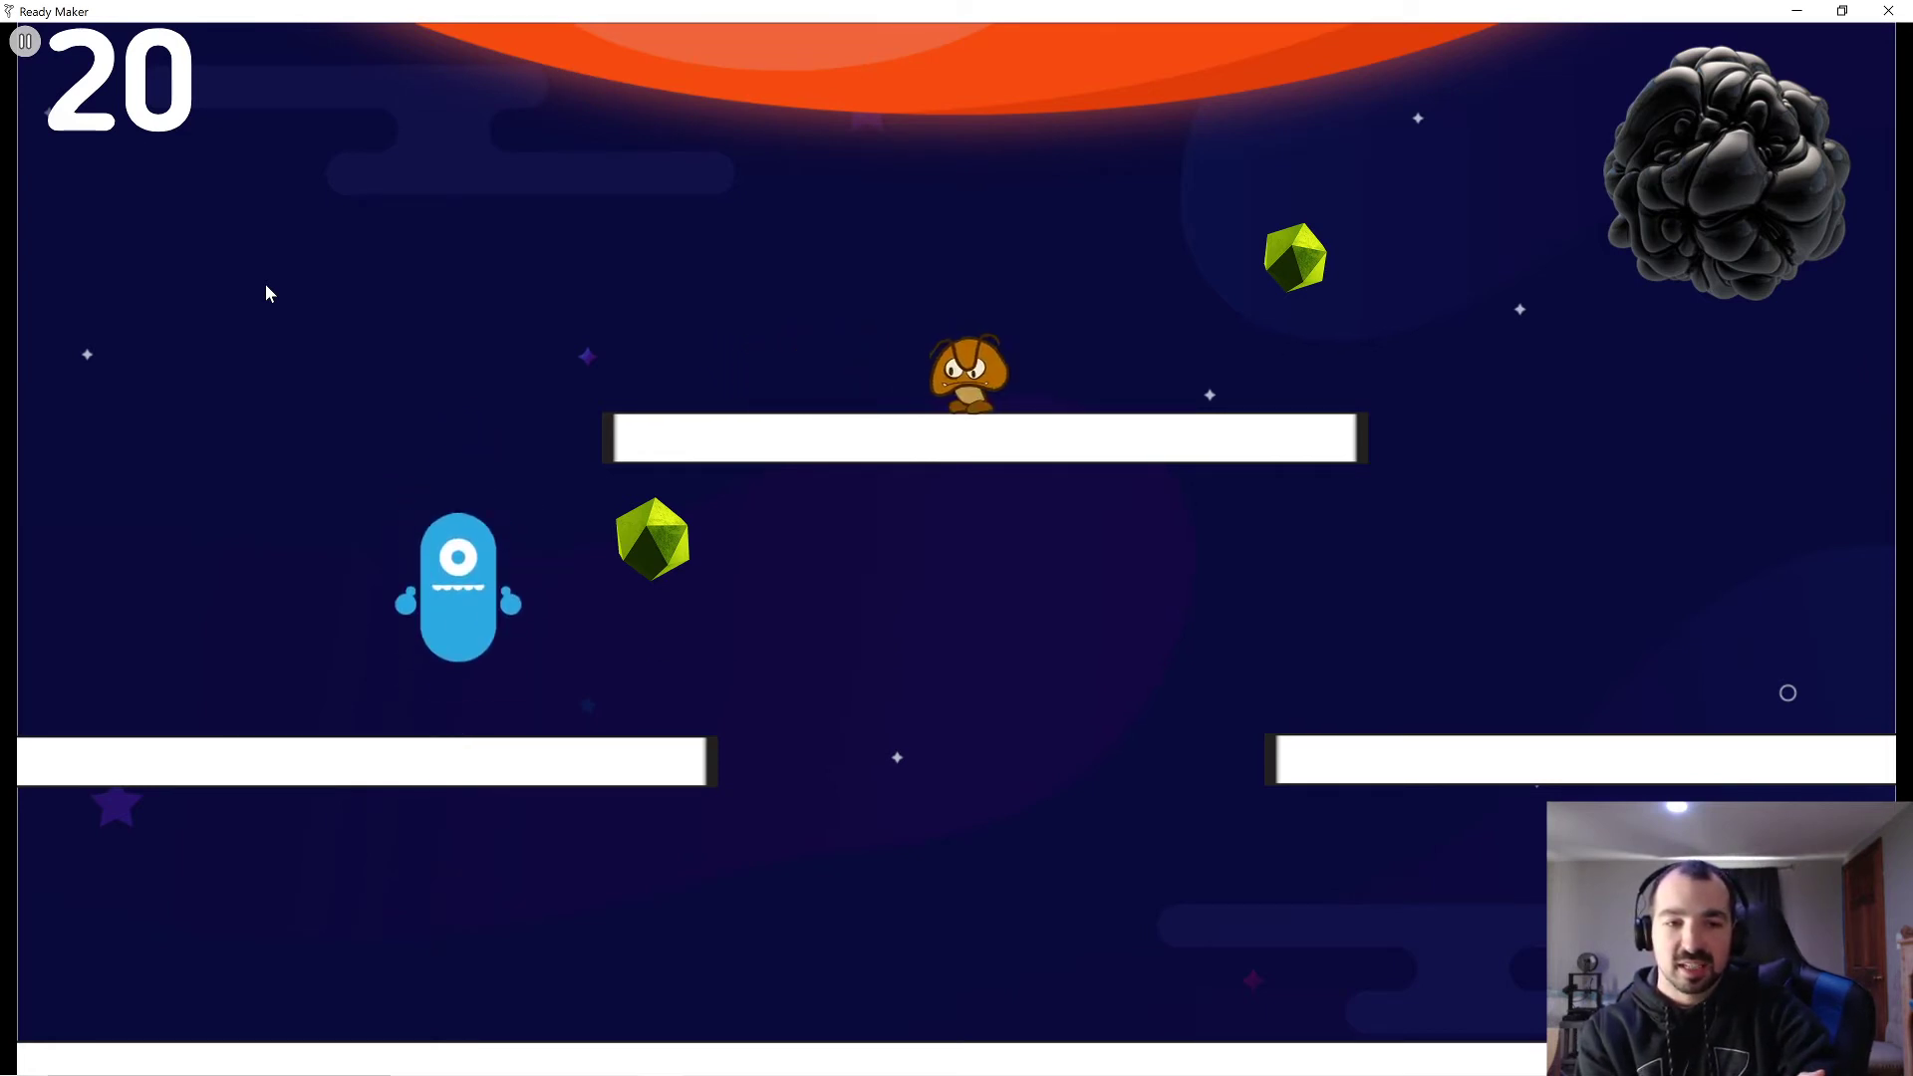
key(Left)
key(Right)
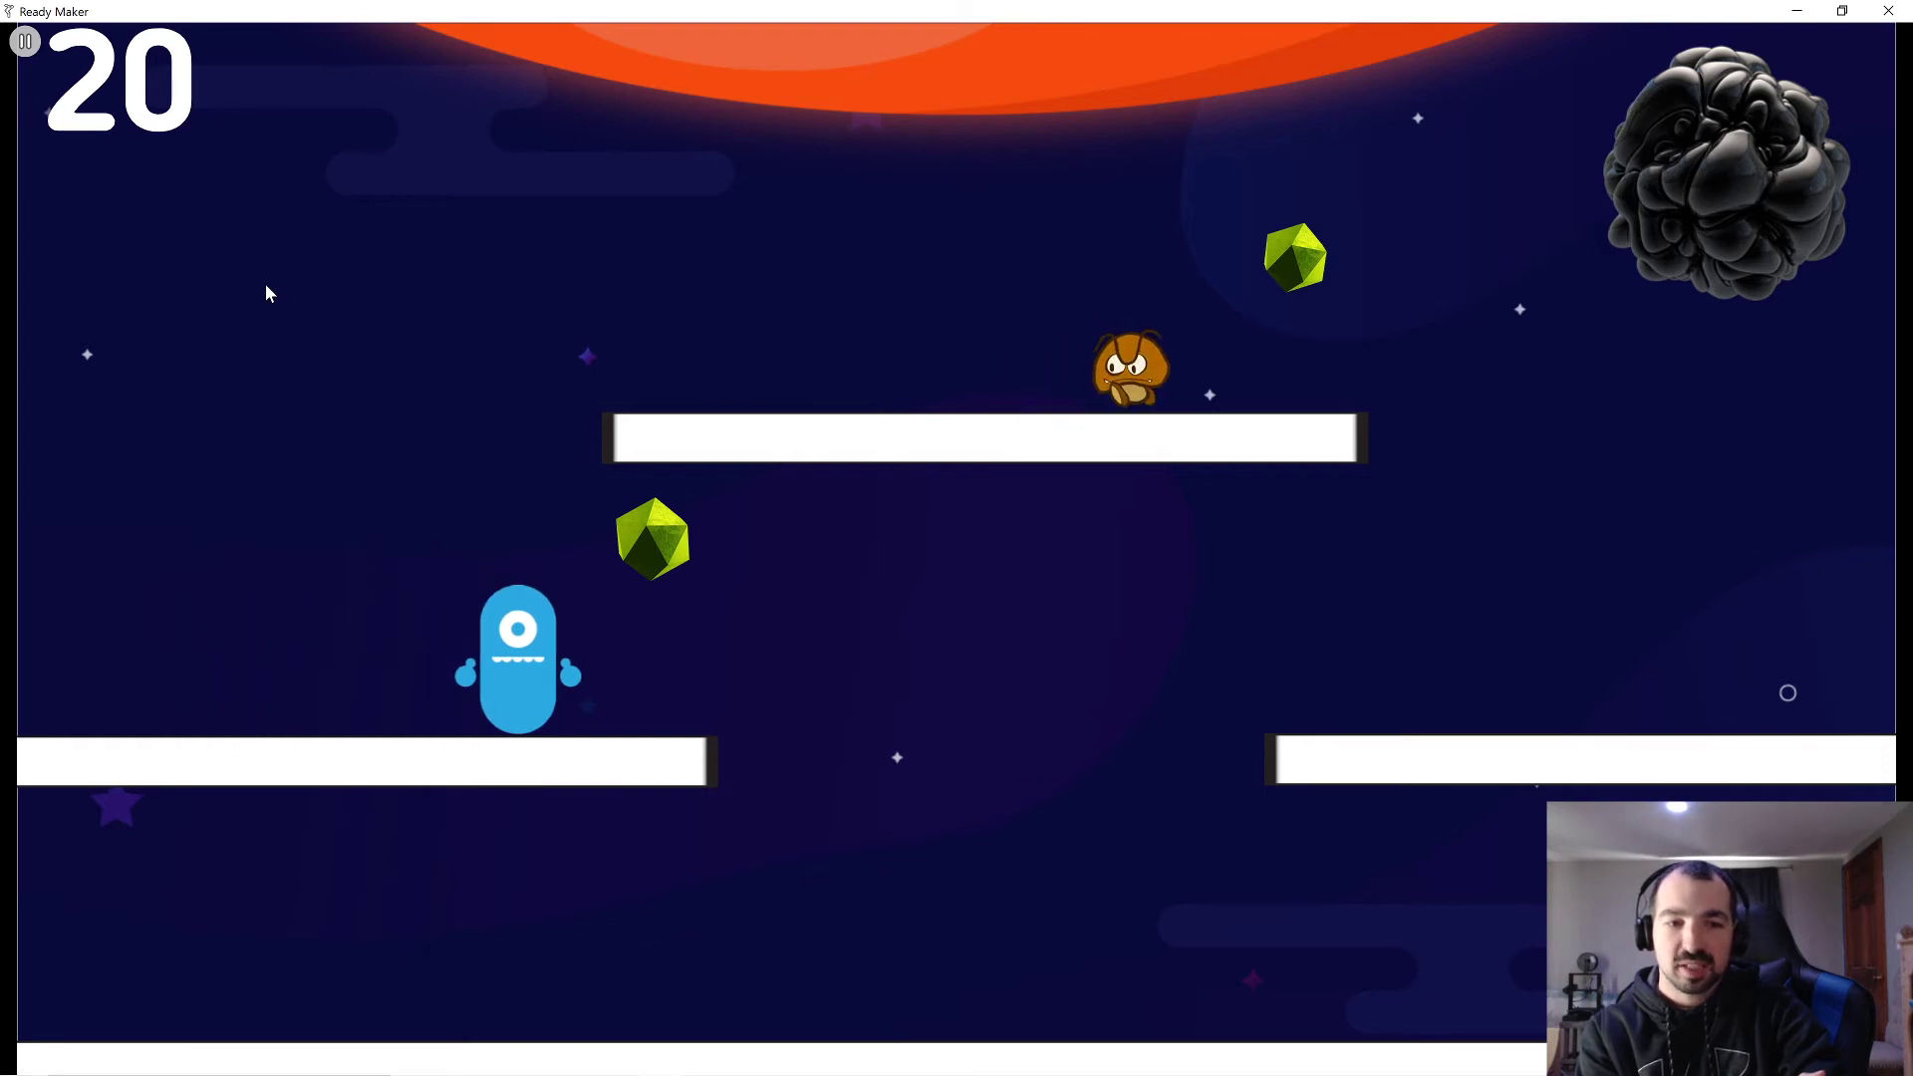
key(Up)
key(Up)
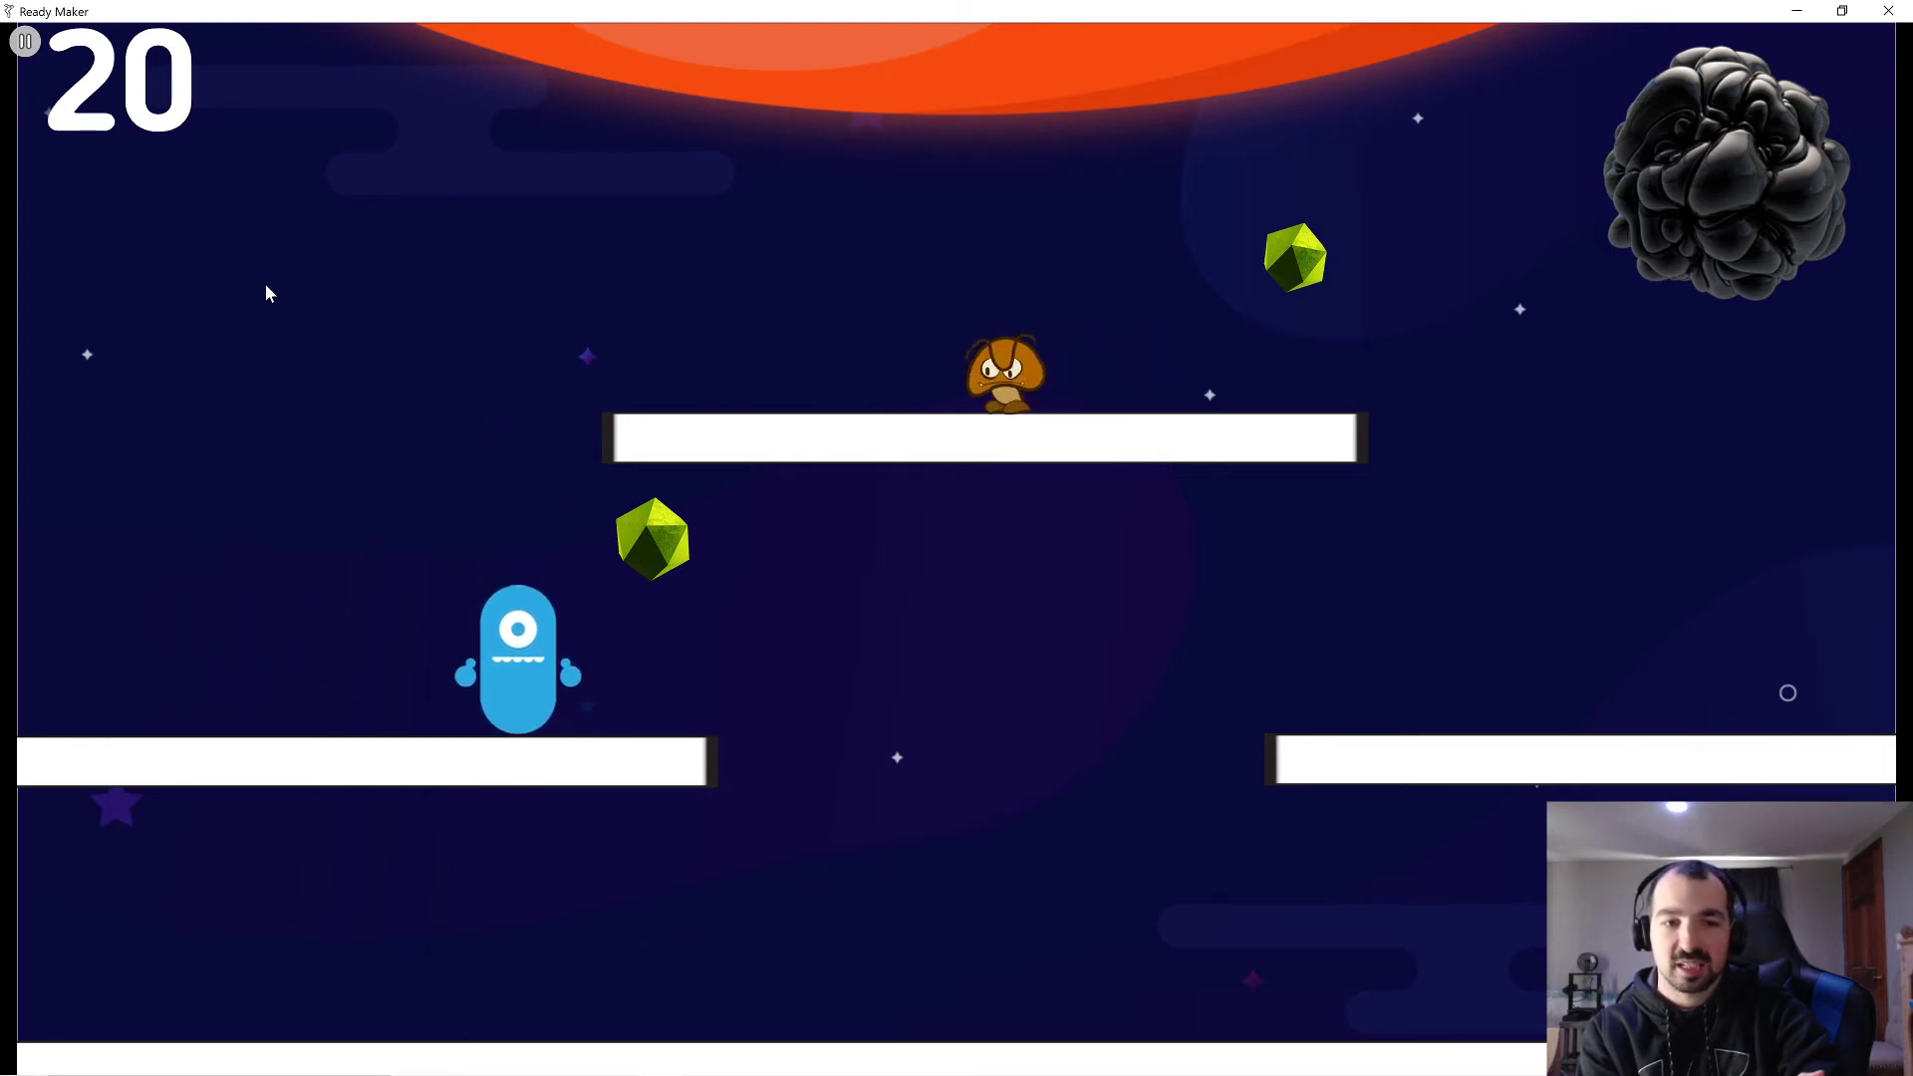
key(Up)
key(Up)
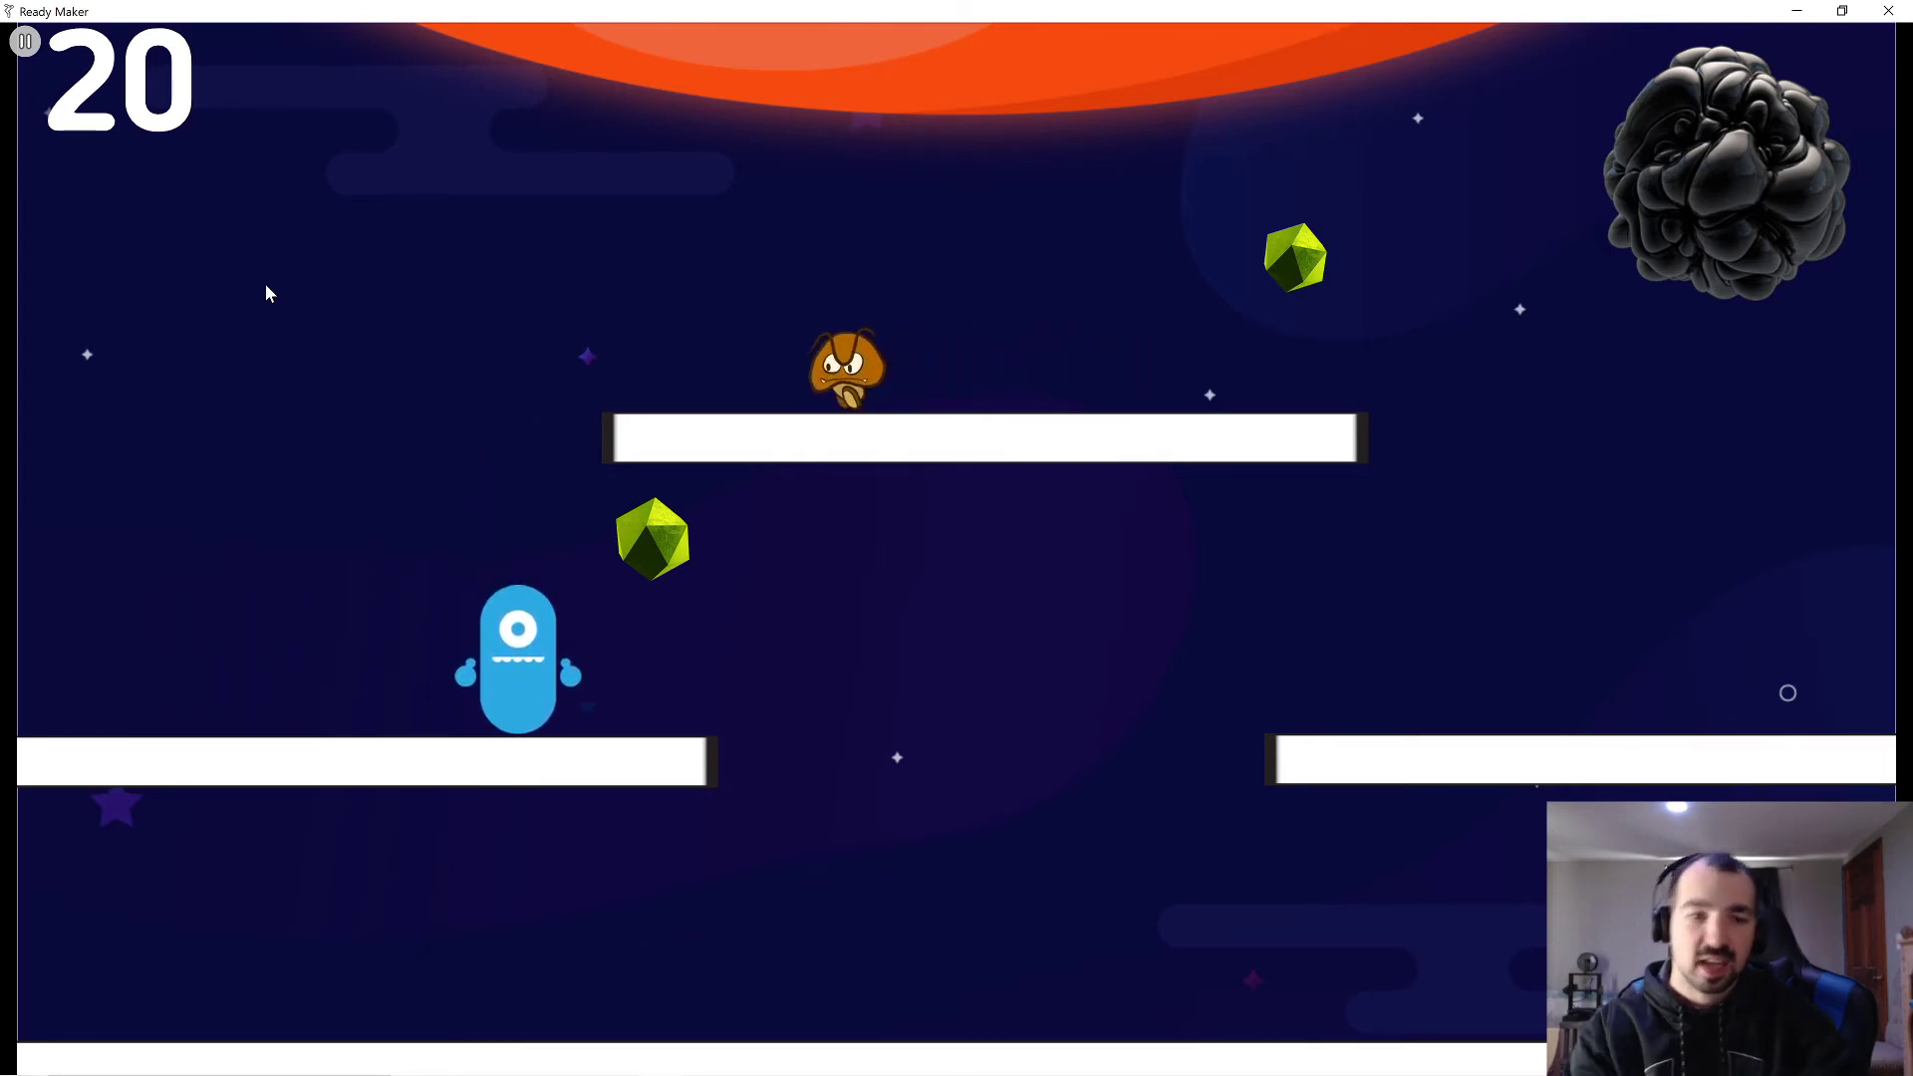
key(Up)
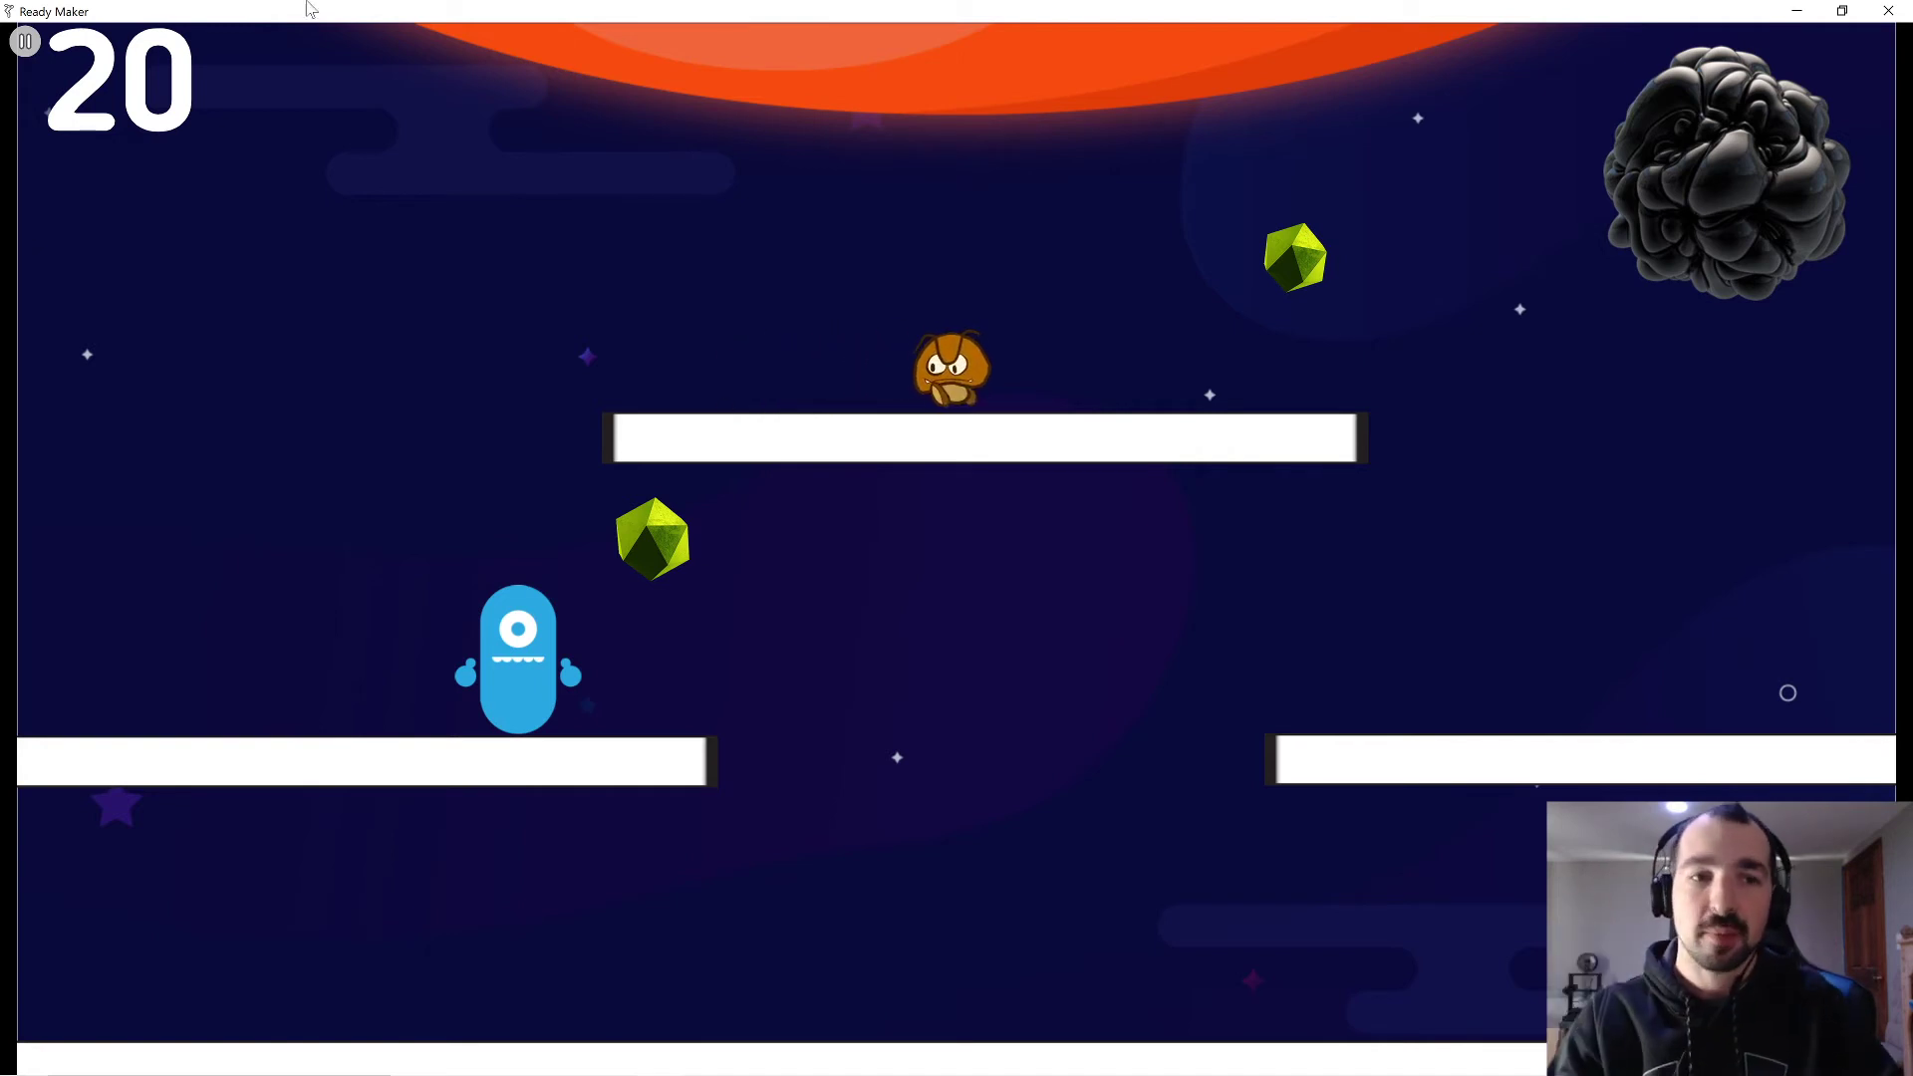
click(30, 46)
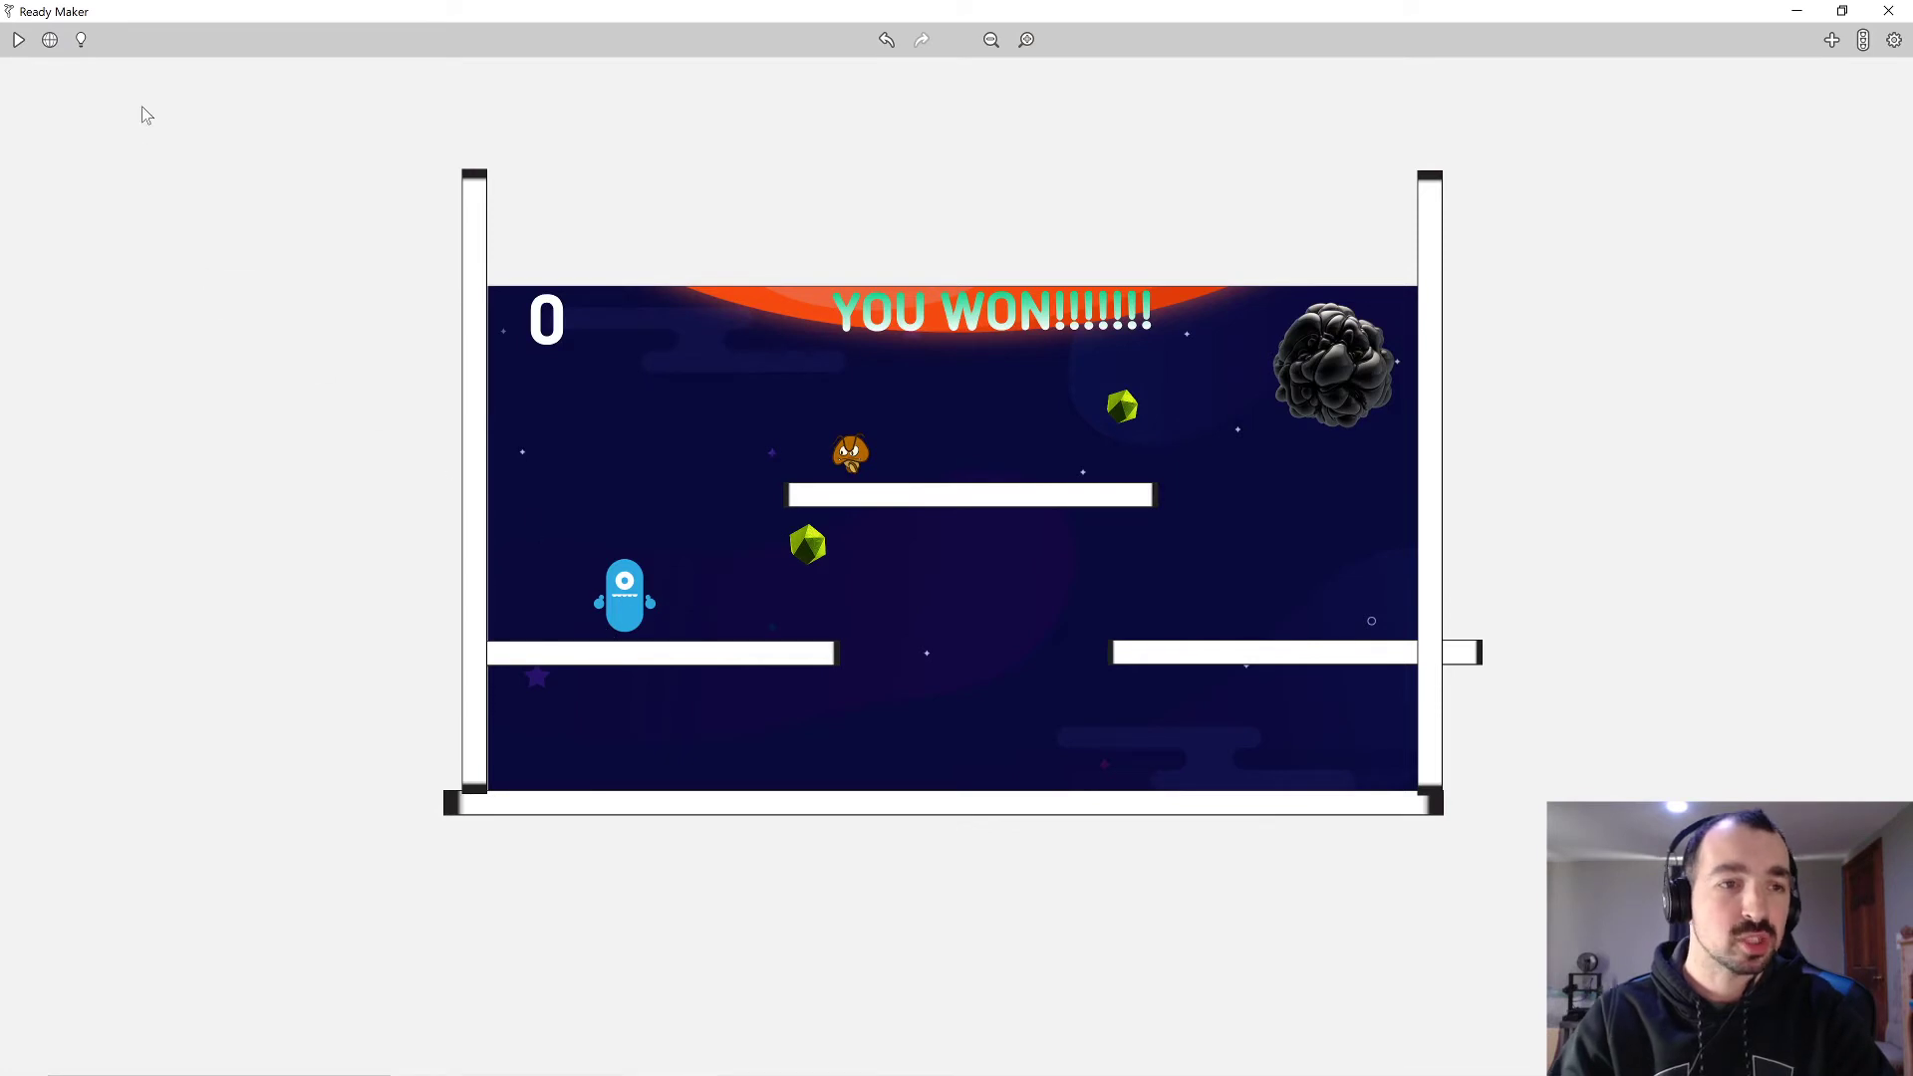
Set the height of Bob's Jump behavior to 70%.
click(628, 603)
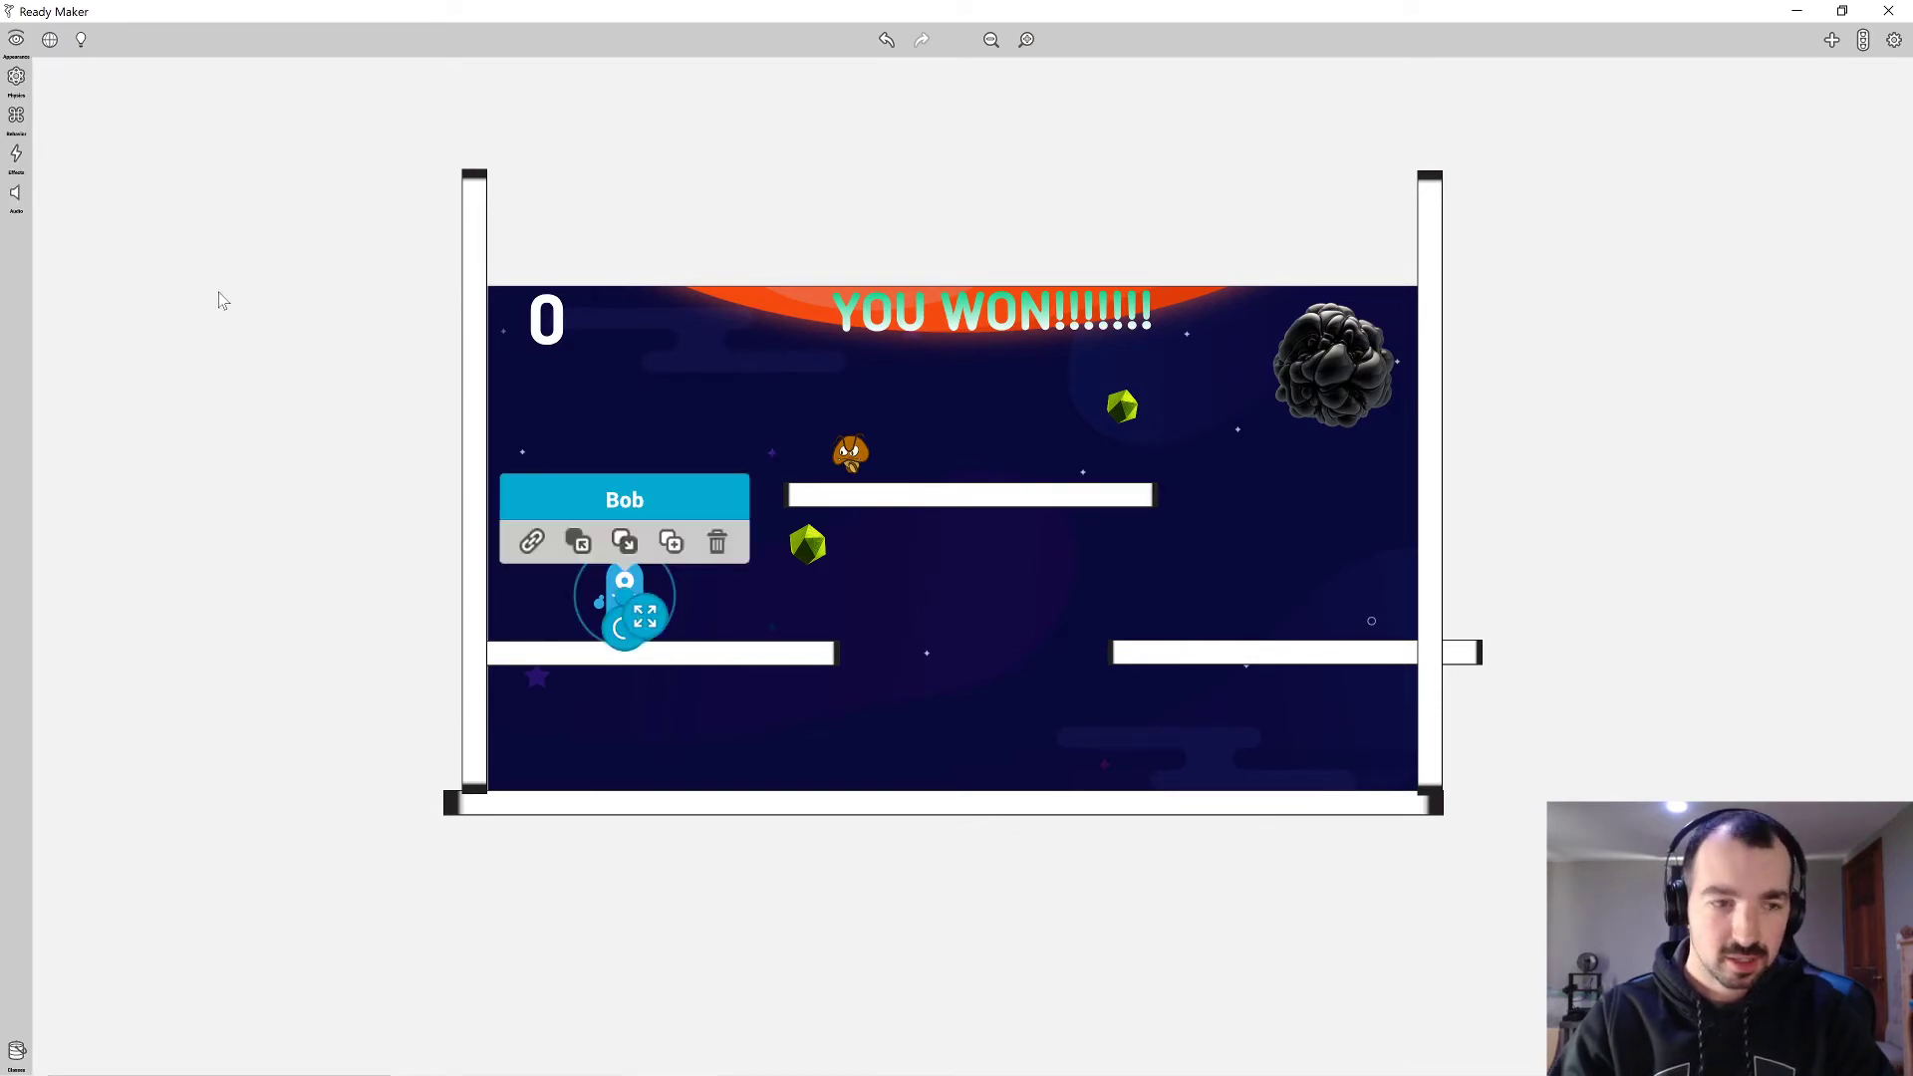
click(17, 78)
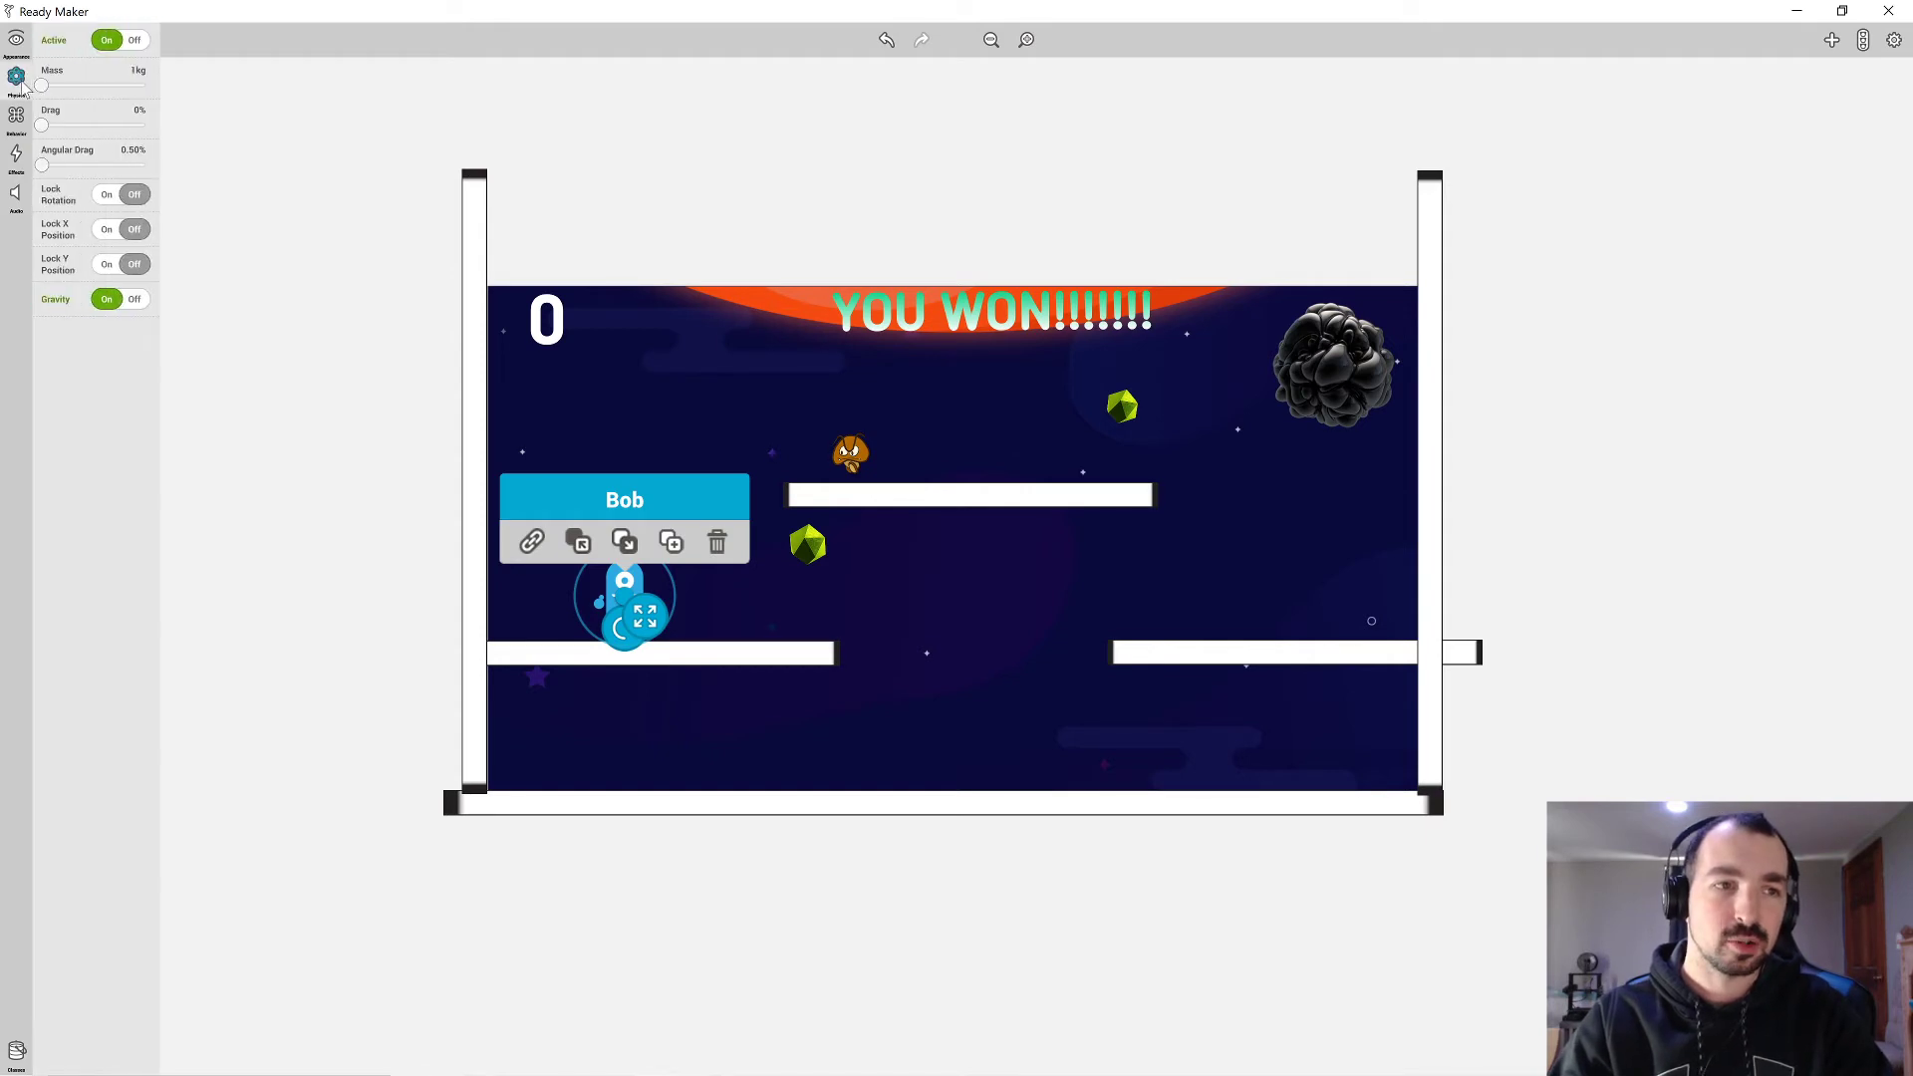
click(17, 116)
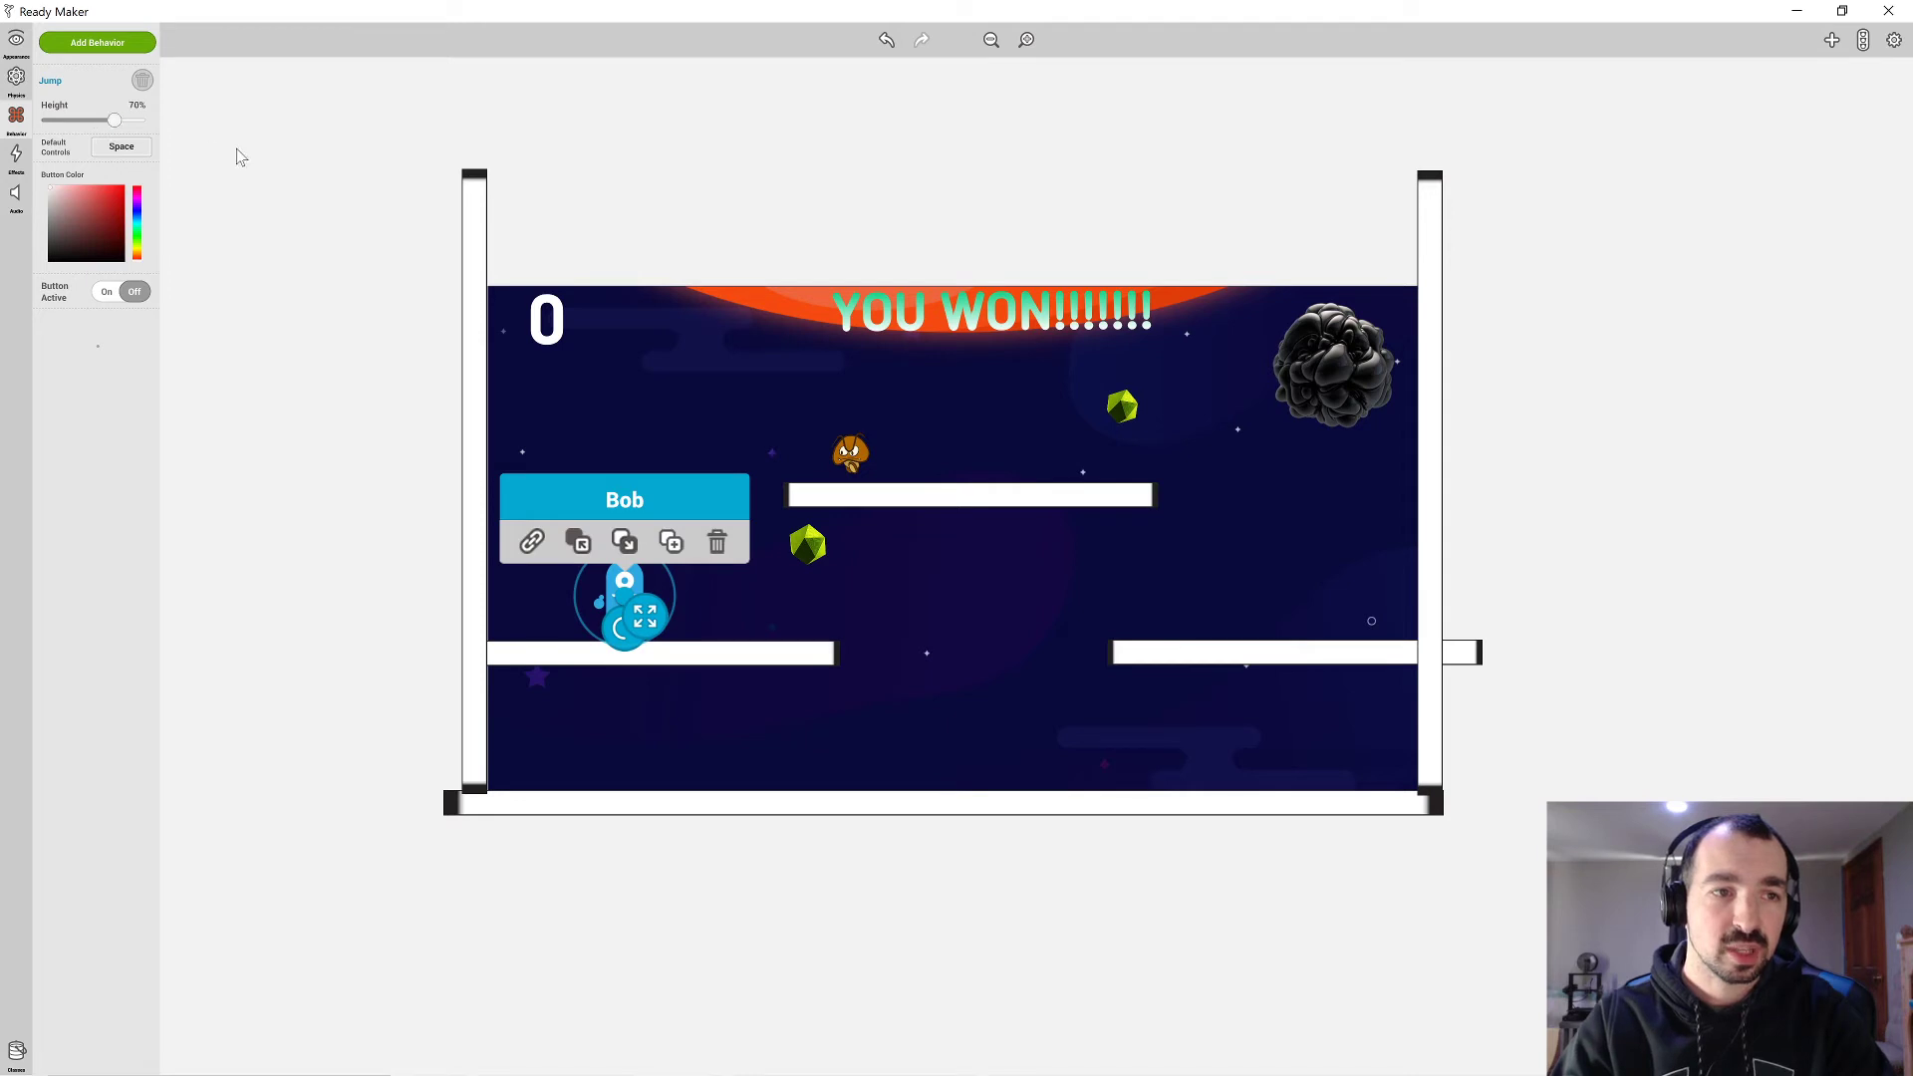
click(224, 120)
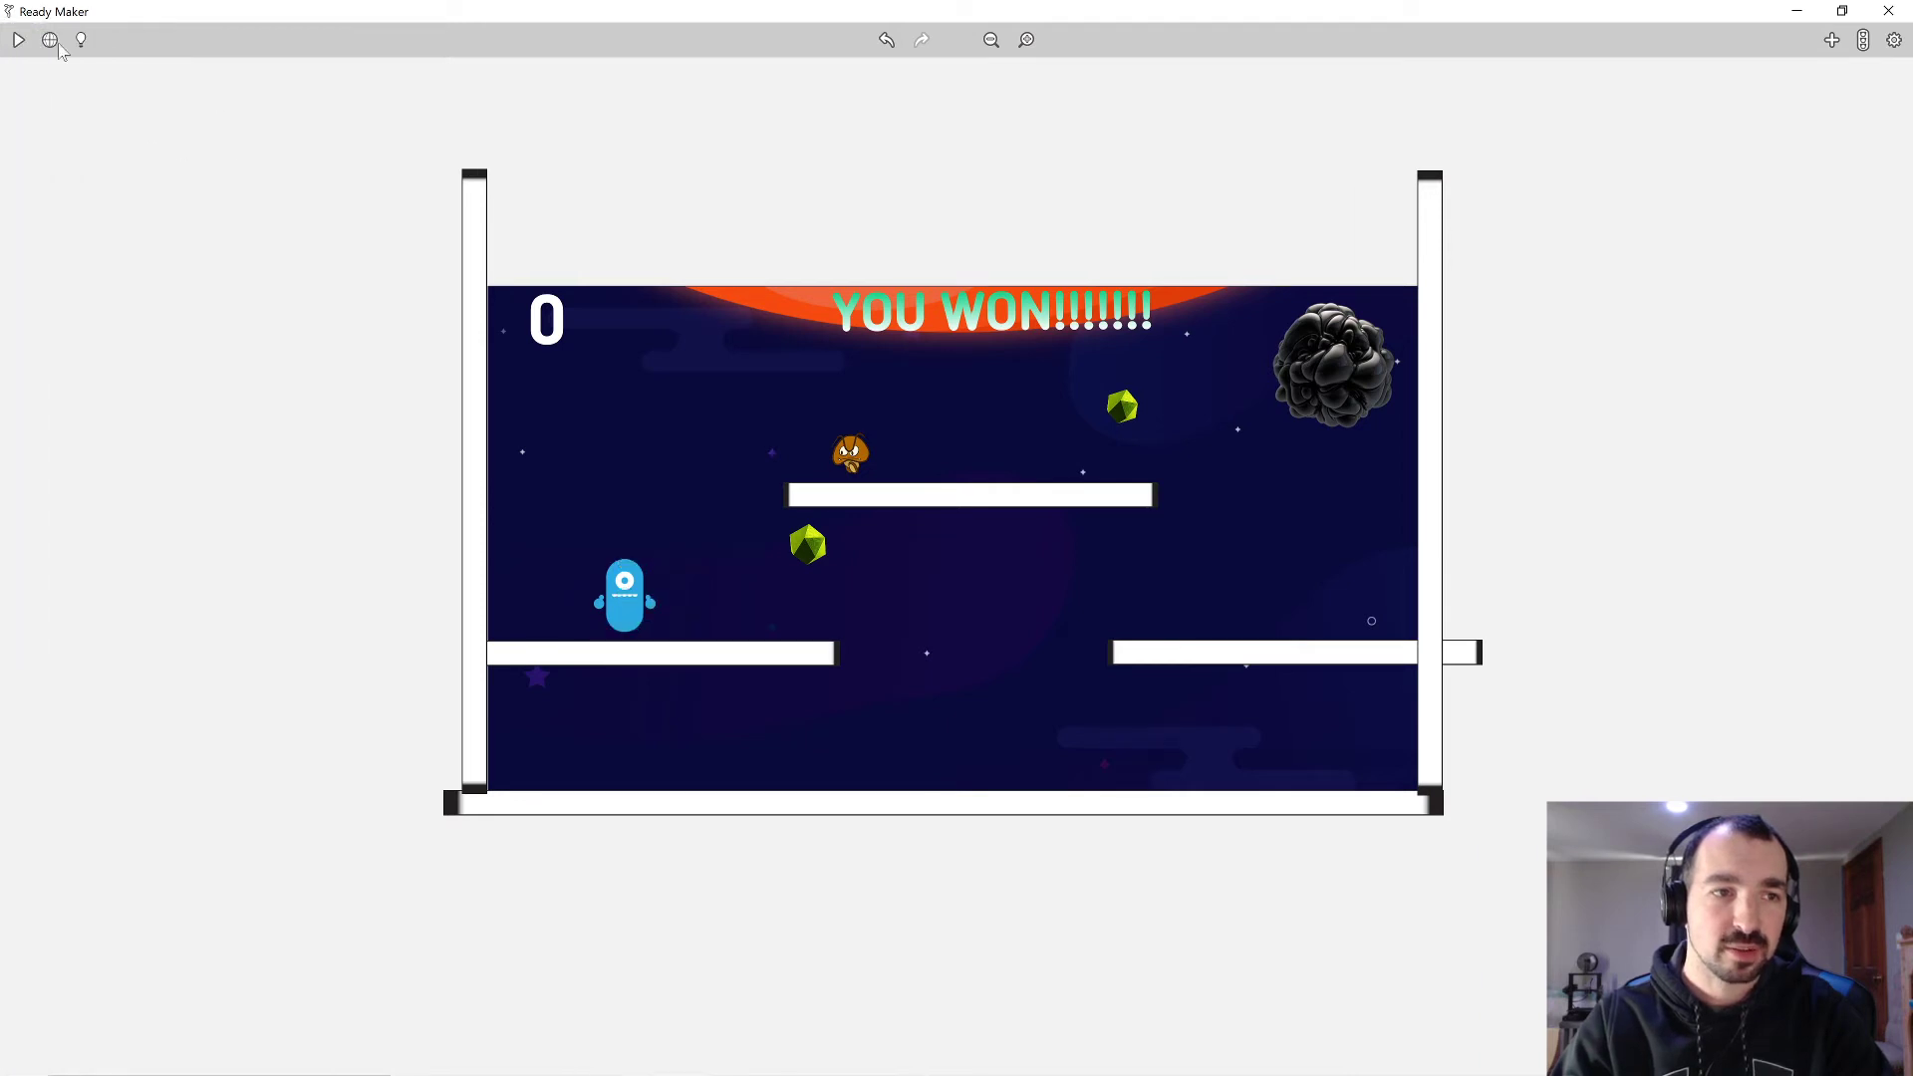
Playtest Bob's higher jump by trying to get him onto the upper platform with the goomb, and stop the playtest.
click(19, 42)
key(Up)
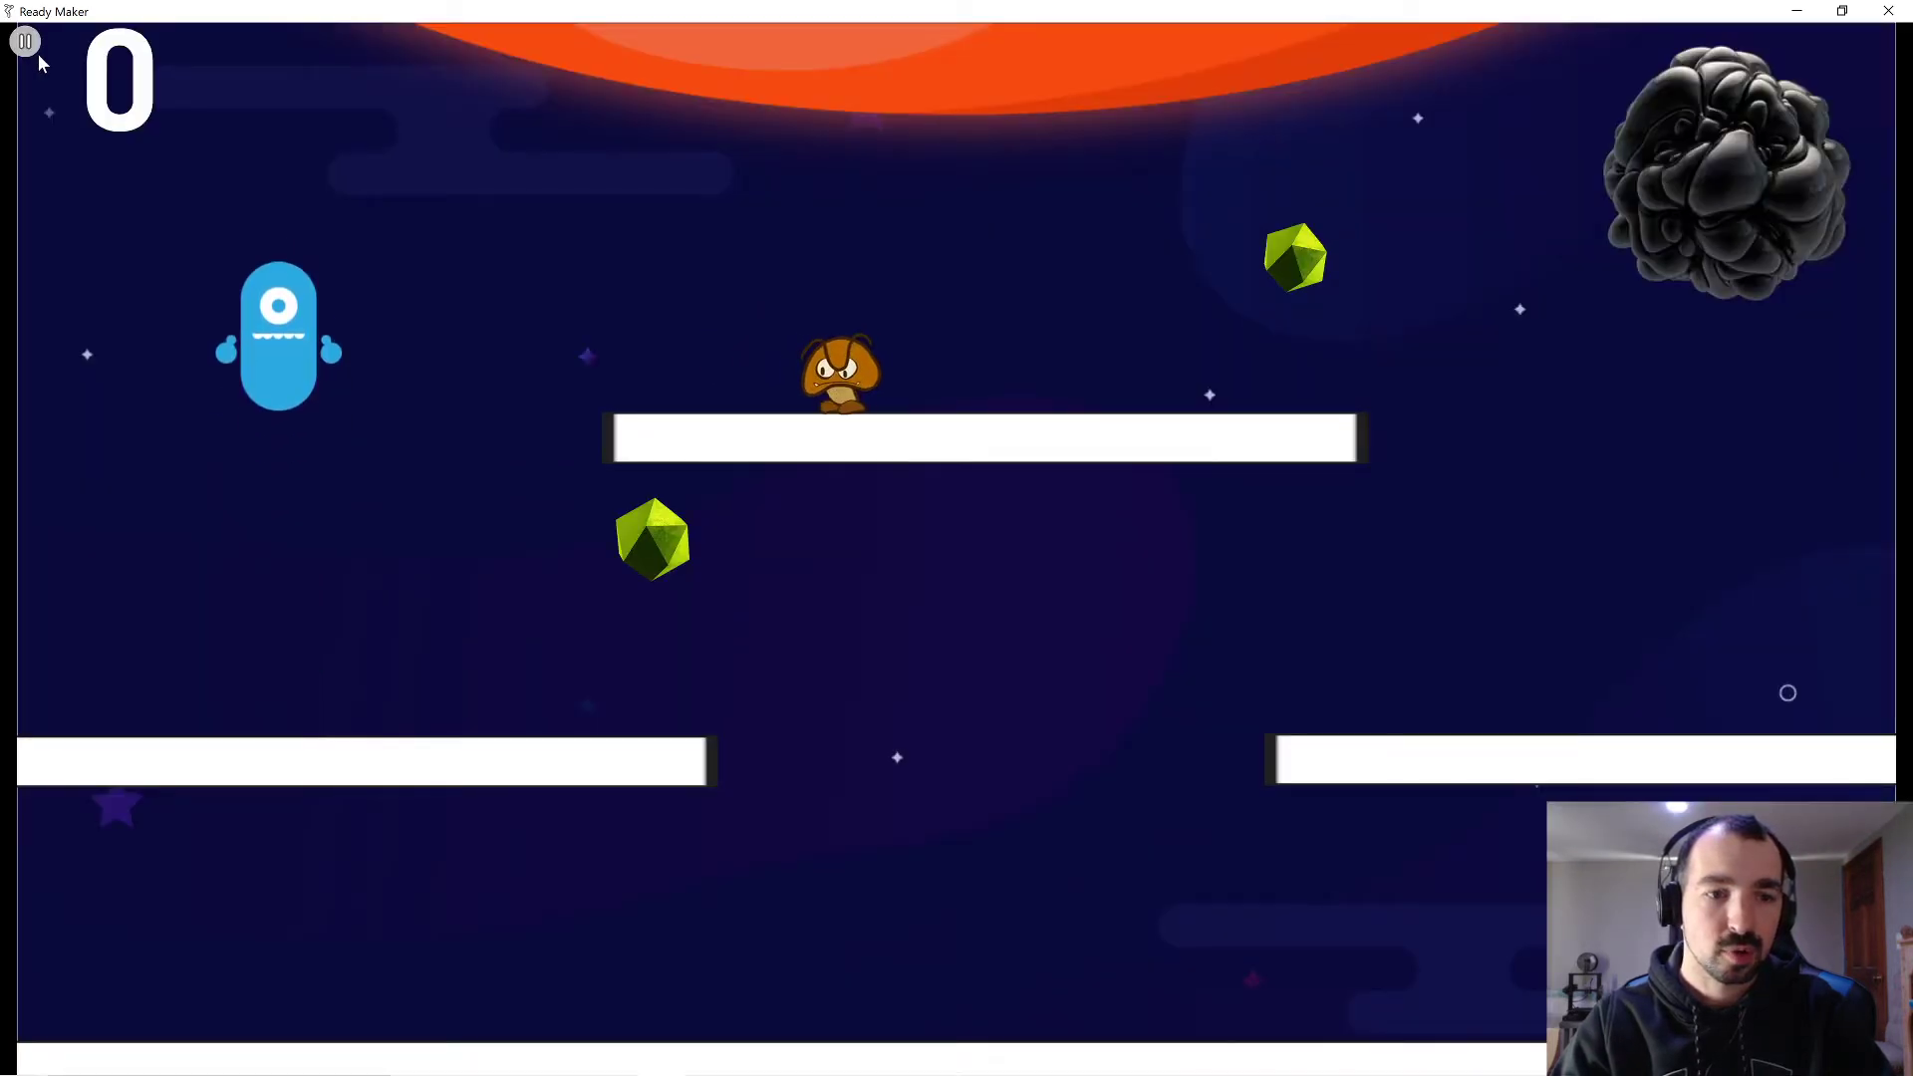
key(Up)
key(Right)
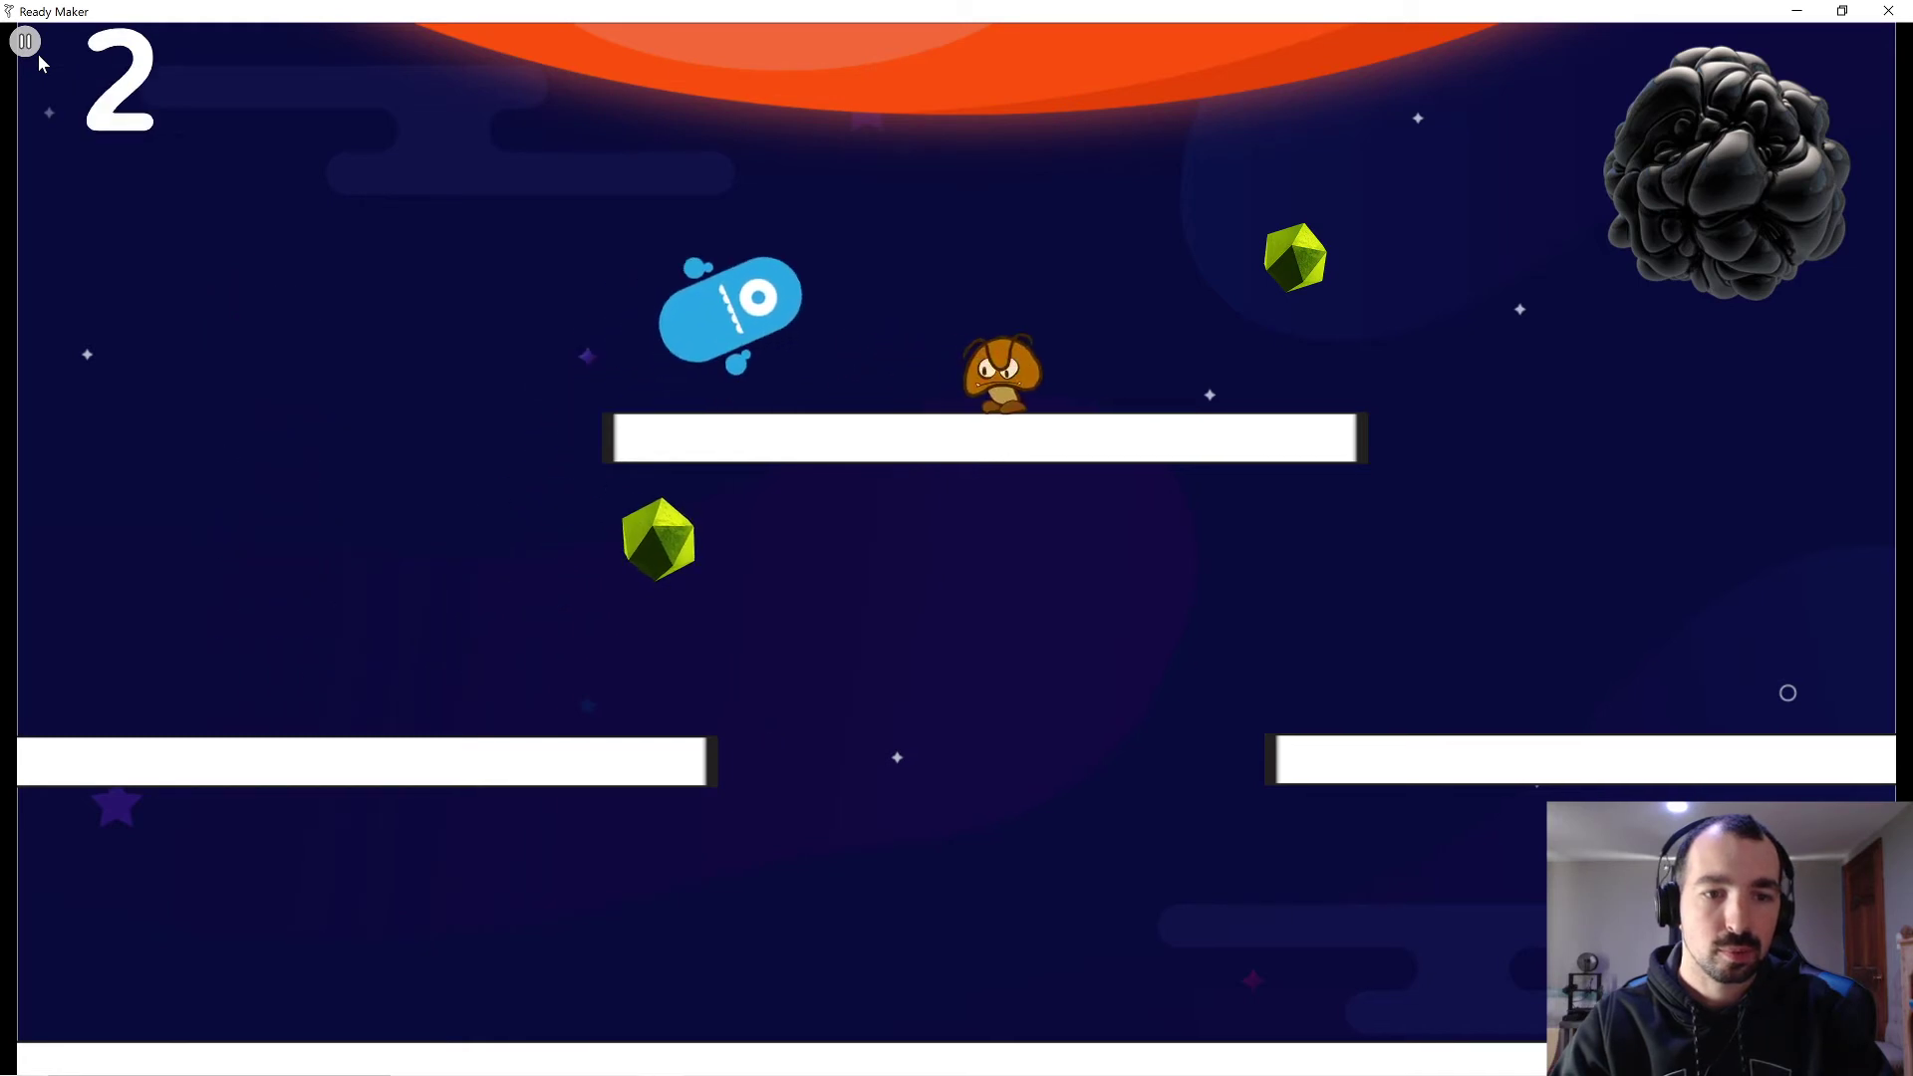
key(Down)
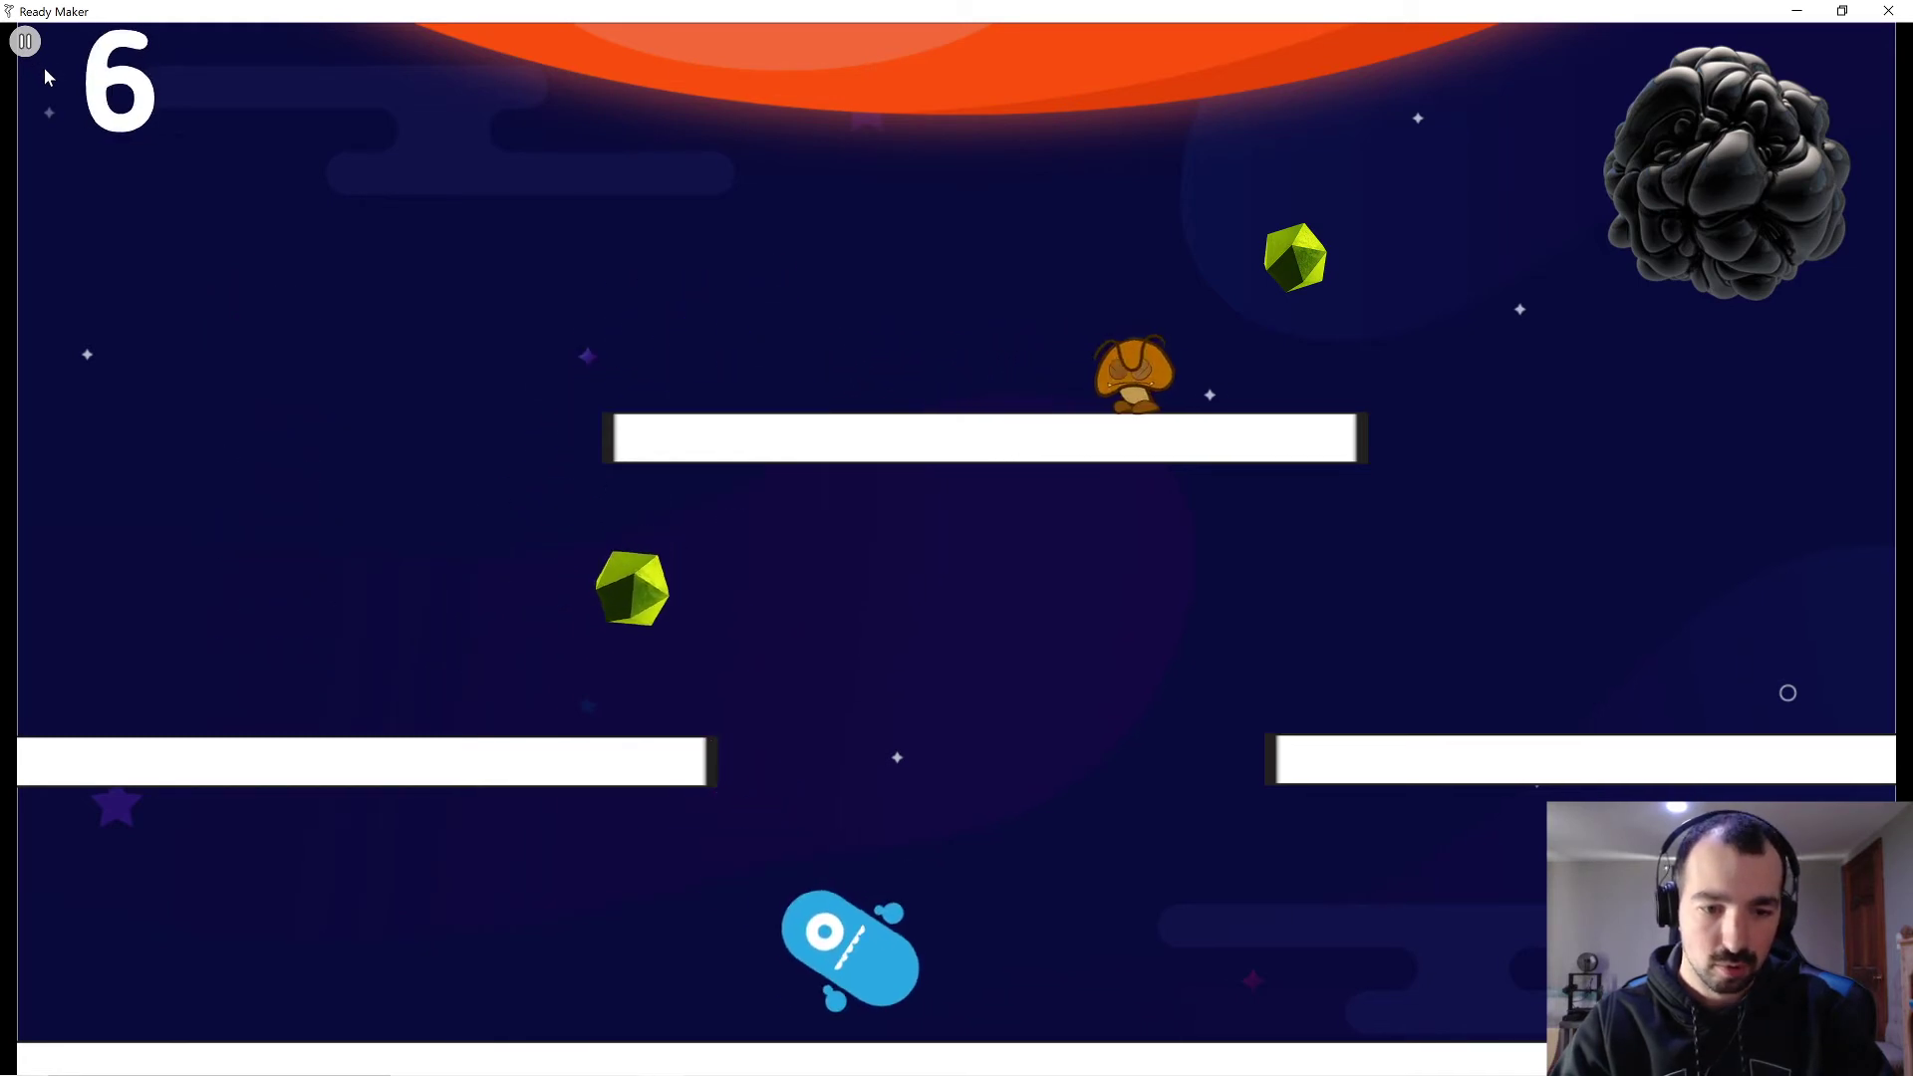
key(Right)
key(Left)
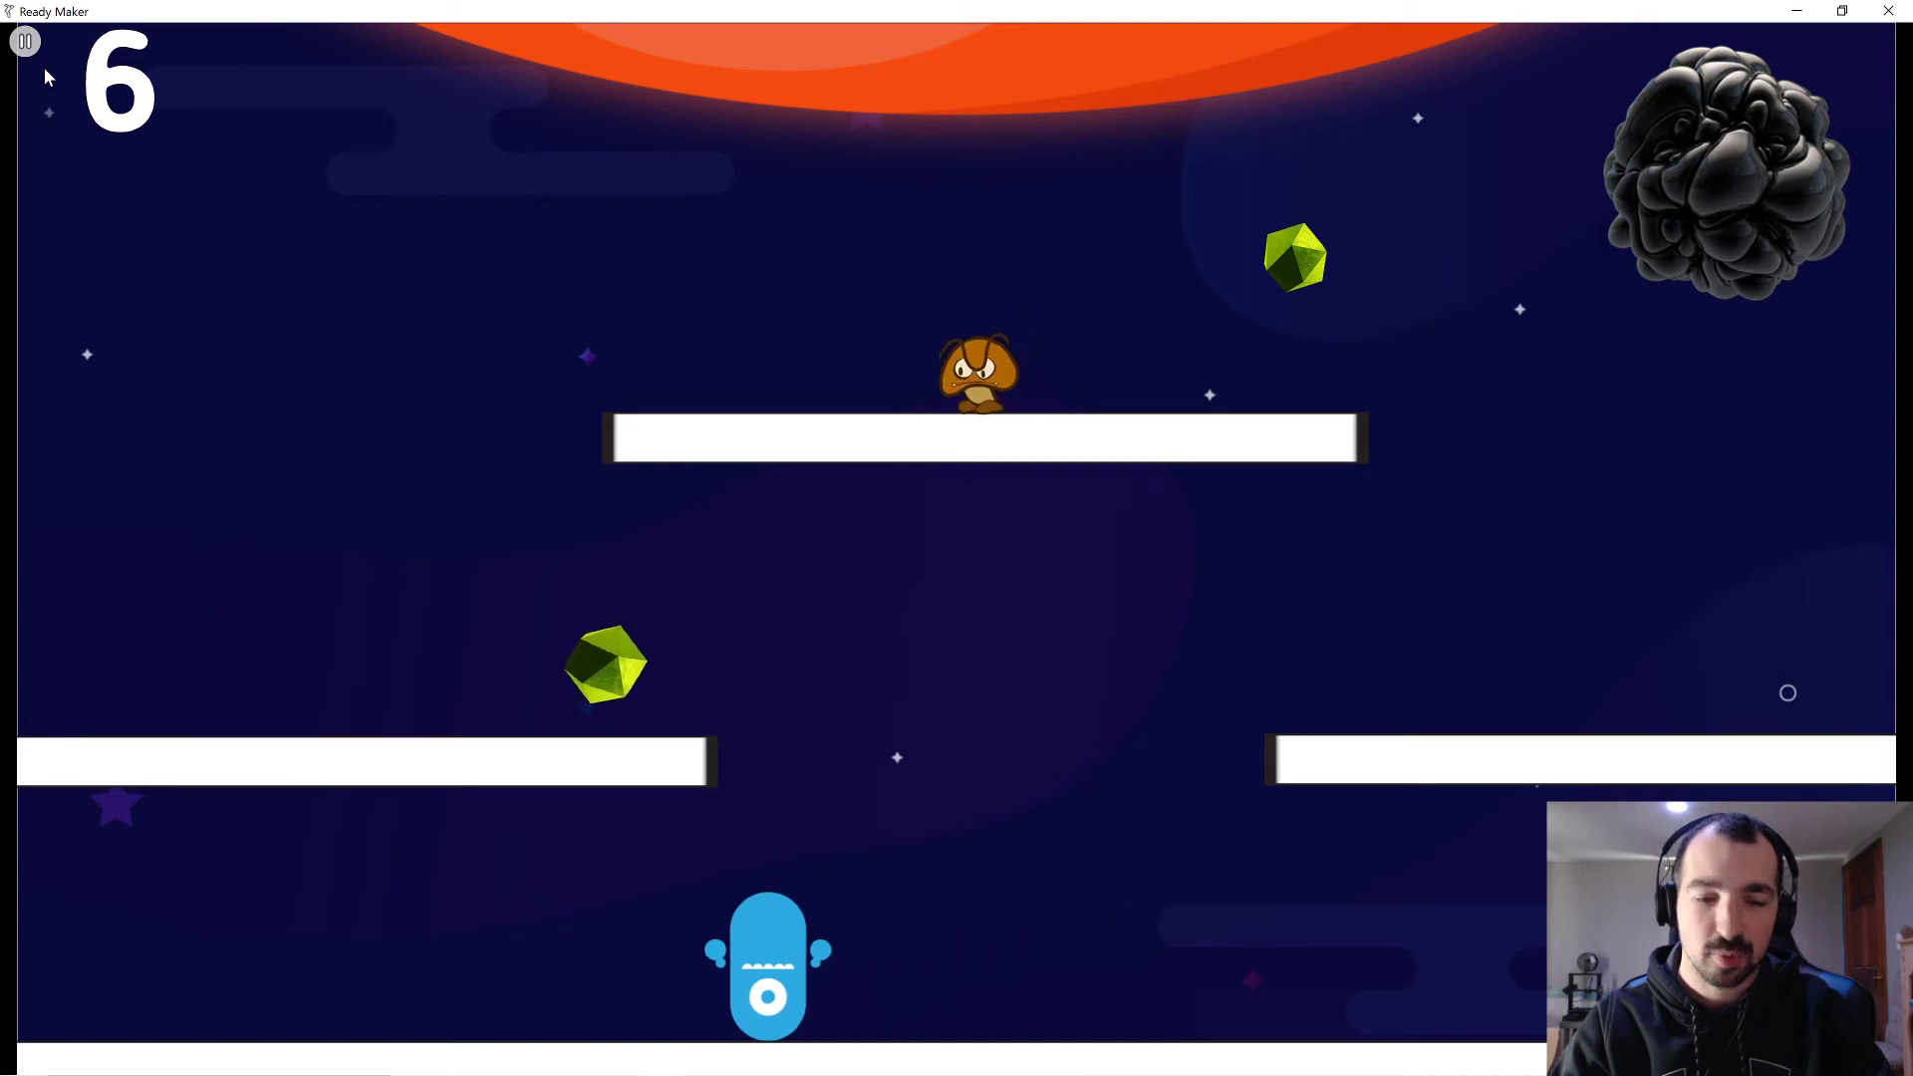
key(Left)
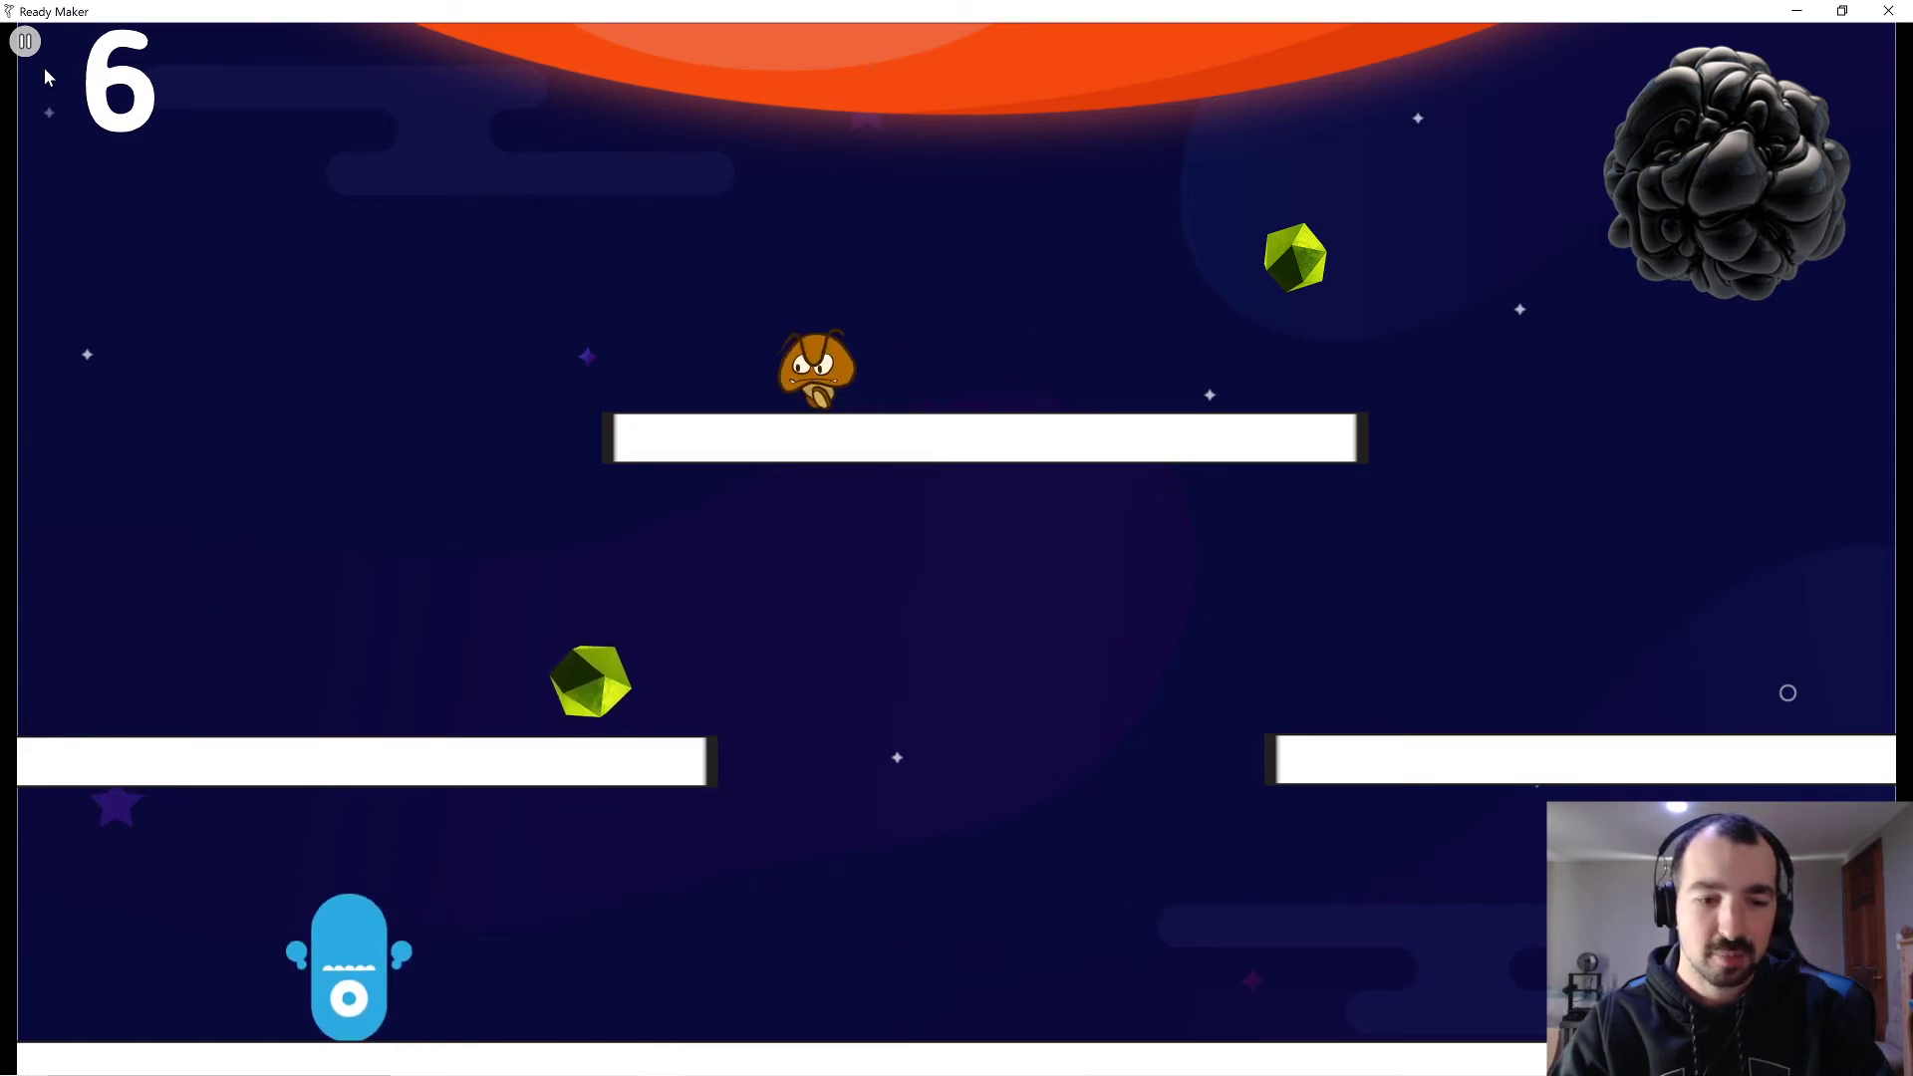
key(Right)
key(Up)
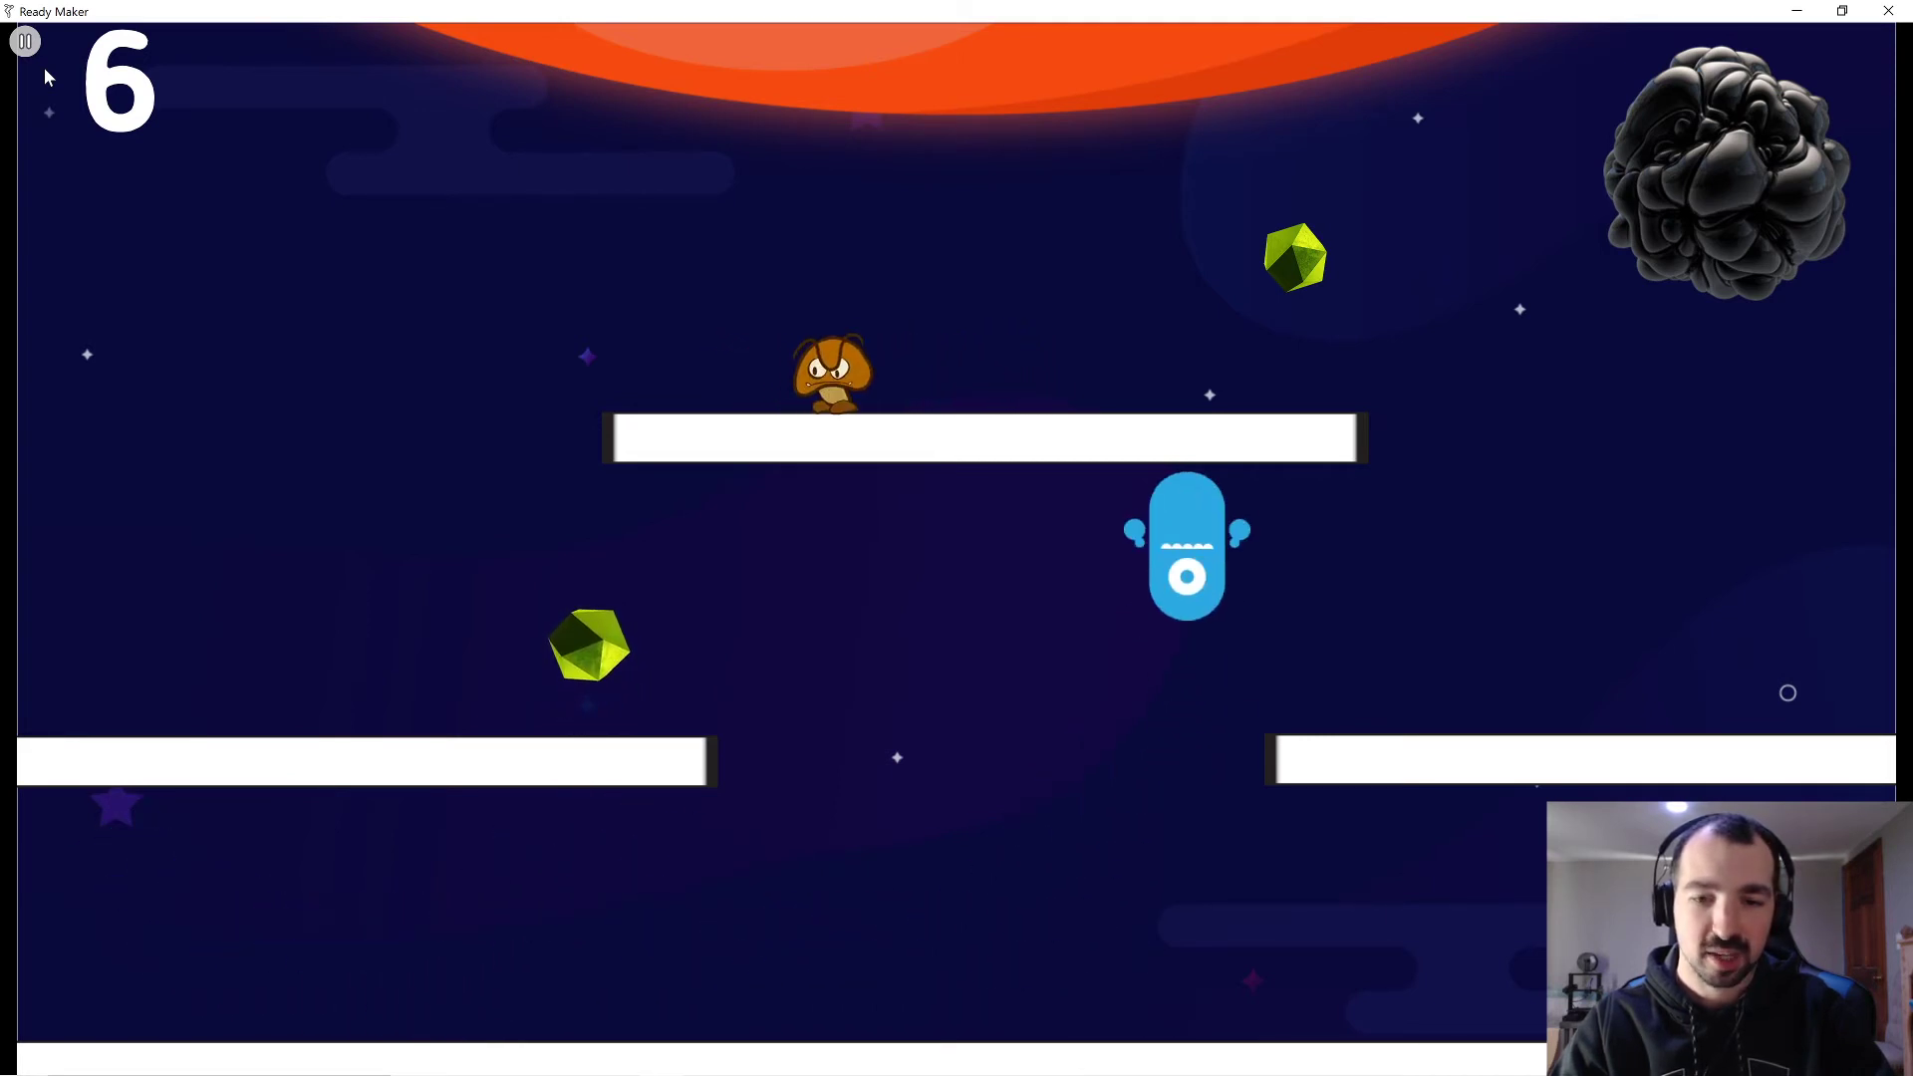
key(Up)
key(Left)
key(Up)
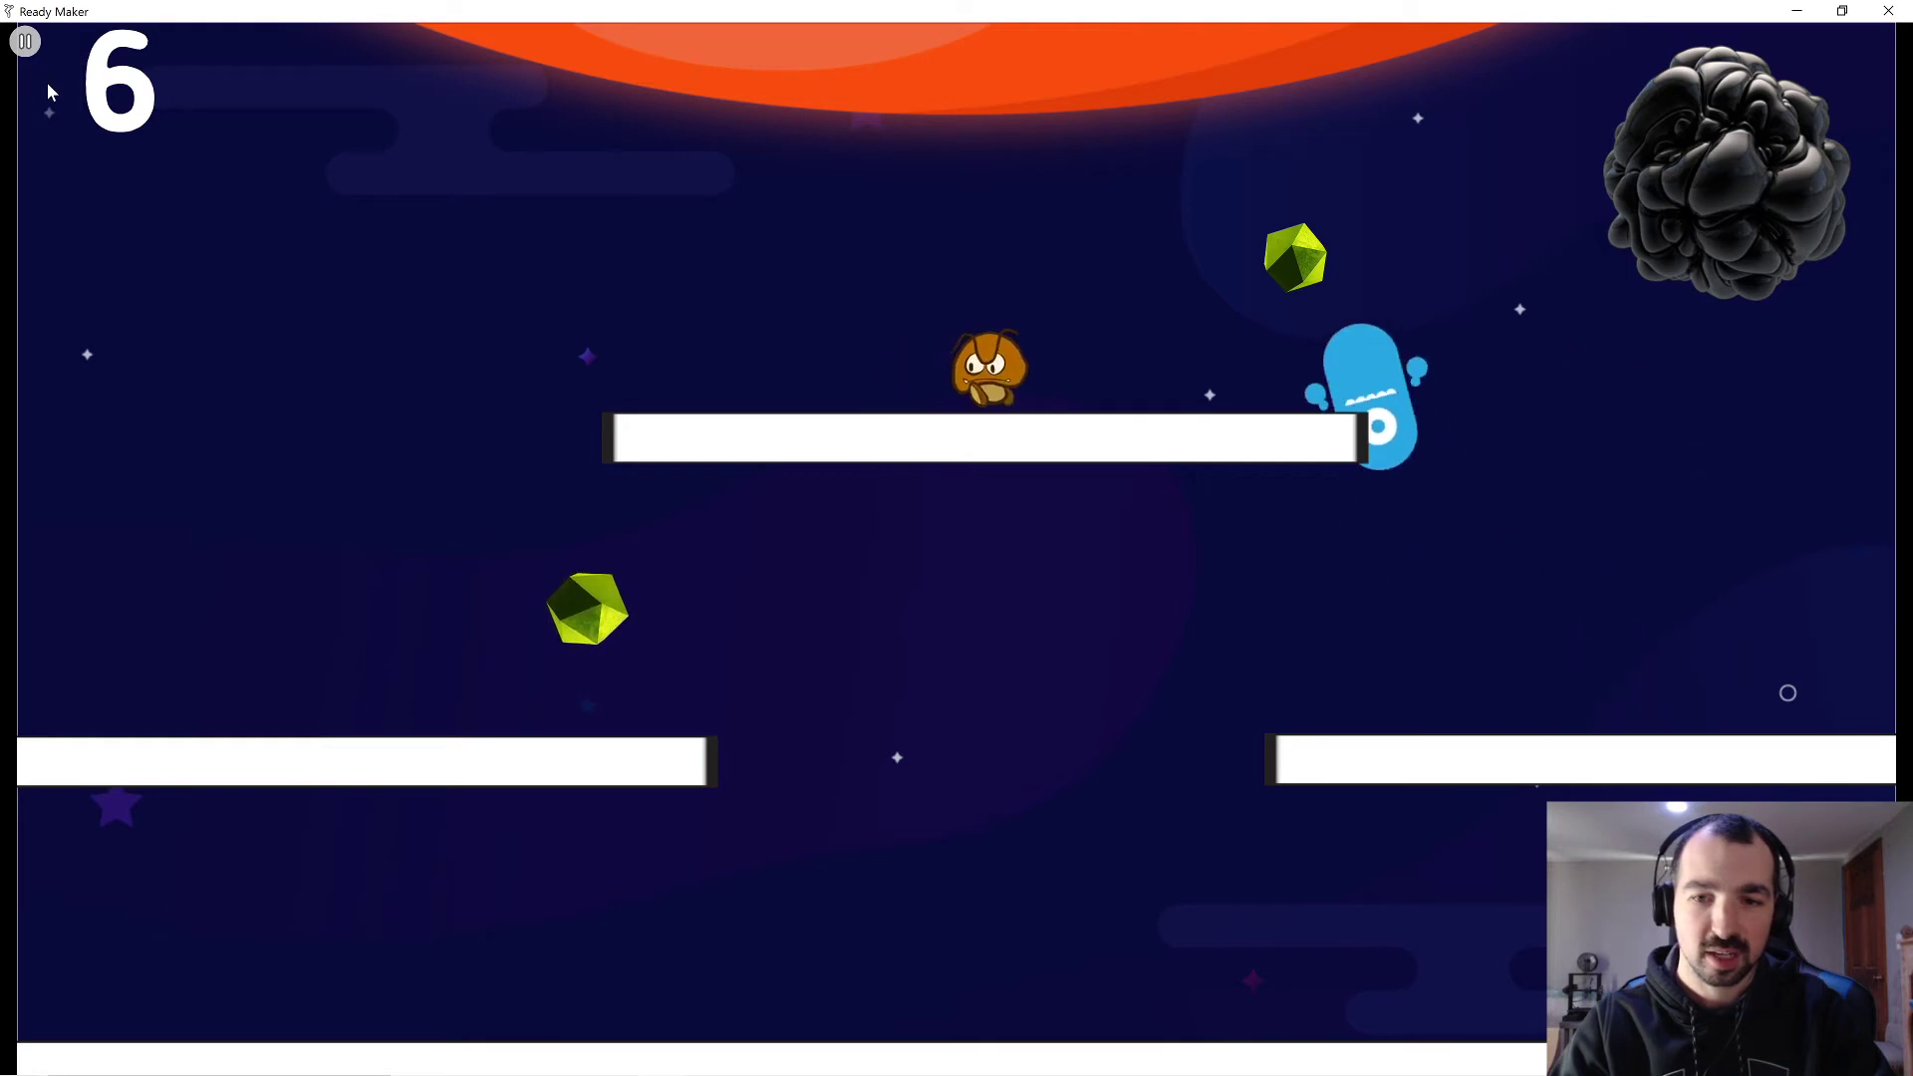
key(Right)
key(Up)
key(Left)
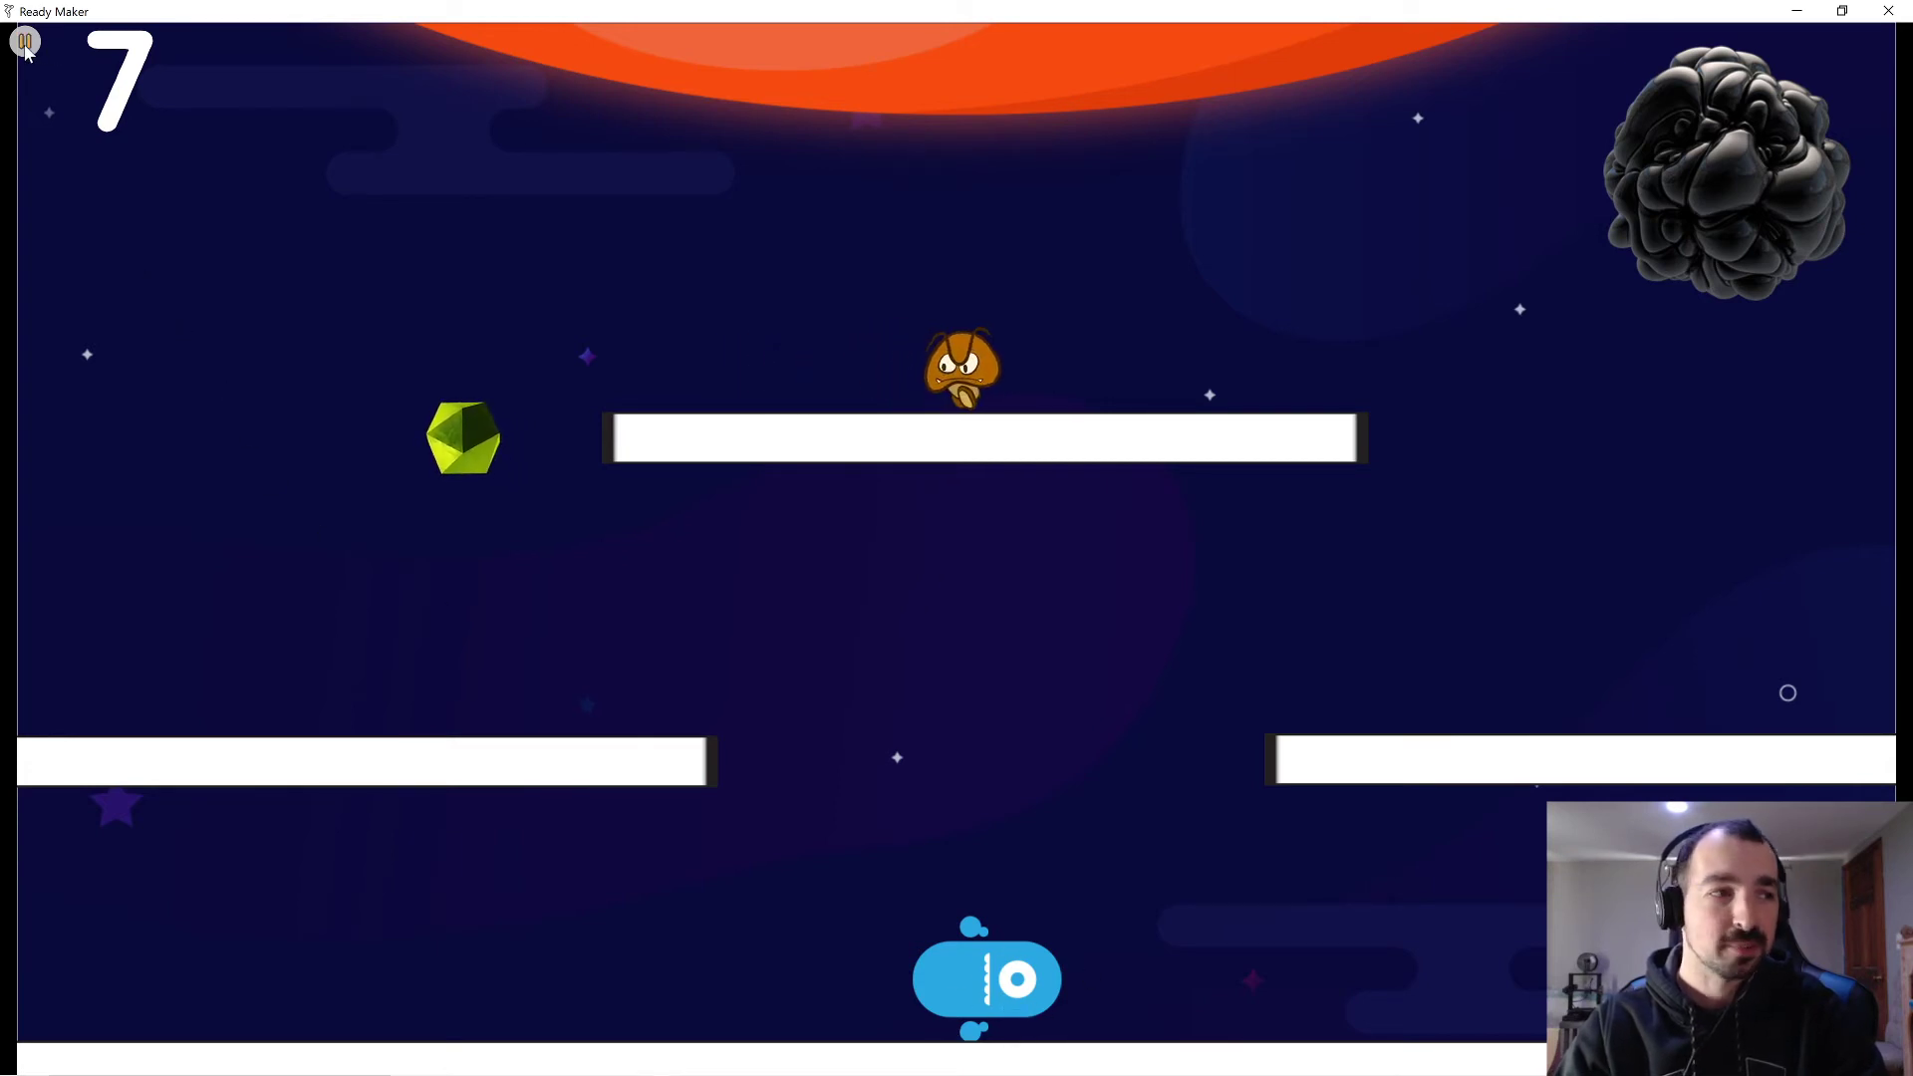
key(Escape)
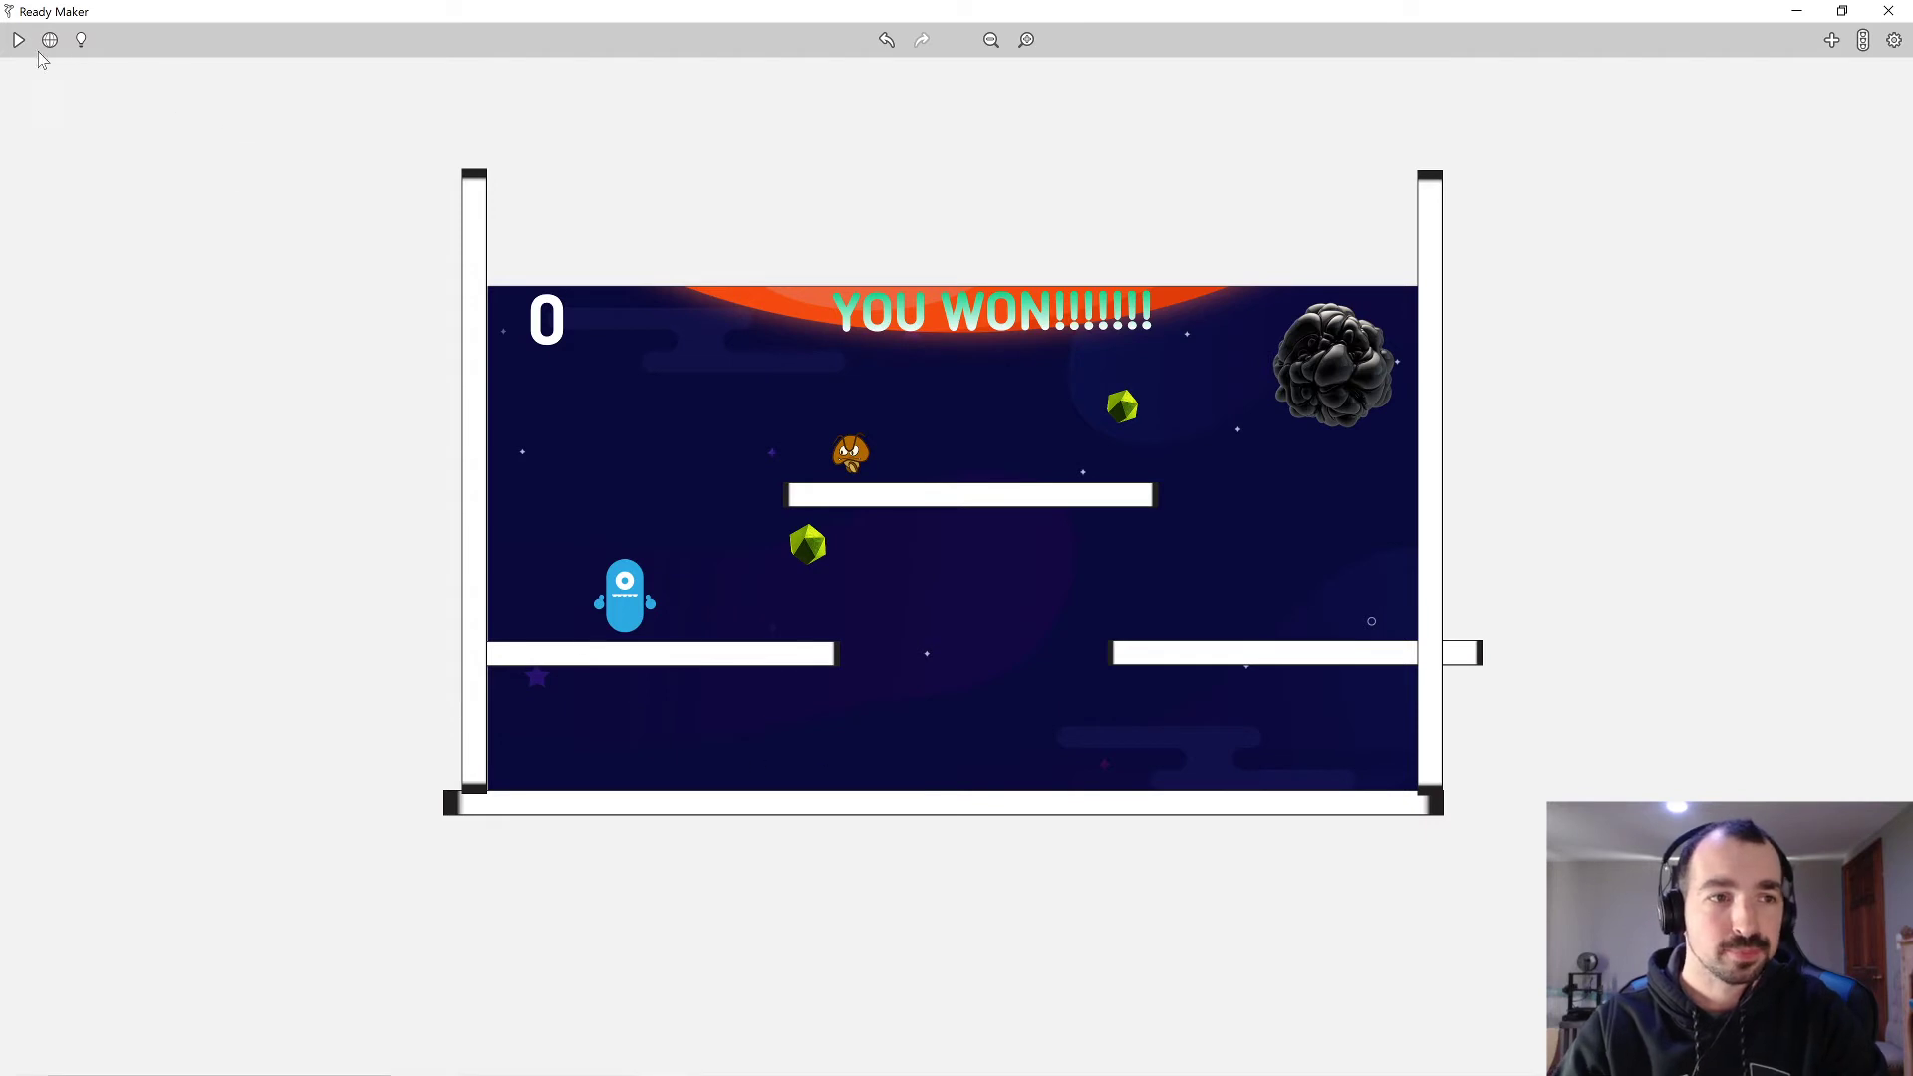
Turn on Lock Rotation in Bob's physics settings.
click(635, 603)
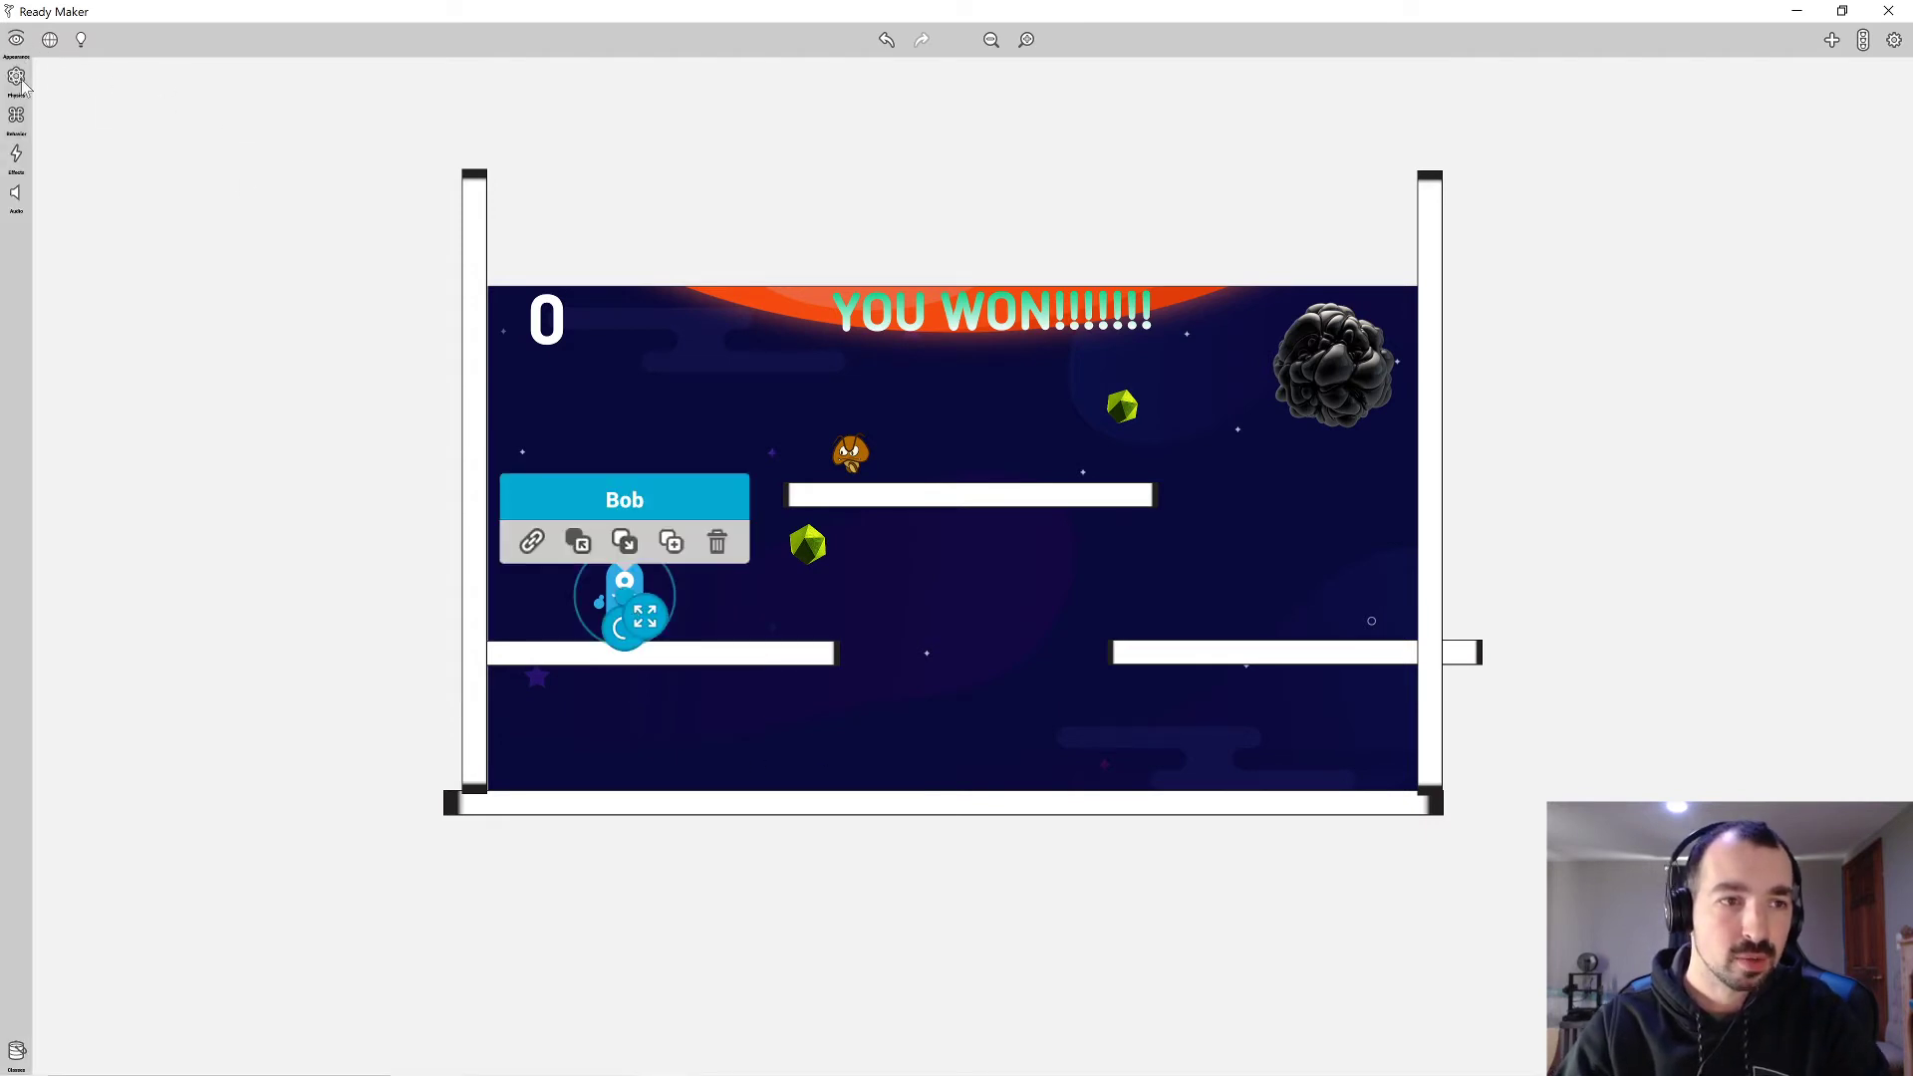
click(17, 78)
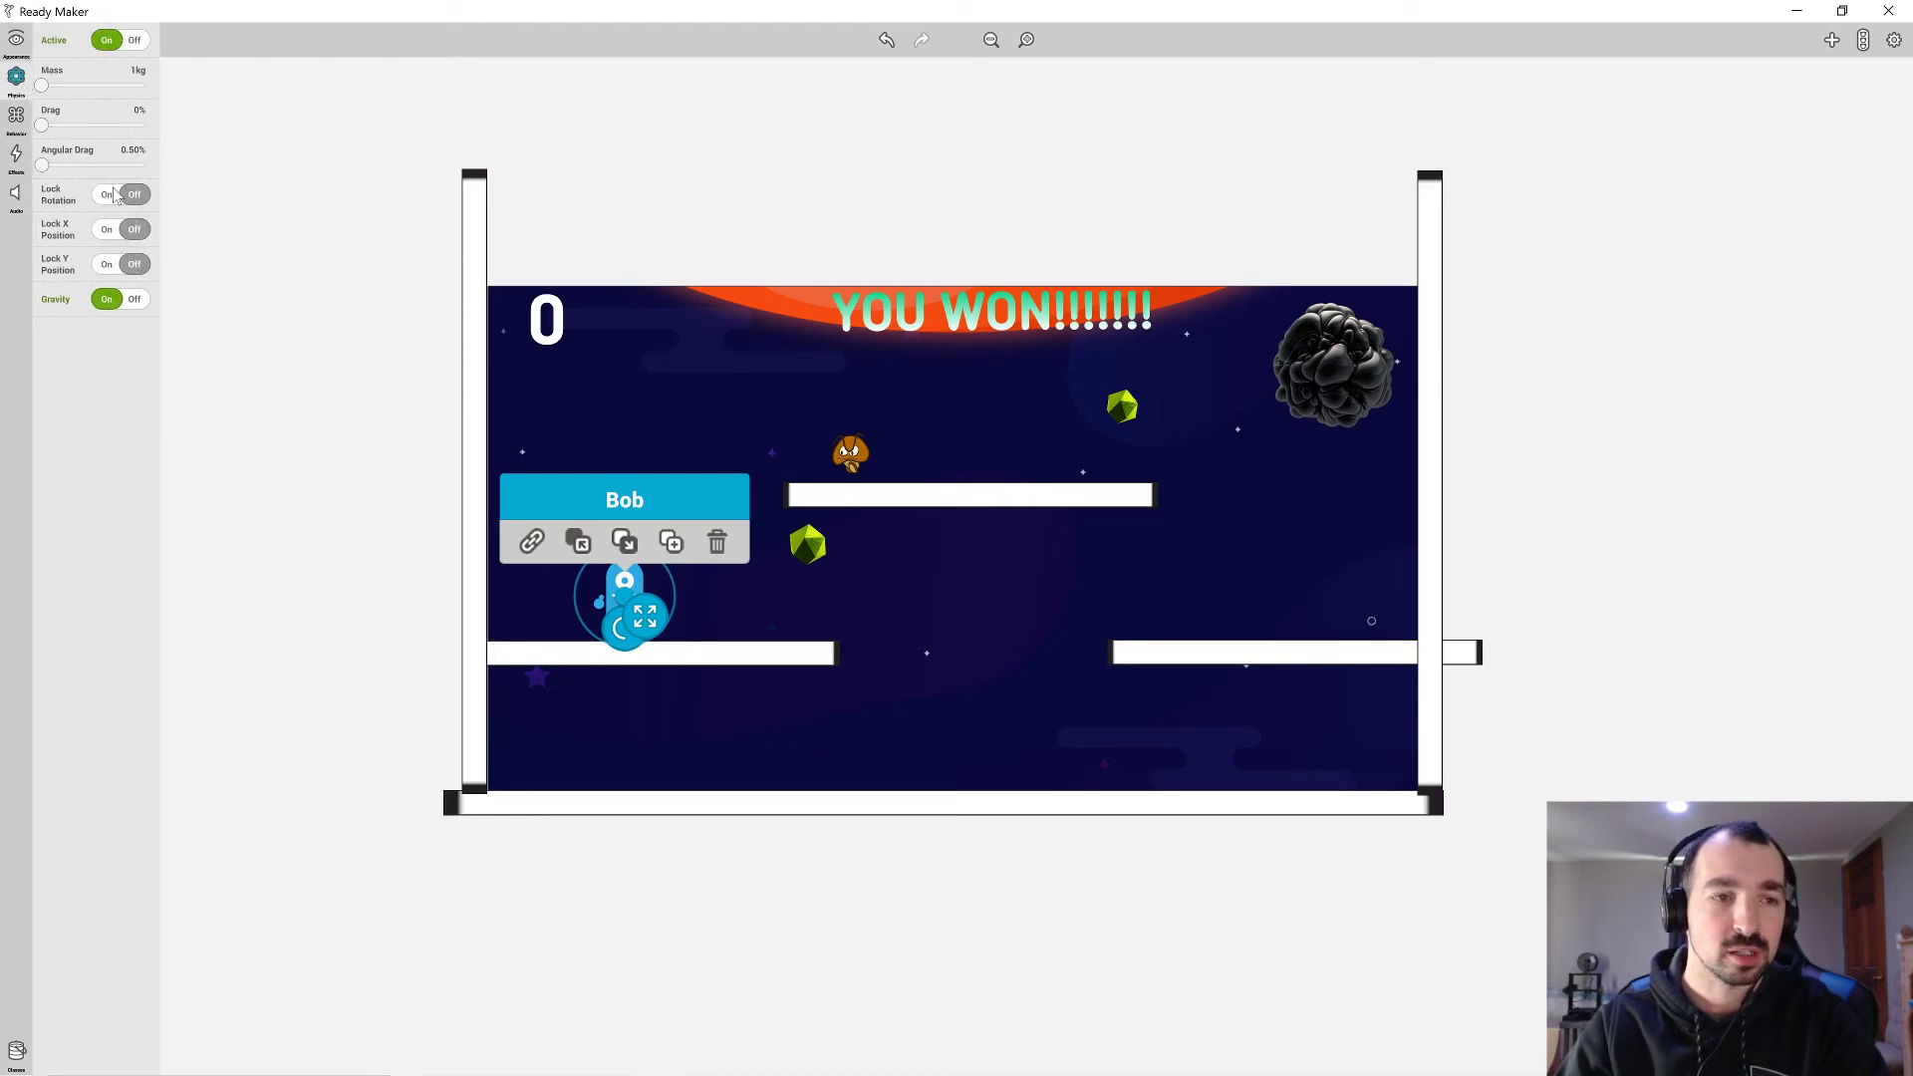
click(628, 132)
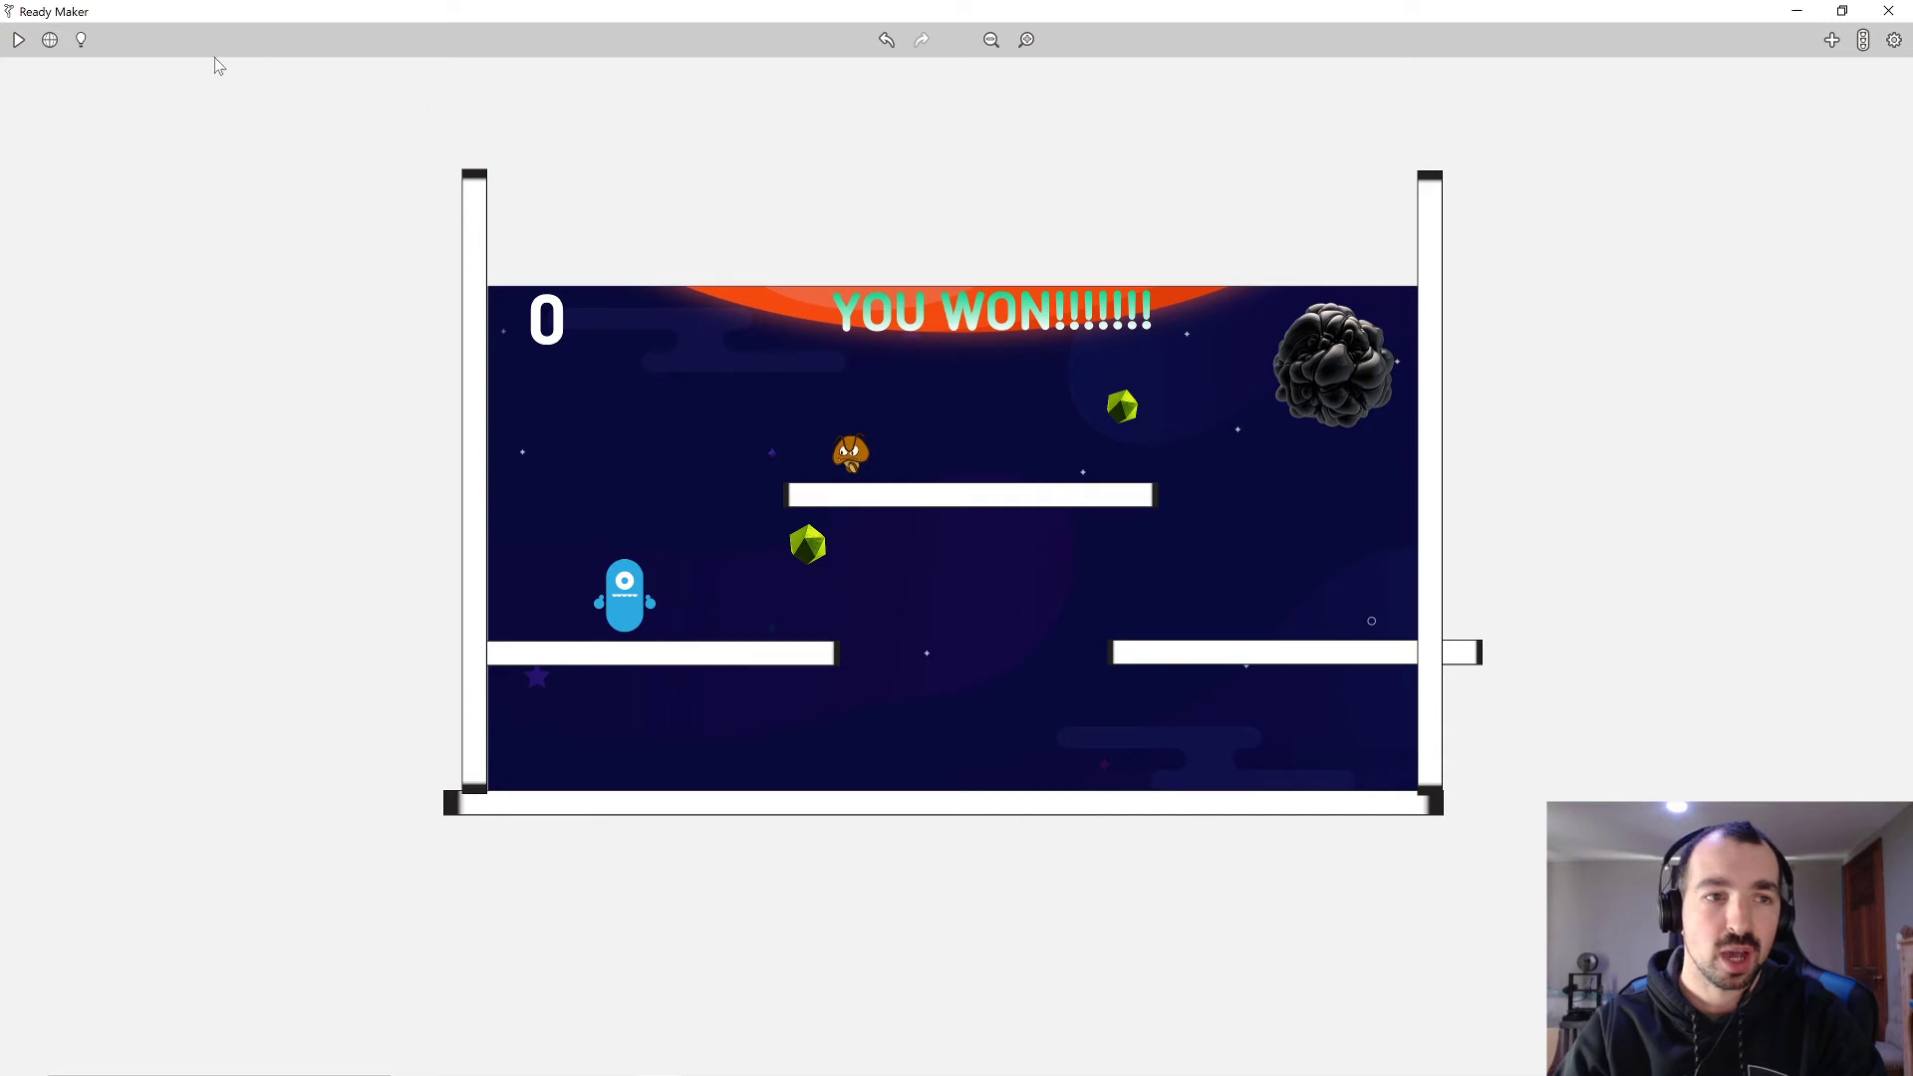
Change the default control of Bob's Jump behavior to W.
click(620, 610)
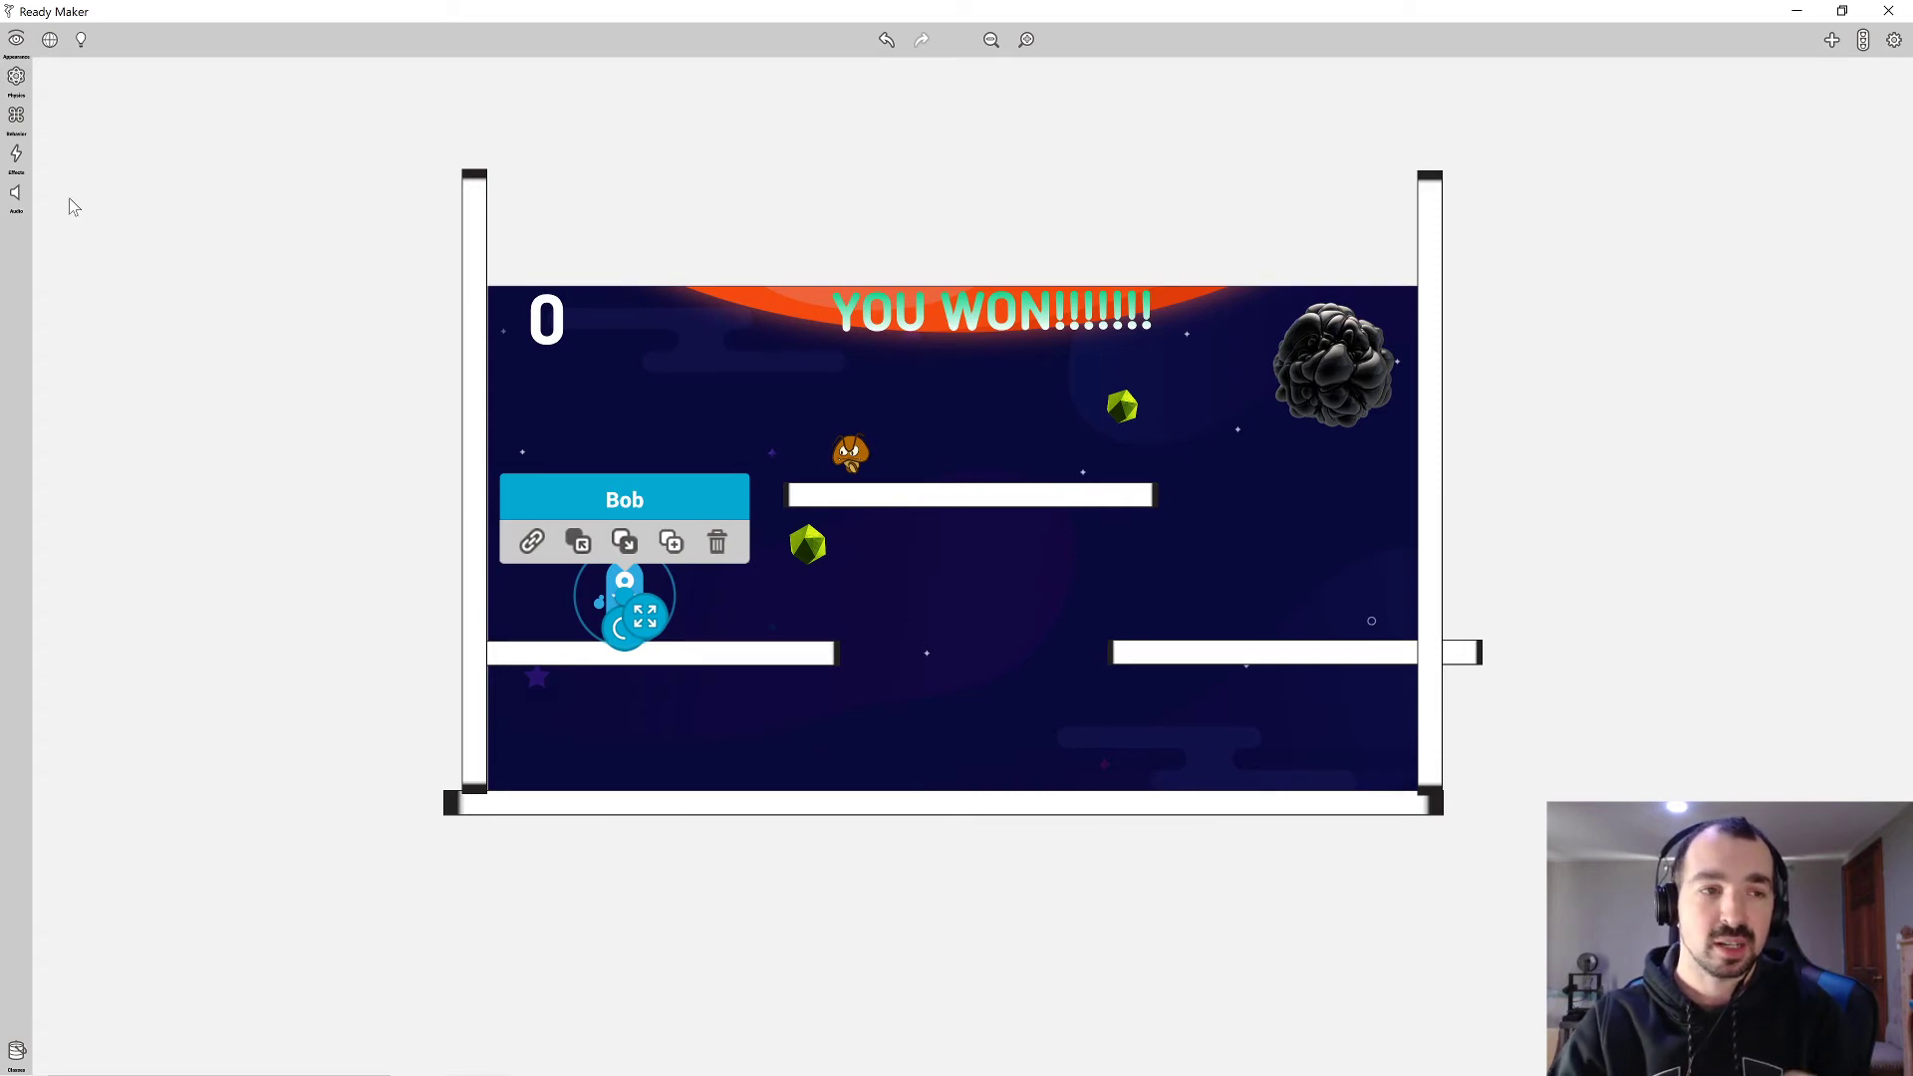
click(18, 117)
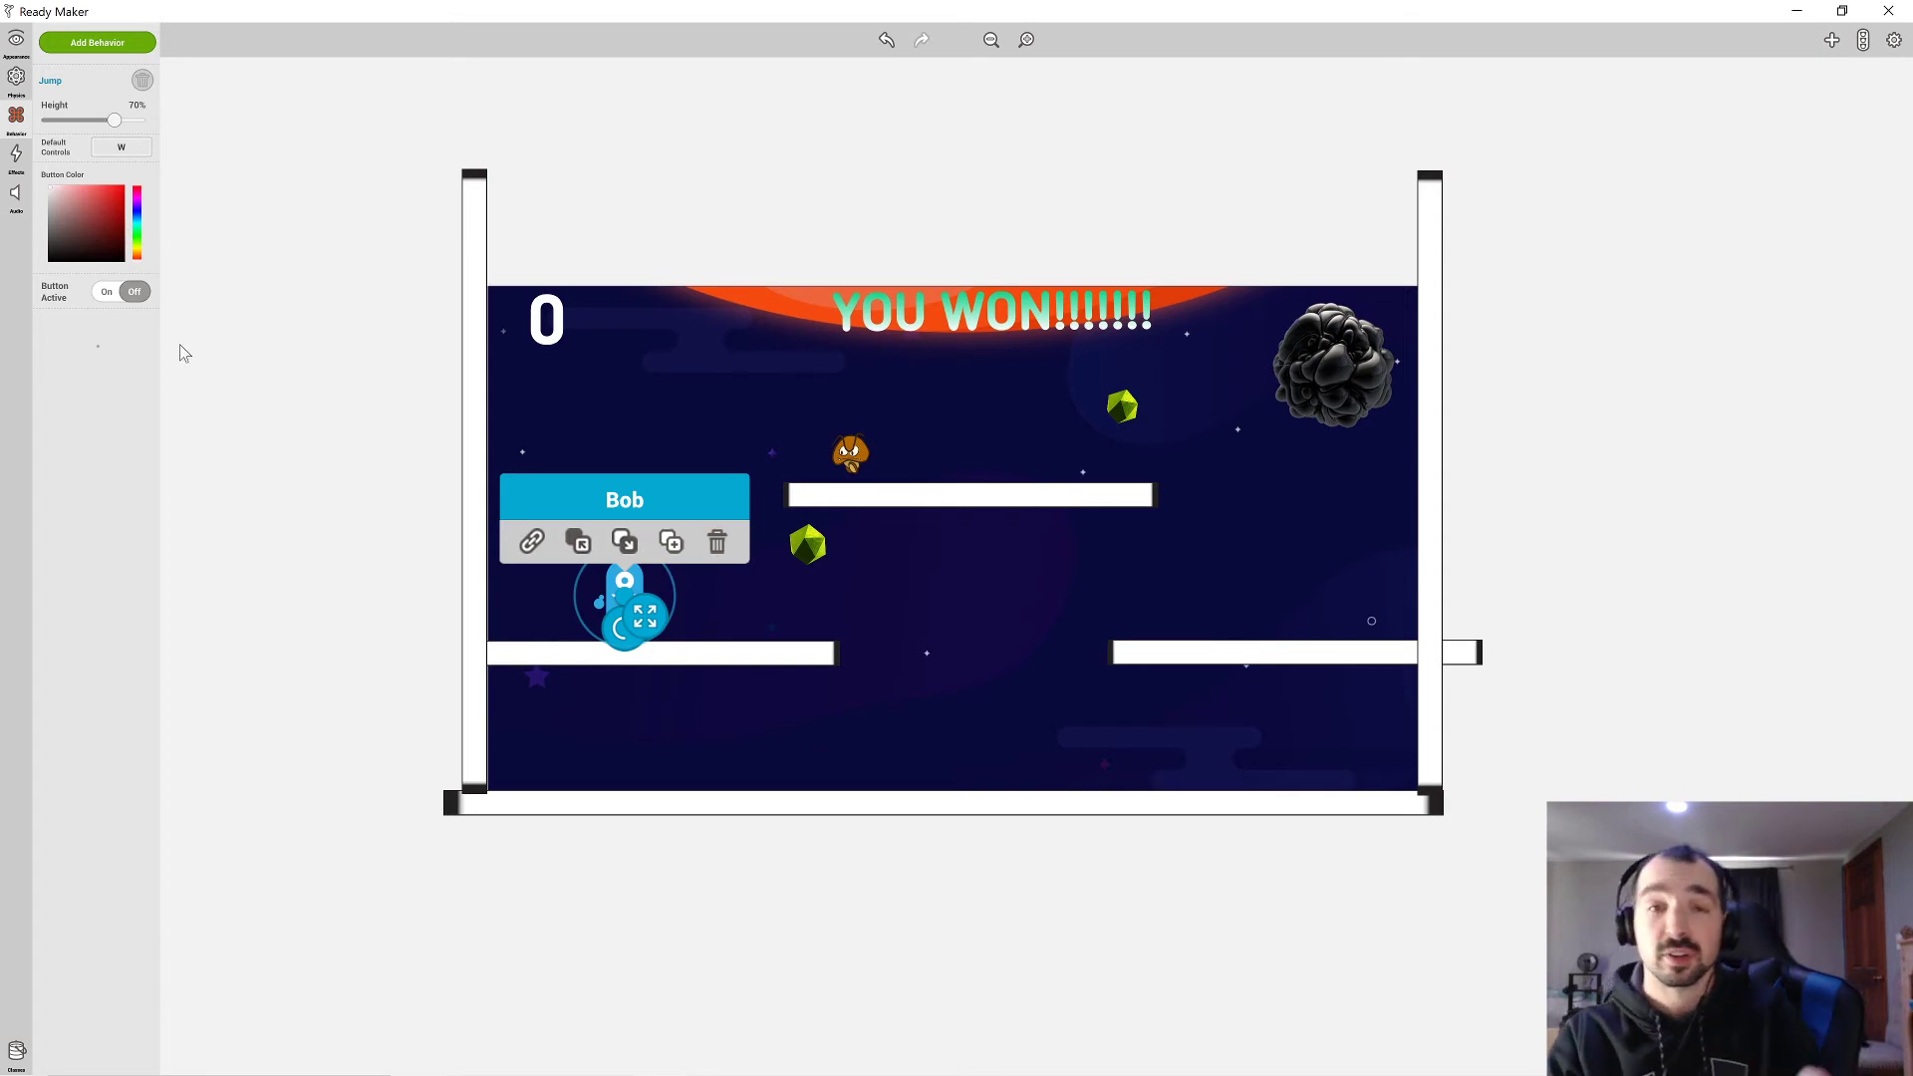
click(248, 243)
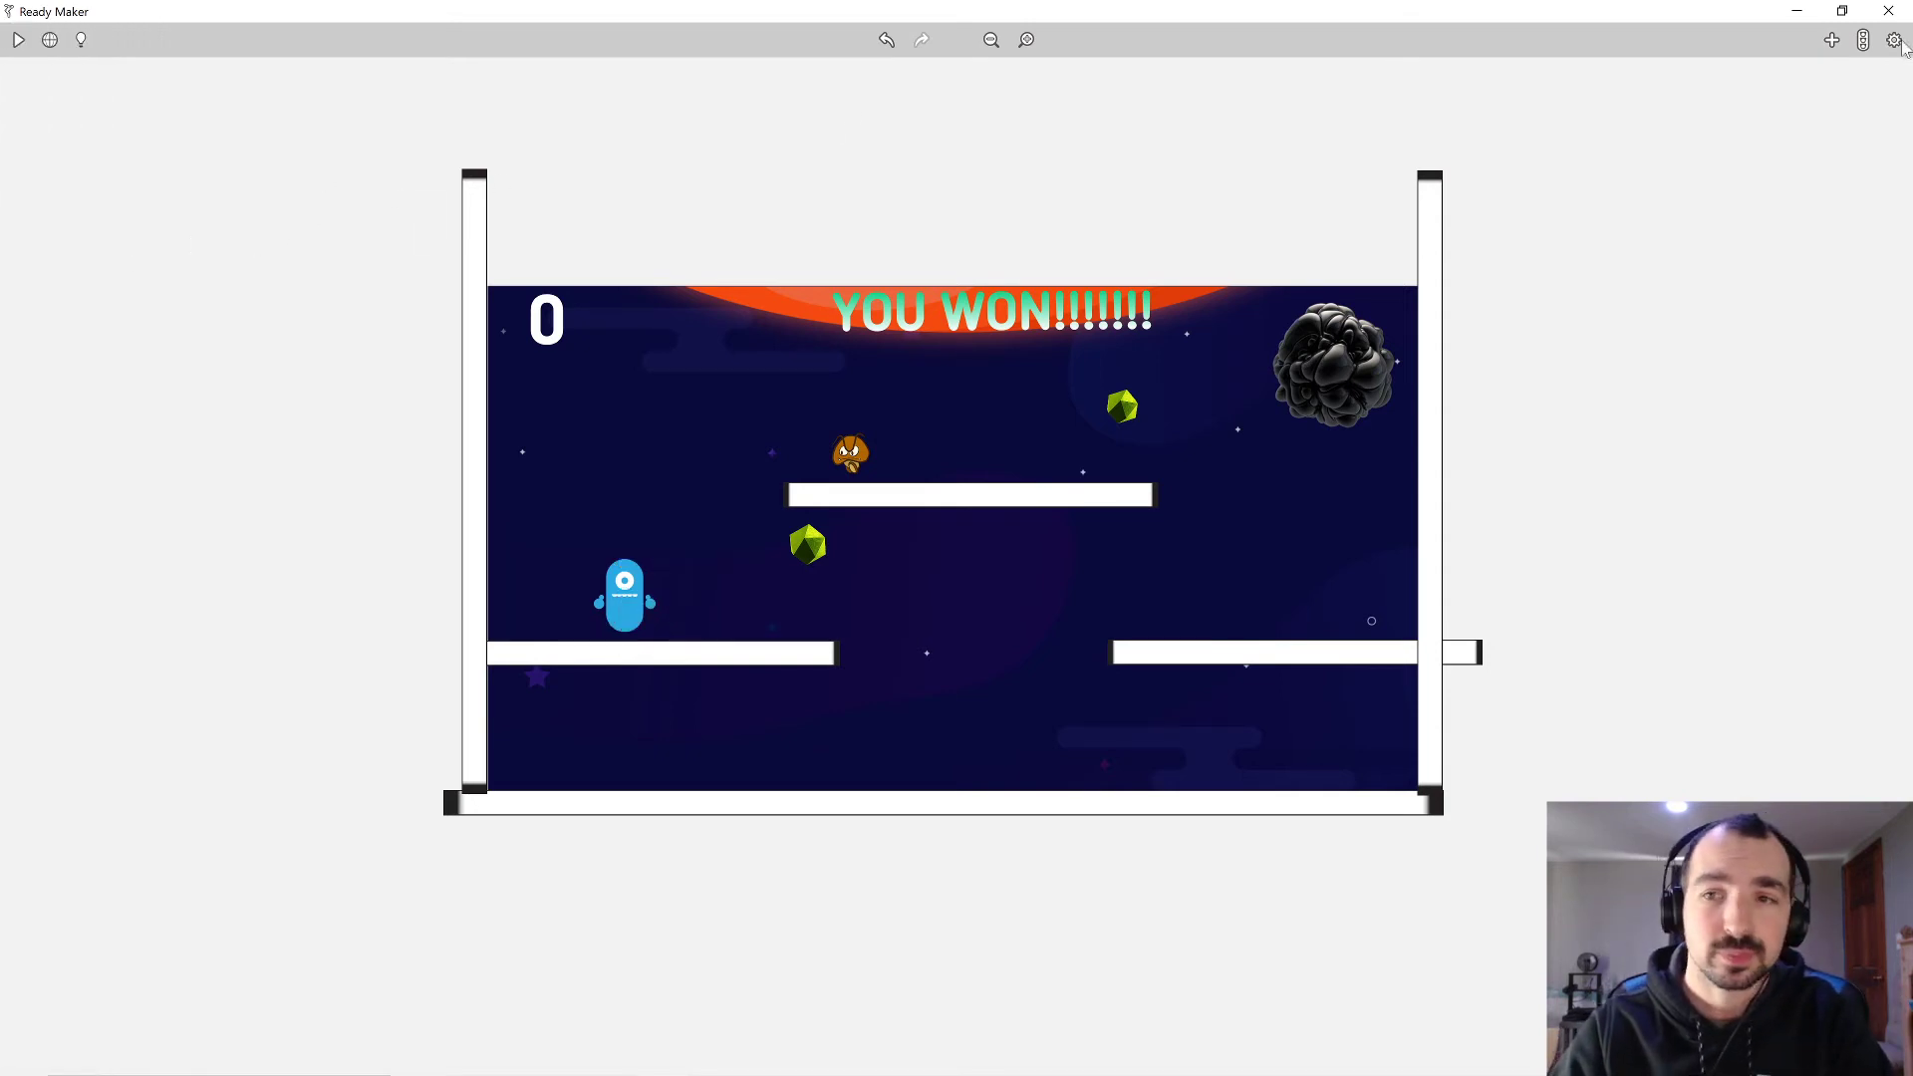
Playtest the game, steering Bob up to the middle platform and into the goomb to check the enemy hit detection.
click(17, 40)
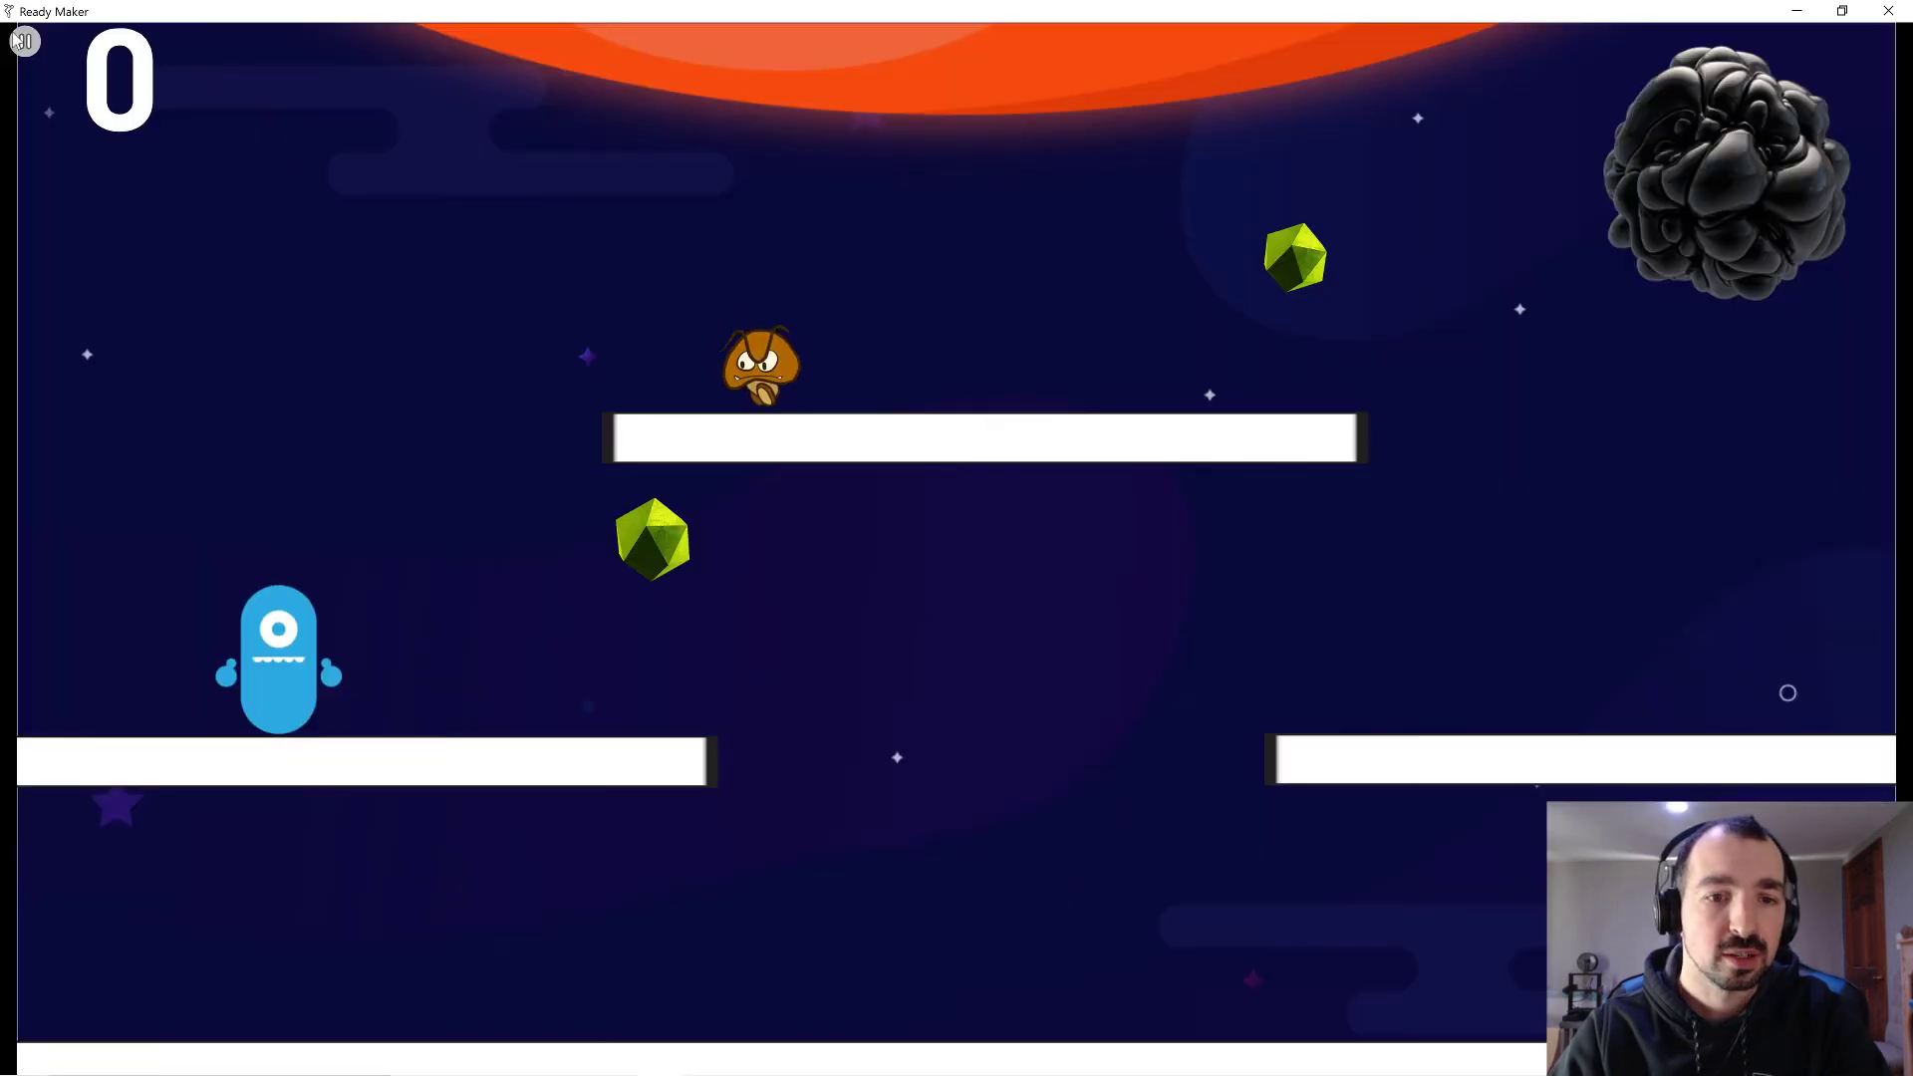
key(Left)
key(Right)
key(Left)
key(Right)
key(Up)
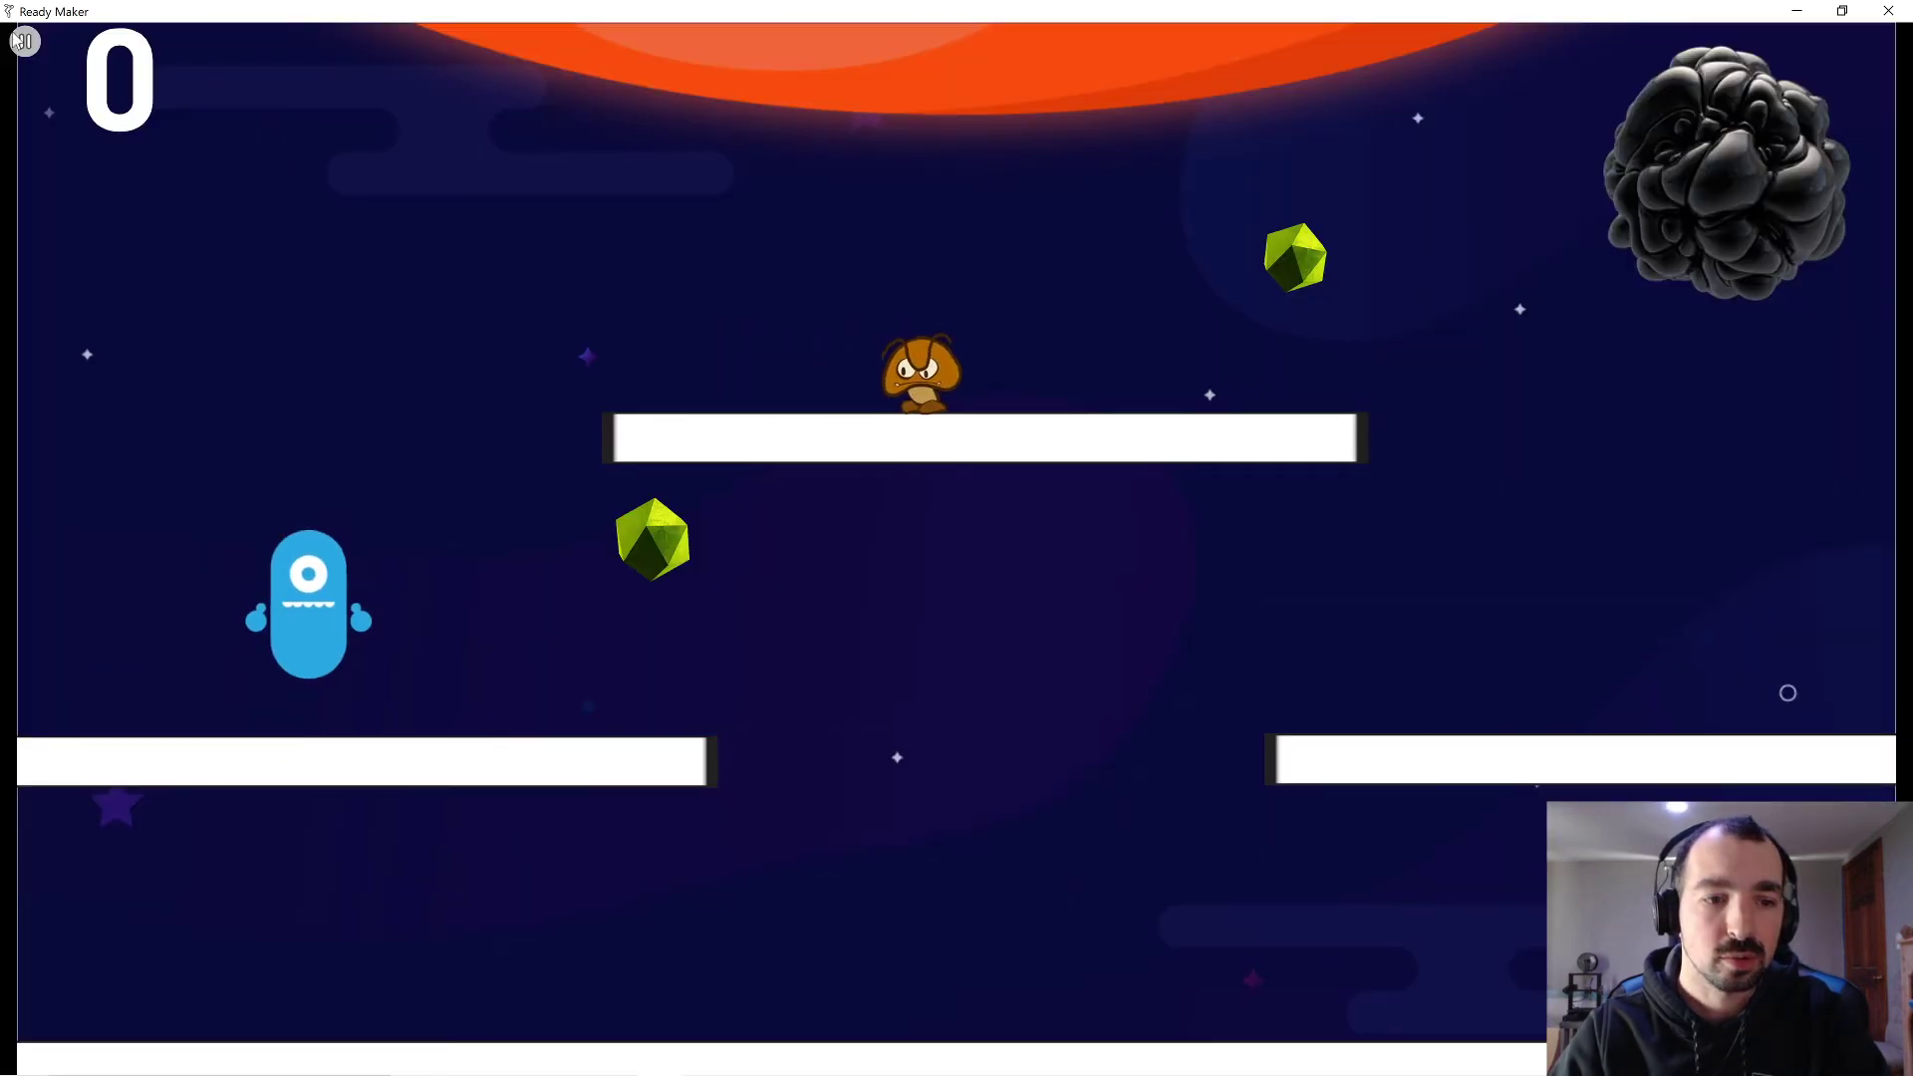
key(Right)
key(Right)
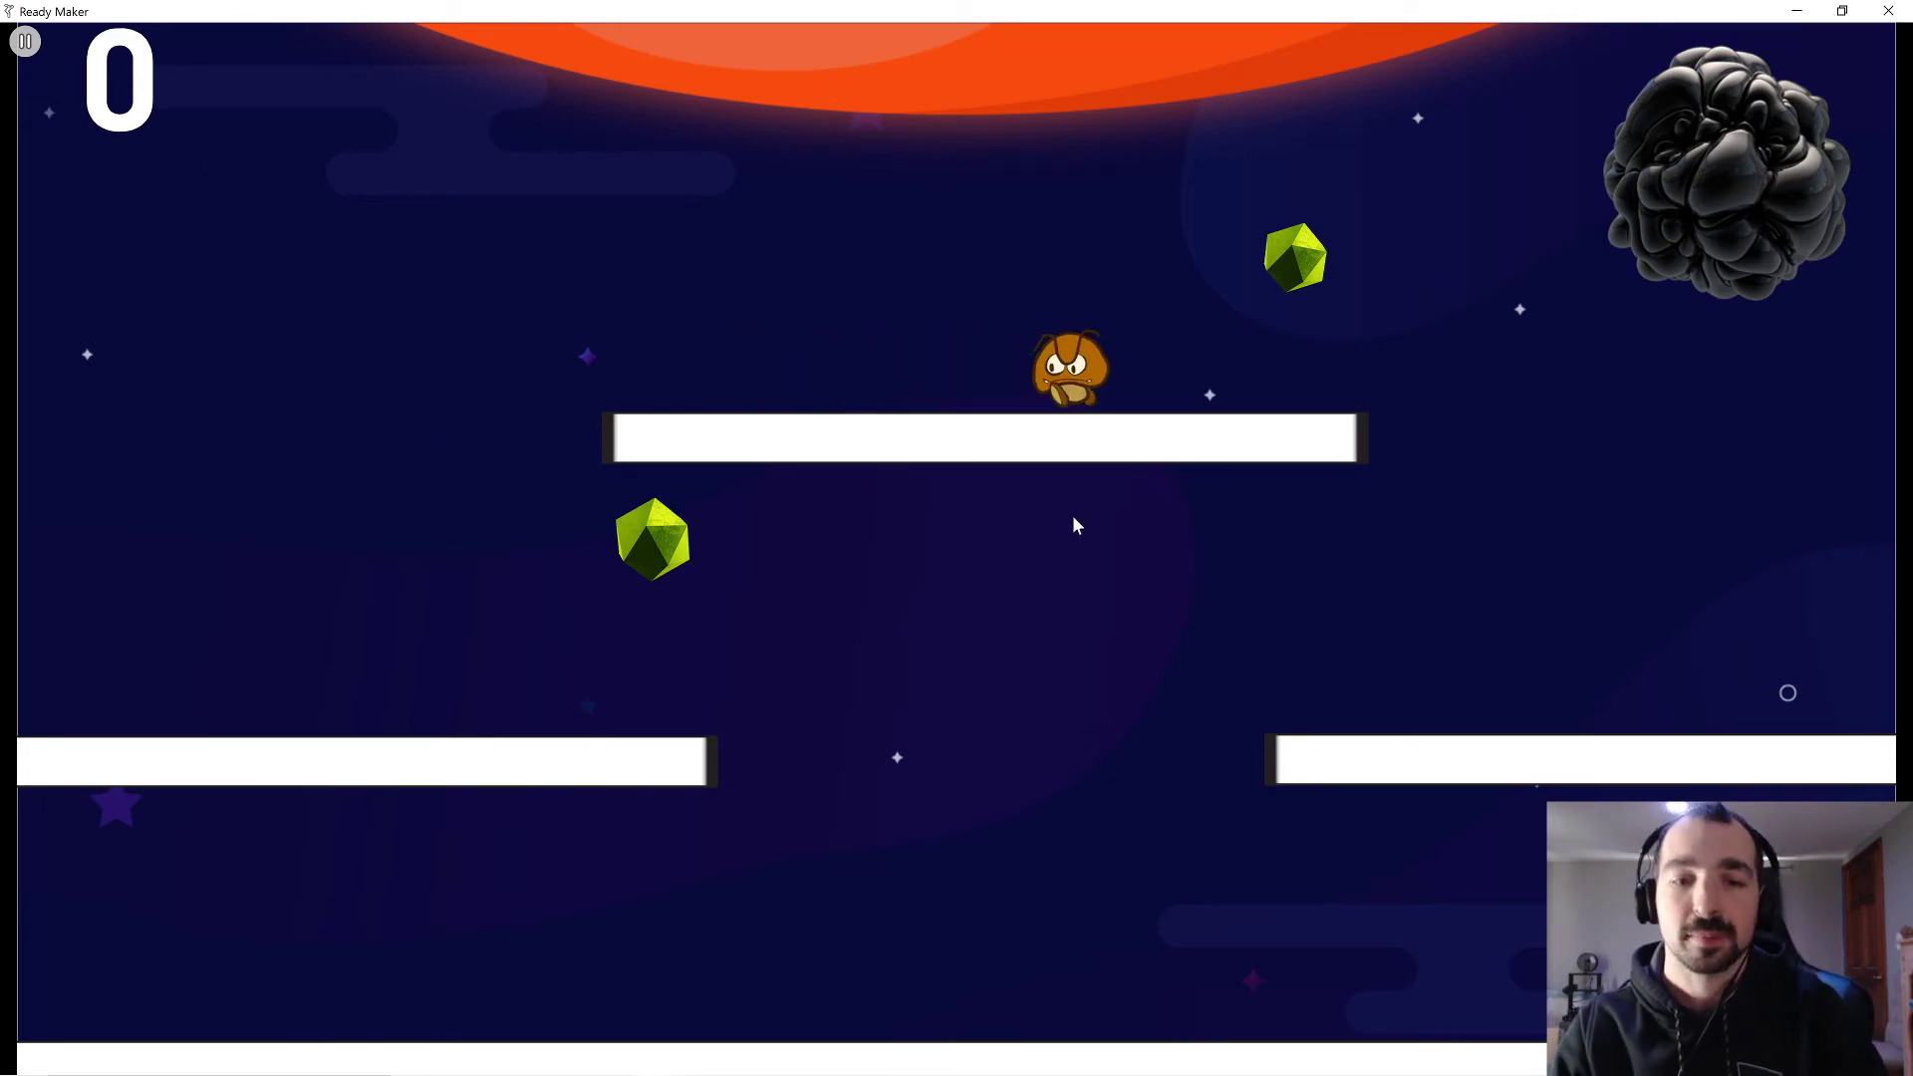
Switch to the Notepad KPI list and mark only "bob goes away when he hits enemy" with an x as the newly completed item.
key(alt+Tab)
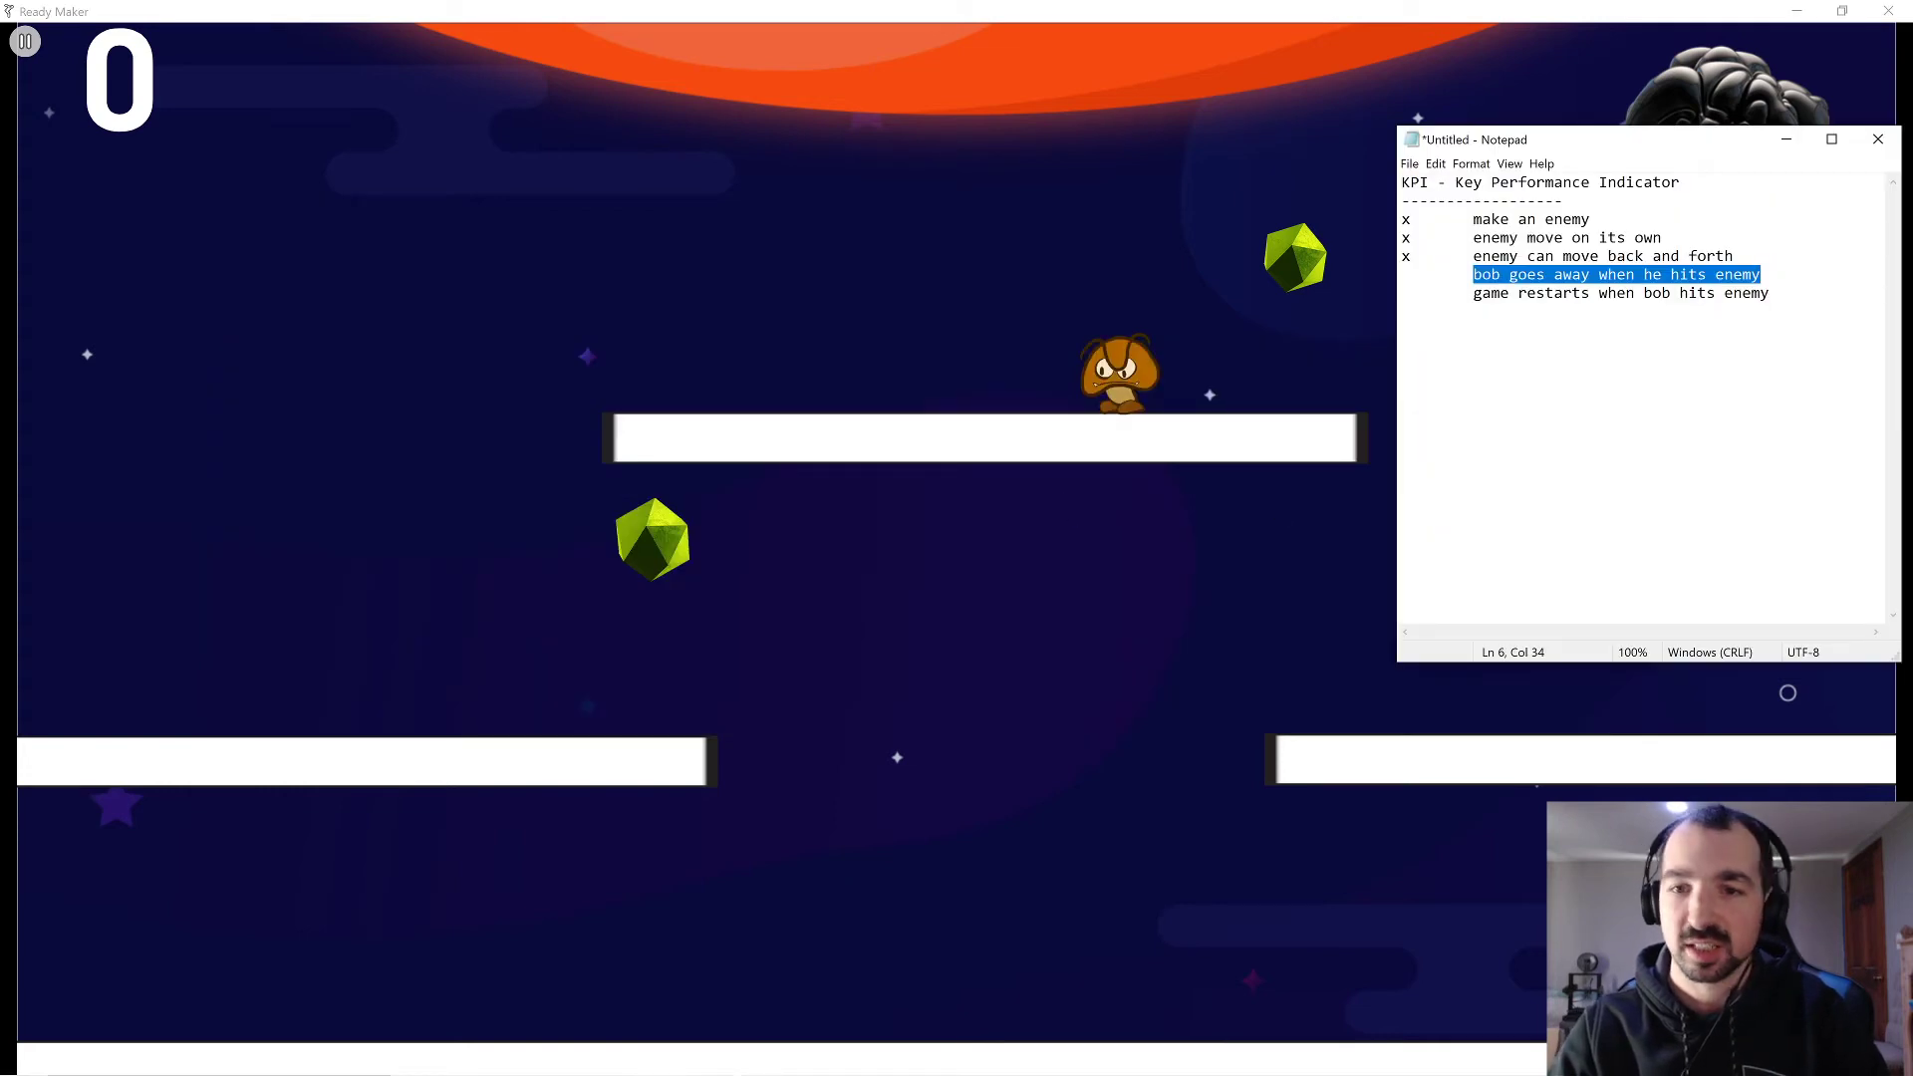
click(1582, 275)
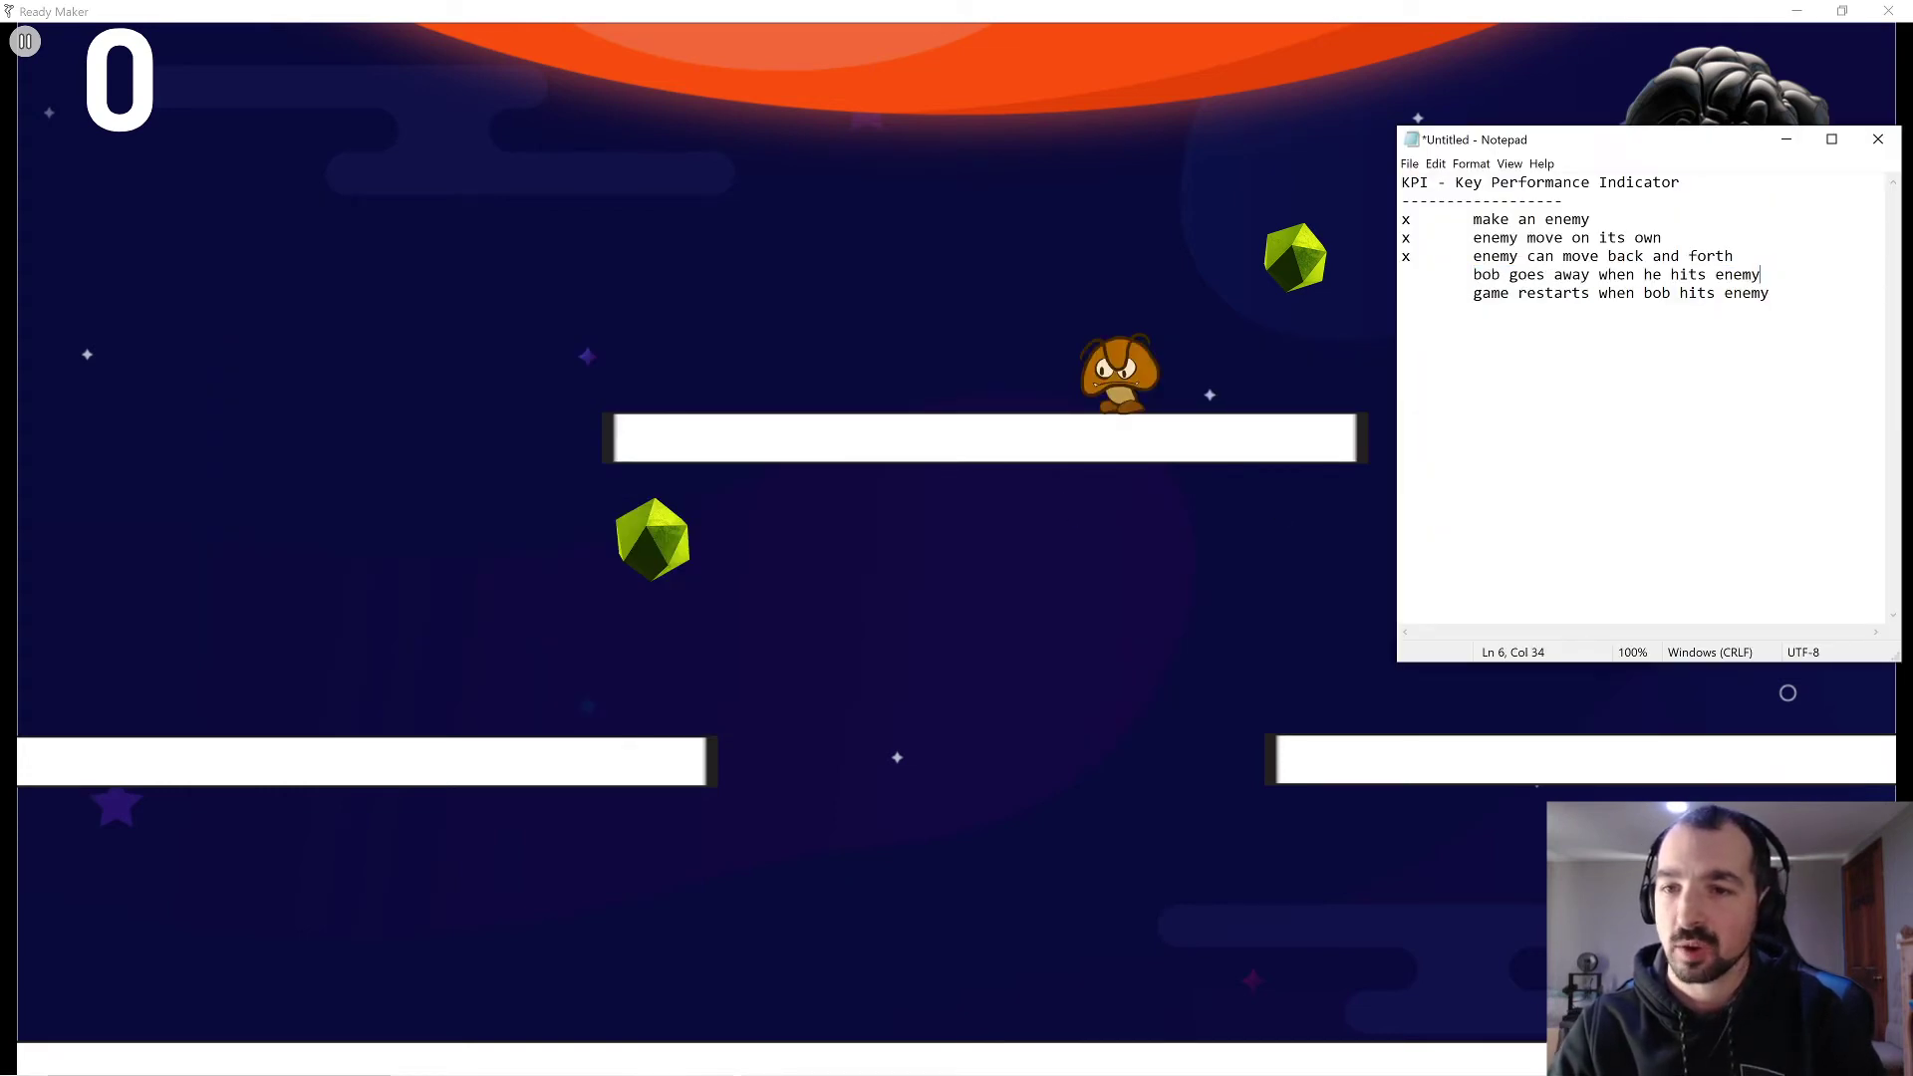
drag(1760, 275, 1591, 275)
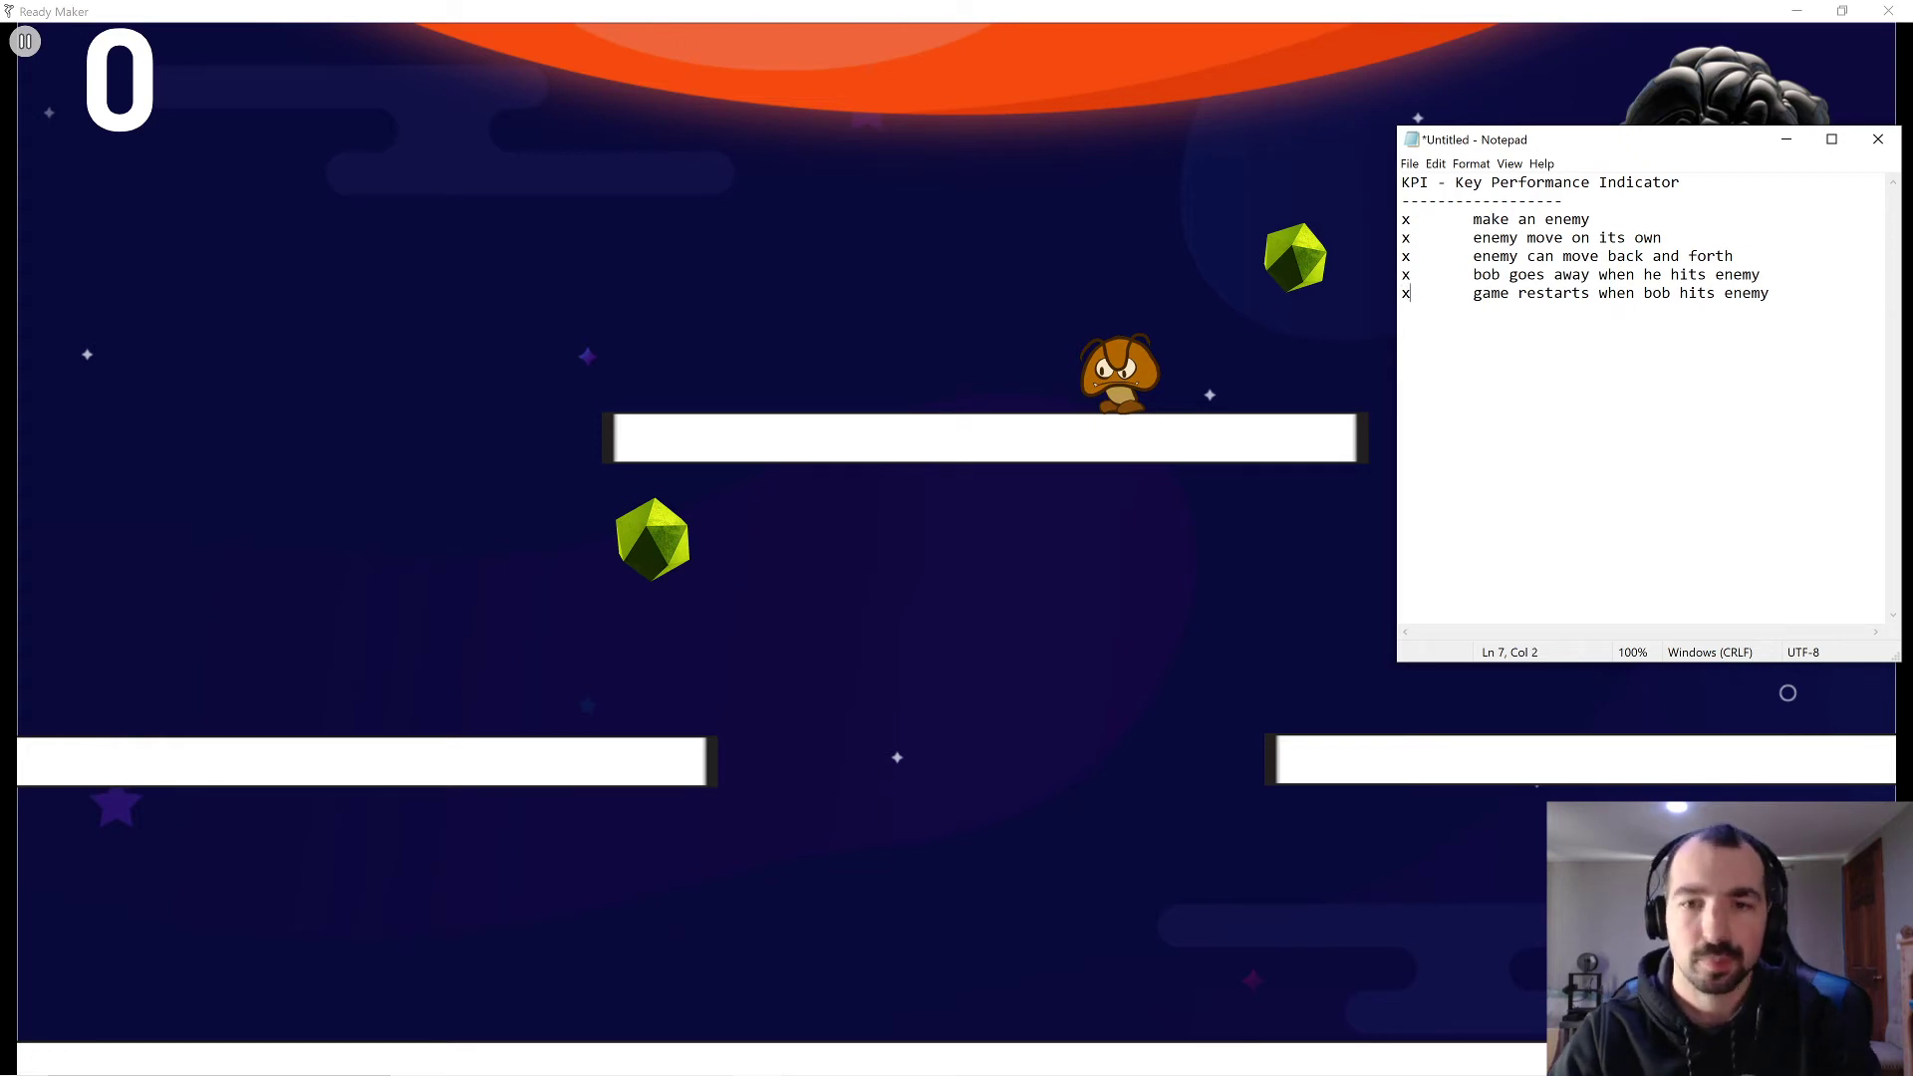
key(BackSpace)
key(BackSpace)
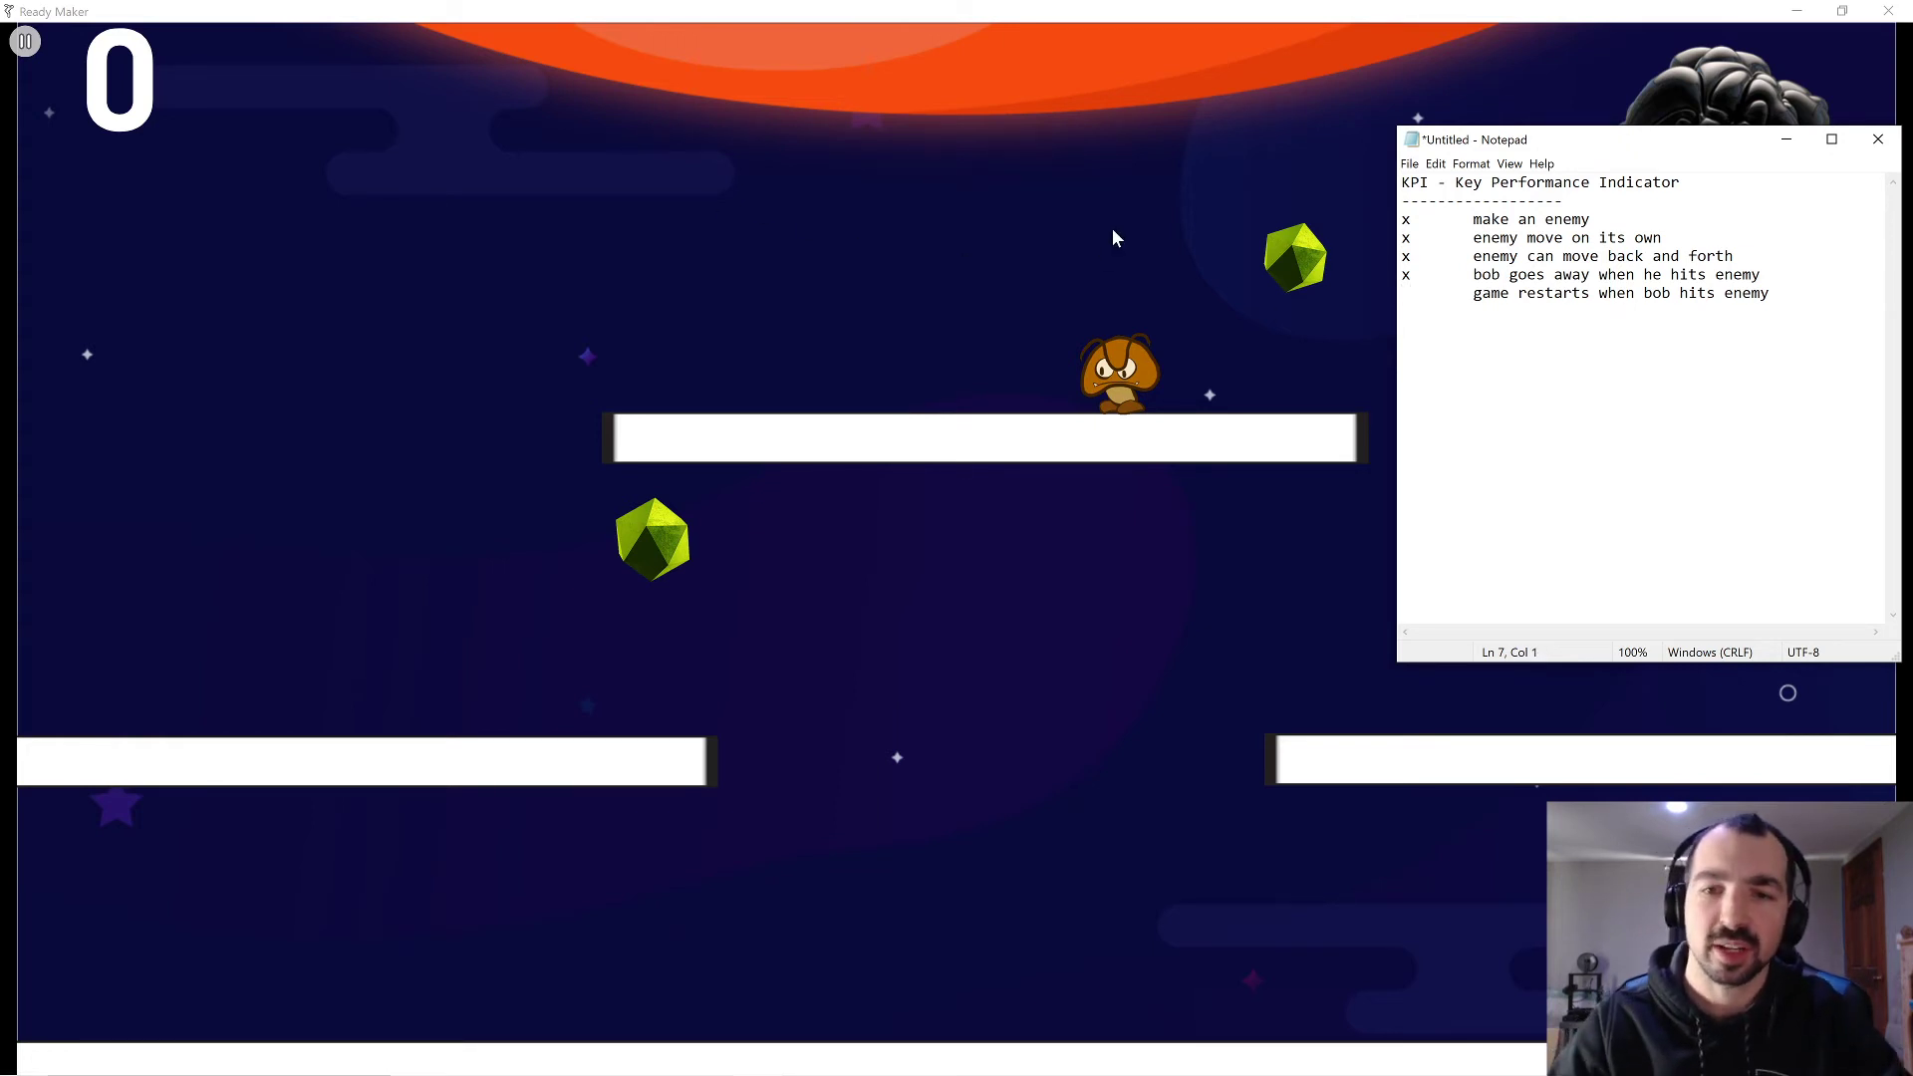
Return to Ready Maker, stop the playtest and add a second Do action row to the Enemy Hit Detection event.
click(445, 176)
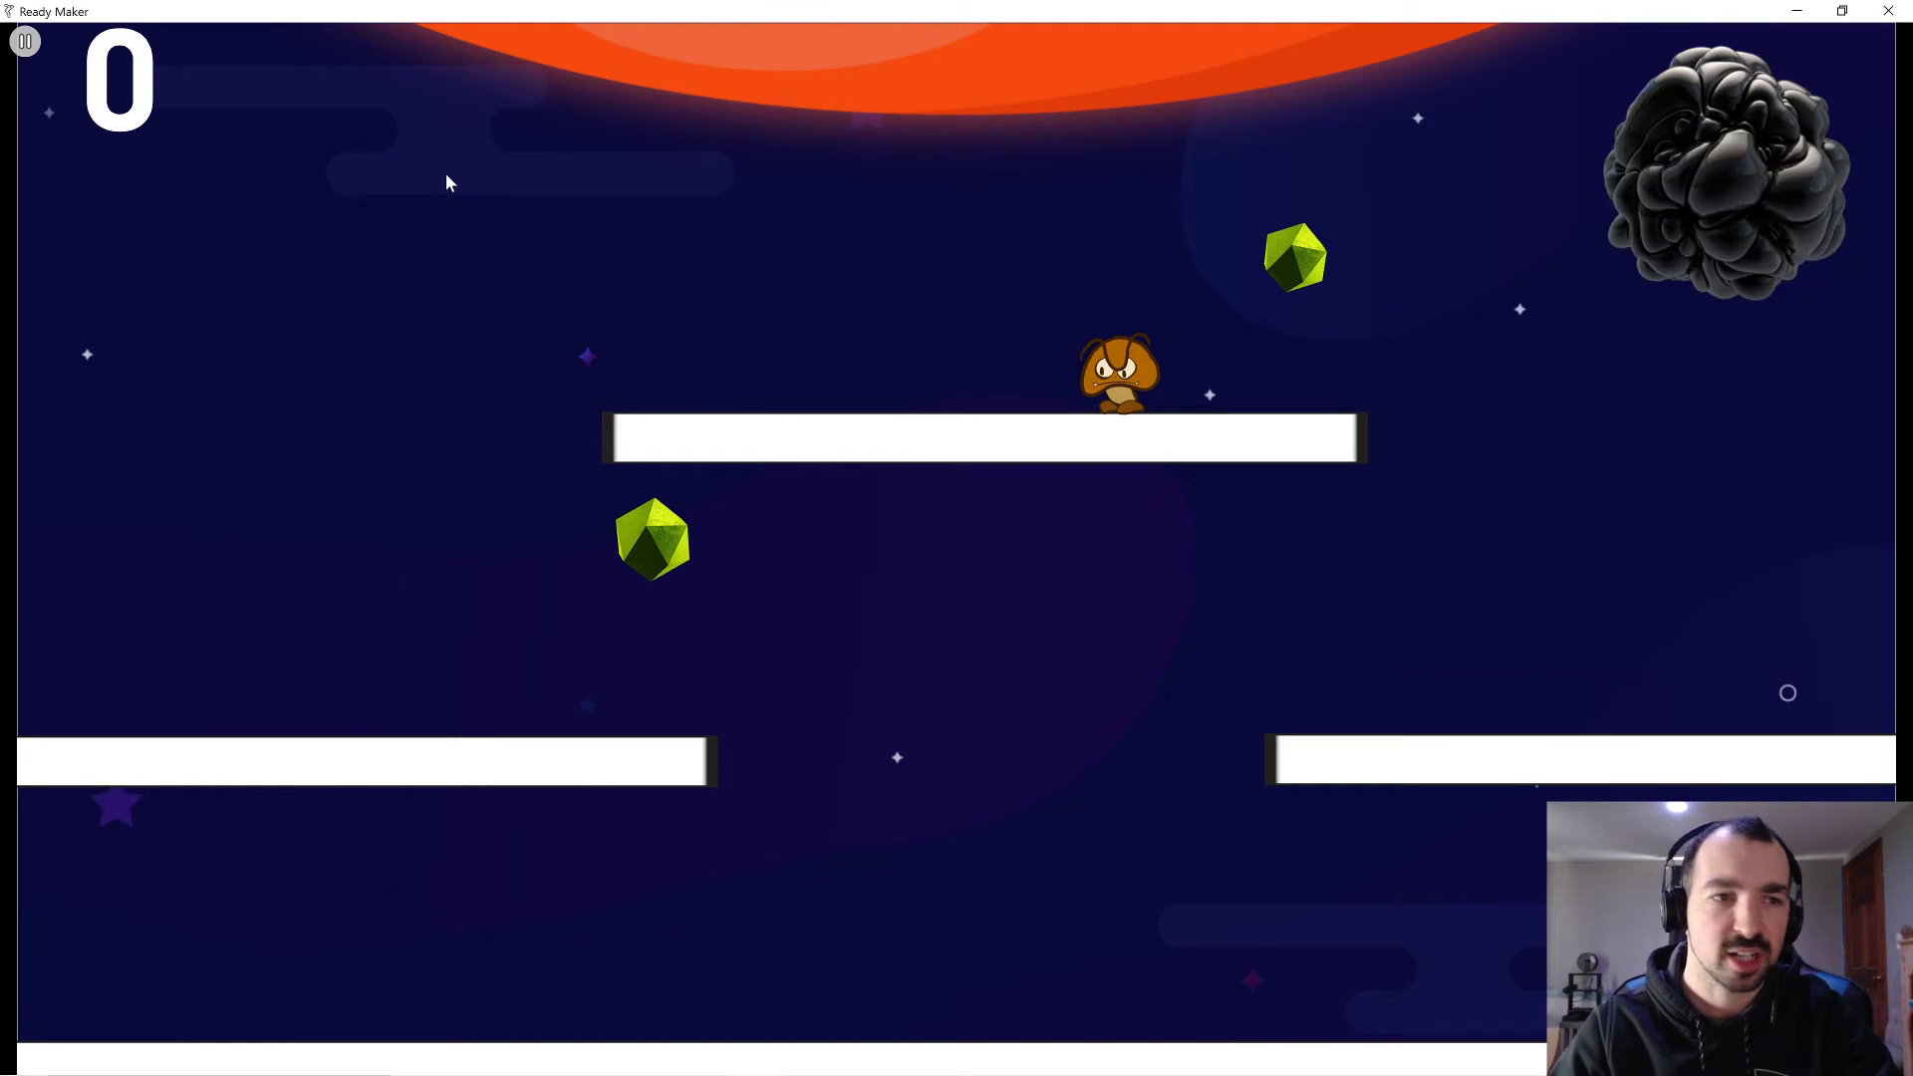
click(25, 41)
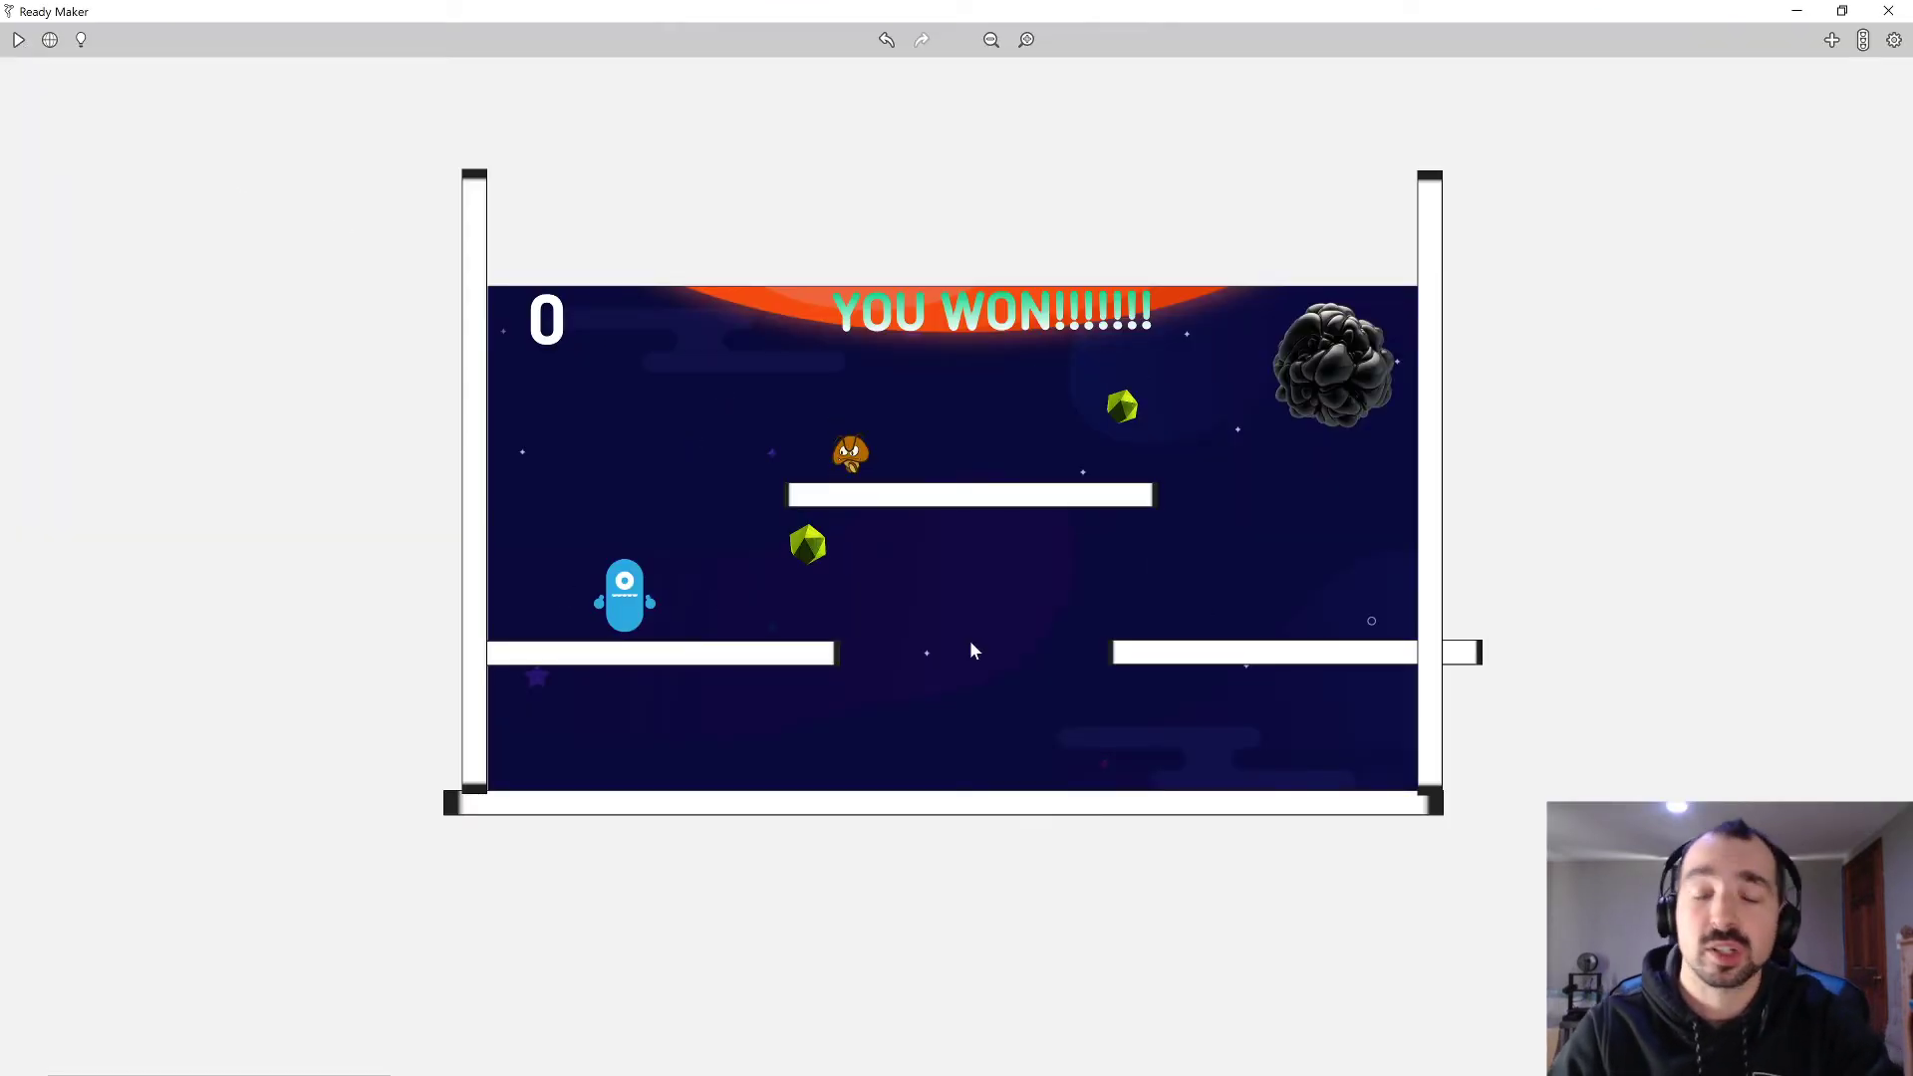
click(1862, 40)
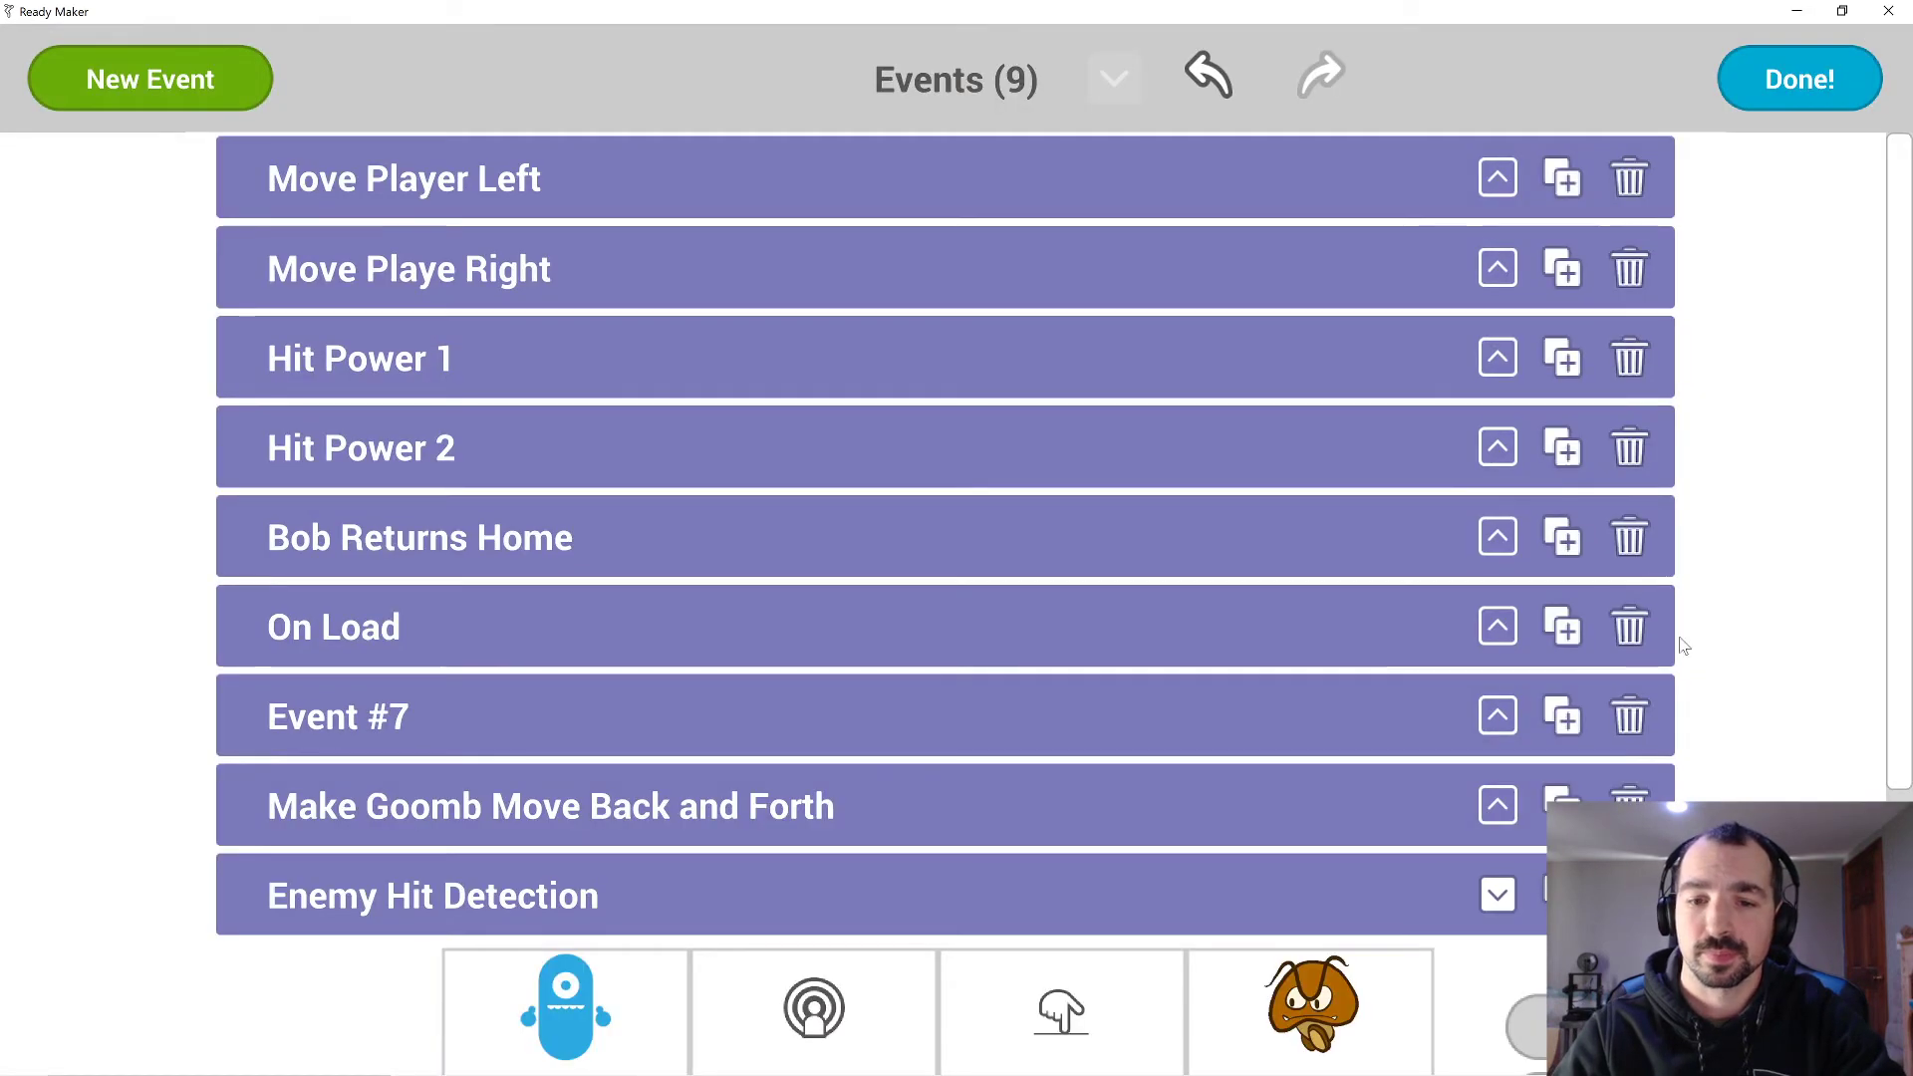
scroll(1684, 648, down, 1)
drag(1905, 561, 1897, 835)
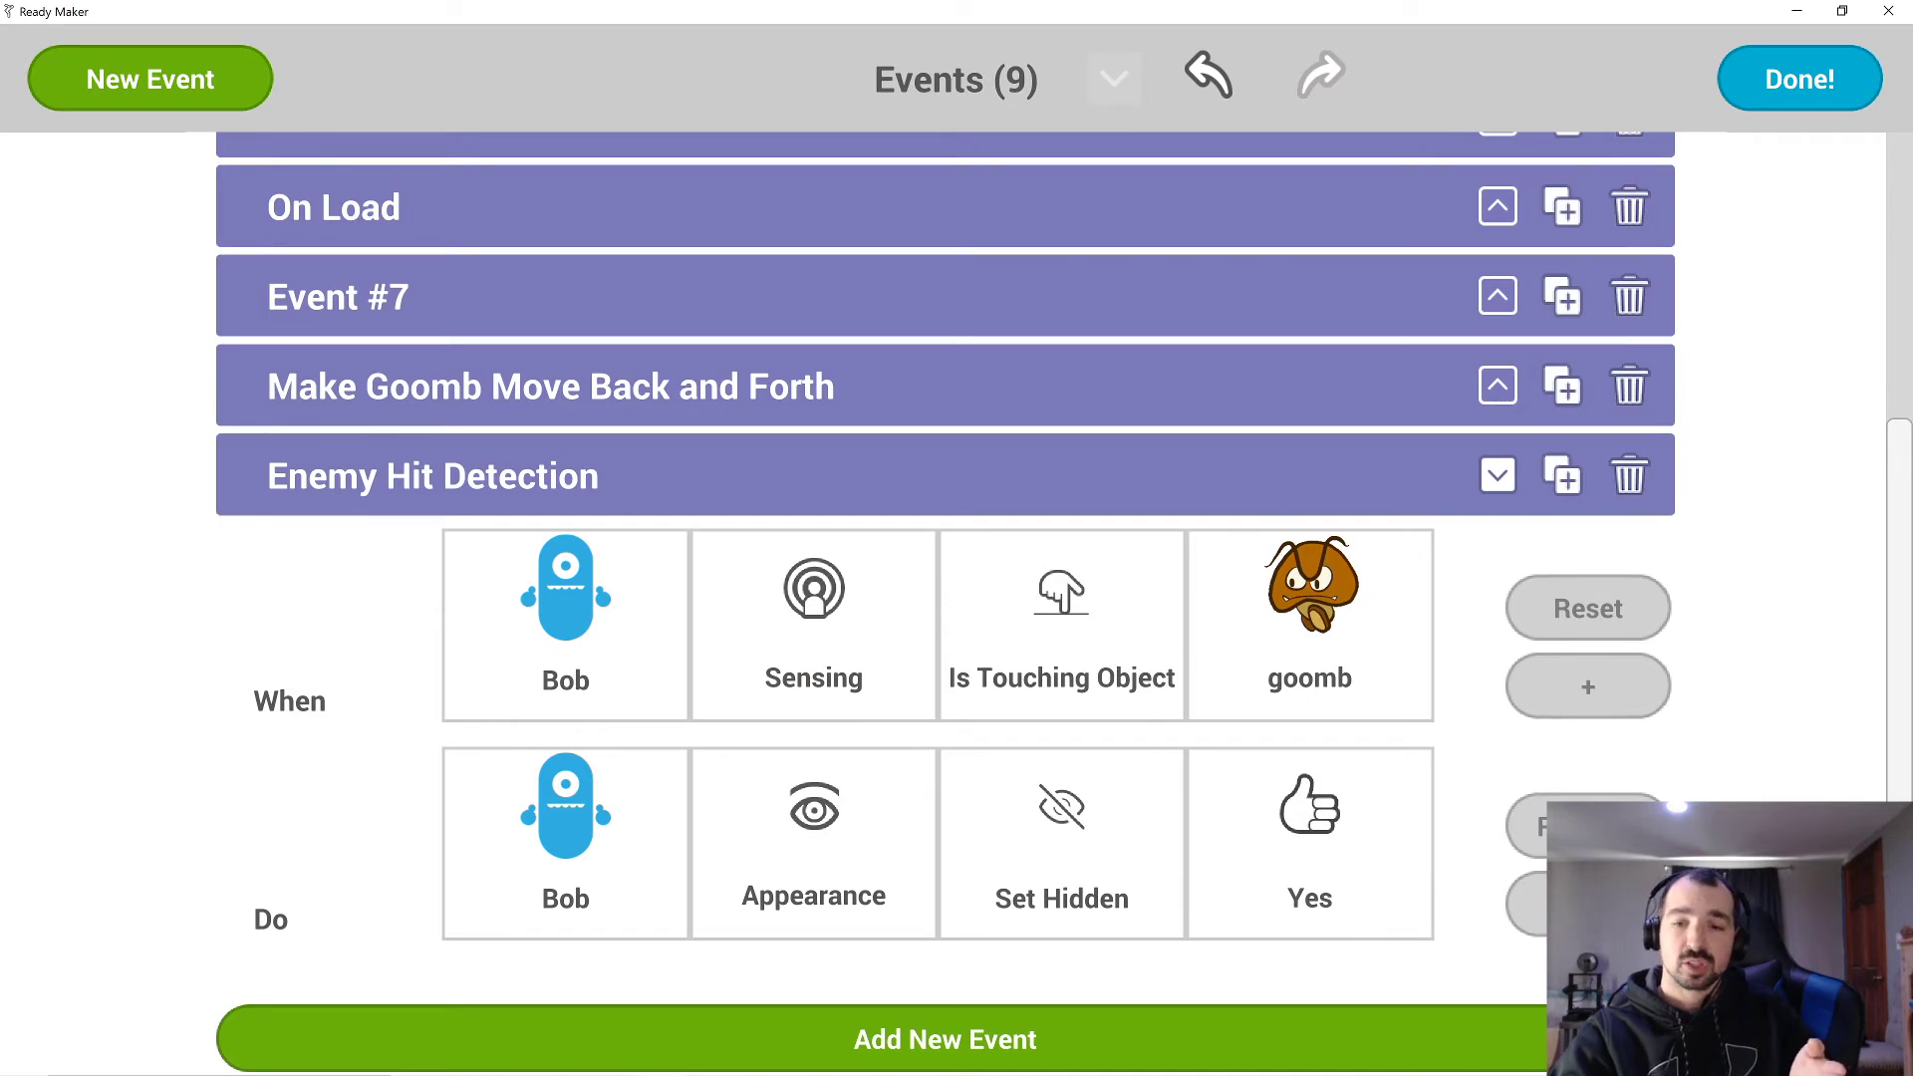
click(1588, 903)
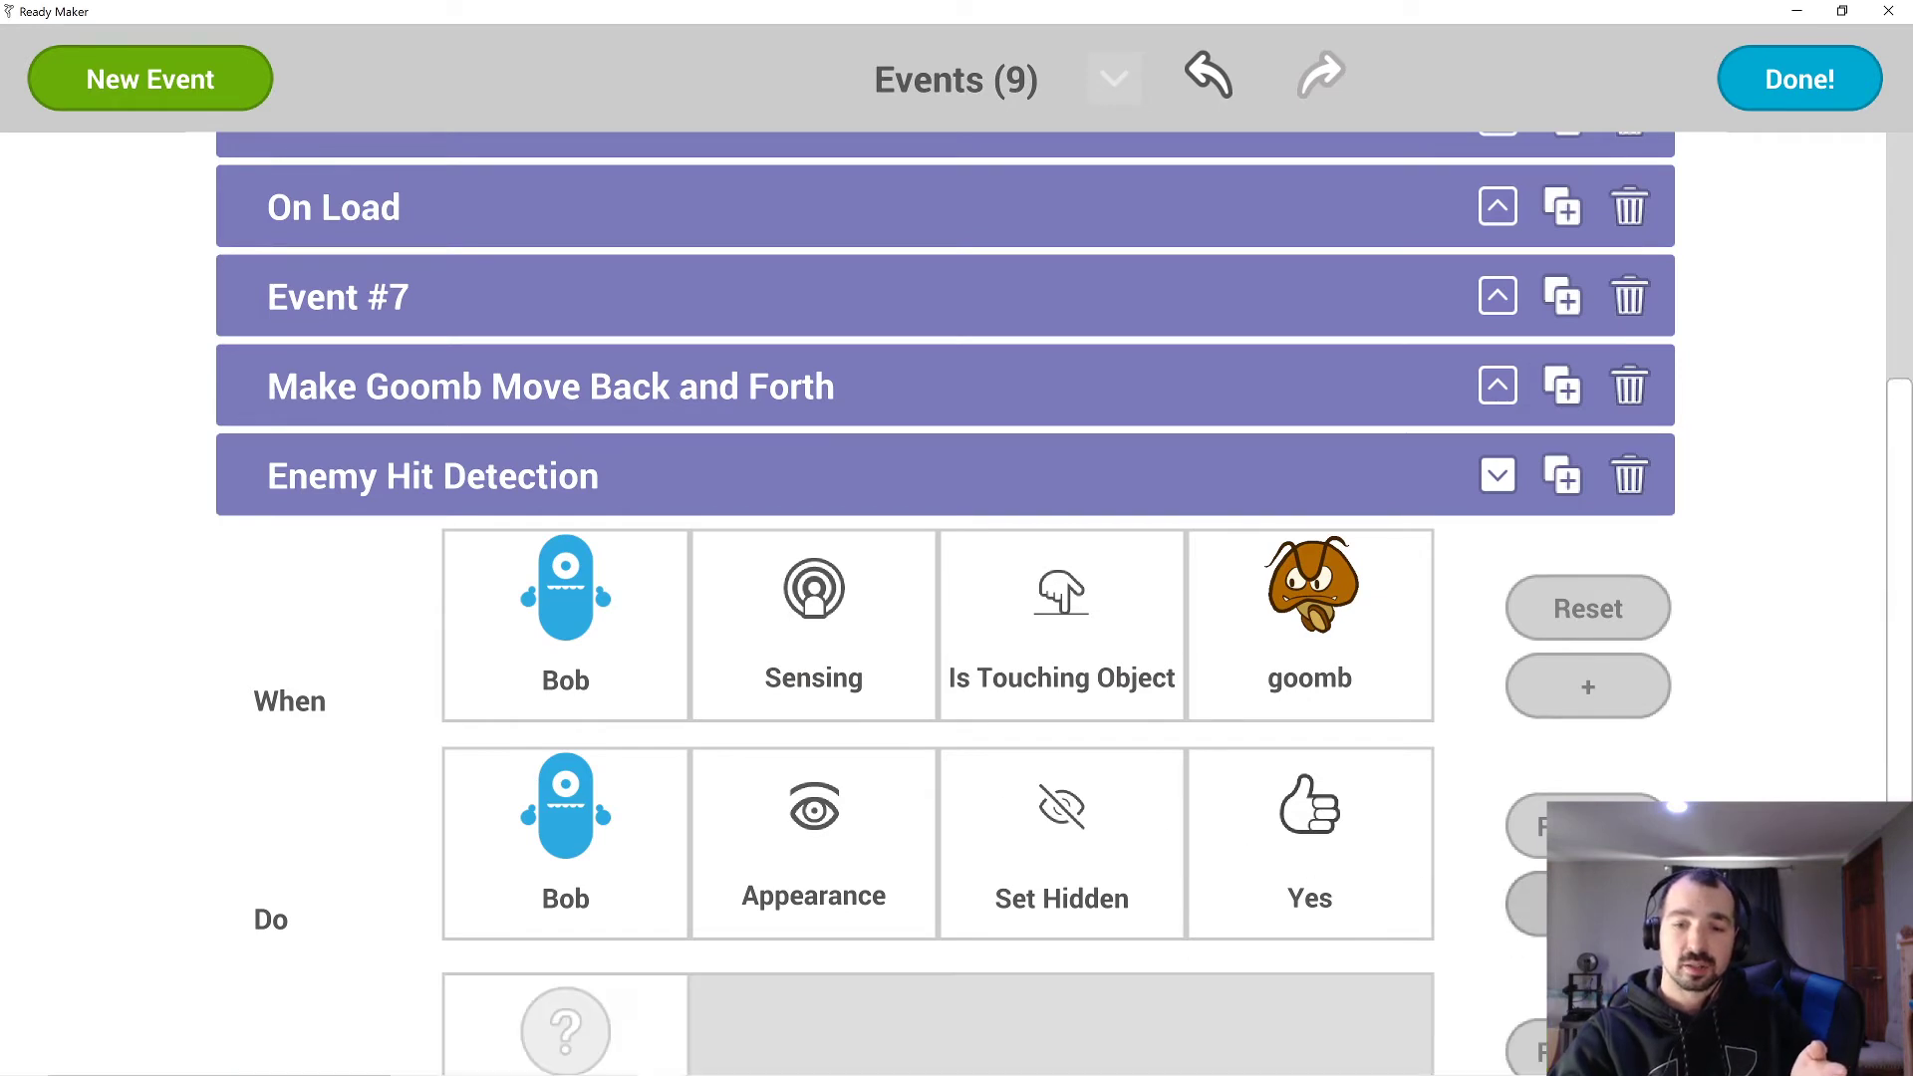
scroll(778, 1033, down, 3)
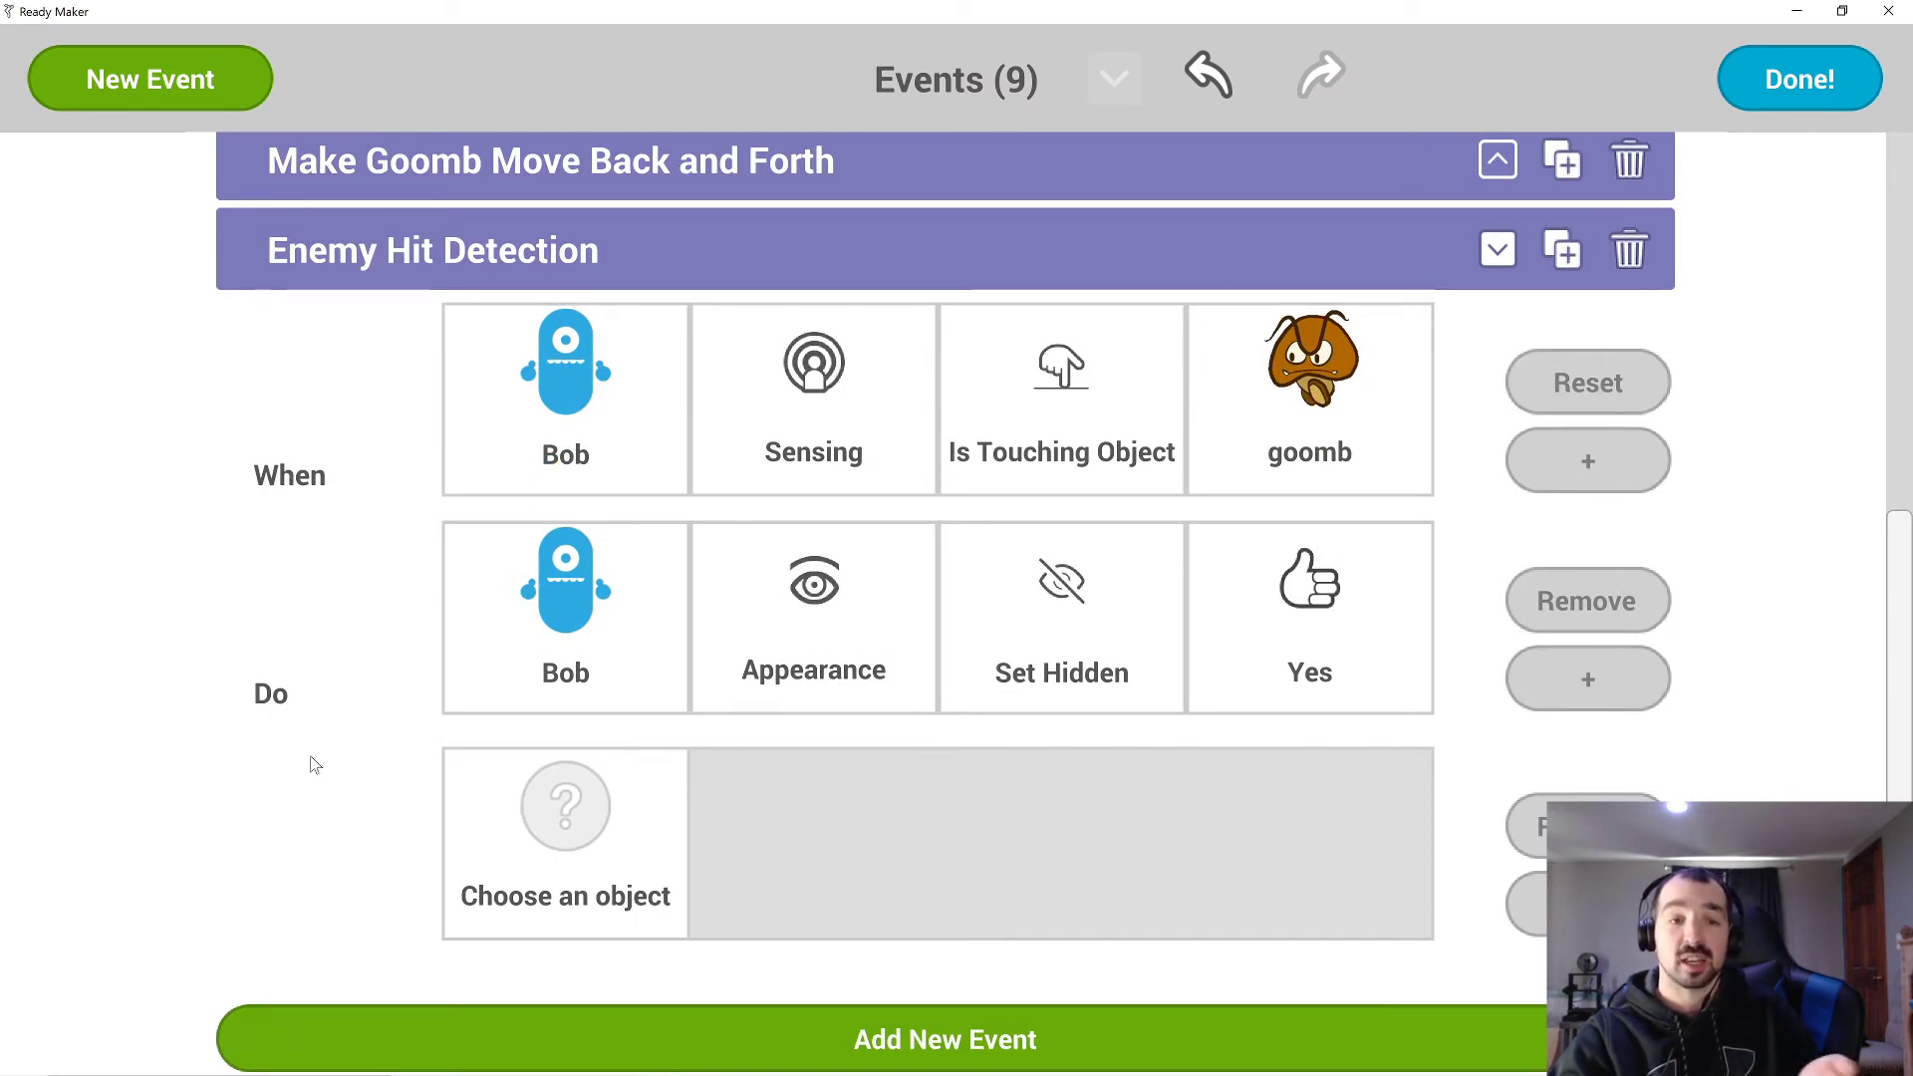
Set the new Enemy Hit Detection action to System, System, Restart Scene and close the events editor.
click(547, 843)
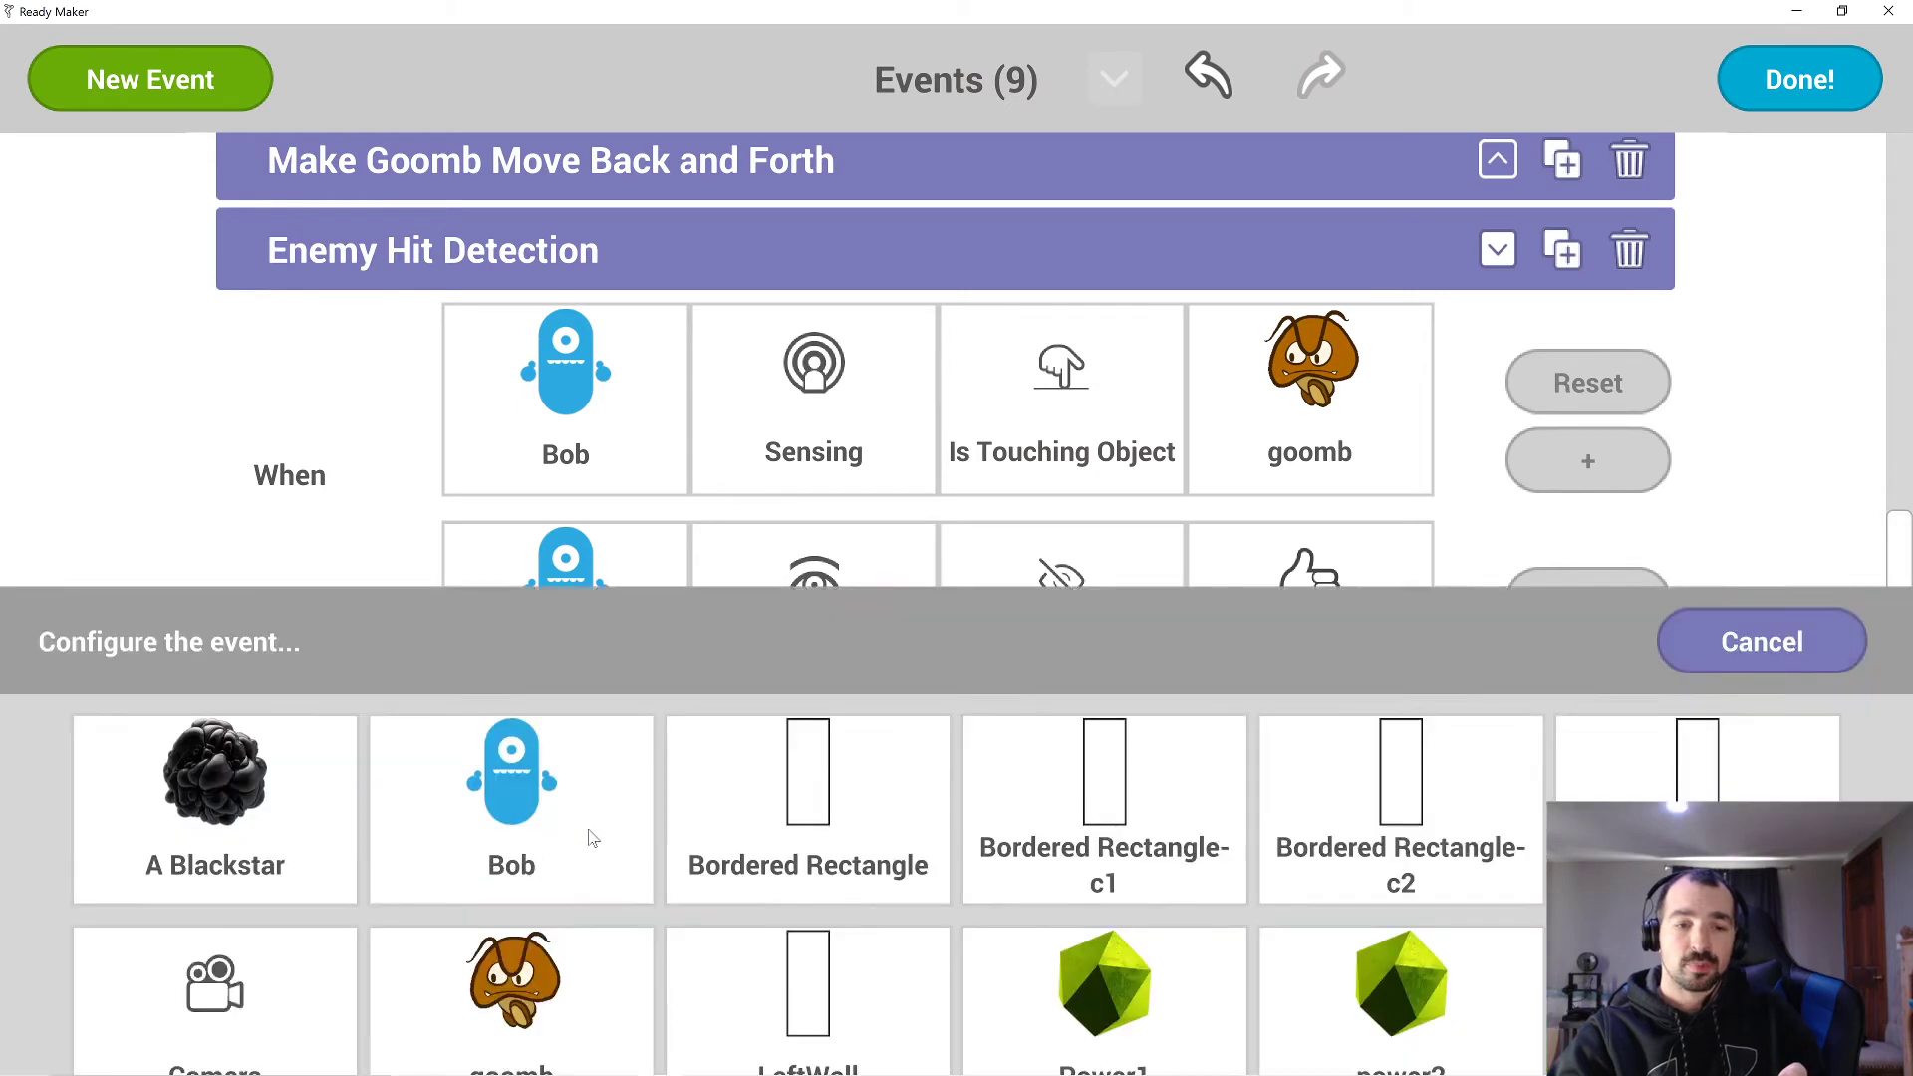
scroll(1872, 764, down, 2)
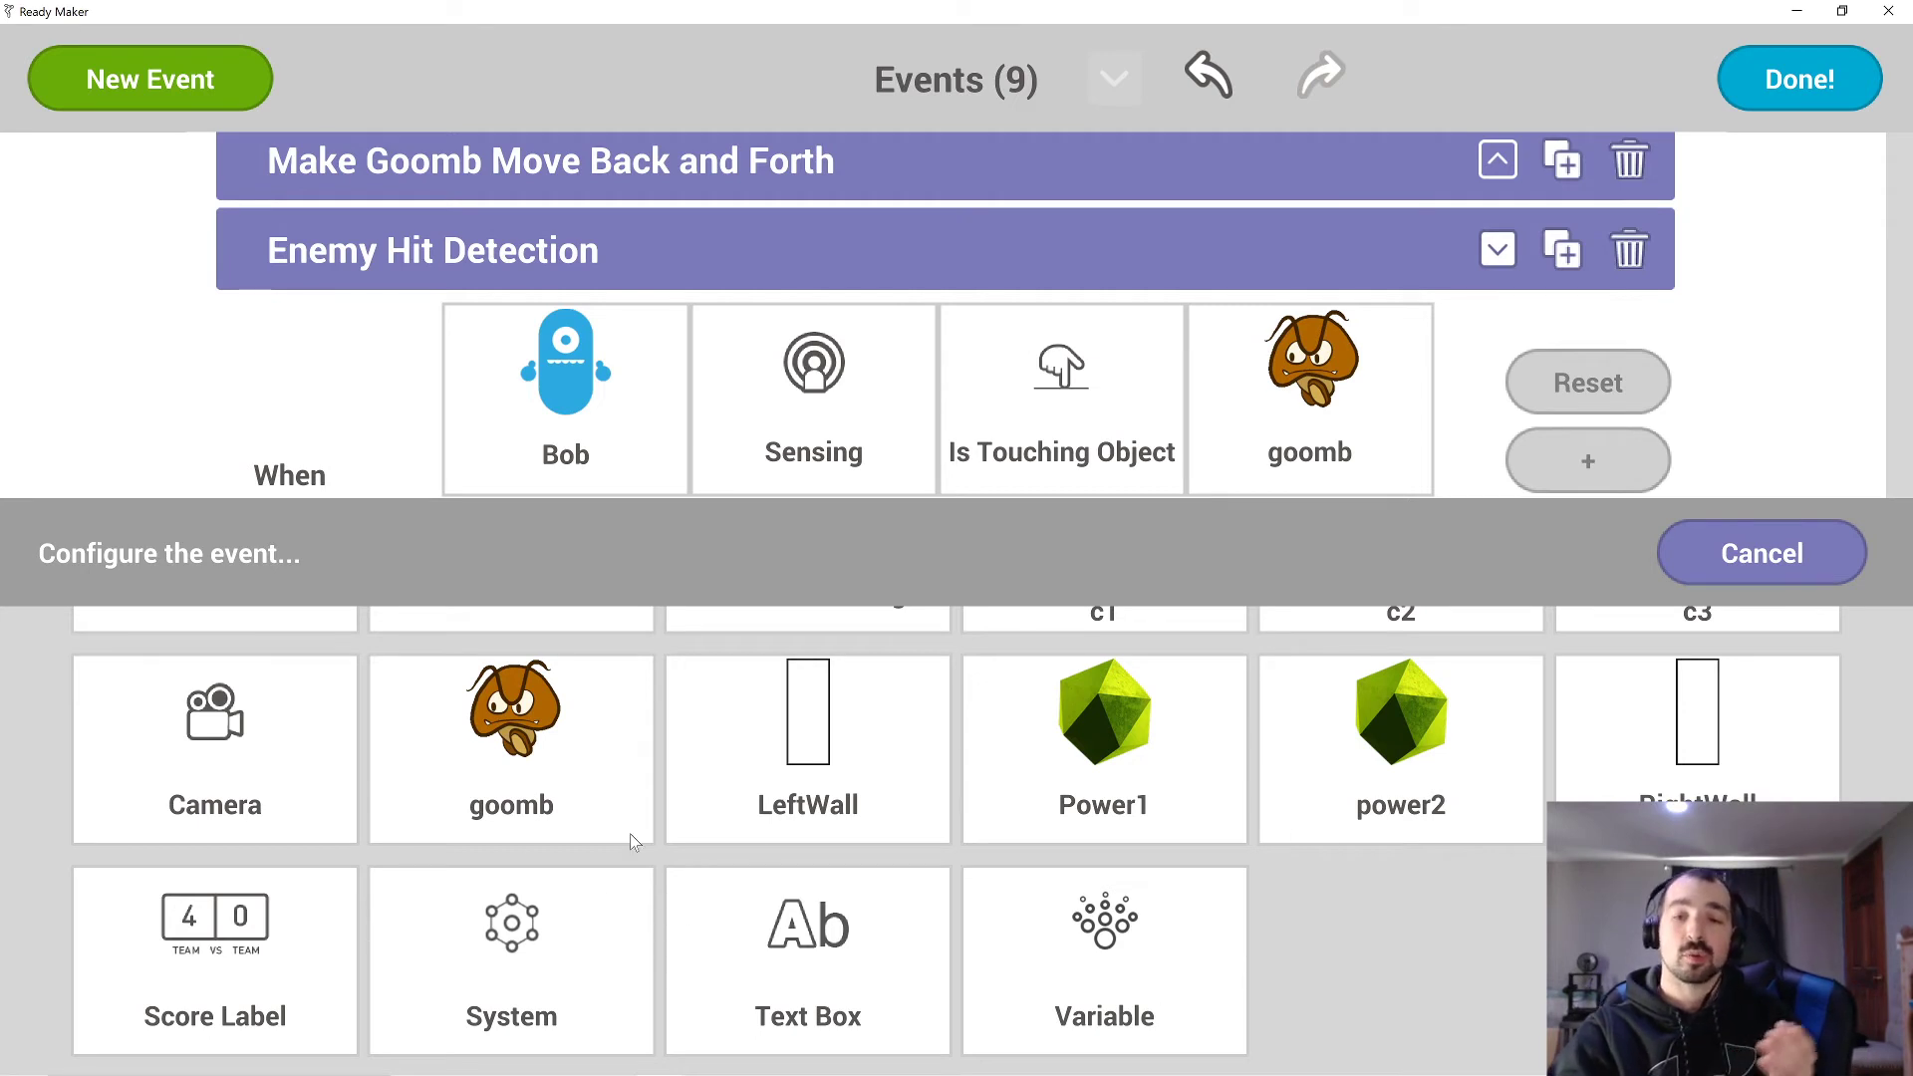
click(535, 984)
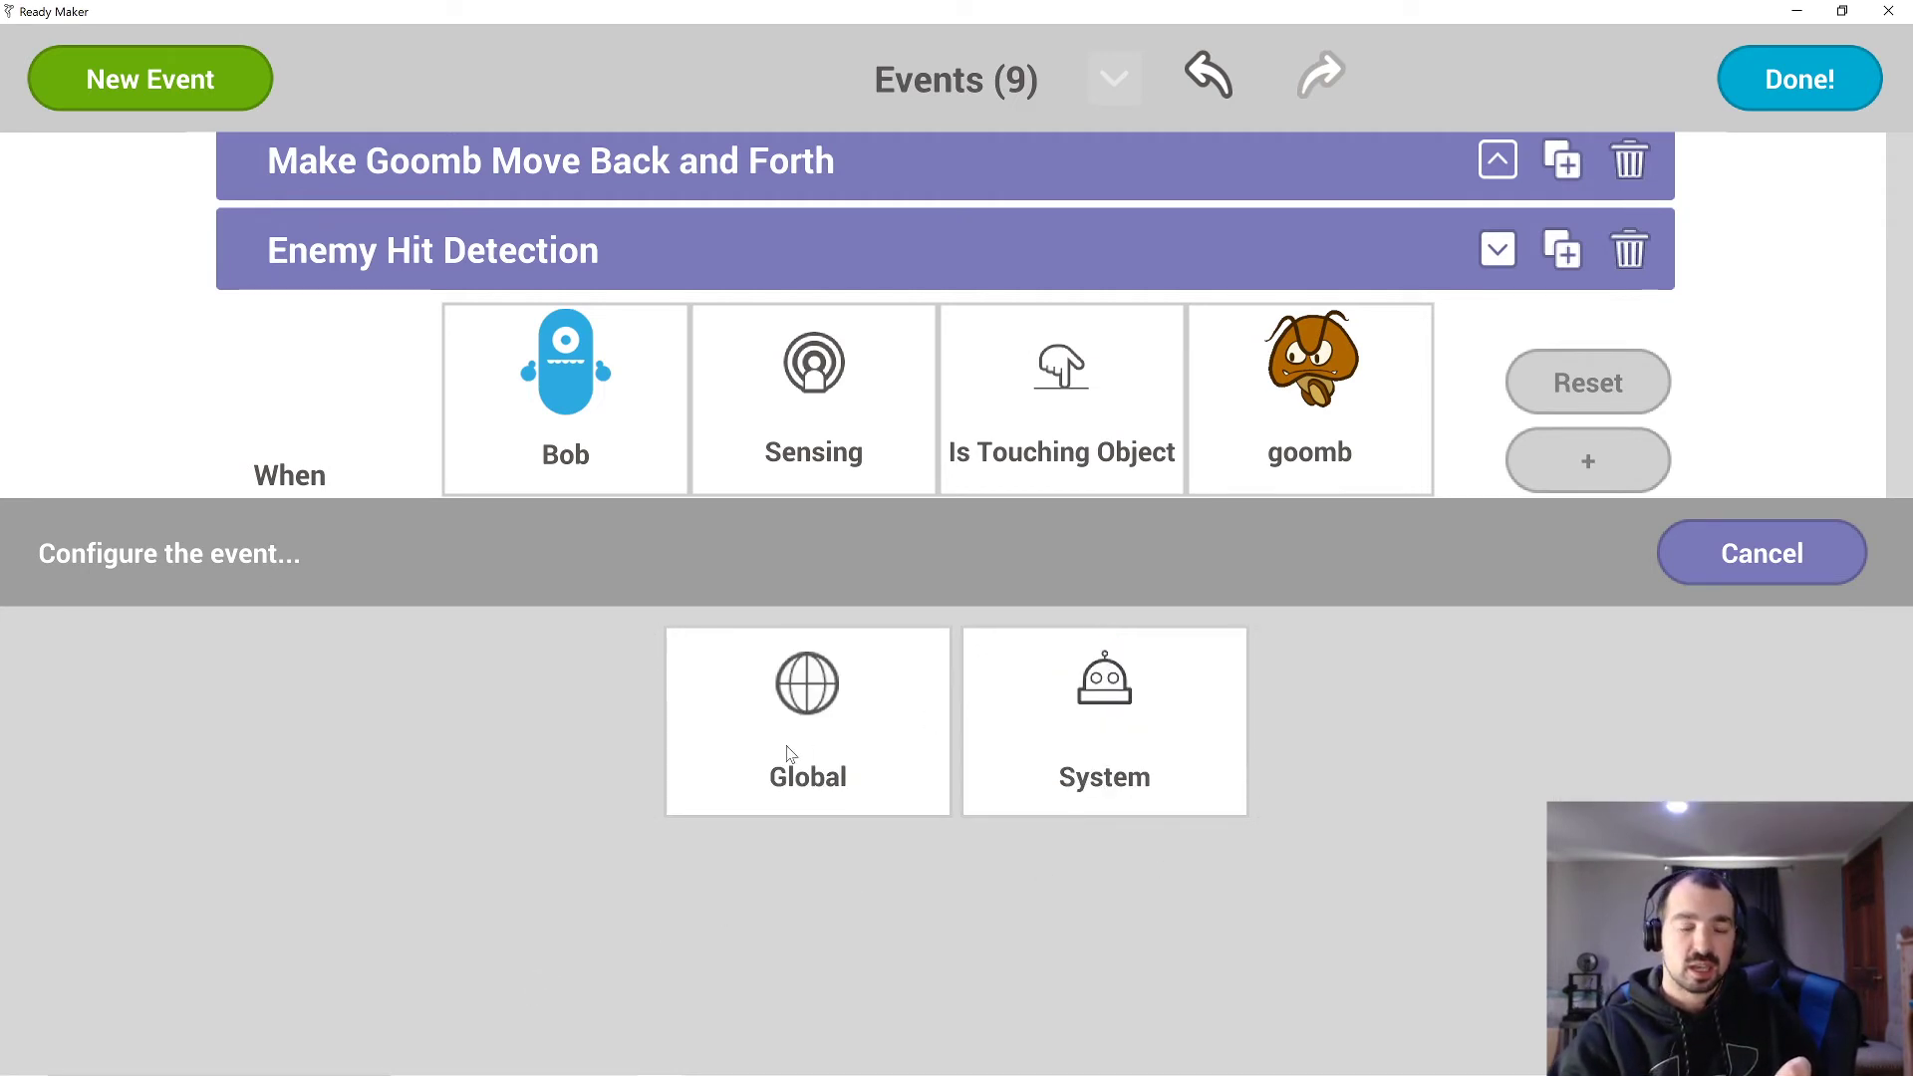
click(837, 734)
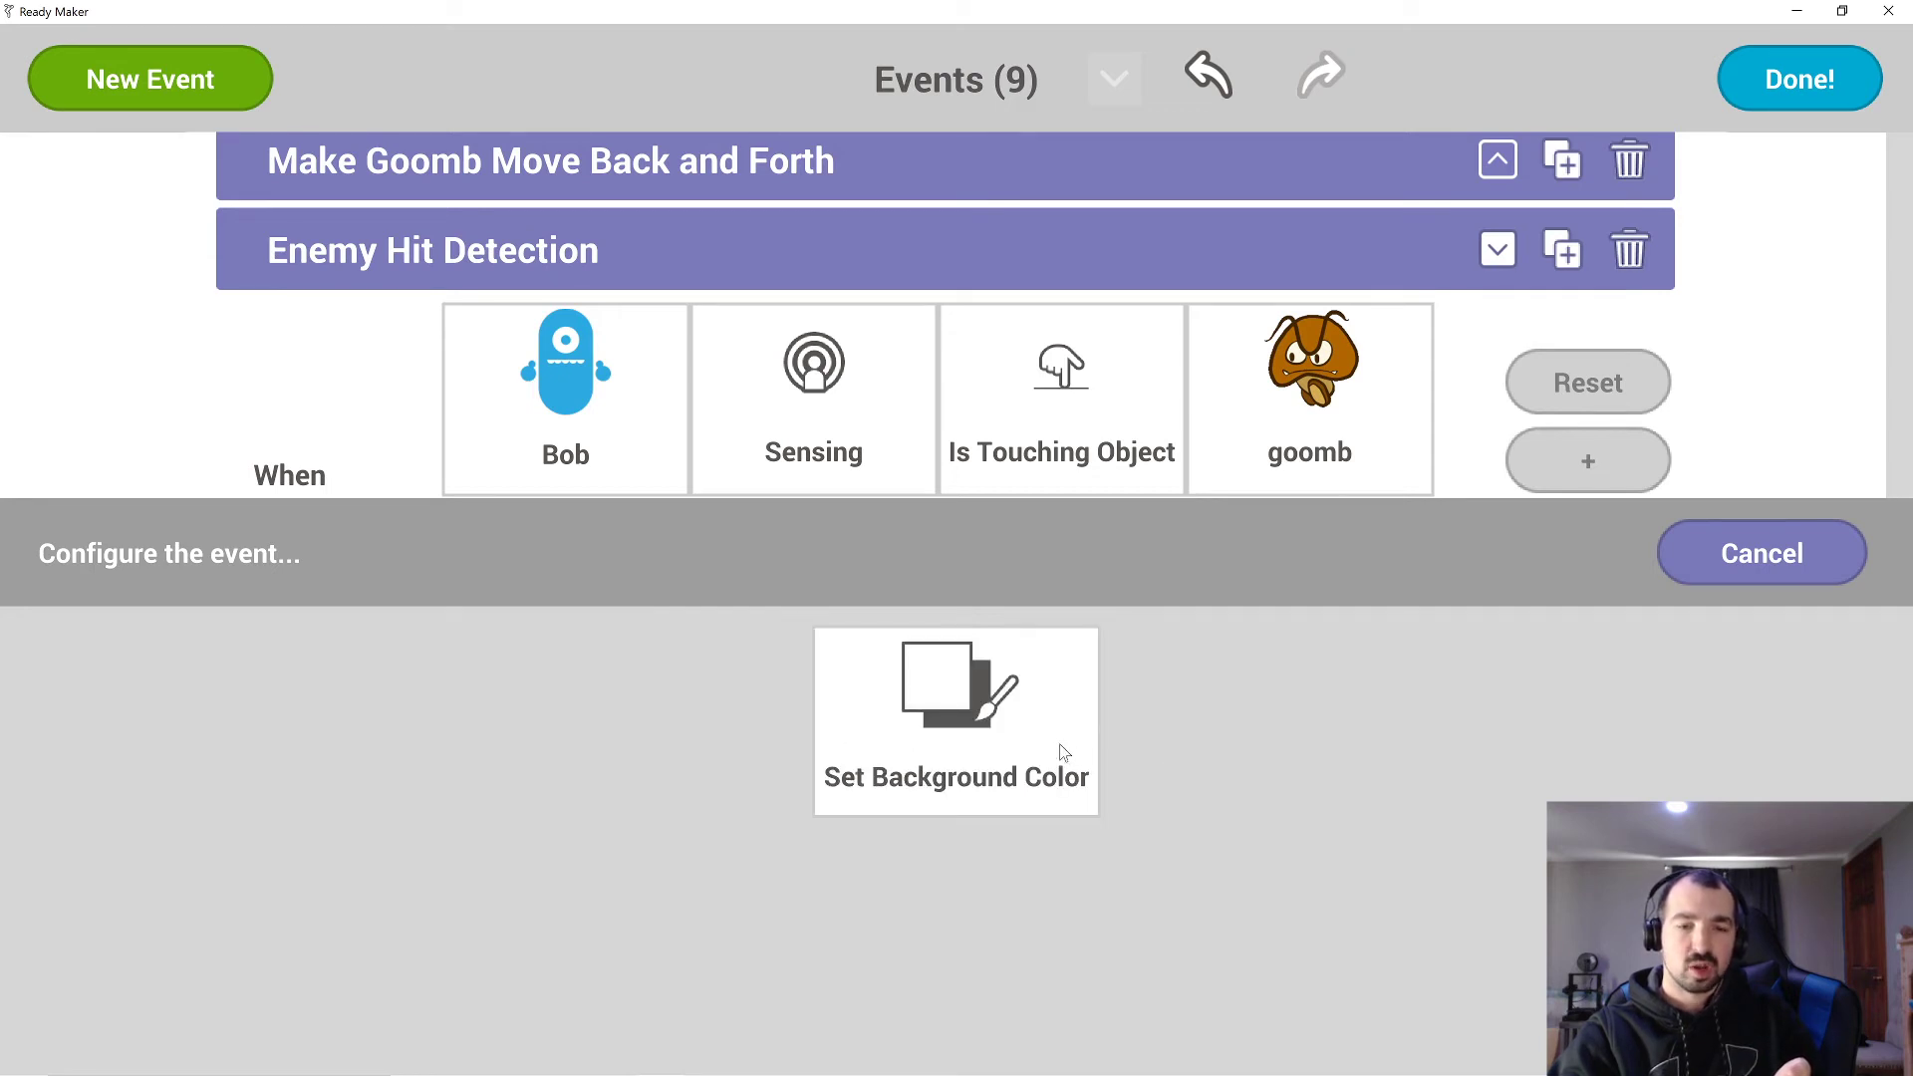
click(1761, 577)
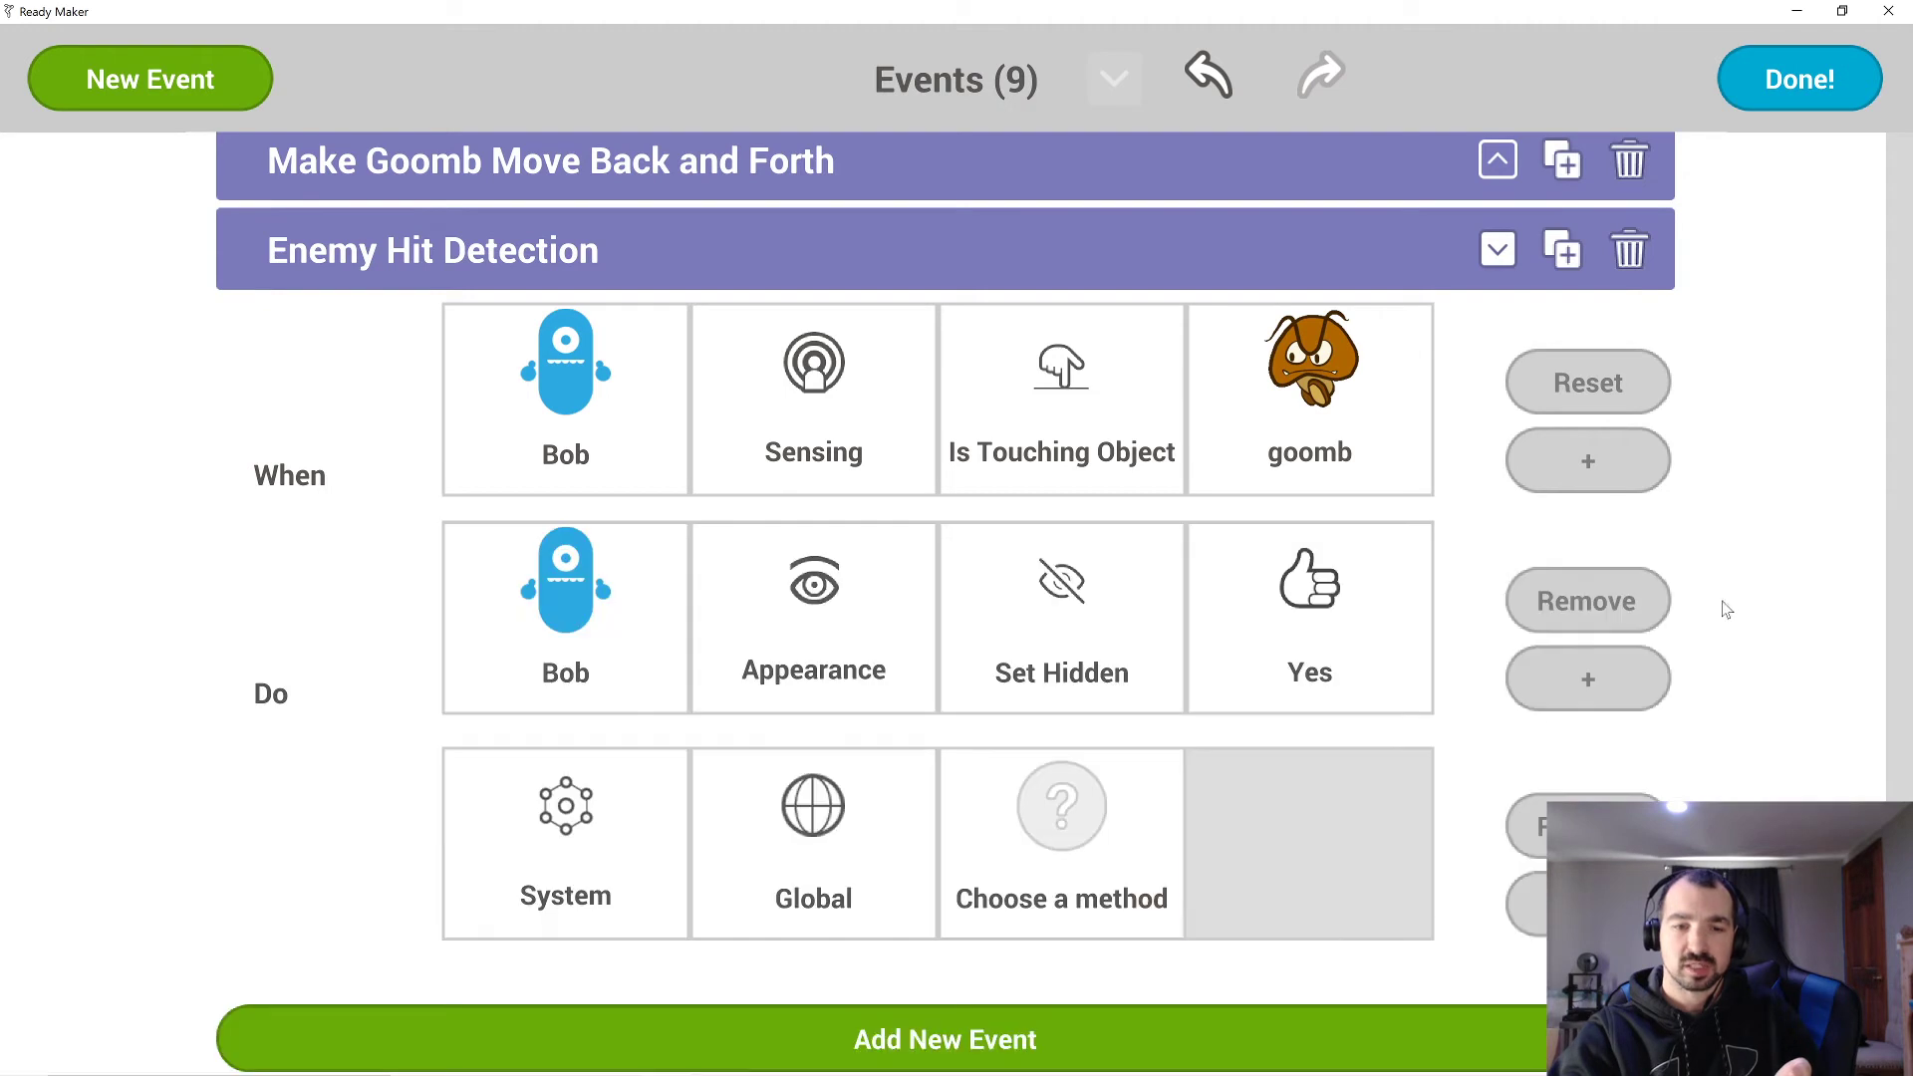
click(819, 847)
click(1146, 752)
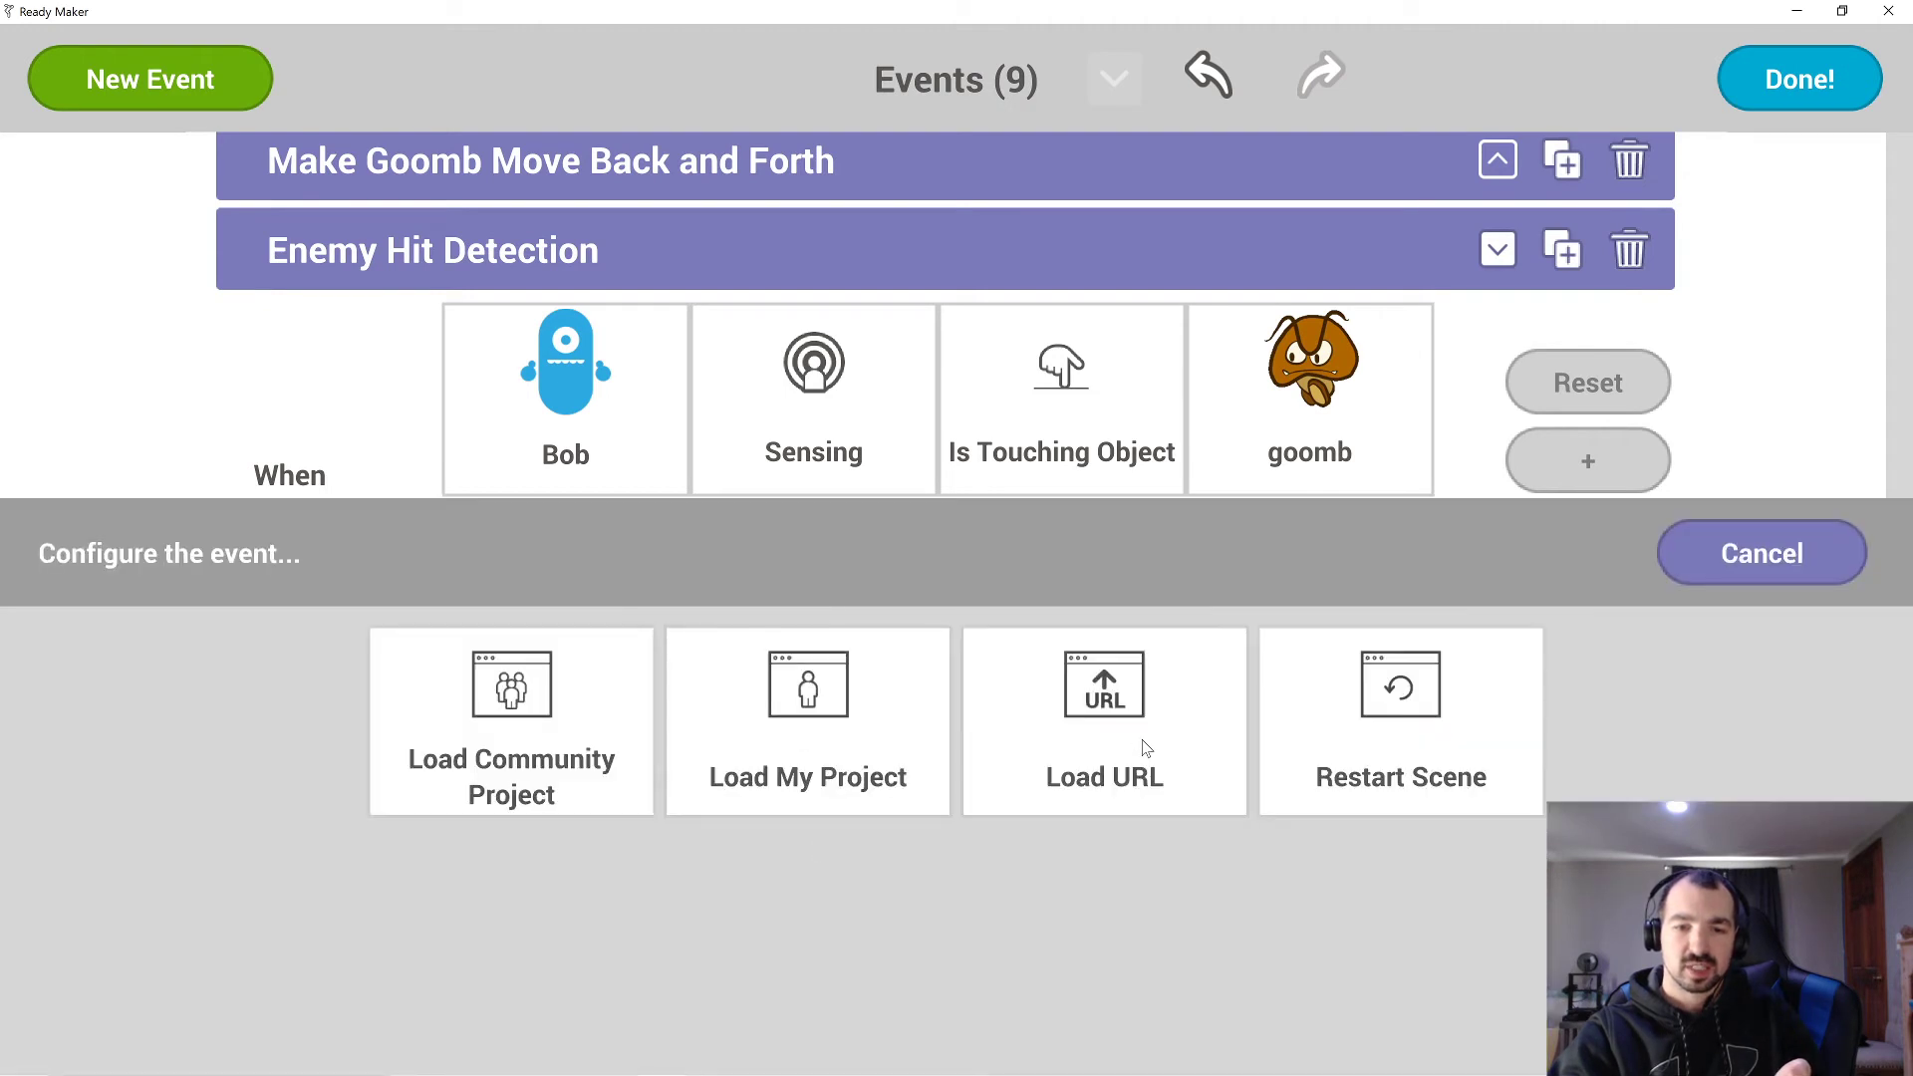
click(1458, 752)
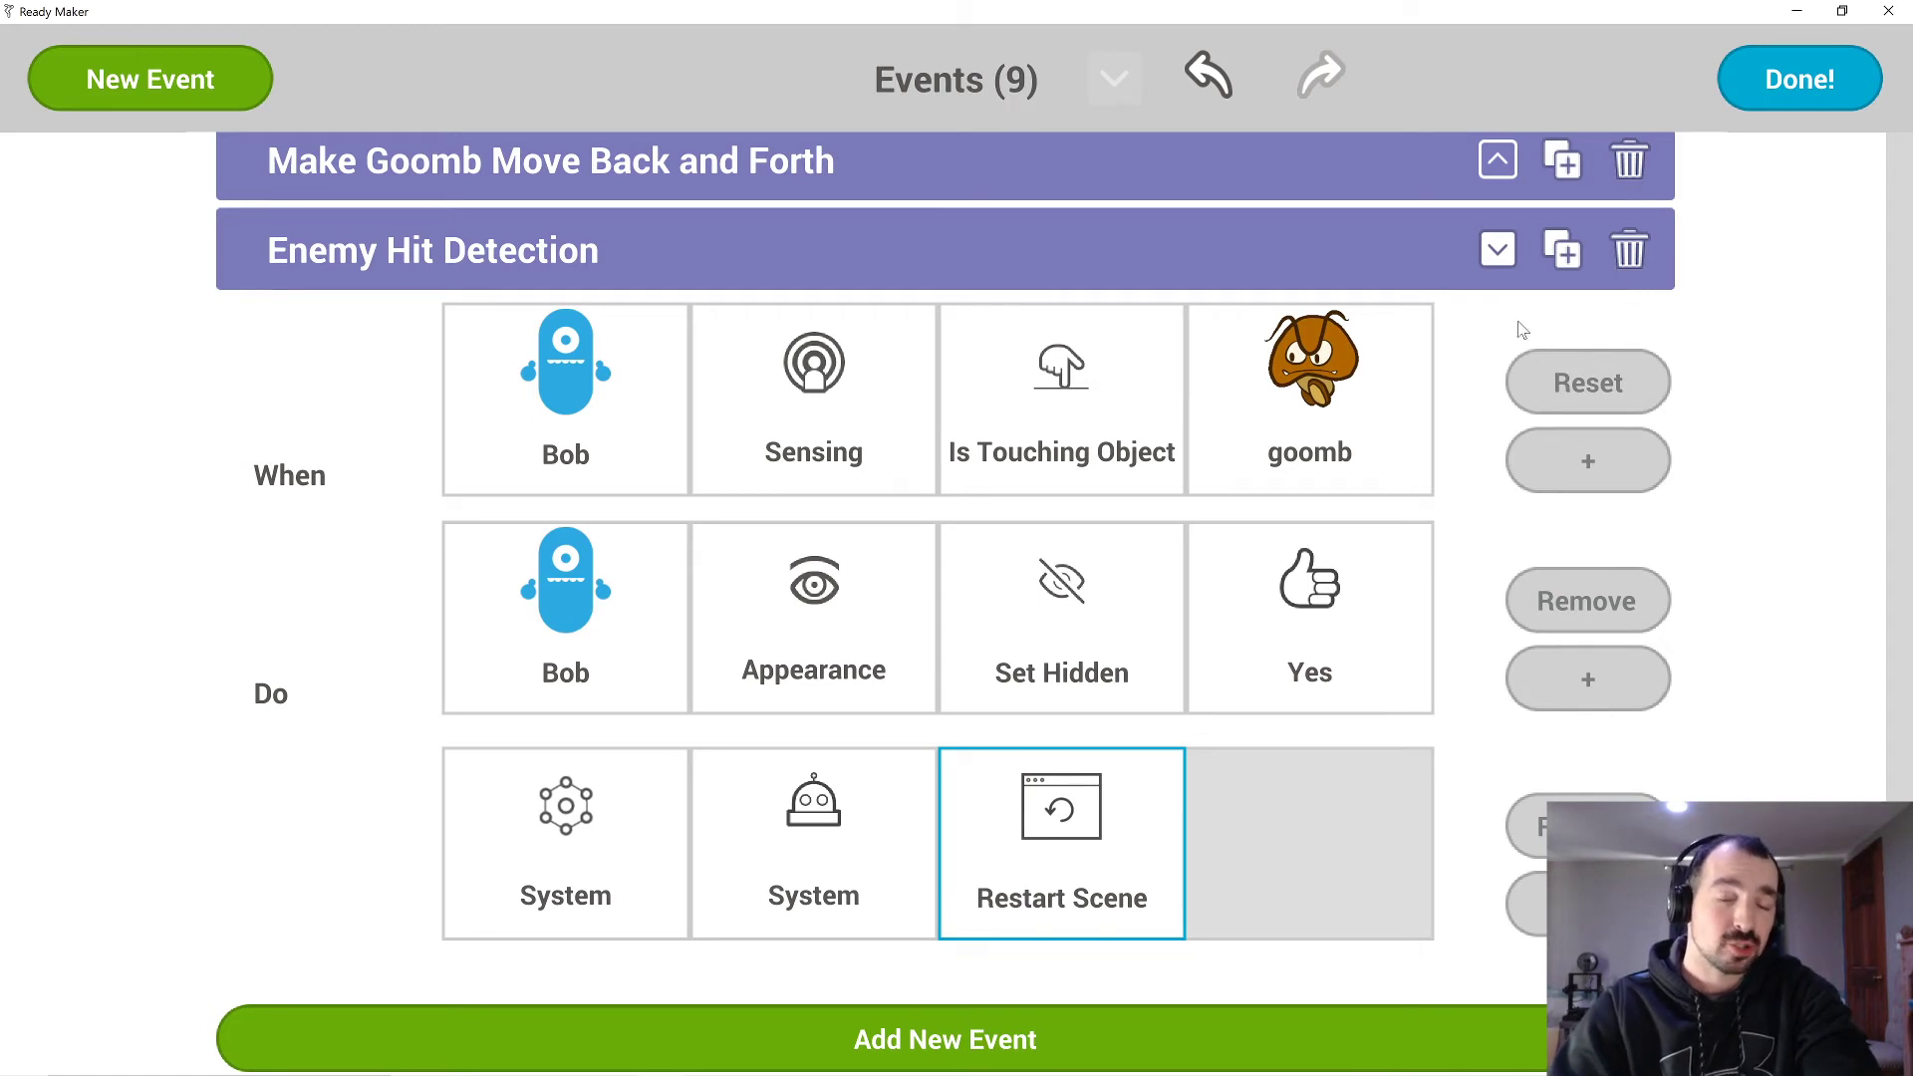
click(1813, 82)
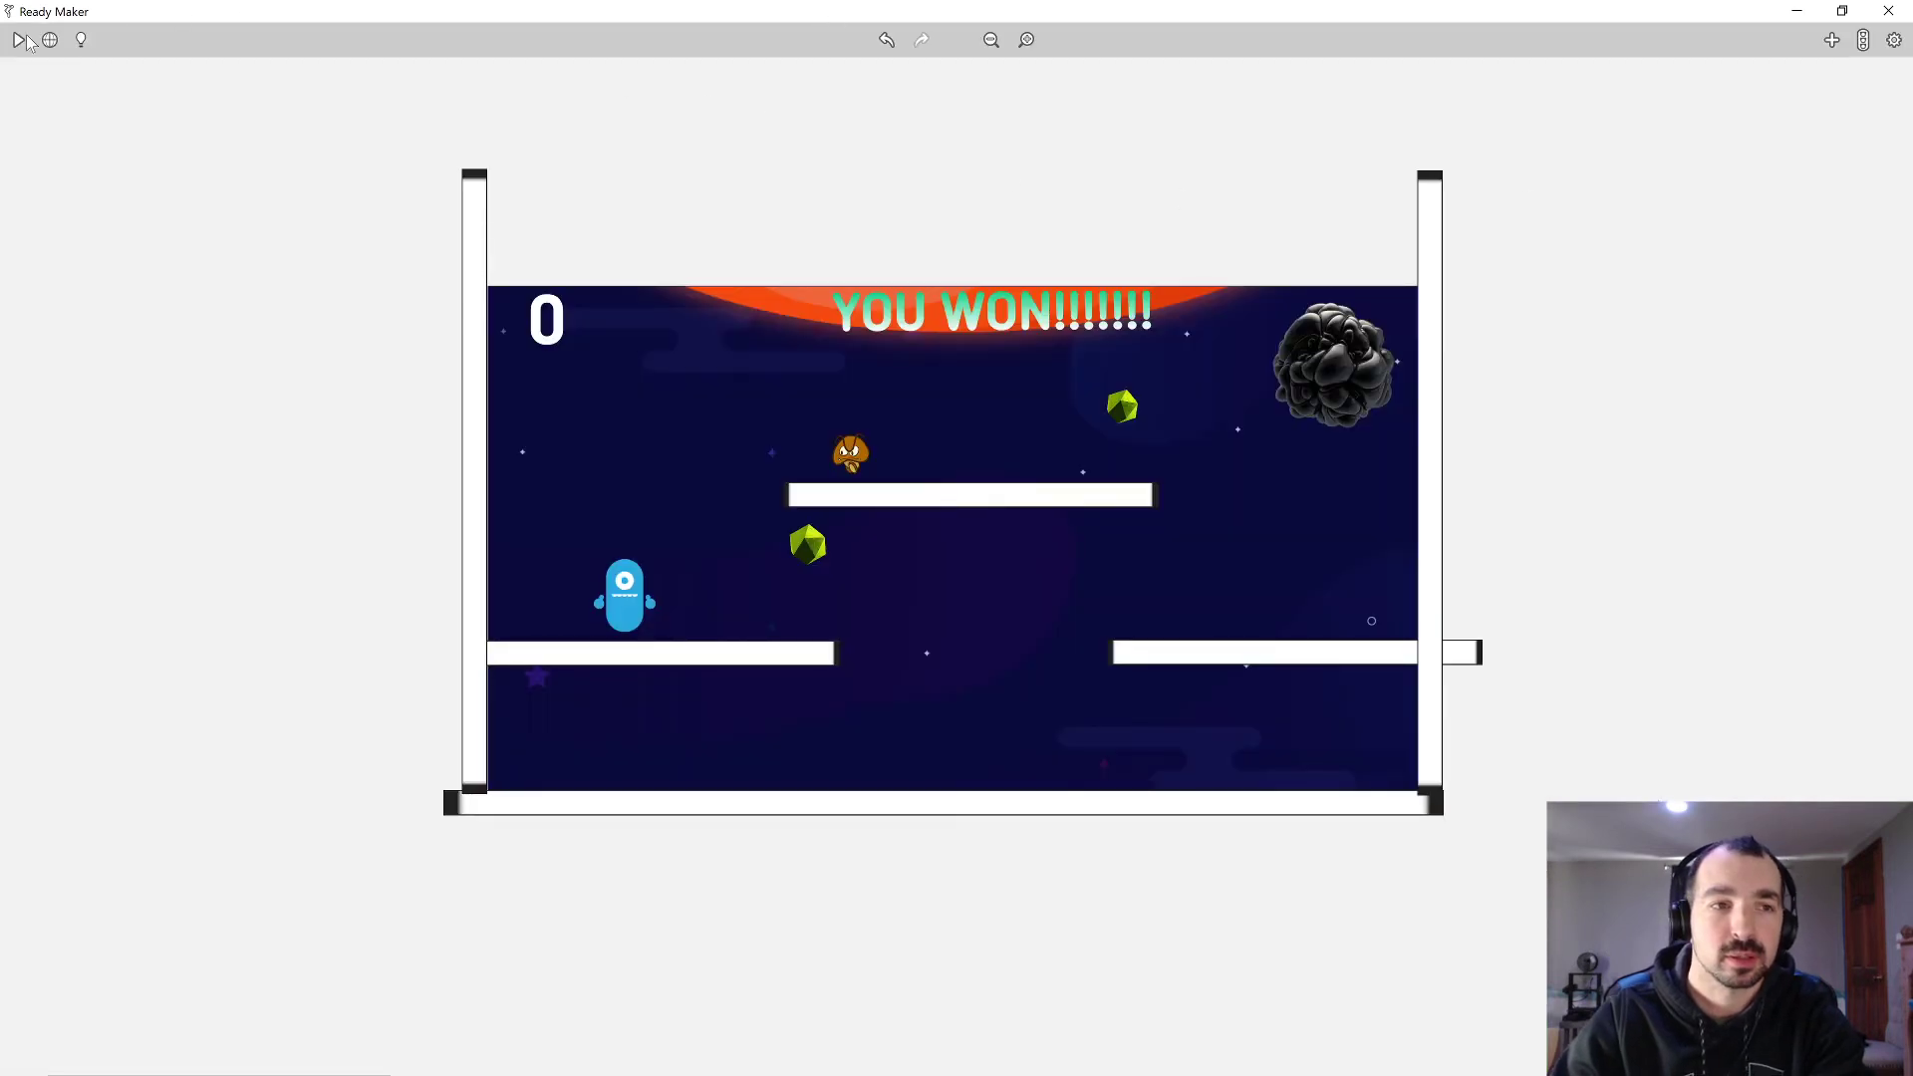
Playtest the game, steering Bob onto the middle platform and into the goomb repeatedly to check the scene restart.
click(20, 39)
key(Left)
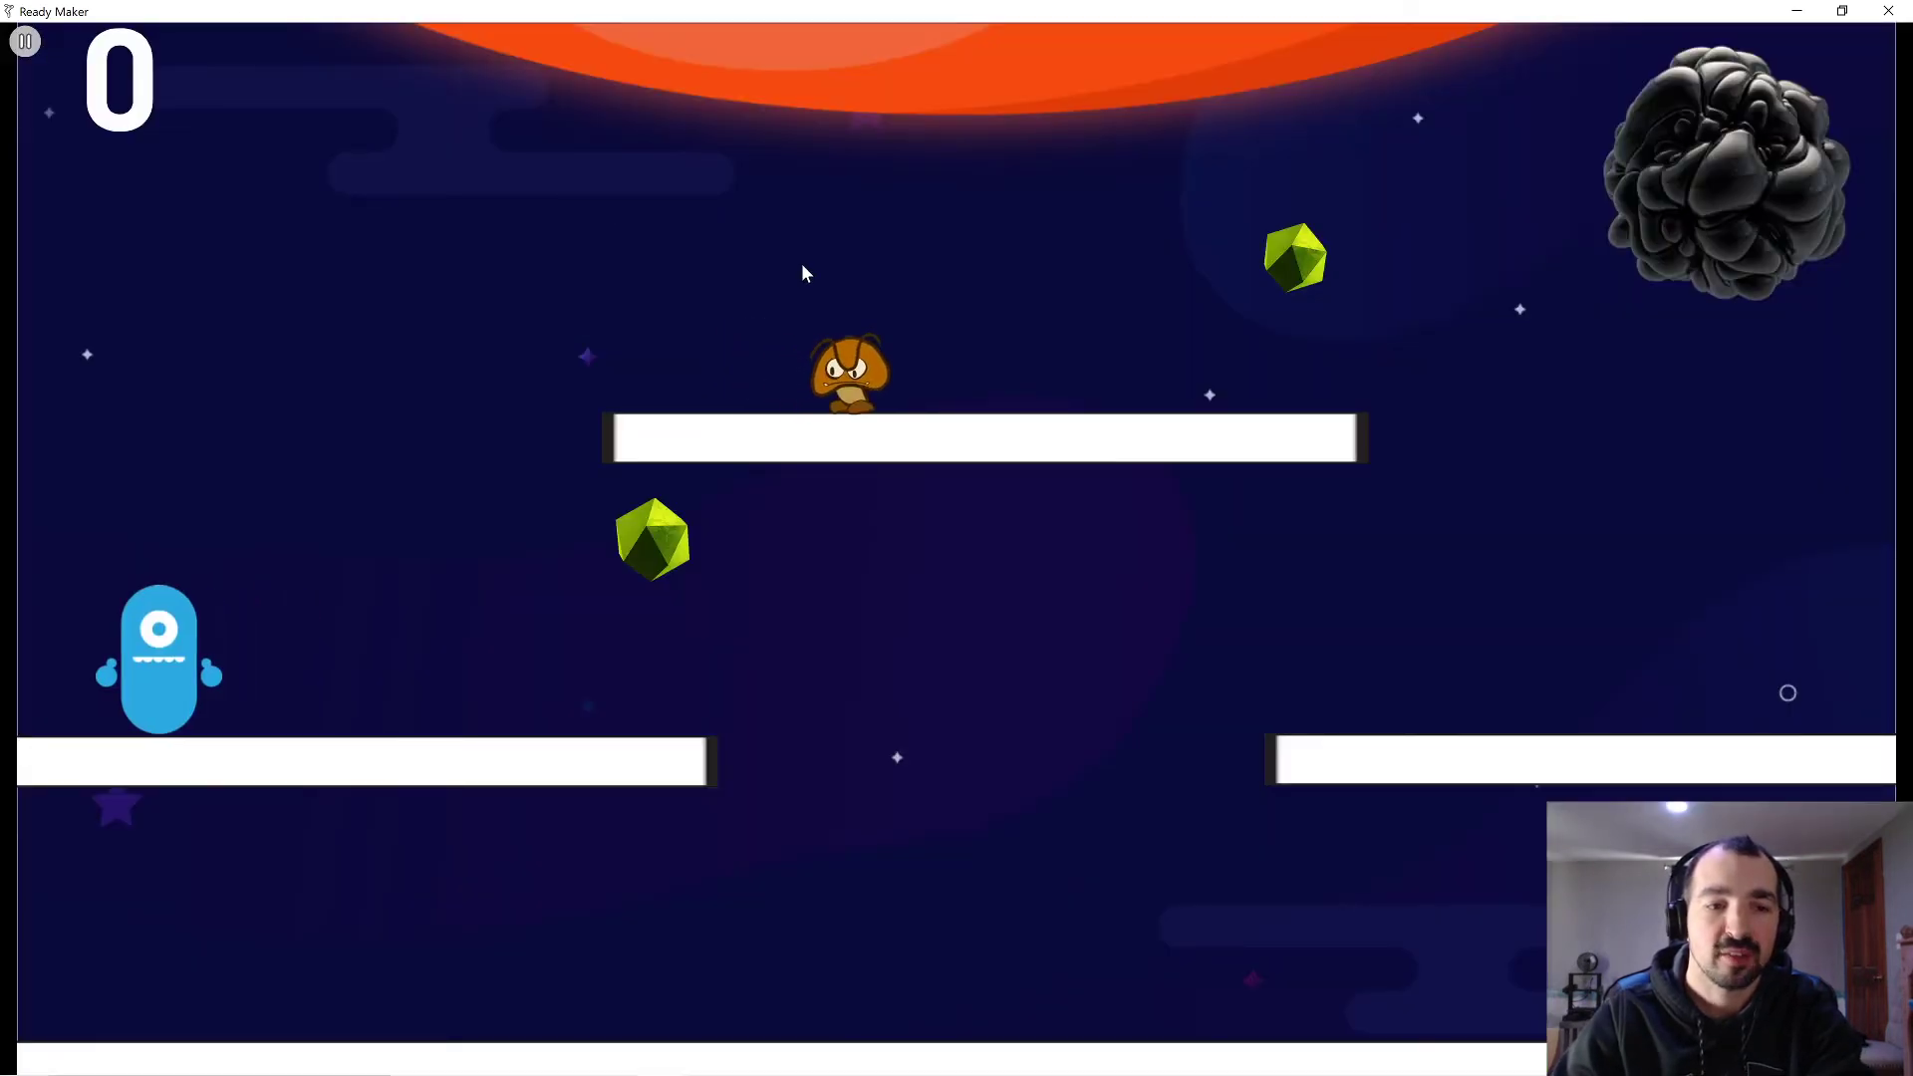
key(Right)
key(Left)
key(Up)
key(Right)
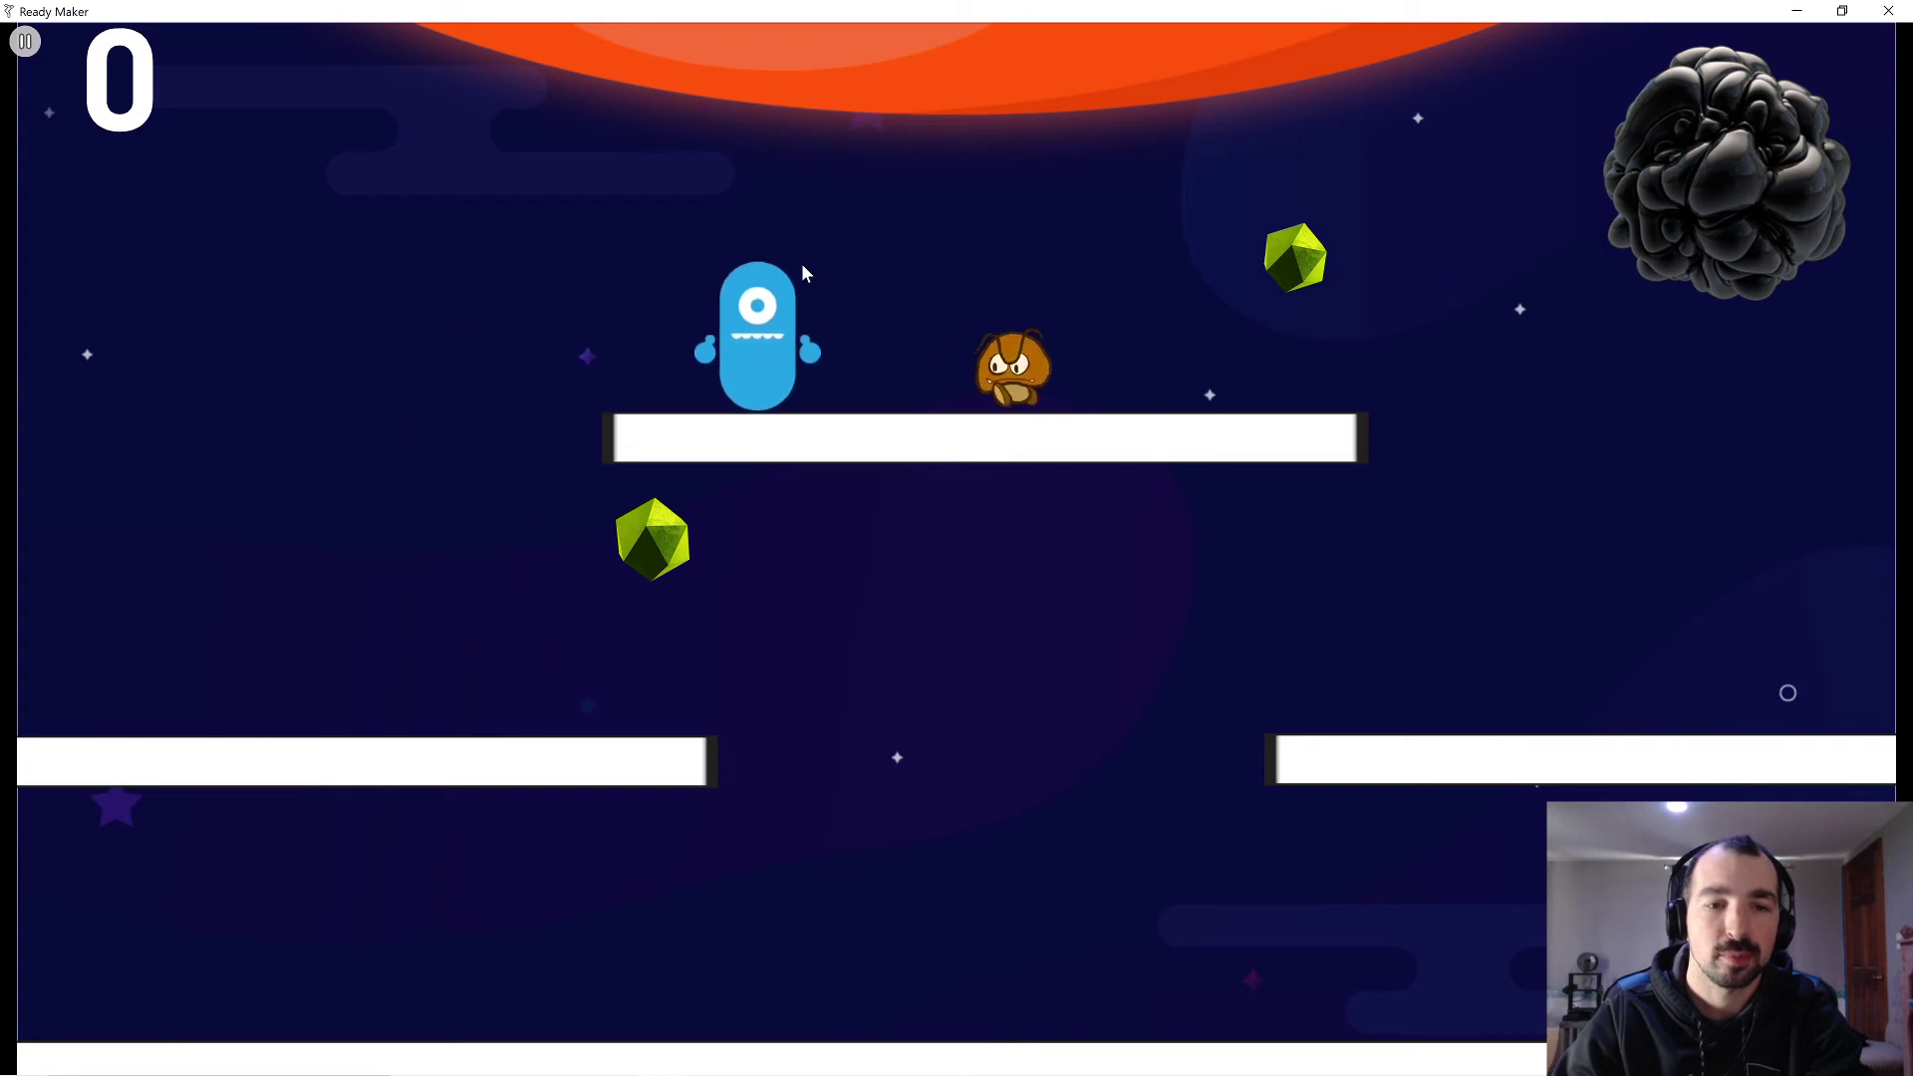
key(Right)
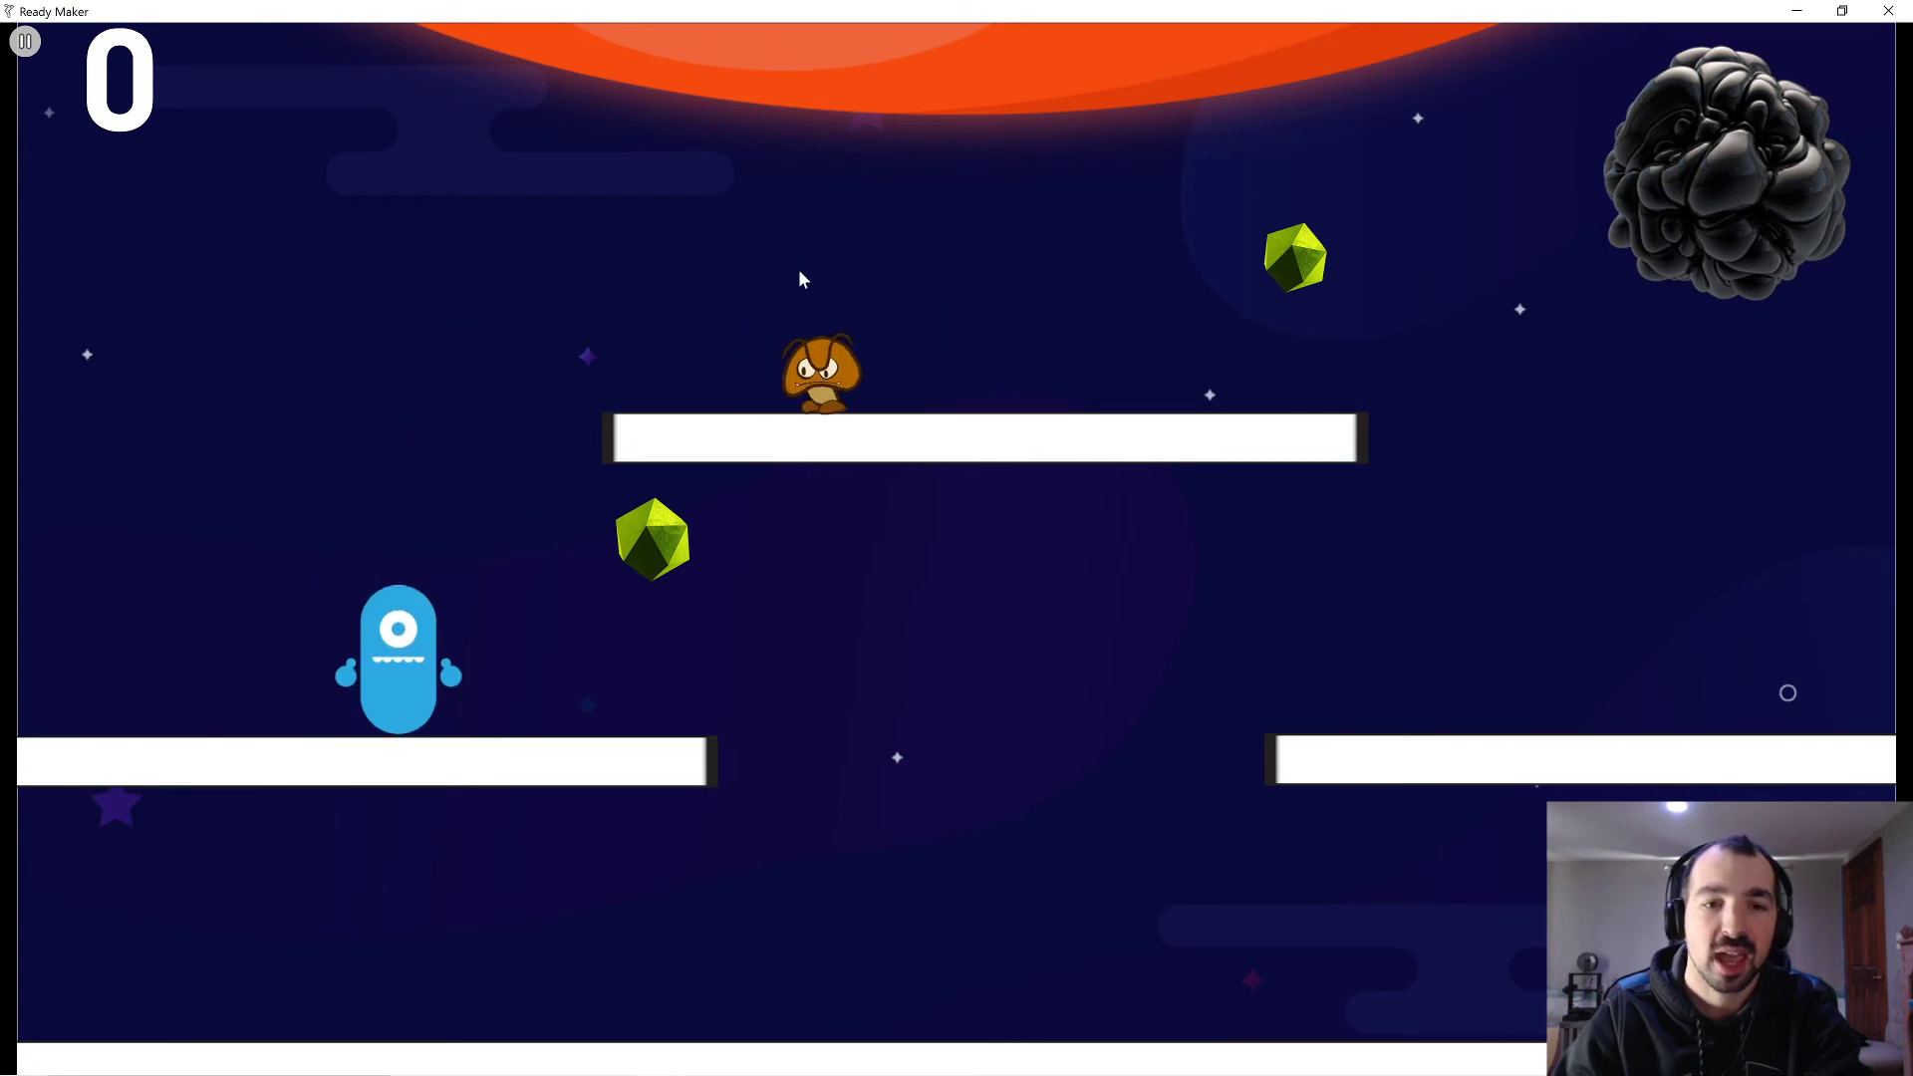
key(Left)
key(Up)
key(Right)
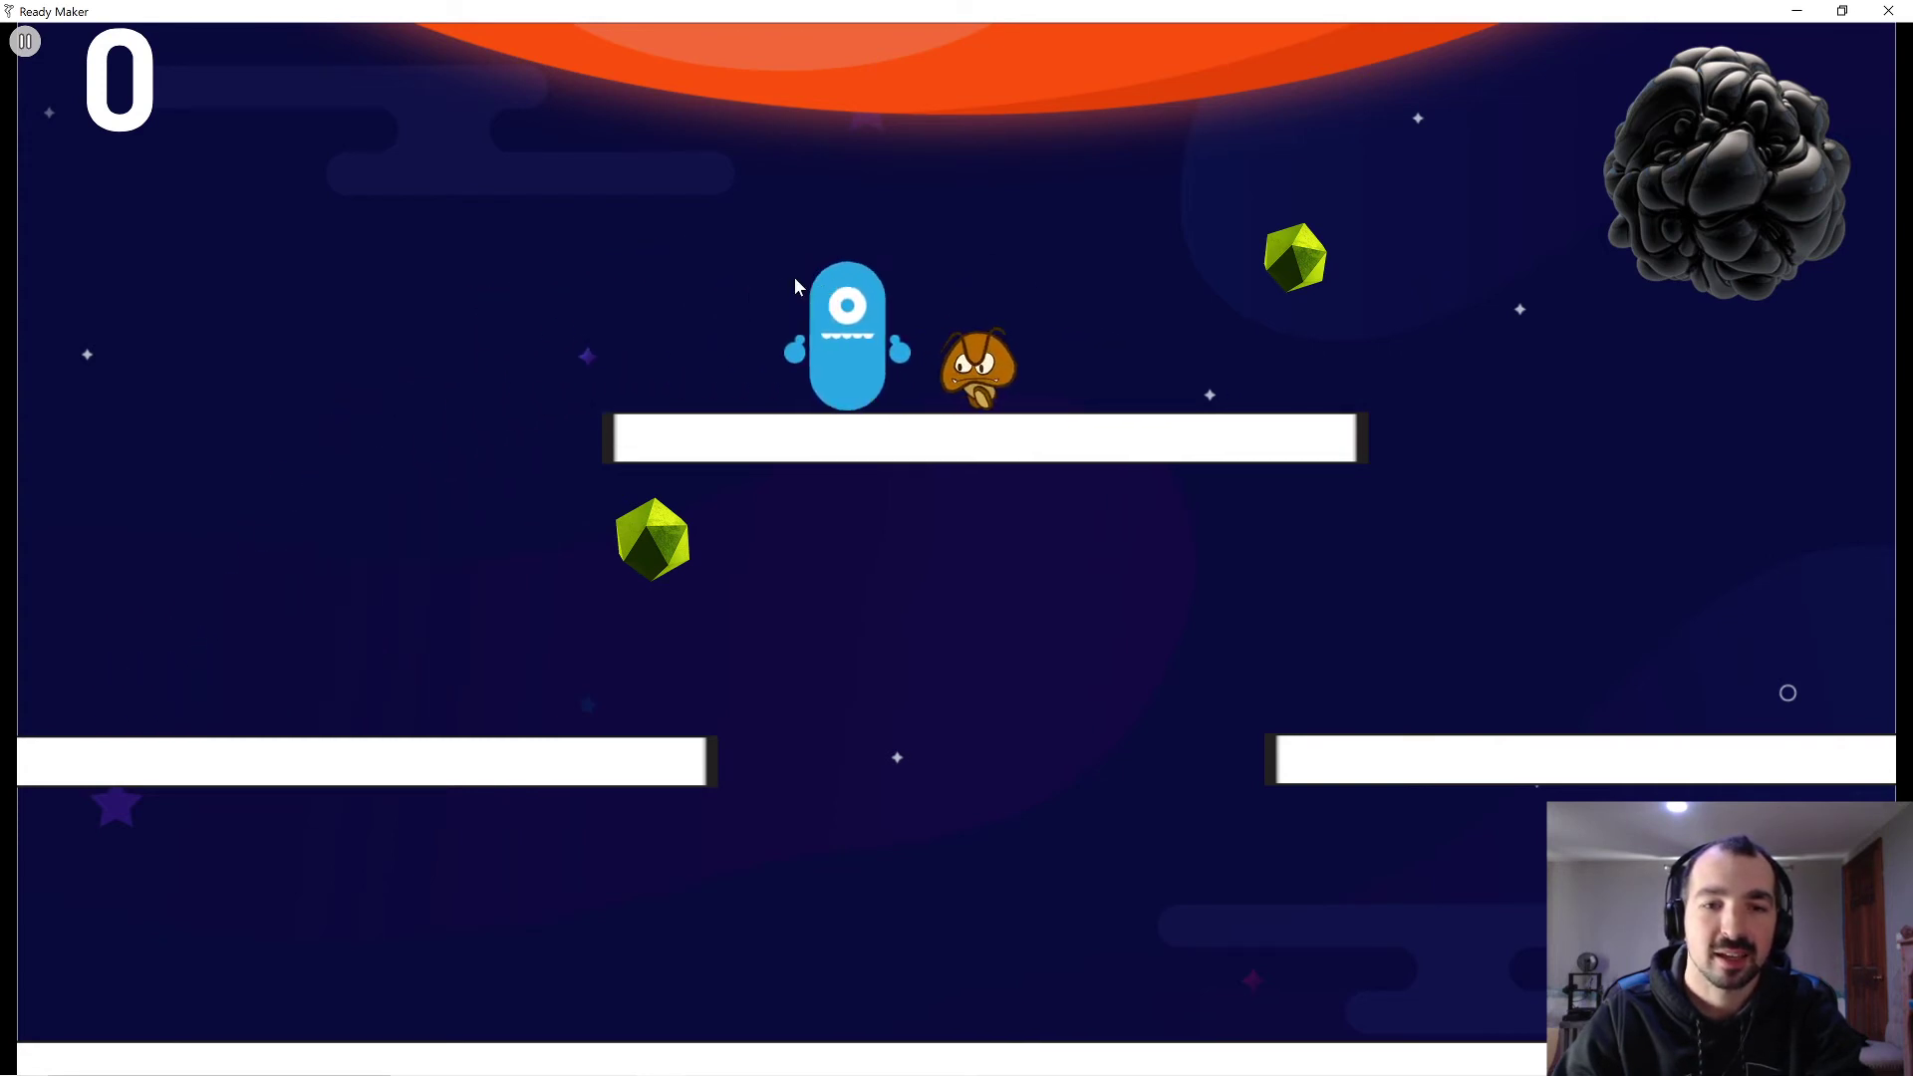
key(Left)
key(Right)
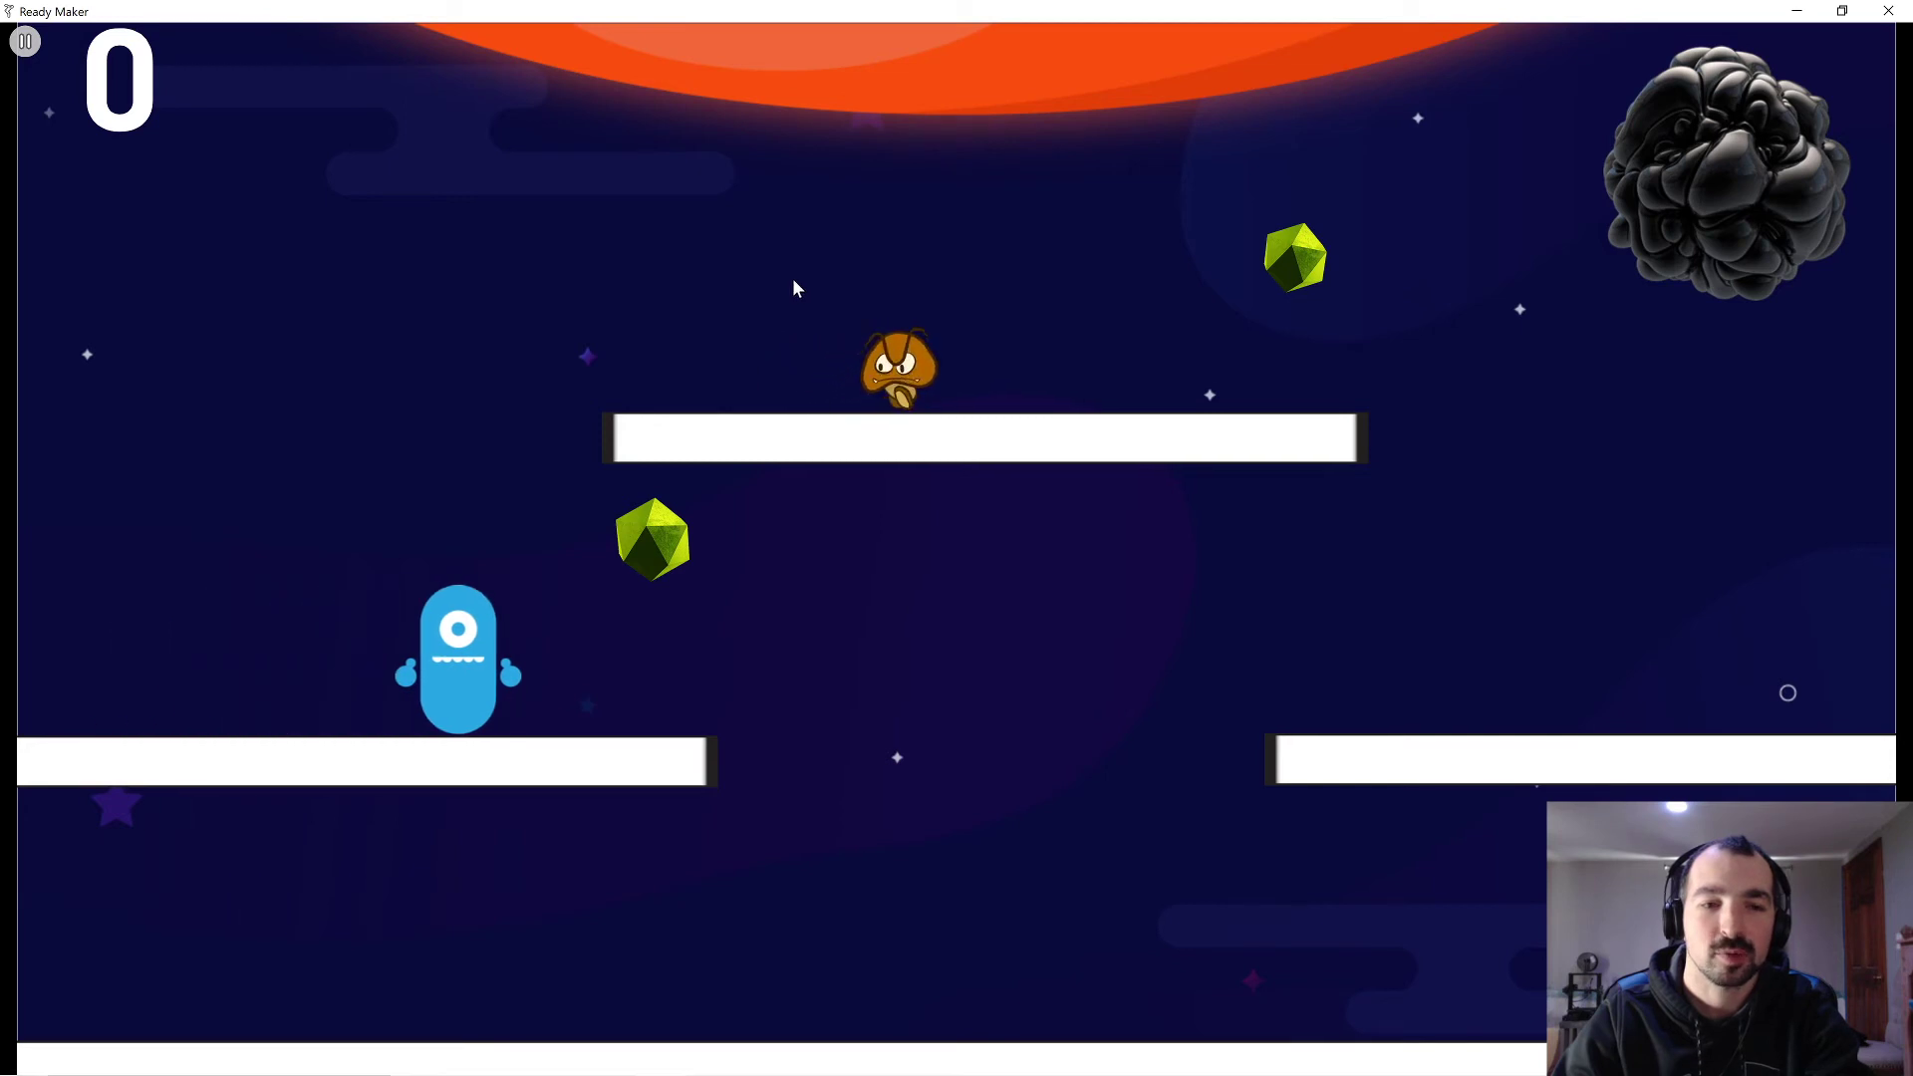
Continue the playtest by steering Bob past the goomb and into the green power objects, and stop the playtest.
key(Left)
key(Right)
key(Left)
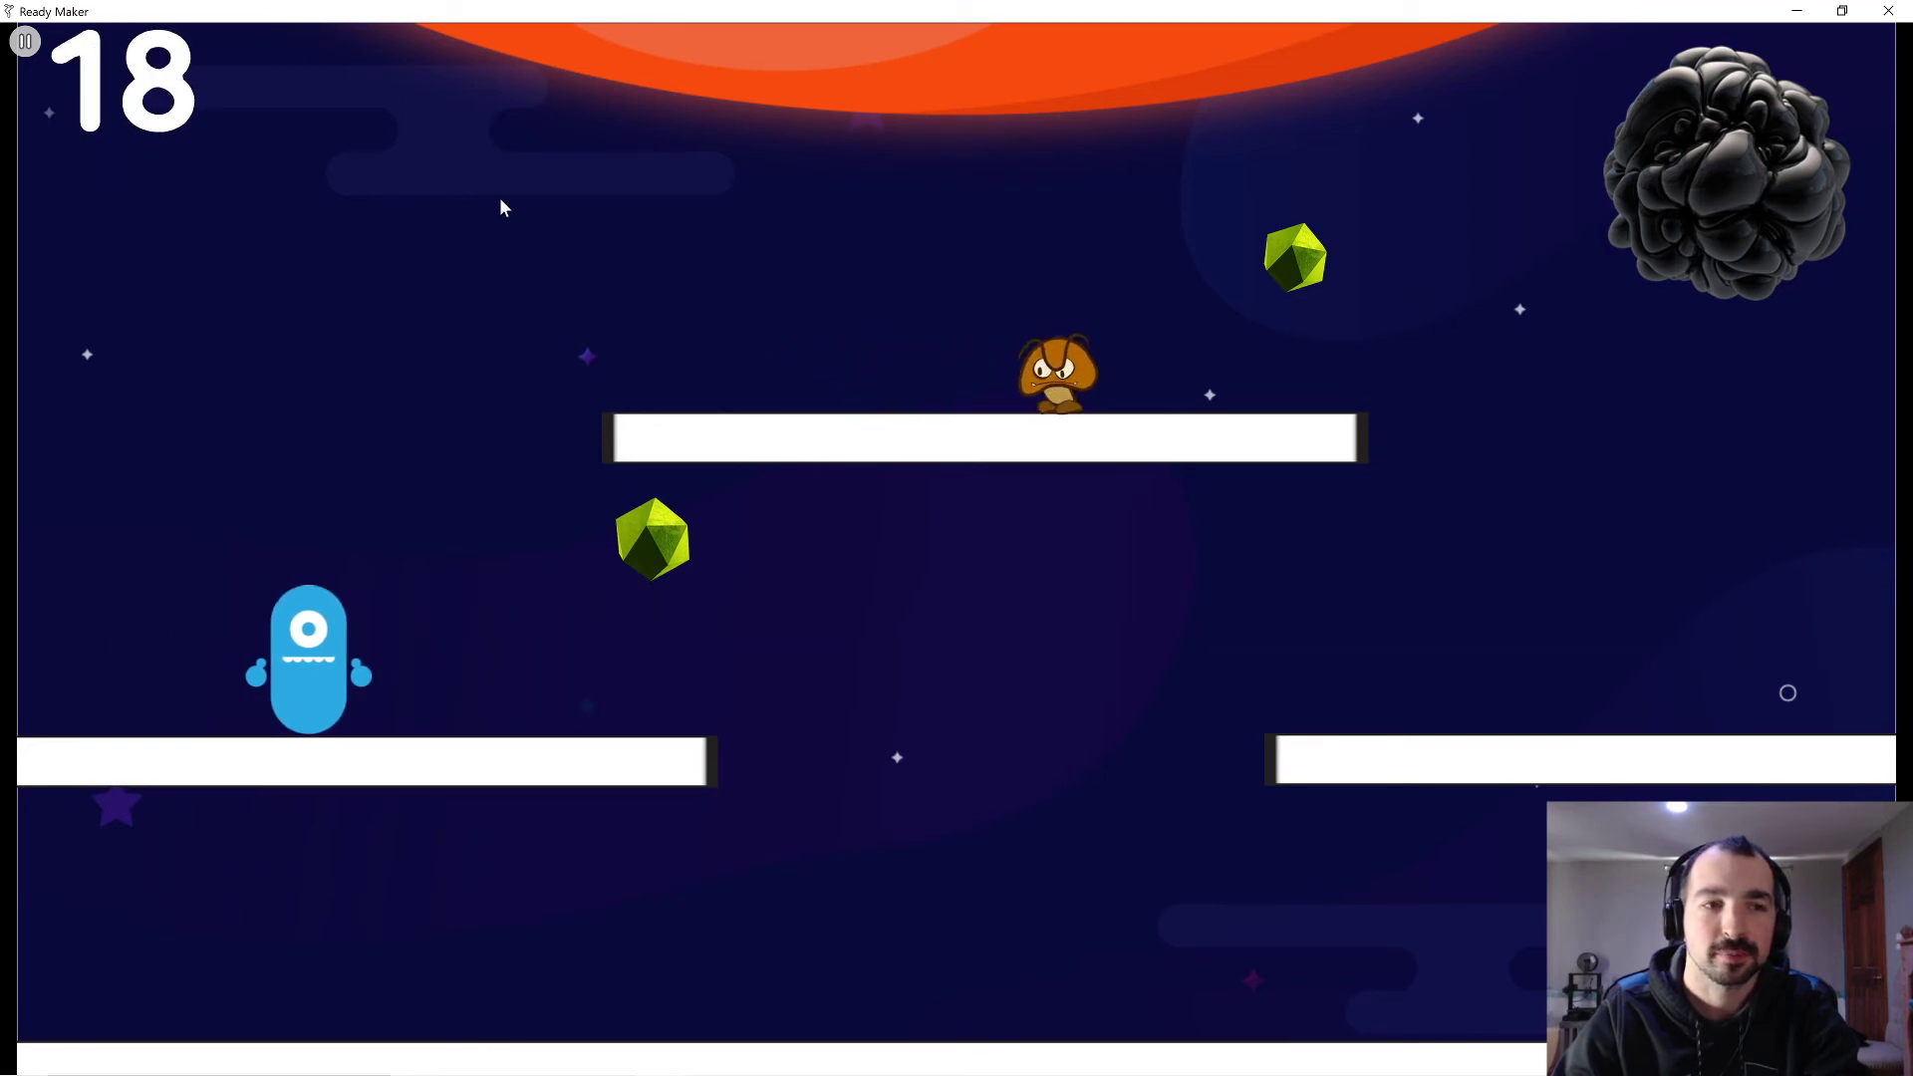
key(Up)
key(Right)
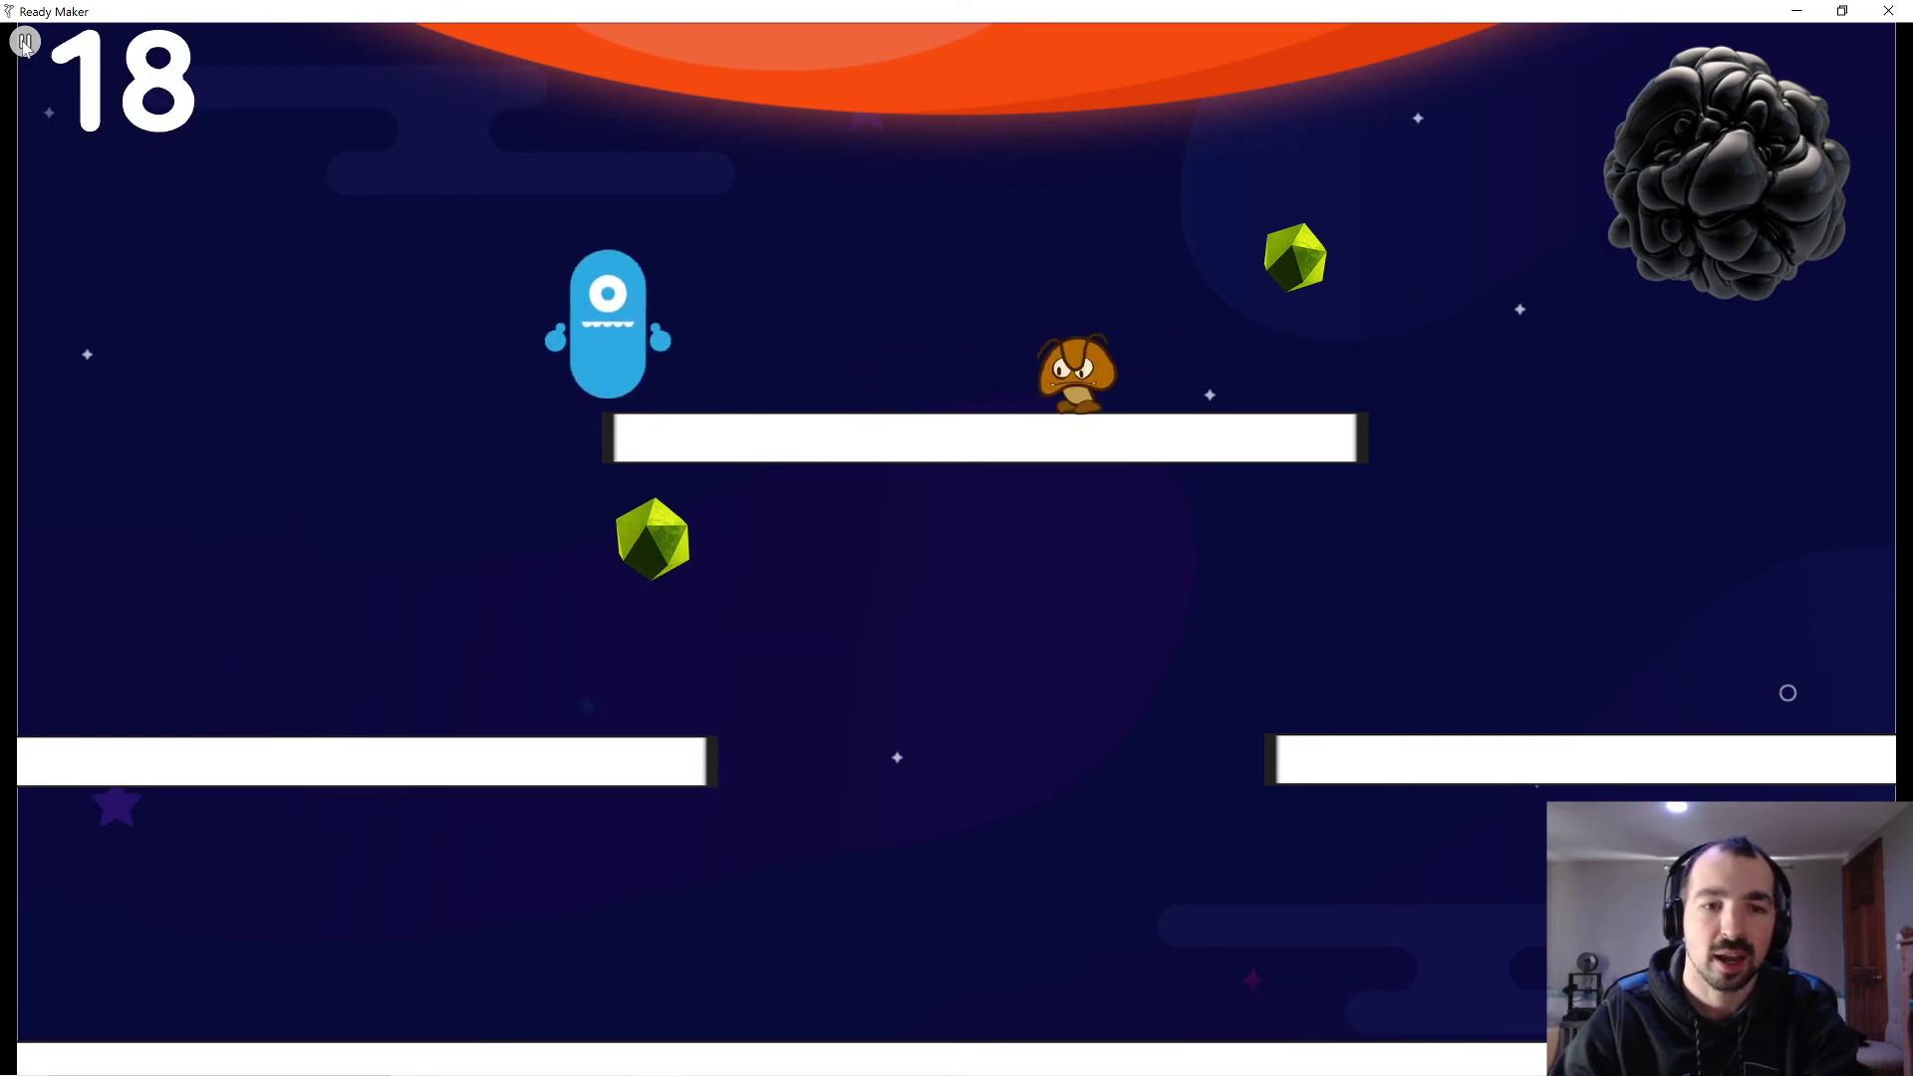
key(Up)
key(Right)
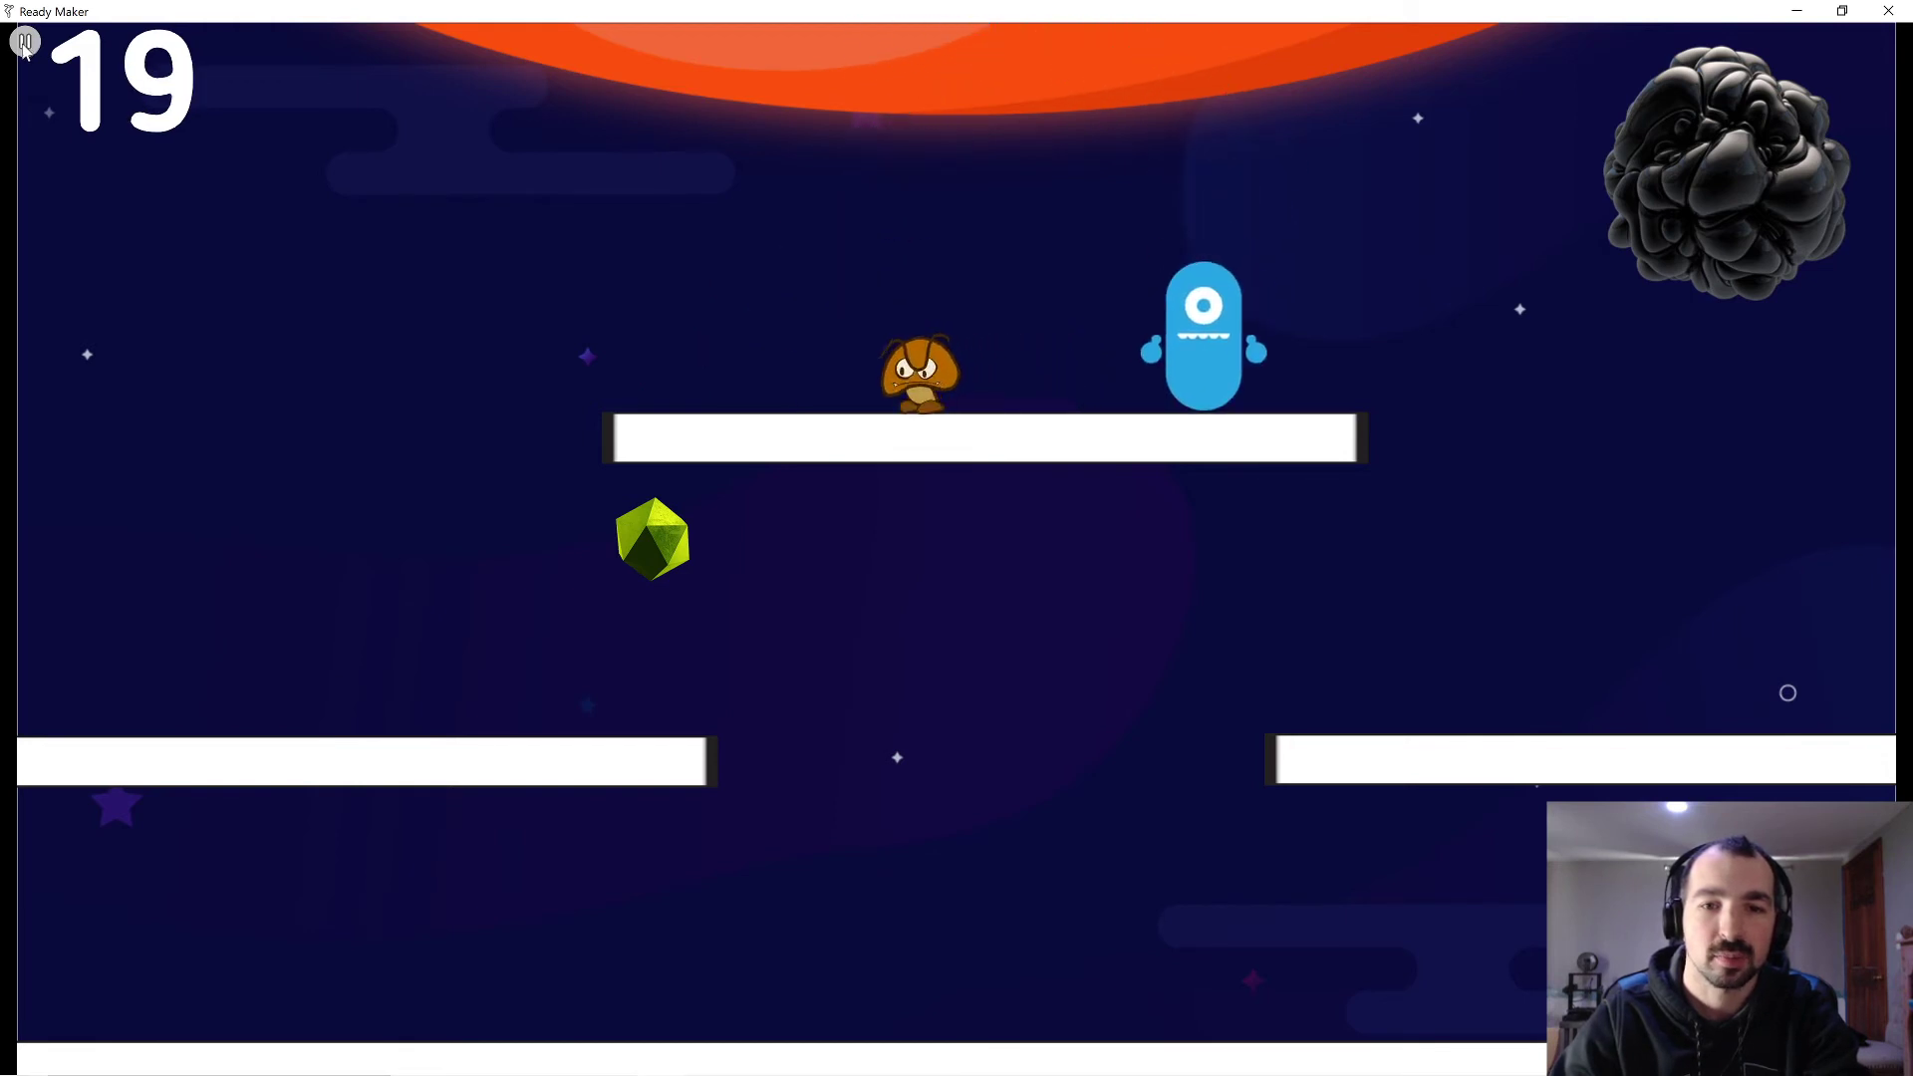
key(Up)
key(Right)
key(Left)
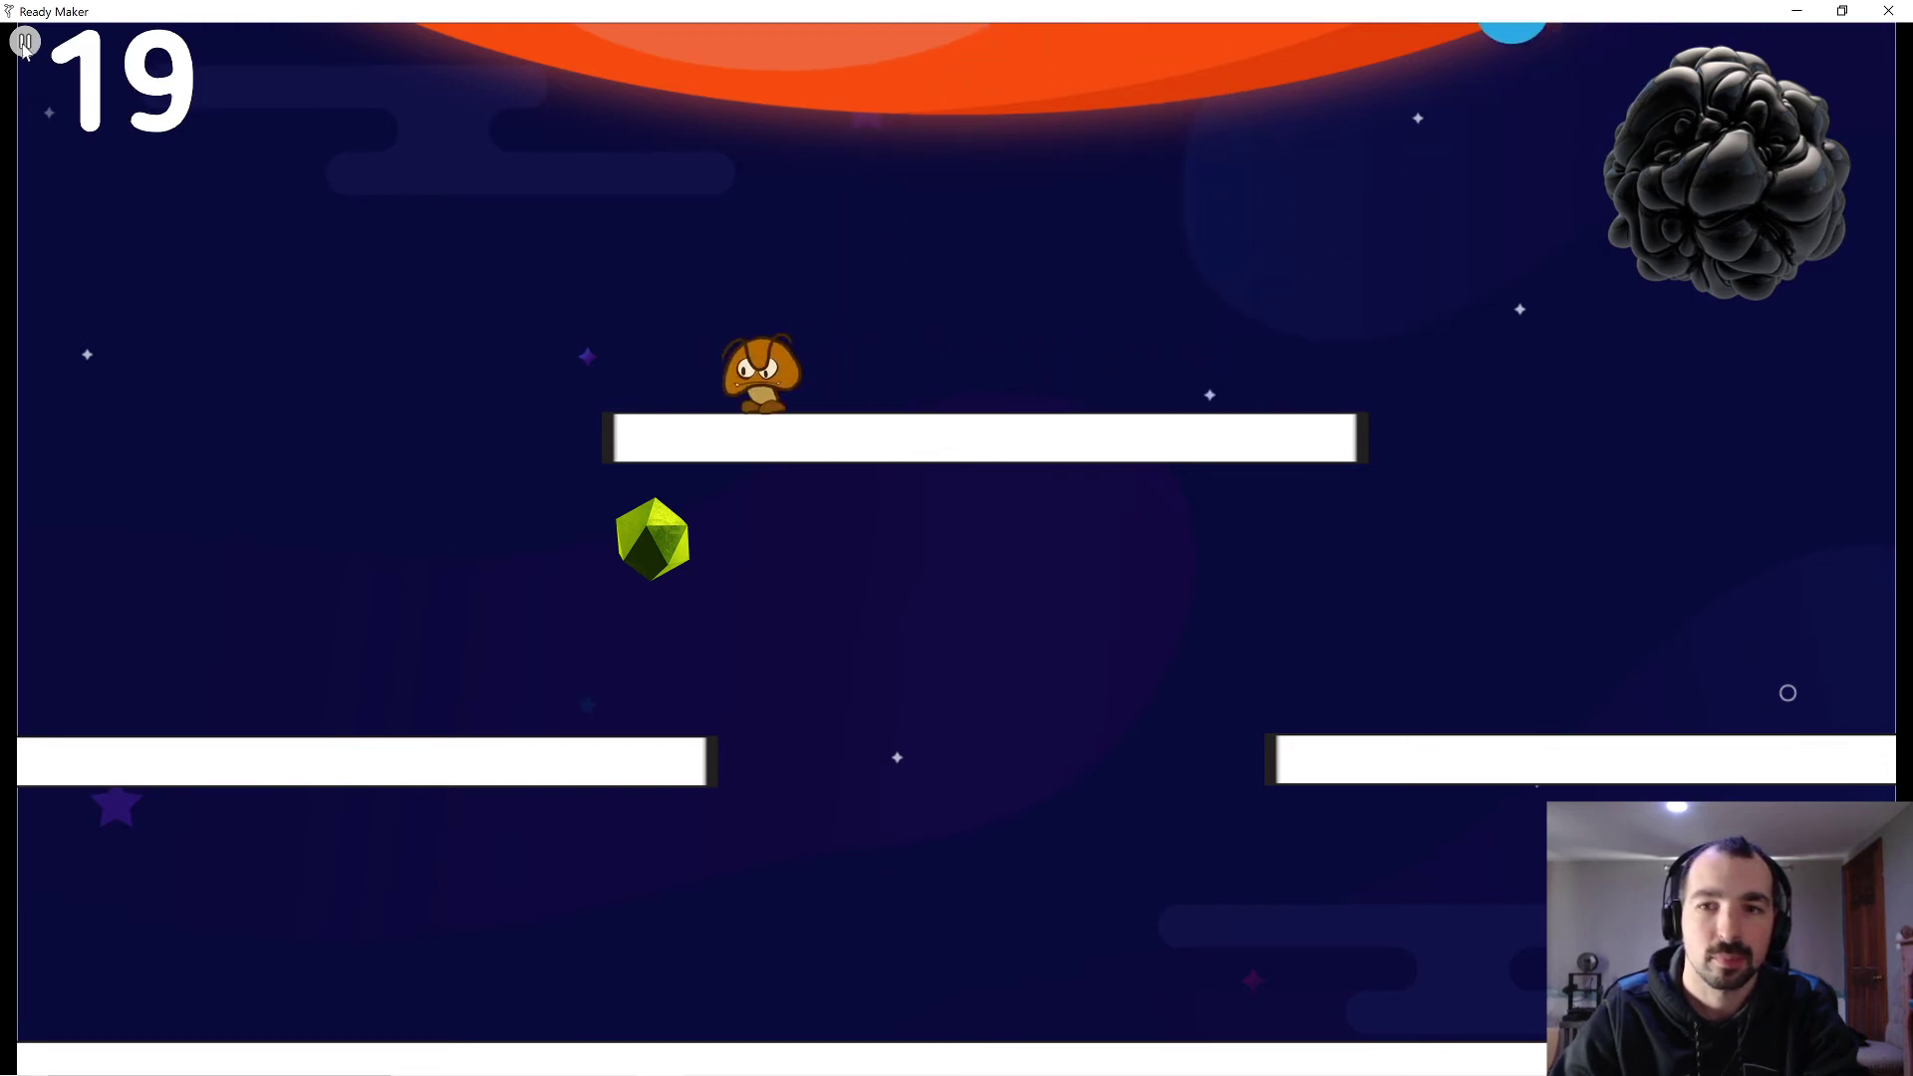
key(Up)
key(Right)
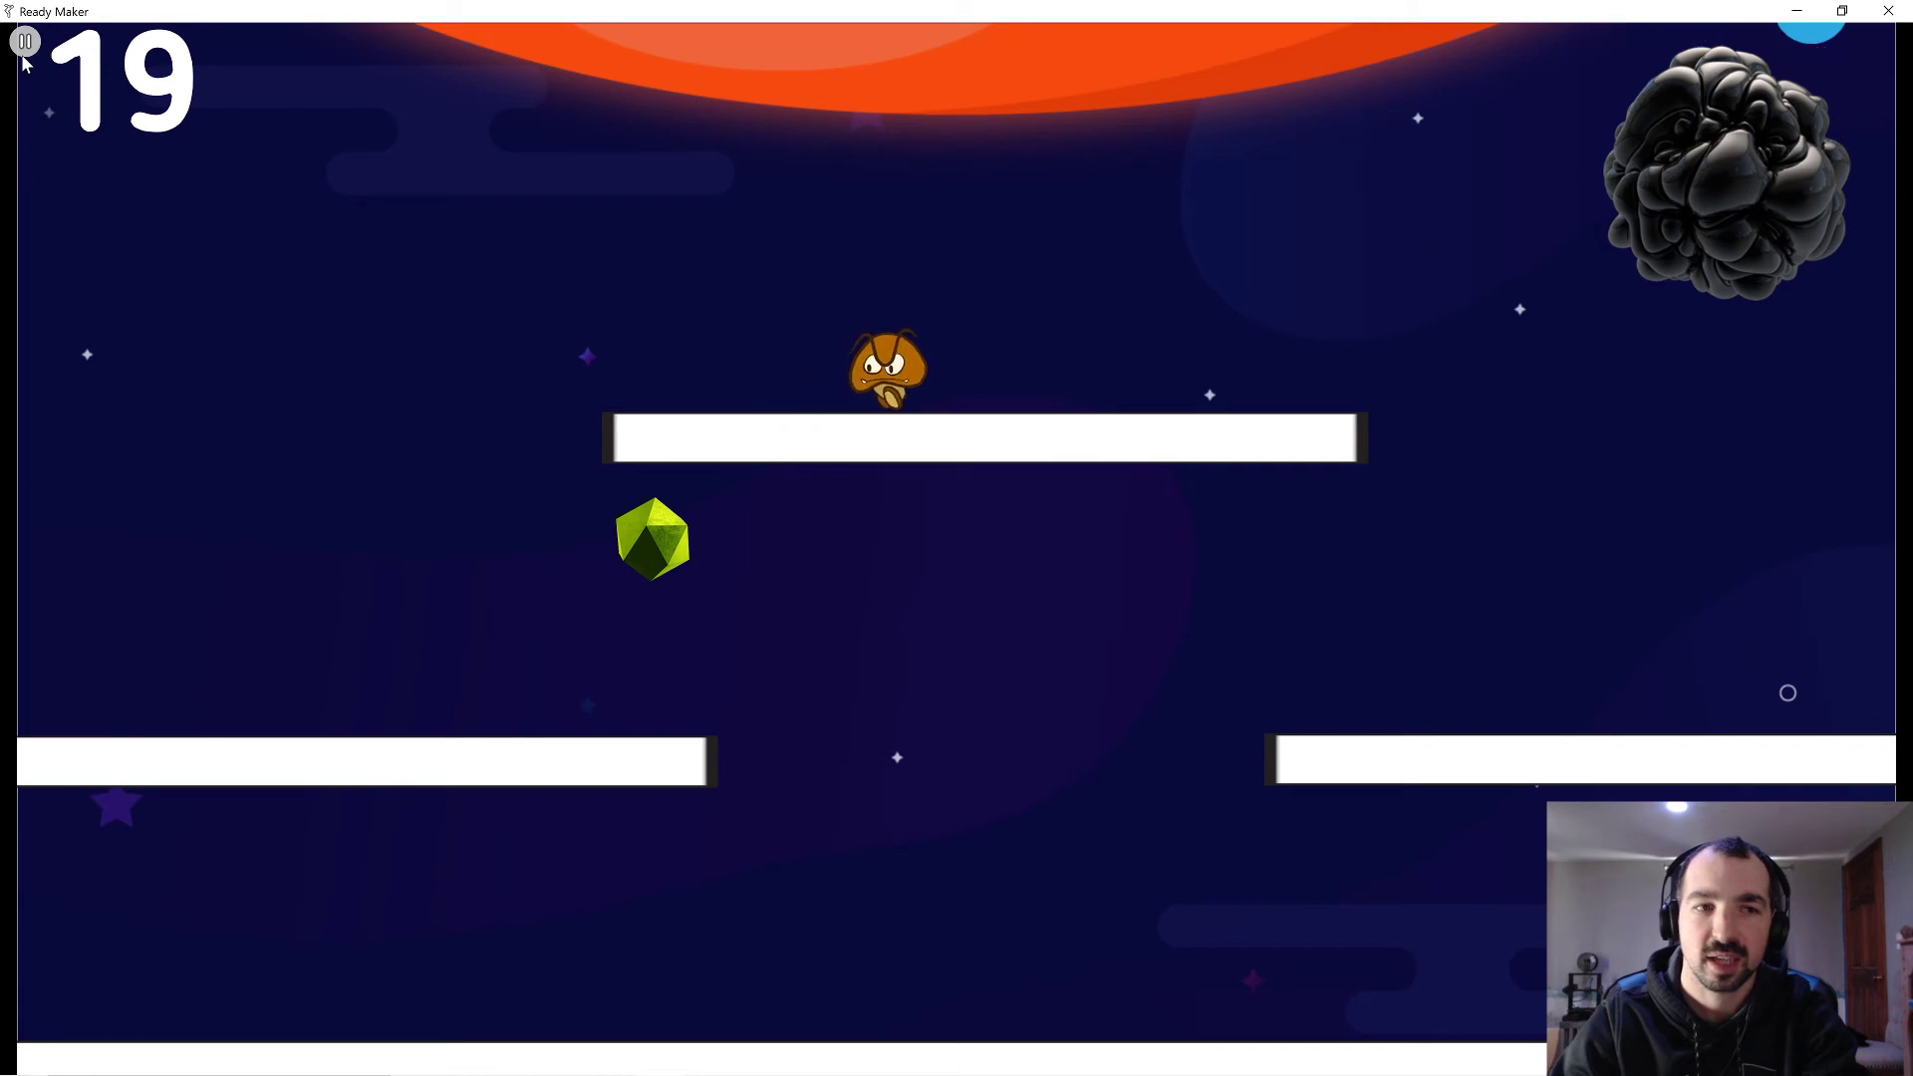
key(Left)
key(Right)
key(Left)
key(Up)
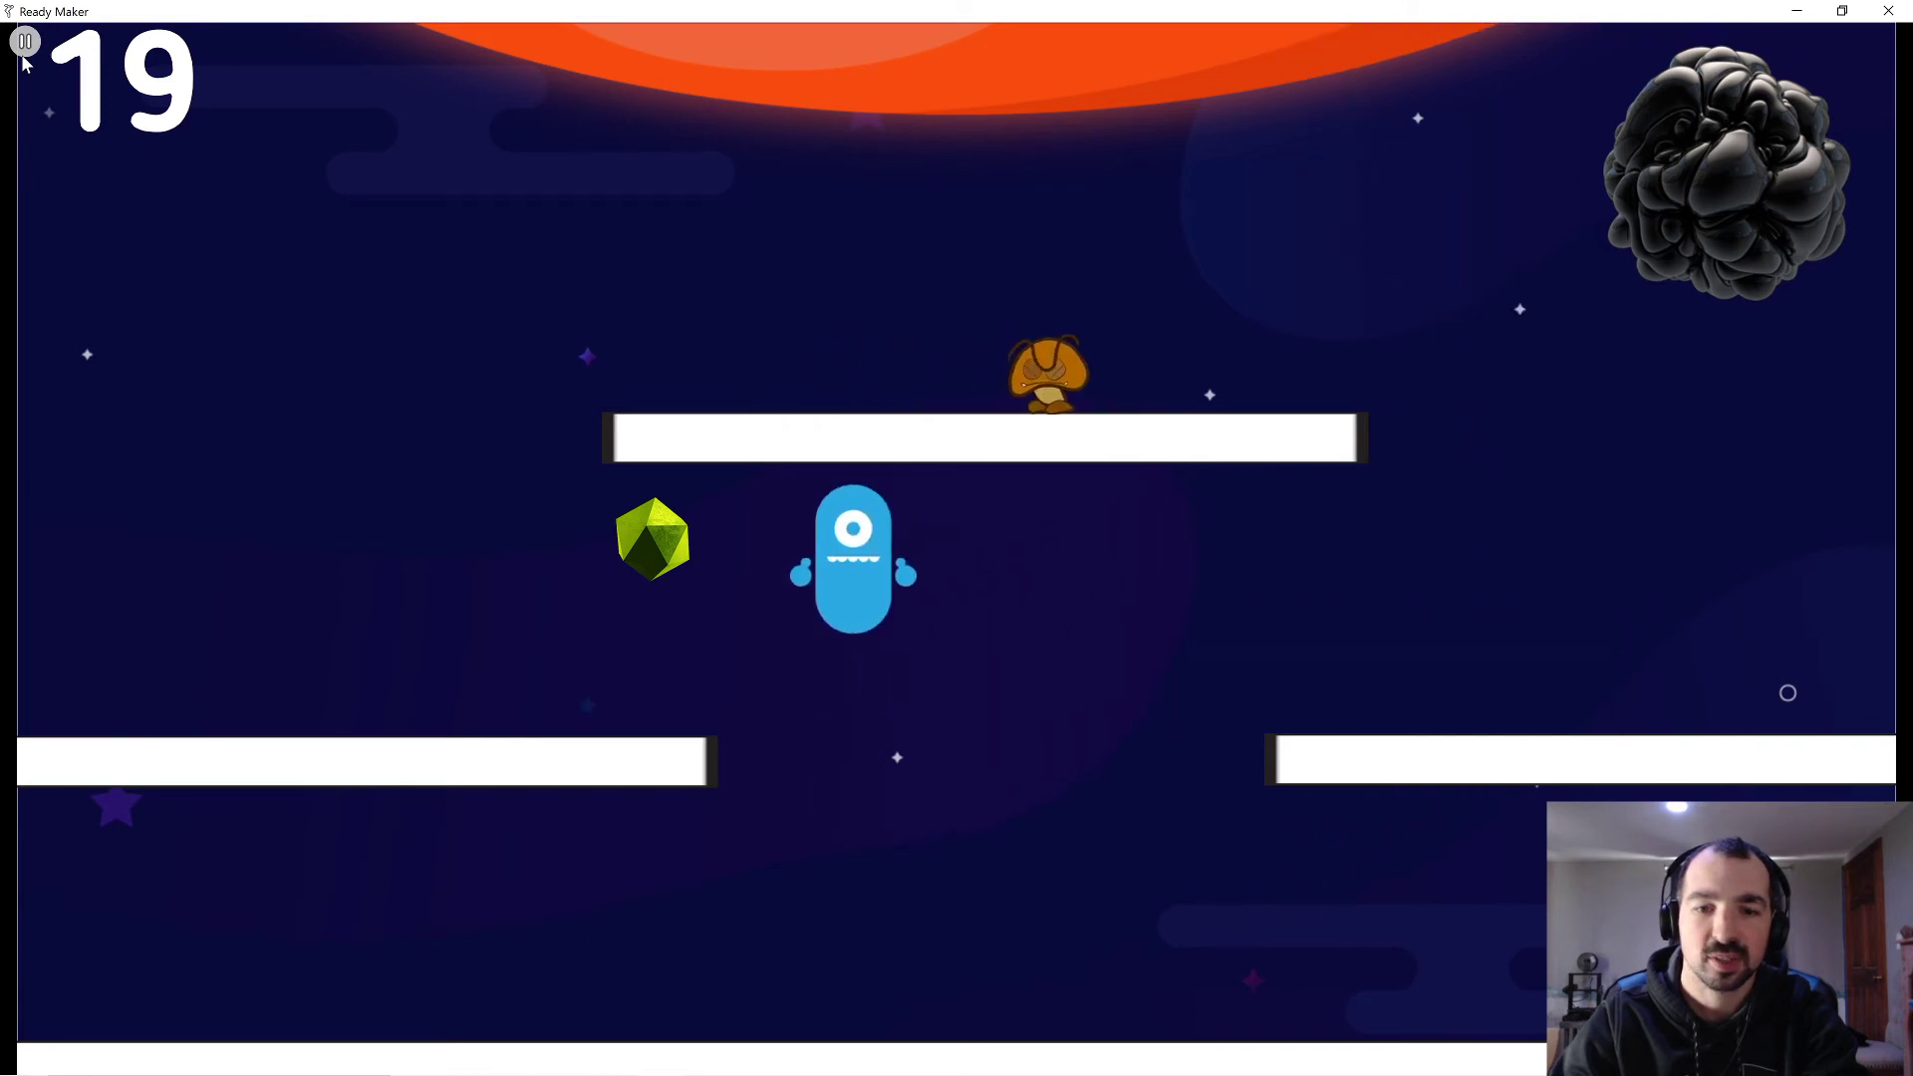
key(Up)
key(Left)
key(Right)
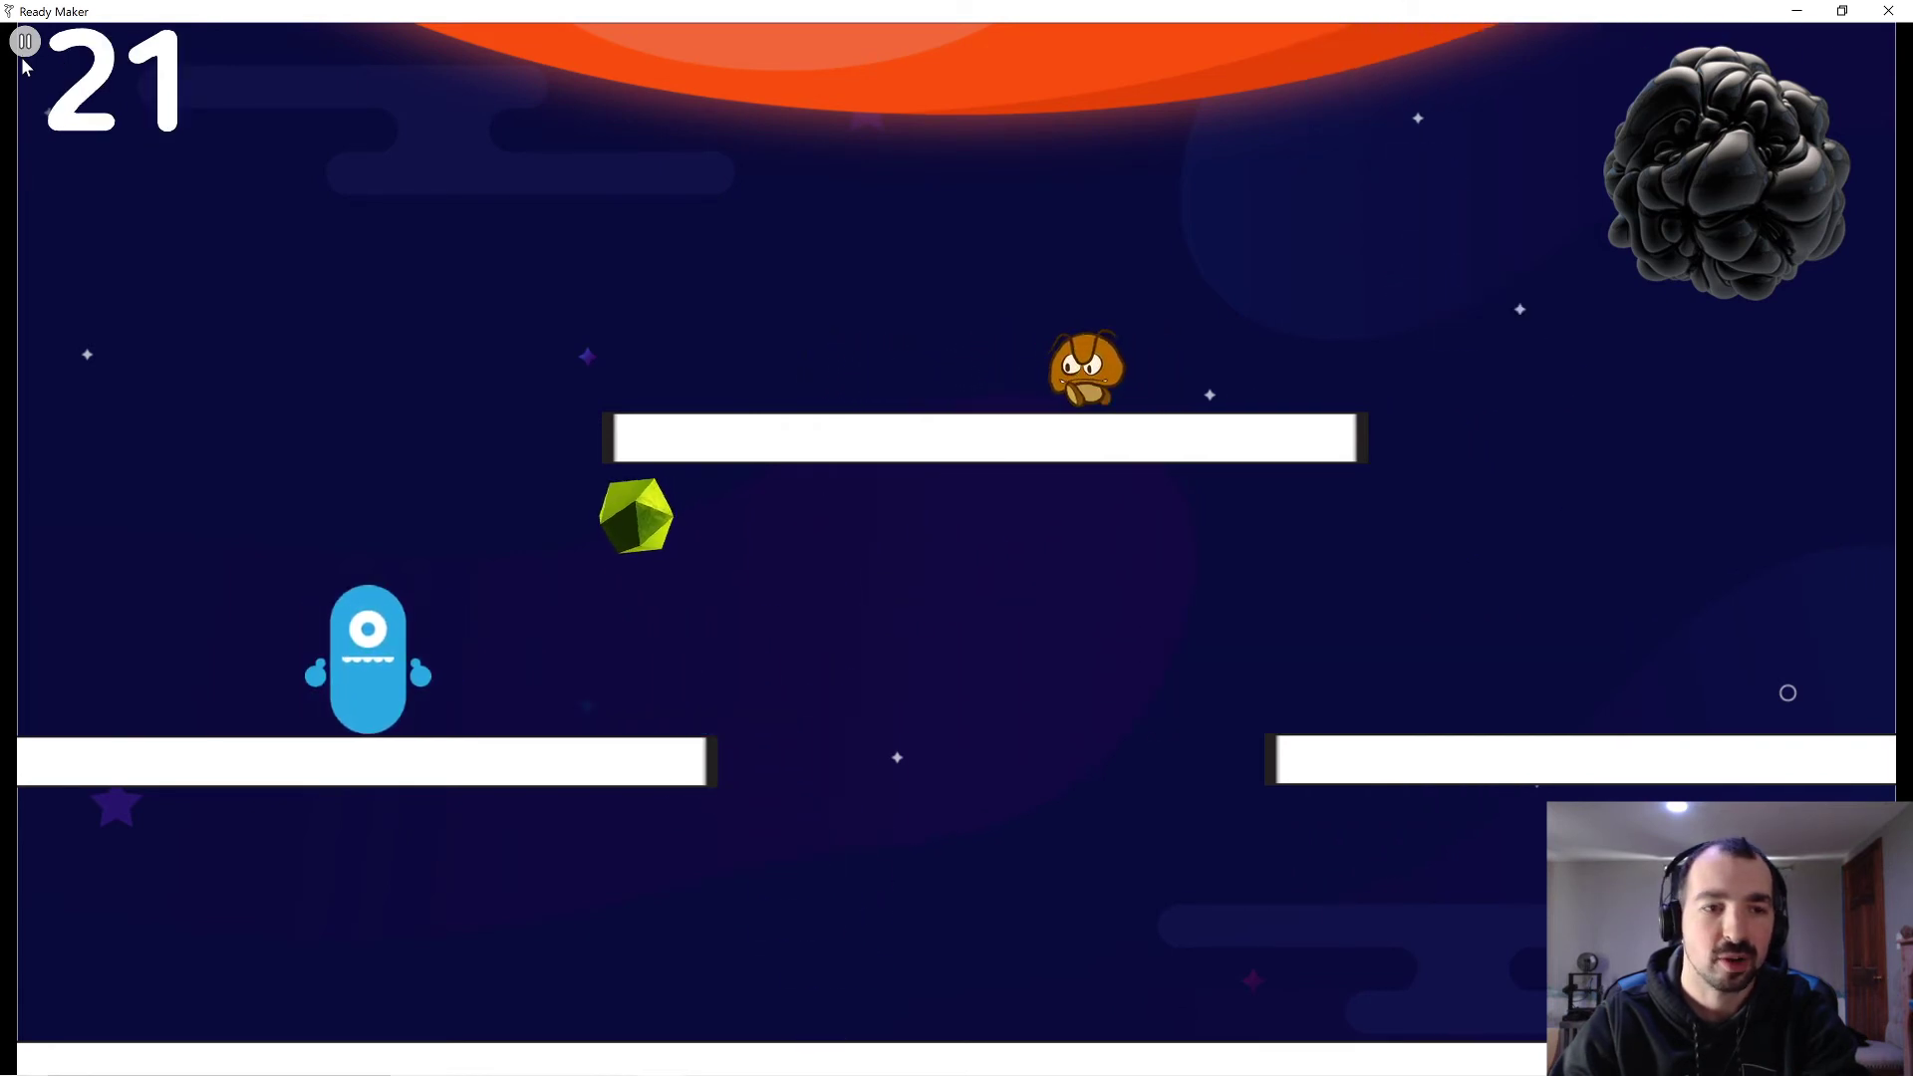
key(Up)
key(Up)
key(Left)
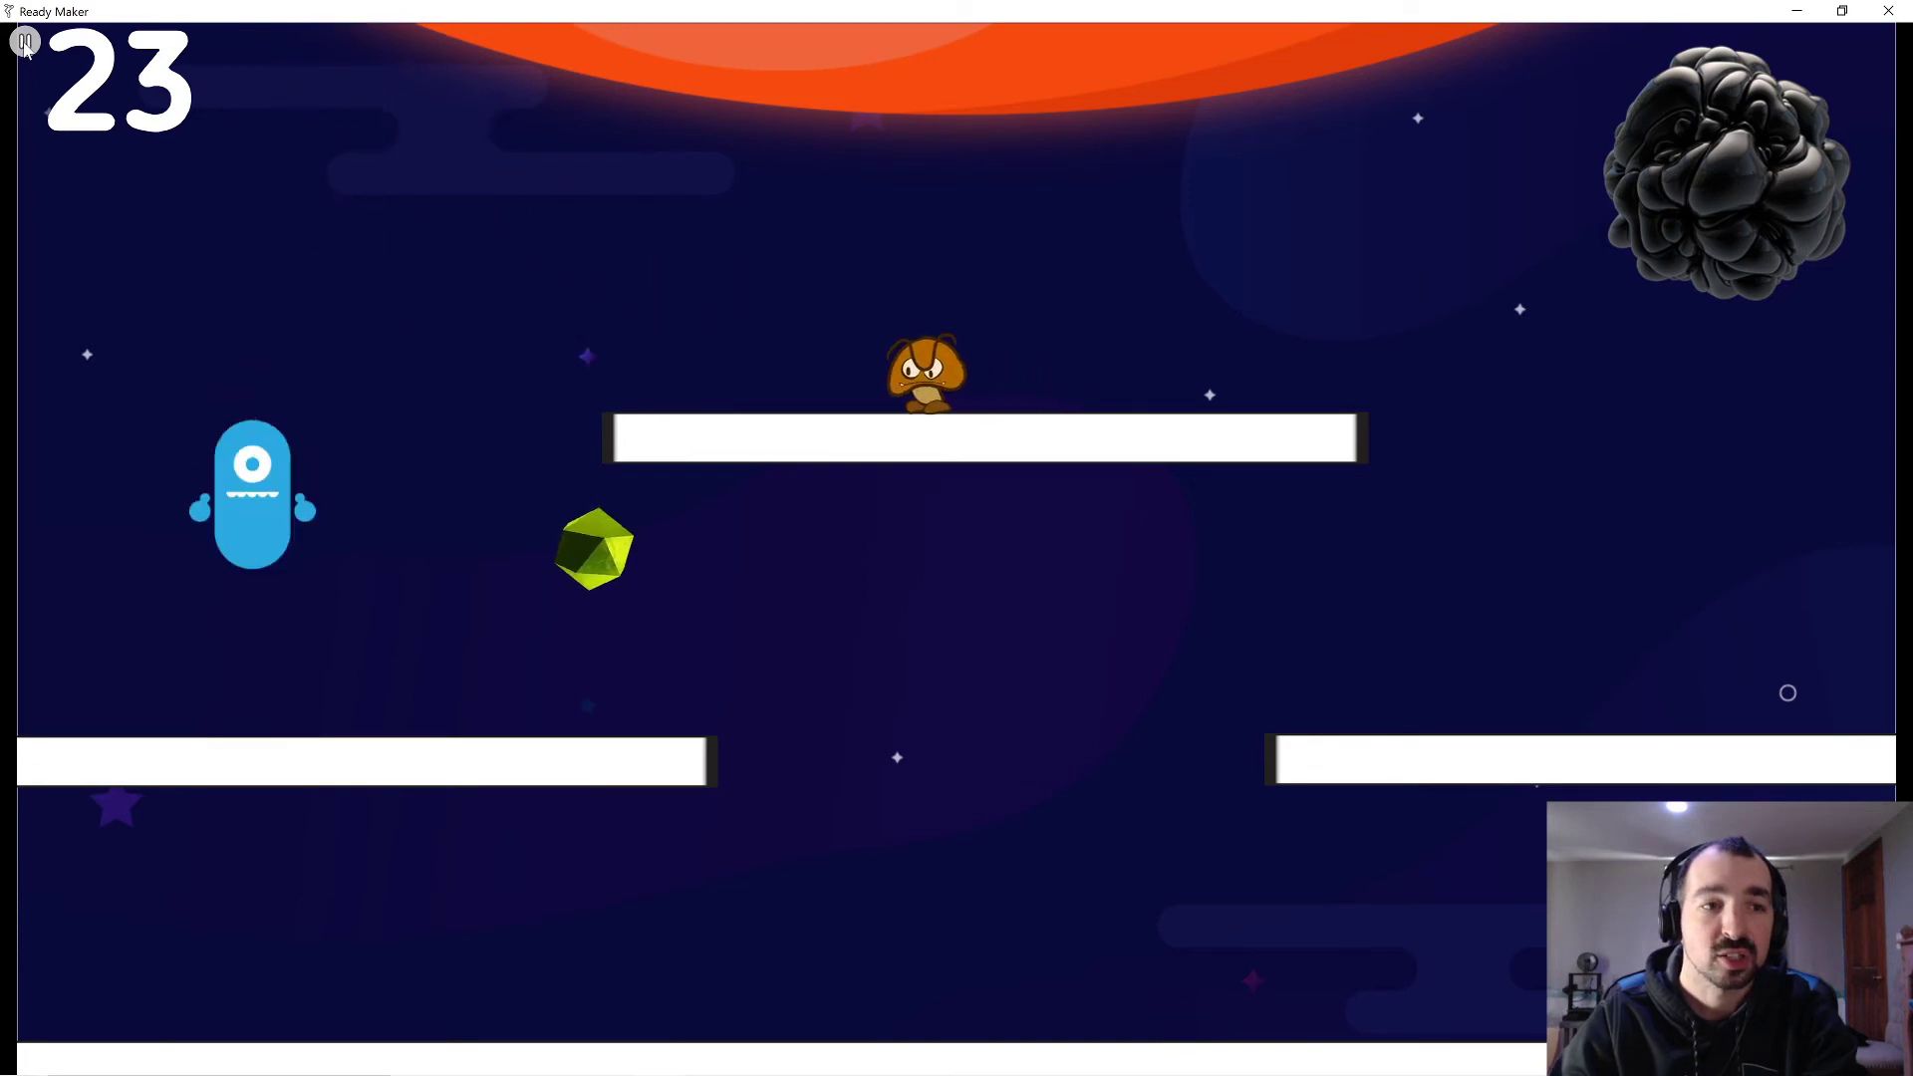
click(25, 42)
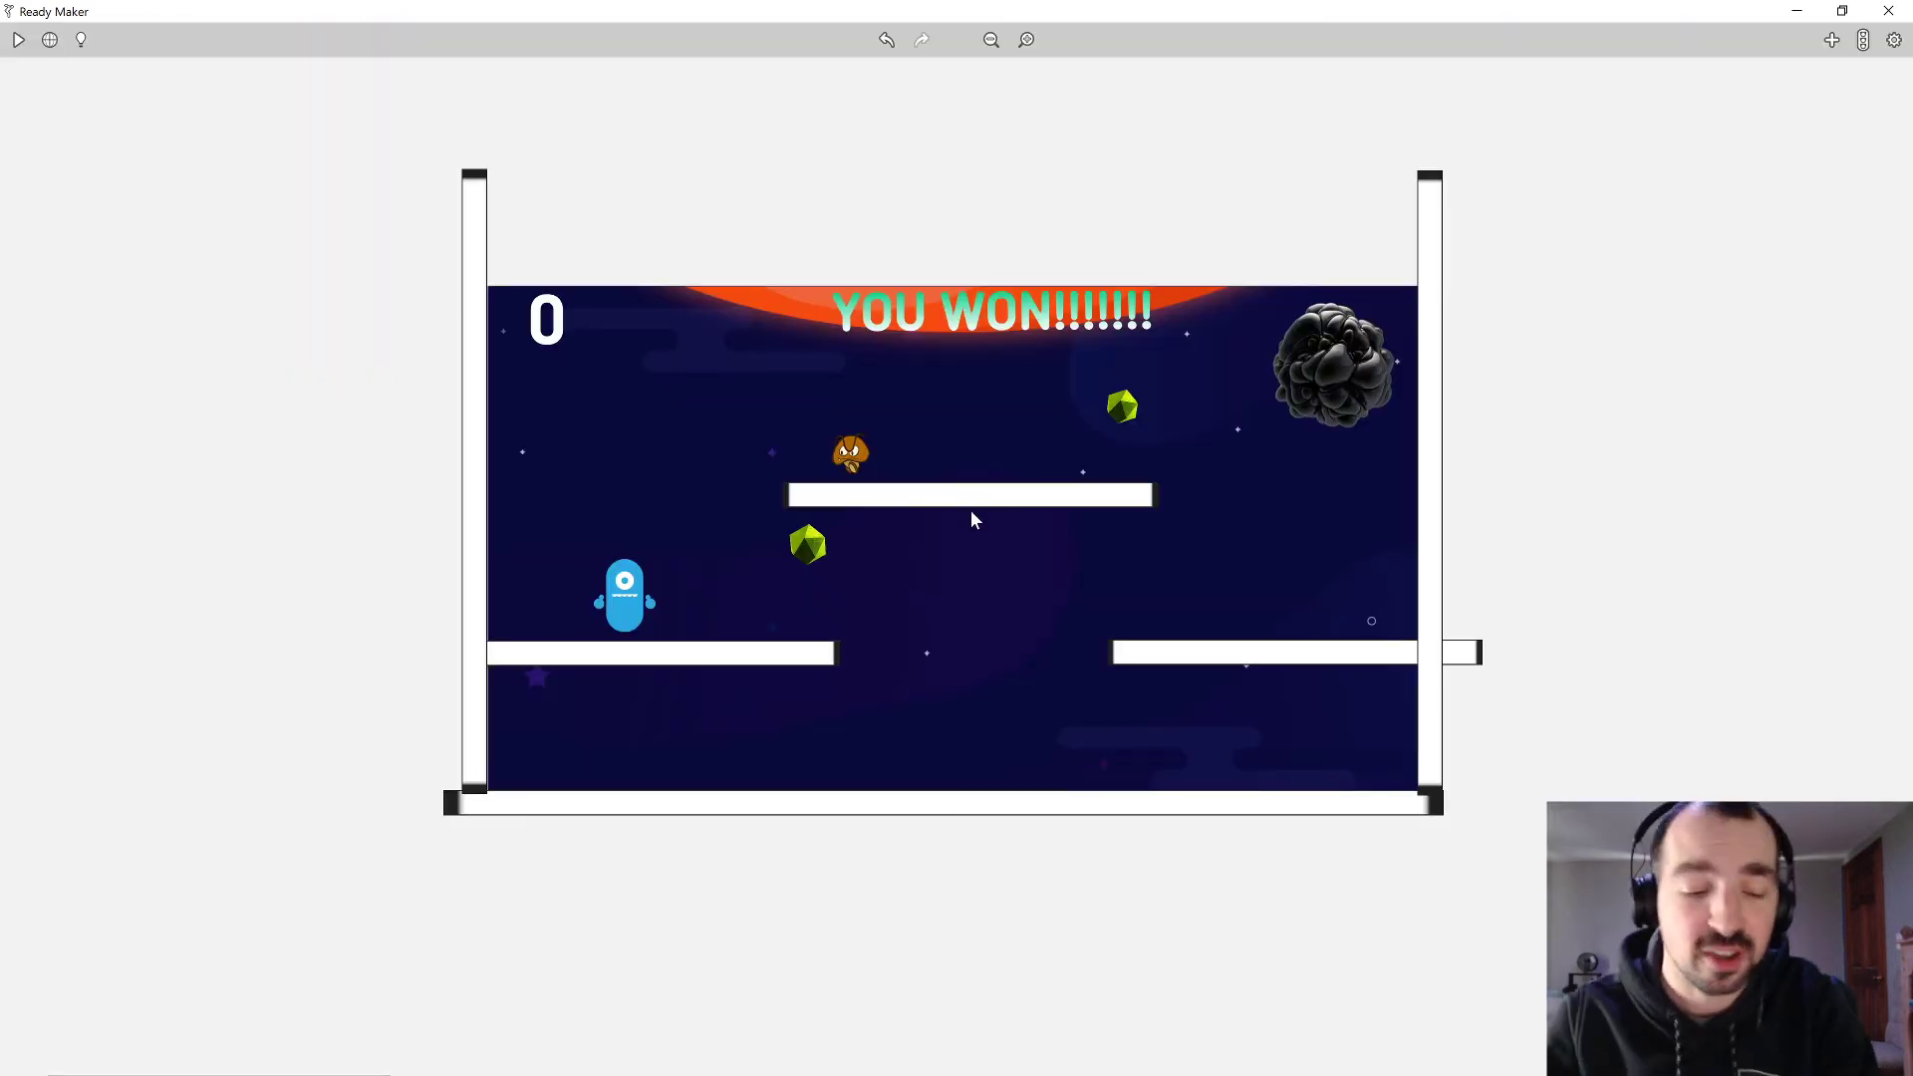
Switch to the Notepad KPI list, mark "game restarts when bob hits enemy" with an x and start a new item reading "Have more than one".
key(alt+Tab)
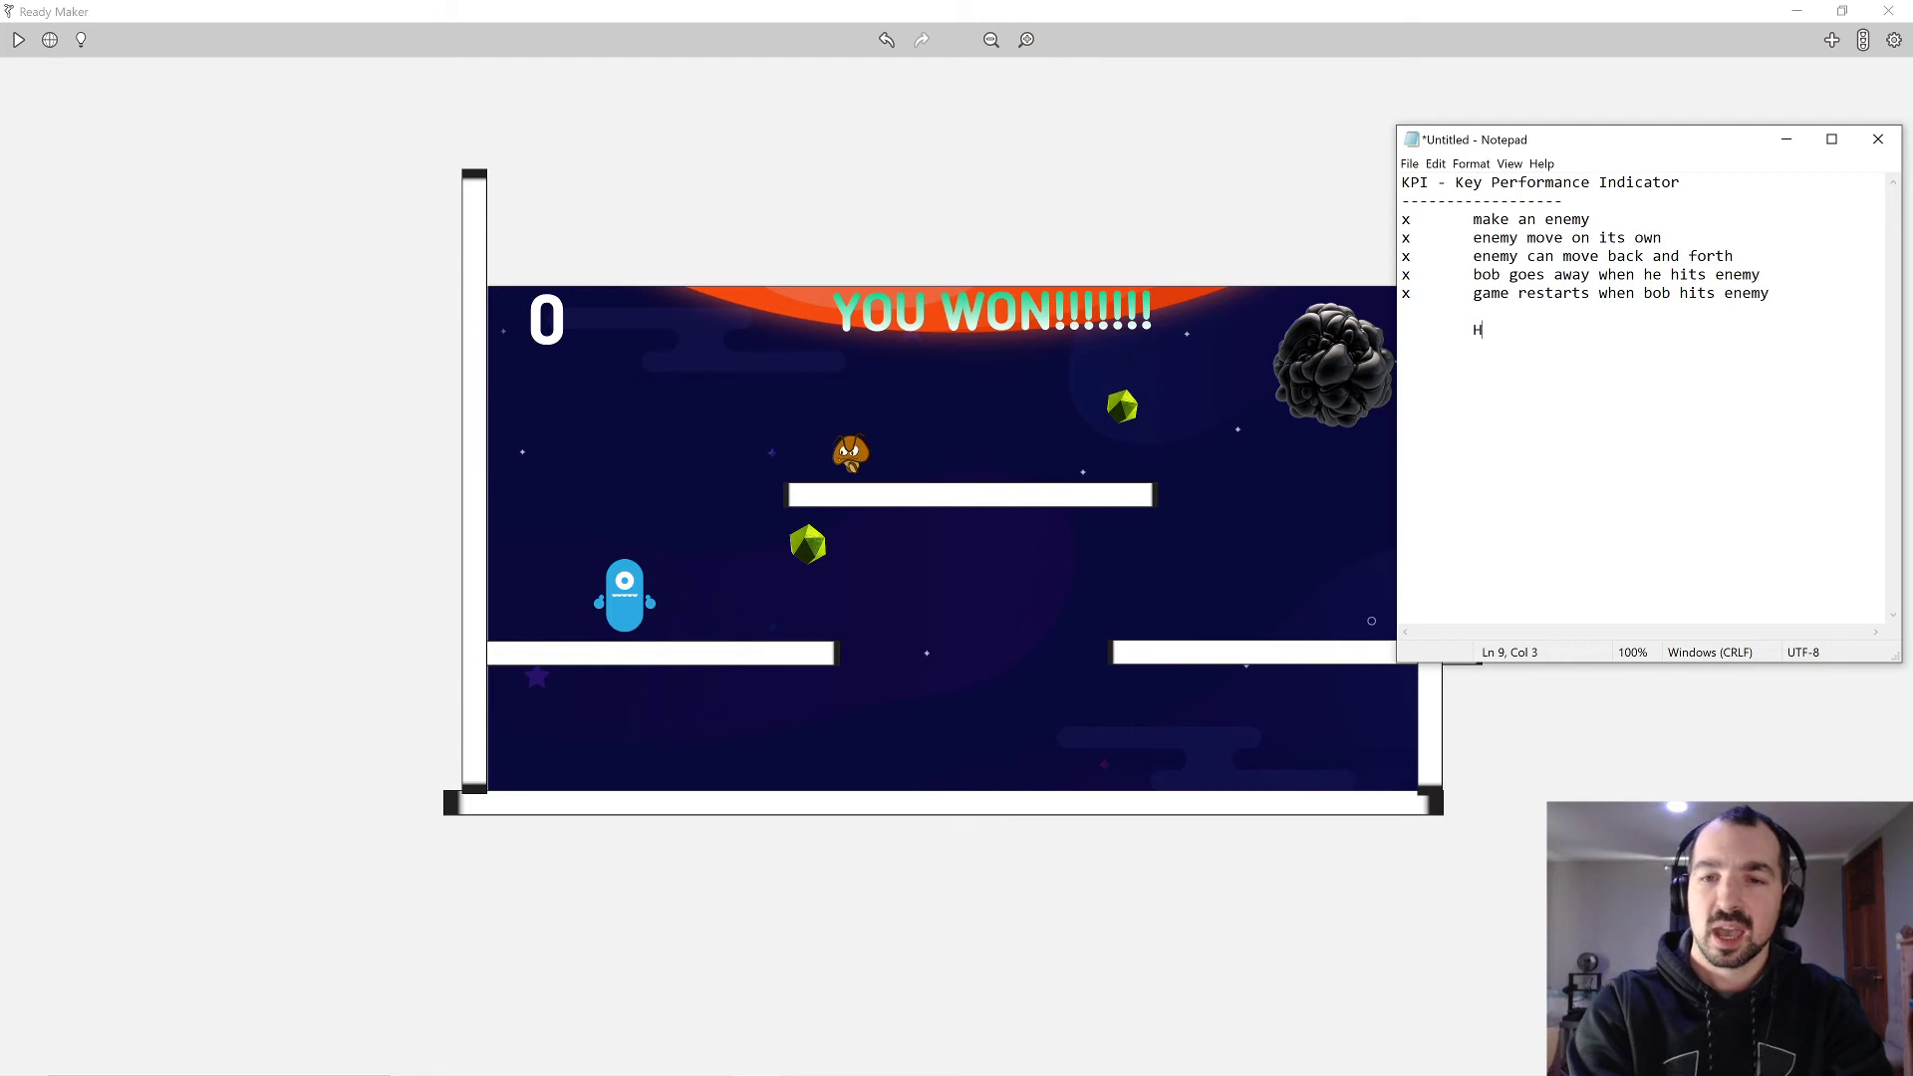
text(more than one)
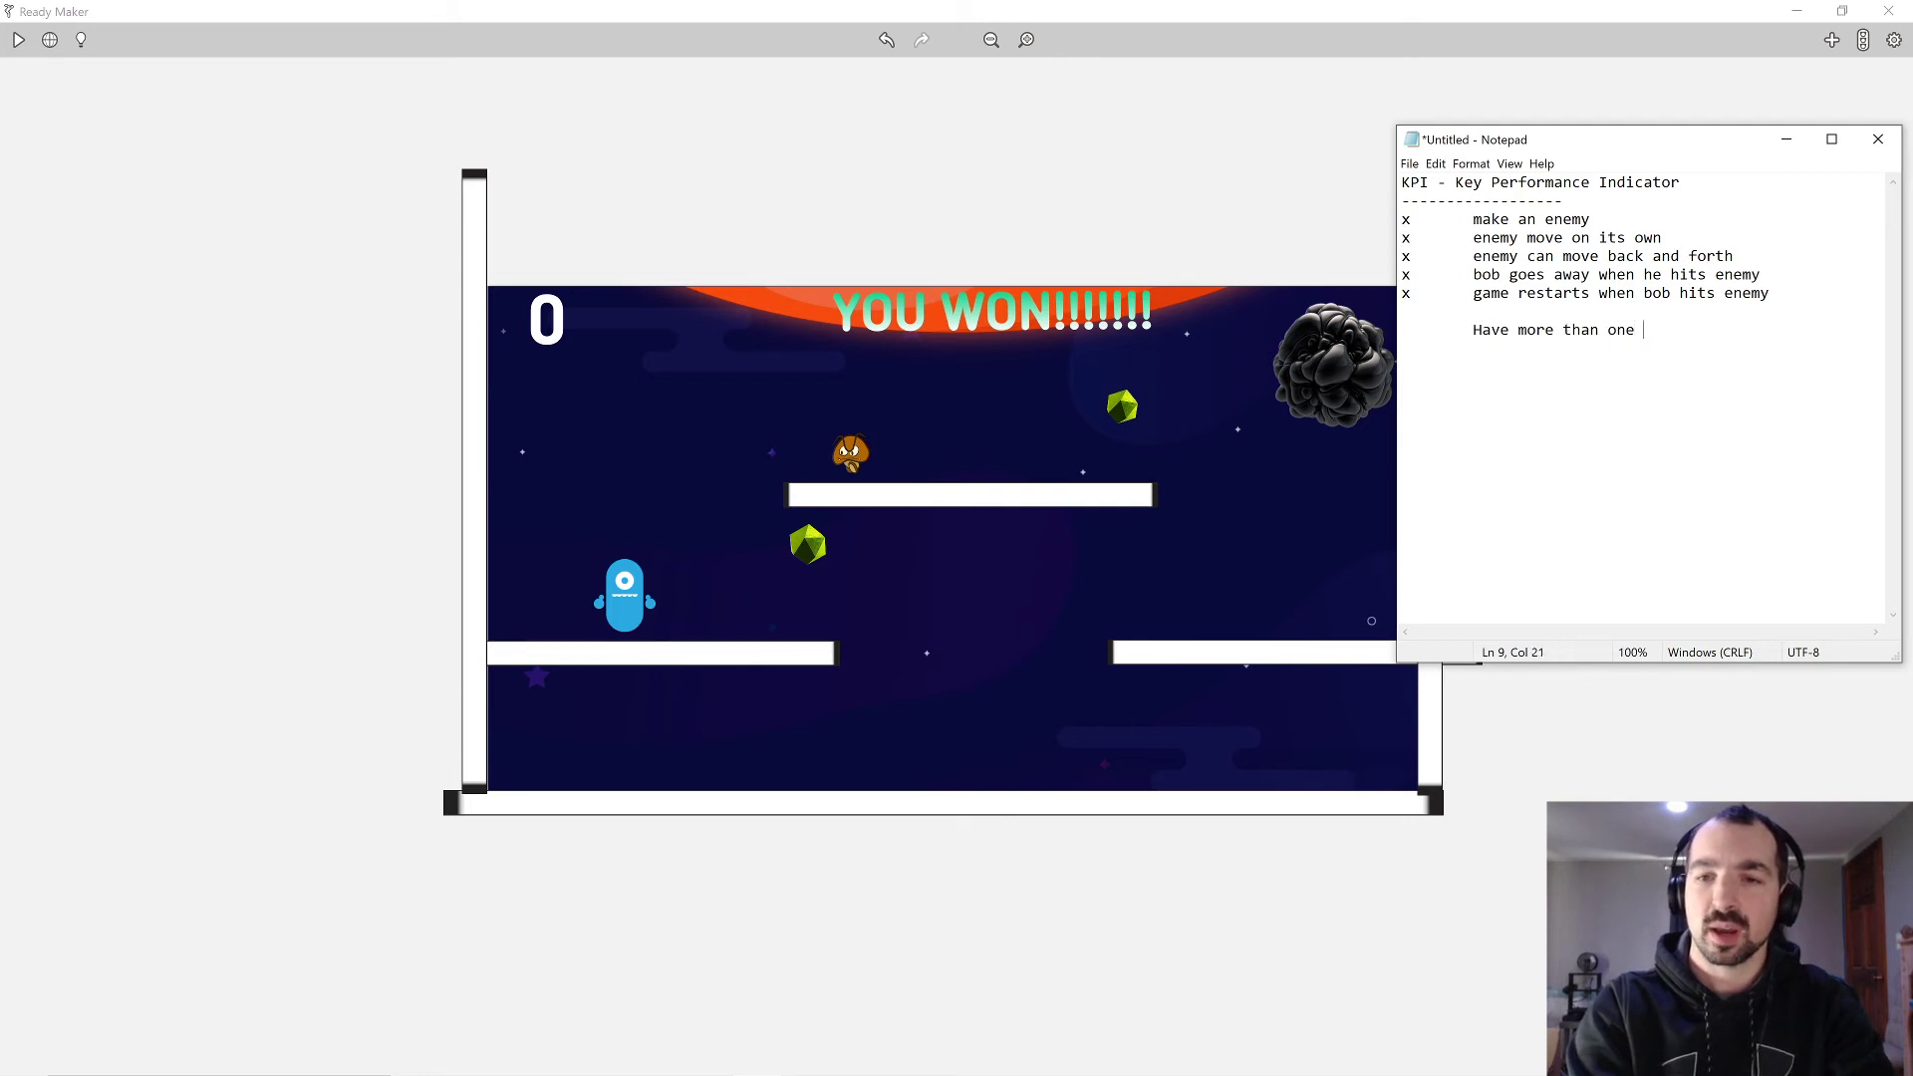
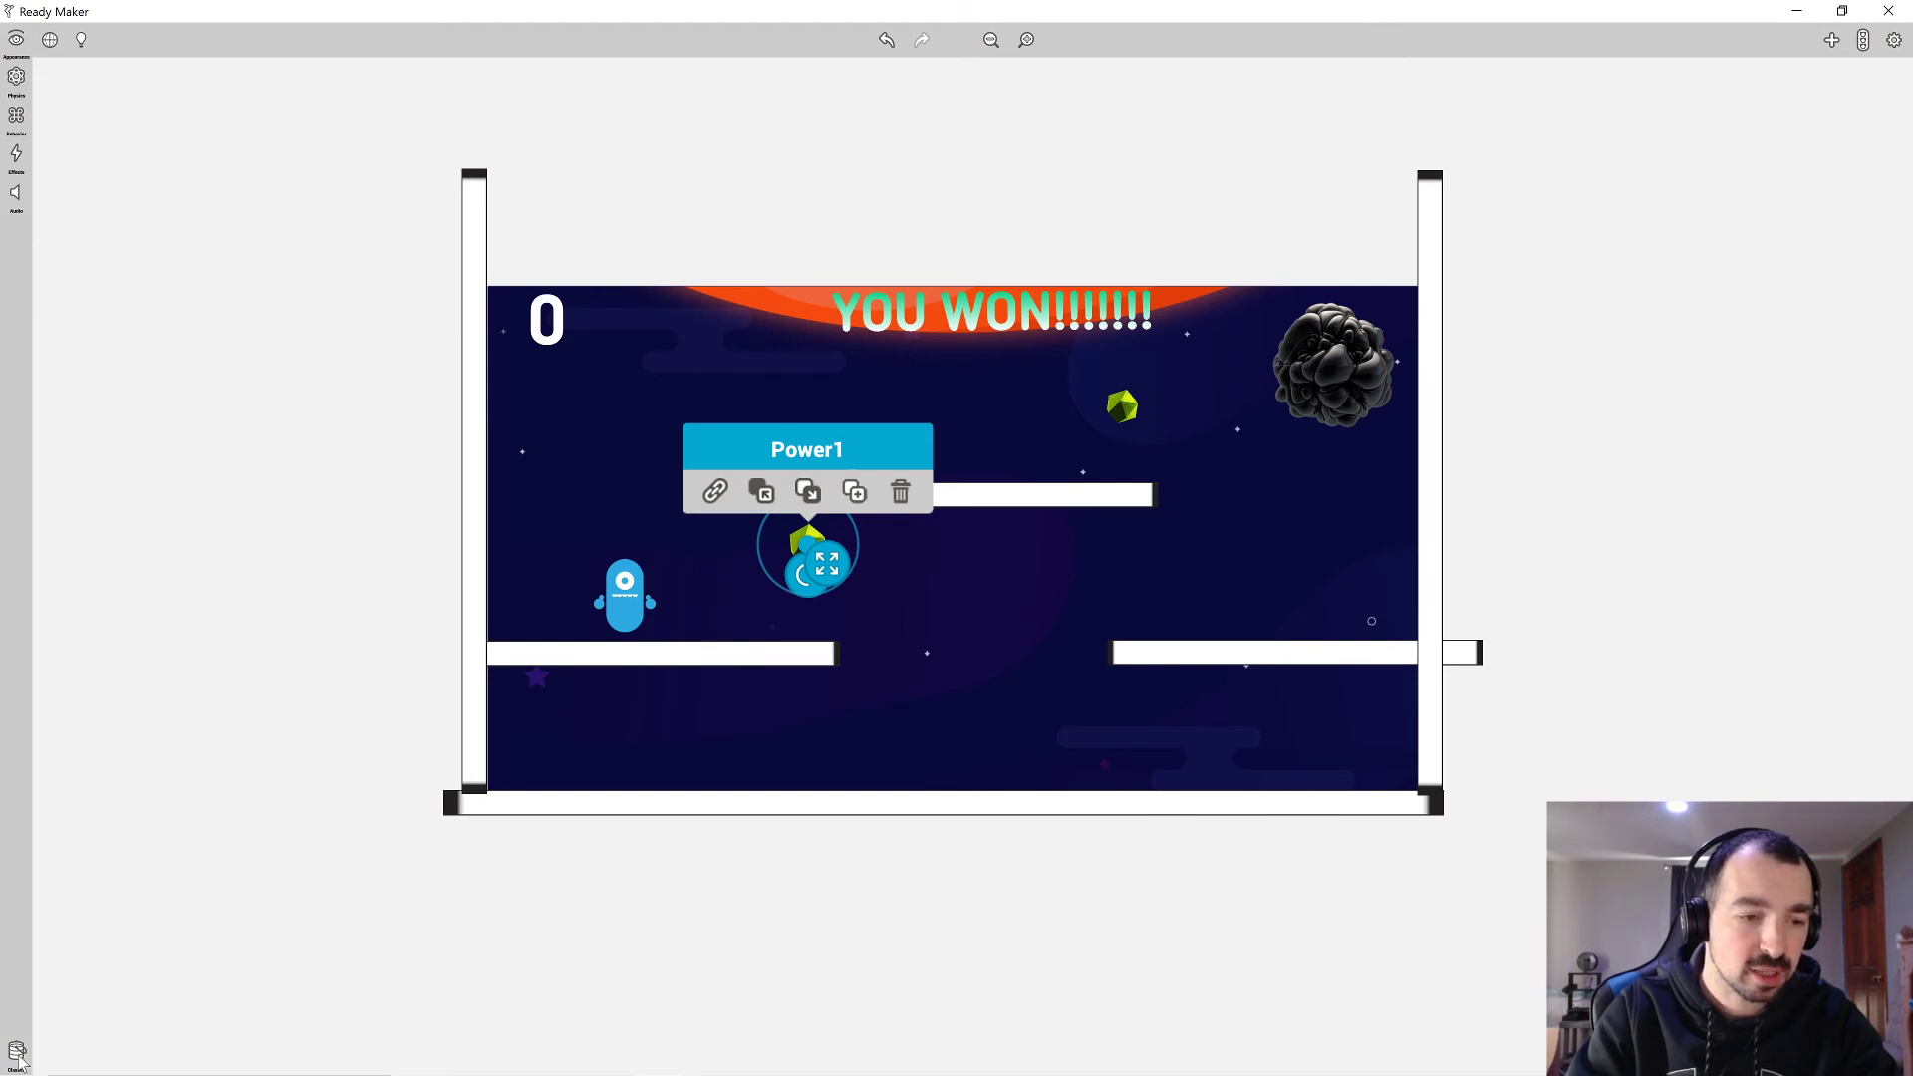
Create a new class named Power from the Power1 object, and set Power1's own class assignment back to None.
click(16, 1054)
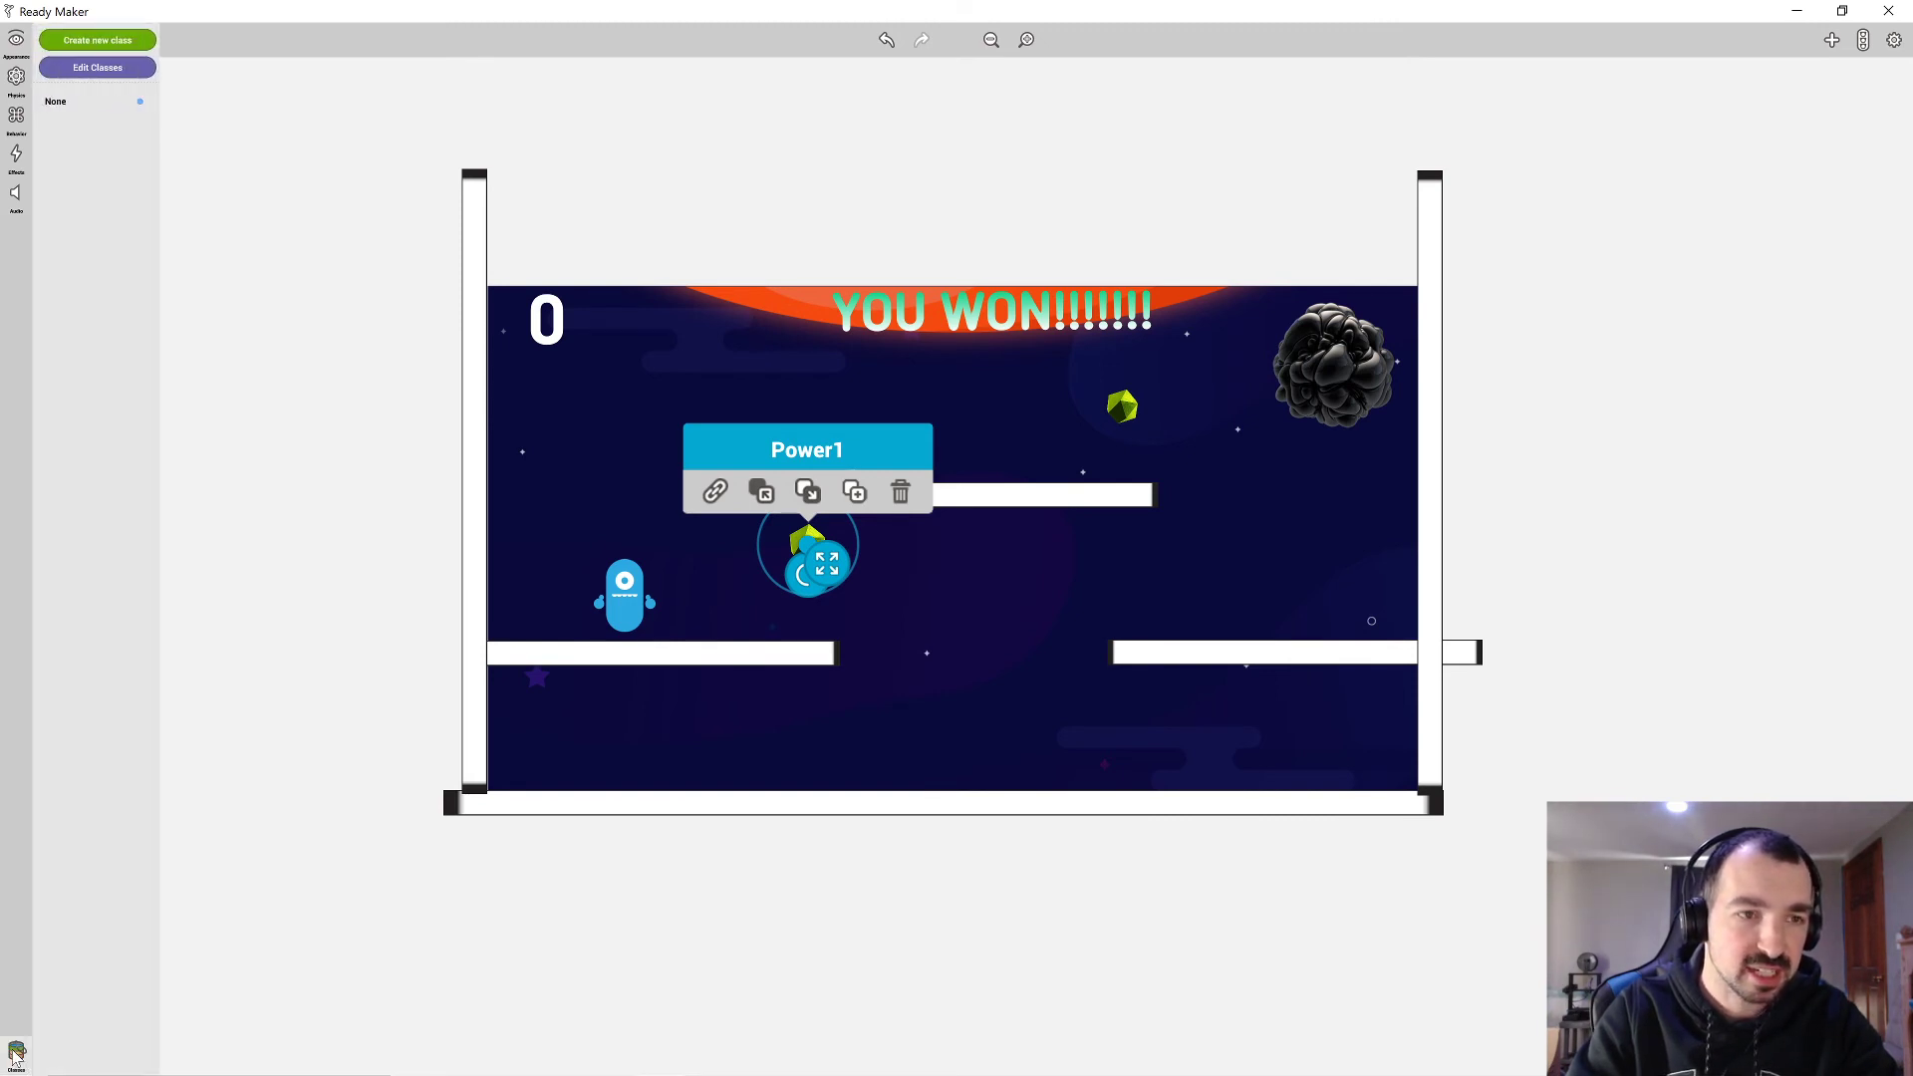
click(97, 41)
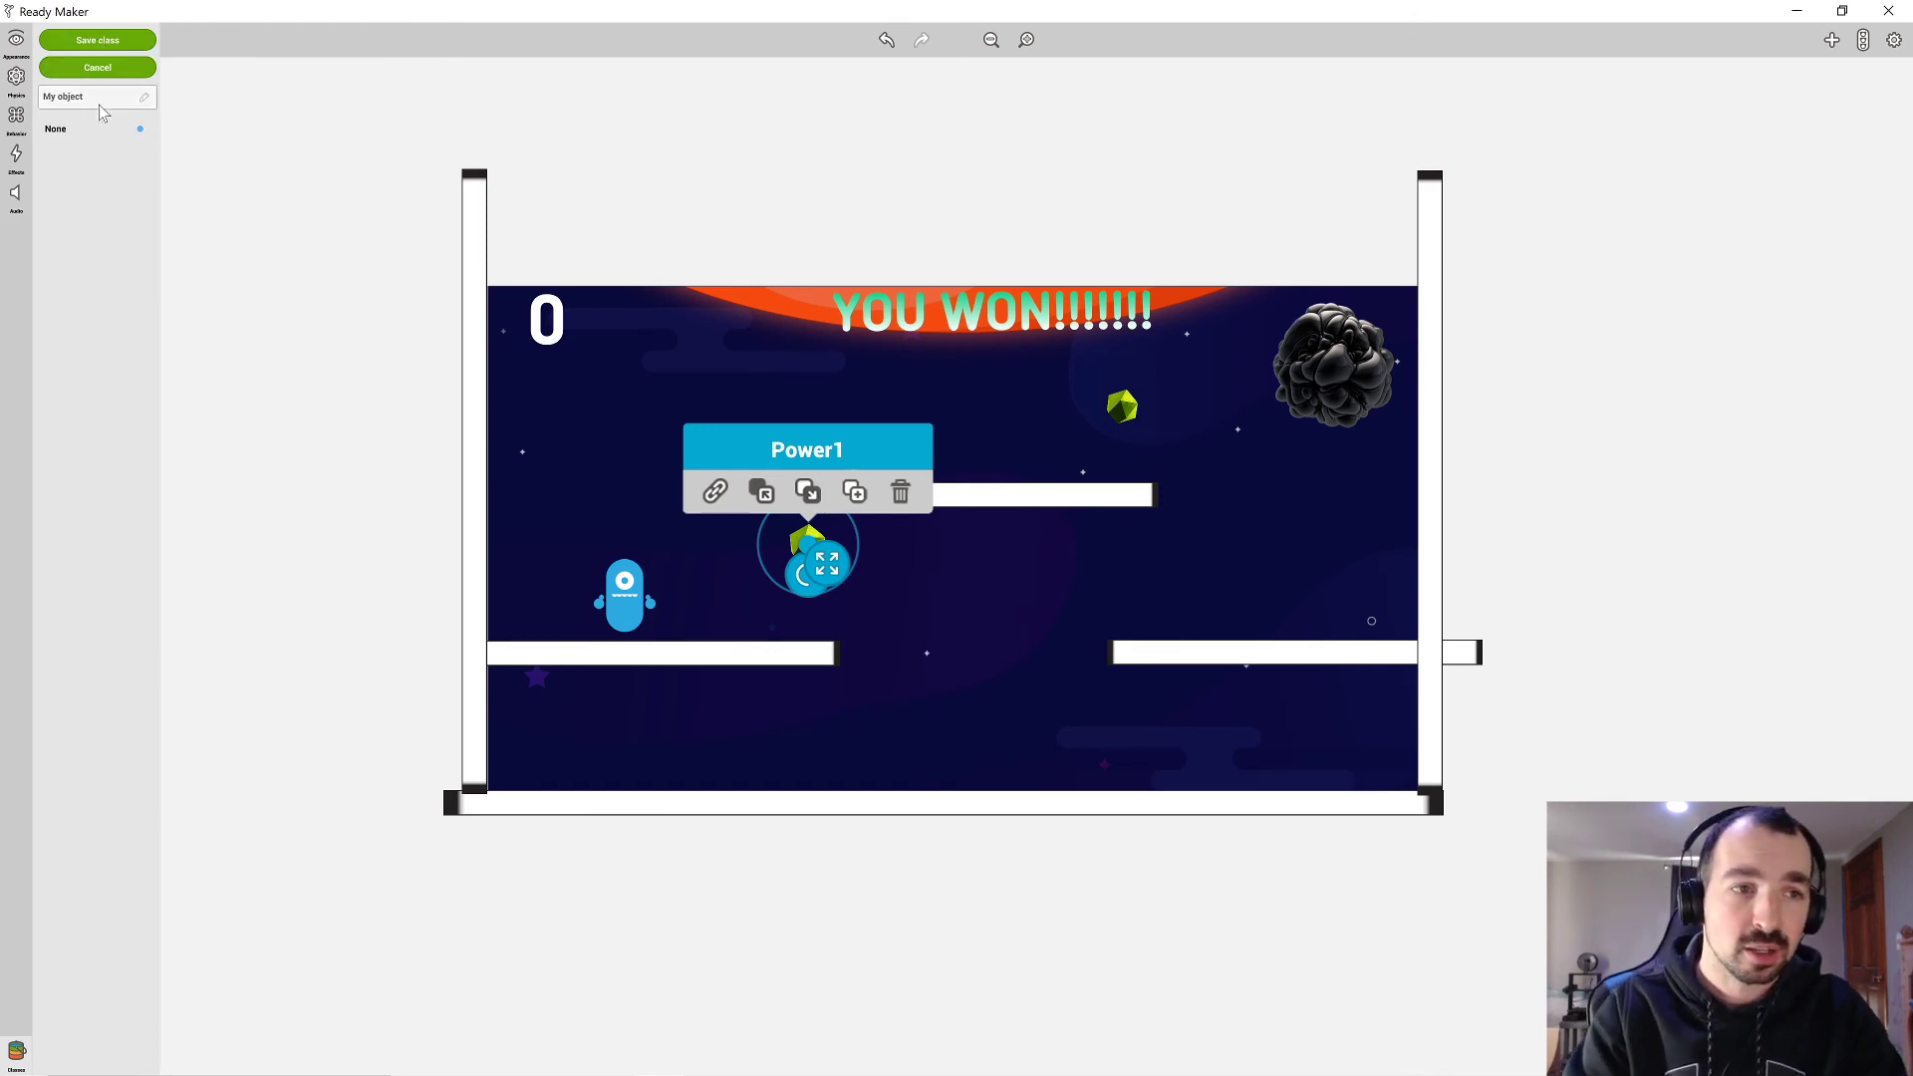
click(100, 105)
text(Power)
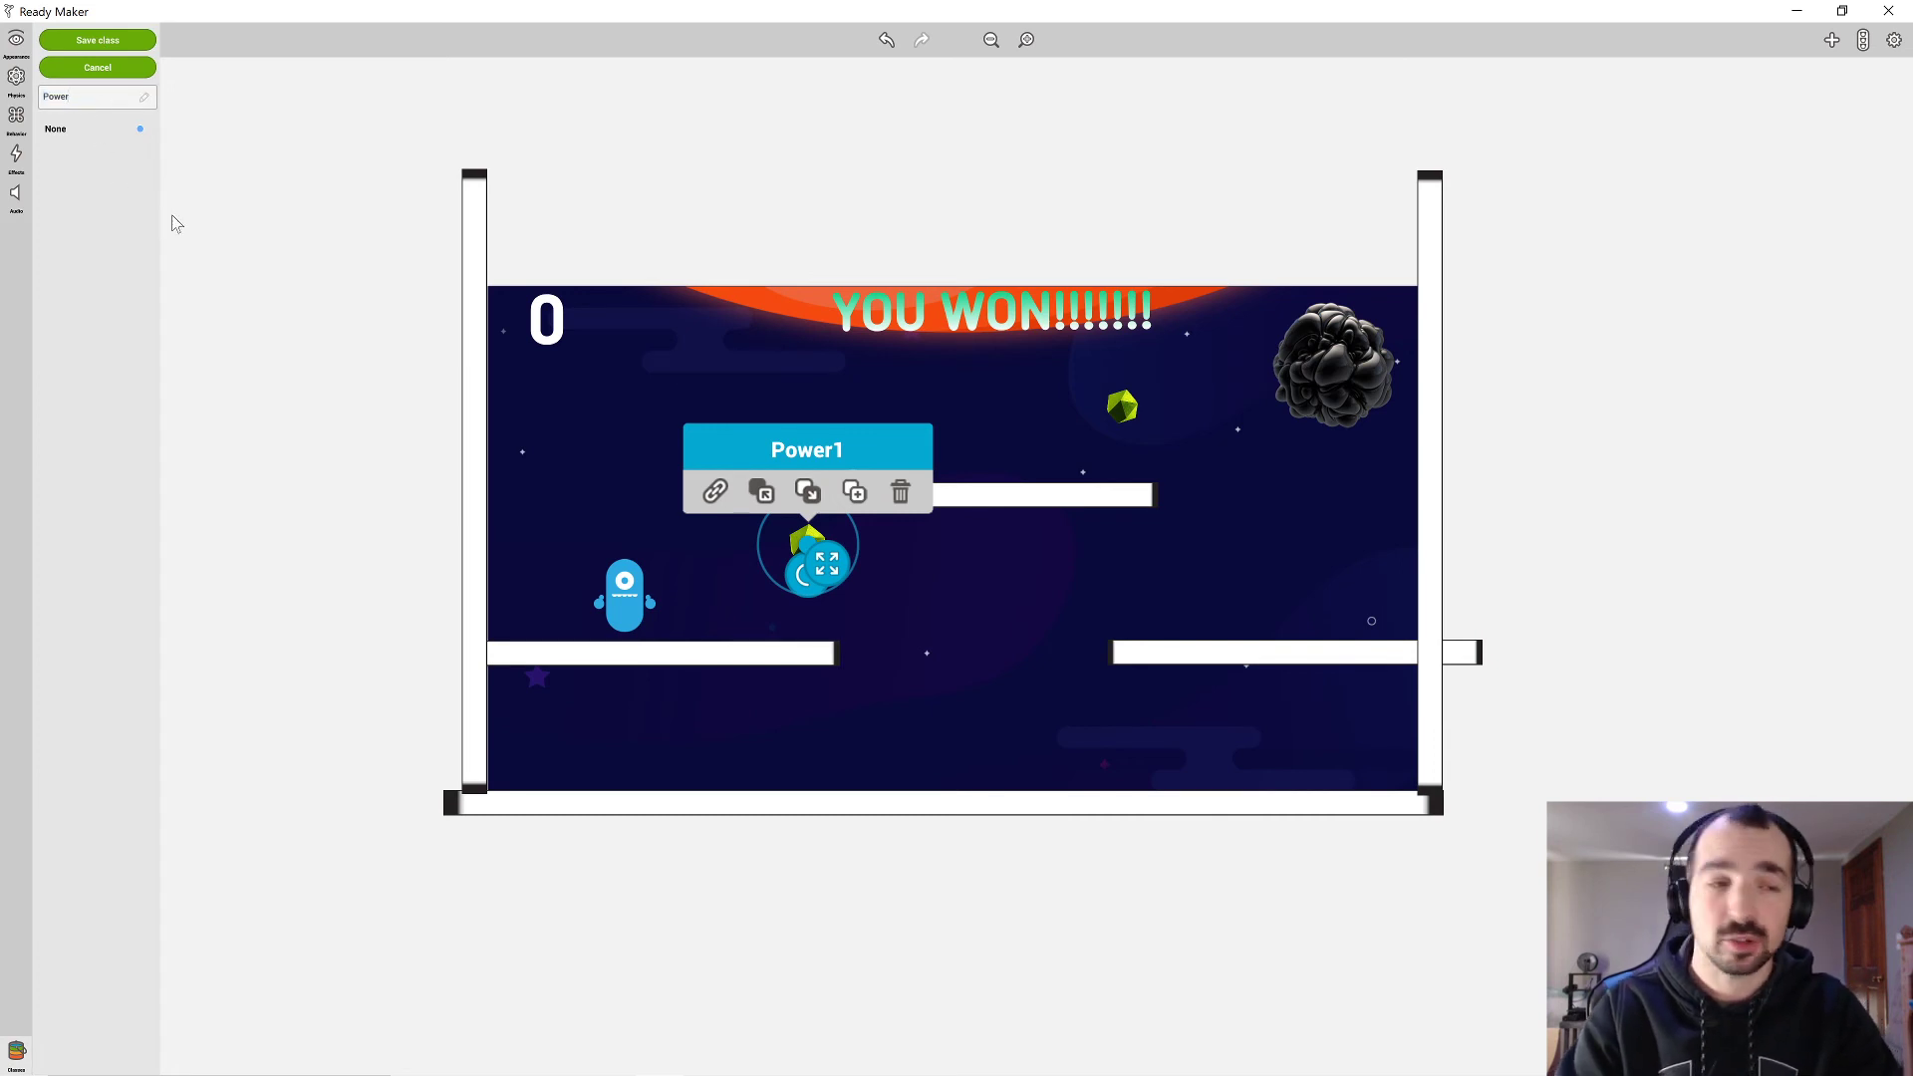
click(108, 40)
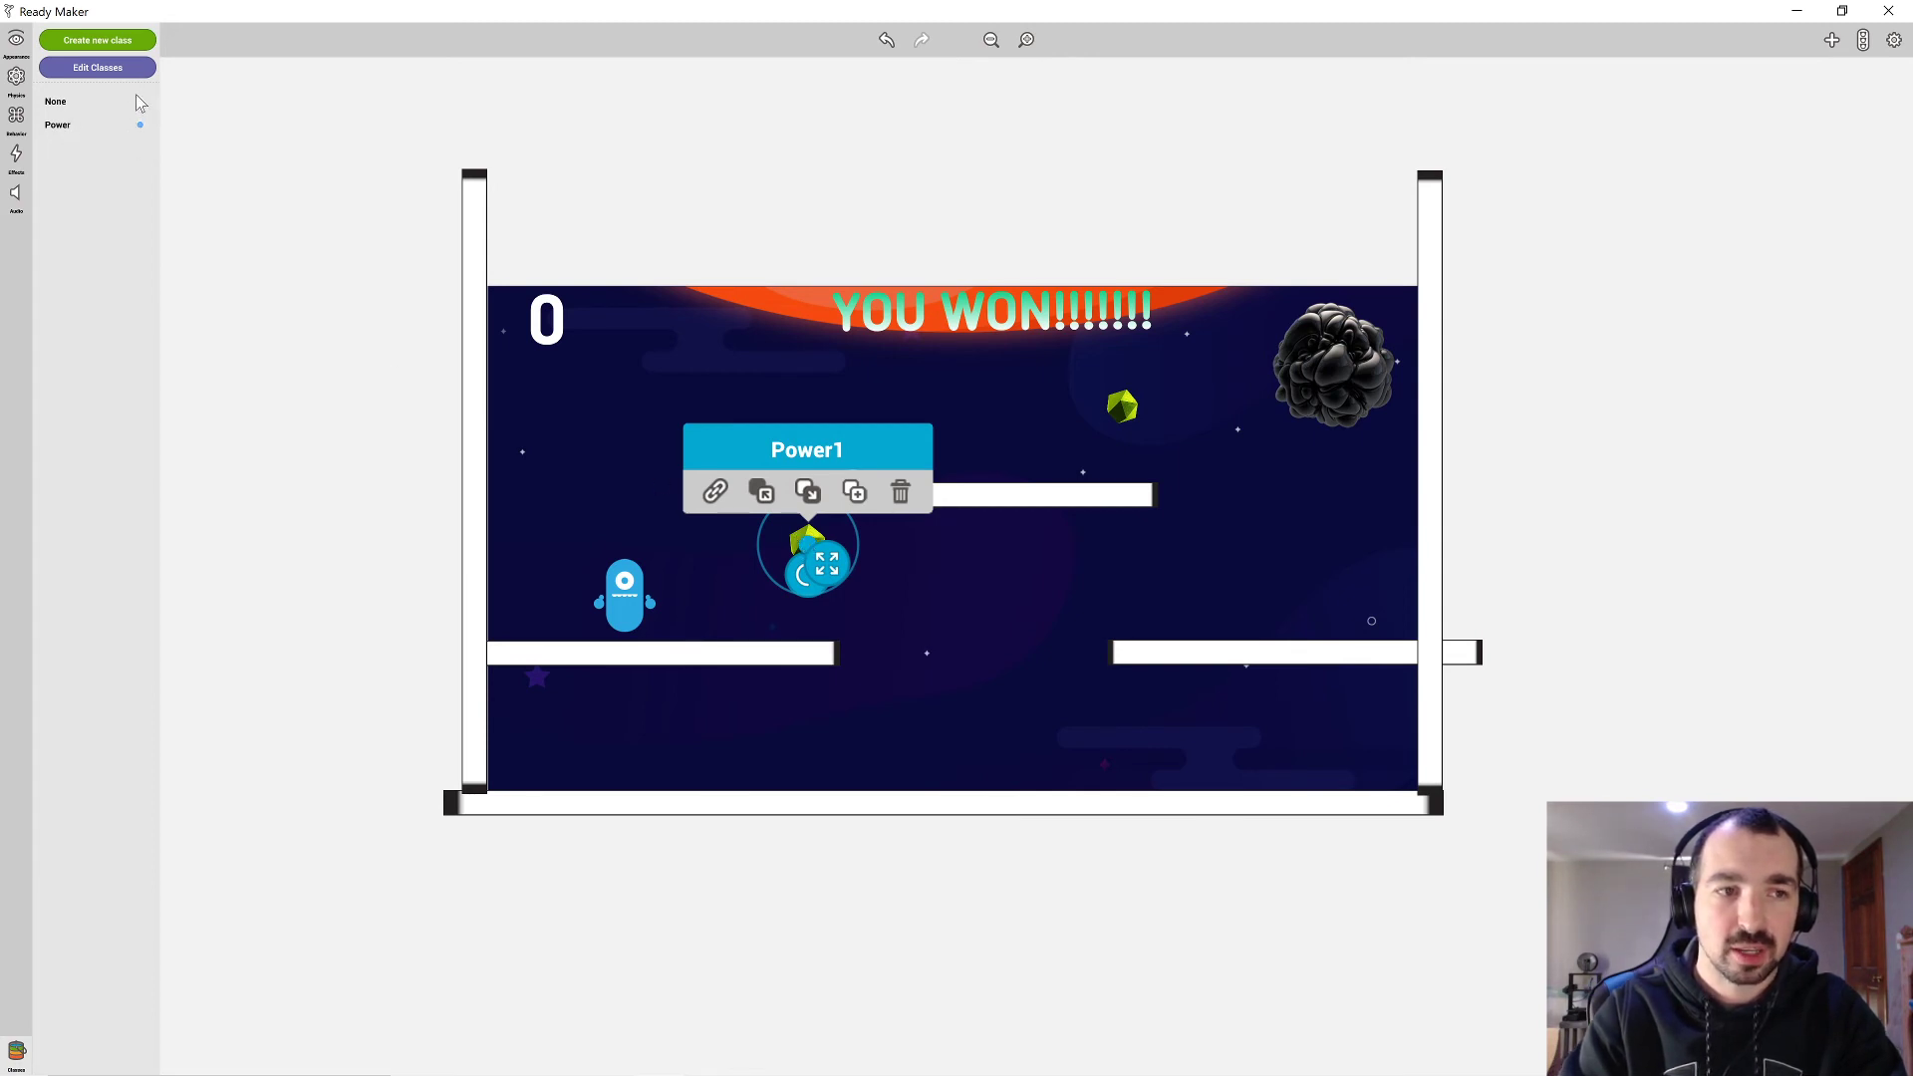
click(56, 103)
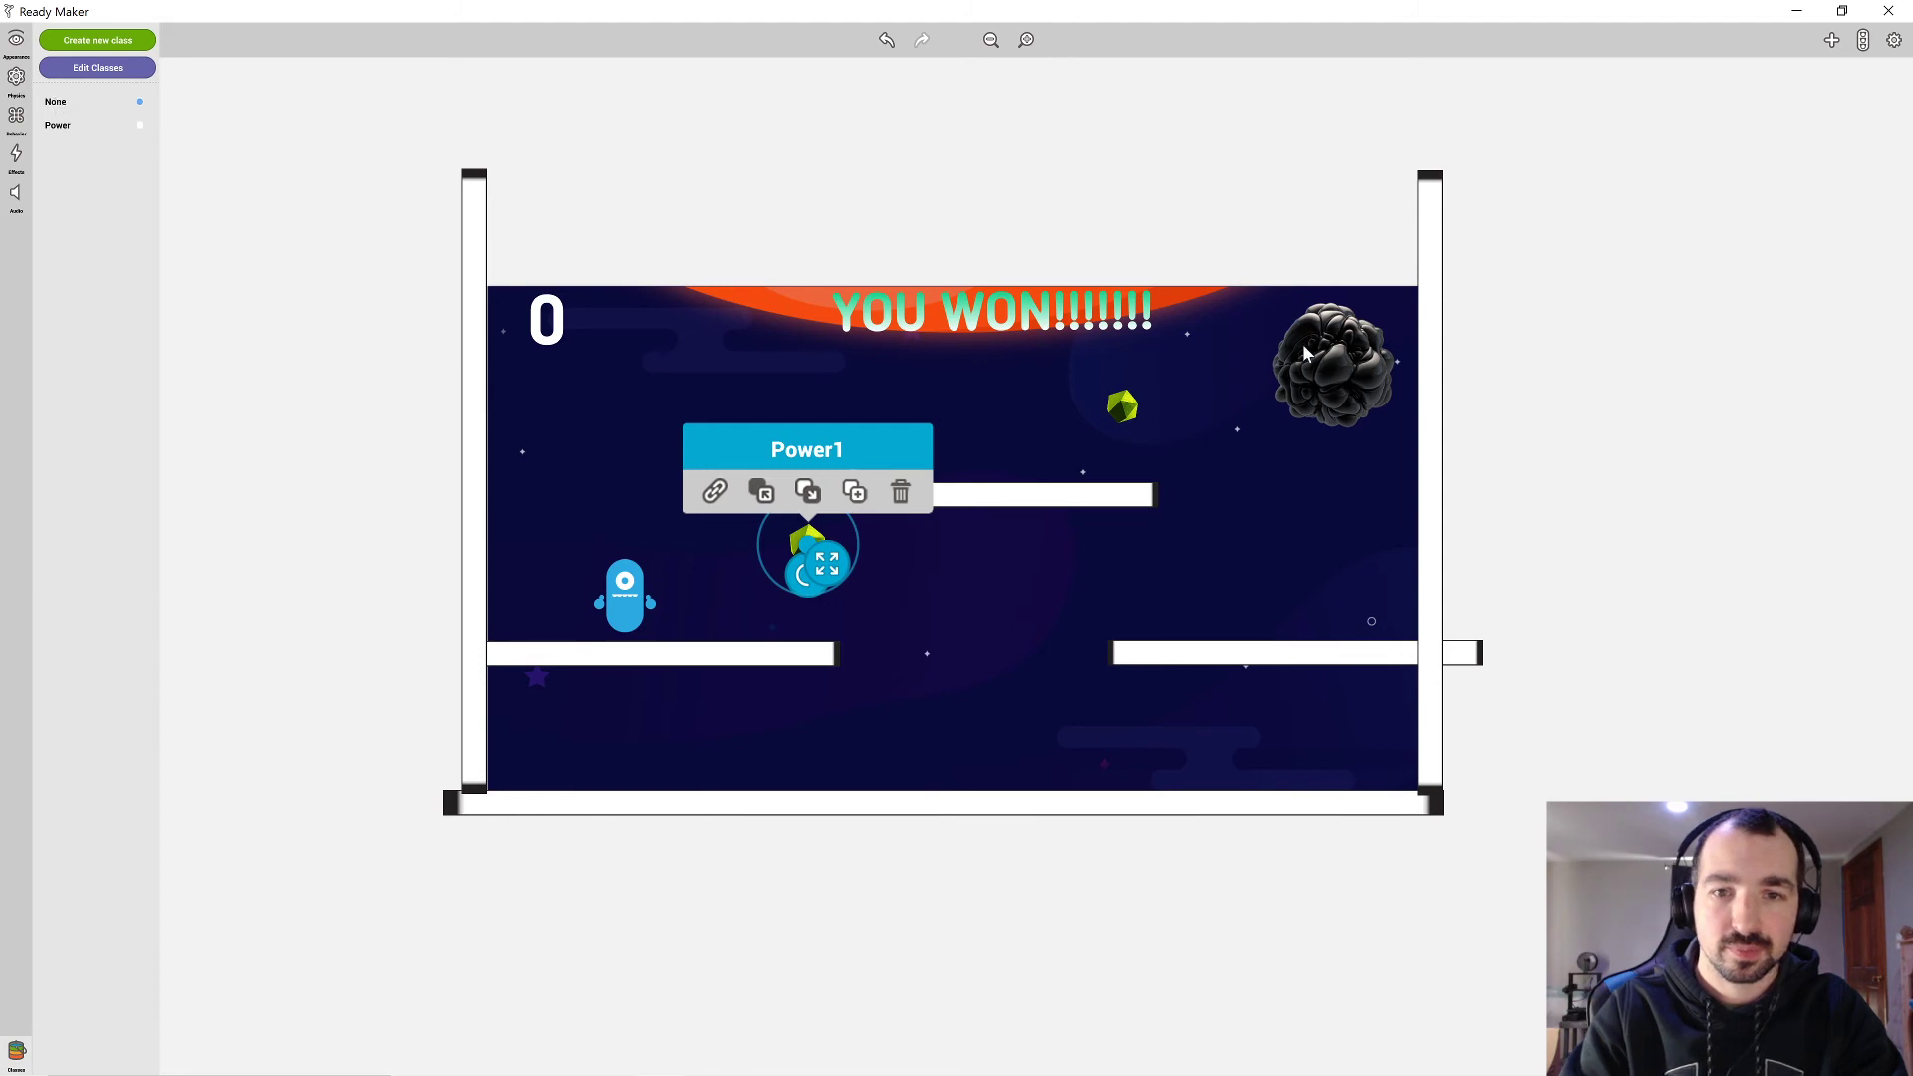
Assign the power2 object above the middle platform to the Power class and deselect it.
click(1119, 410)
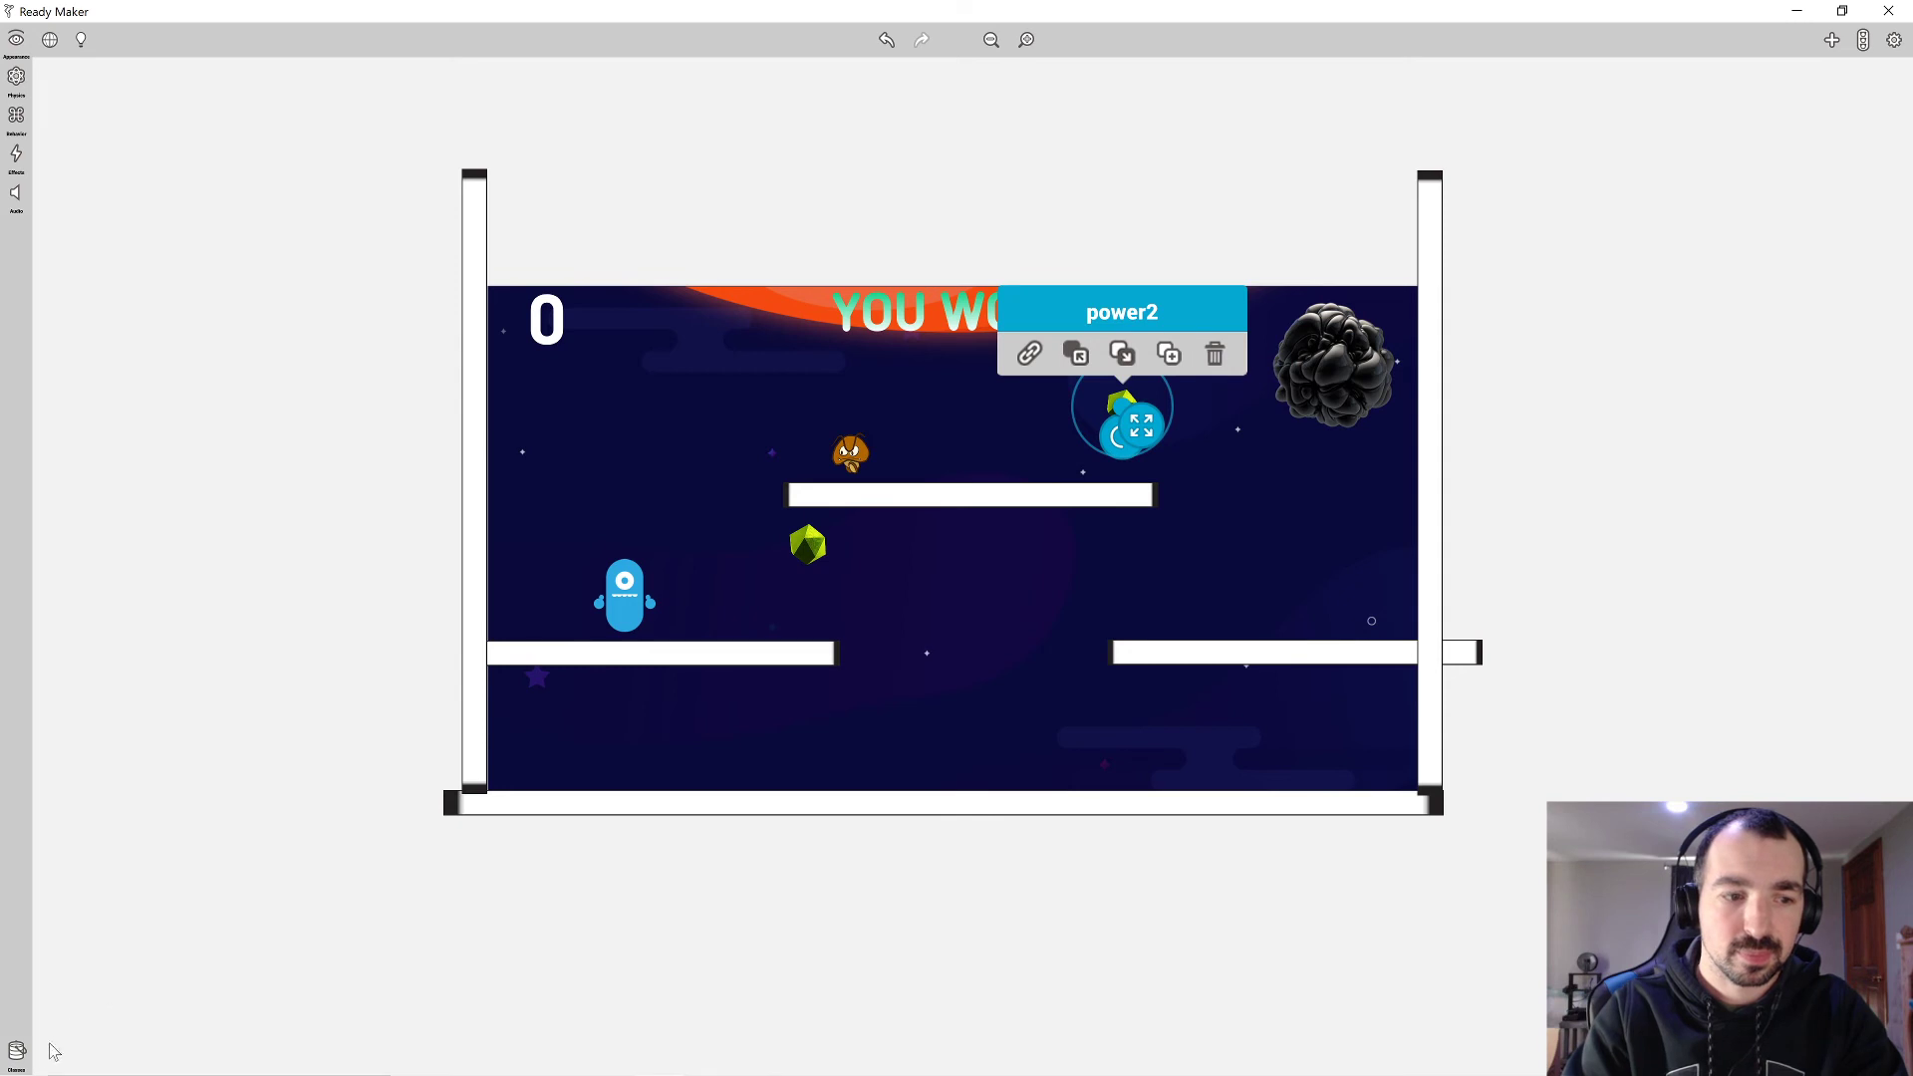
click(17, 1051)
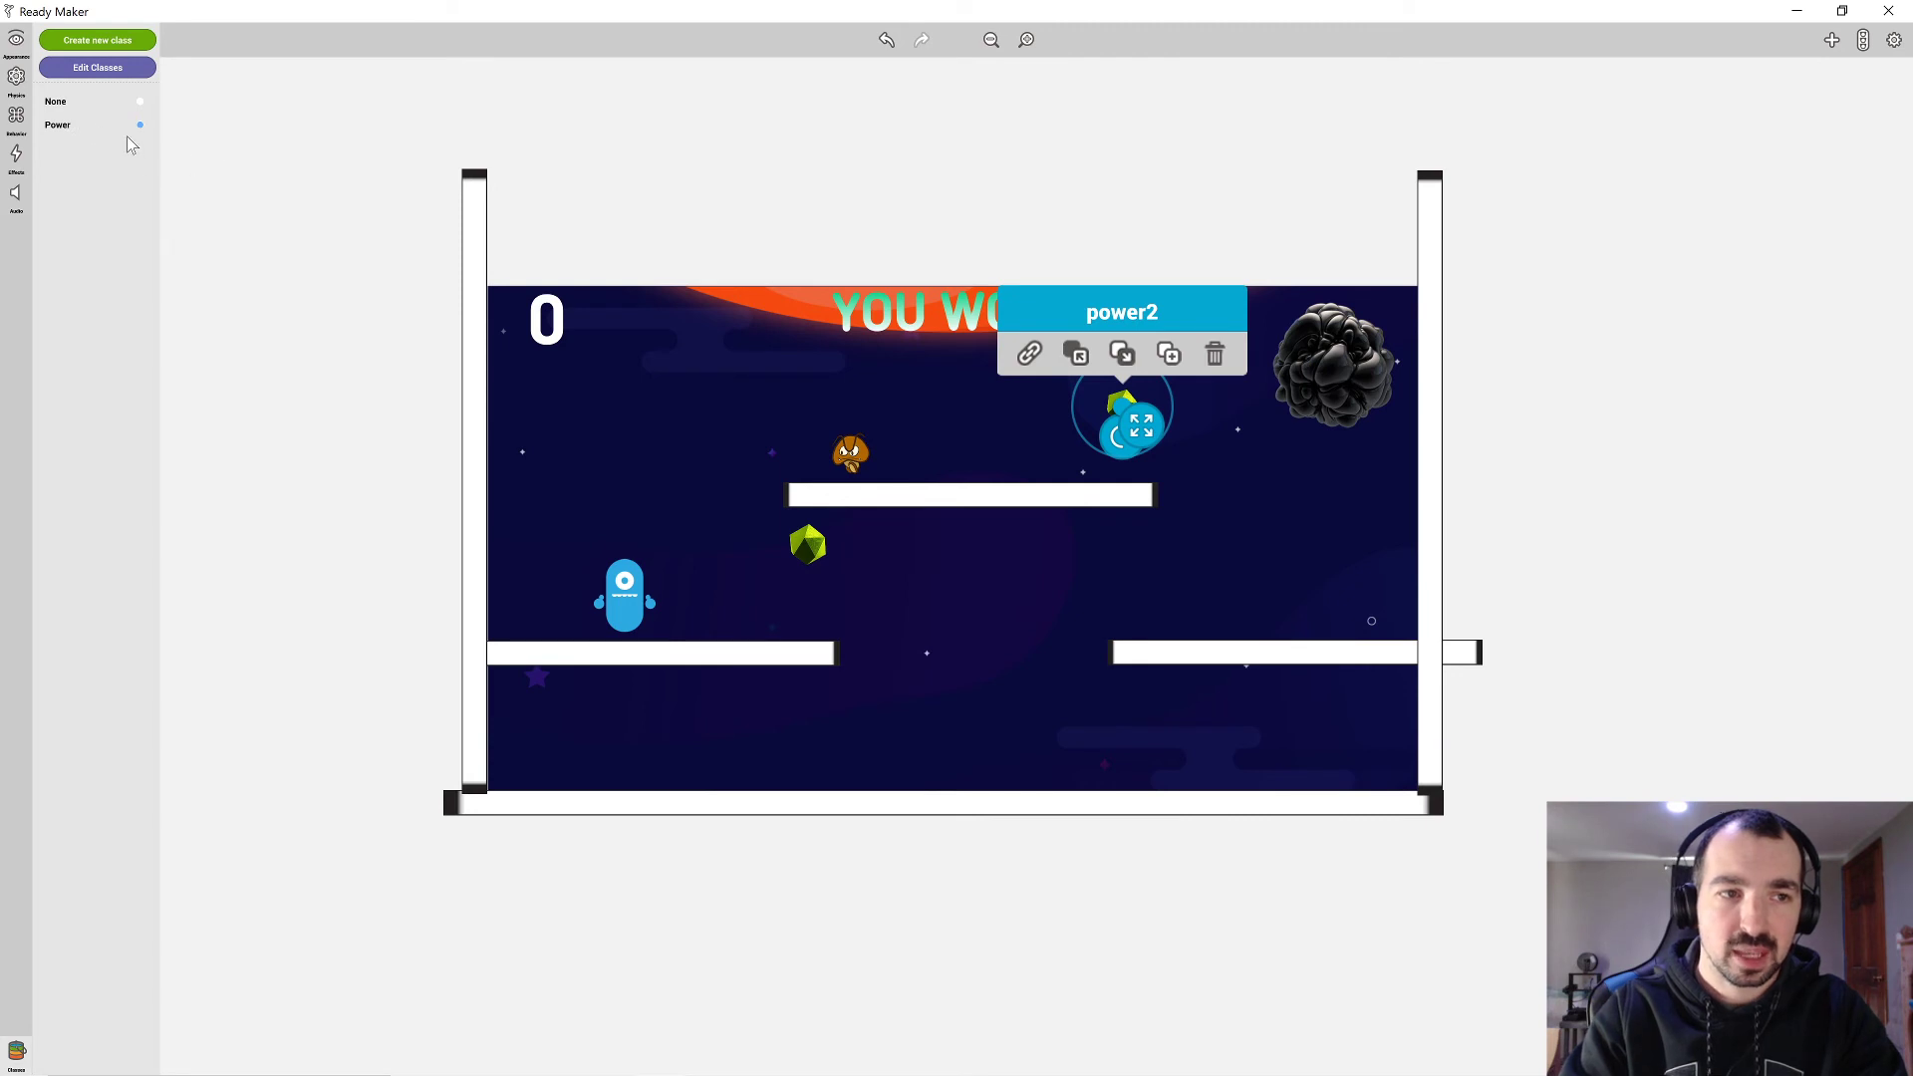
click(364, 191)
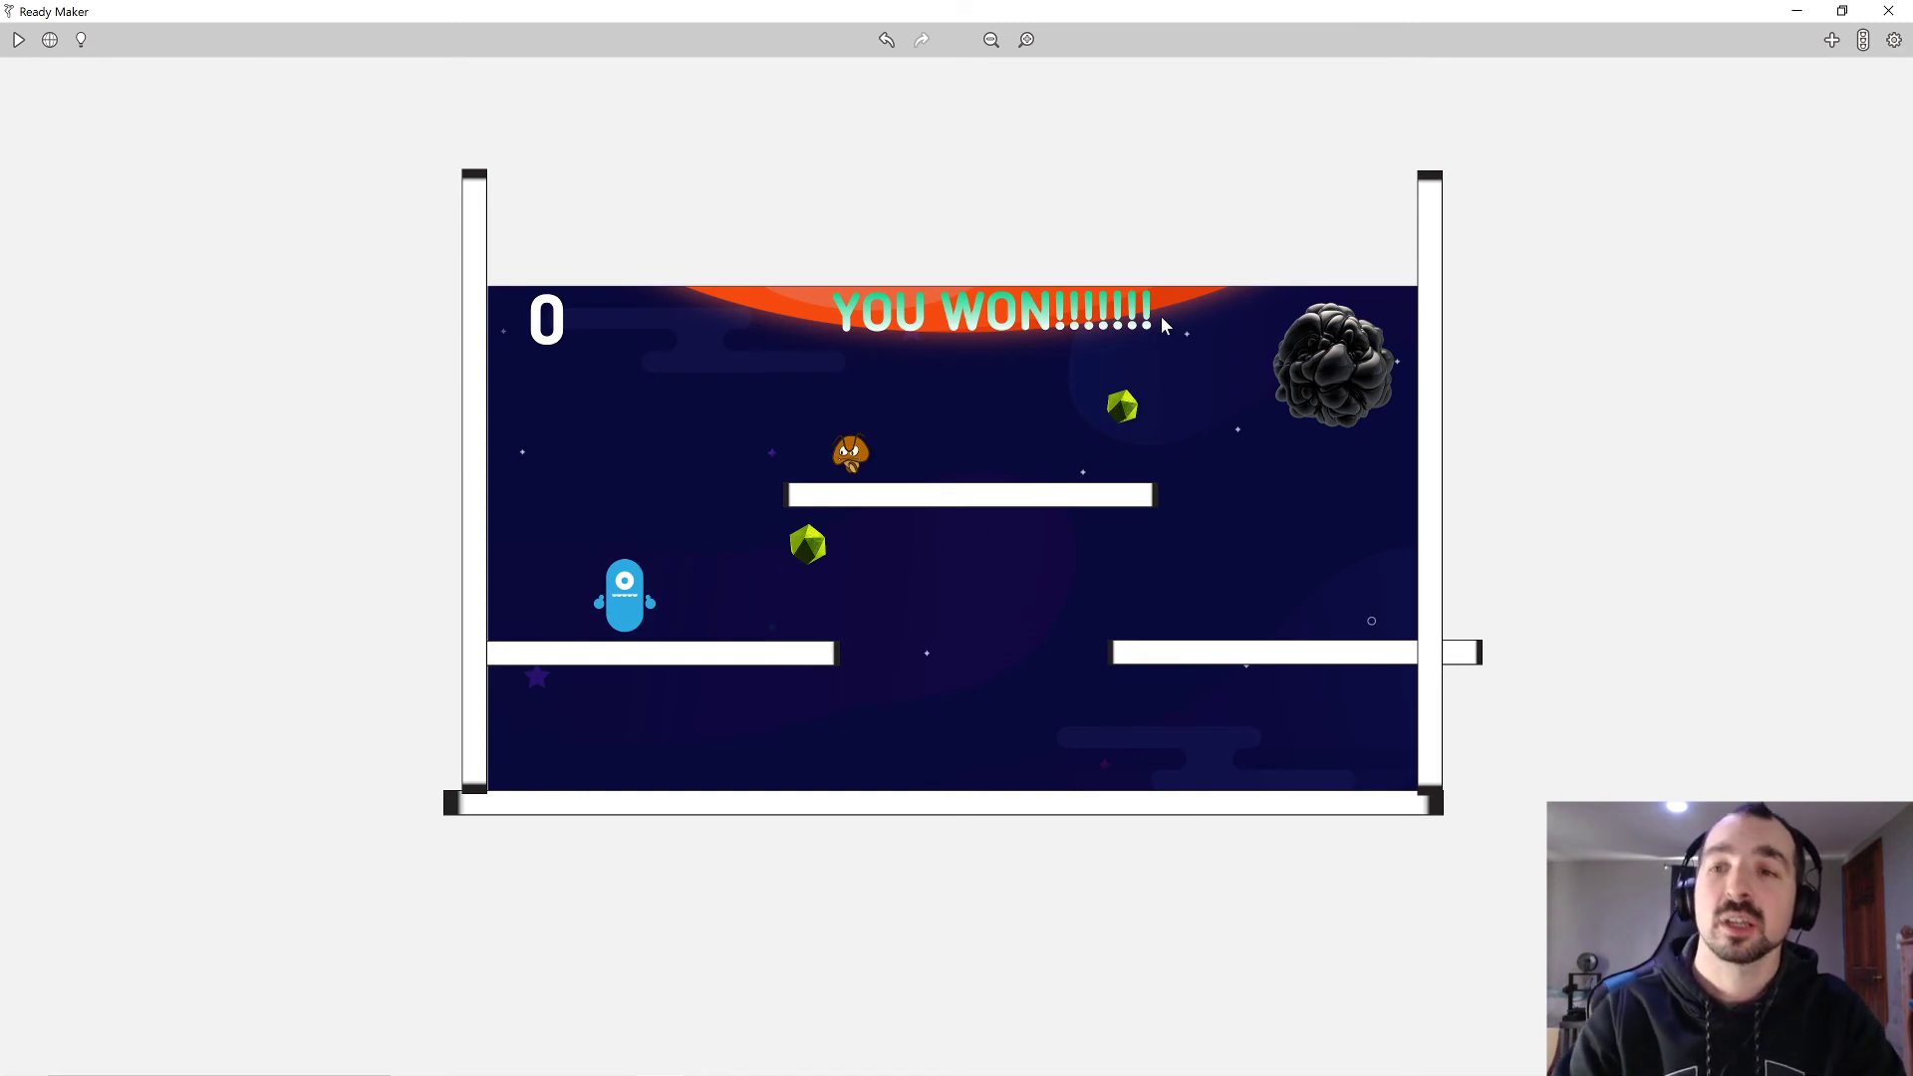
In the Hit Power 1 event, replace the touched object Power1 with the Power class.
click(1863, 40)
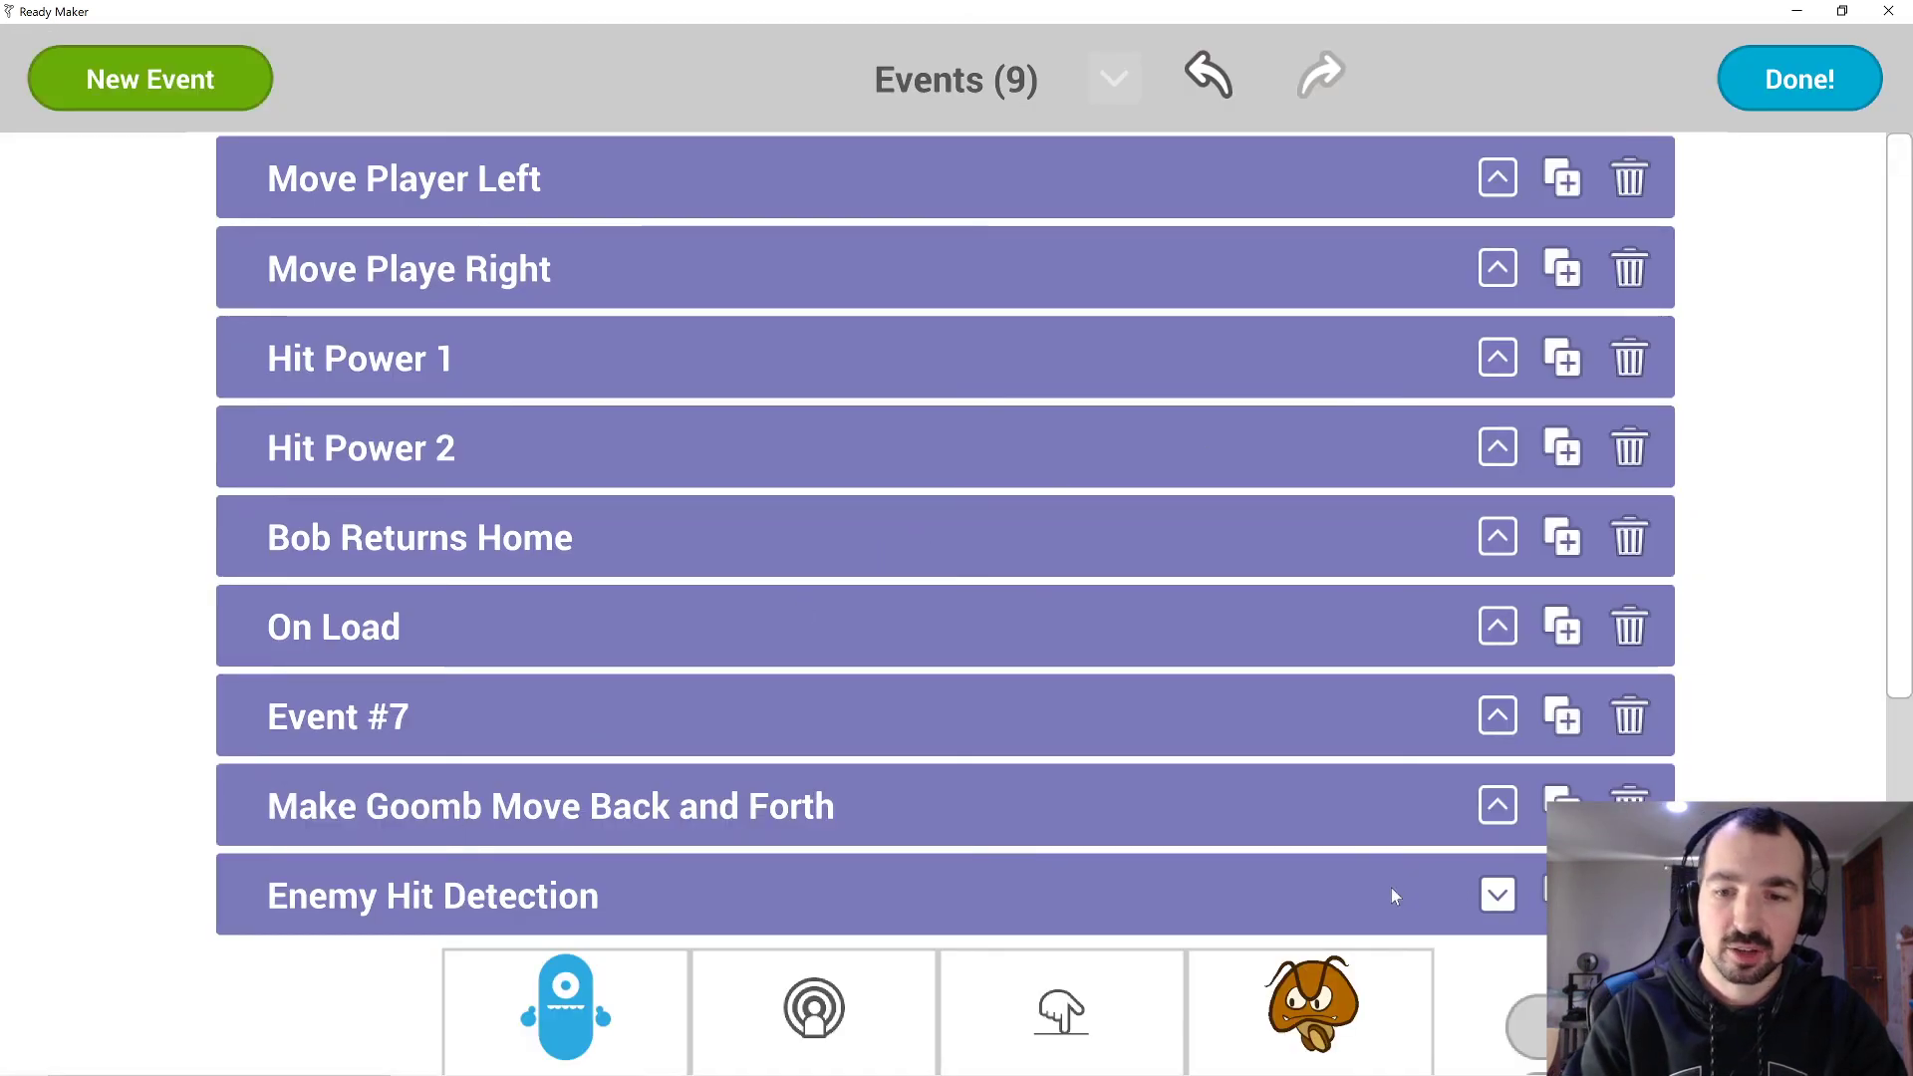
click(1497, 893)
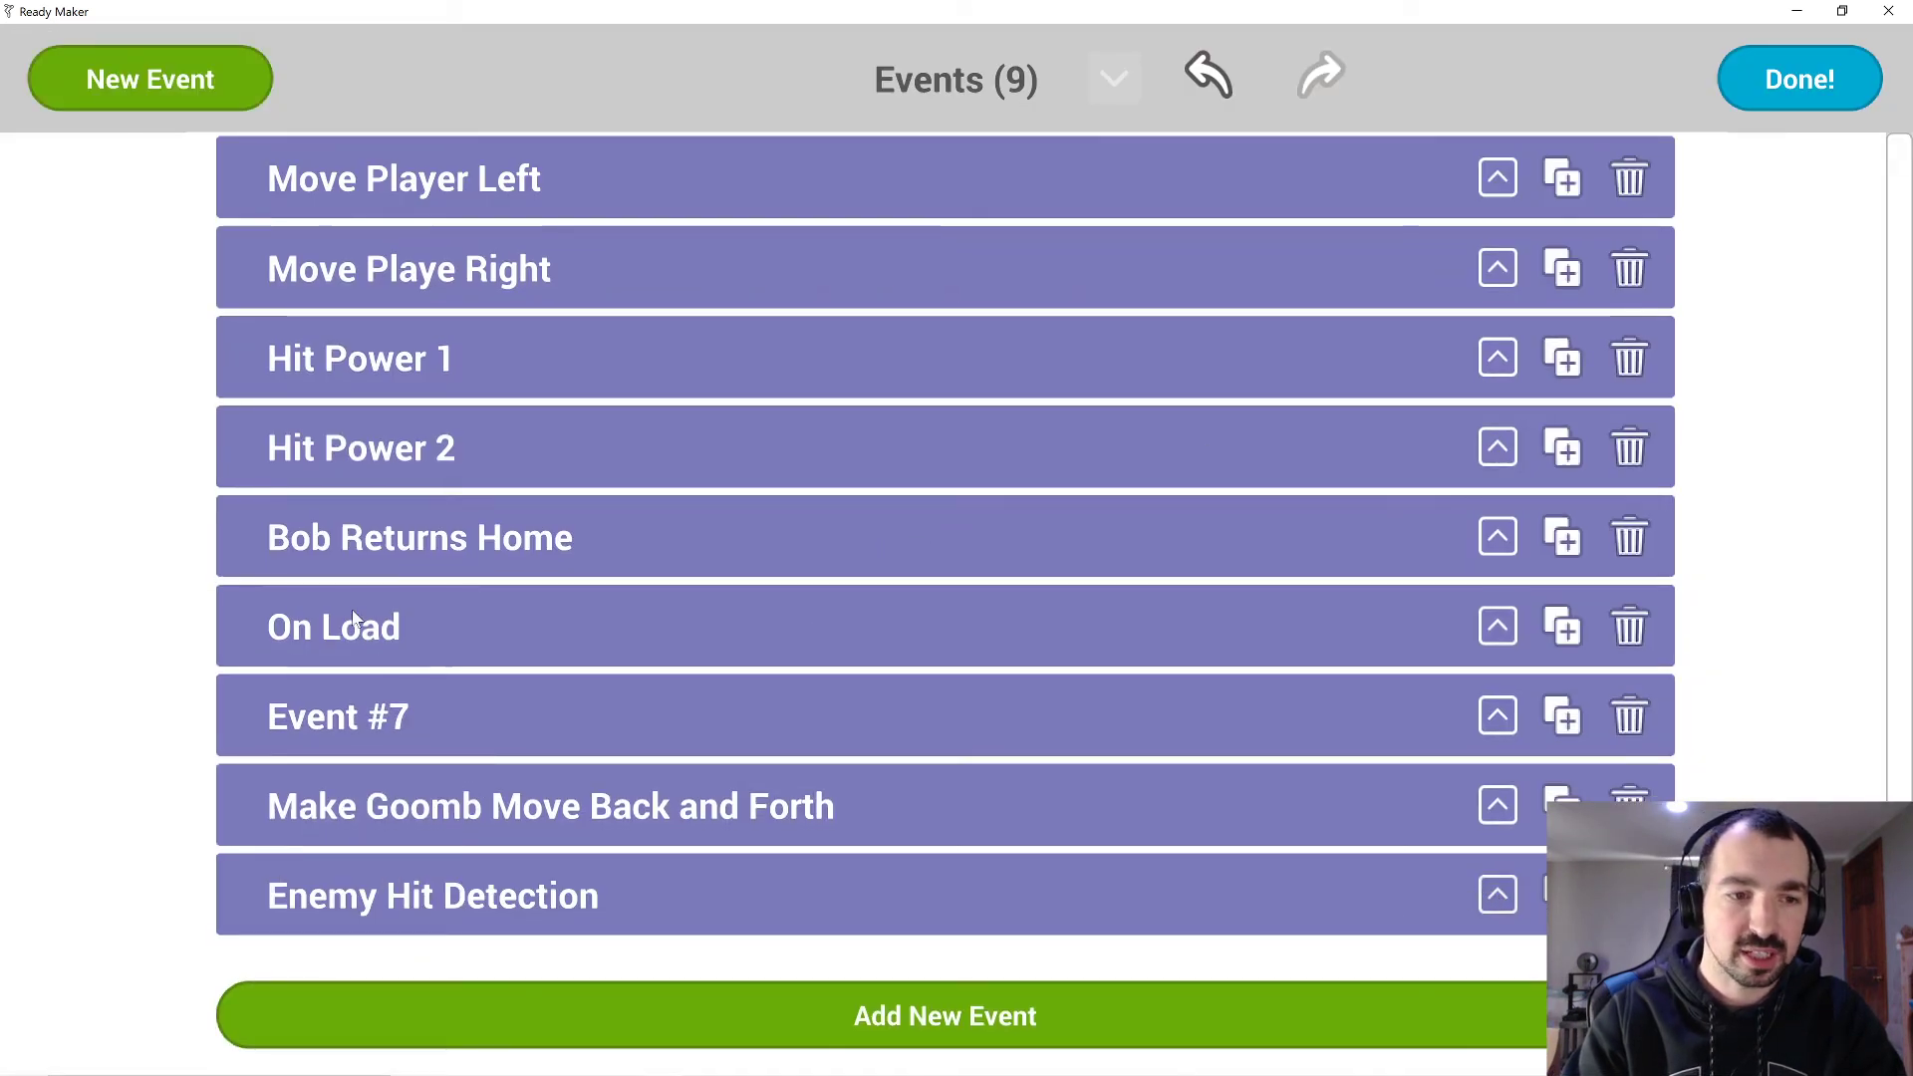
click(1497, 360)
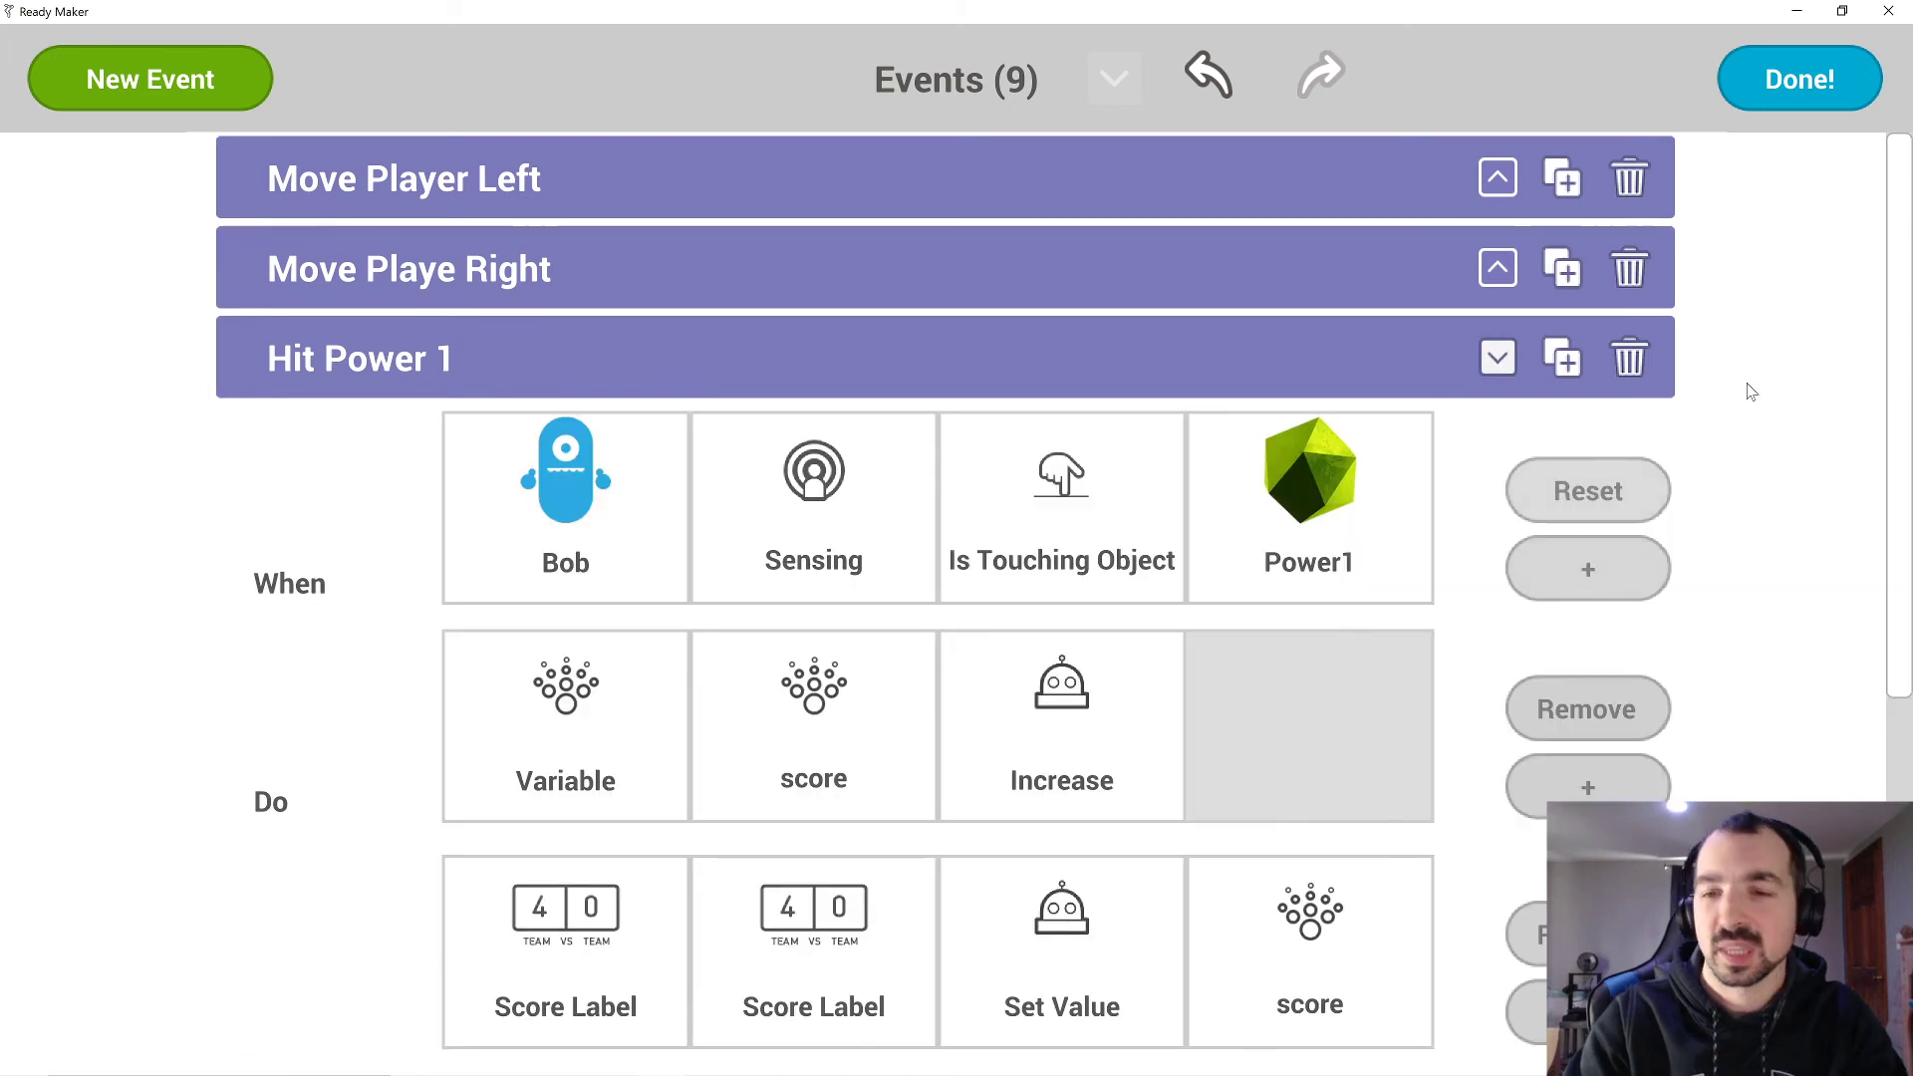
scroll(1905, 553, down, 2)
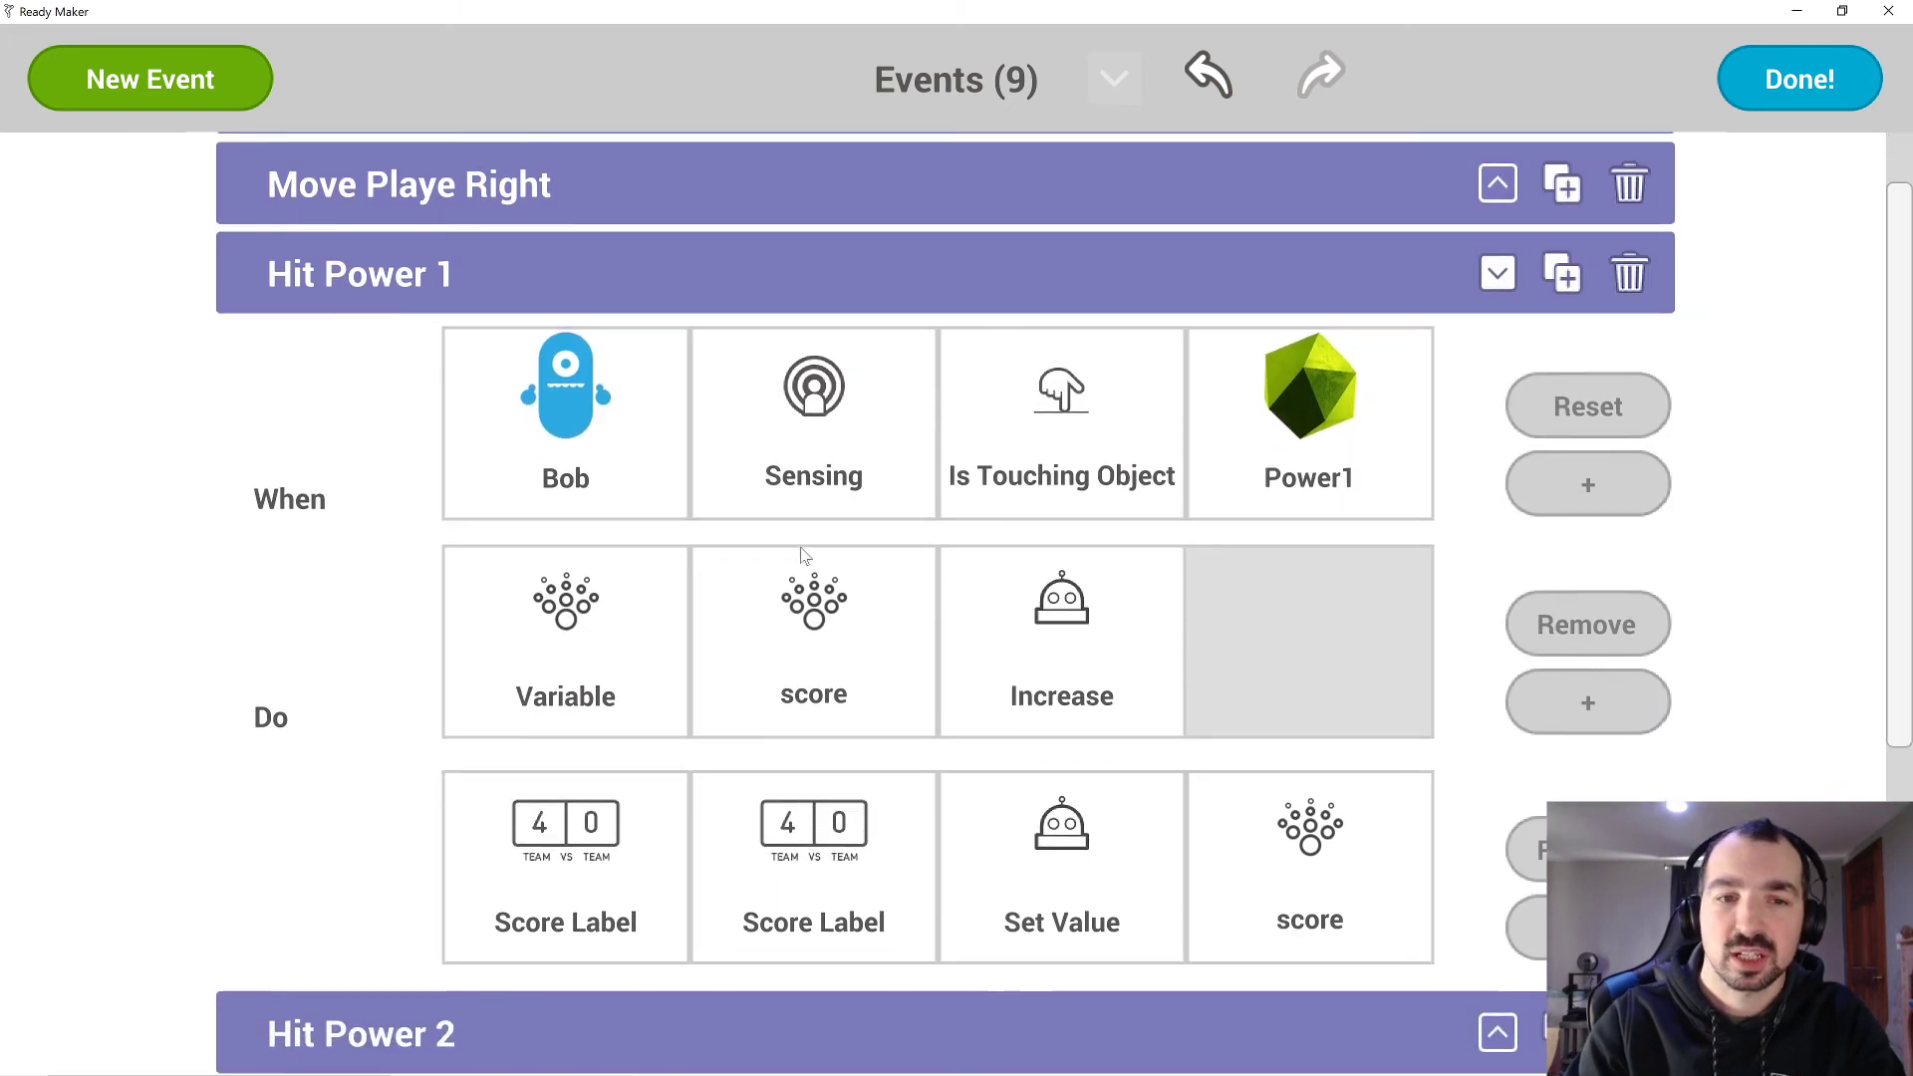
click(1277, 440)
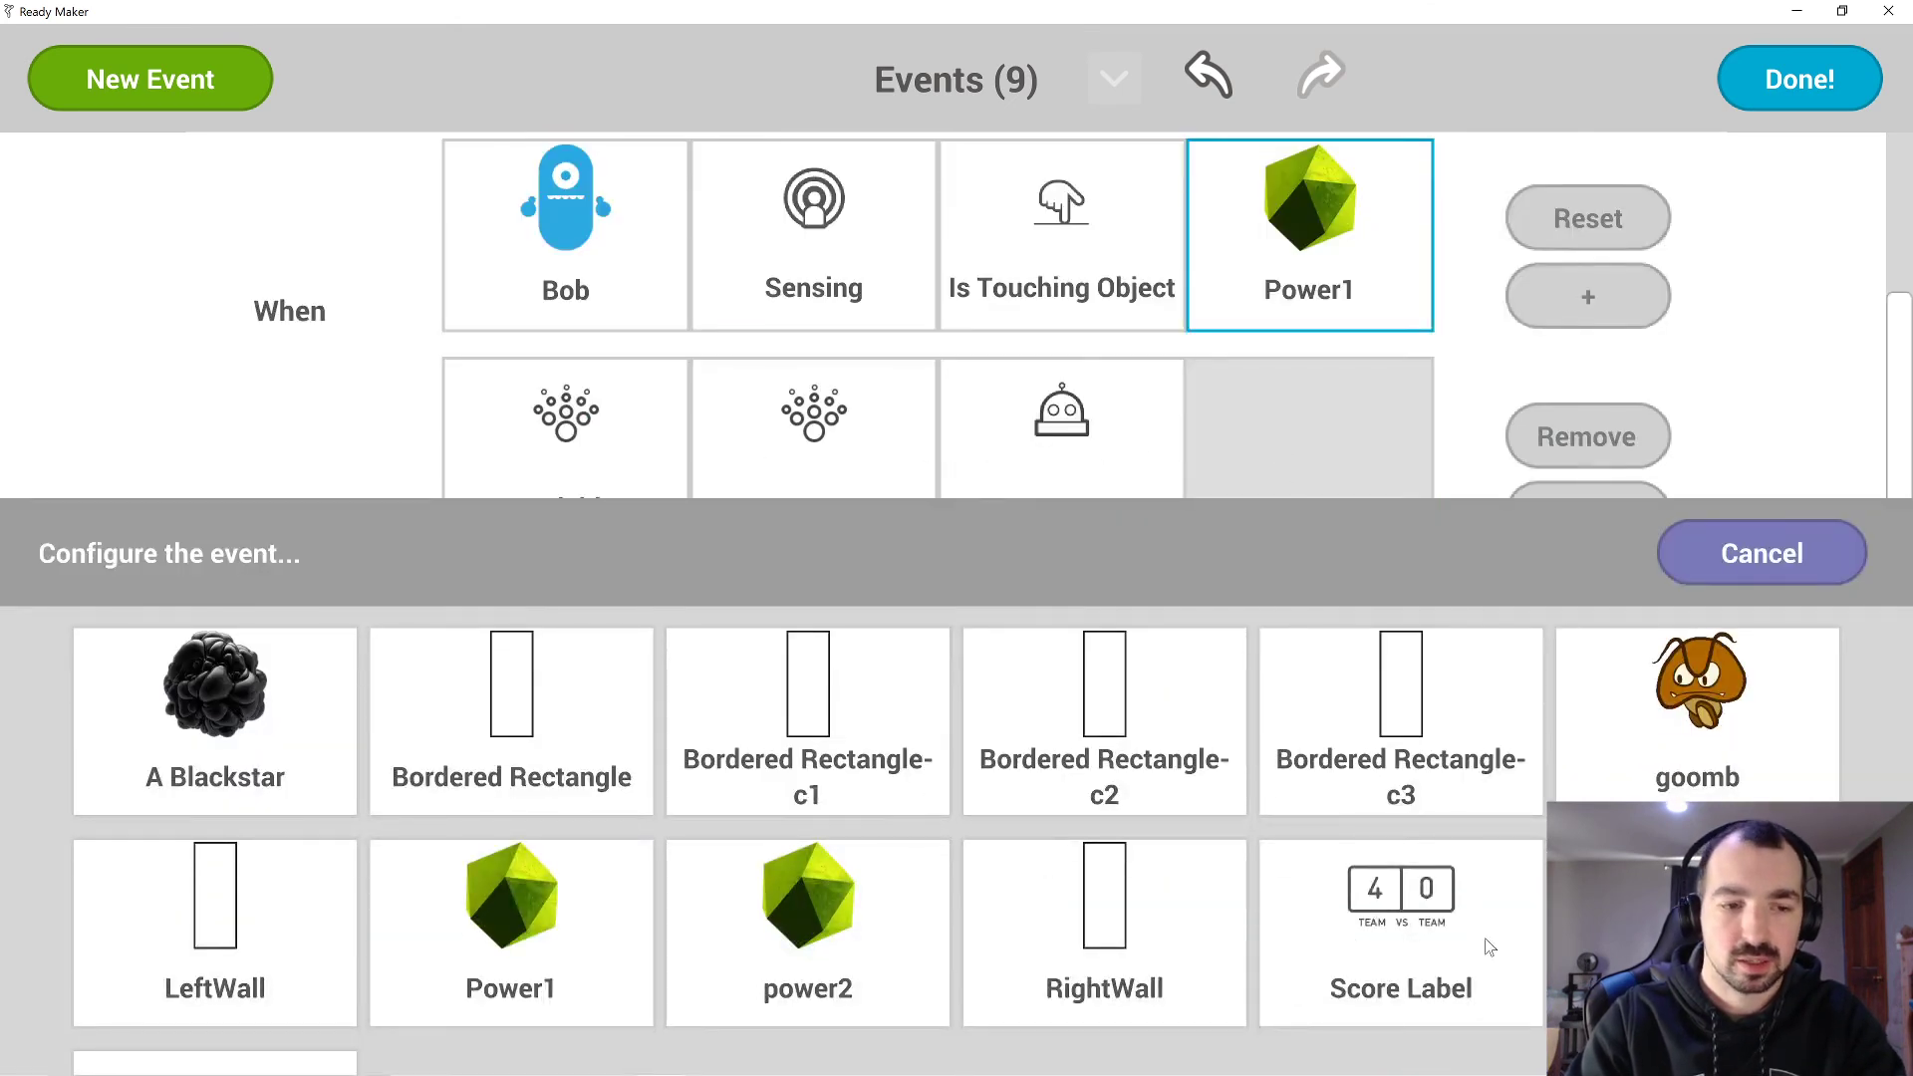
scroll(1841, 629, down, 2)
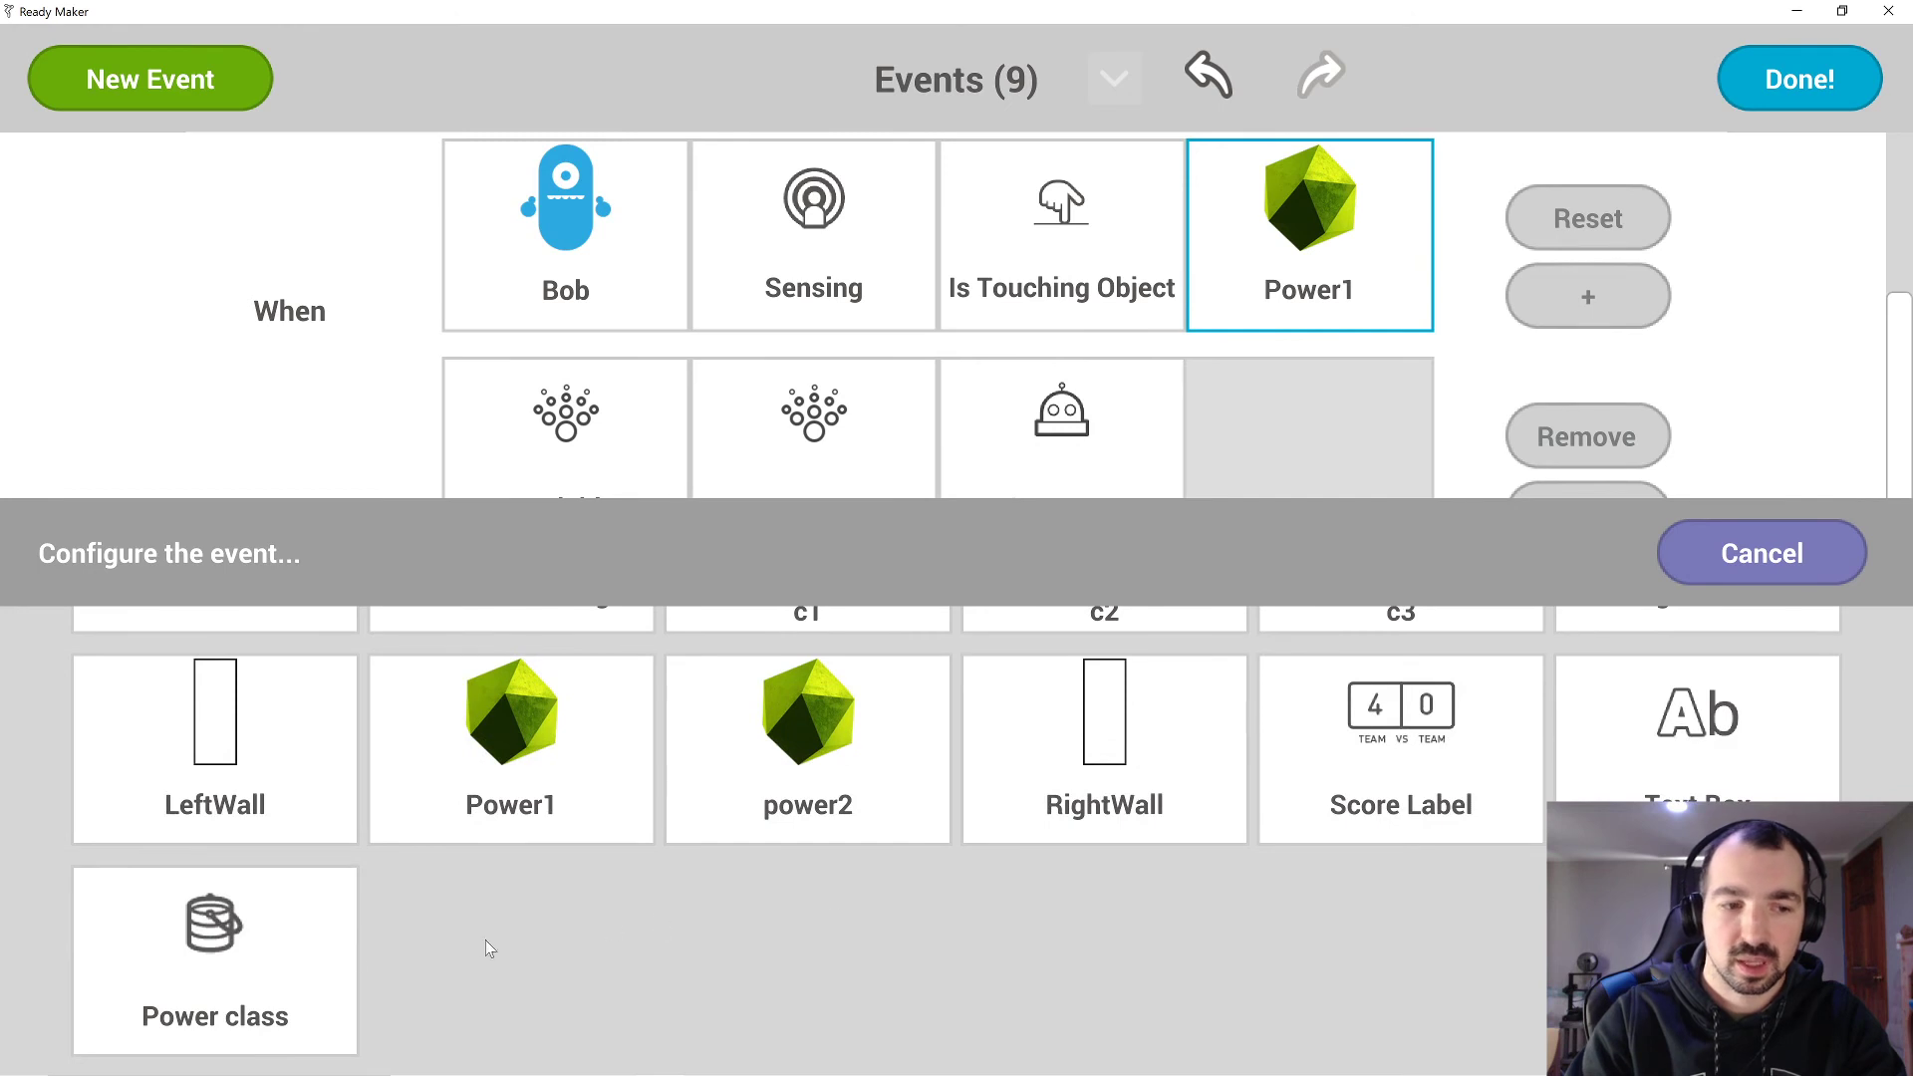
click(251, 984)
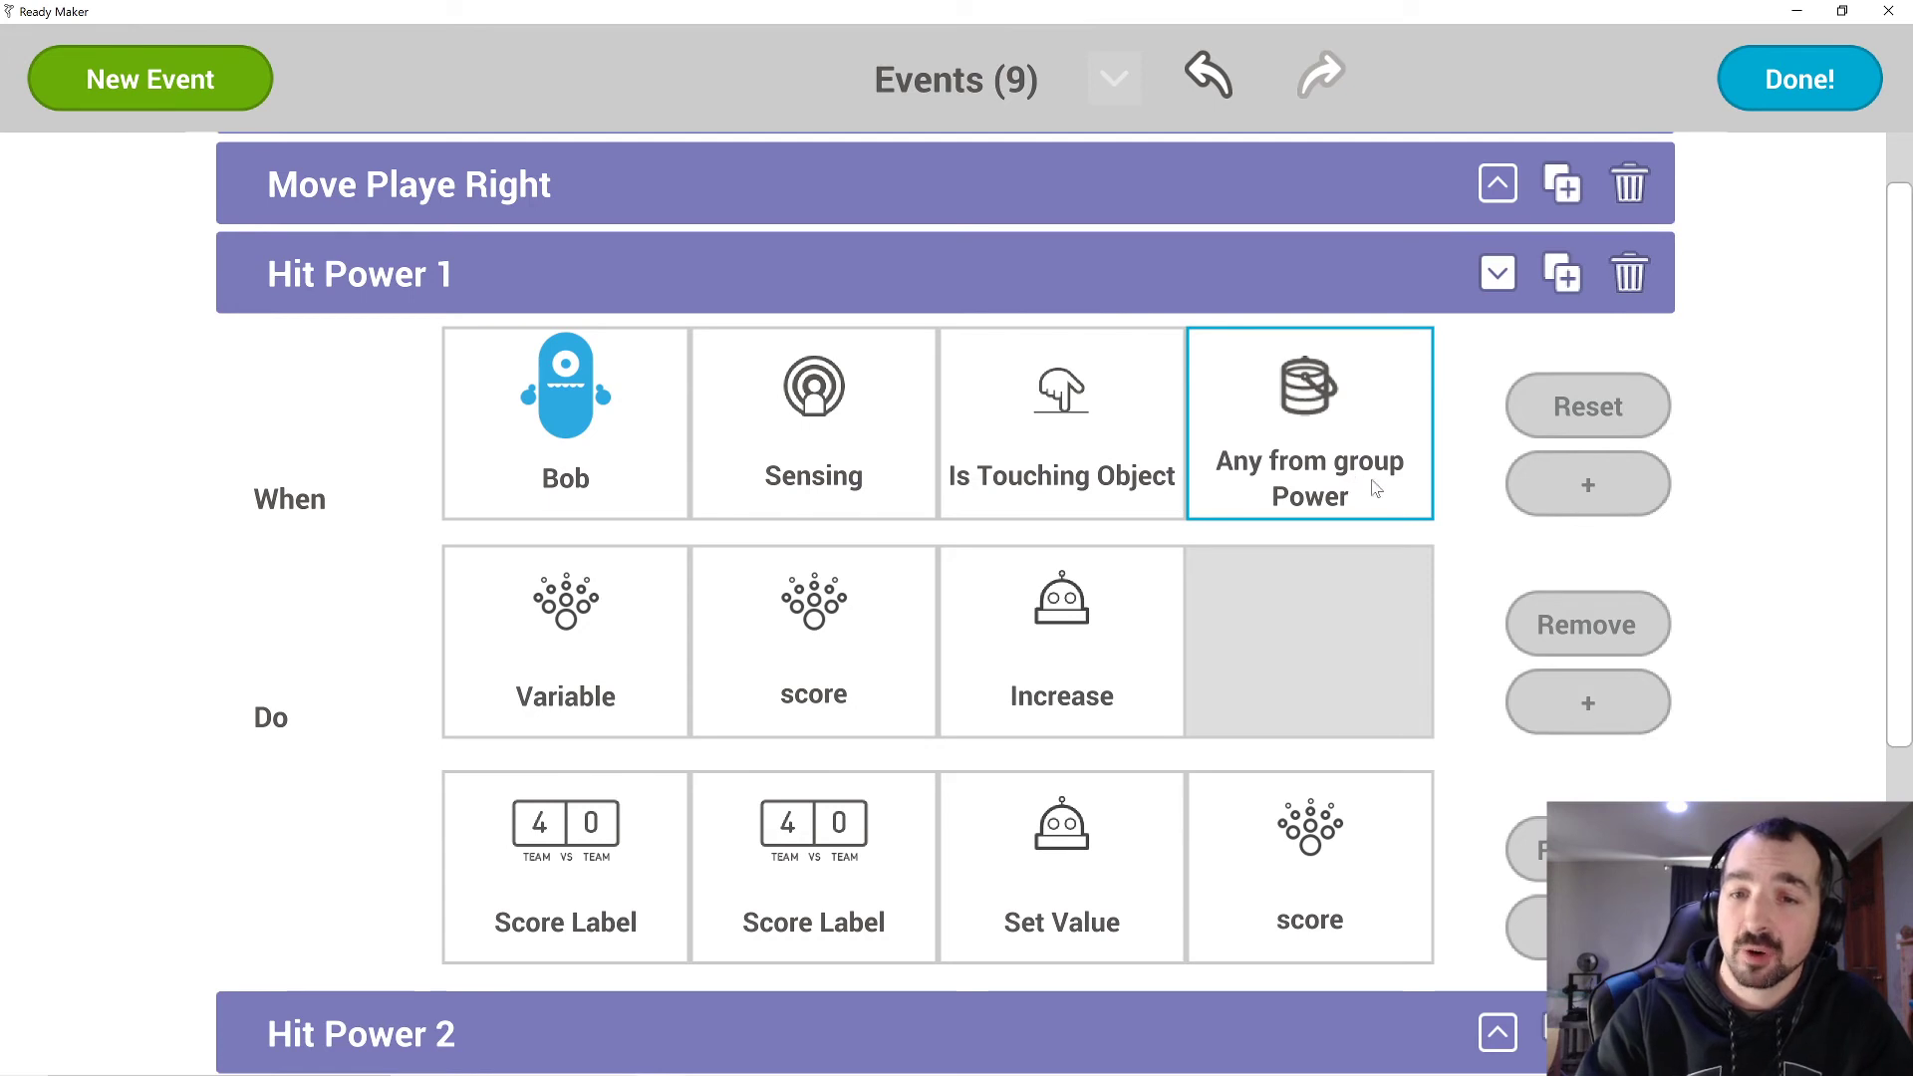
Add an action to Hit Power 1 with Selected Instance Power, Appearance, Set Hidden, Yes.
click(1580, 708)
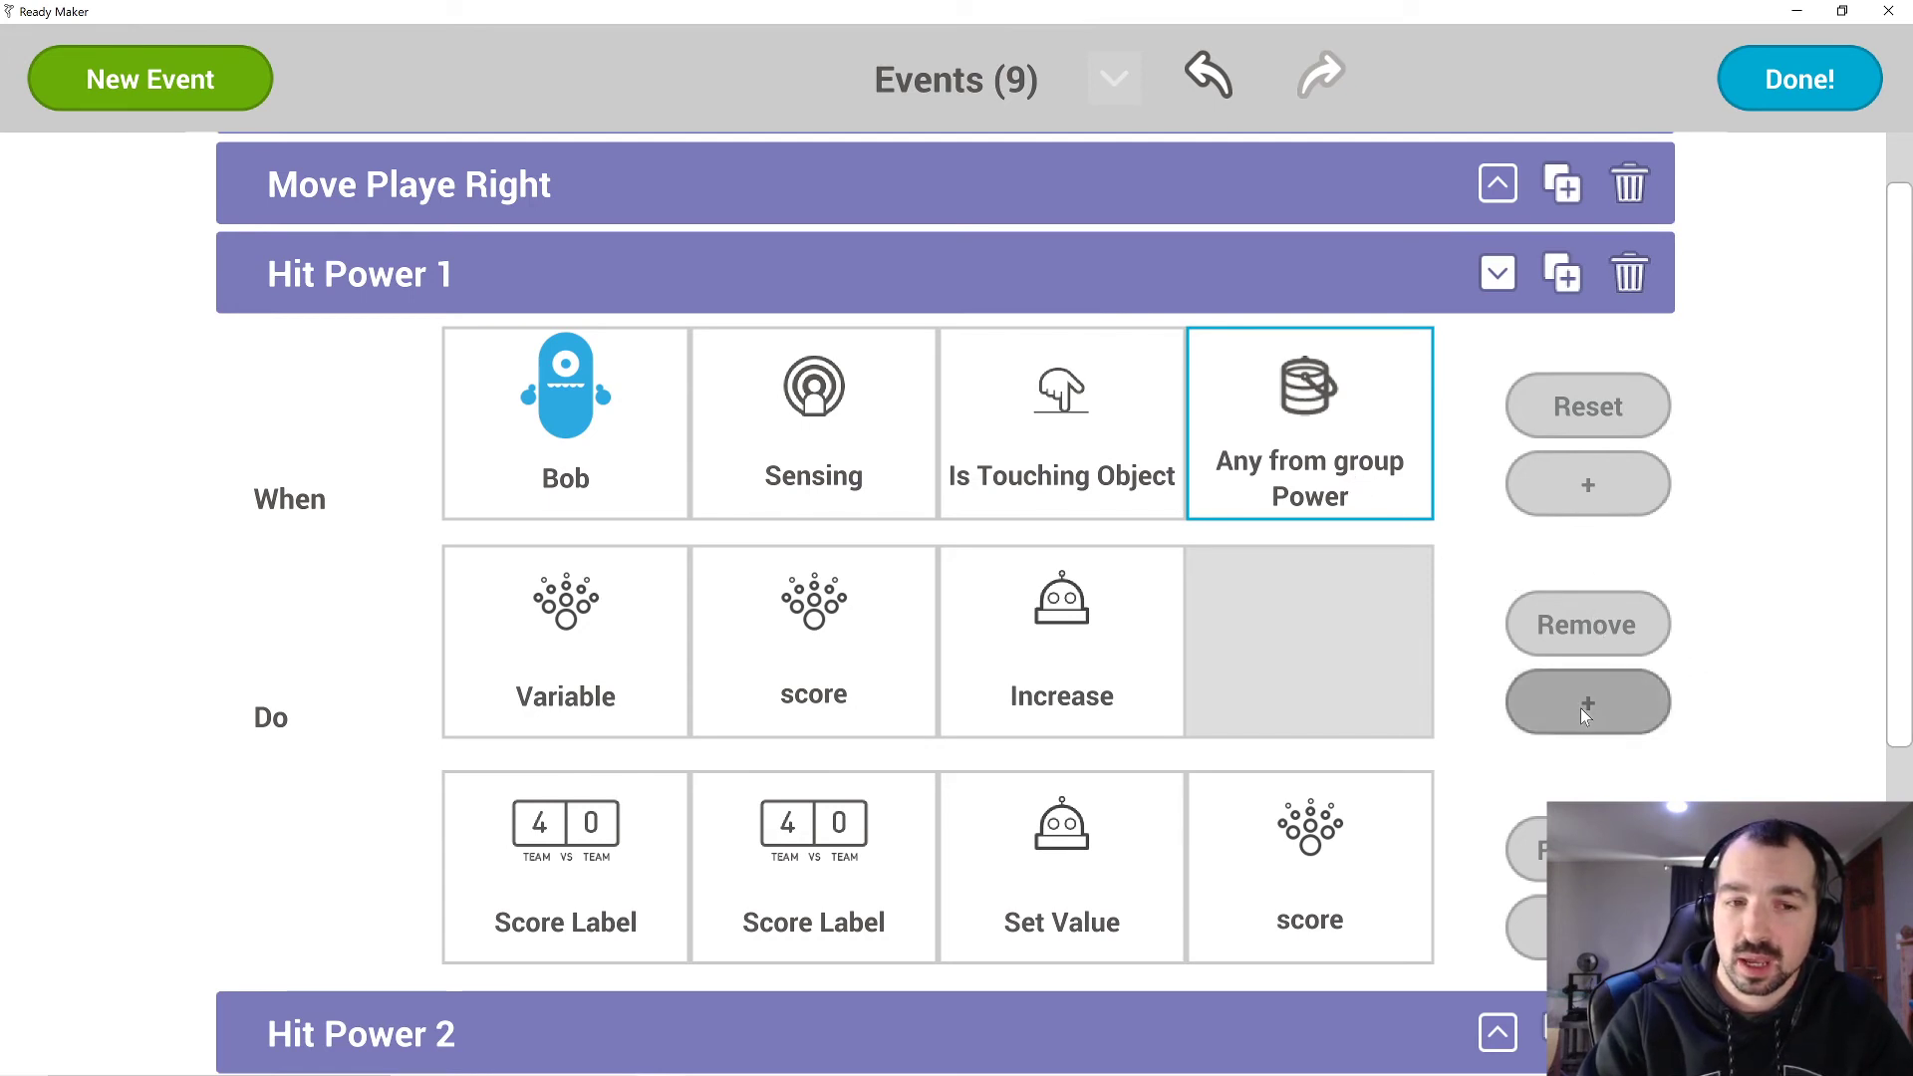
scroll(1330, 768, down, 3)
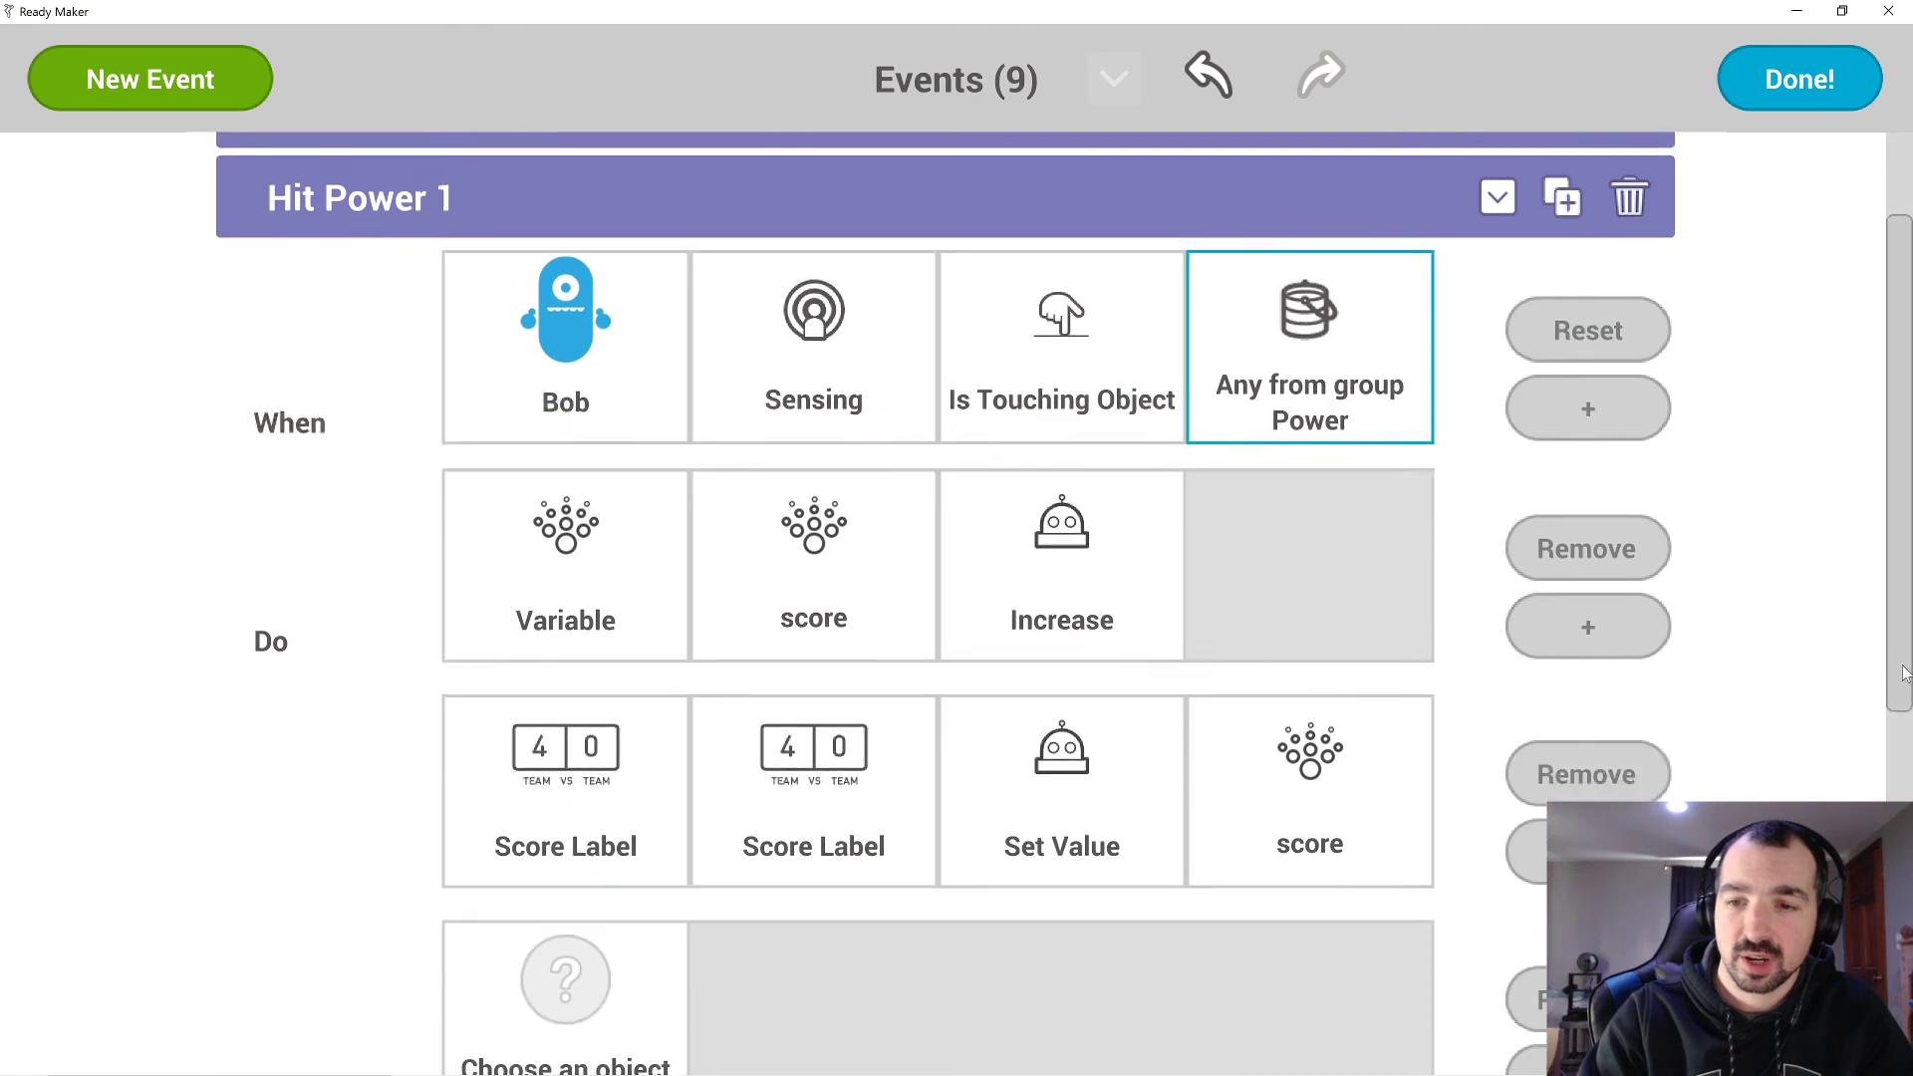
click(636, 828)
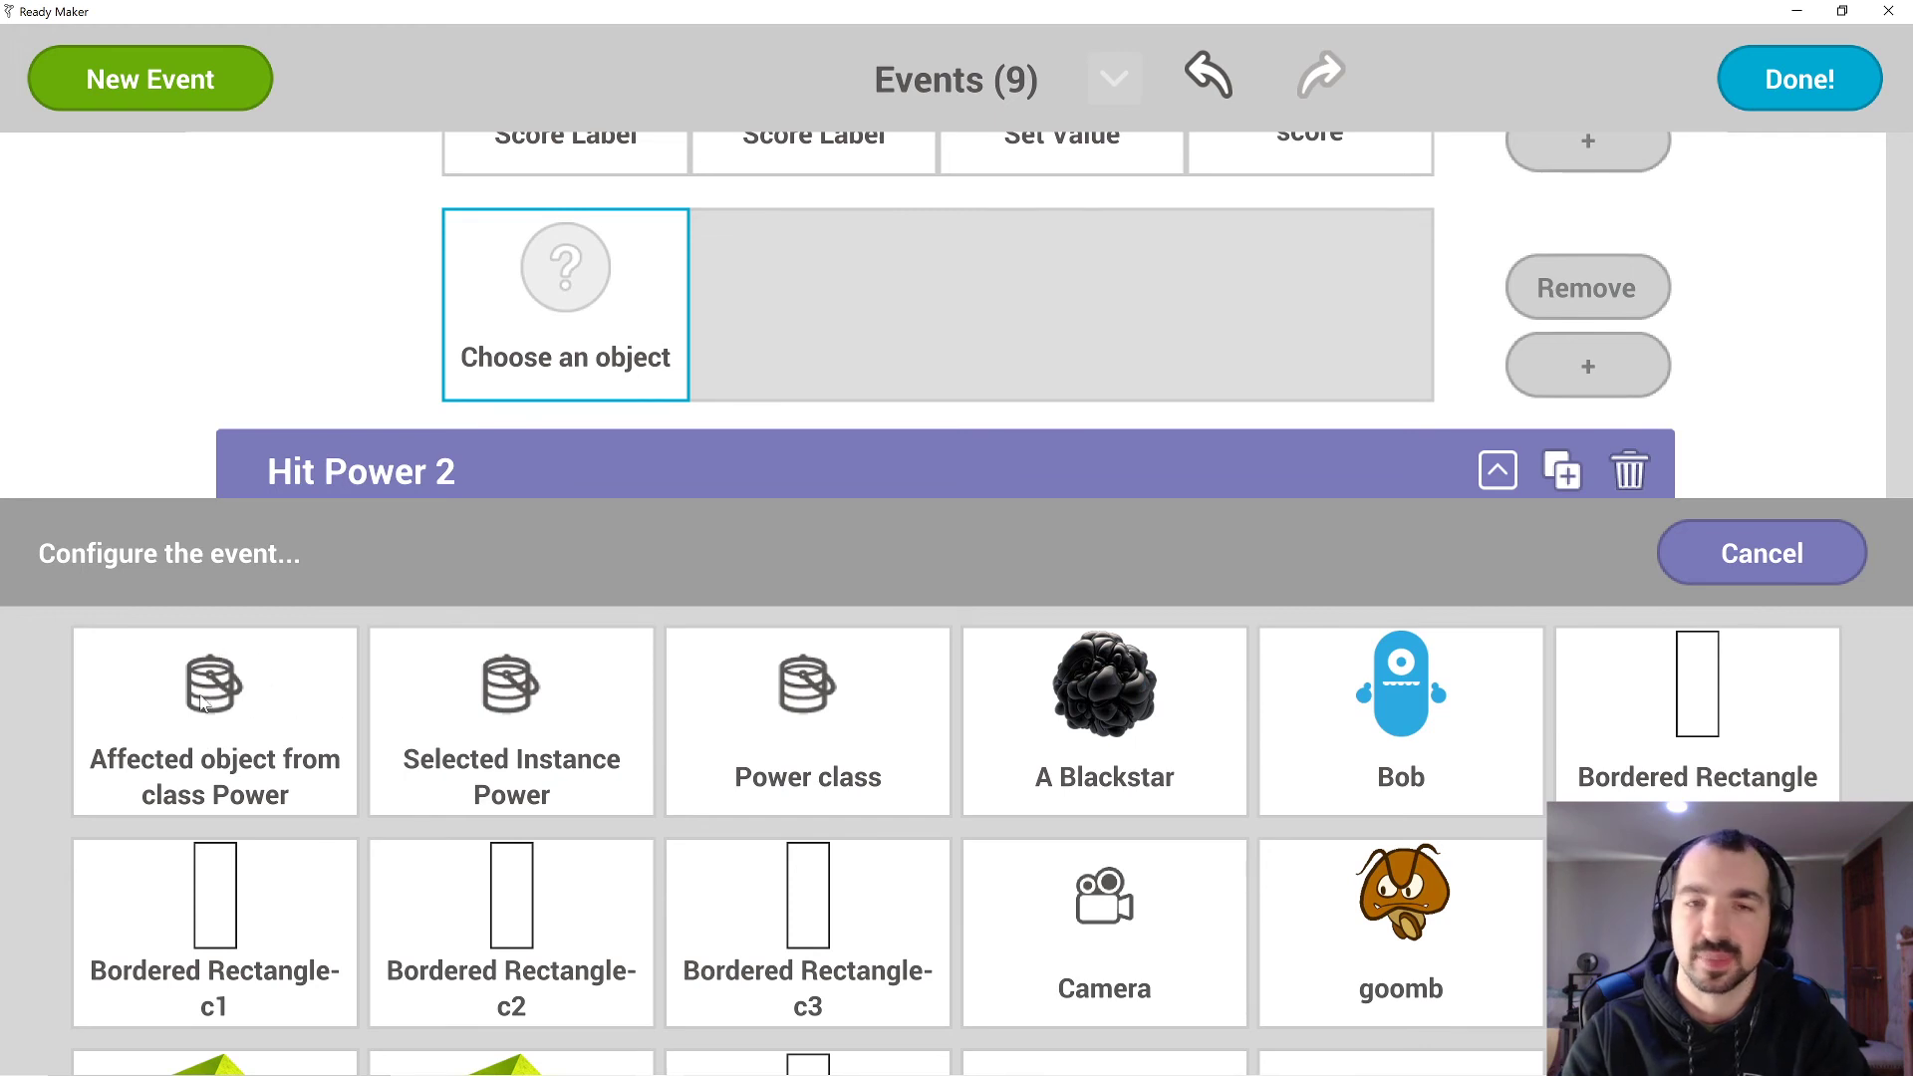
click(528, 734)
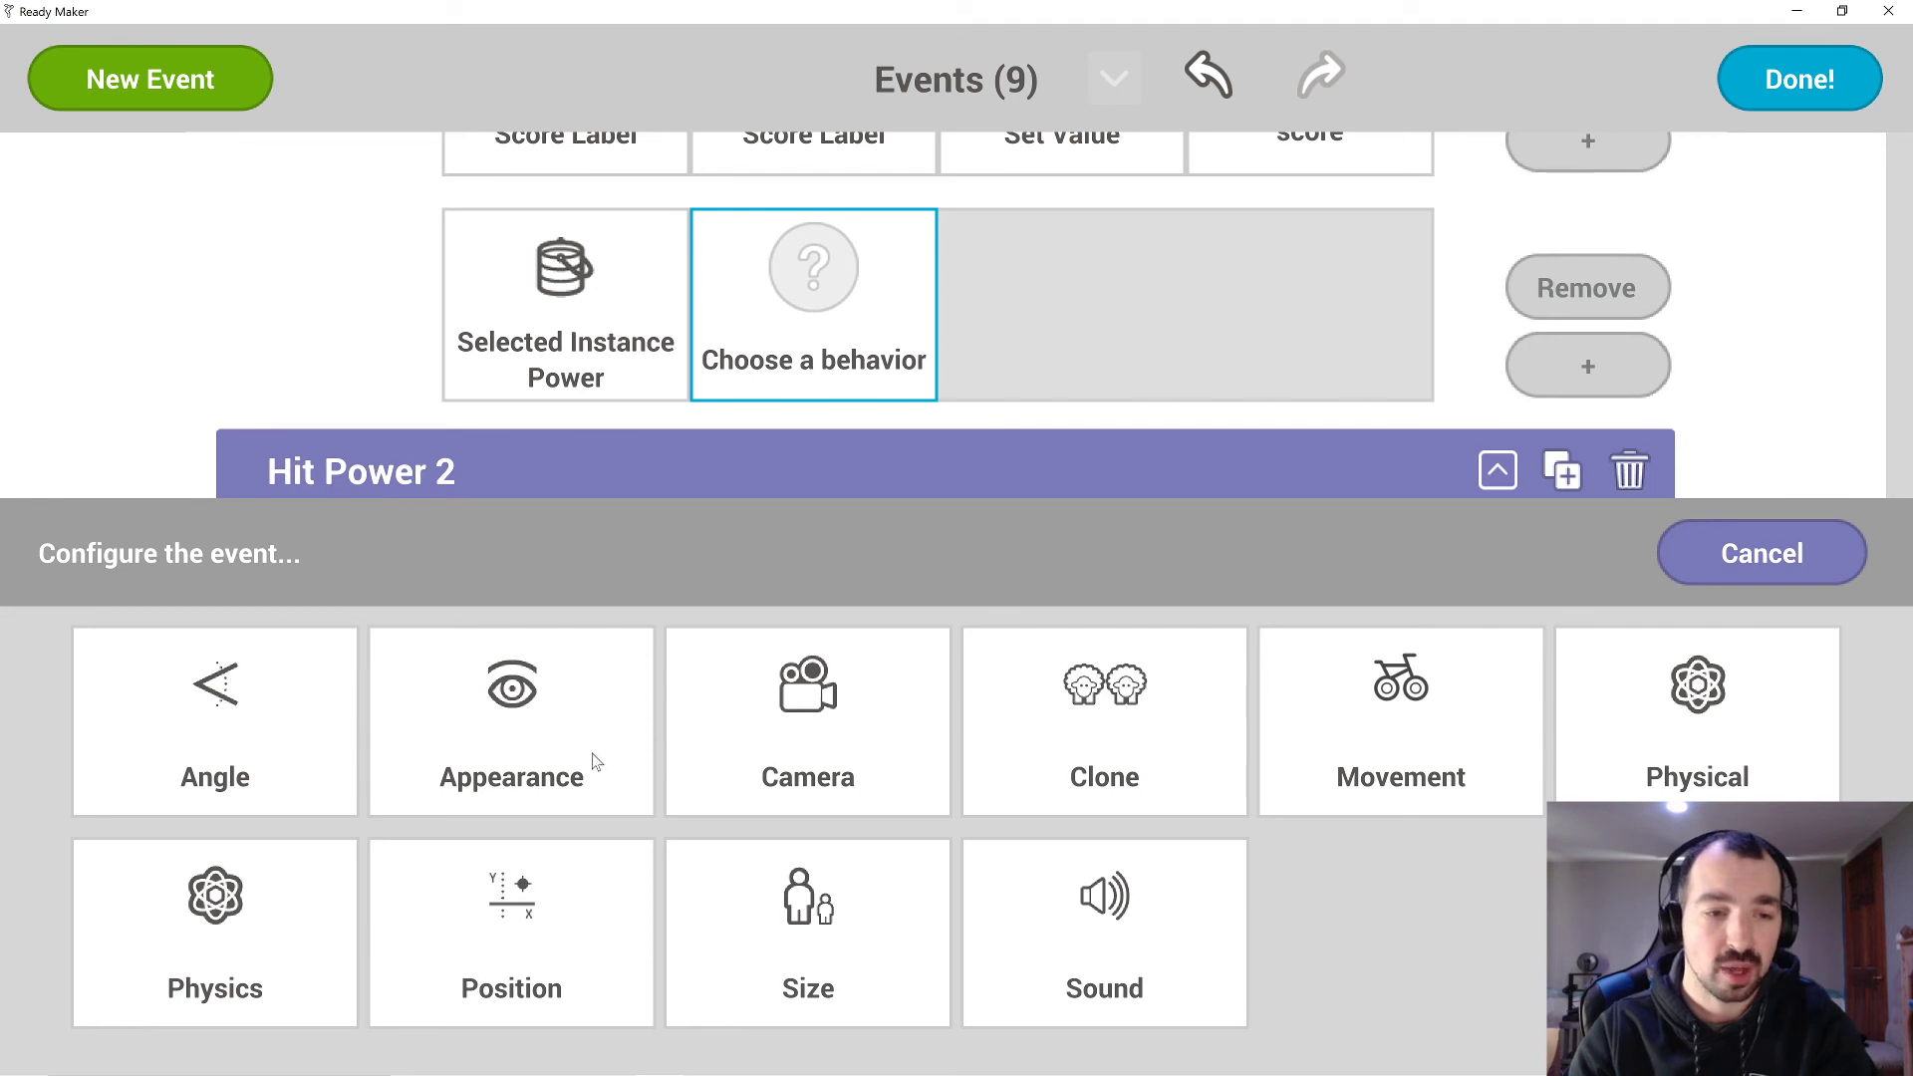
click(555, 727)
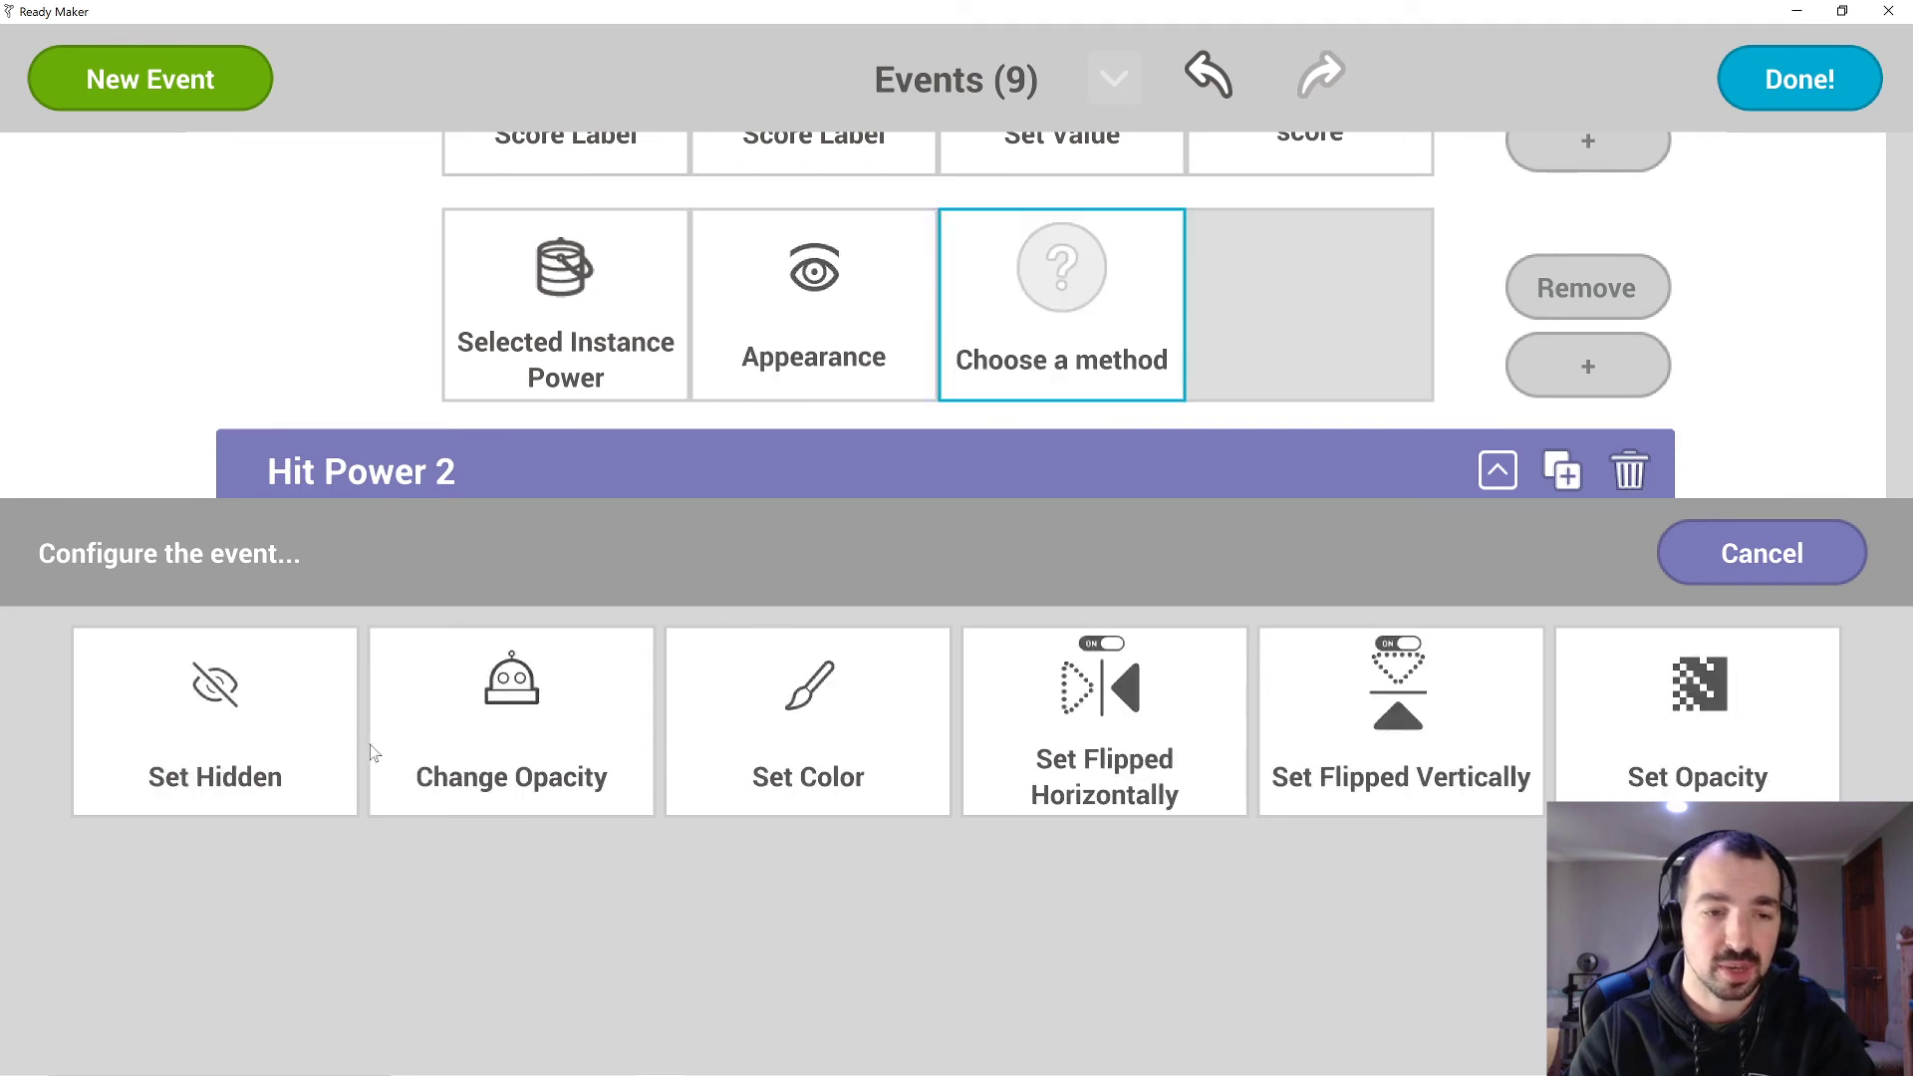
click(231, 719)
click(809, 712)
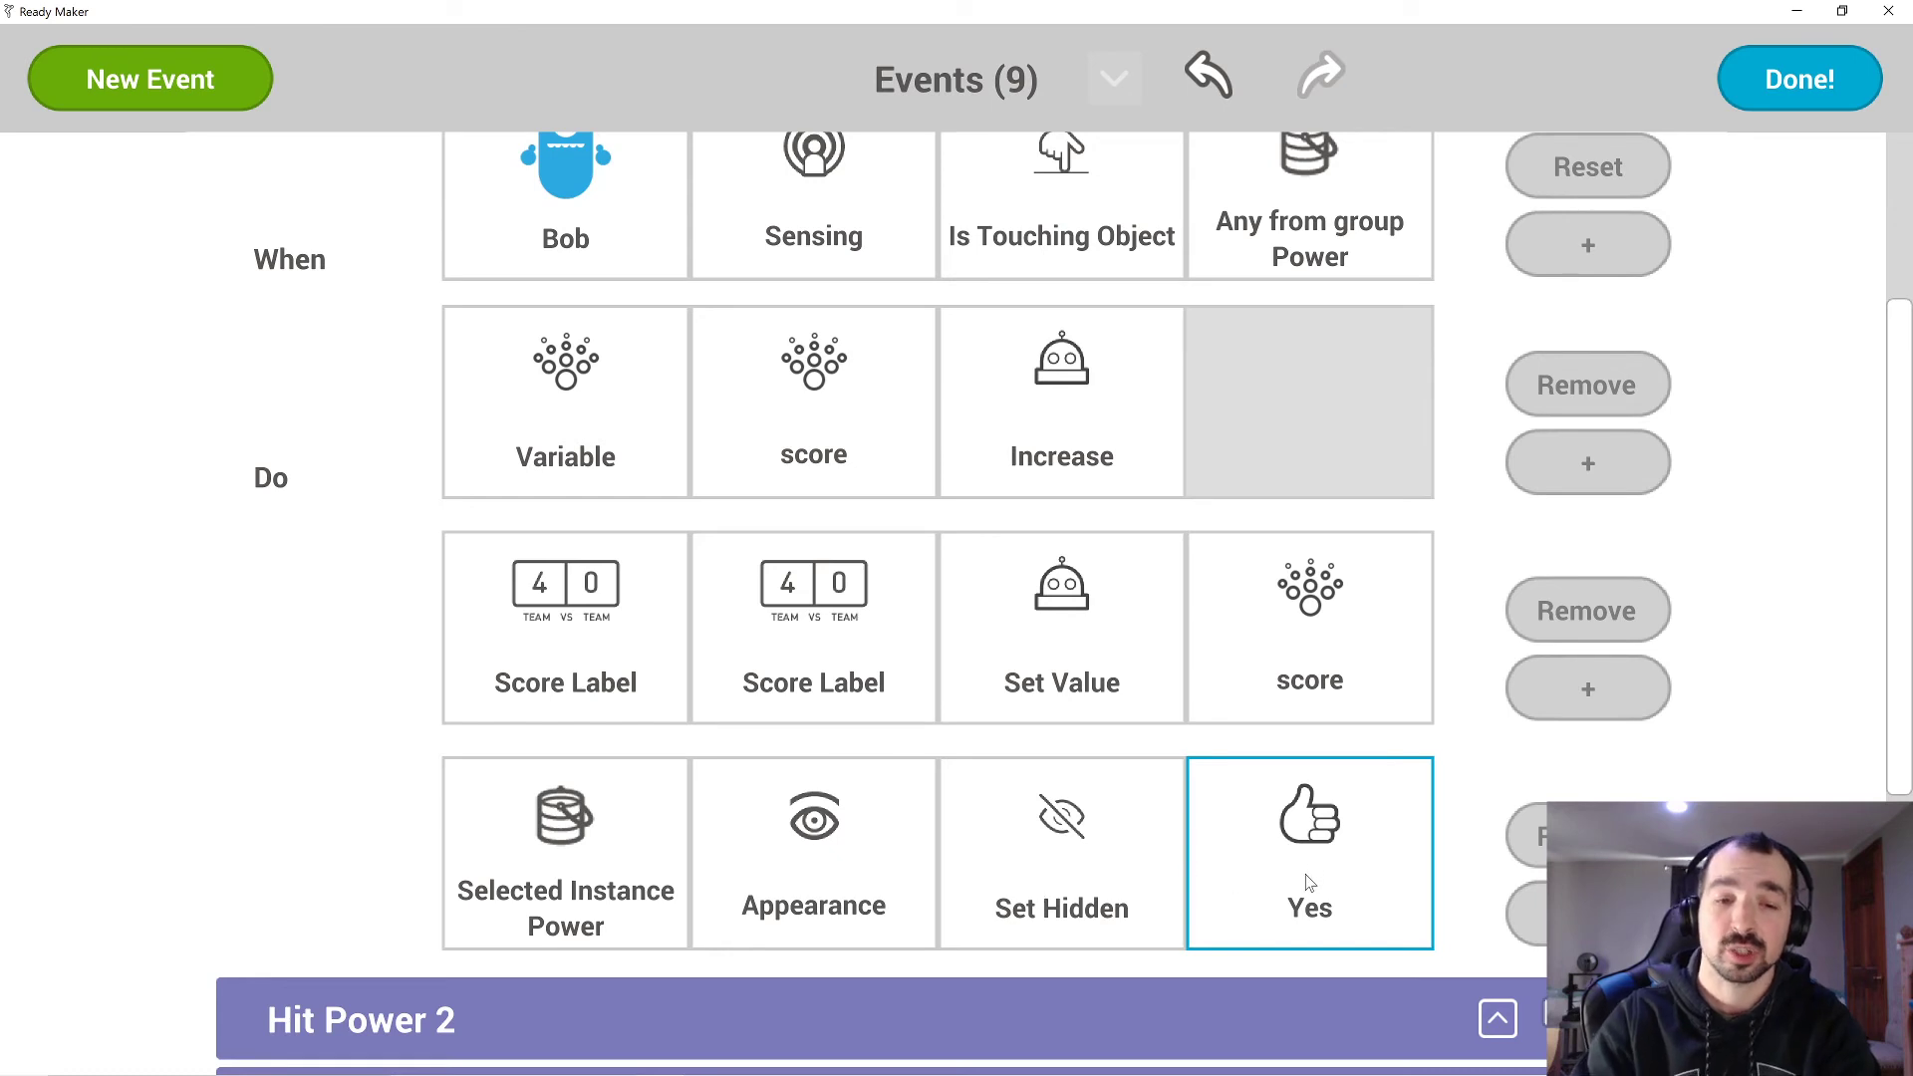
scroll(777, 598, up, 1)
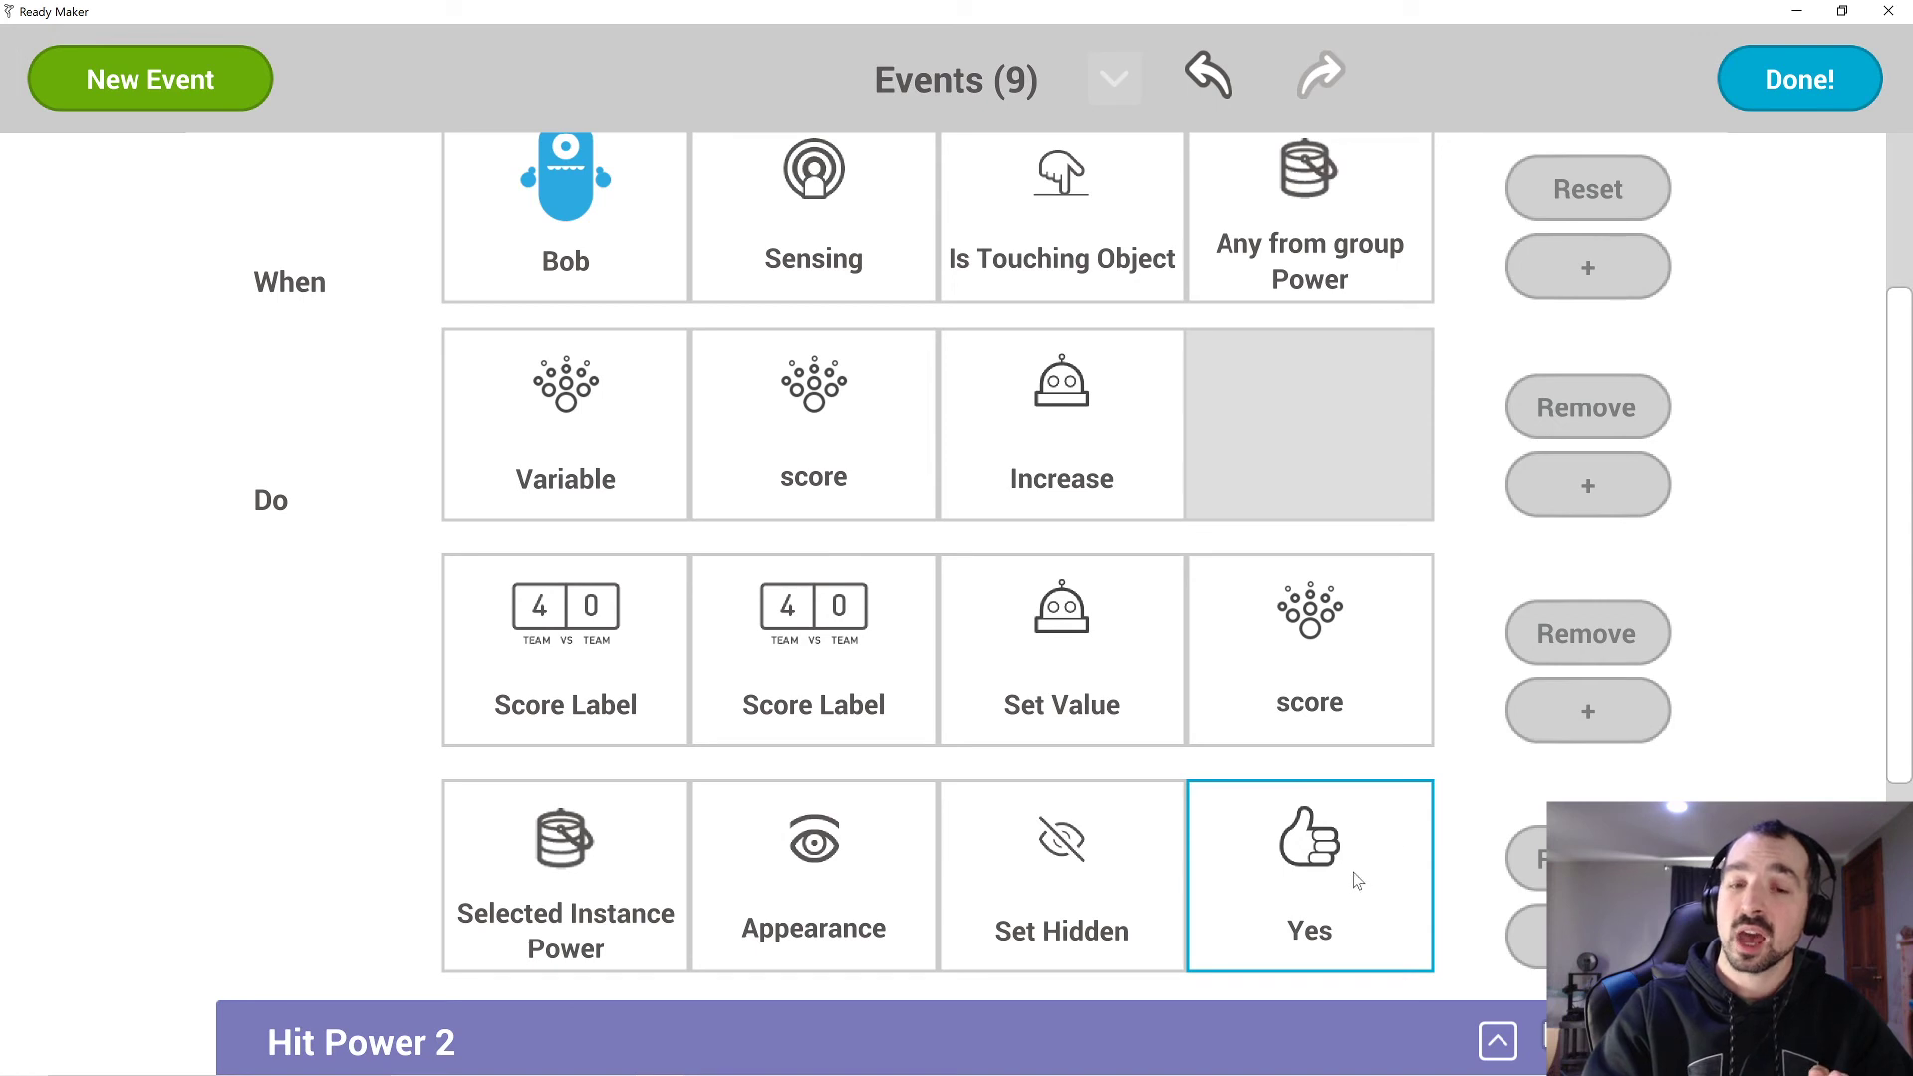
scroll(1509, 593, down, 1)
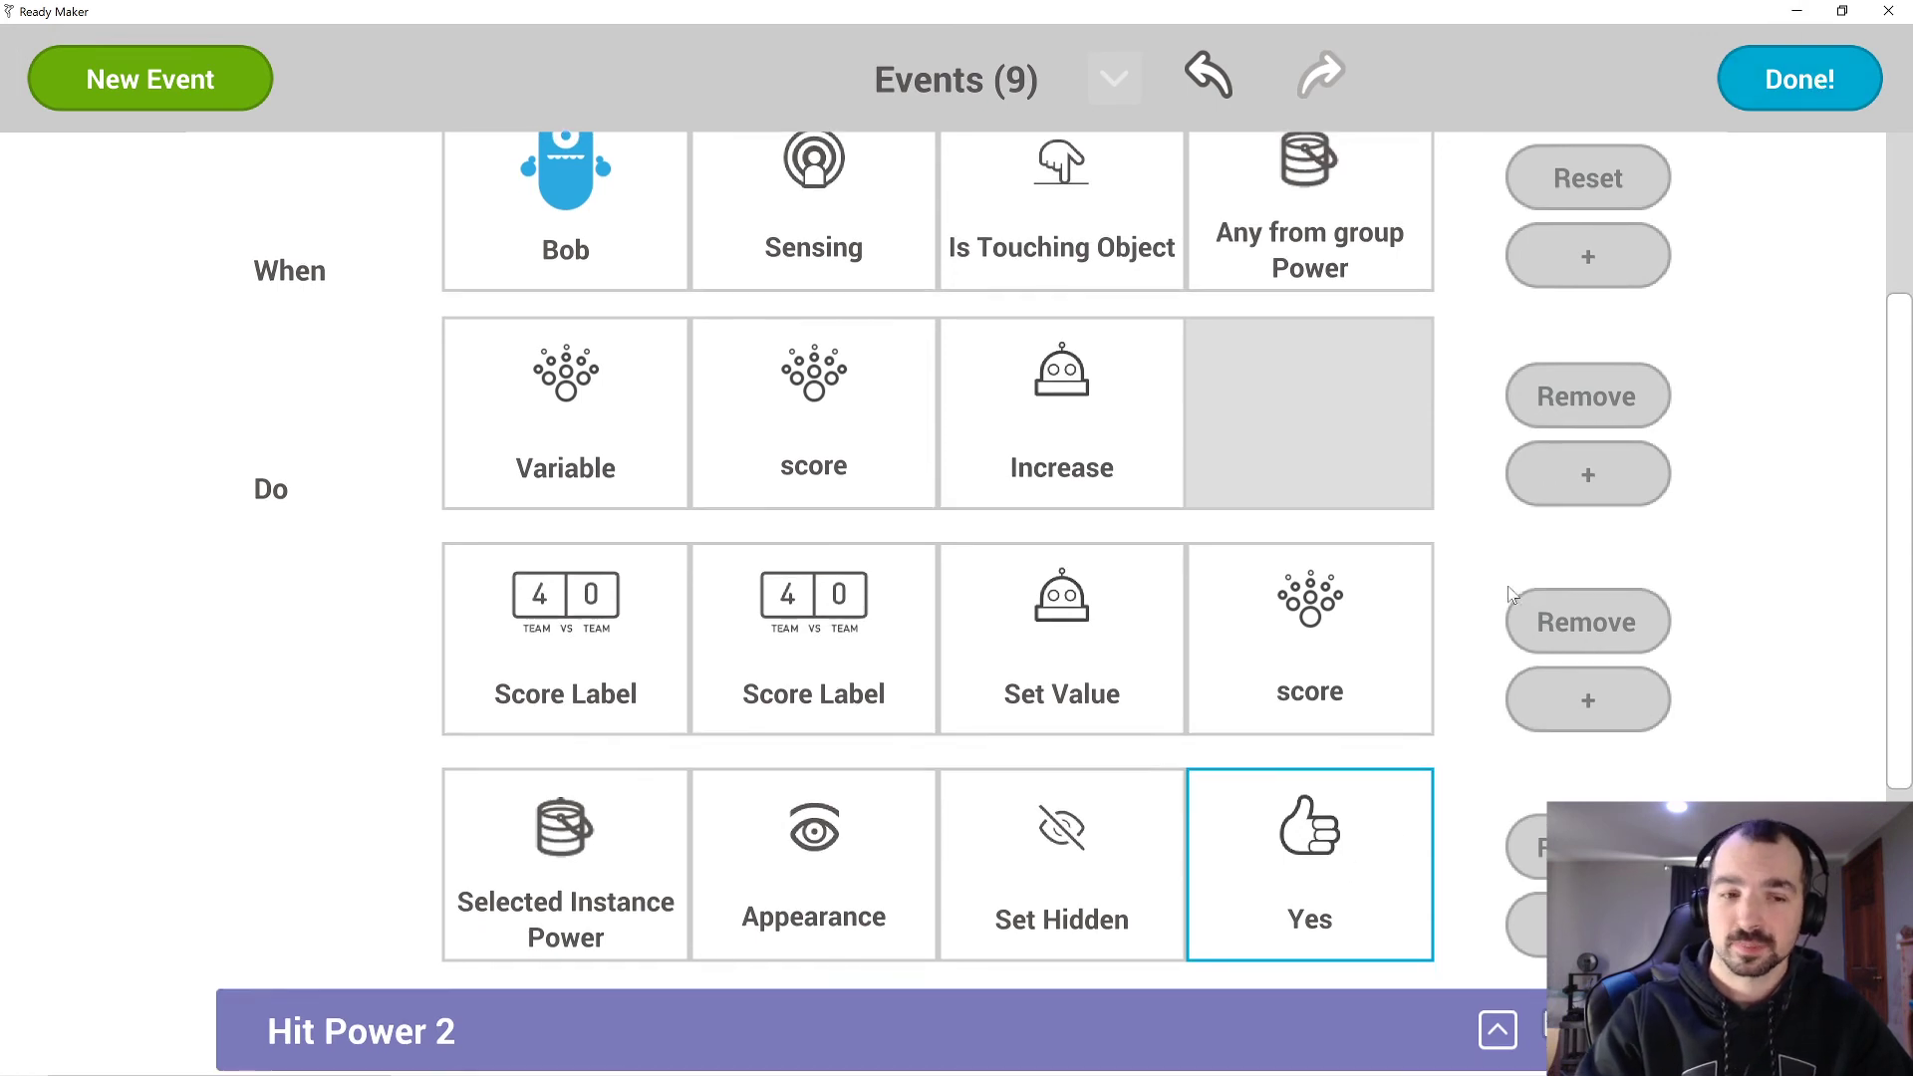
Delete the Hit Power 2 event and close the events editor.
scroll(1494, 882, down, 3)
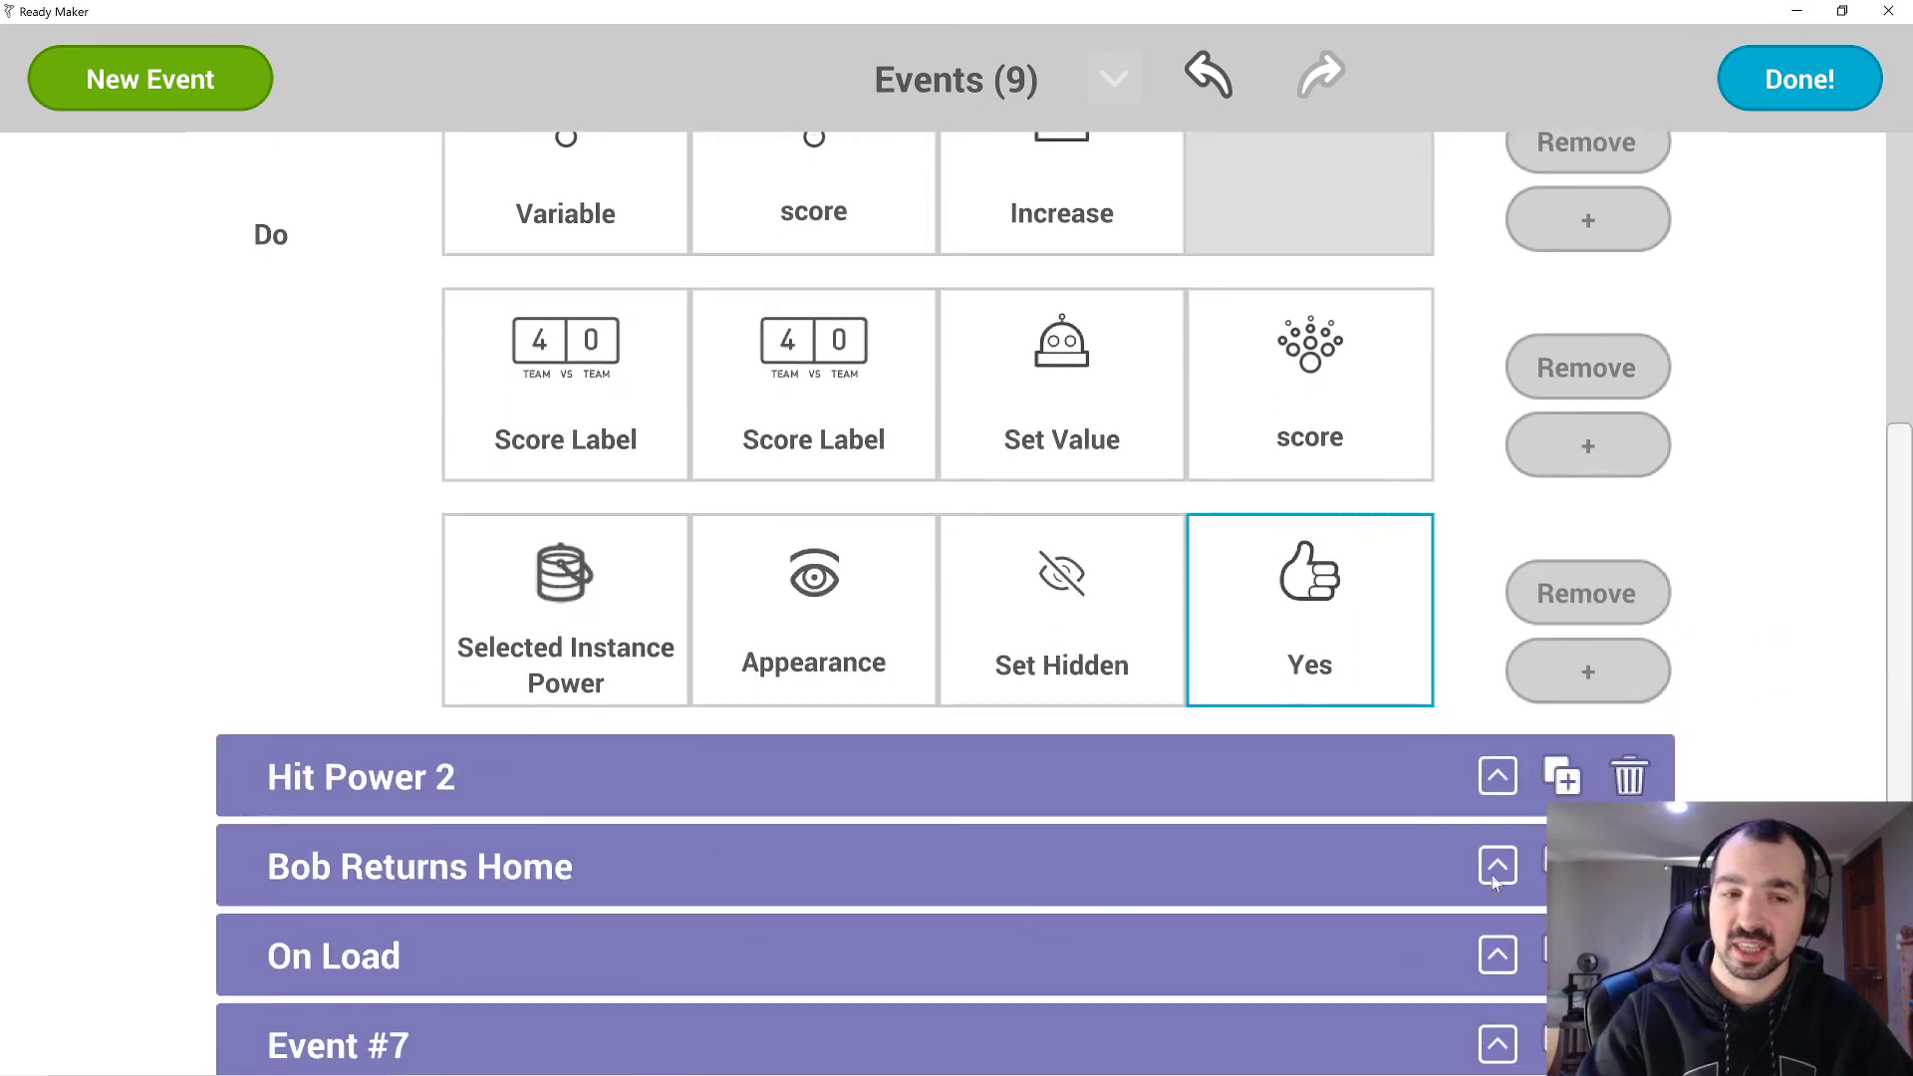
click(1630, 780)
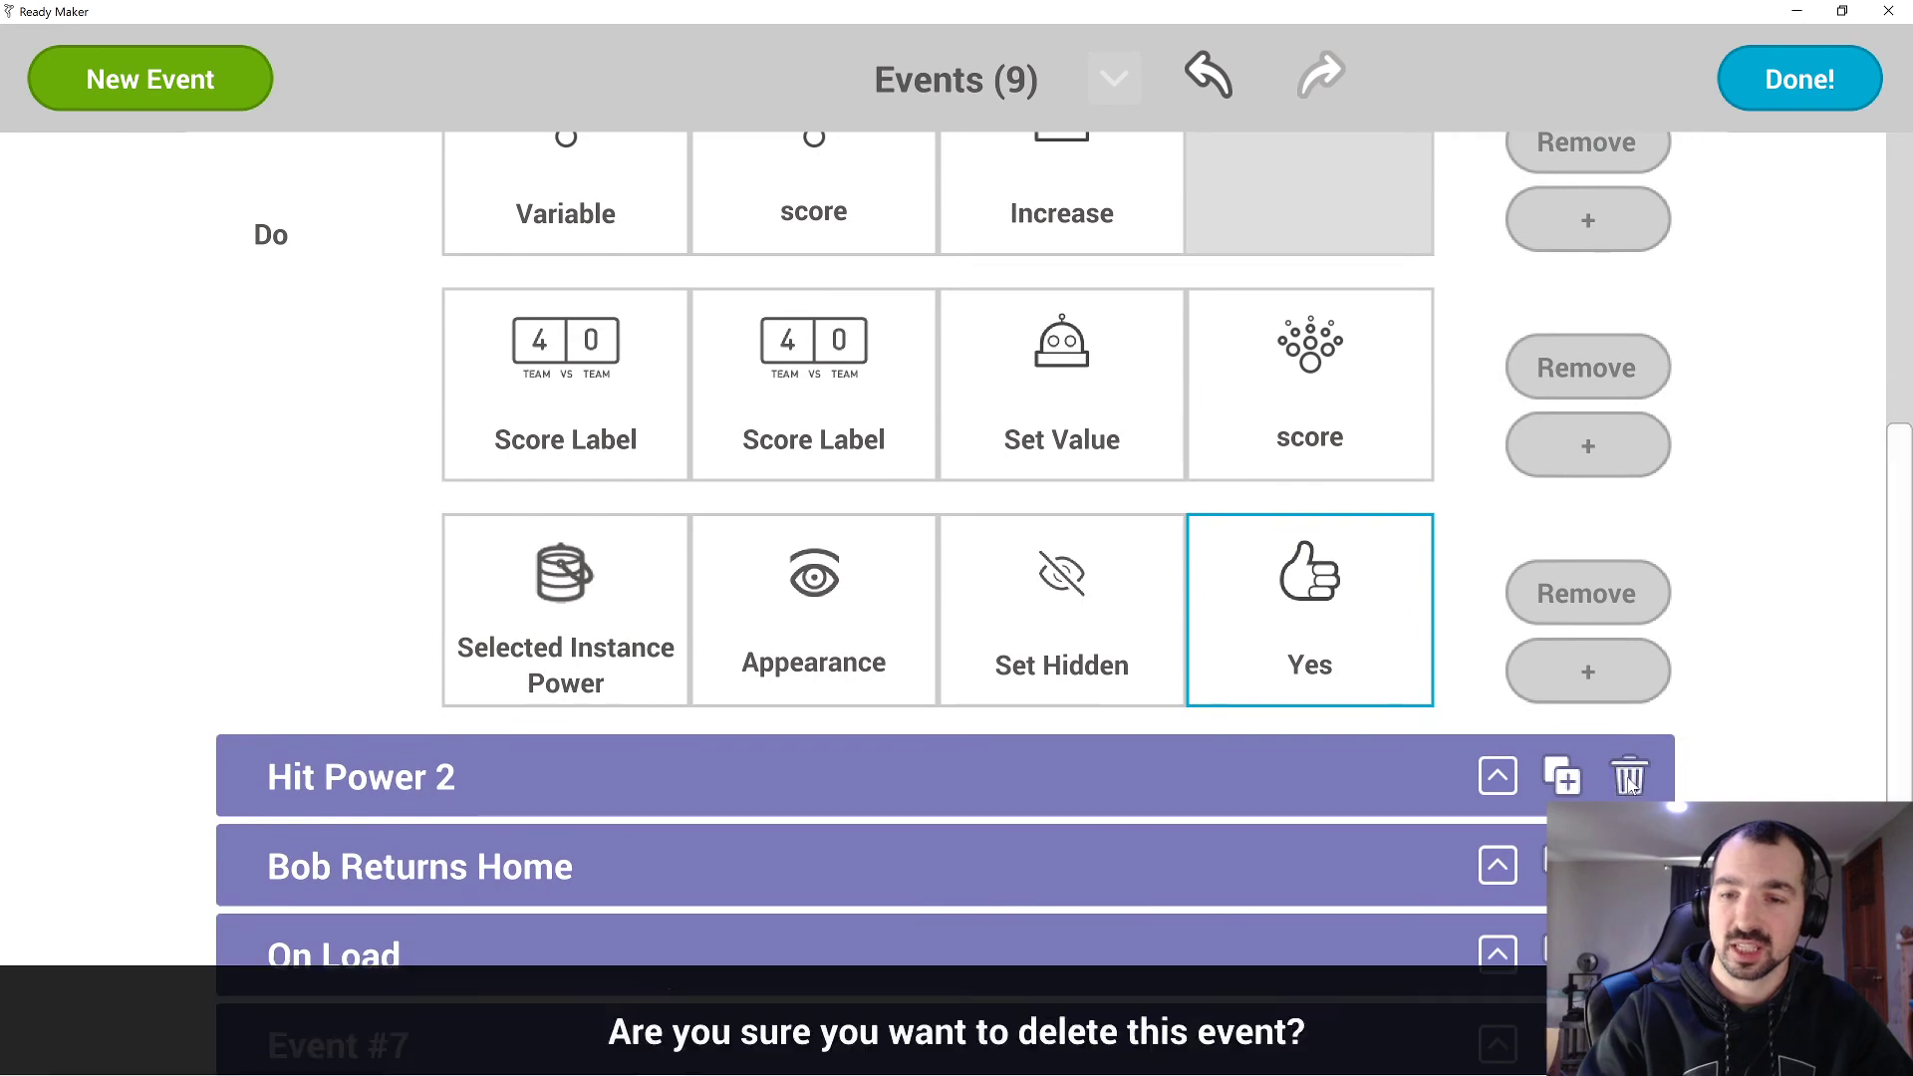
click(864, 984)
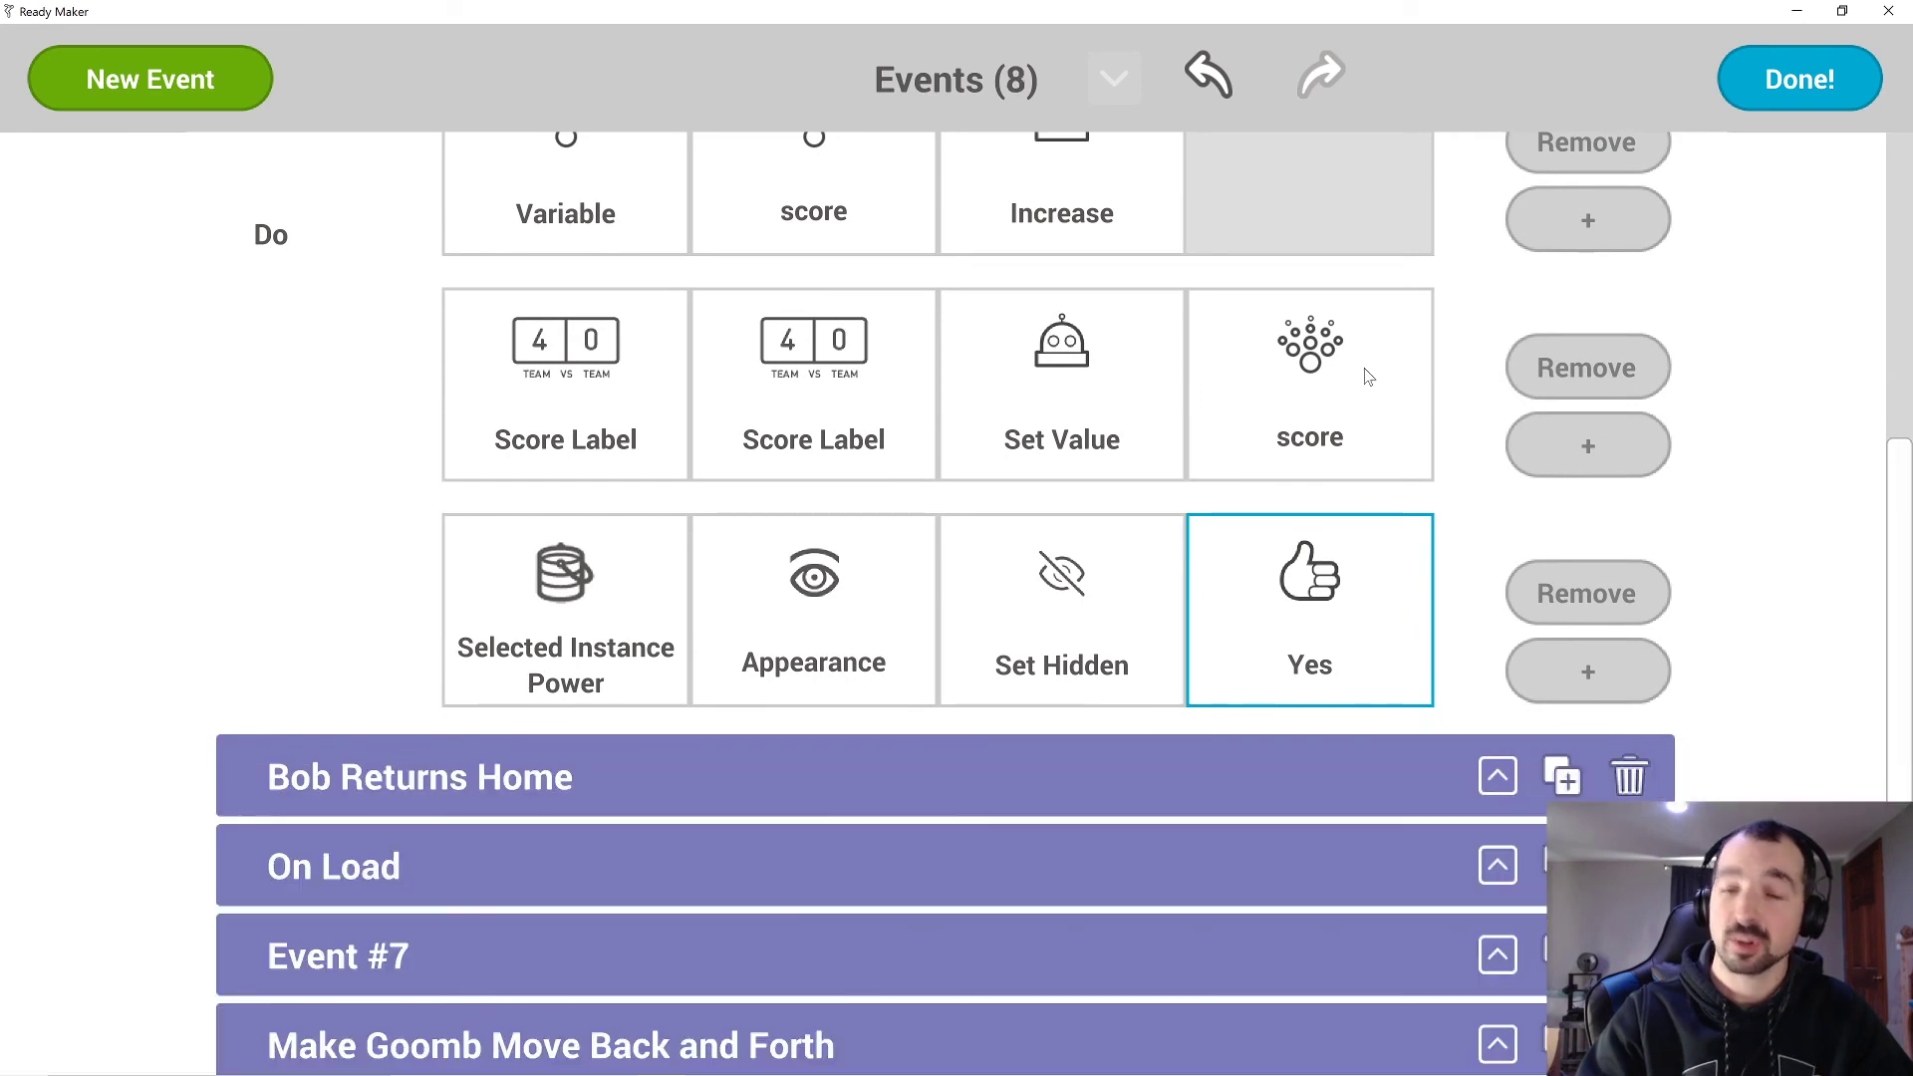
click(1797, 82)
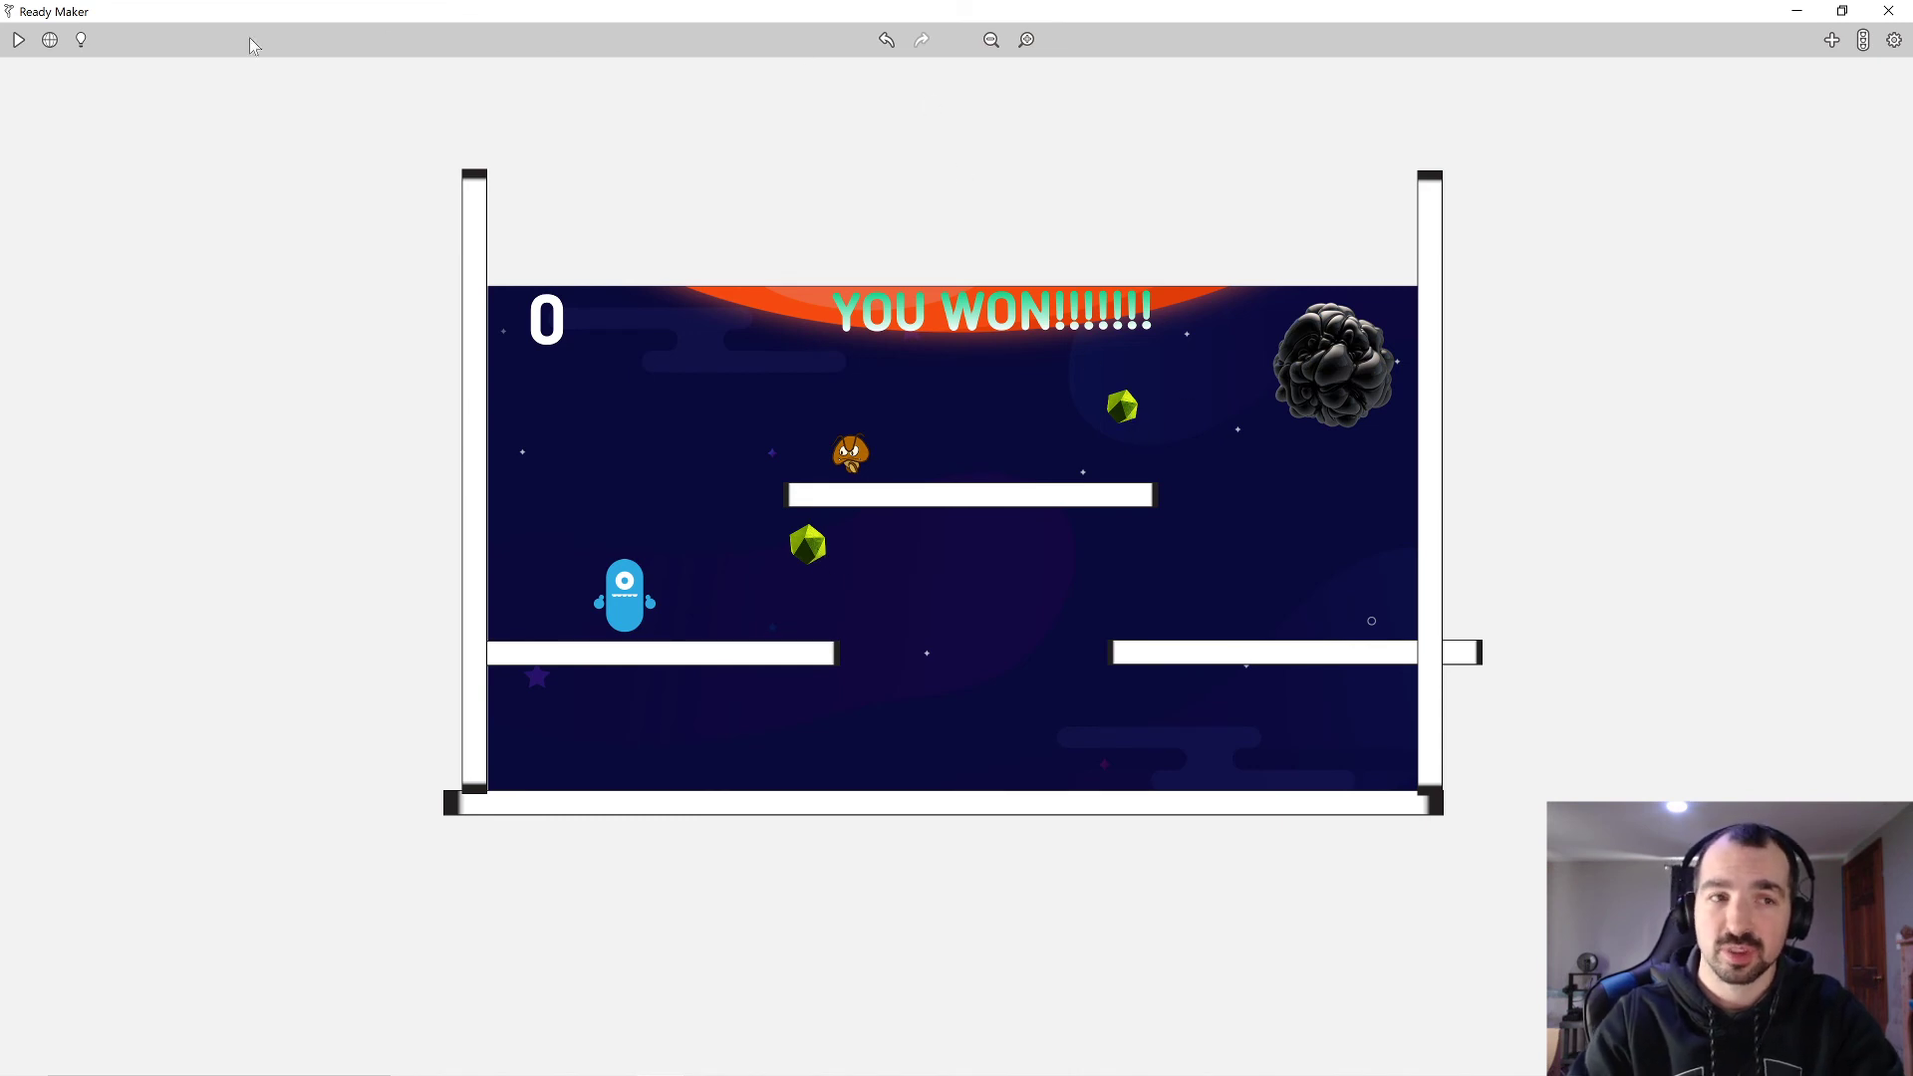
Playtest the game, steering Bob into both green power objects to check scoring and hiding, and stop the playtest.
click(18, 40)
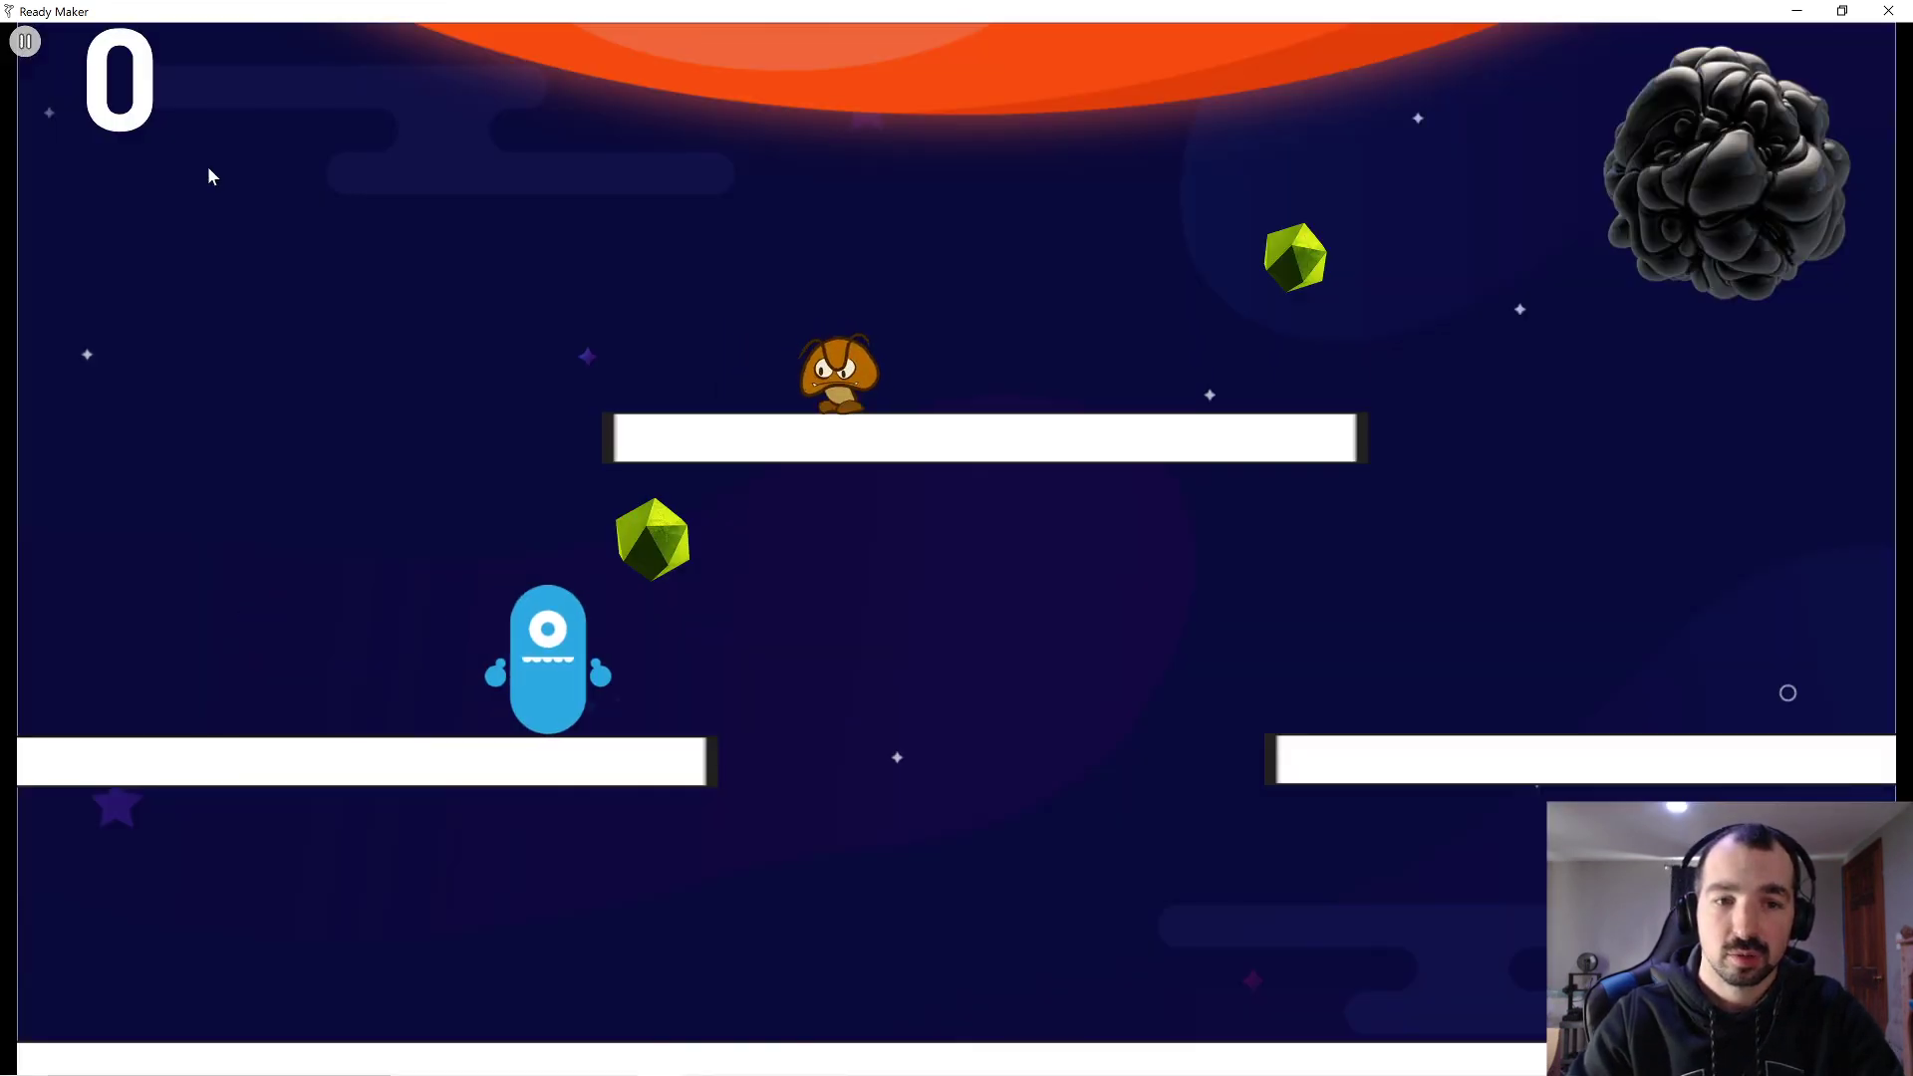
key(Right)
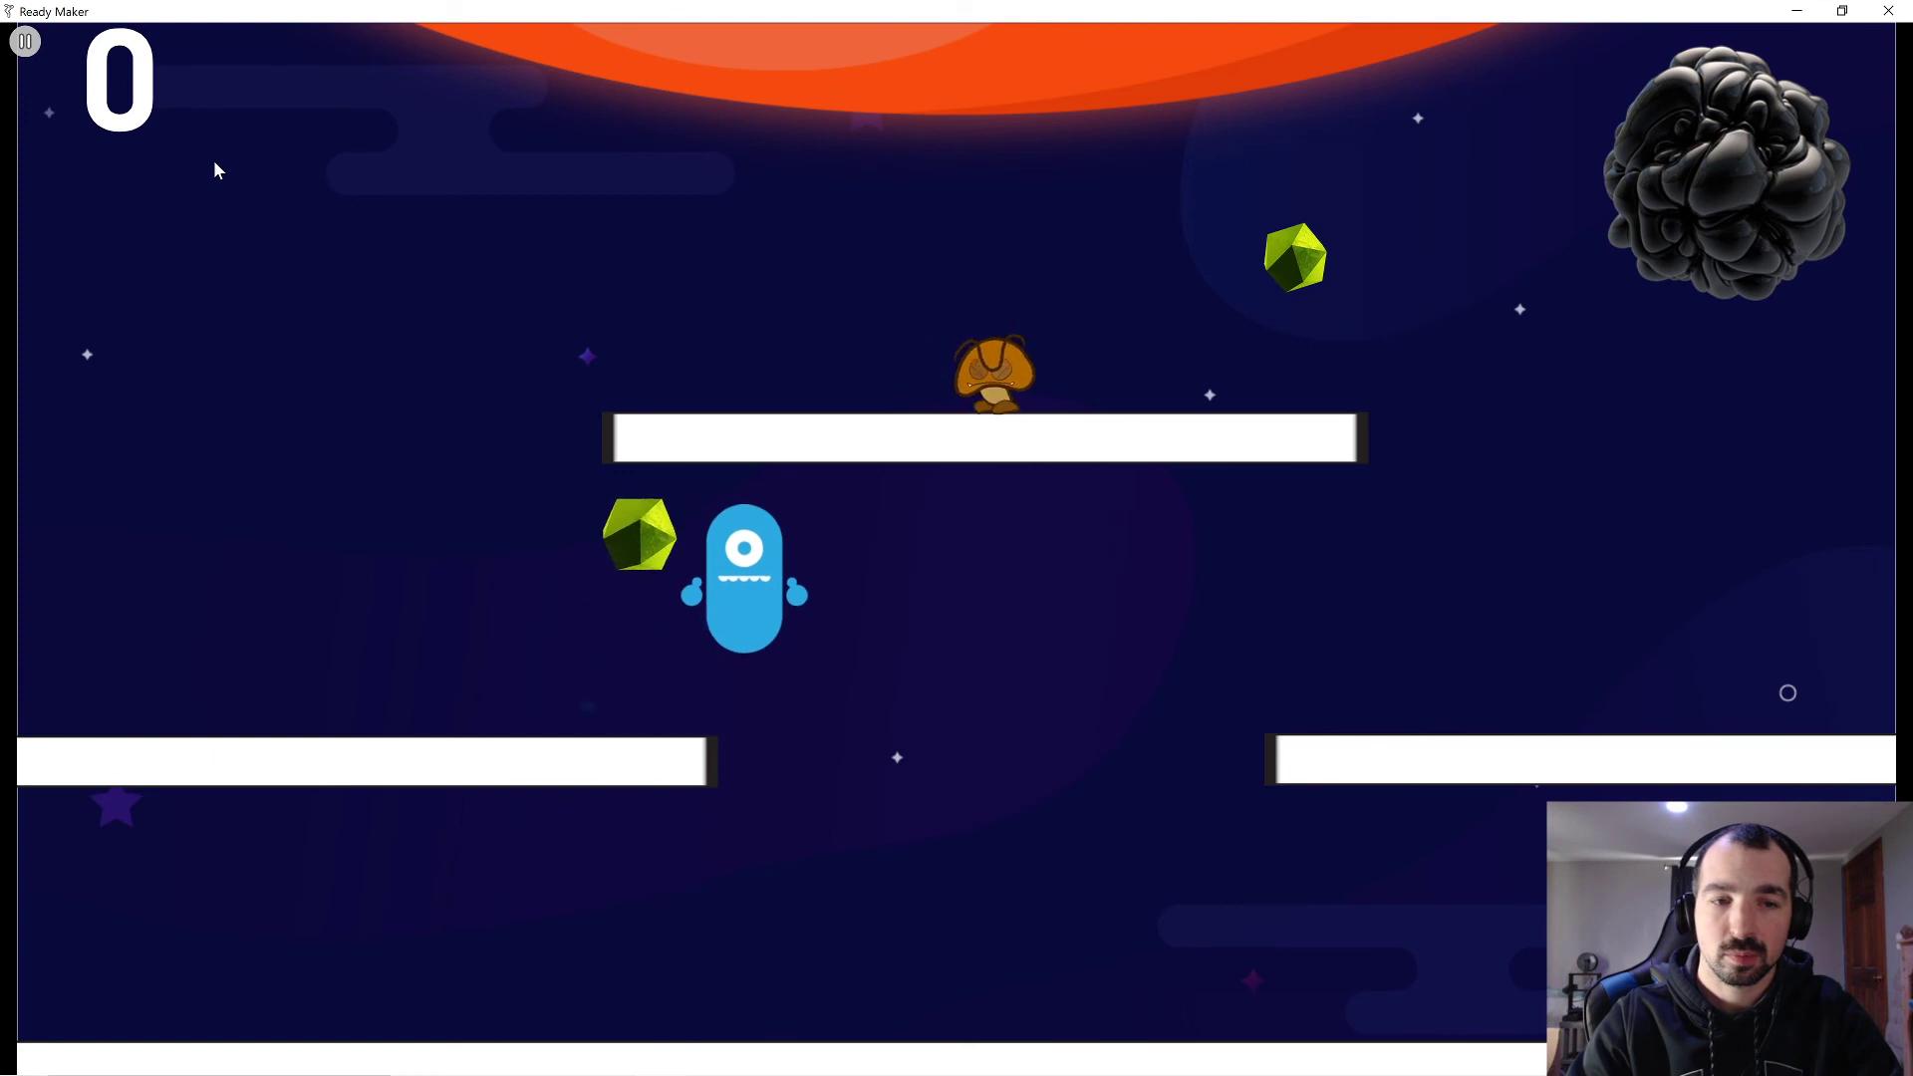
key(Left)
key(Up)
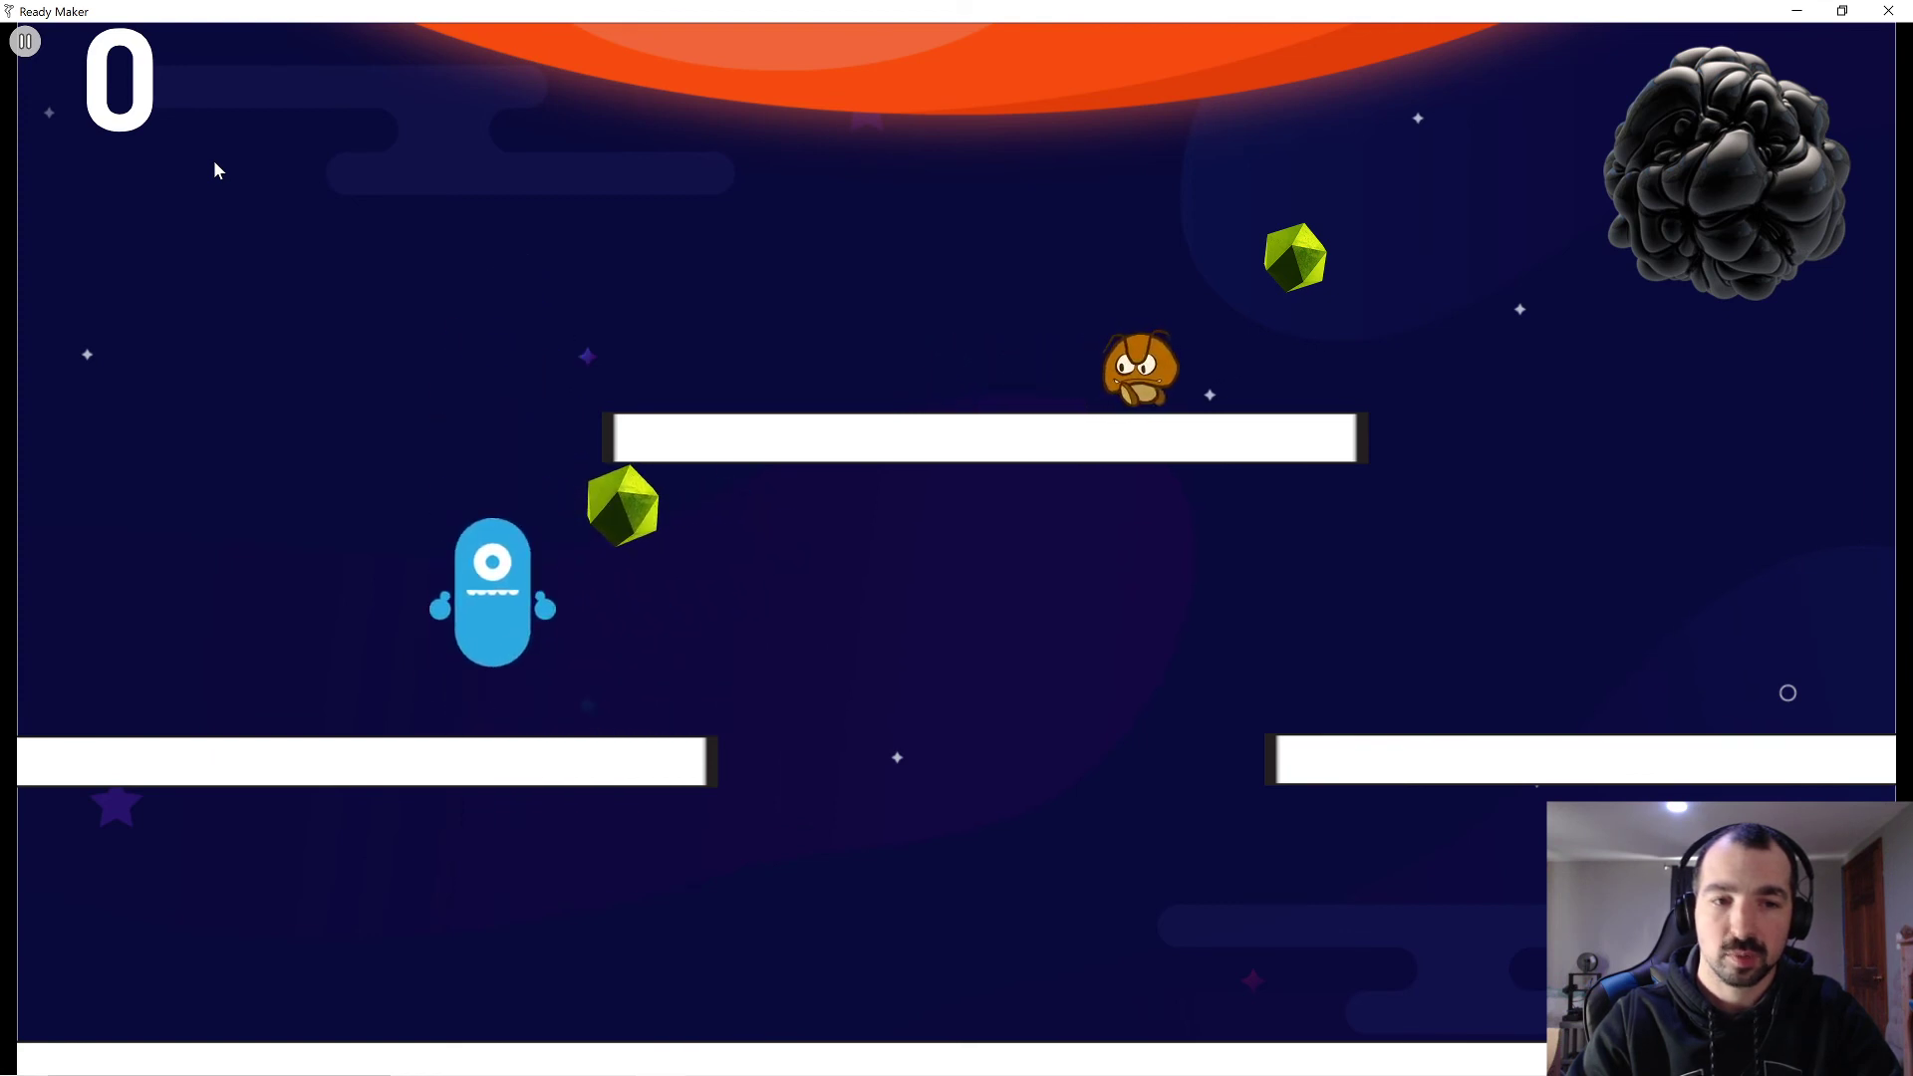
key(Up)
key(Right)
key(Right)
key(Up)
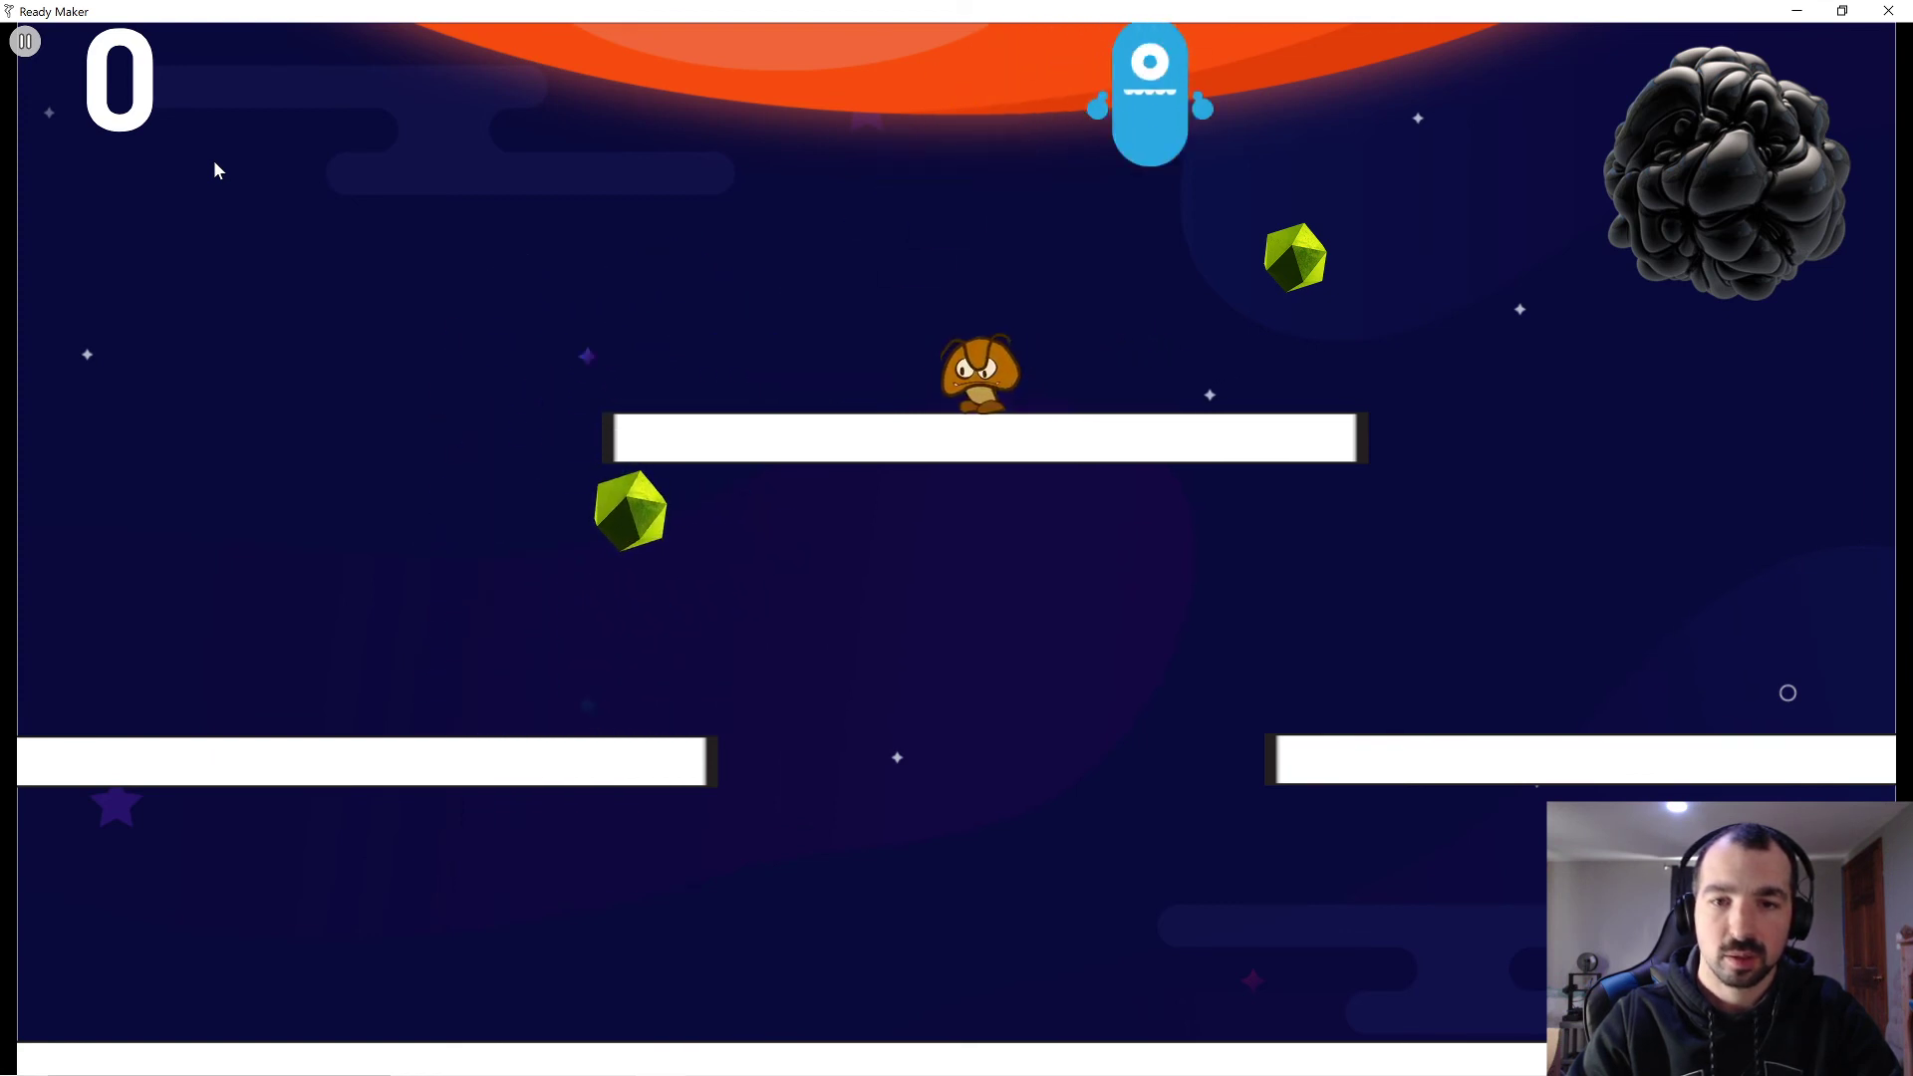
key(Left)
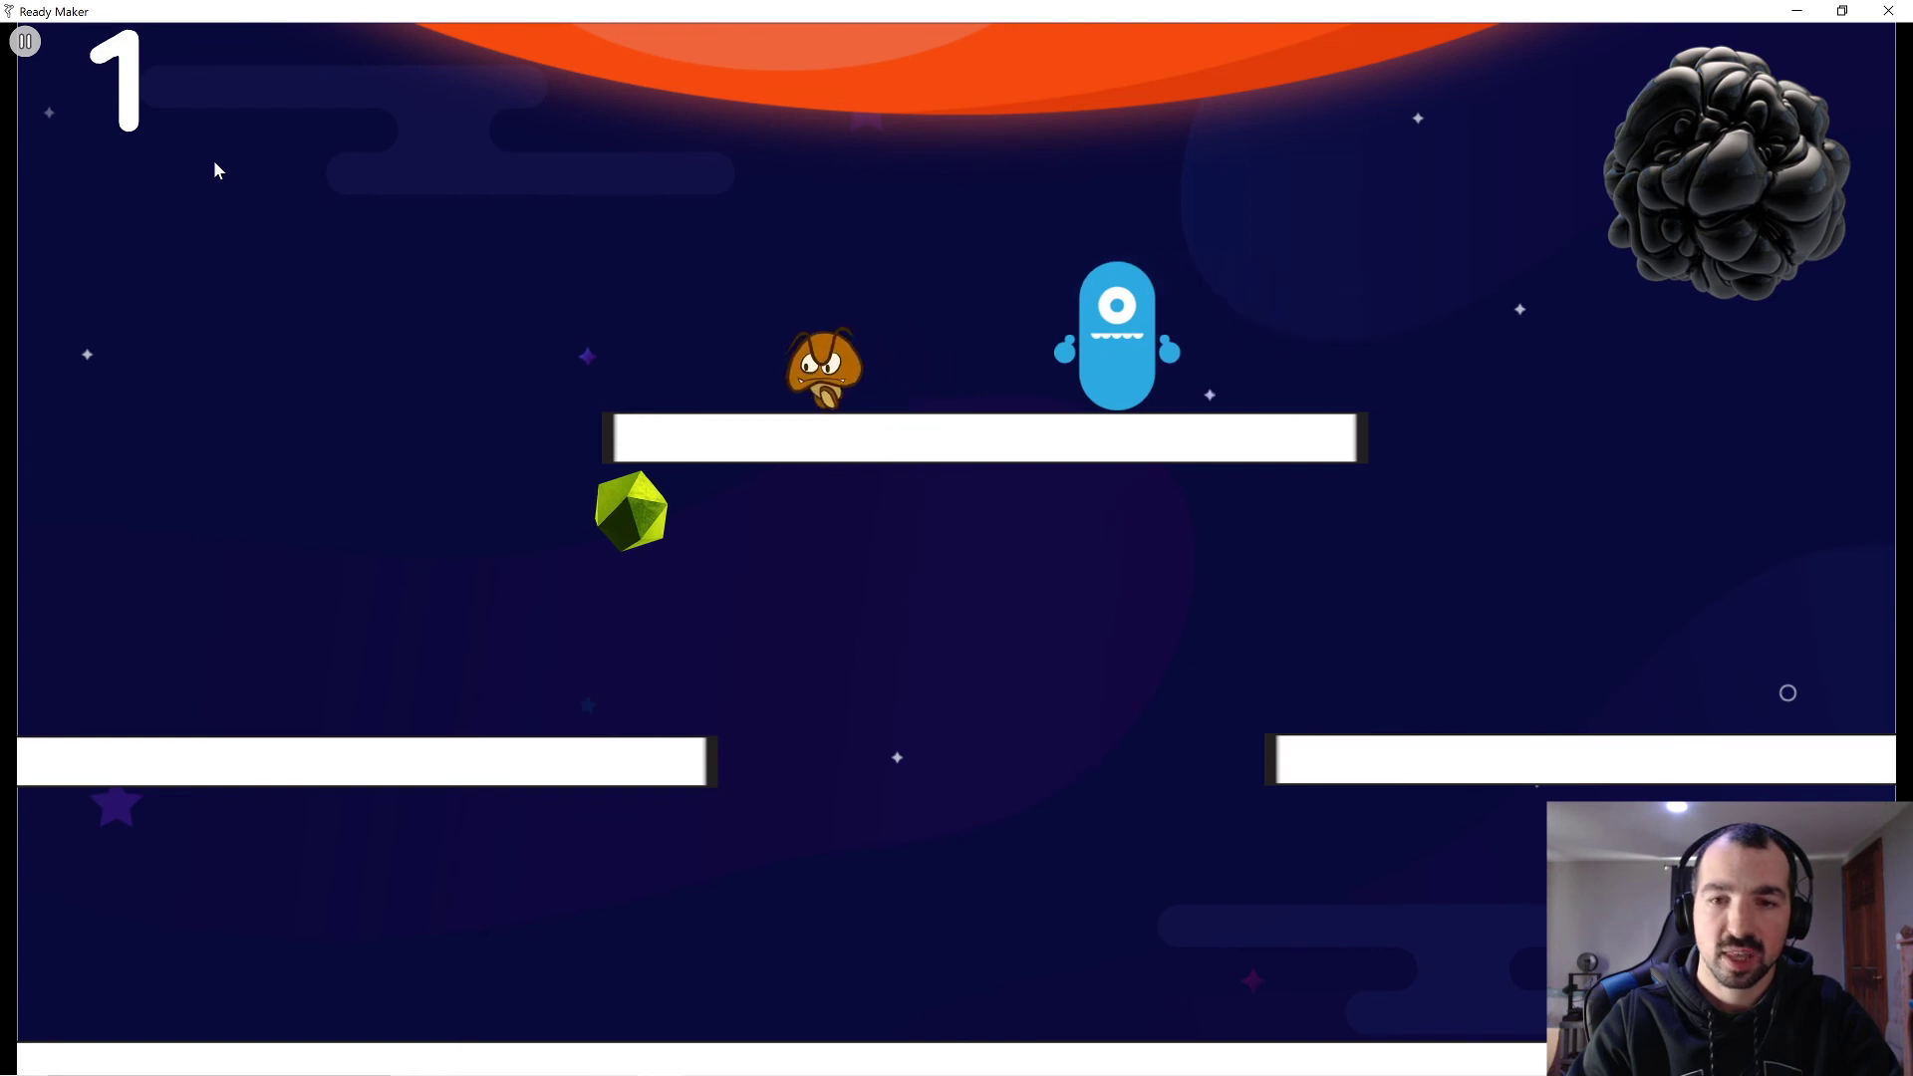
key(Up)
key(Right)
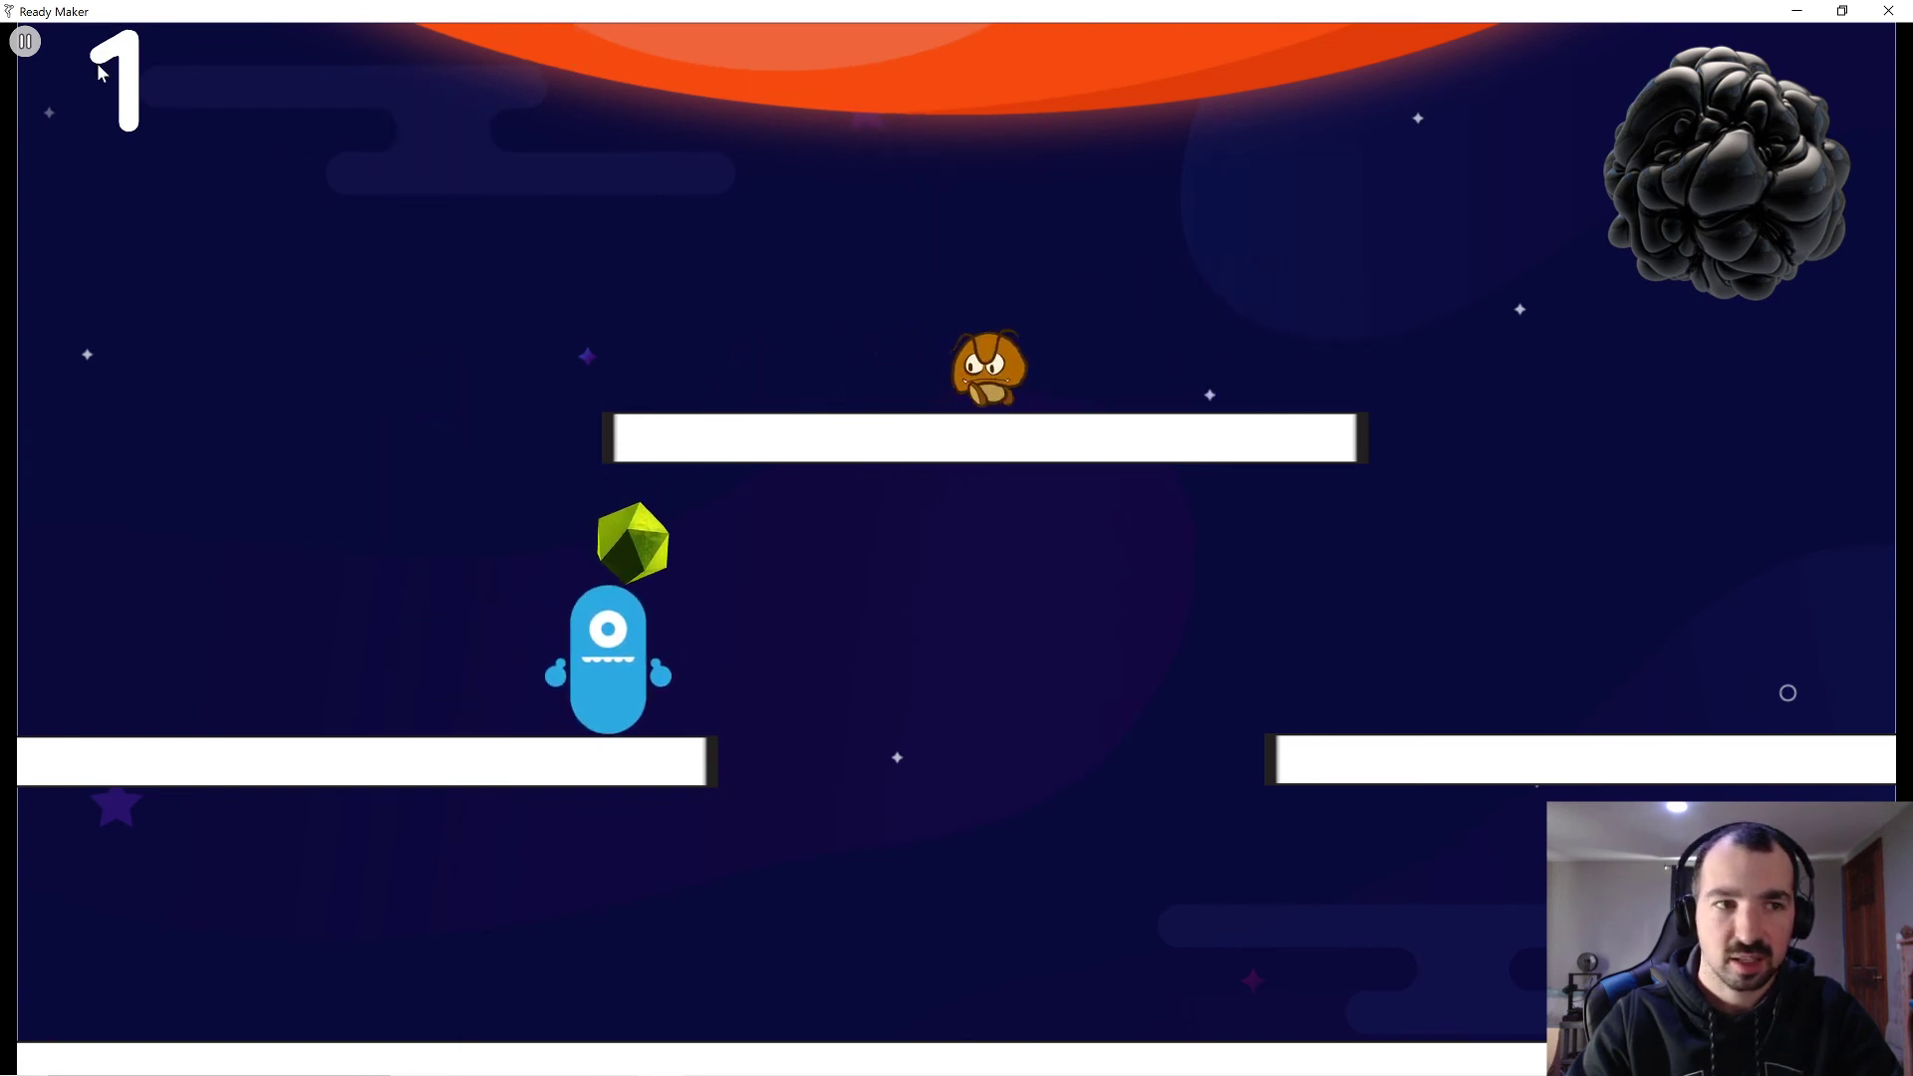
click(24, 39)
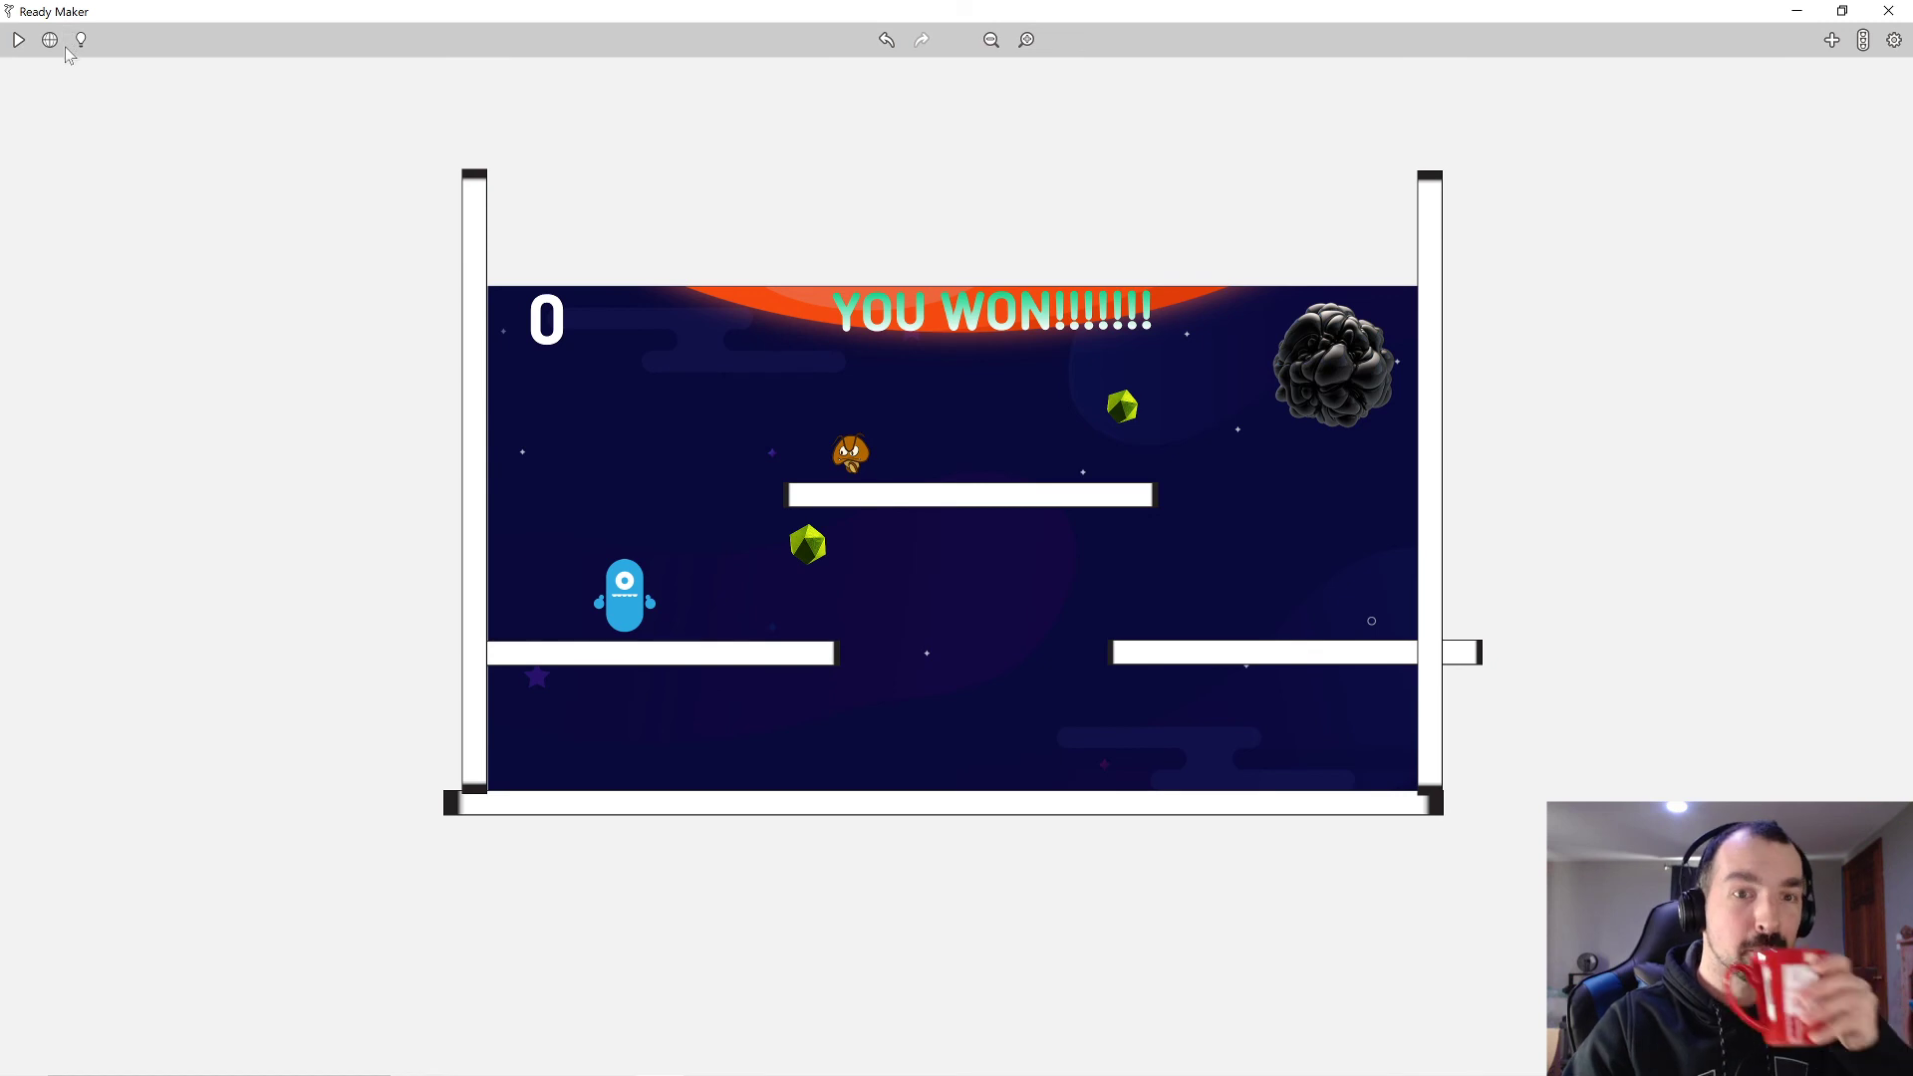
Select the lower green power object and check which class it is assigned to.
click(822, 548)
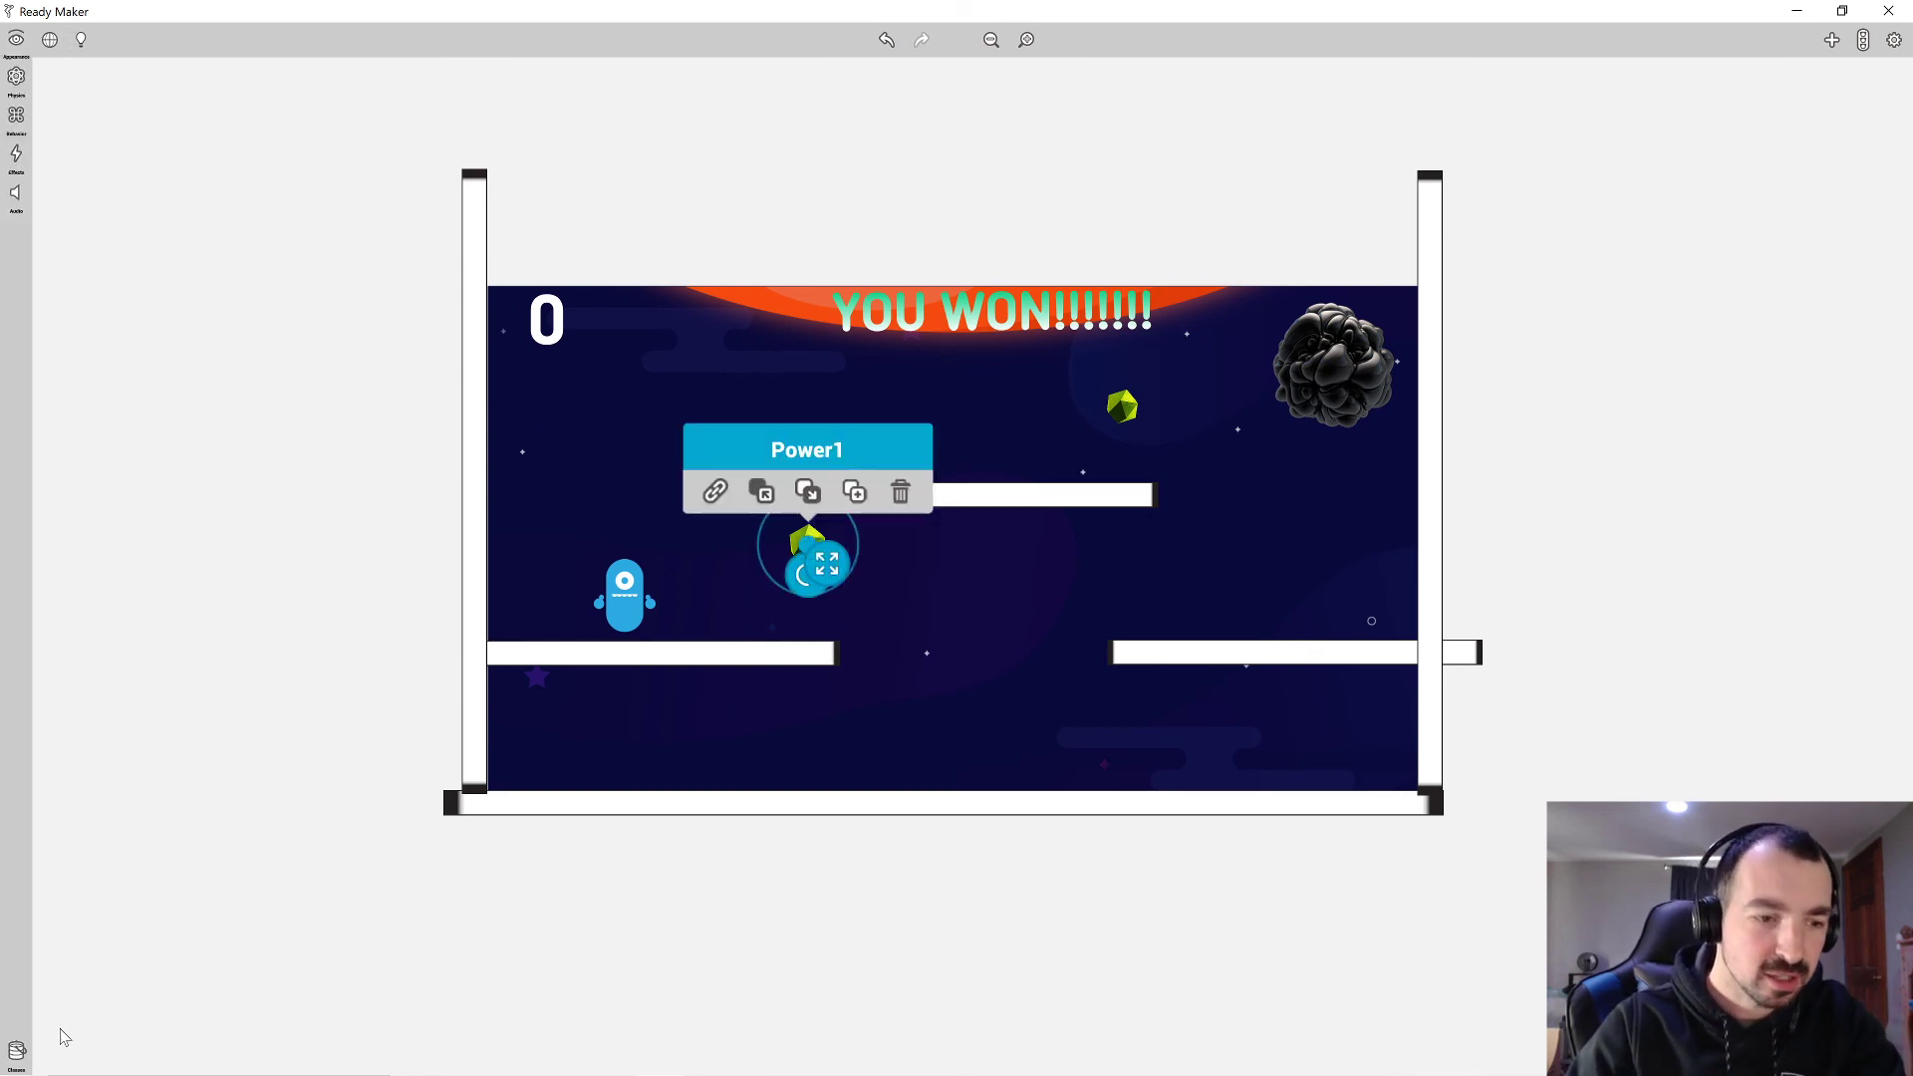
click(17, 1053)
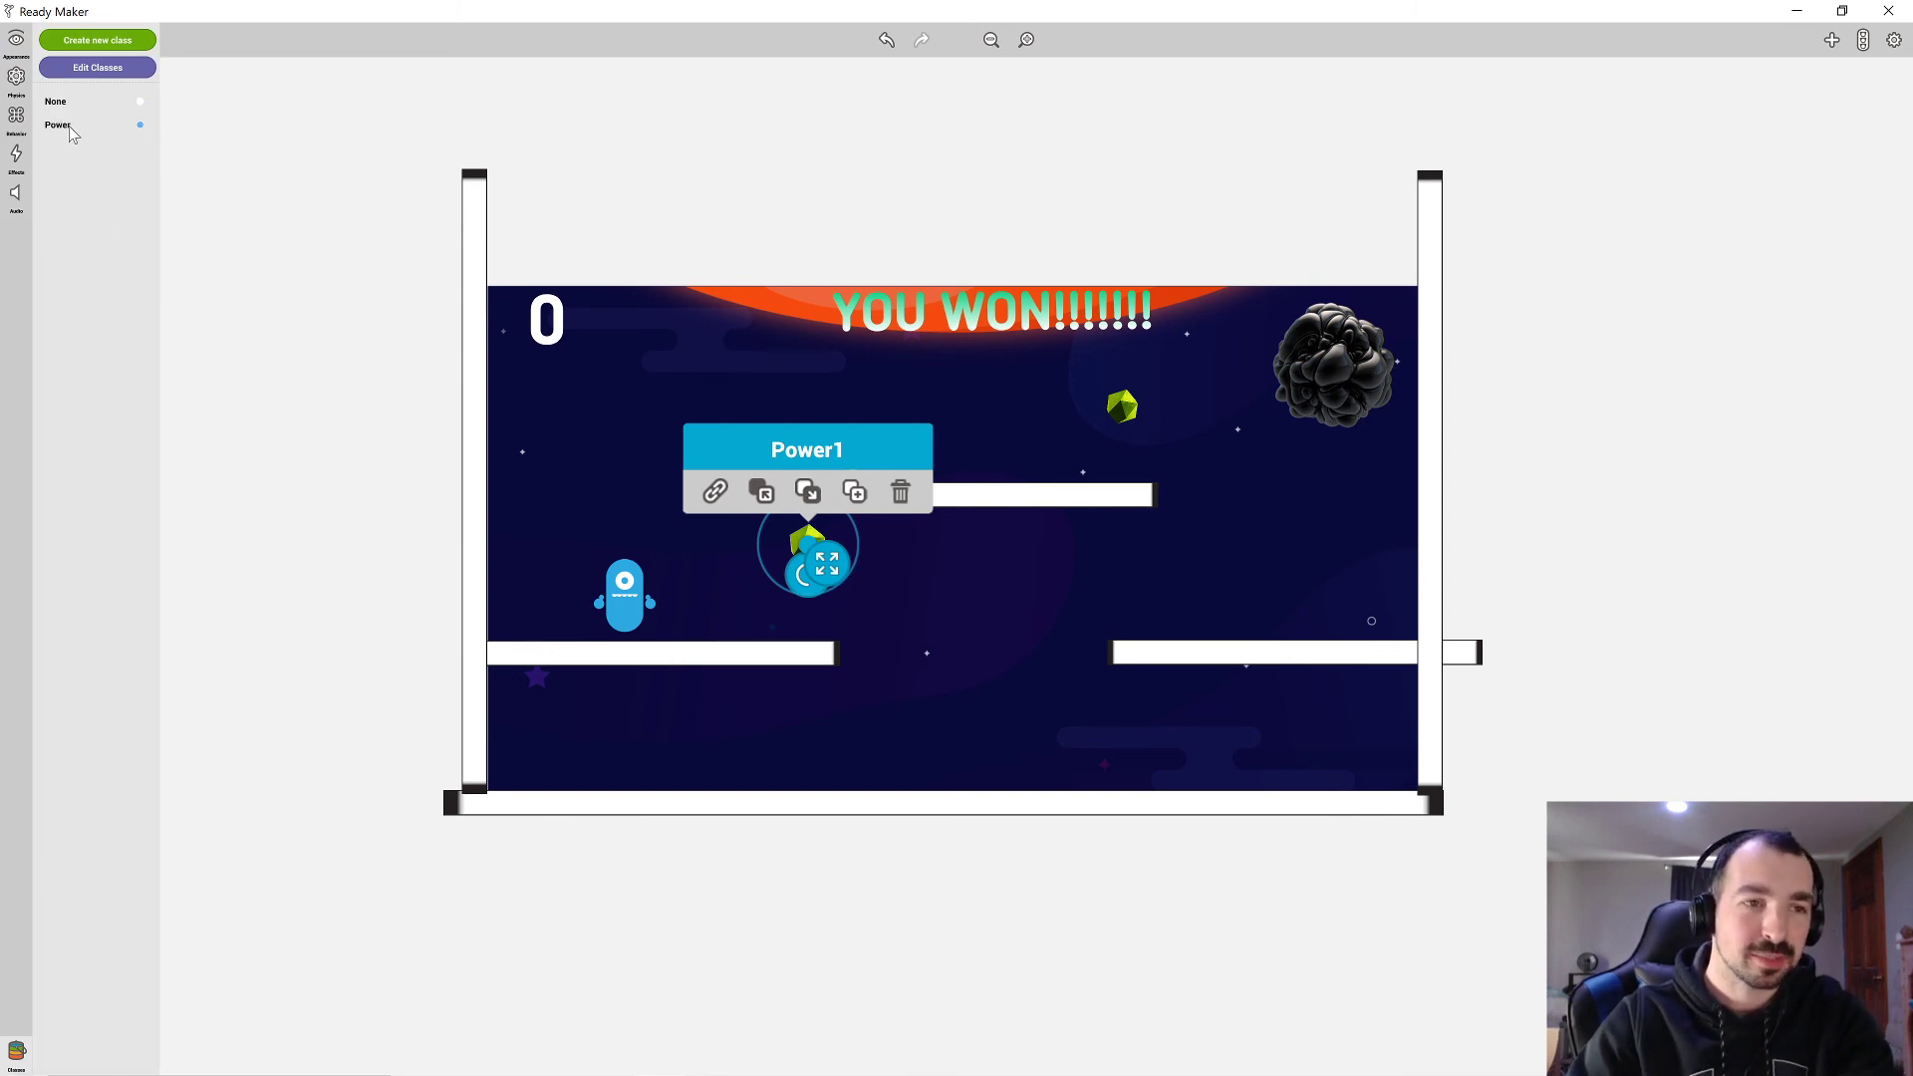
click(266, 676)
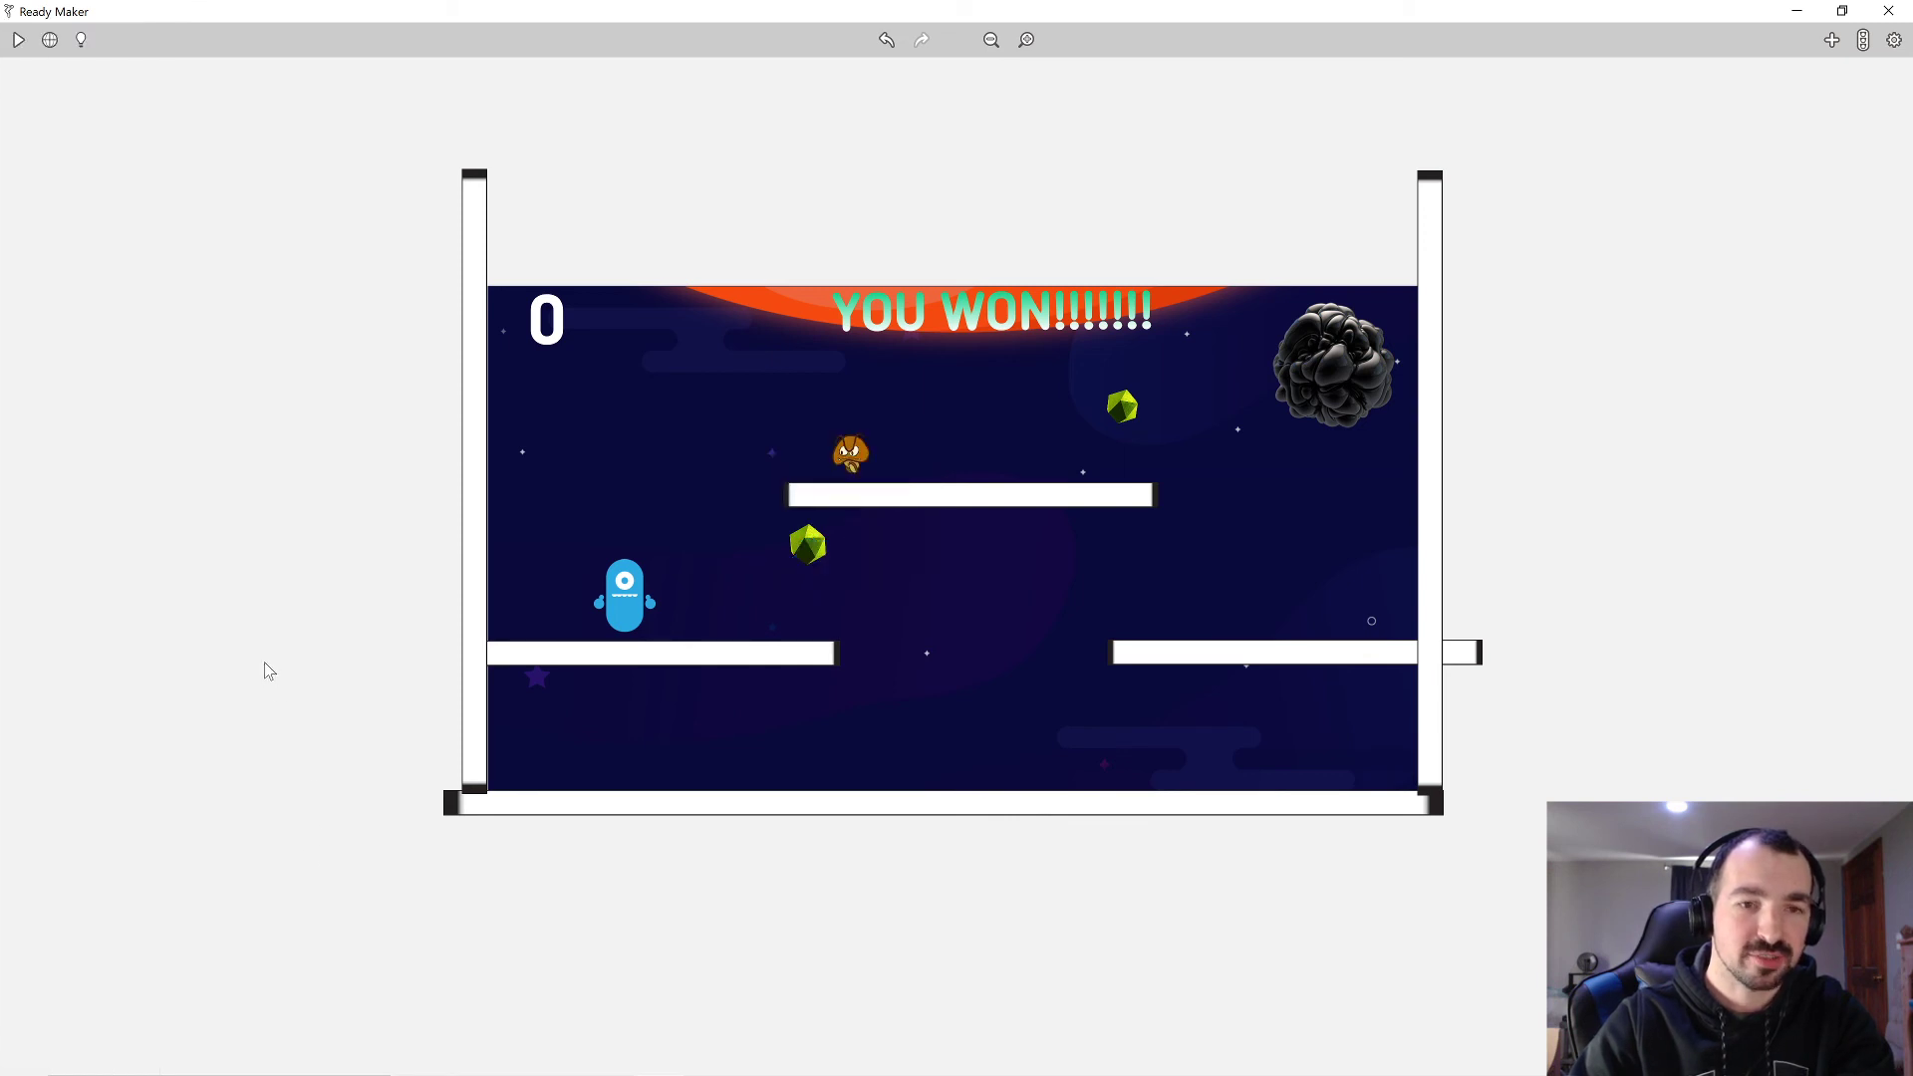
Playtest the game, moving Bob into the lower power object and around the goomba on the middle platform, and stop the playtest.
click(18, 42)
key(Right)
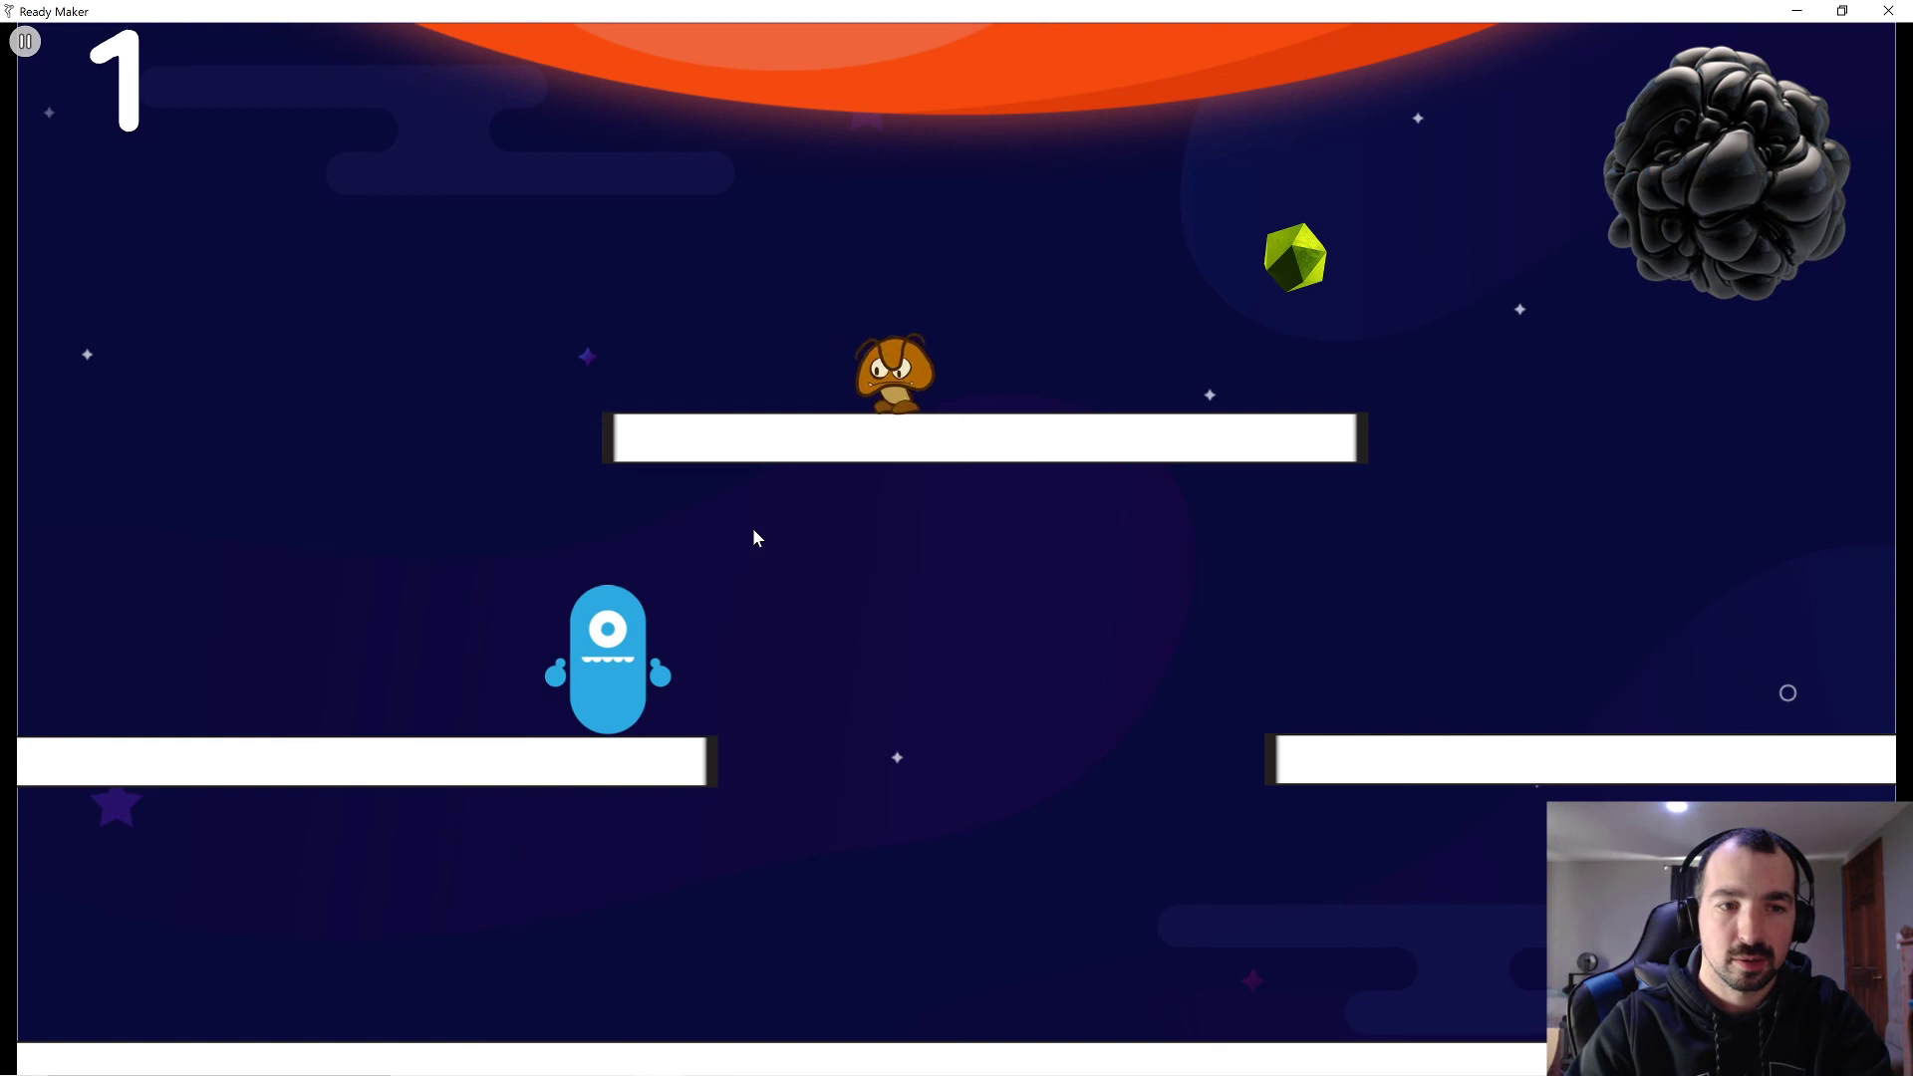
key(Left)
key(Up)
key(Right)
key(Up)
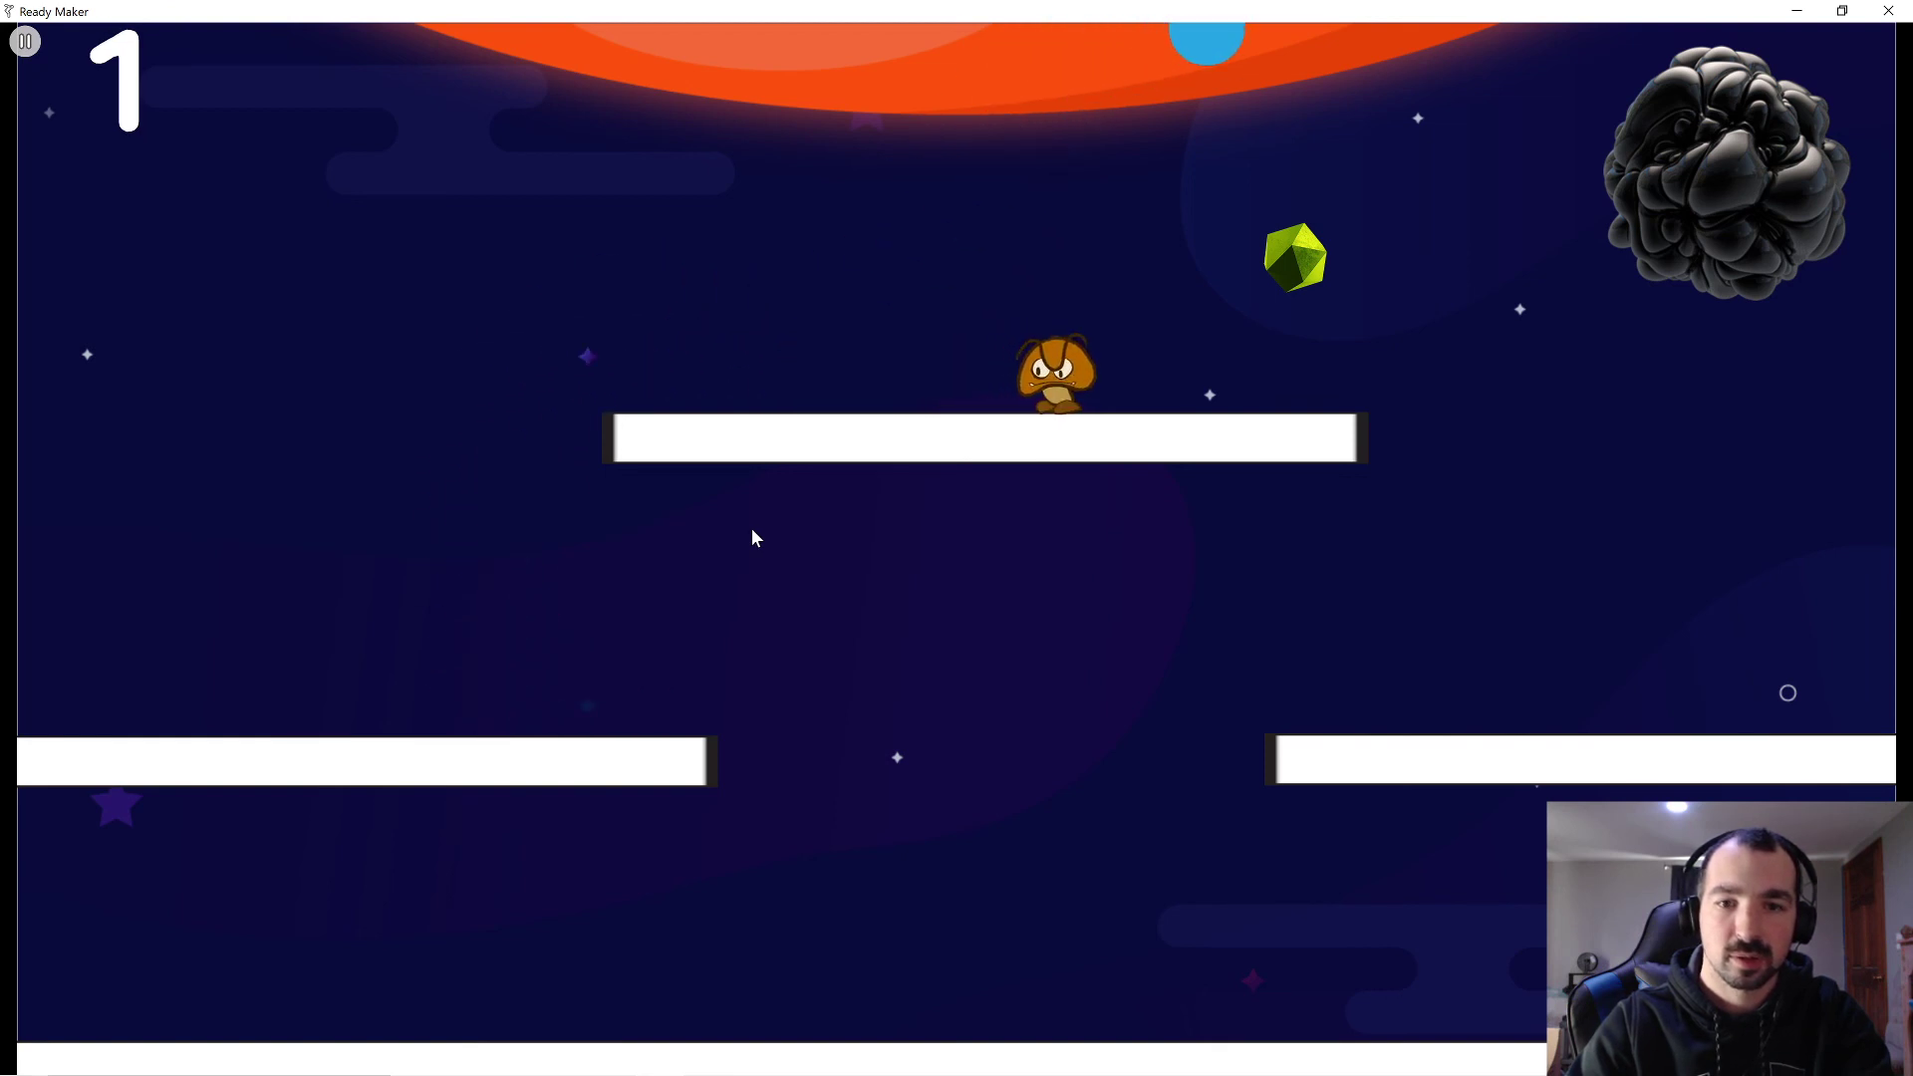
key(Right)
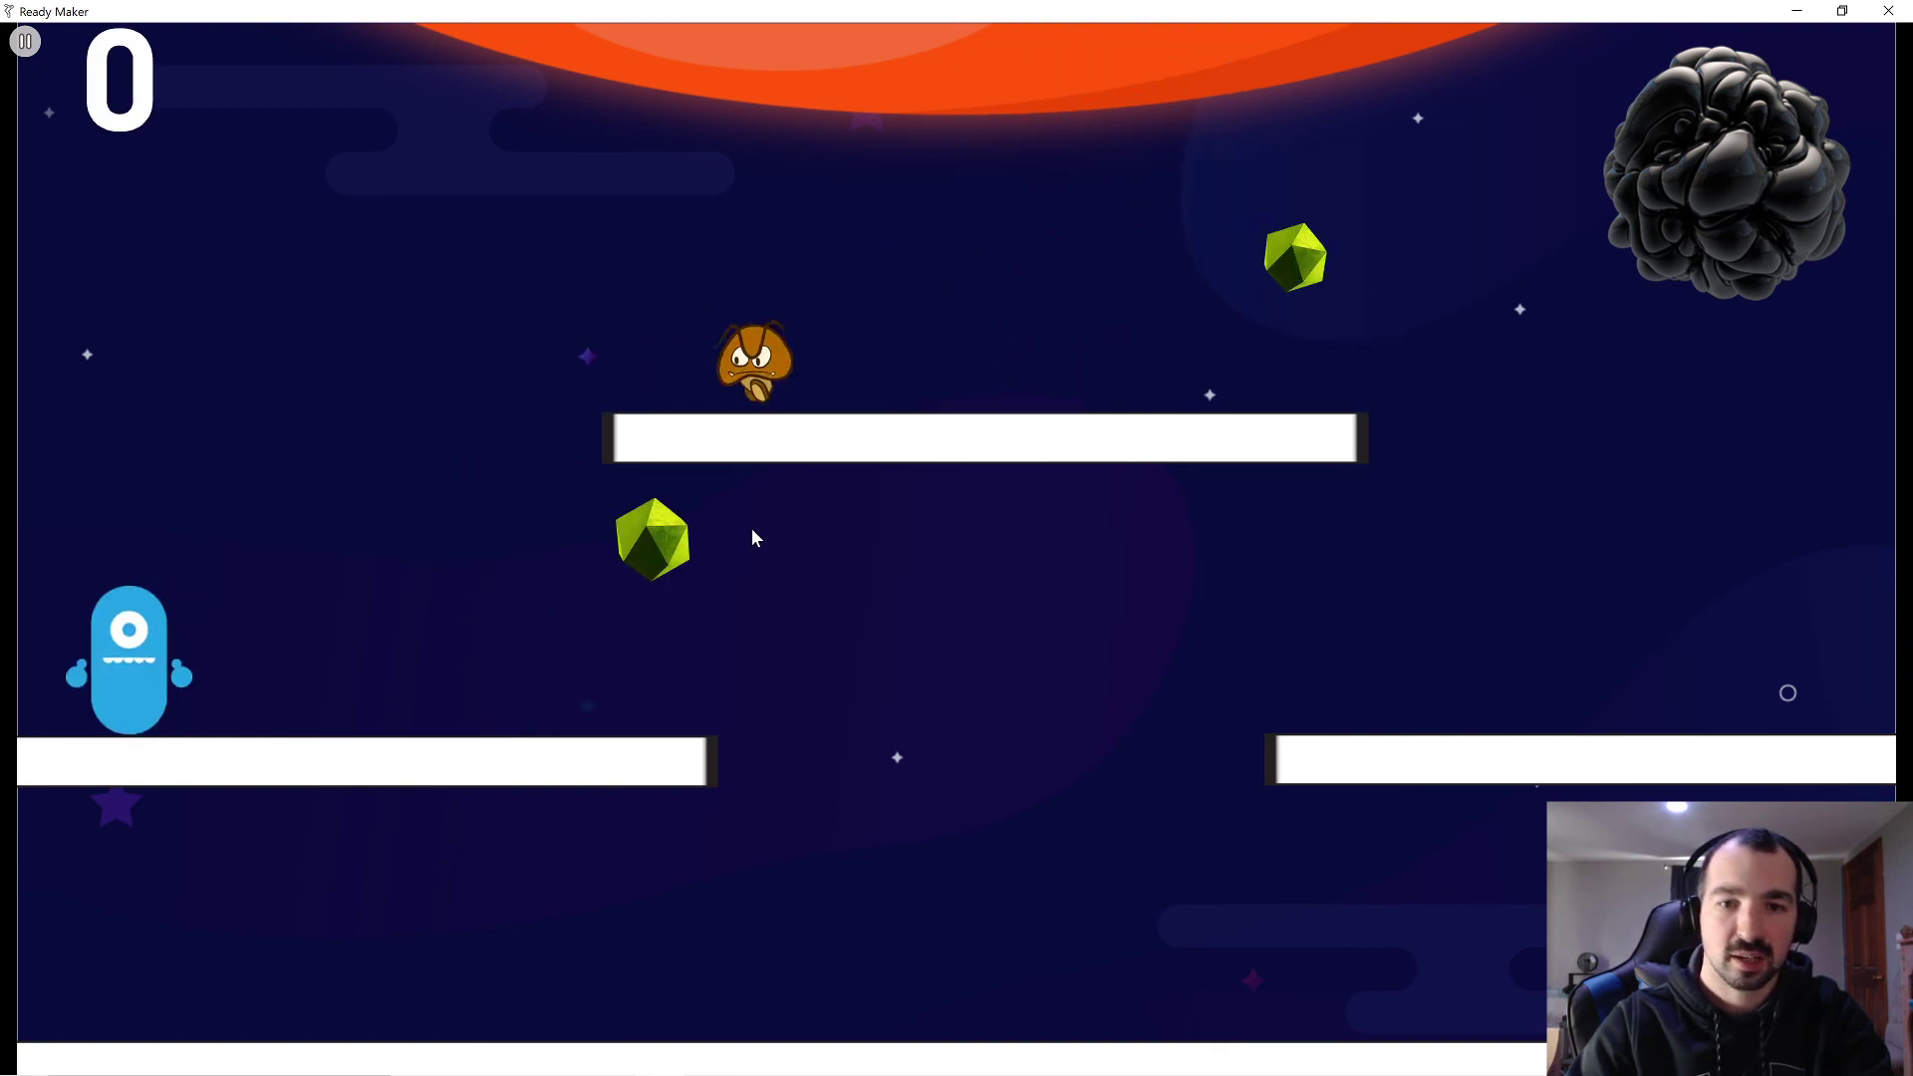
key(Left)
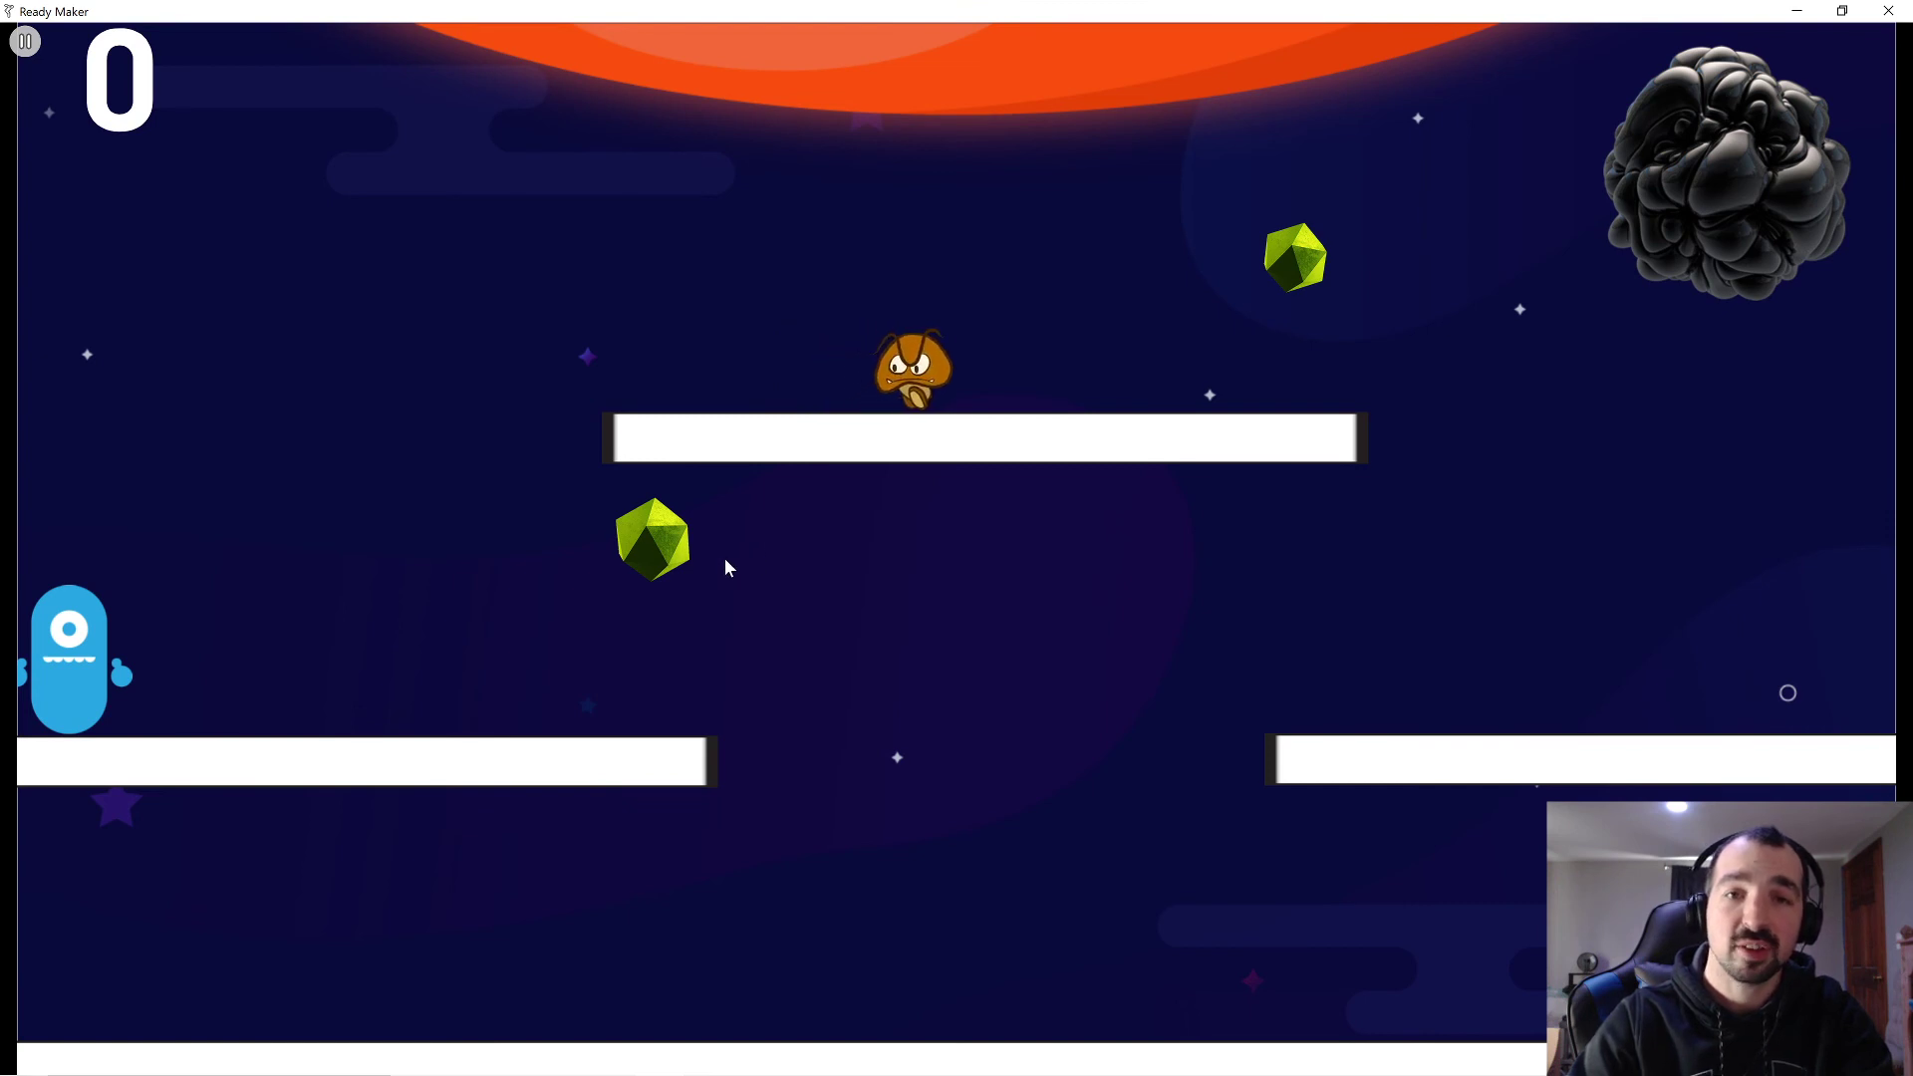
key(Right)
key(Up)
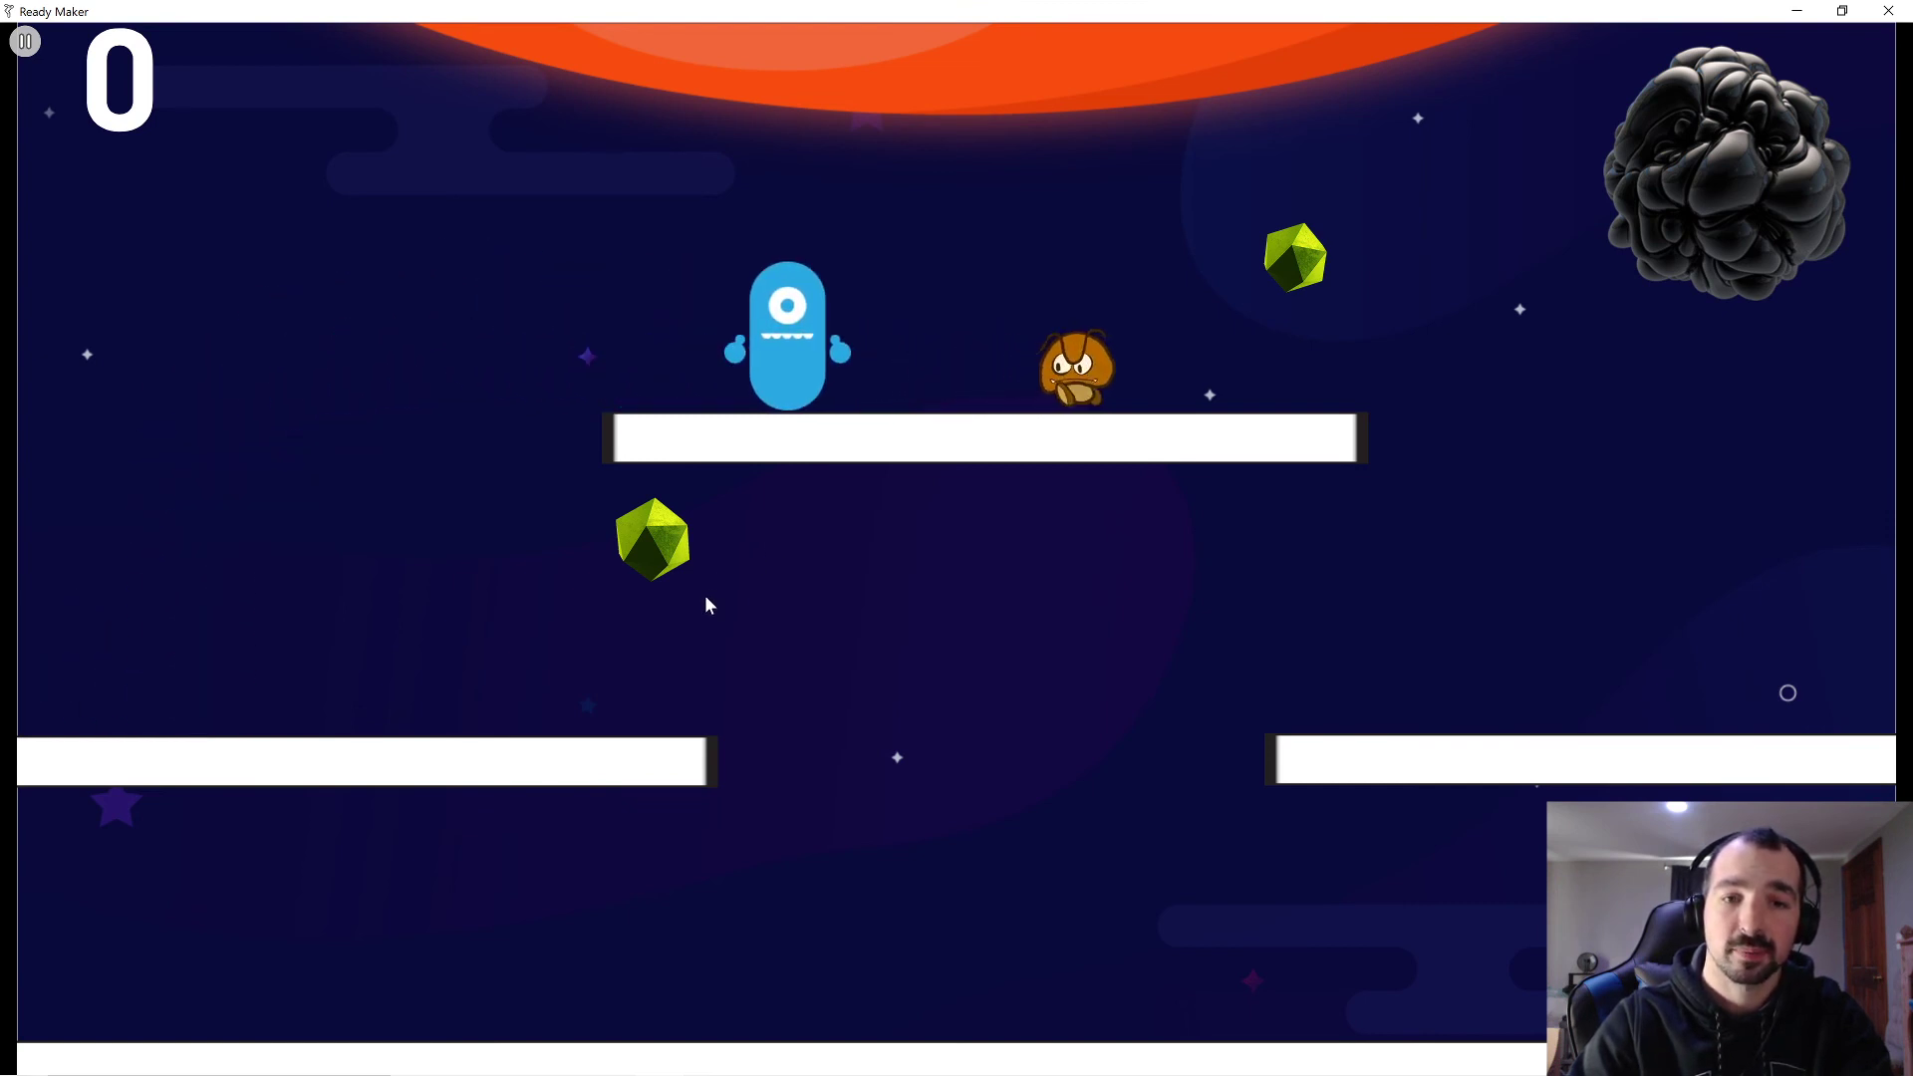
key(Left)
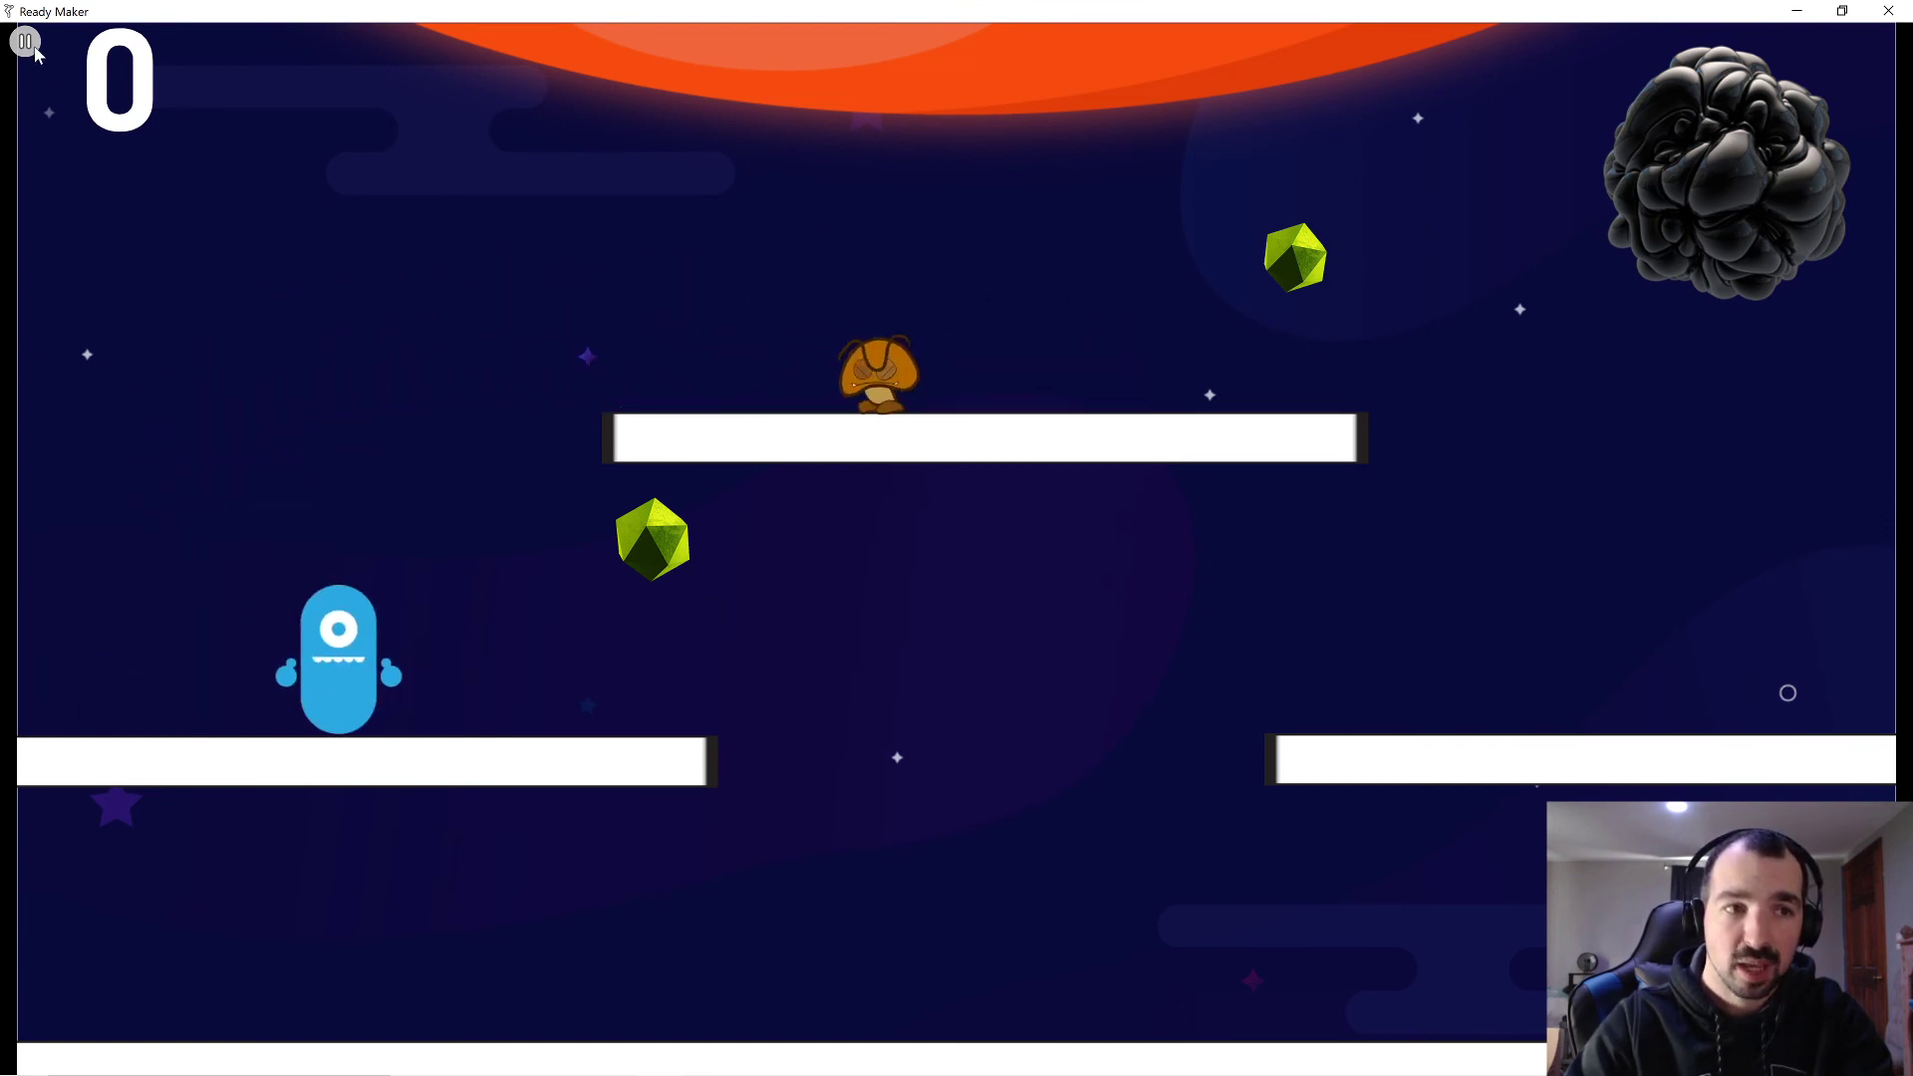
click(30, 45)
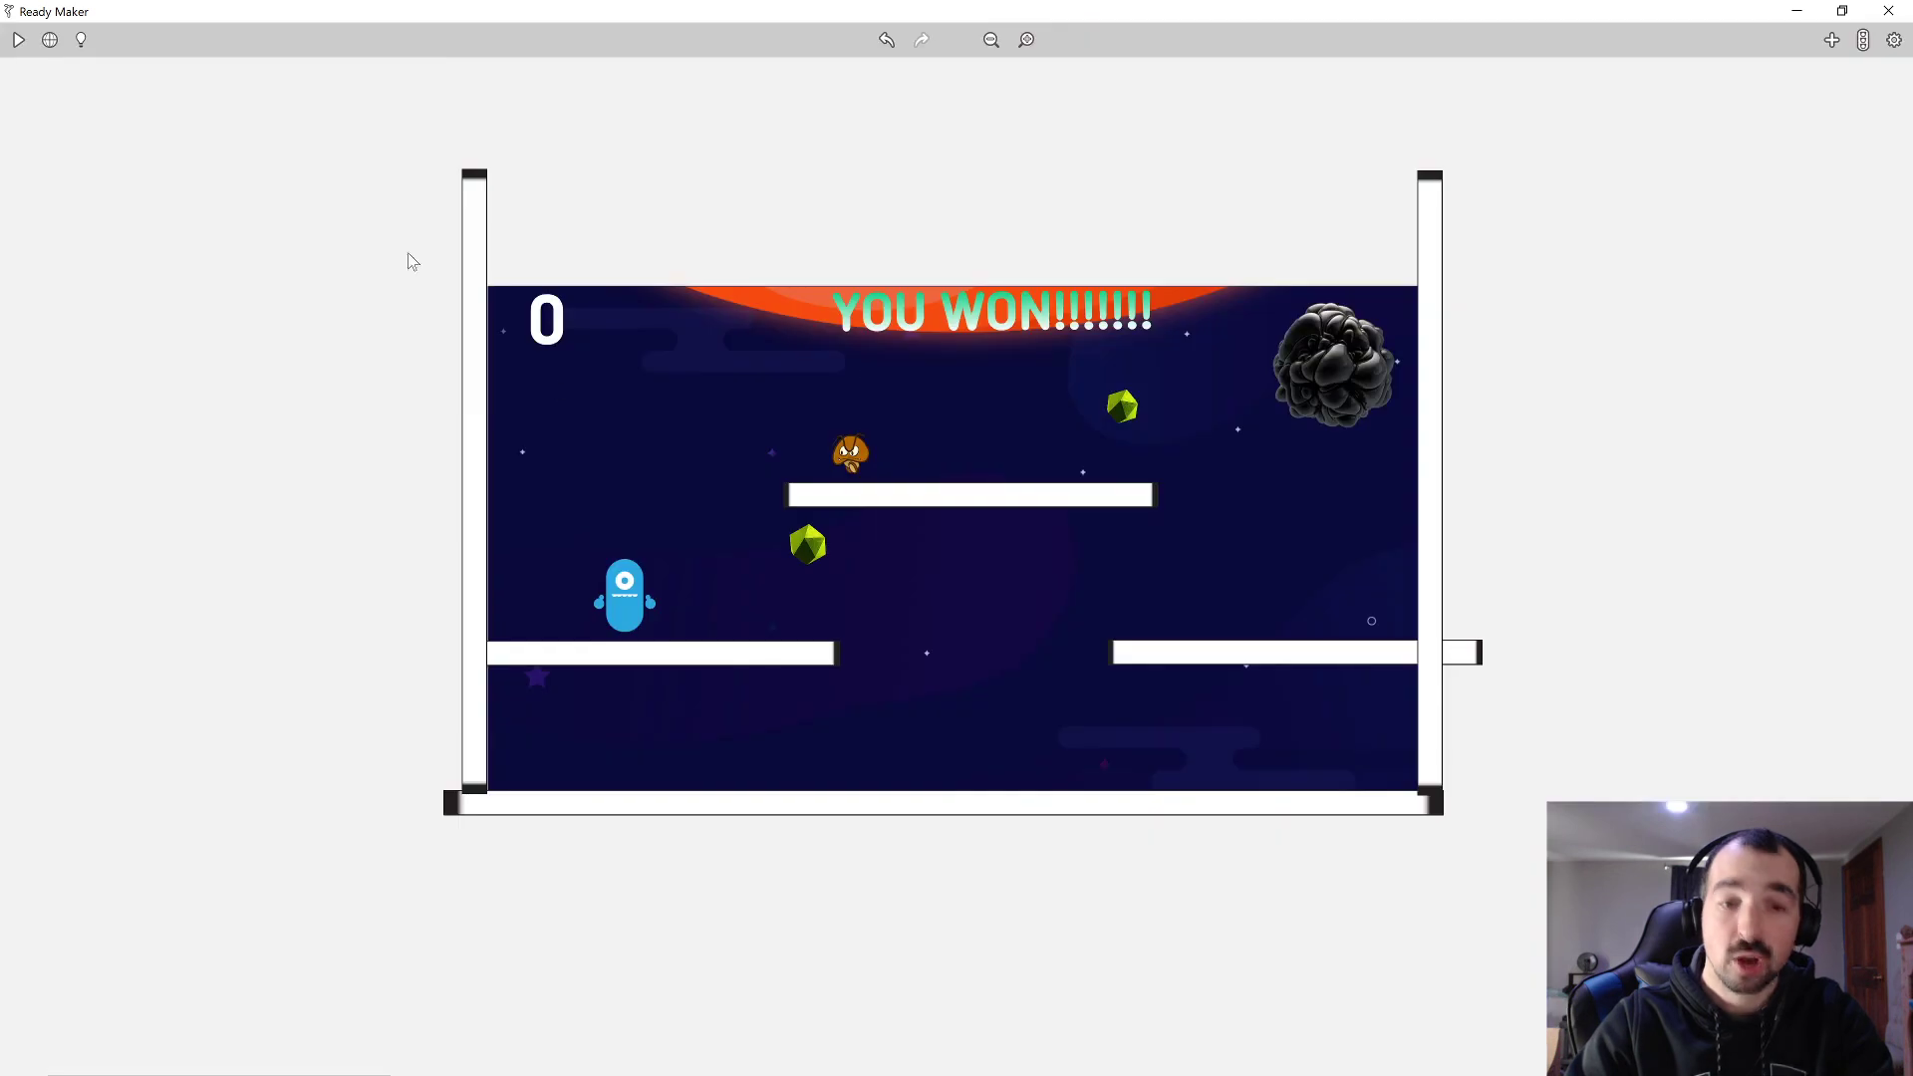
Duplicate the goomba twice, placing one copy on the lower right platform and the other on the lower left platform behind Bob.
click(854, 457)
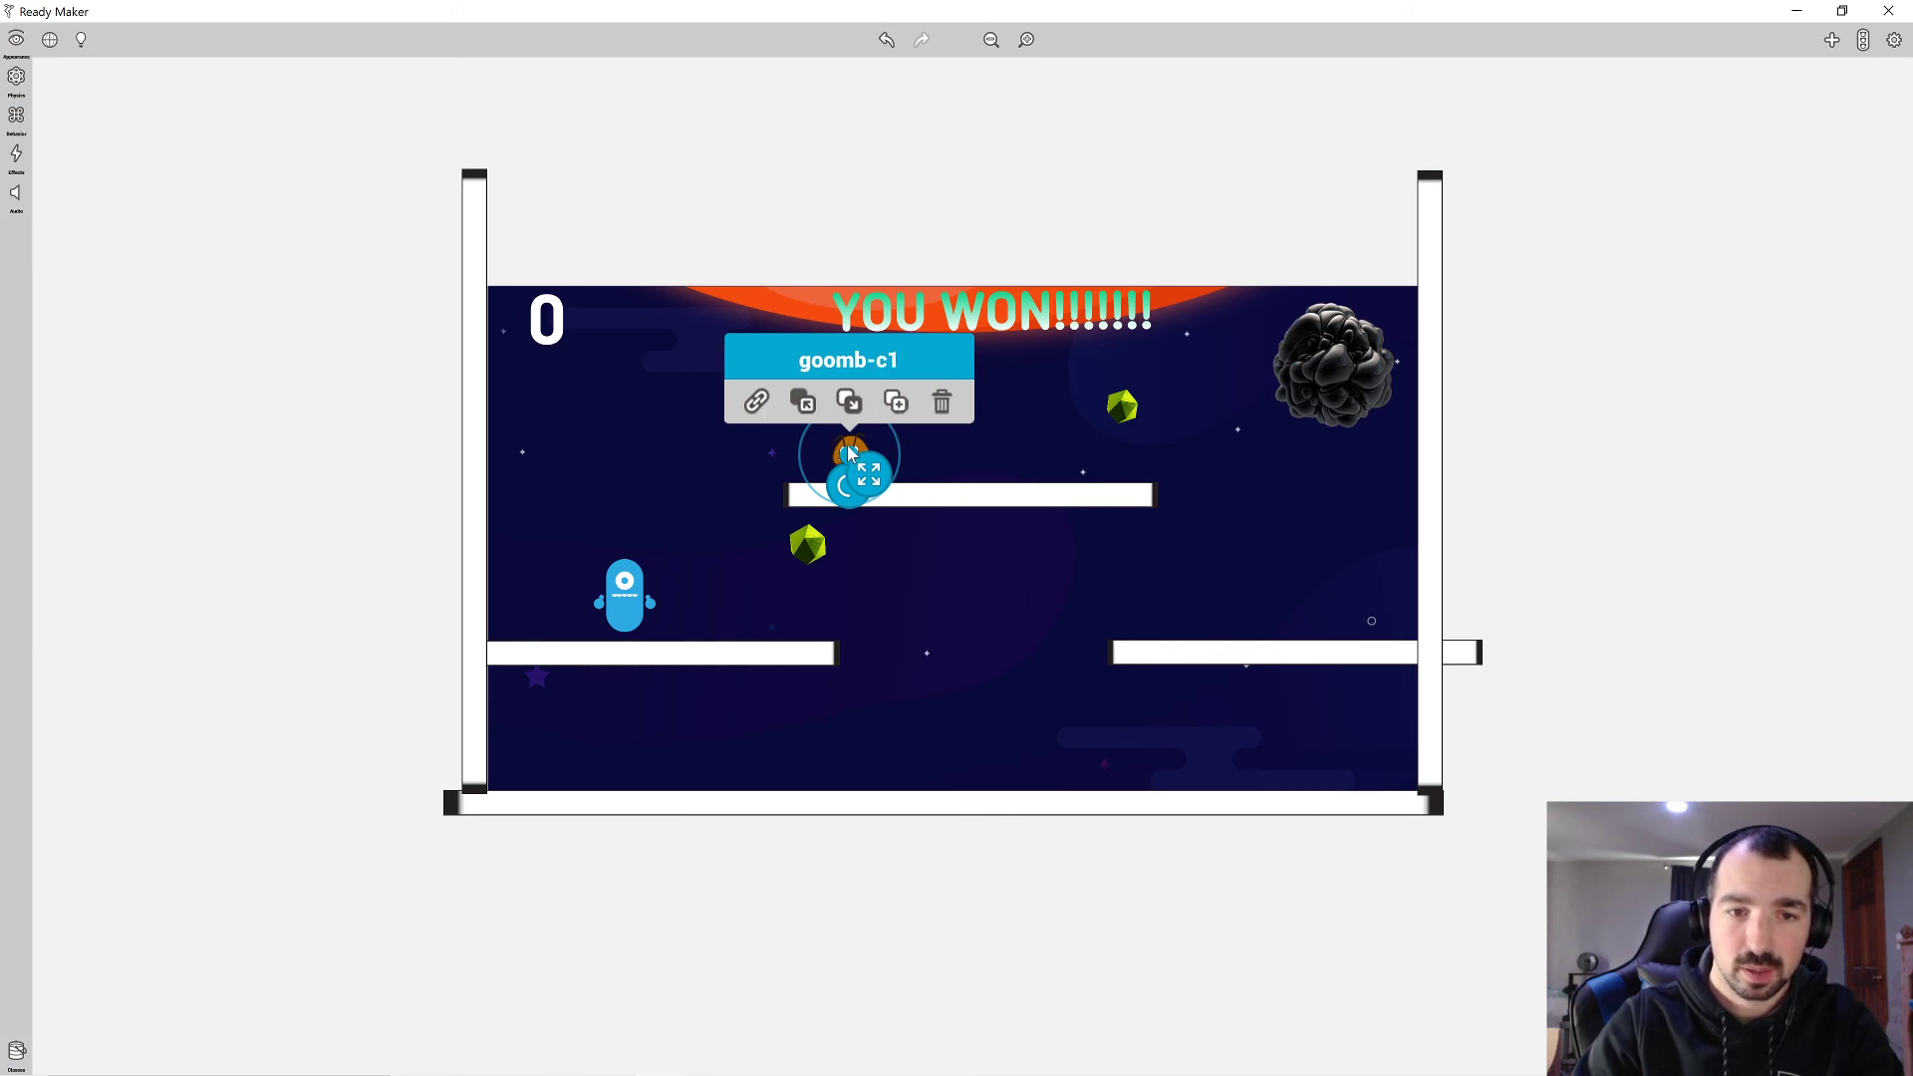
drag(850, 453, 1143, 610)
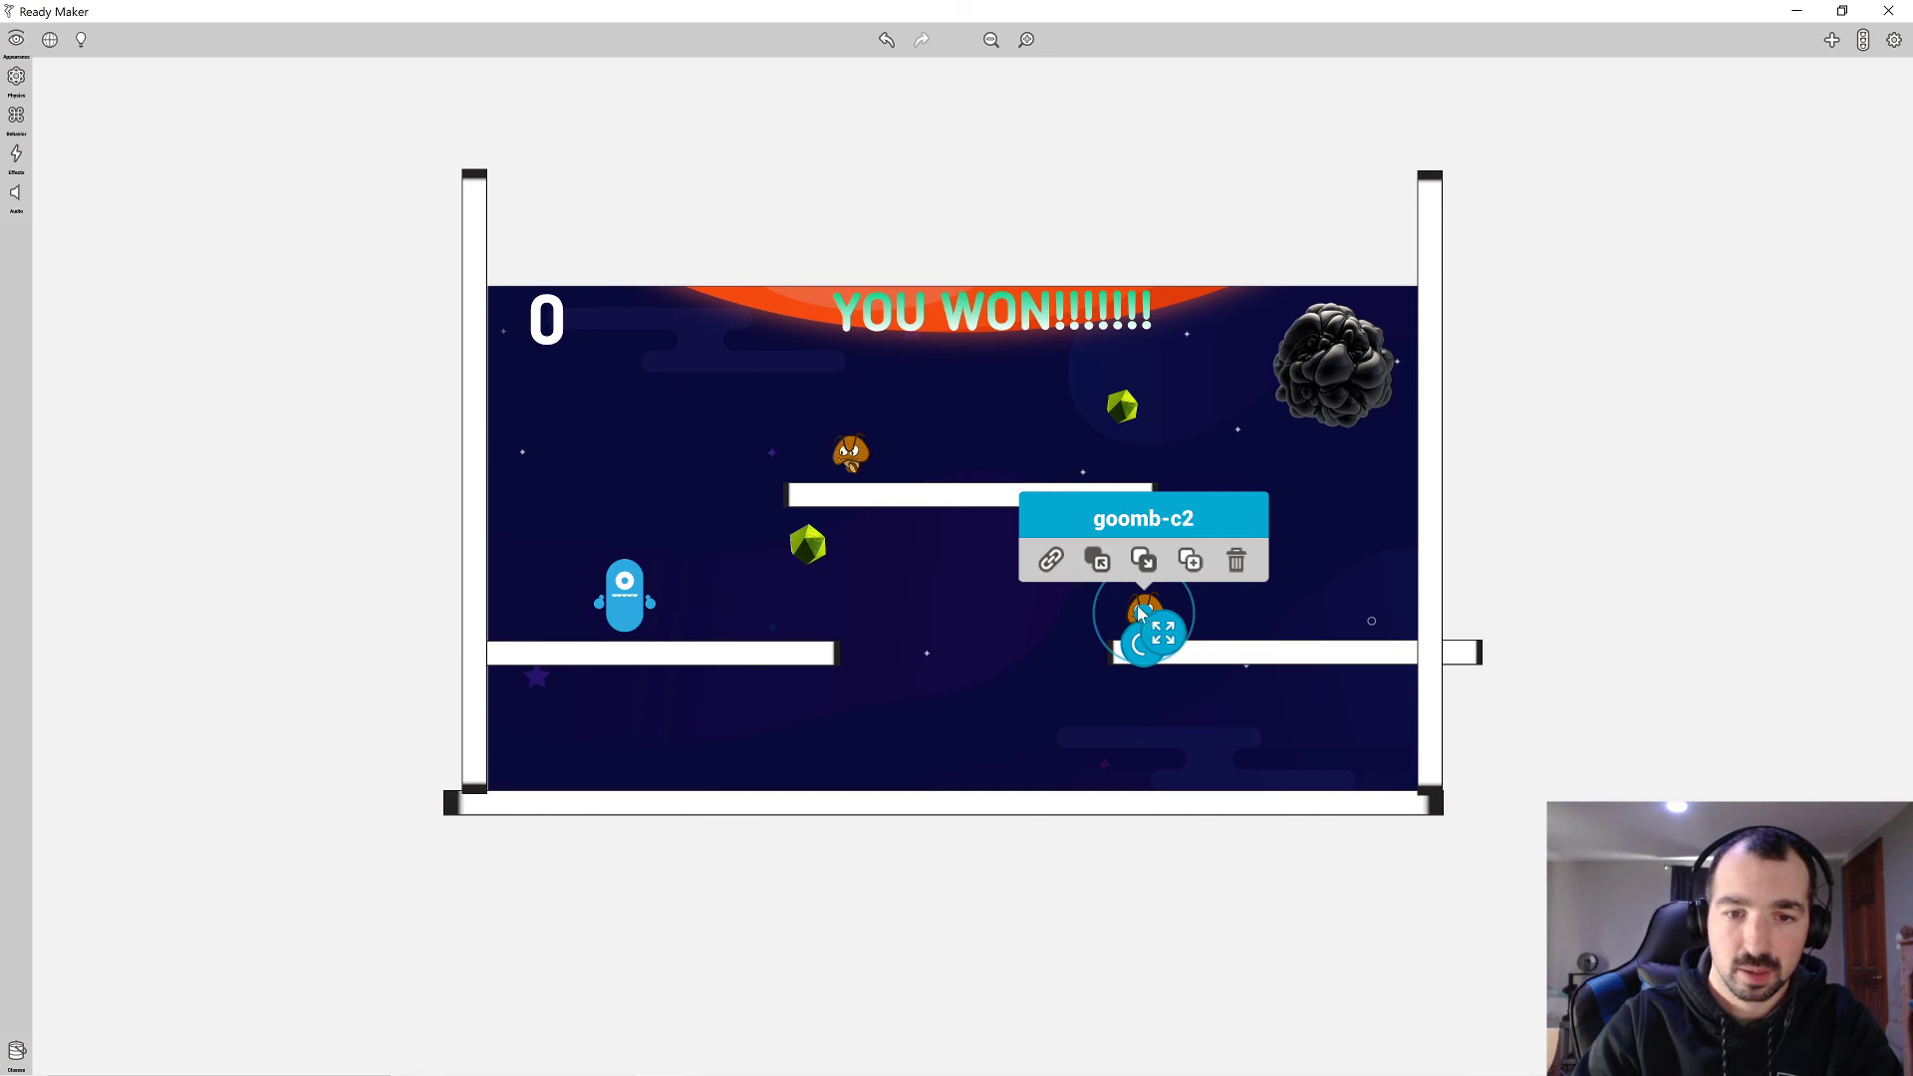
drag(1141, 613, 528, 598)
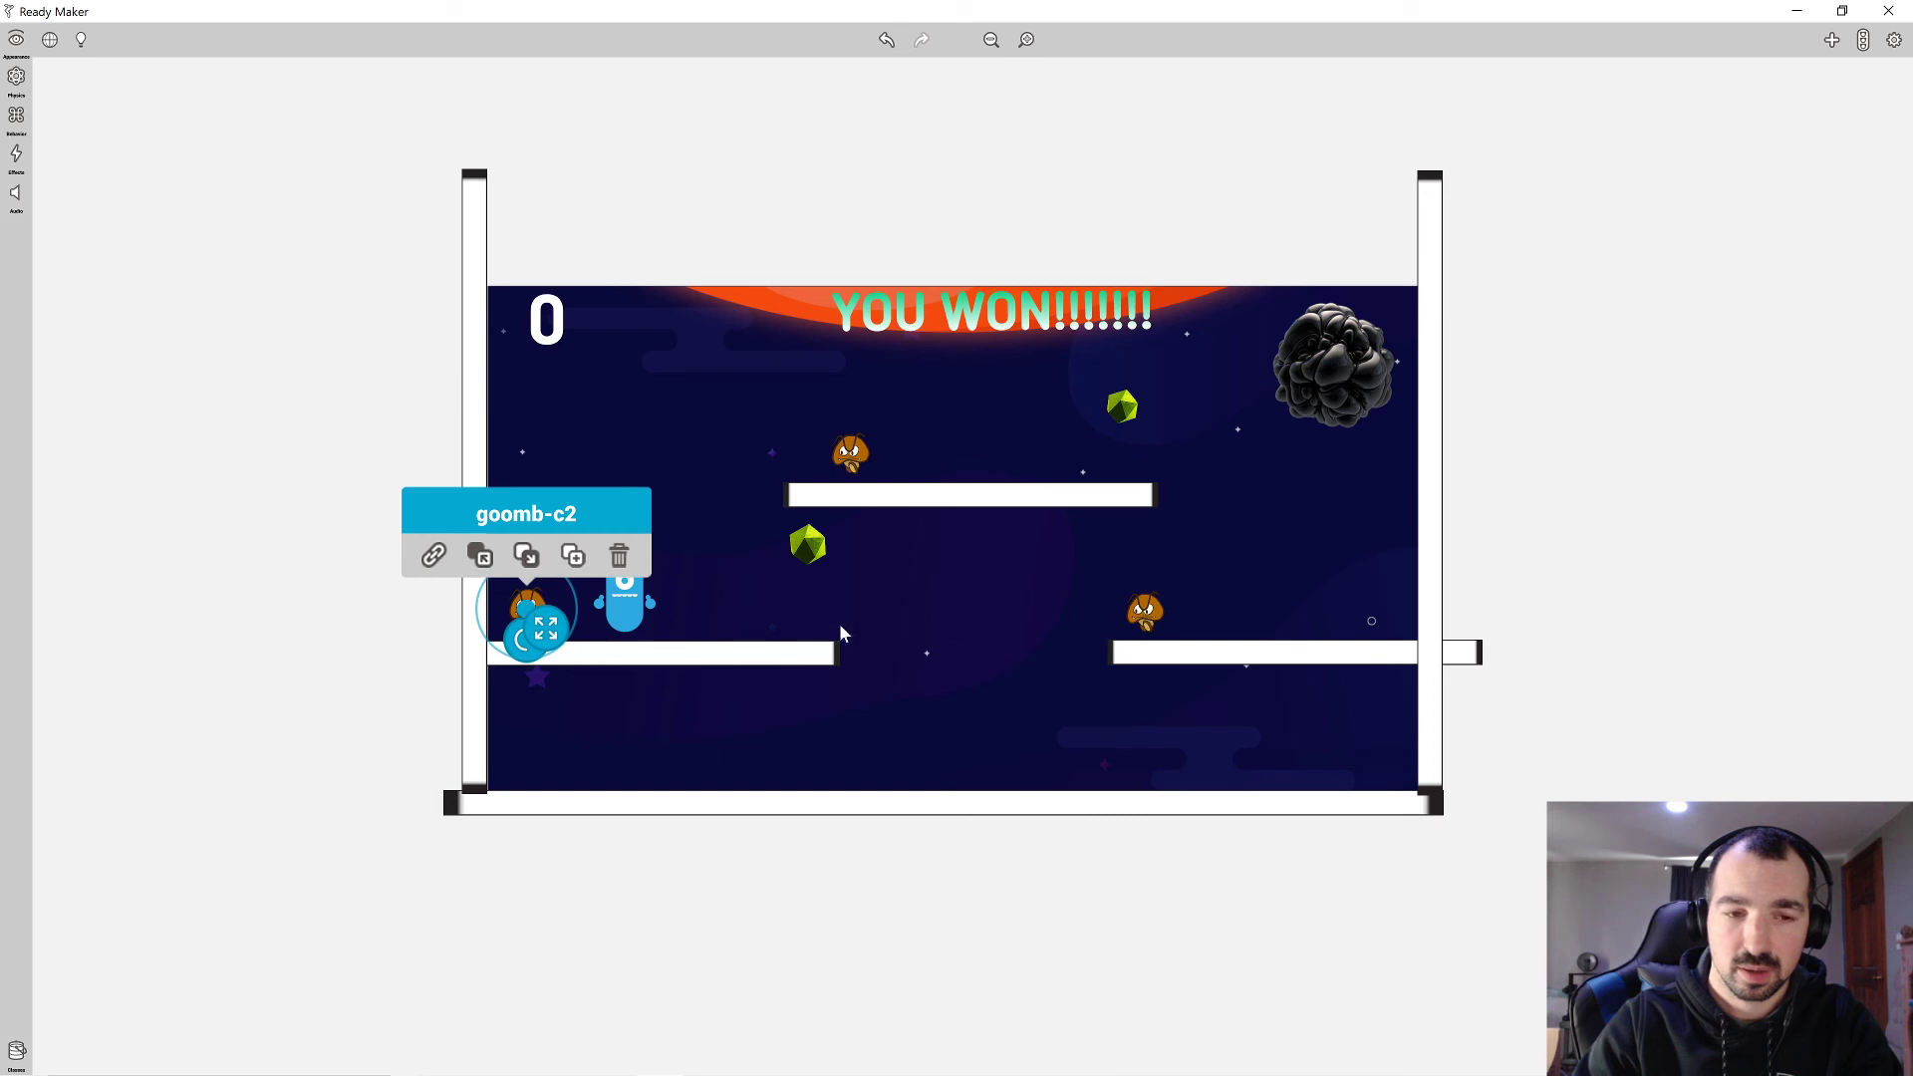
click(731, 619)
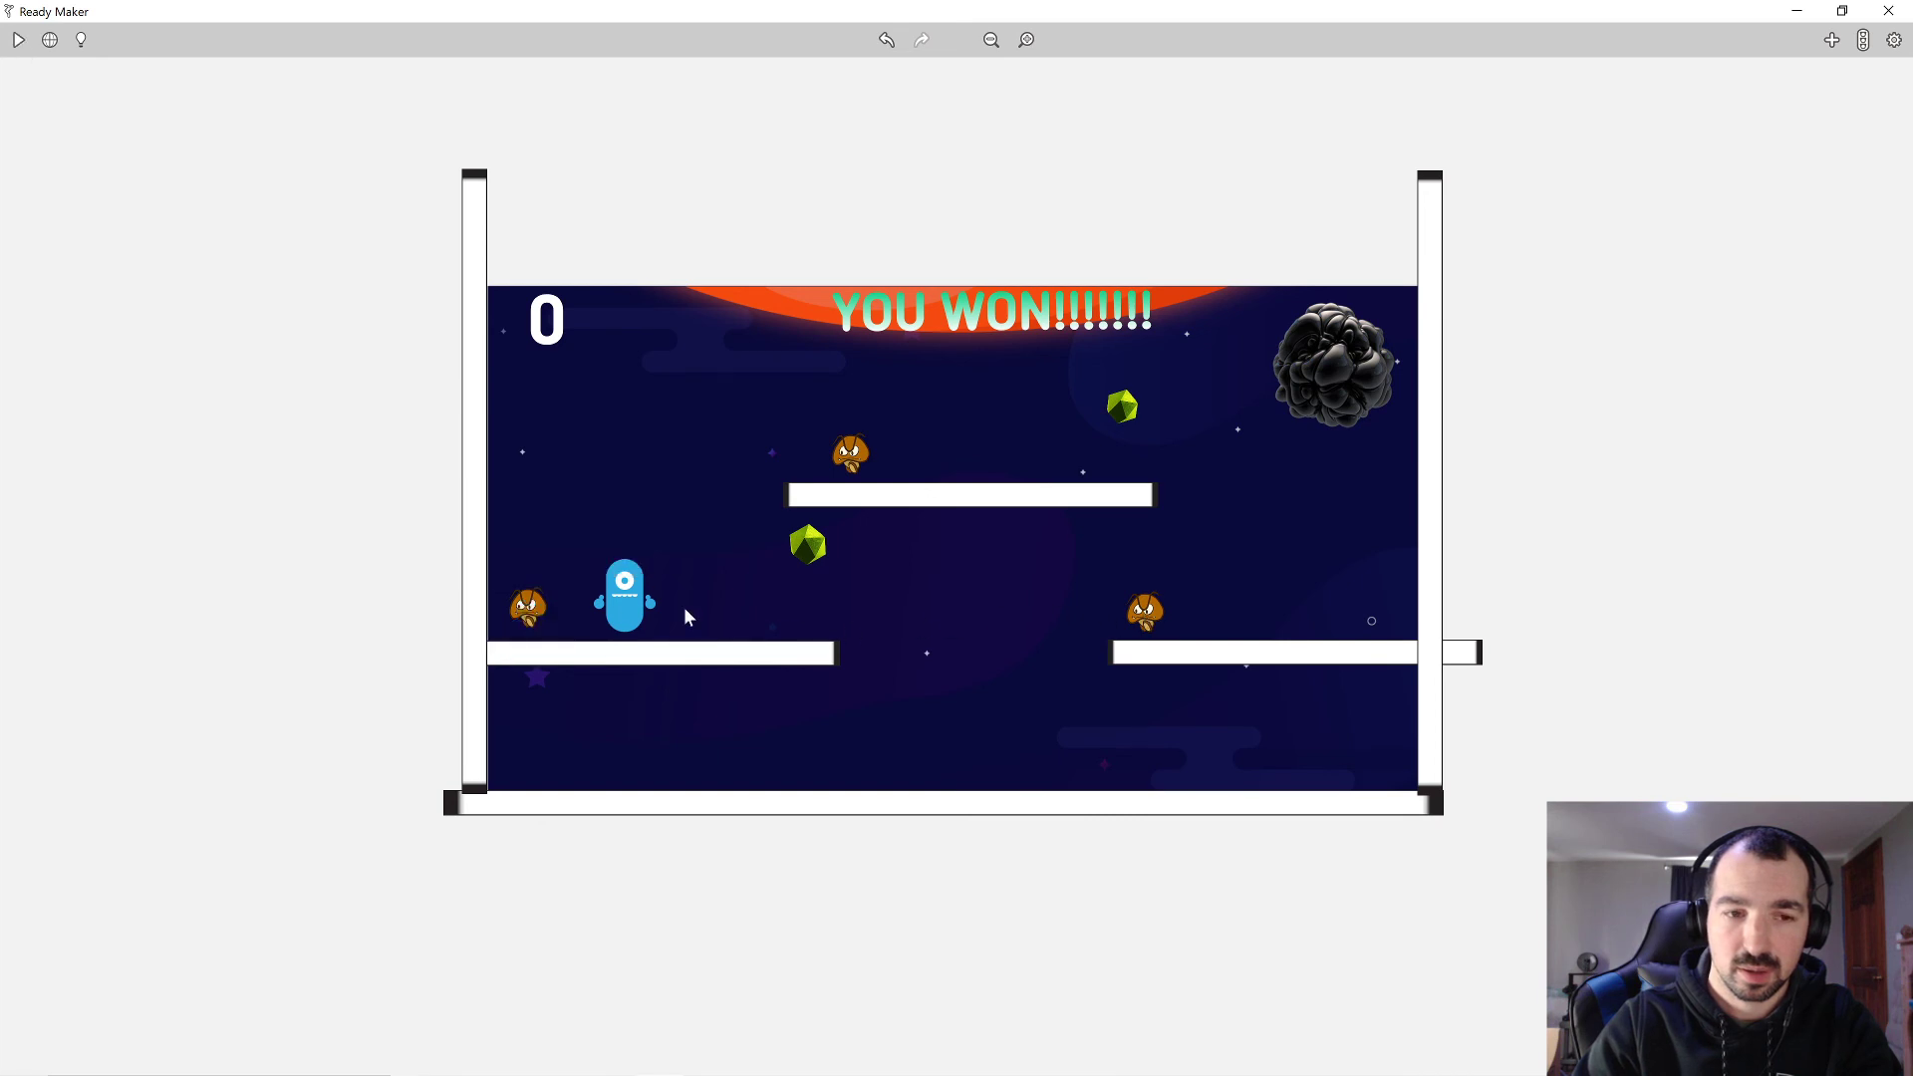
Move Bob slightly right on the lower left platform, farther away from the new goomba.
click(616, 606)
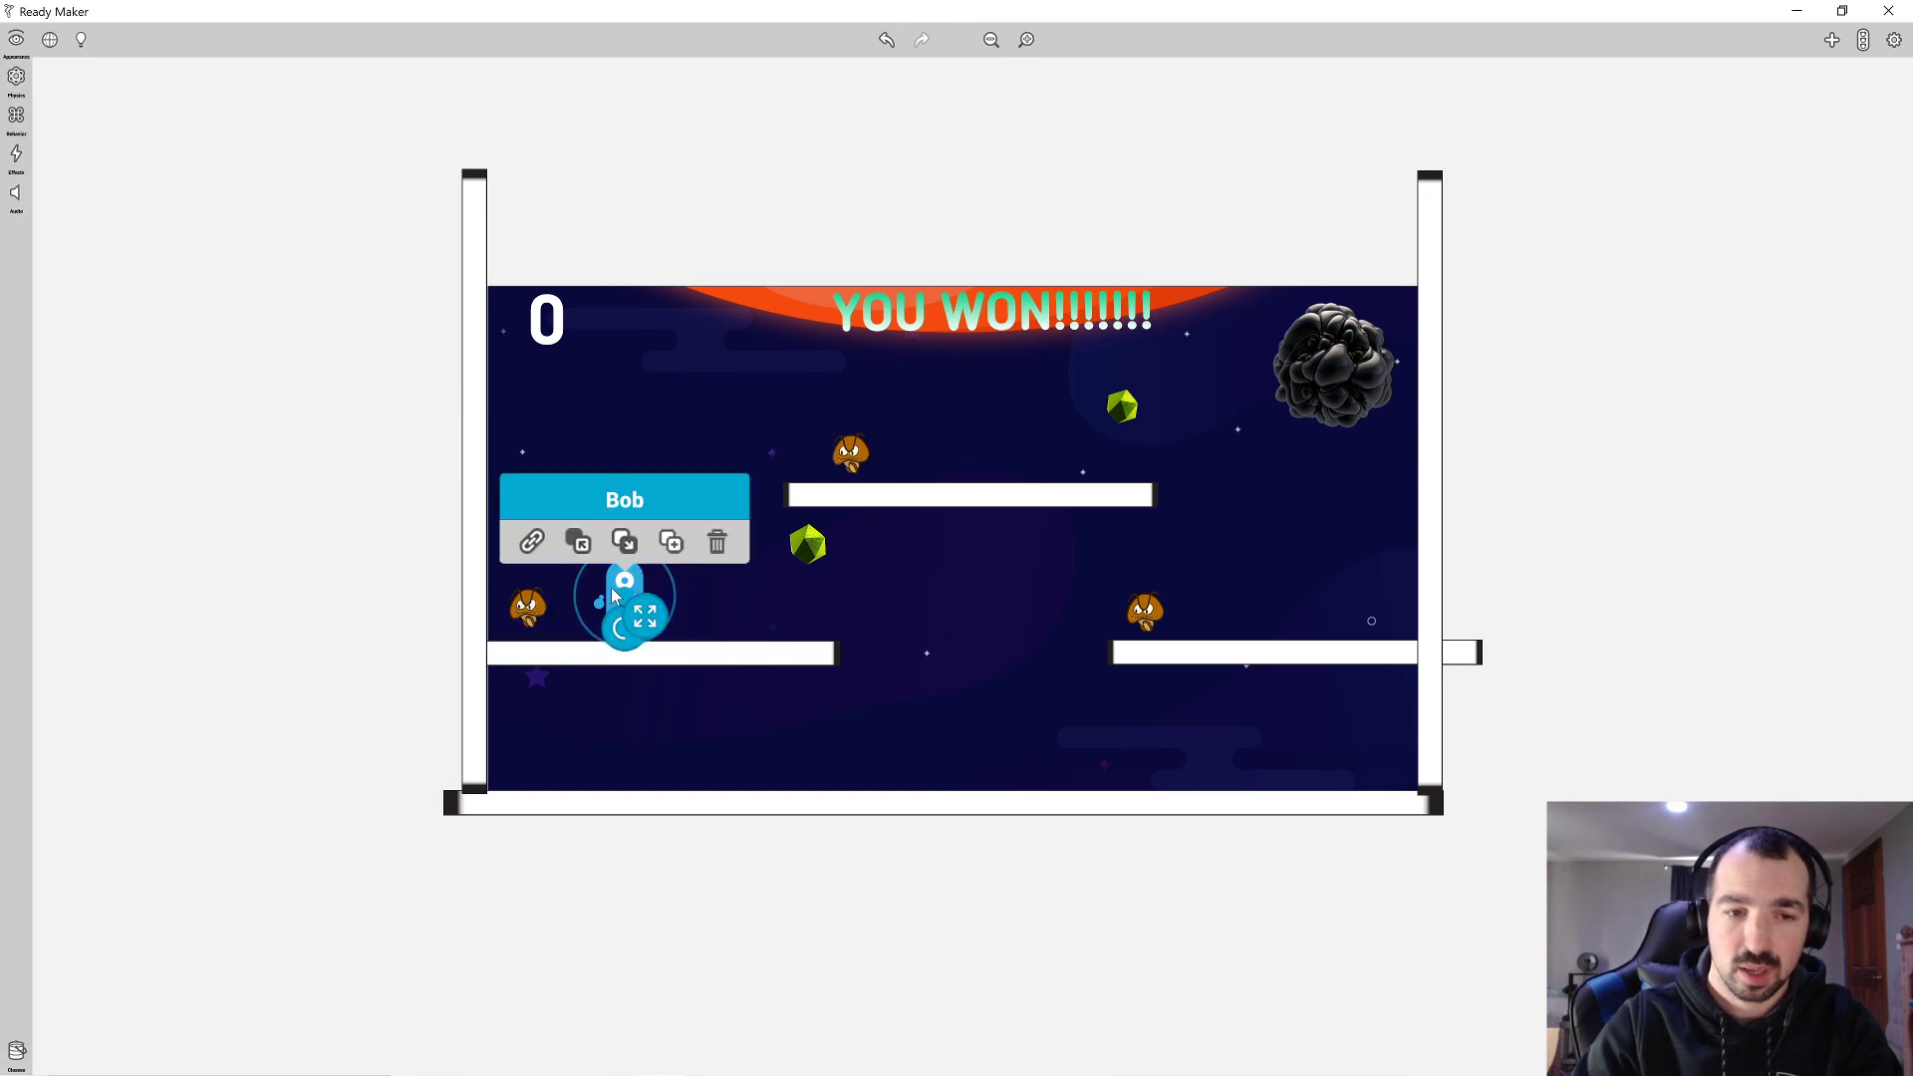
drag(622, 590, 678, 578)
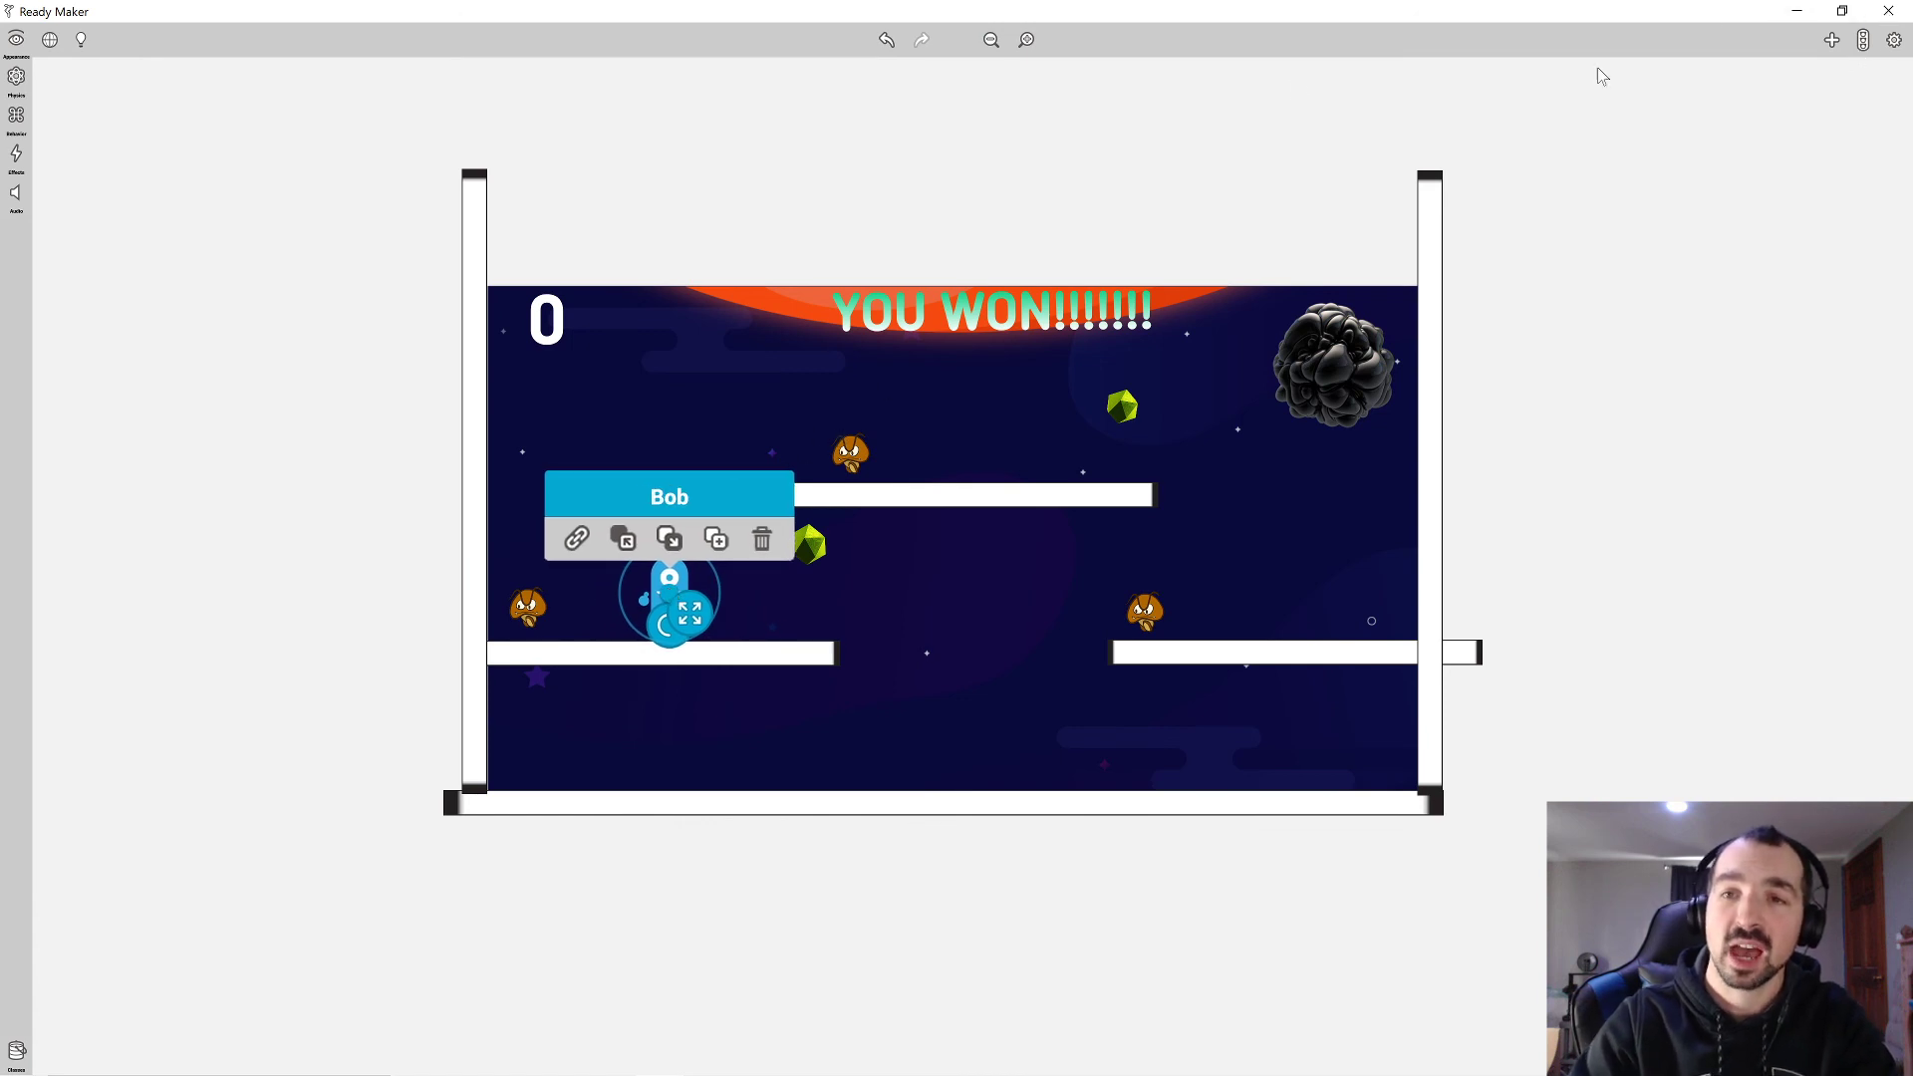
click(271, 137)
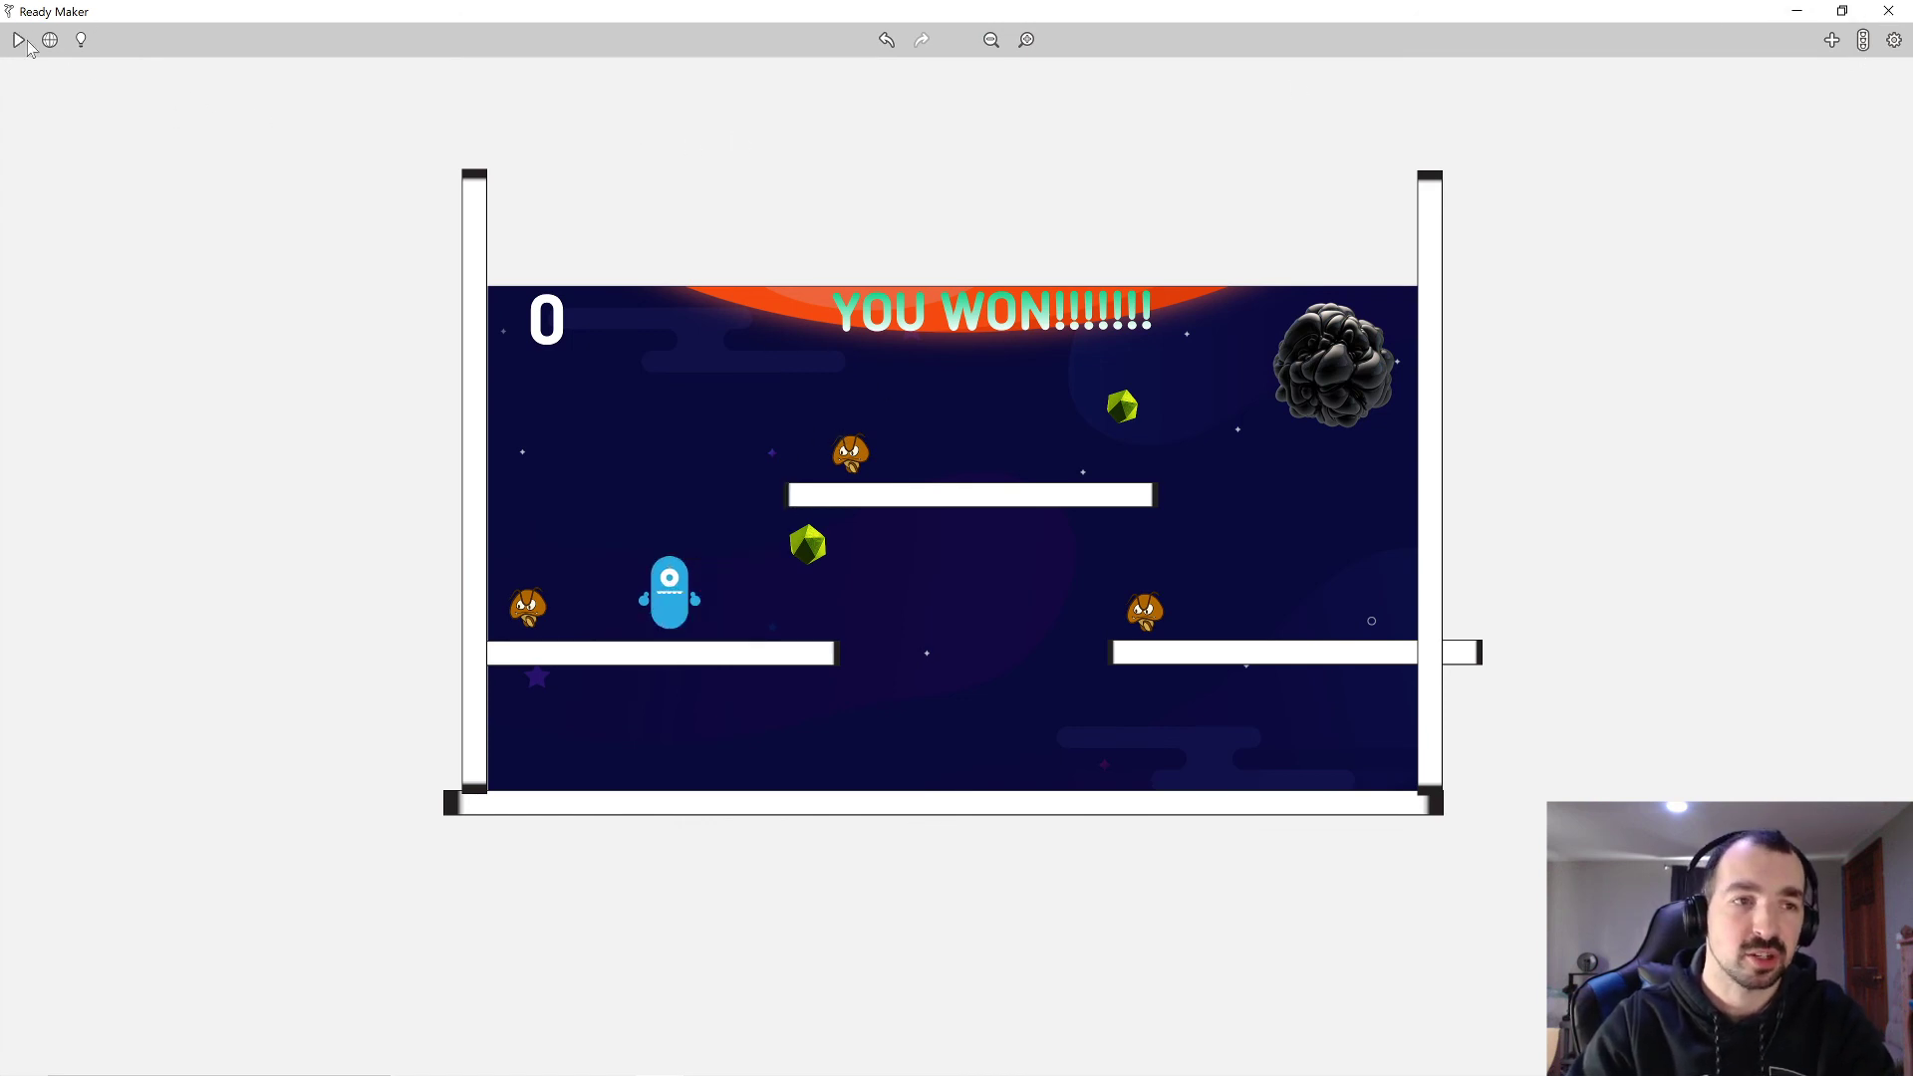
Playtest the level with three goombas, steering Bob through the lower power object and around the platforms to test the enemies.
click(17, 41)
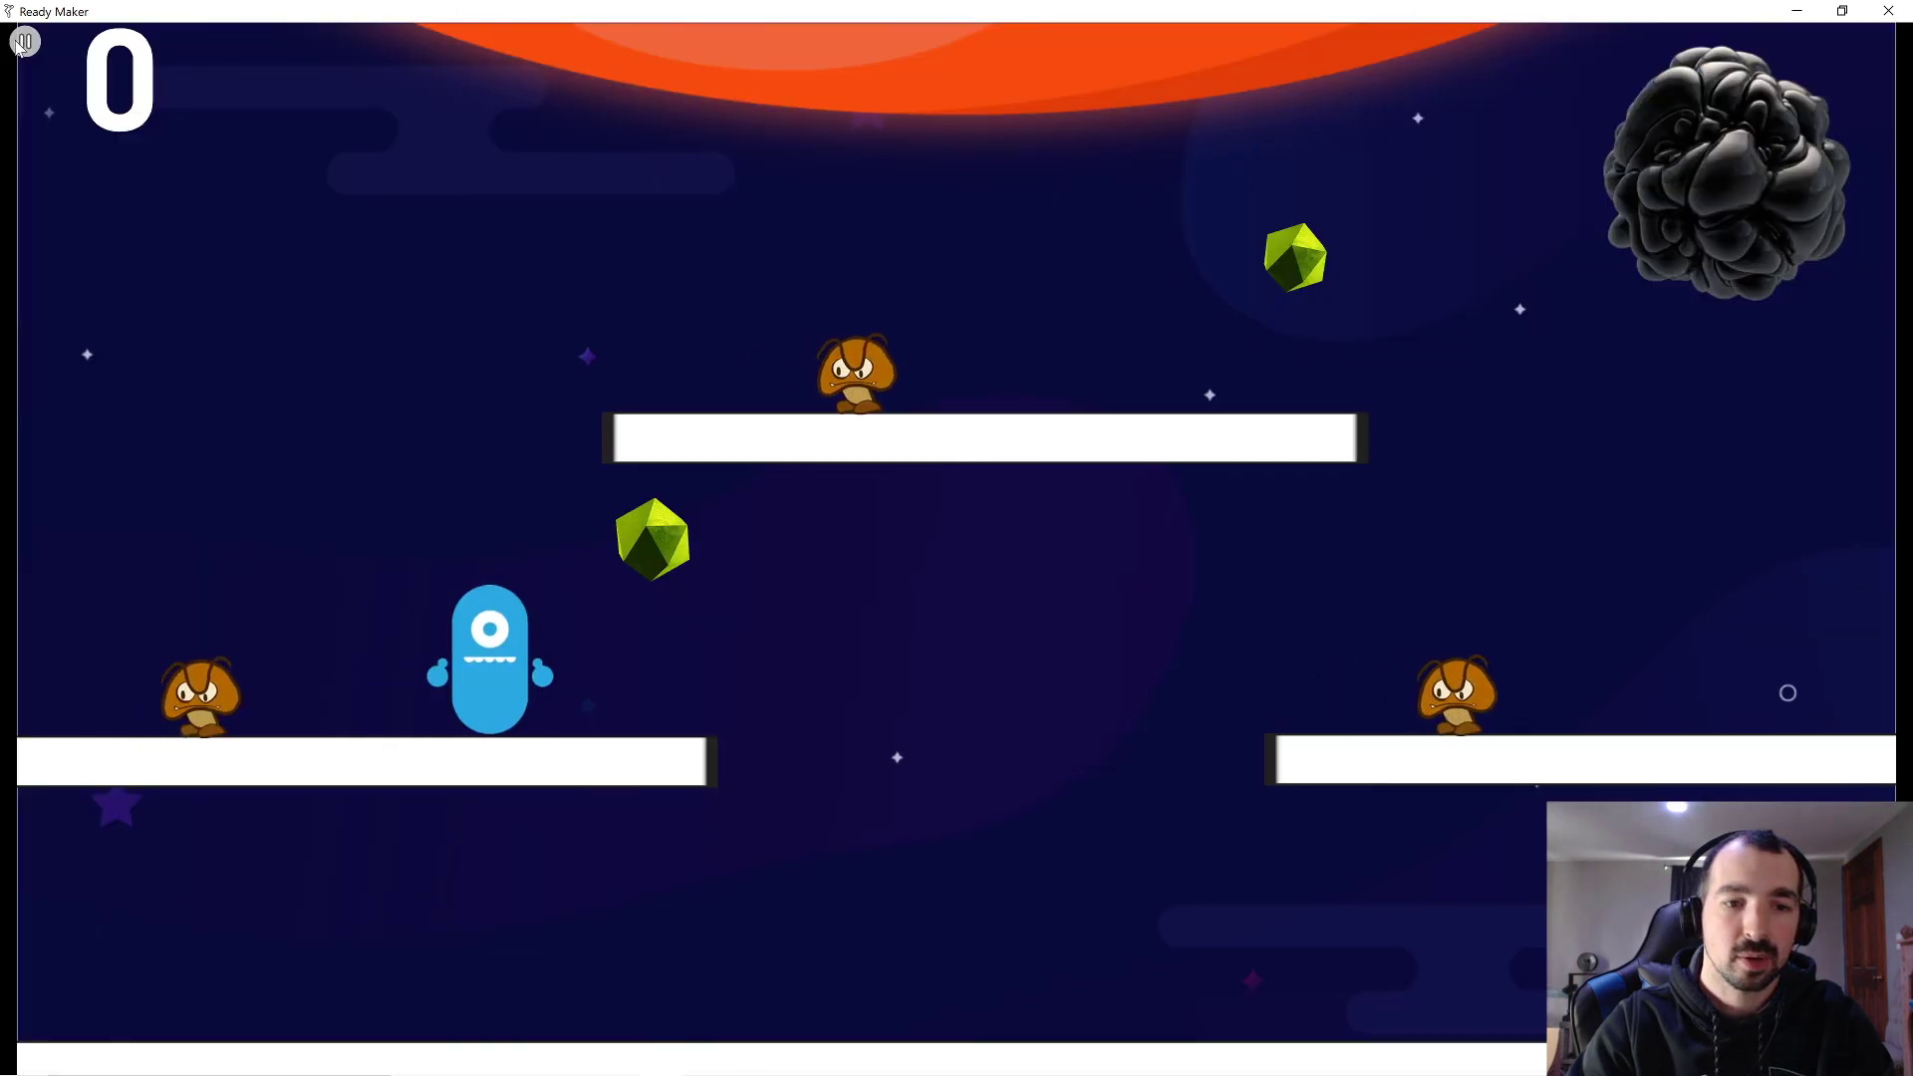
key(Right)
key(Right)
key(Right)
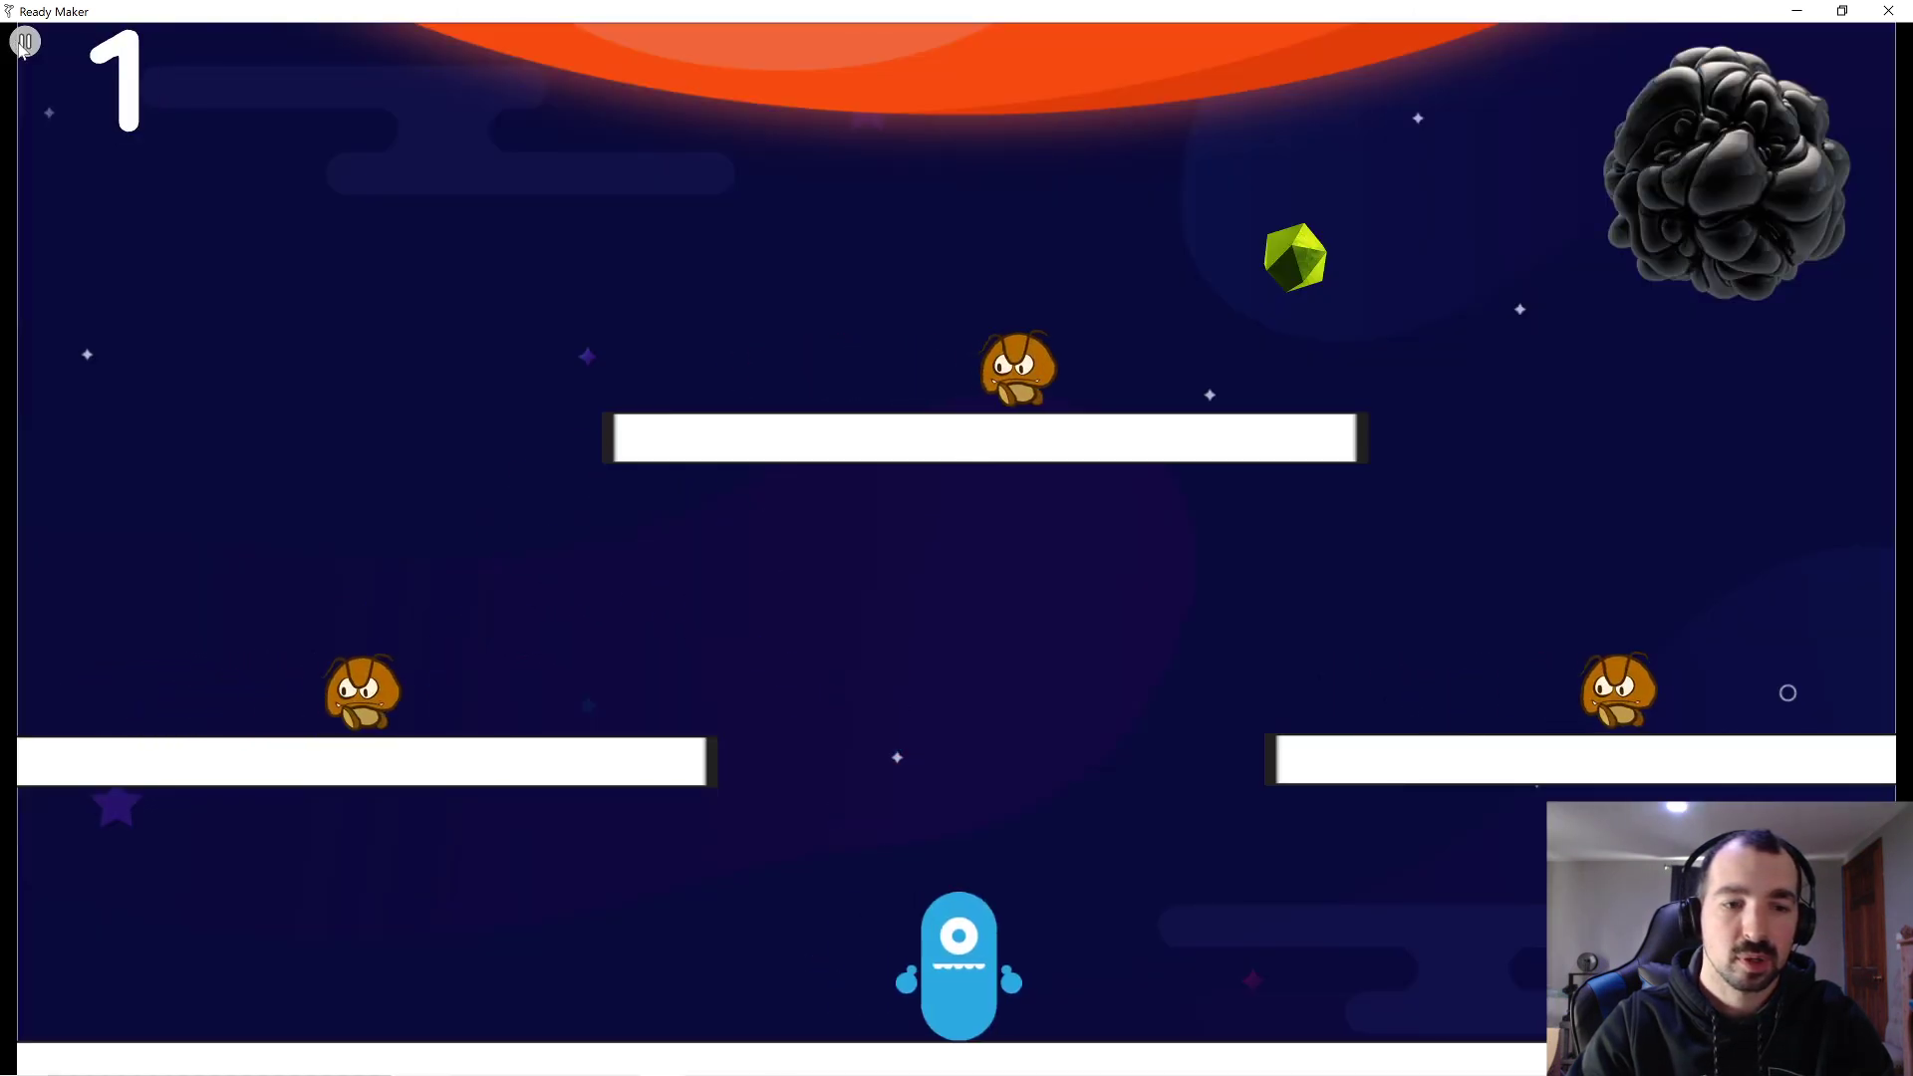
key(Right)
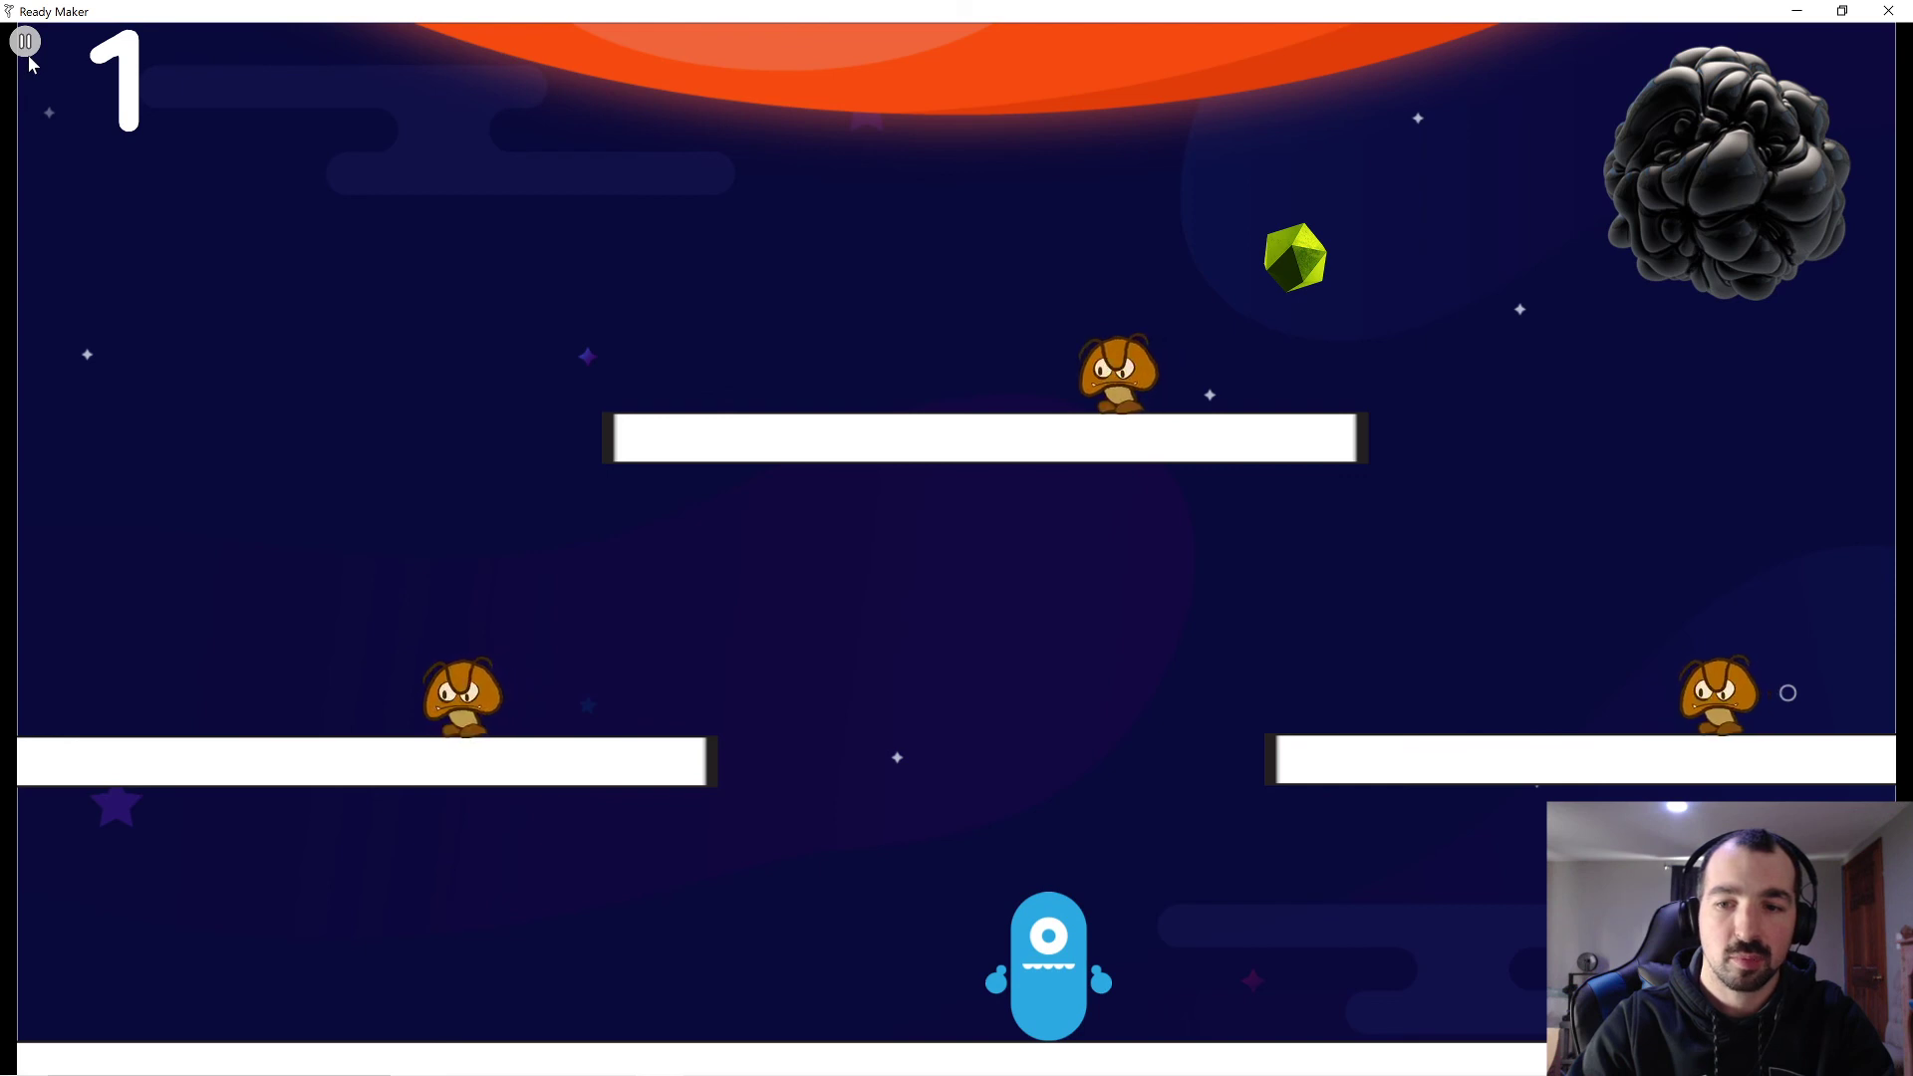
key(Up)
key(Left)
key(Left)
key(Left)
key(Left)
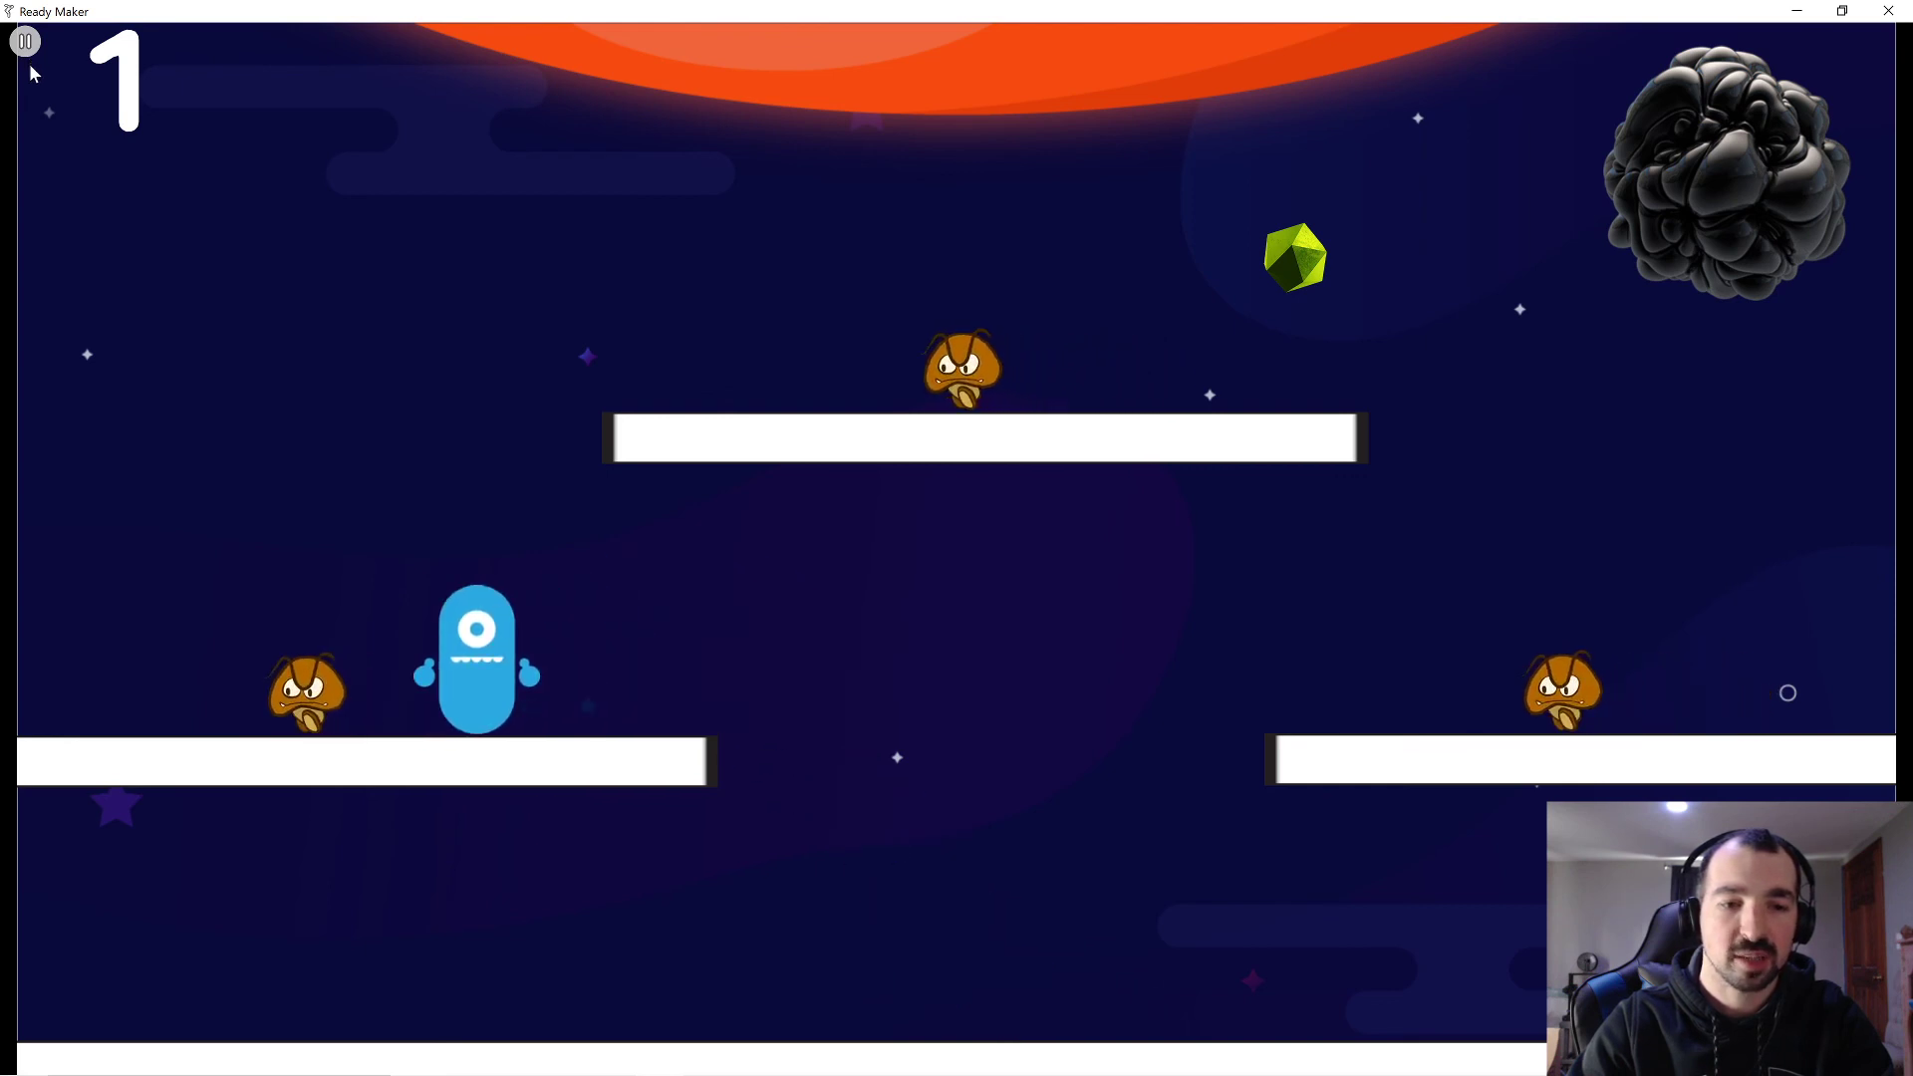
key(Right)
key(Right)
key(Right)
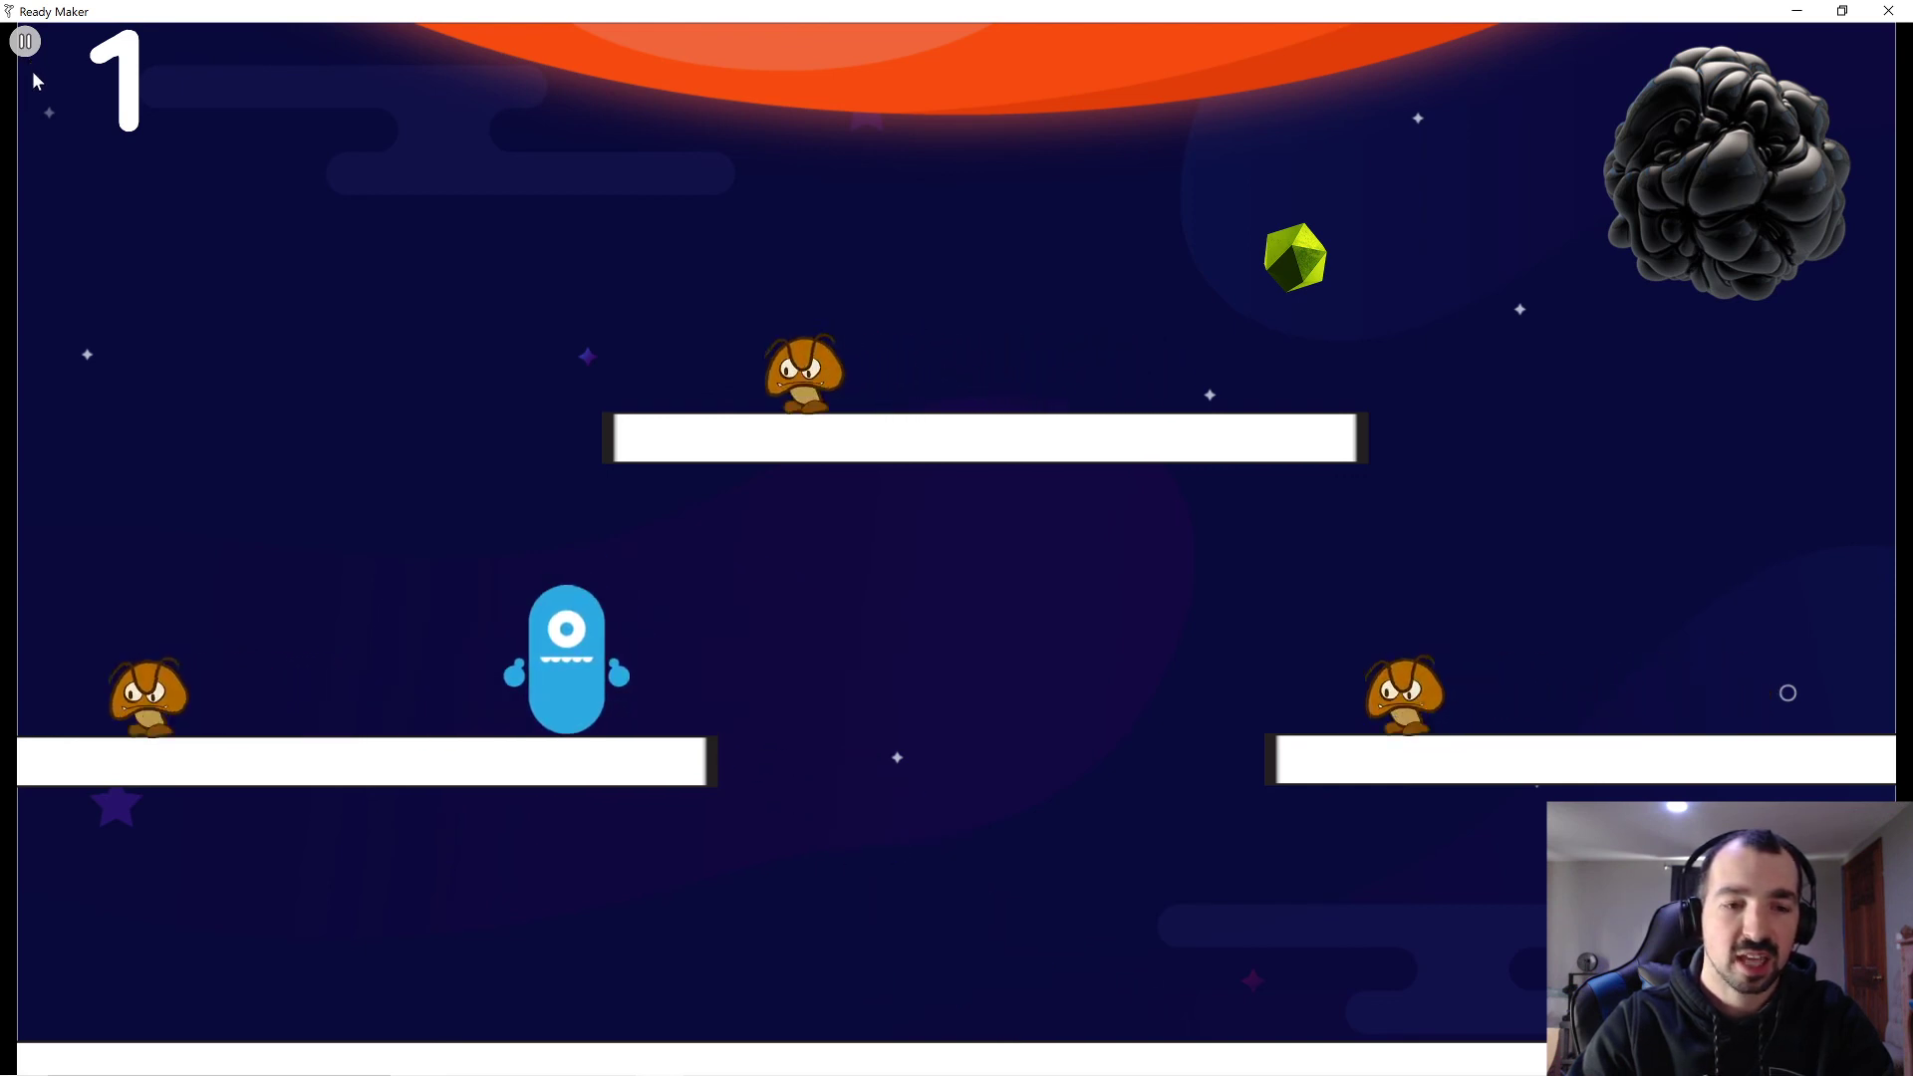
key(Left)
key(Left)
key(Left)
key(Left)
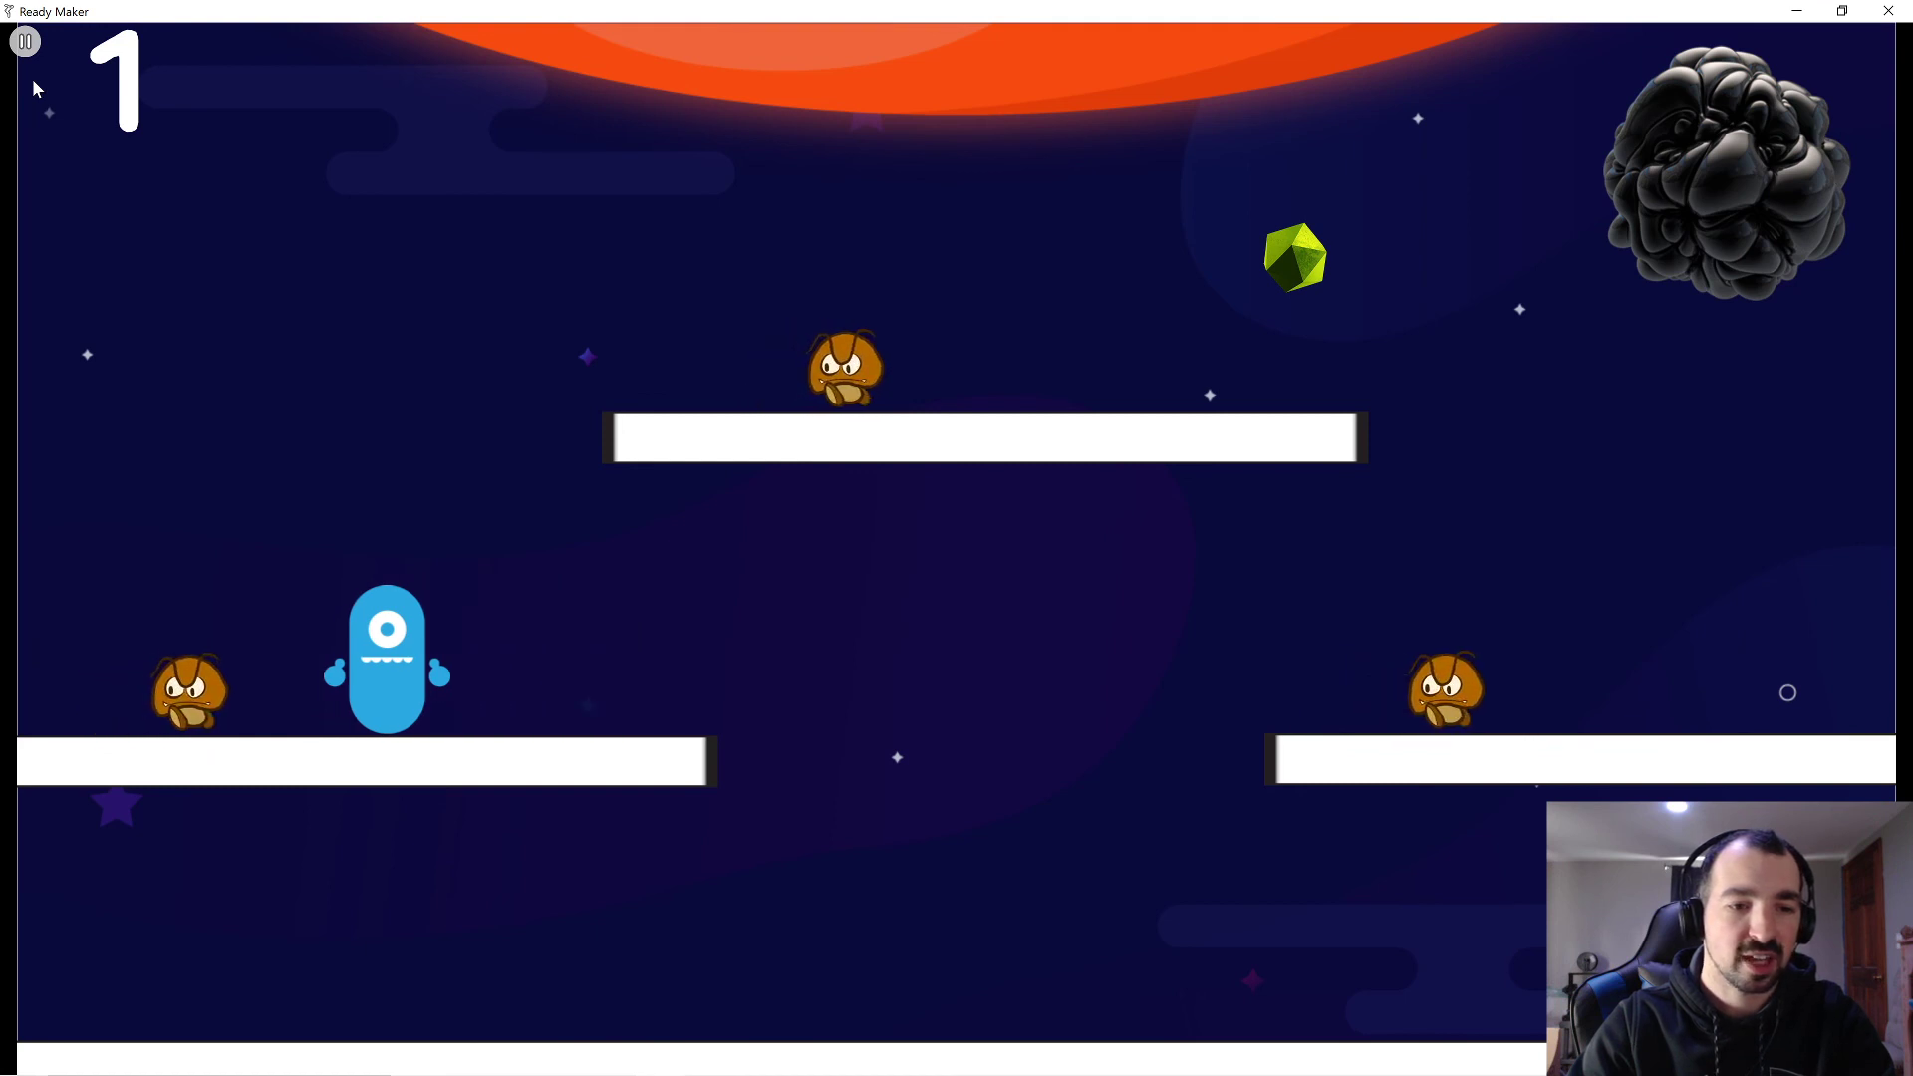
key(Right)
key(Right)
key(Right)
key(Right)
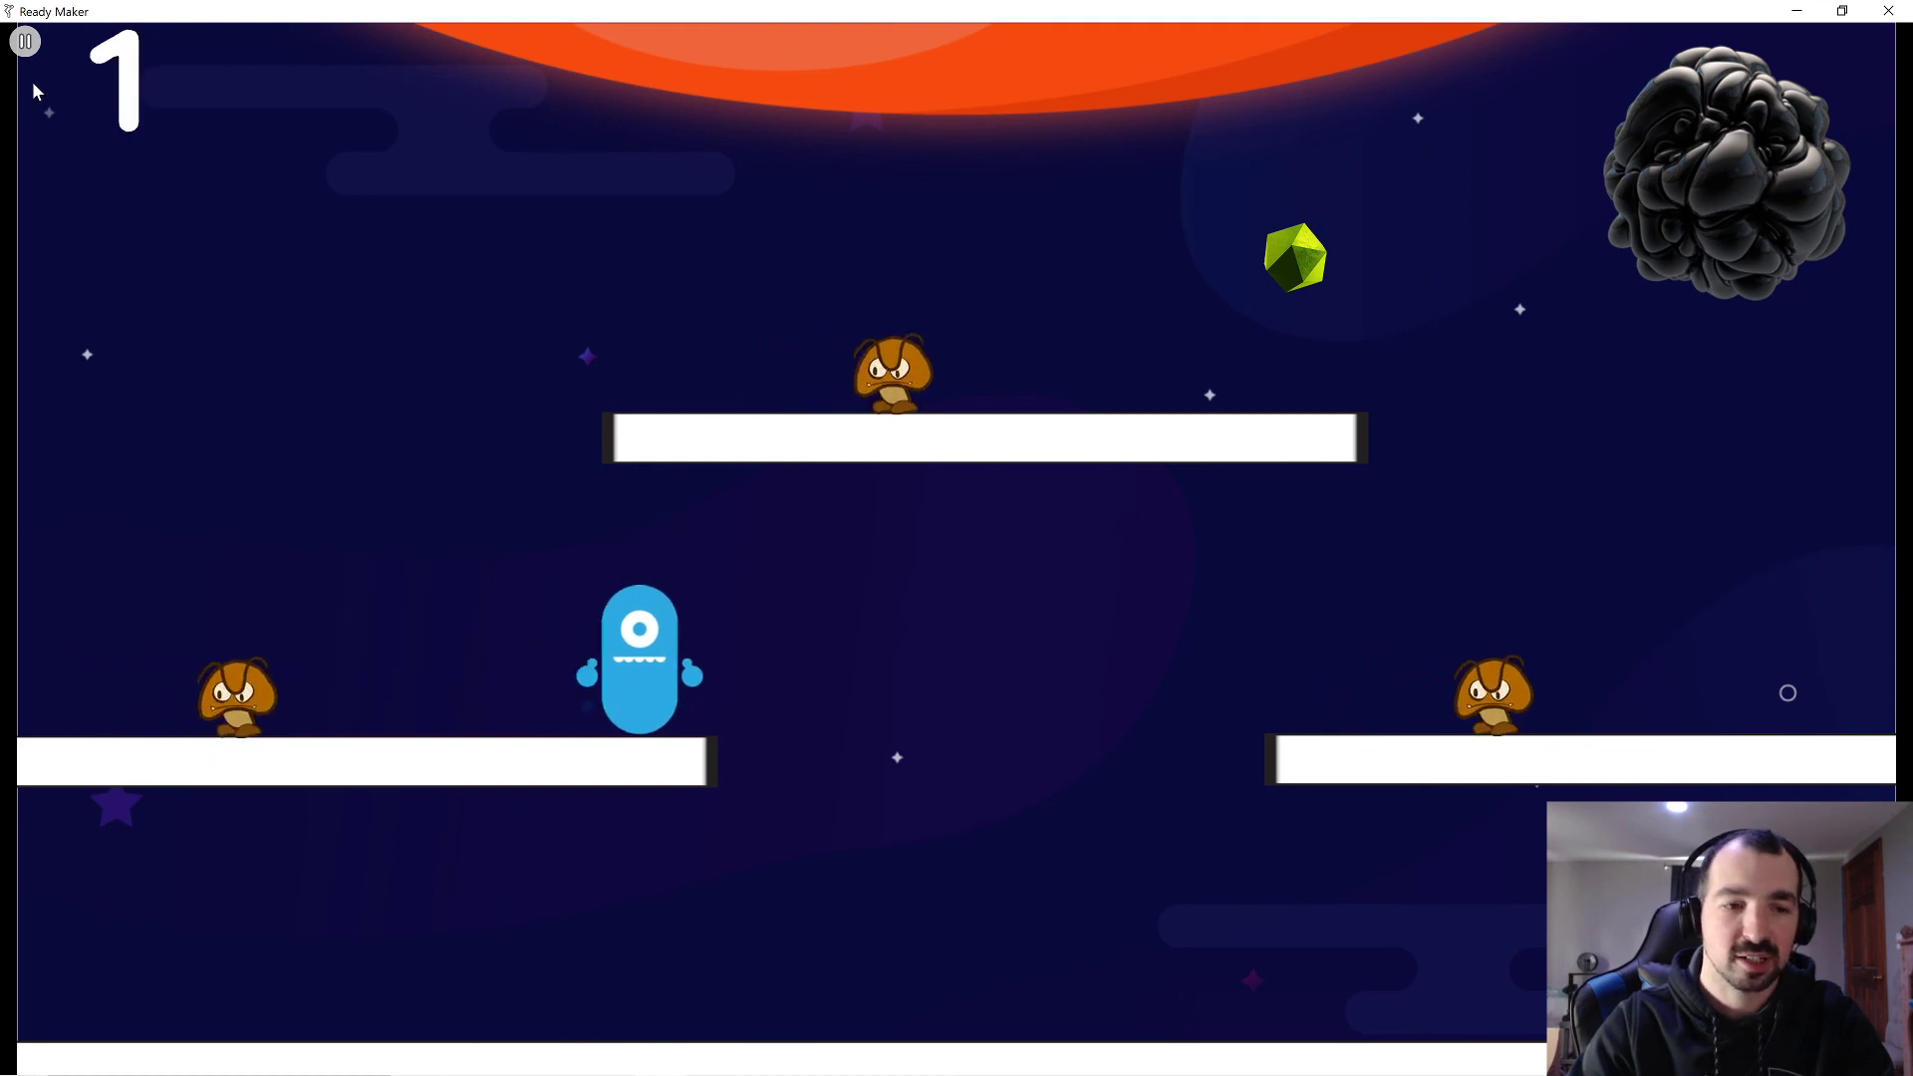
key(Left)
key(Up)
key(Right)
key(Right)
key(Right)
key(Right)
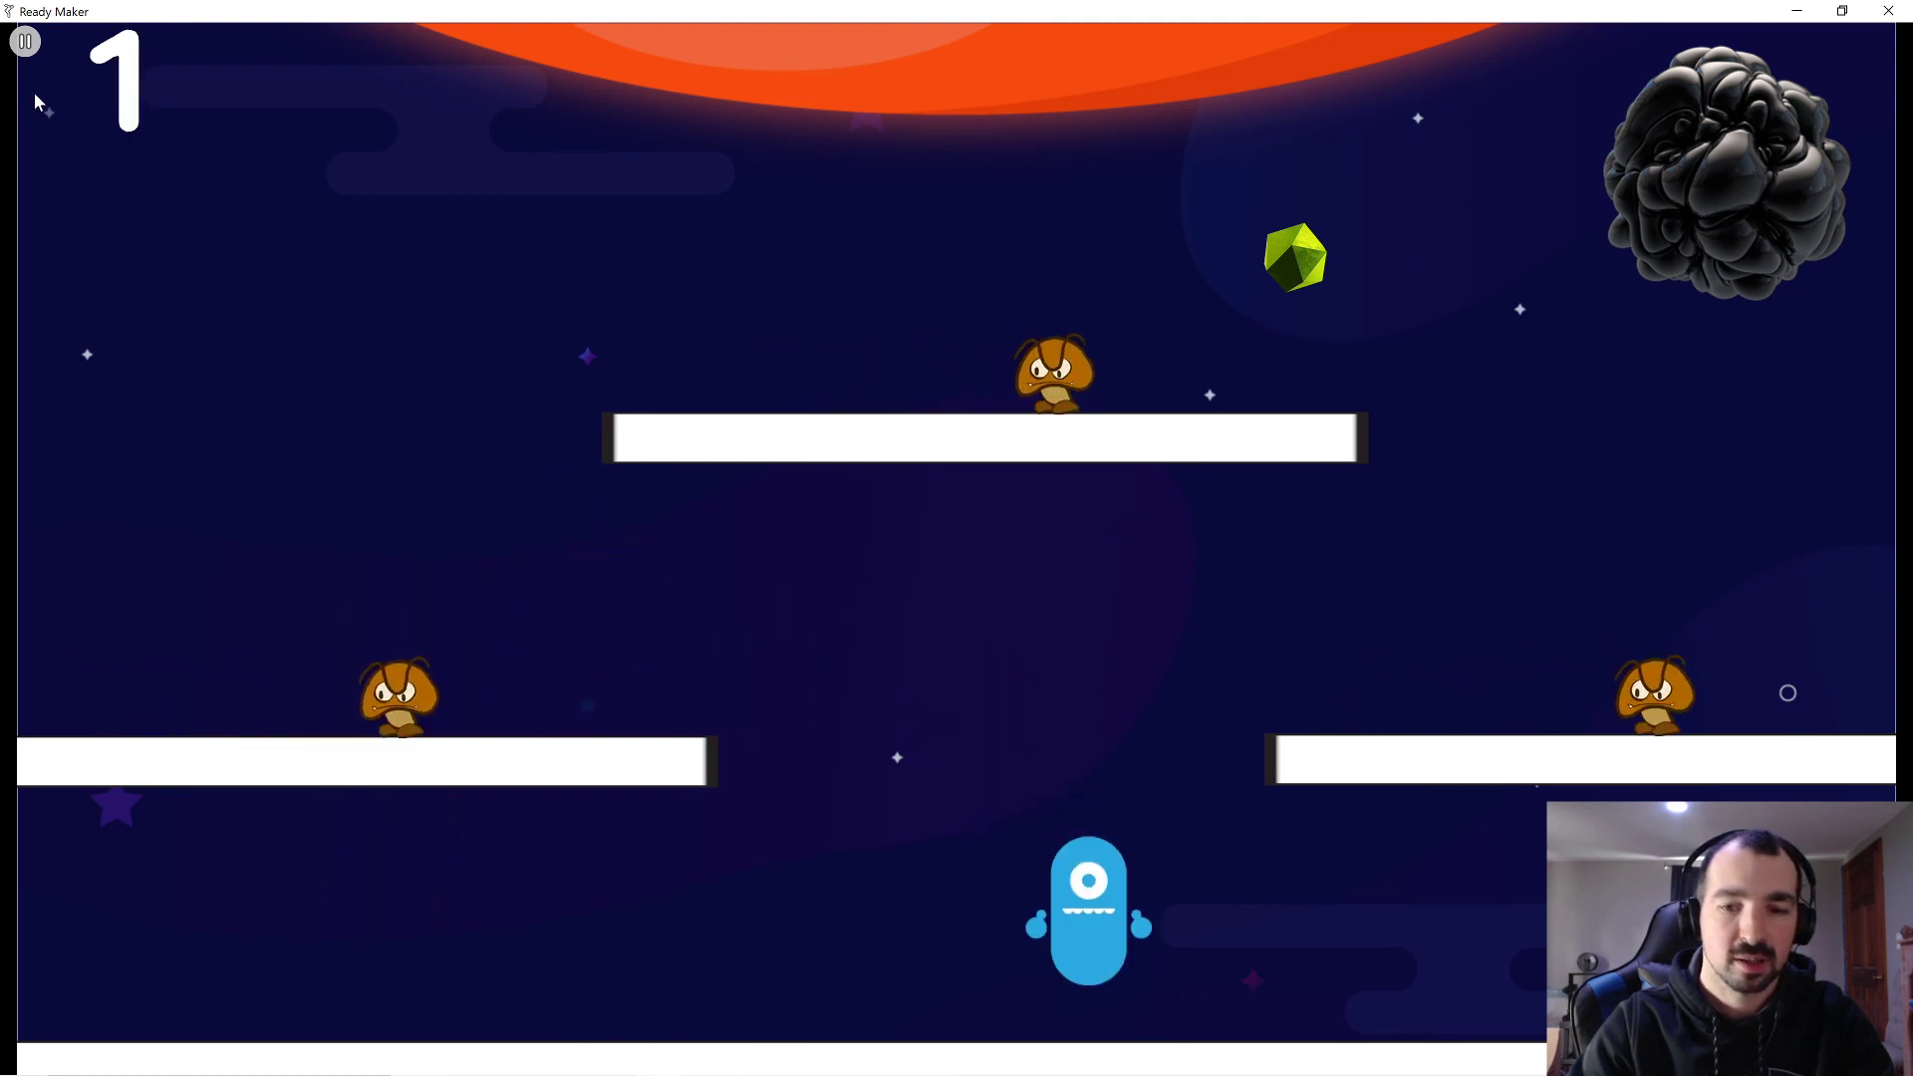
key(Left)
key(Up)
key(Right)
key(Right)
key(Right)
key(Right)
key(Left)
key(Left)
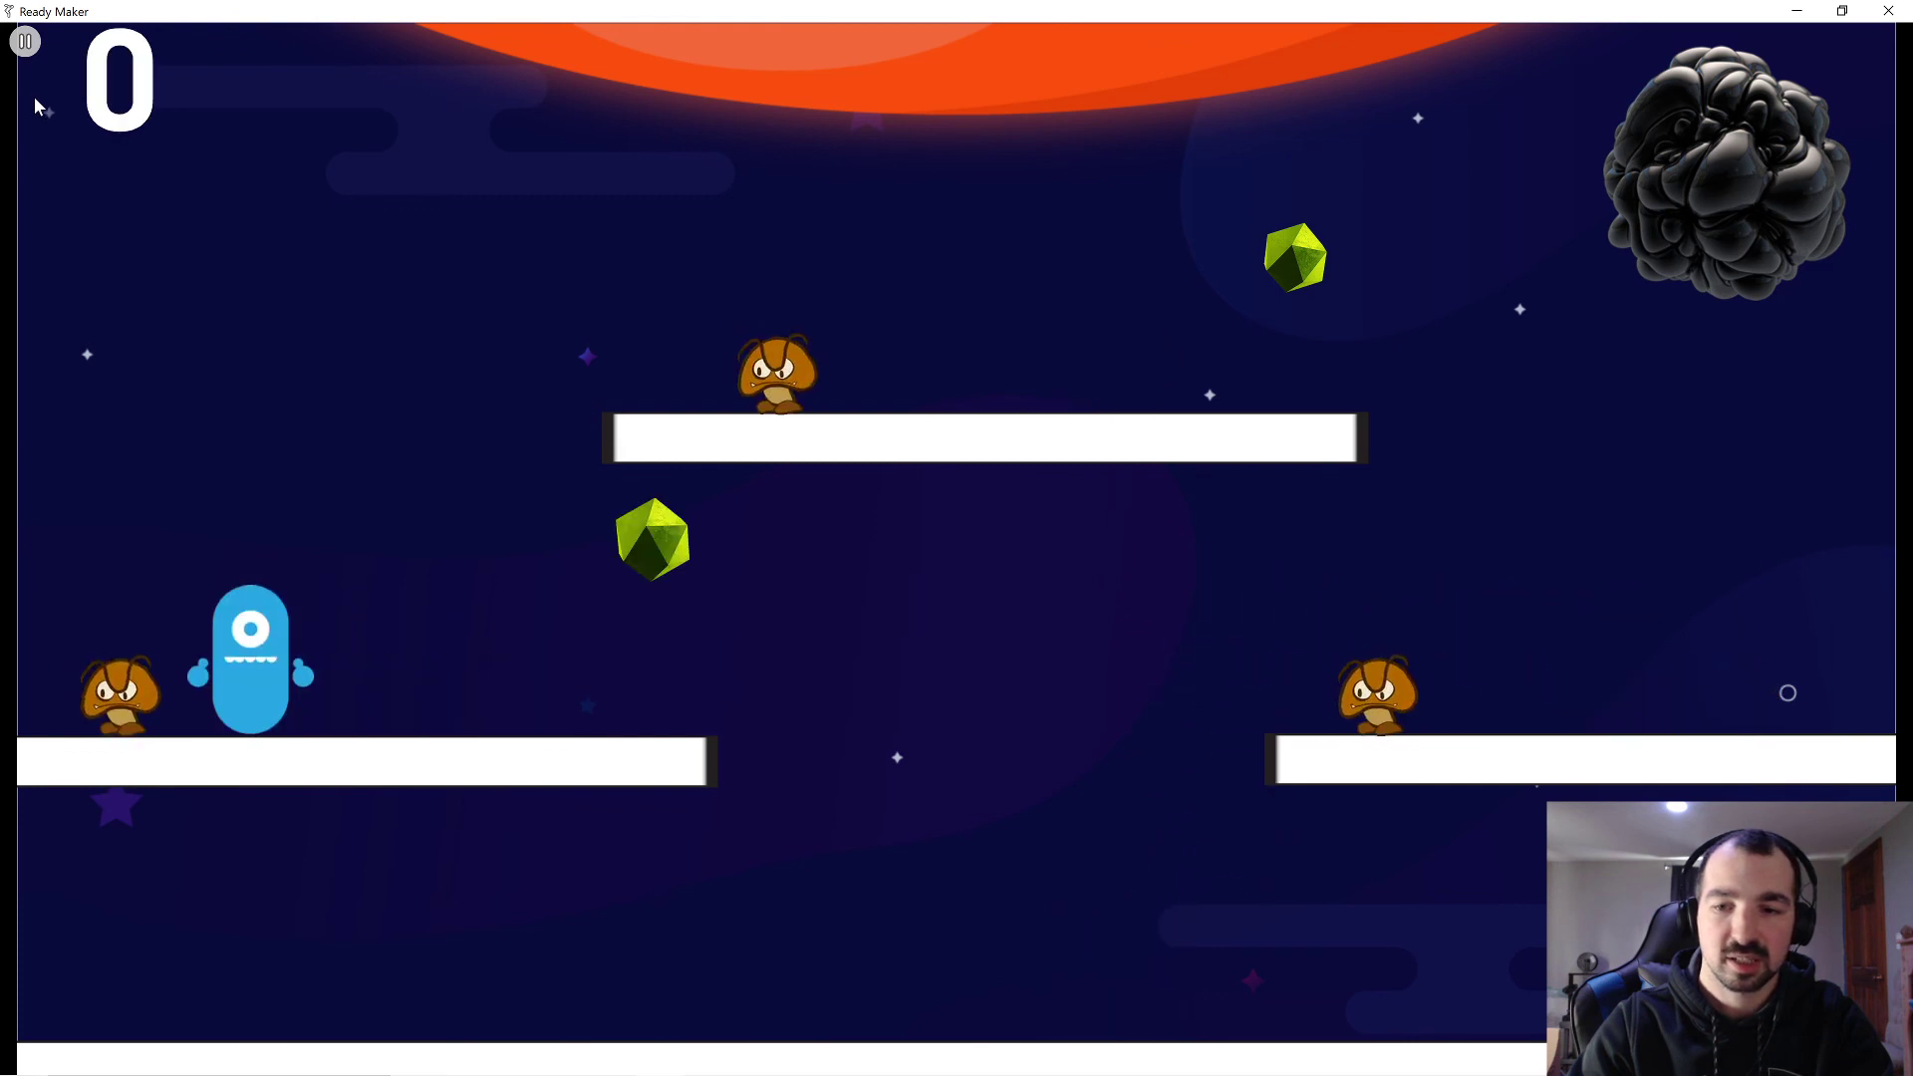
Steer Bob through both power objects and on to the black ball to test winning the game, and stop the playtest.
key(Right)
key(Right)
key(Right)
key(Right)
key(Right)
key(Right)
key(Up)
key(Right)
key(Right)
key(Right)
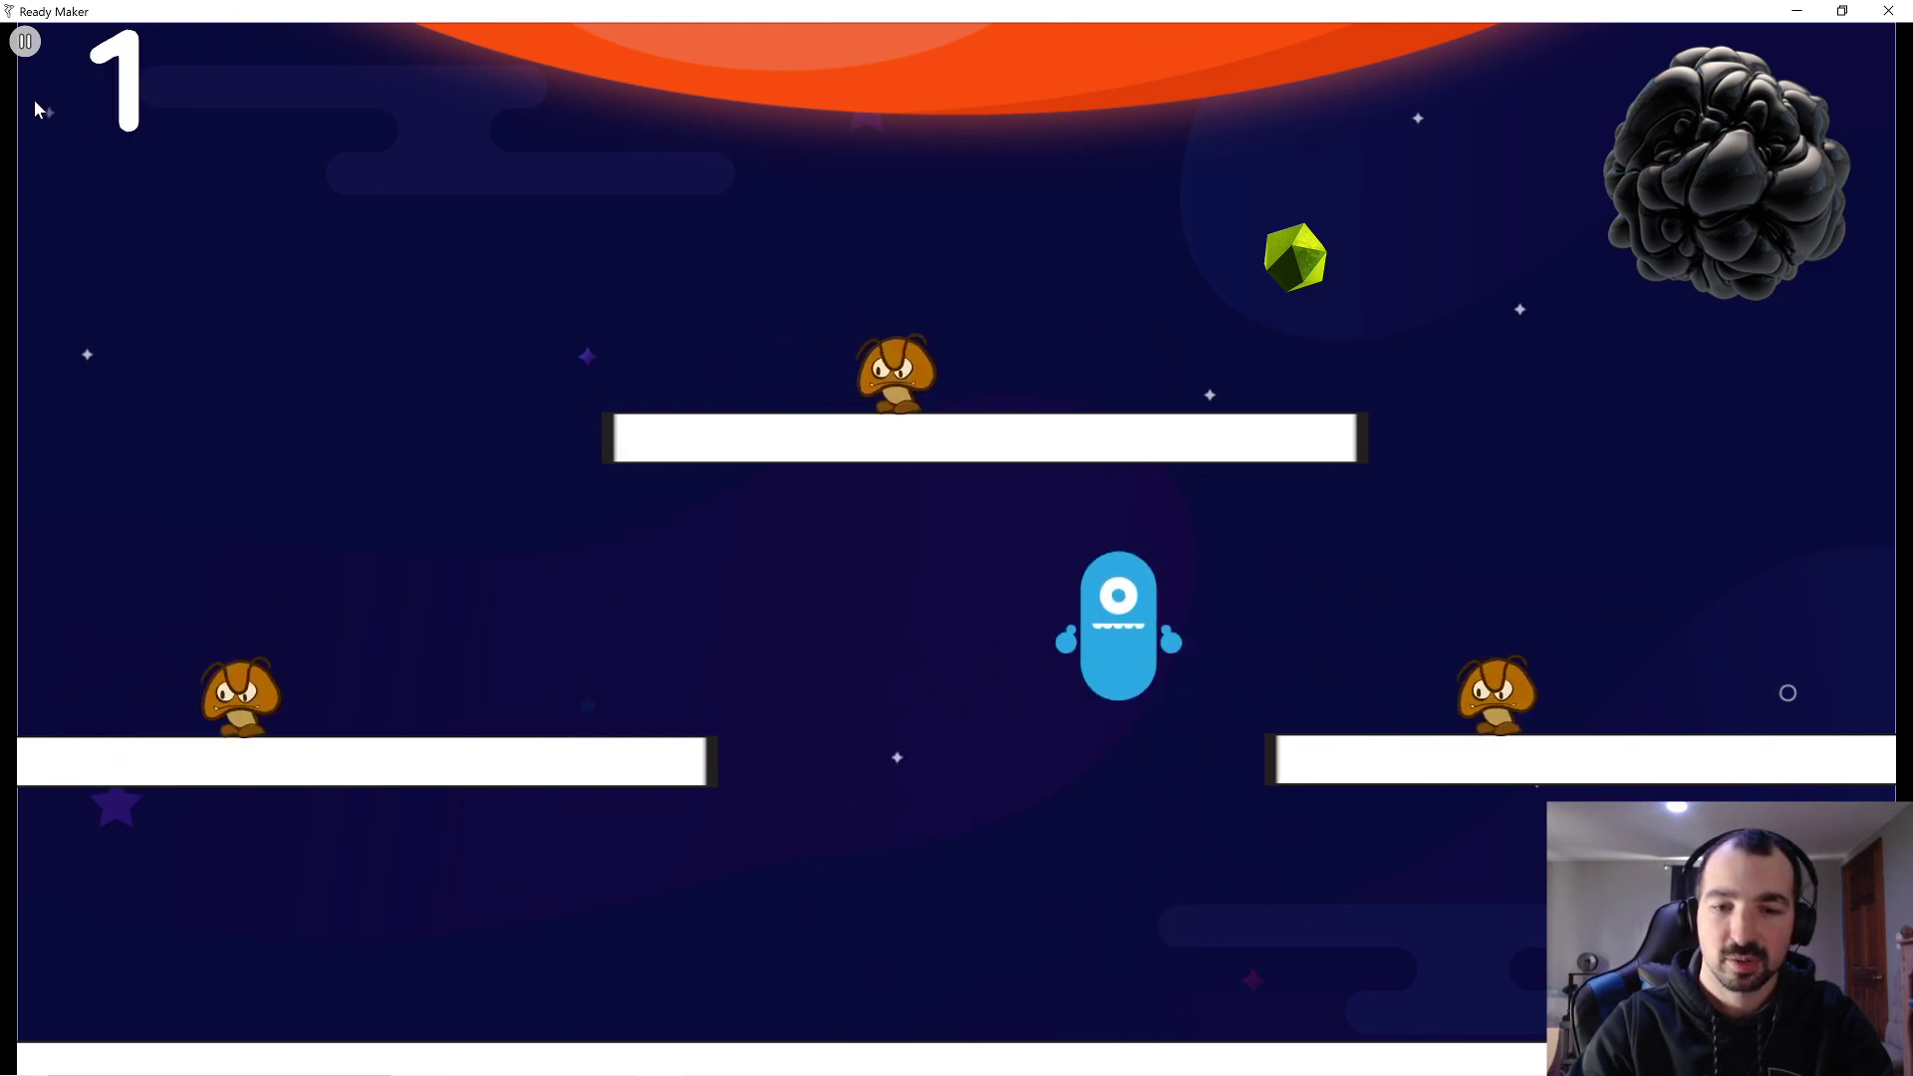
key(Right)
key(Right)
key(Up)
key(Left)
key(Left)
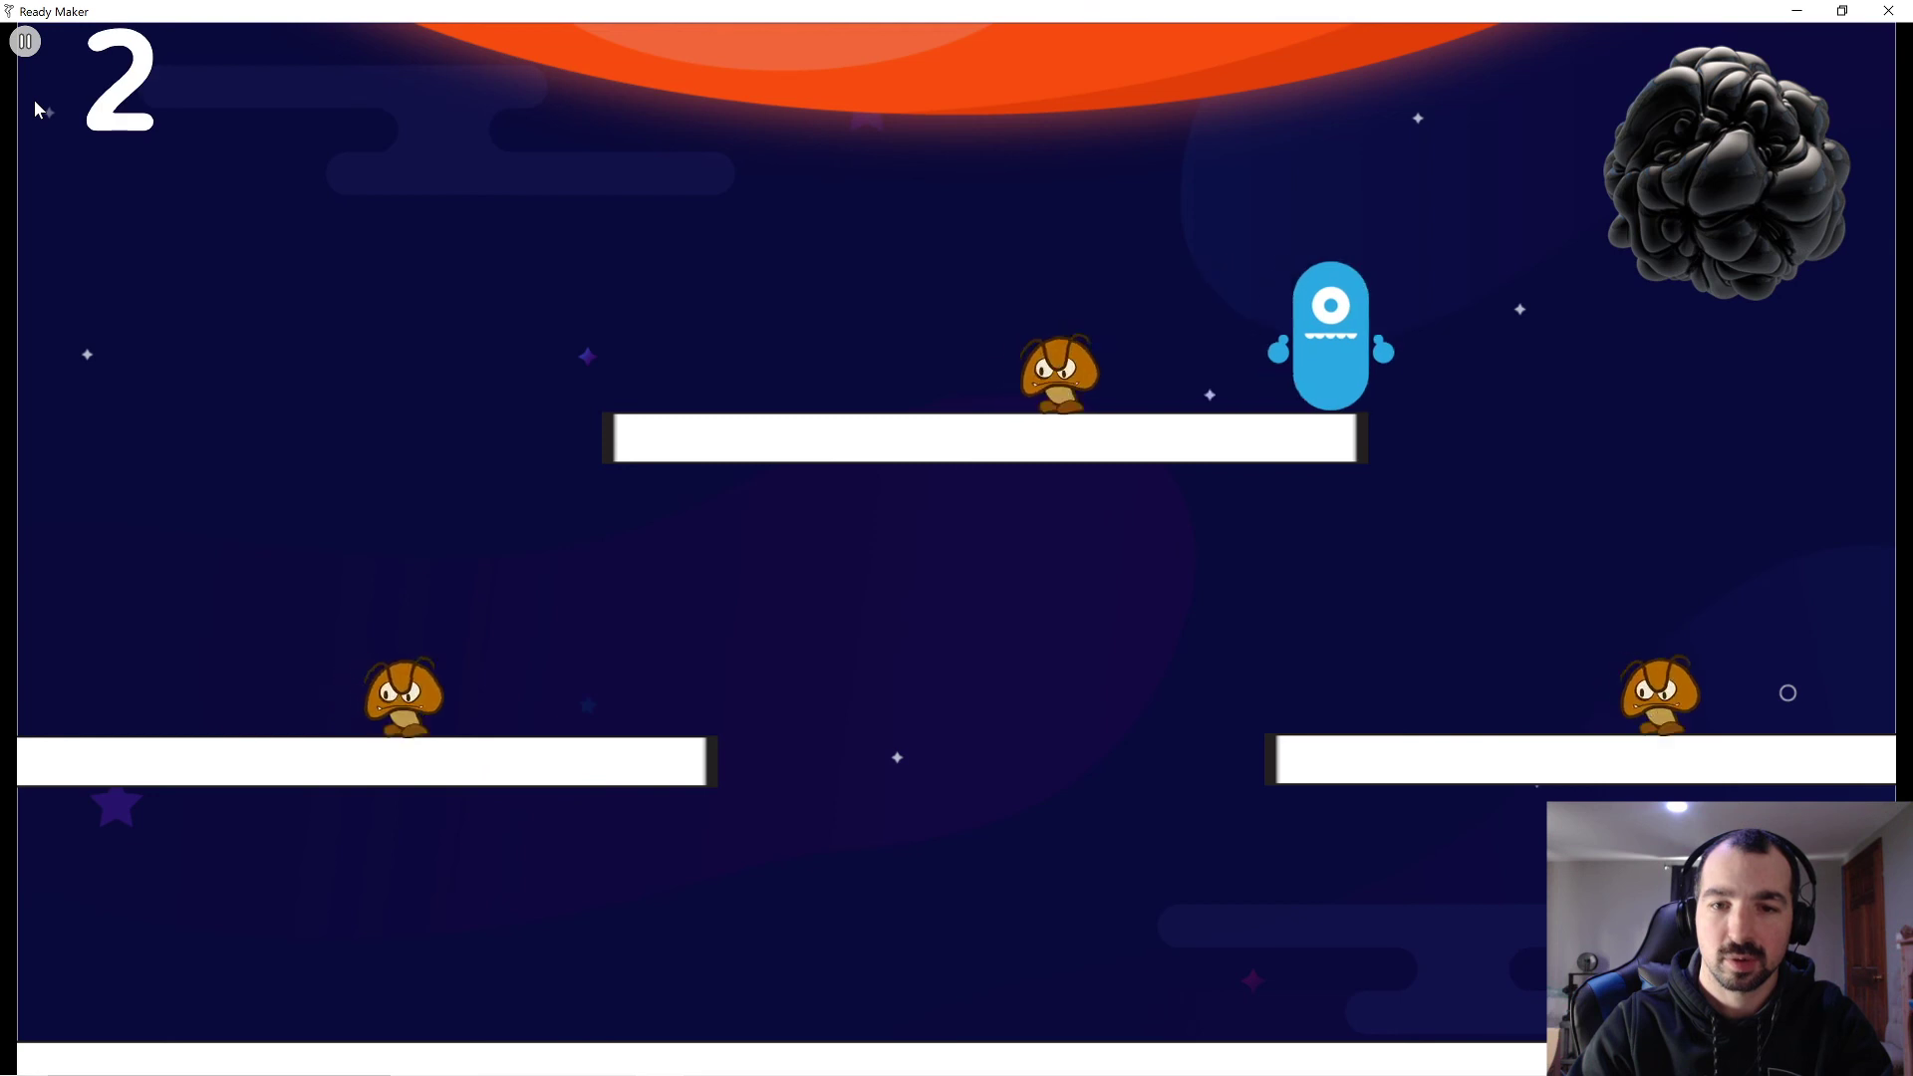
key(Up)
key(Left)
key(Left)
key(Right)
key(Up)
key(Right)
key(Right)
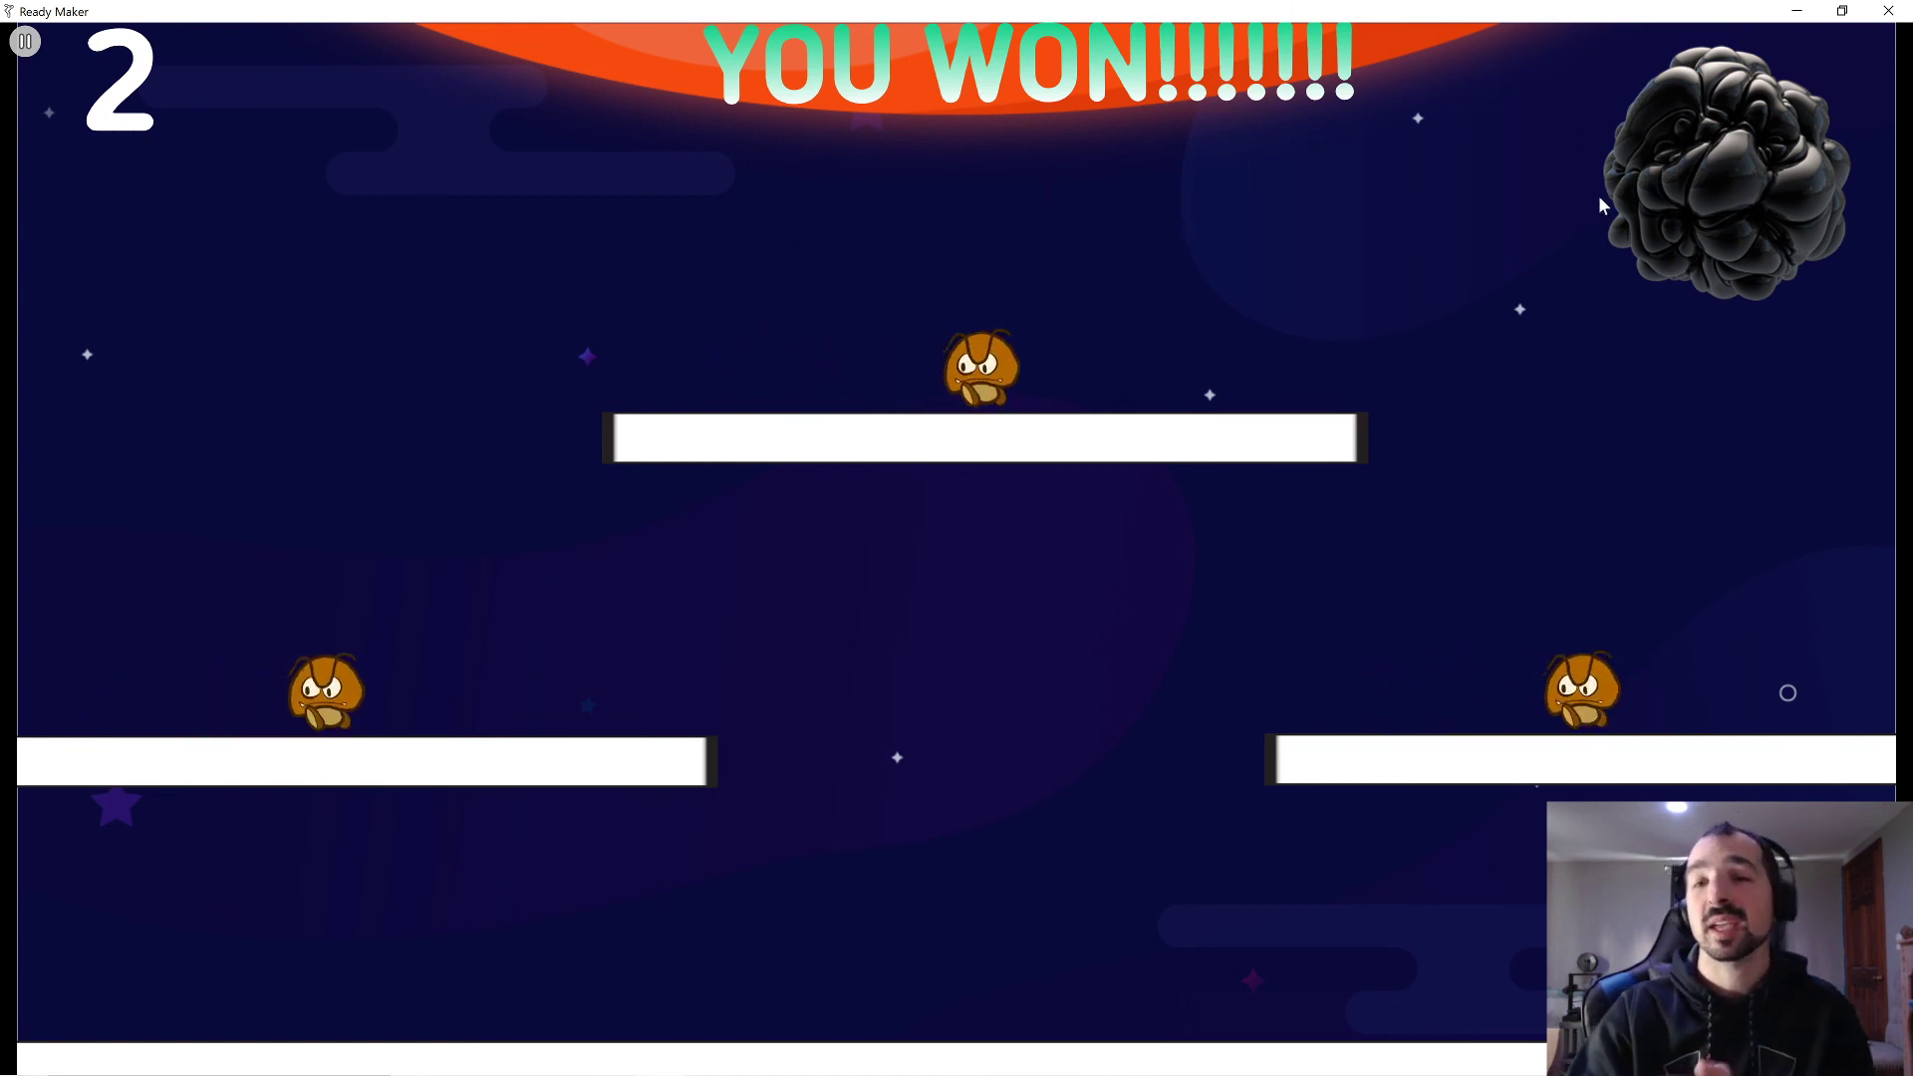
key(Escape)
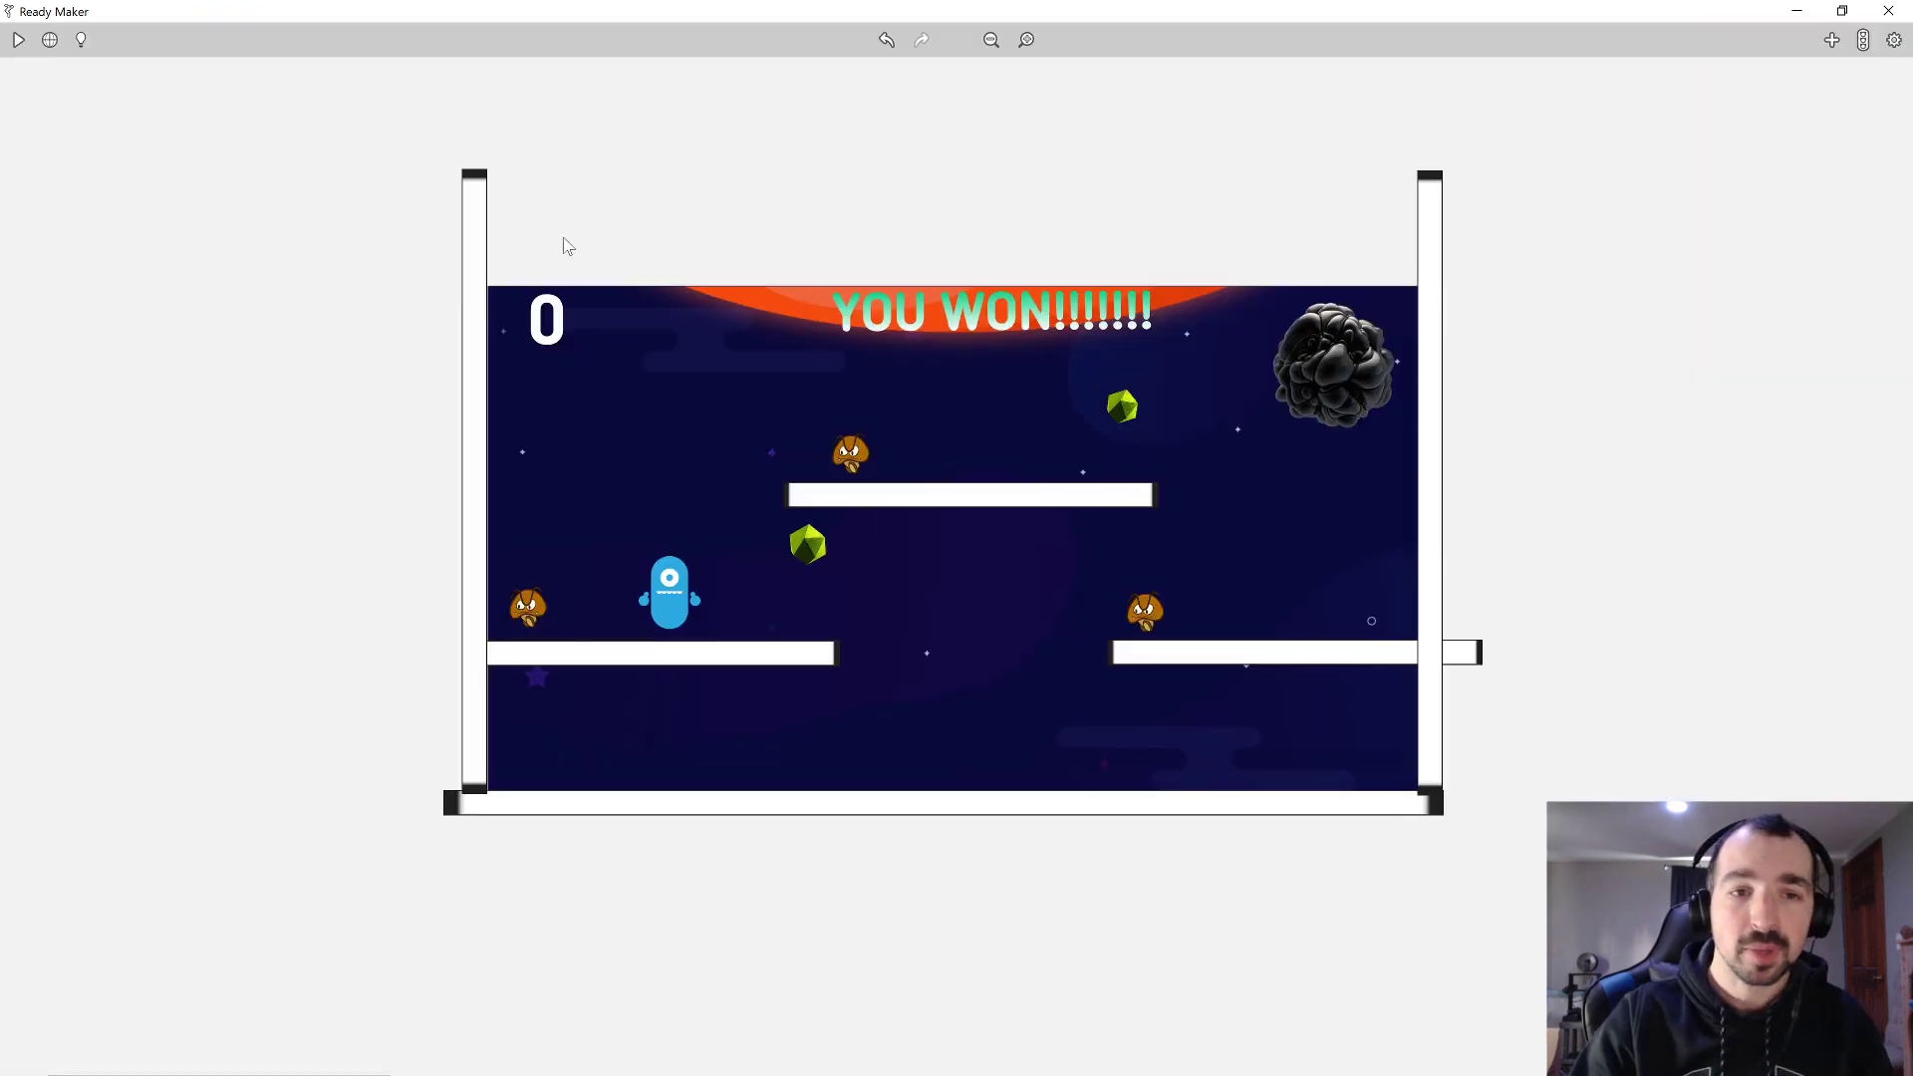
Share the Bob in Space! project from its settings so its URL is copied, and dismiss the confirmation.
click(1893, 40)
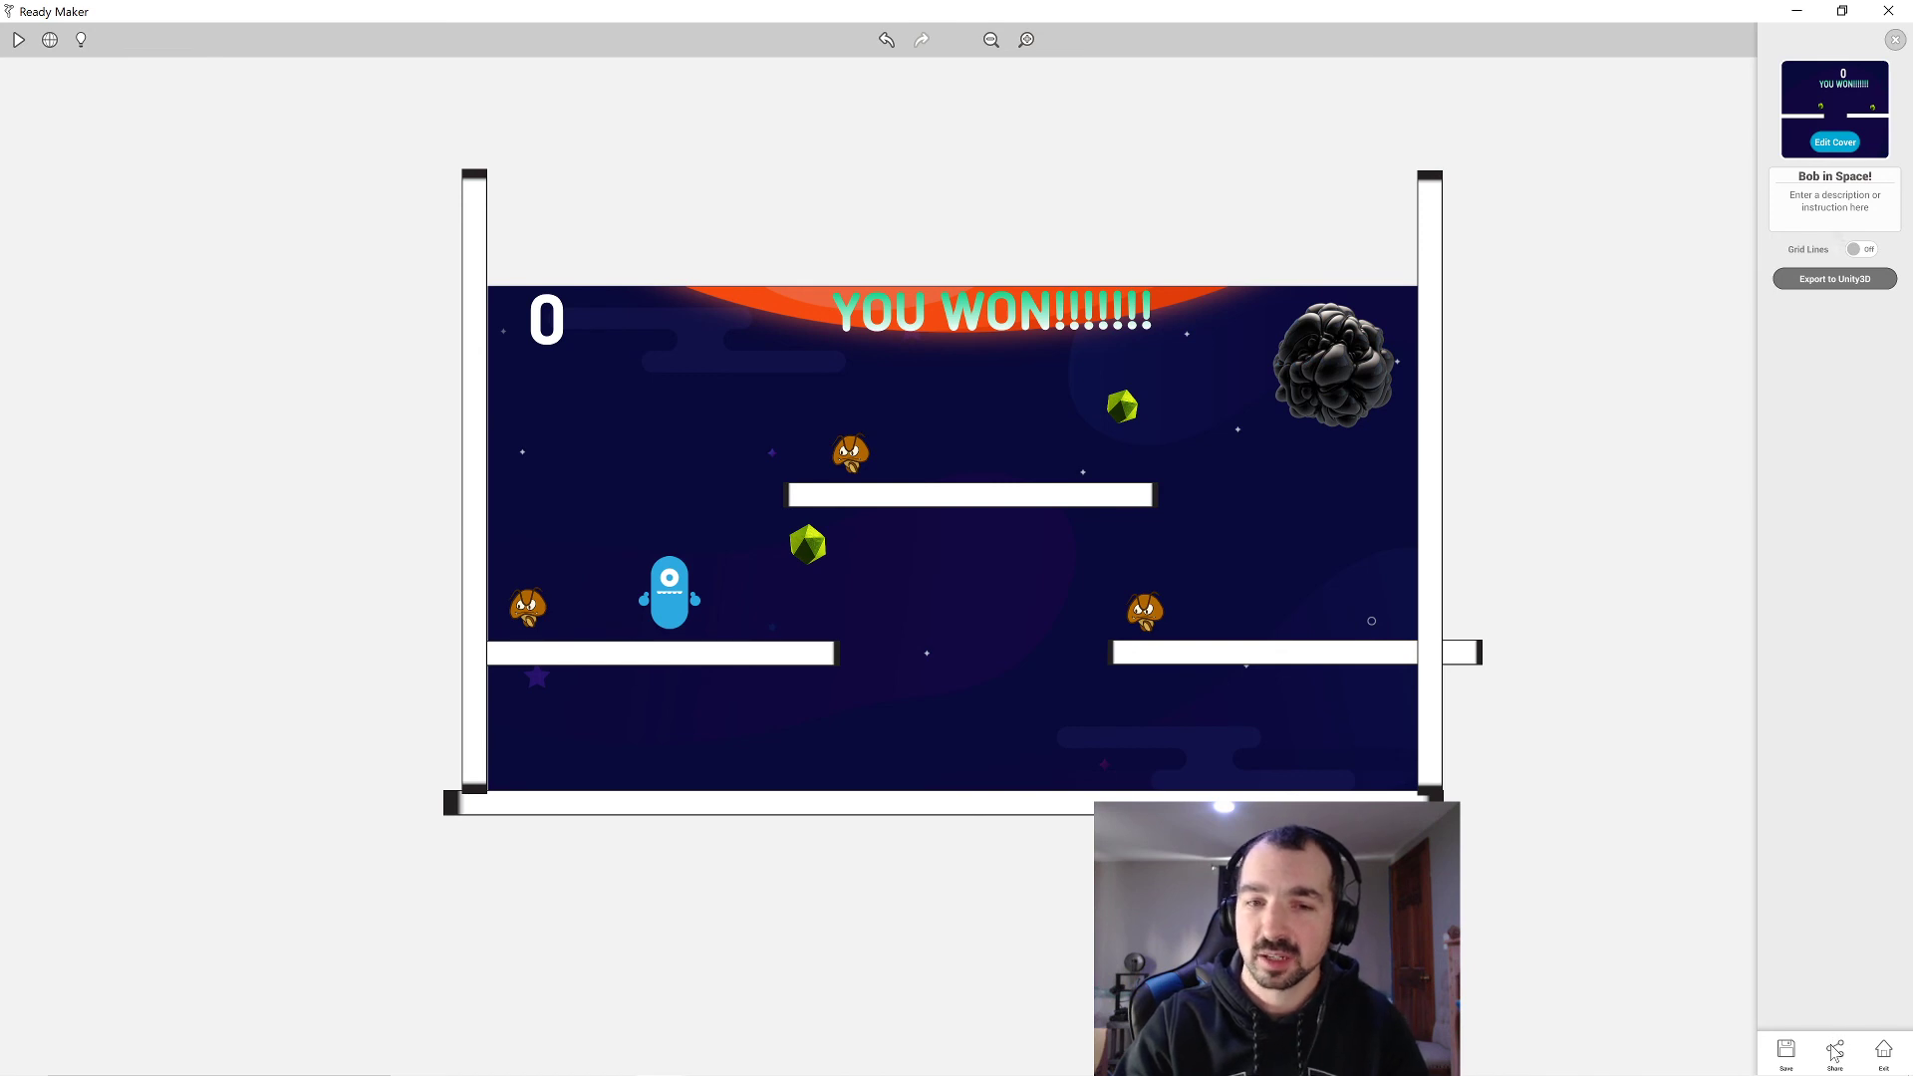
click(1835, 1053)
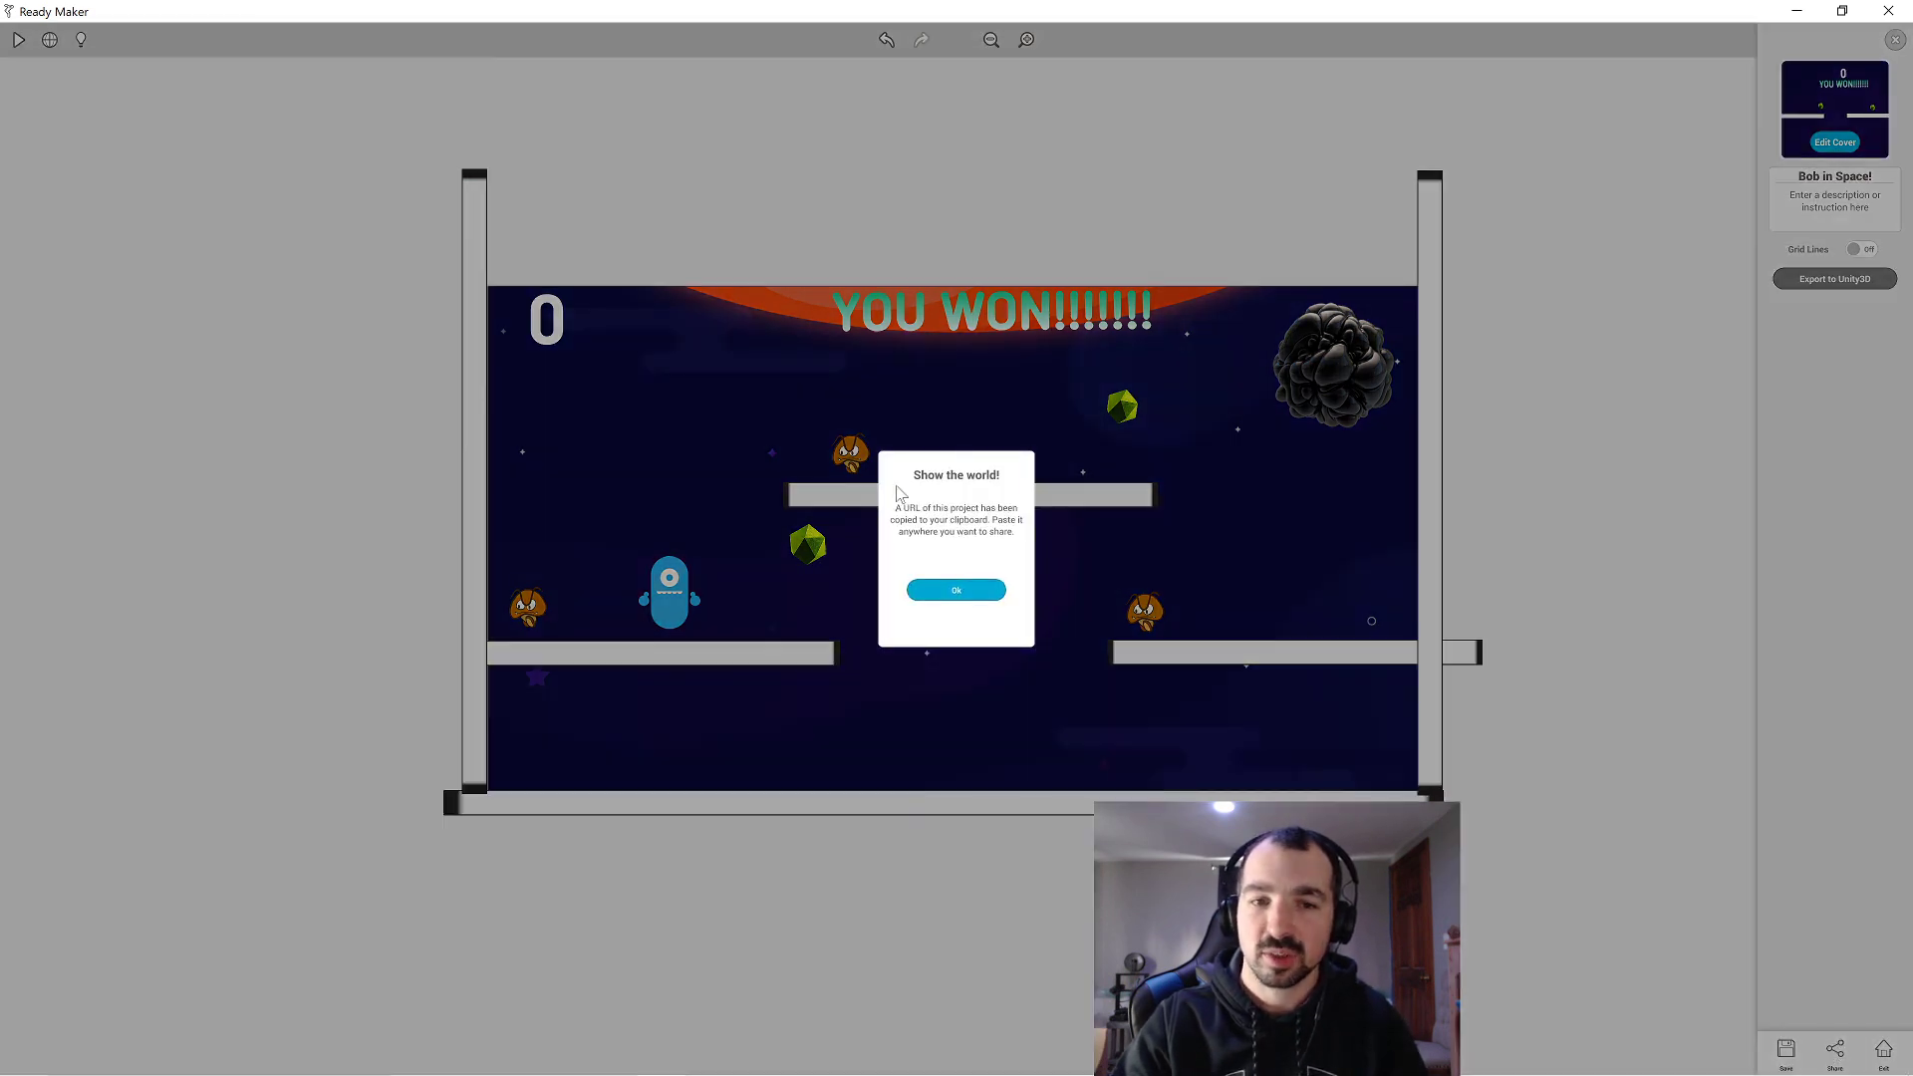
click(955, 590)
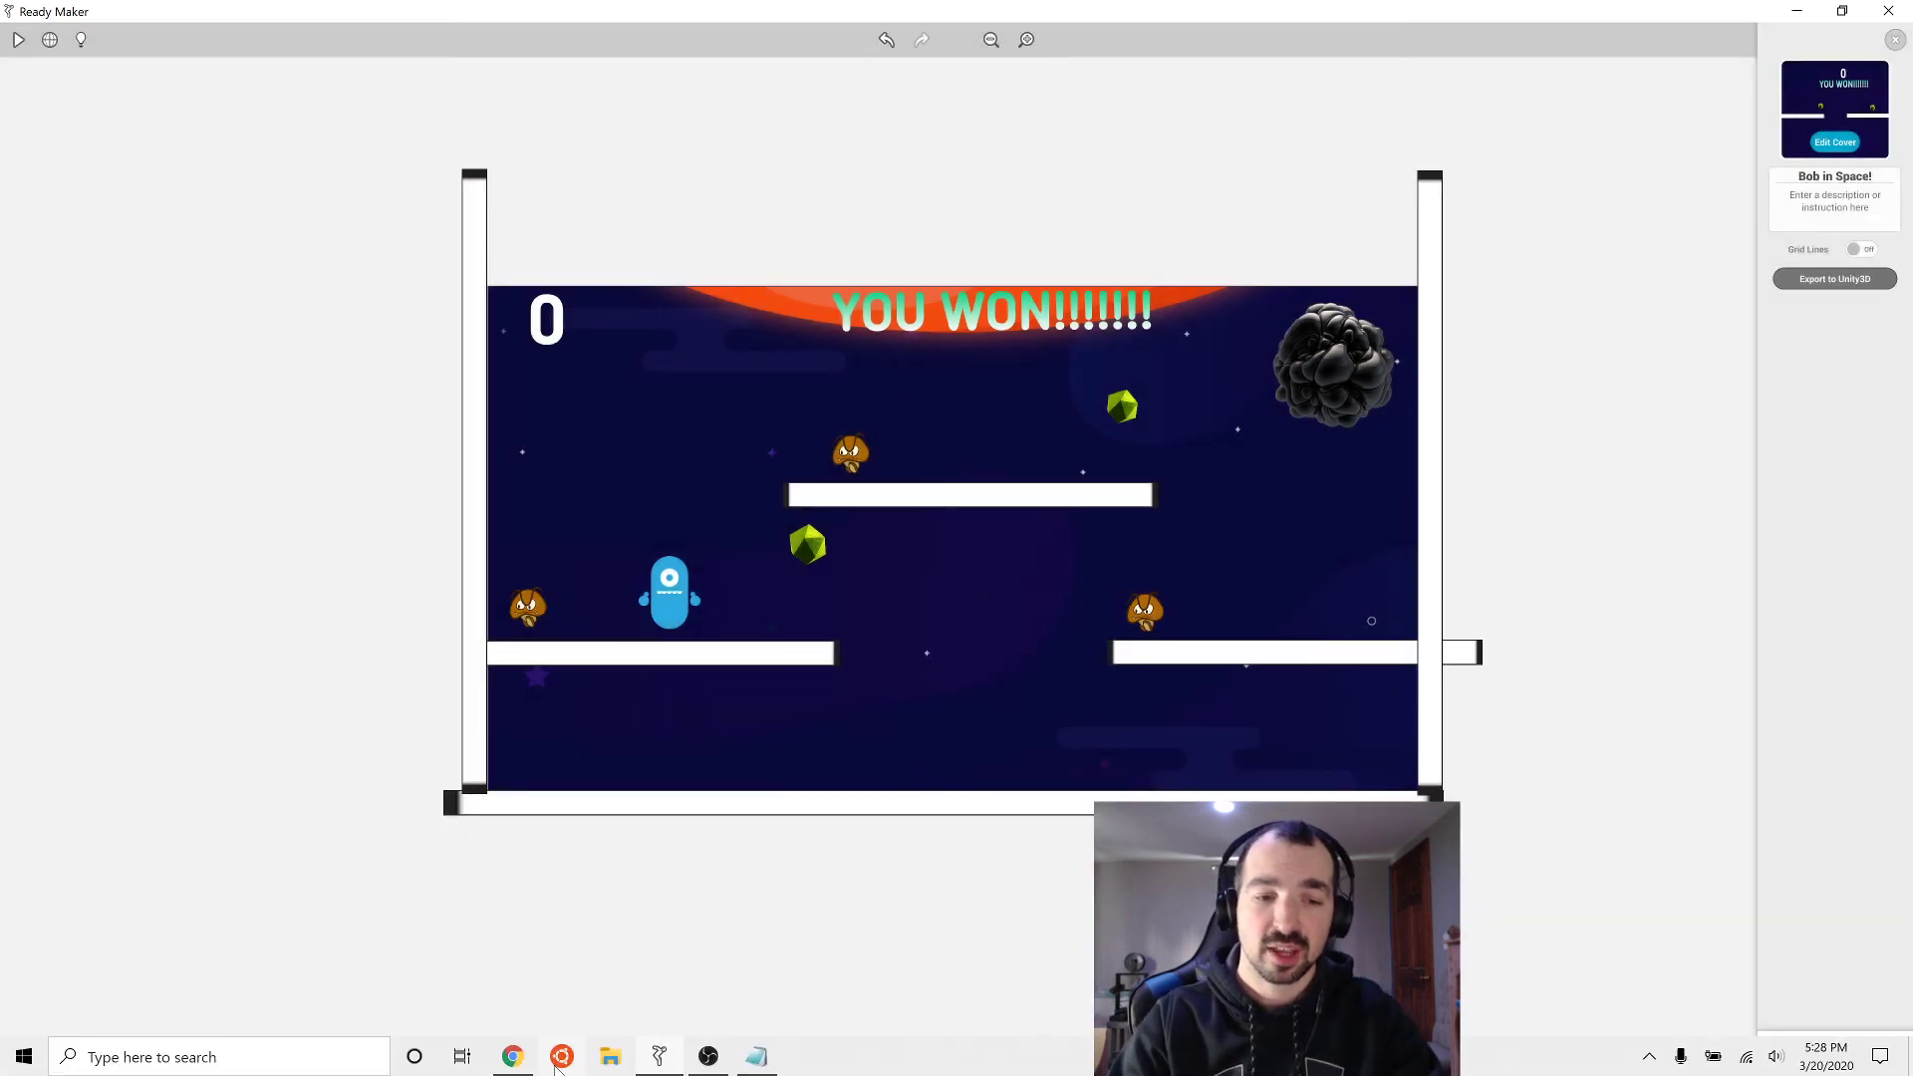
Switch to a new incognito Chrome window, load the copied Bob in Space! link in it, and maximize the window.
right_click(508, 1058)
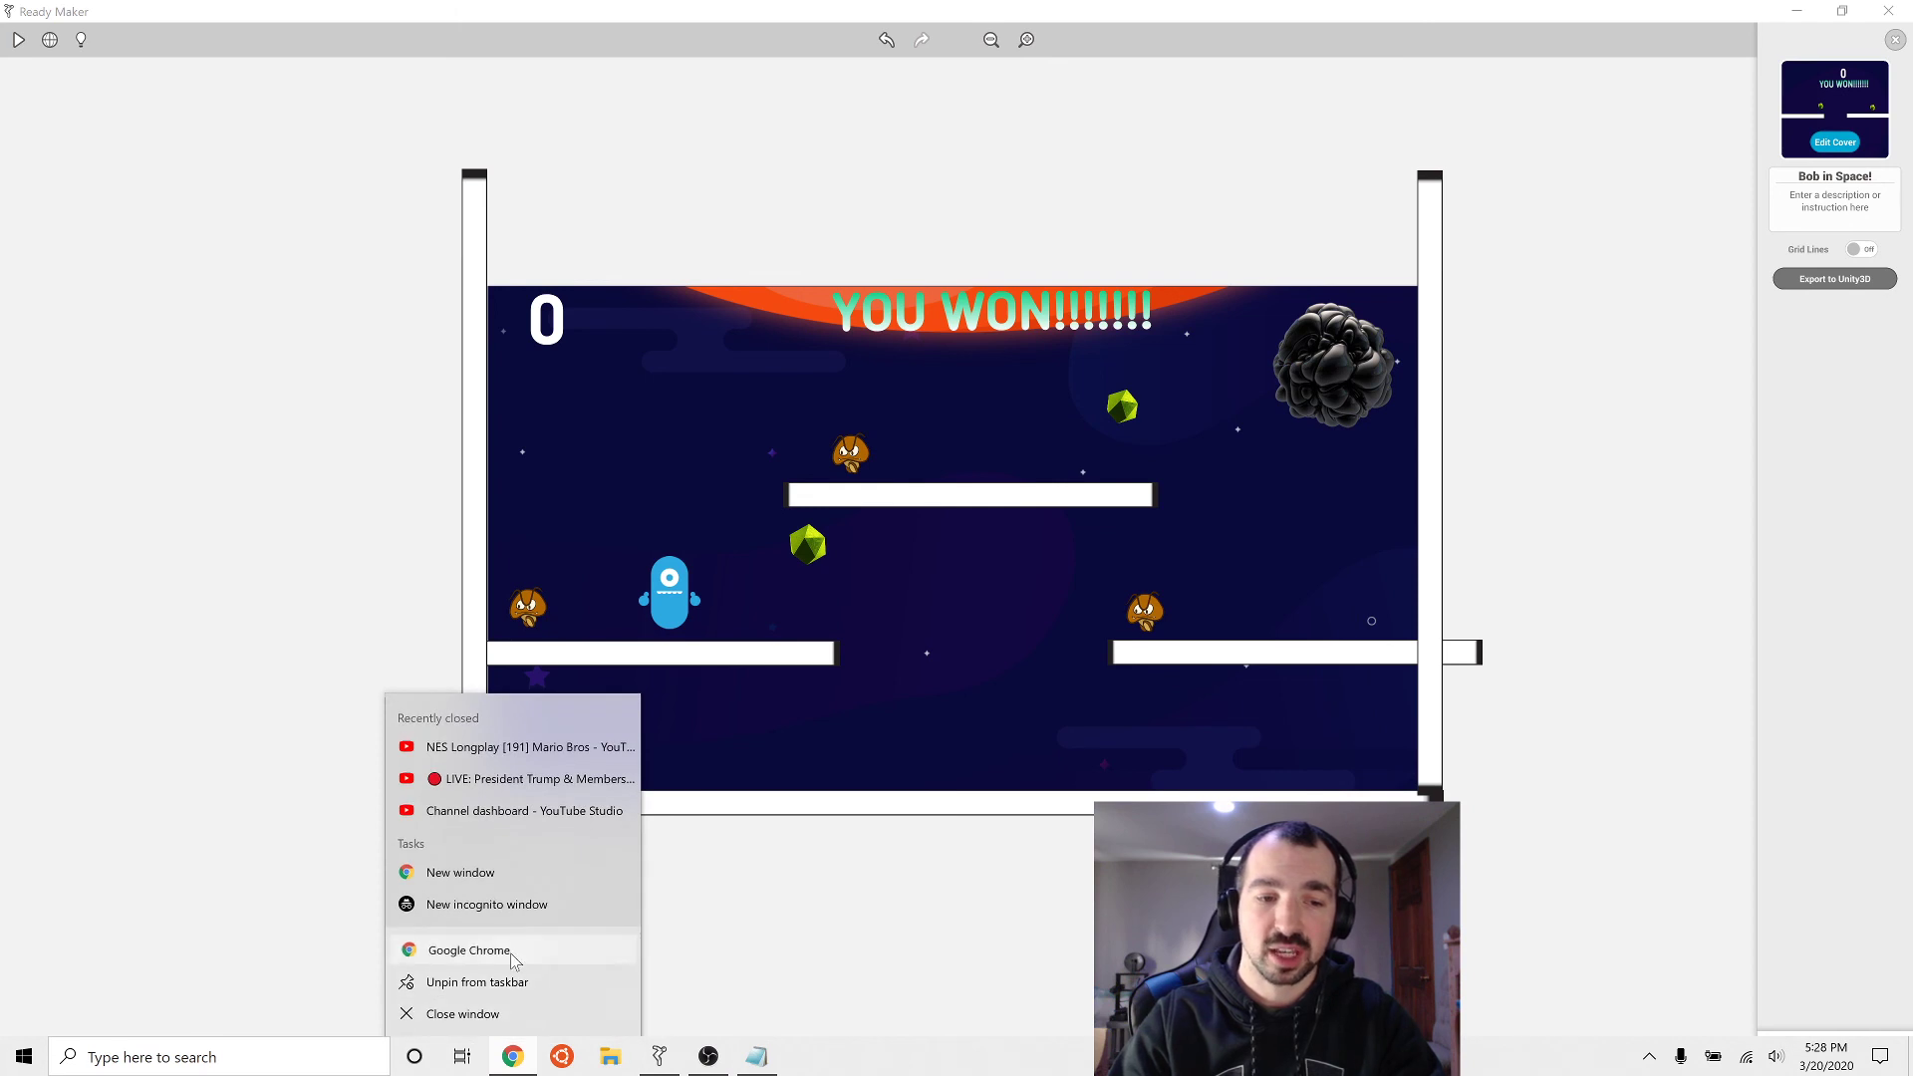
click(902, 451)
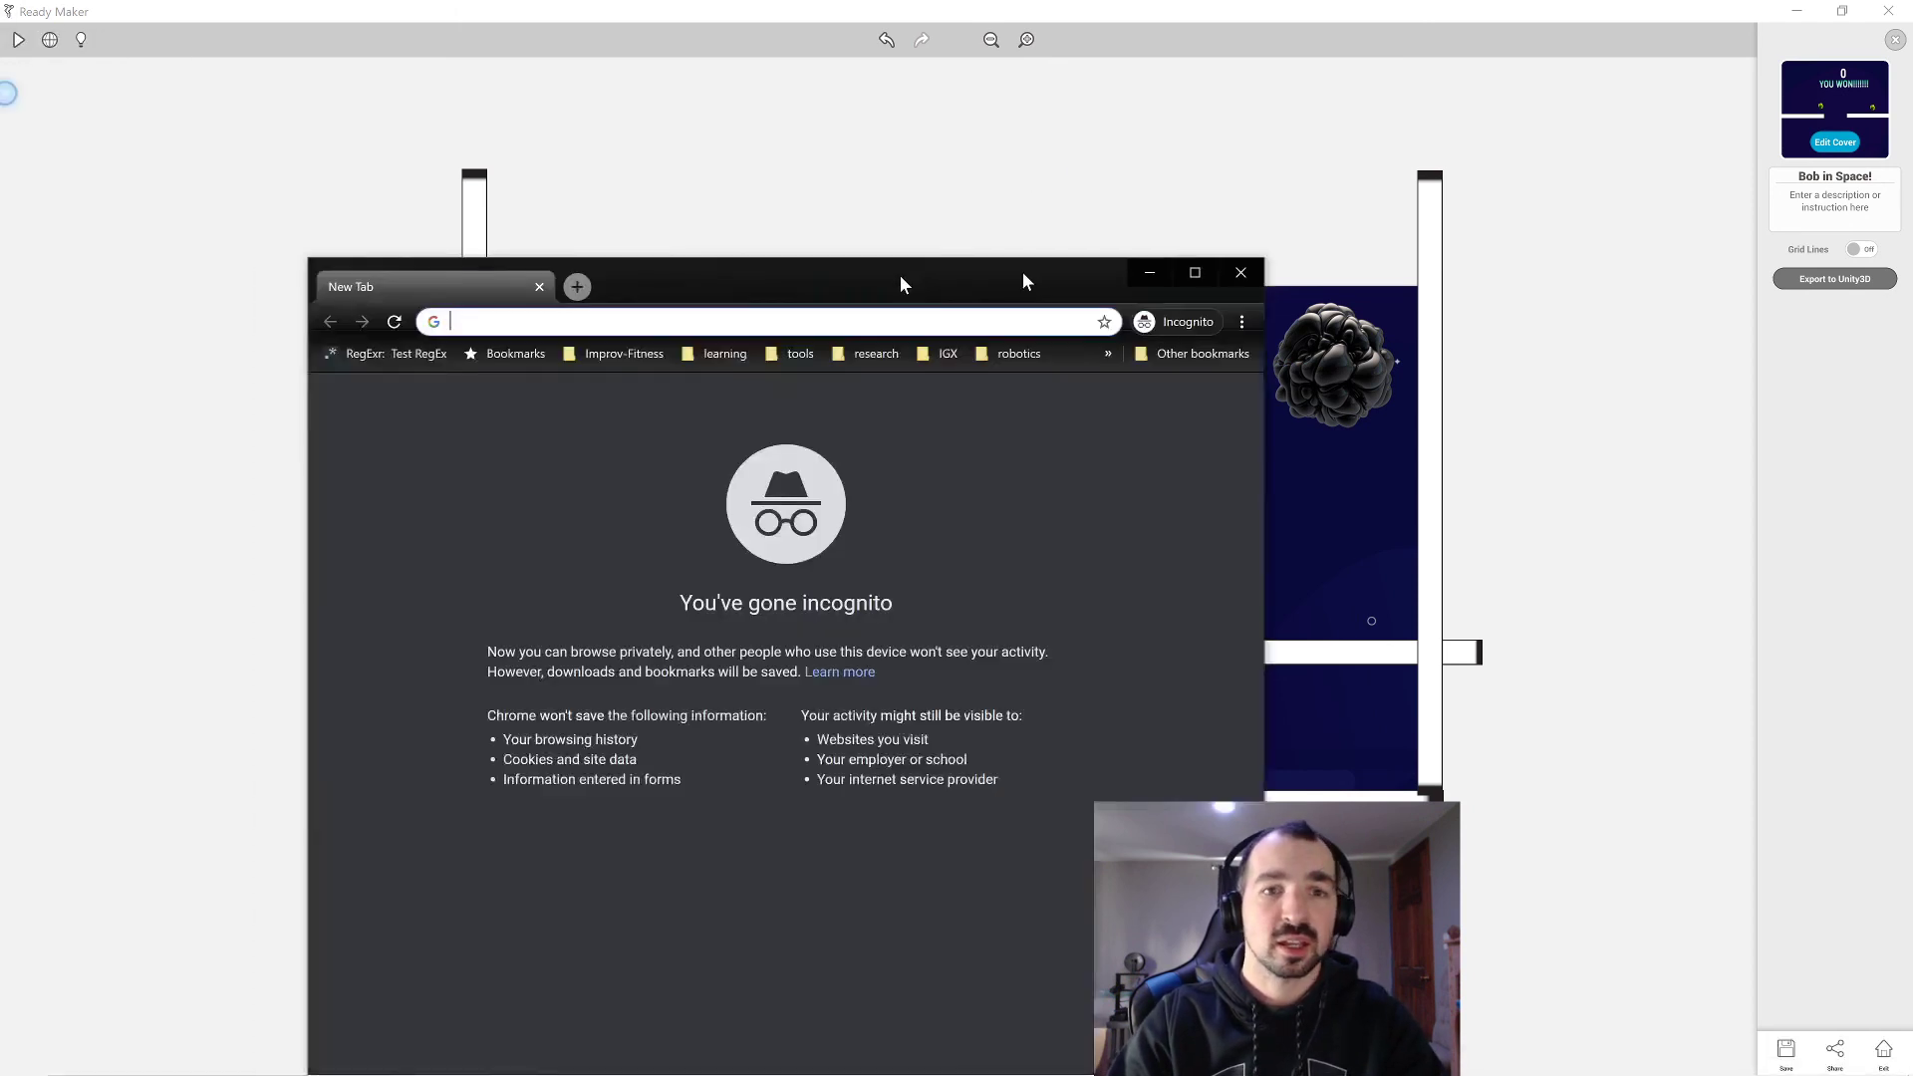
drag(889, 284, 1104, 121)
key(ctrl+v)
key(Return)
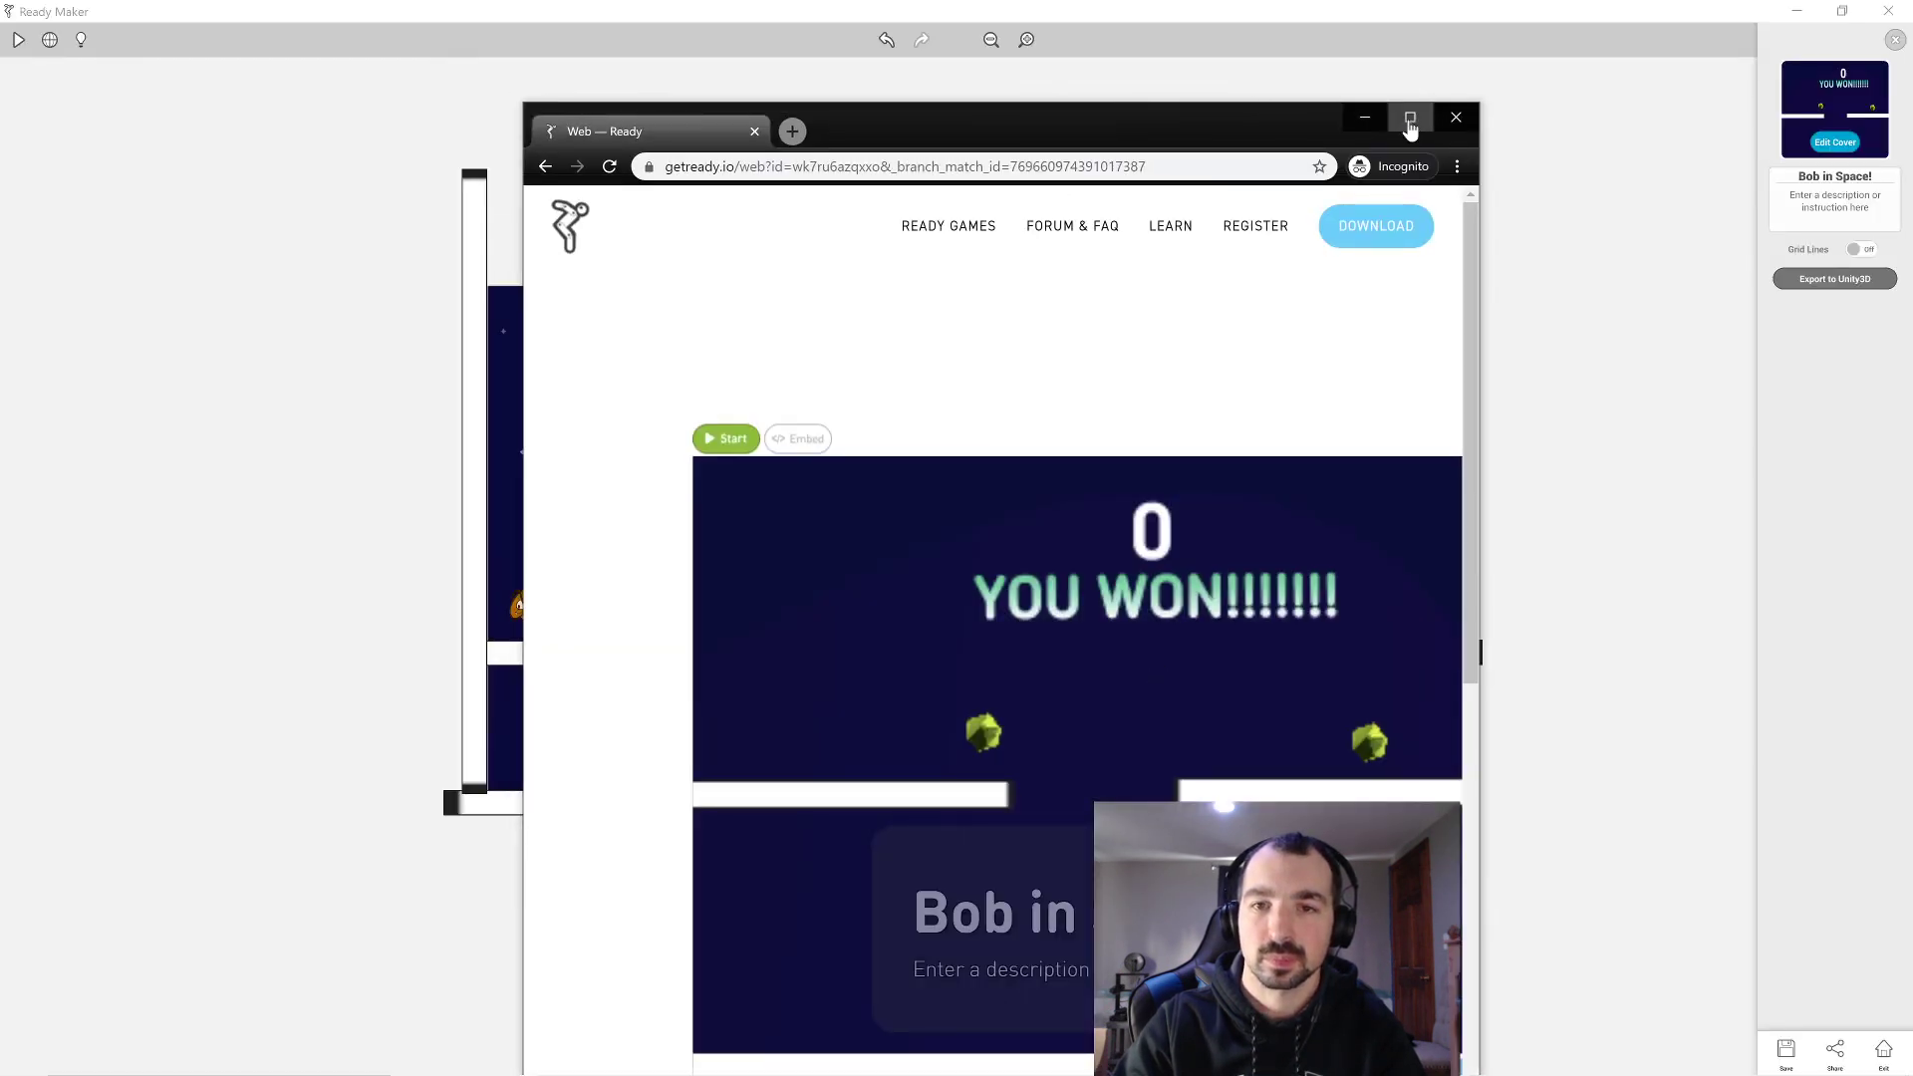
click(1409, 119)
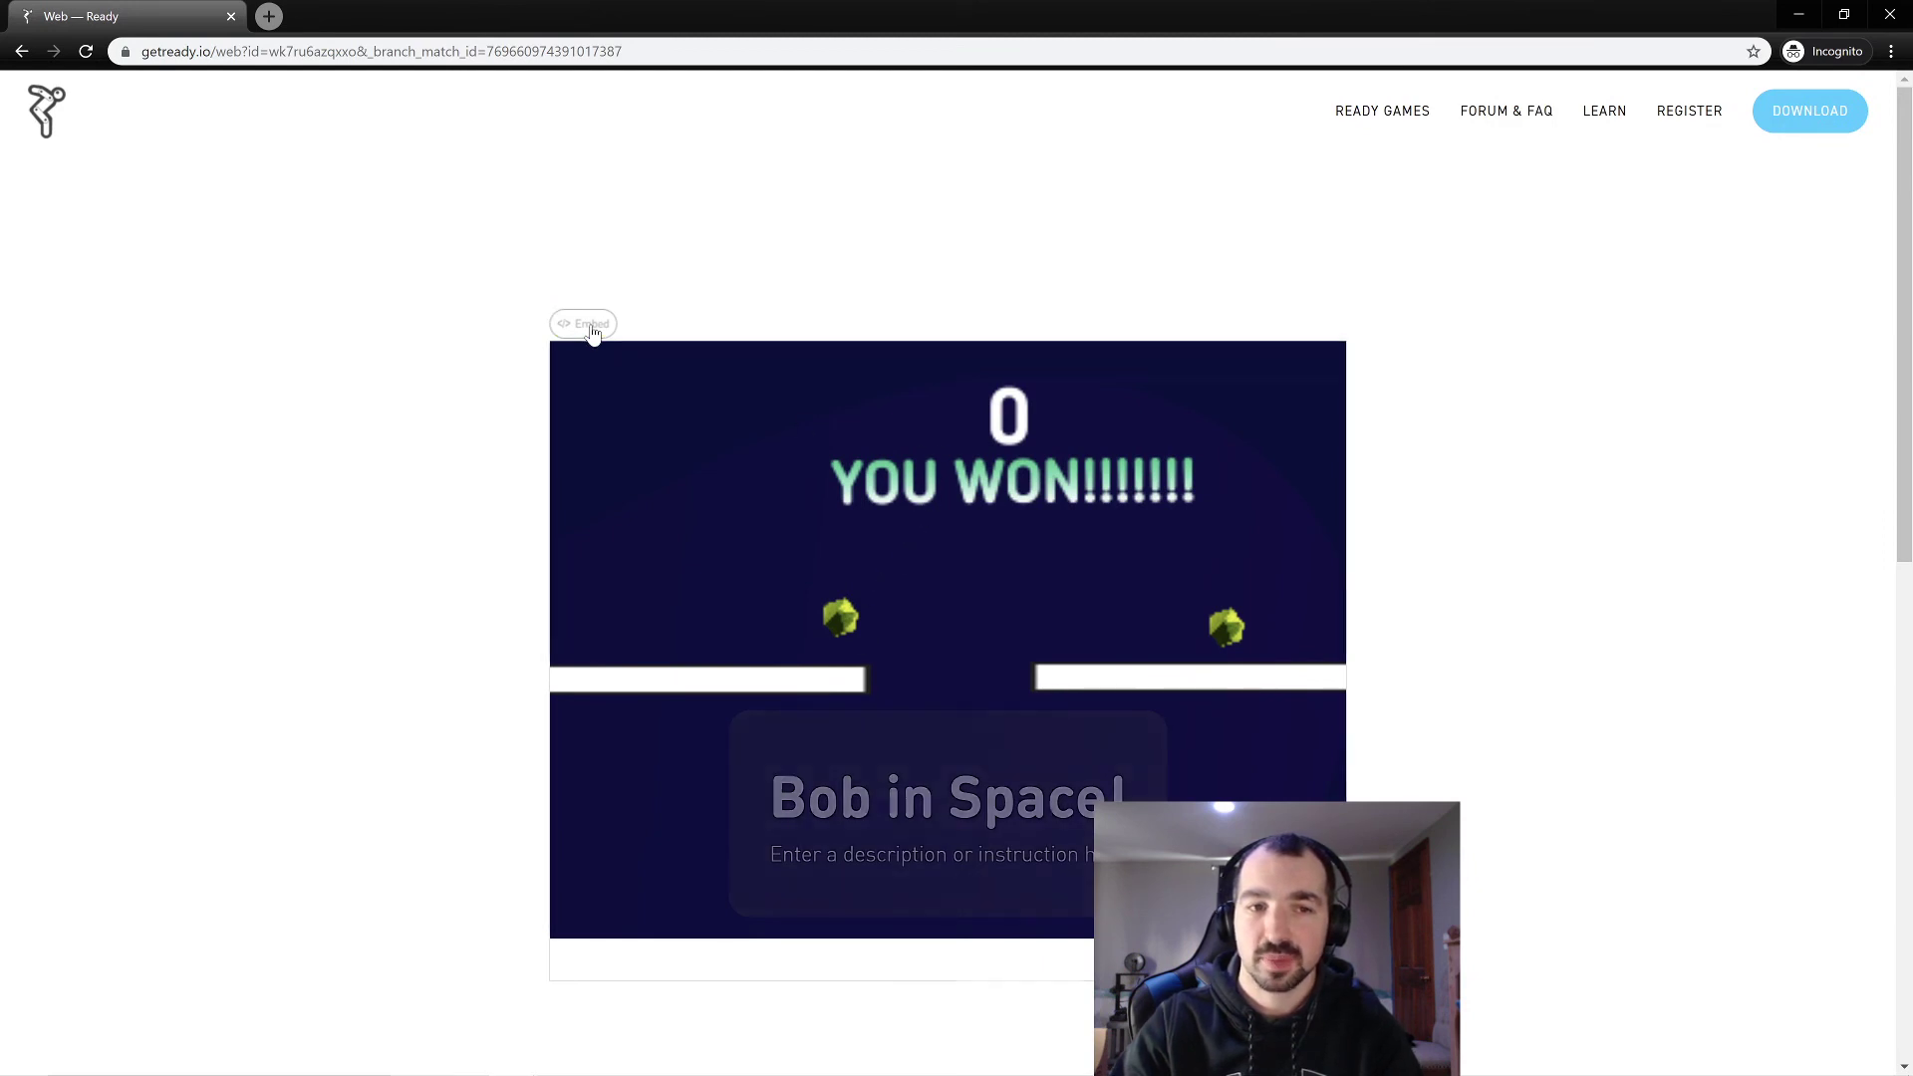
Start the shared Bob in Space! game on the web page, expand it to full screen, and begin playing.
click(986, 717)
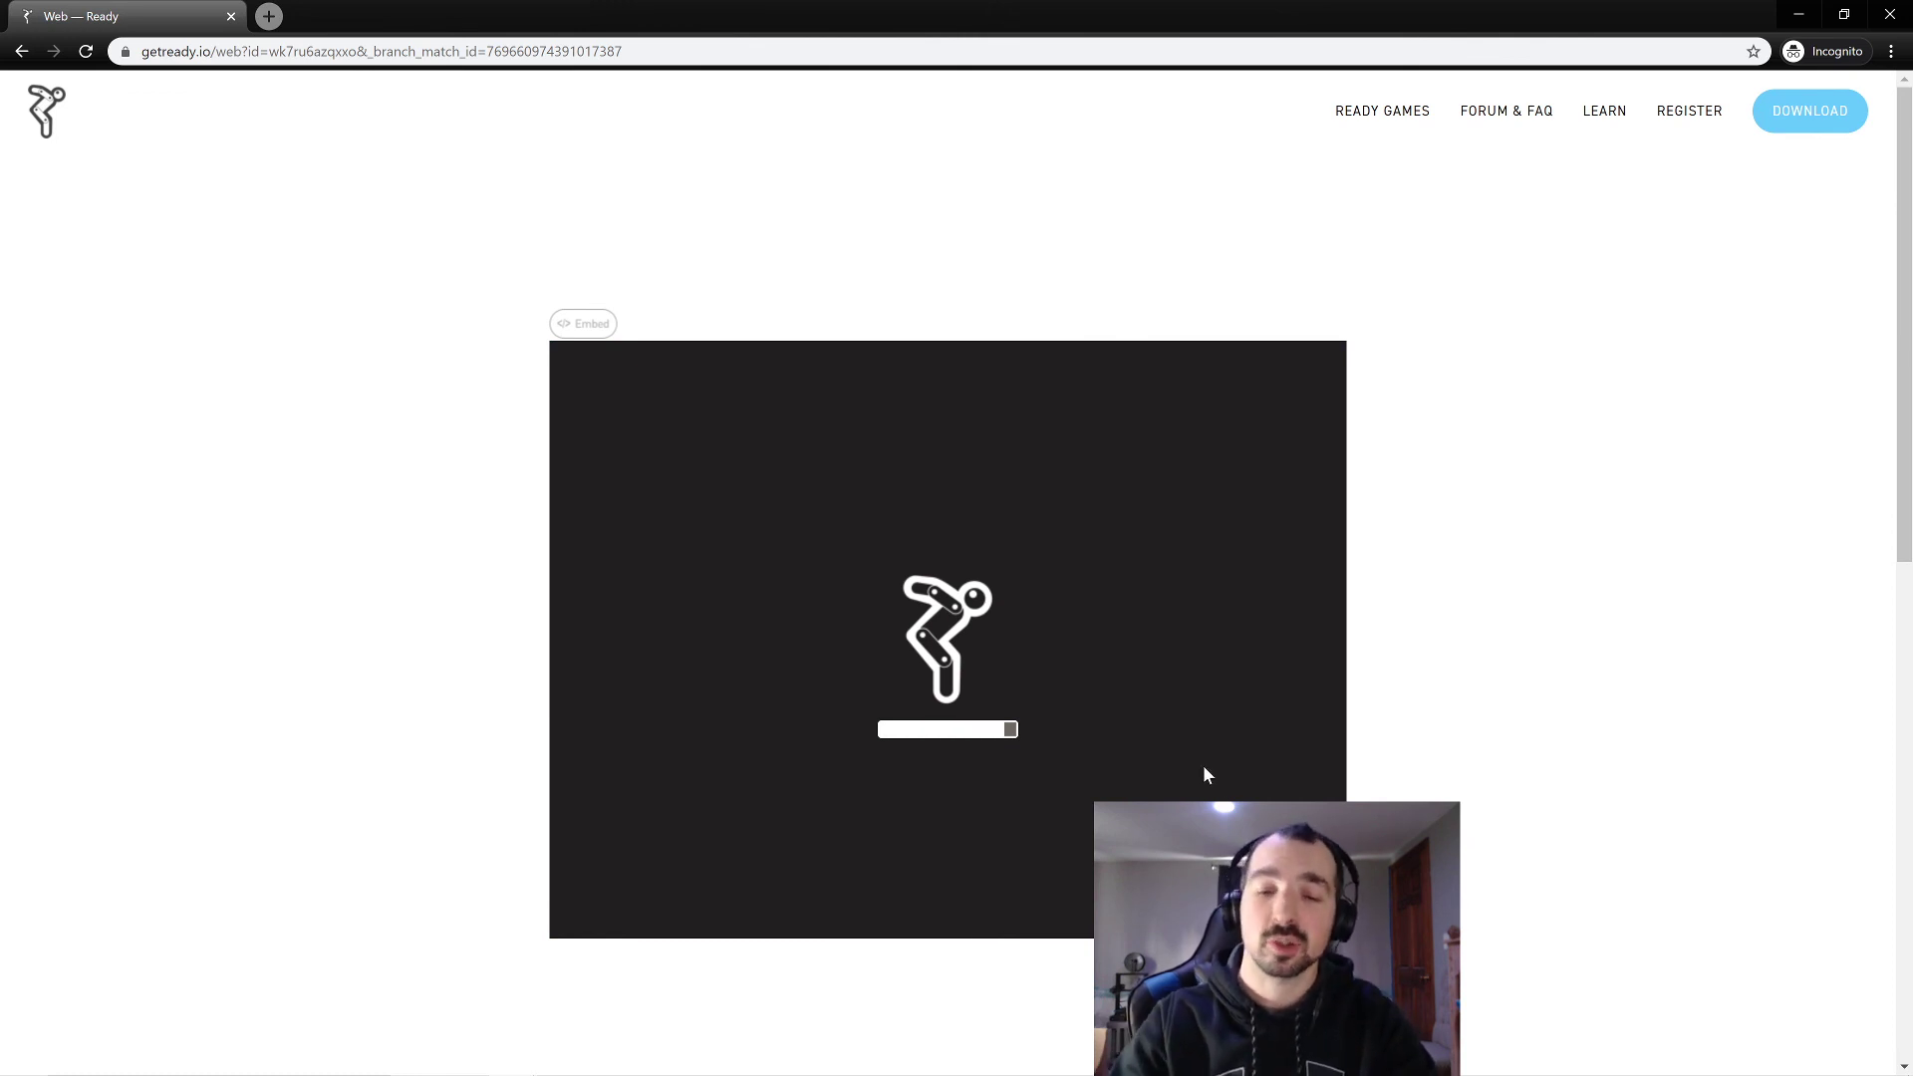
click(1327, 966)
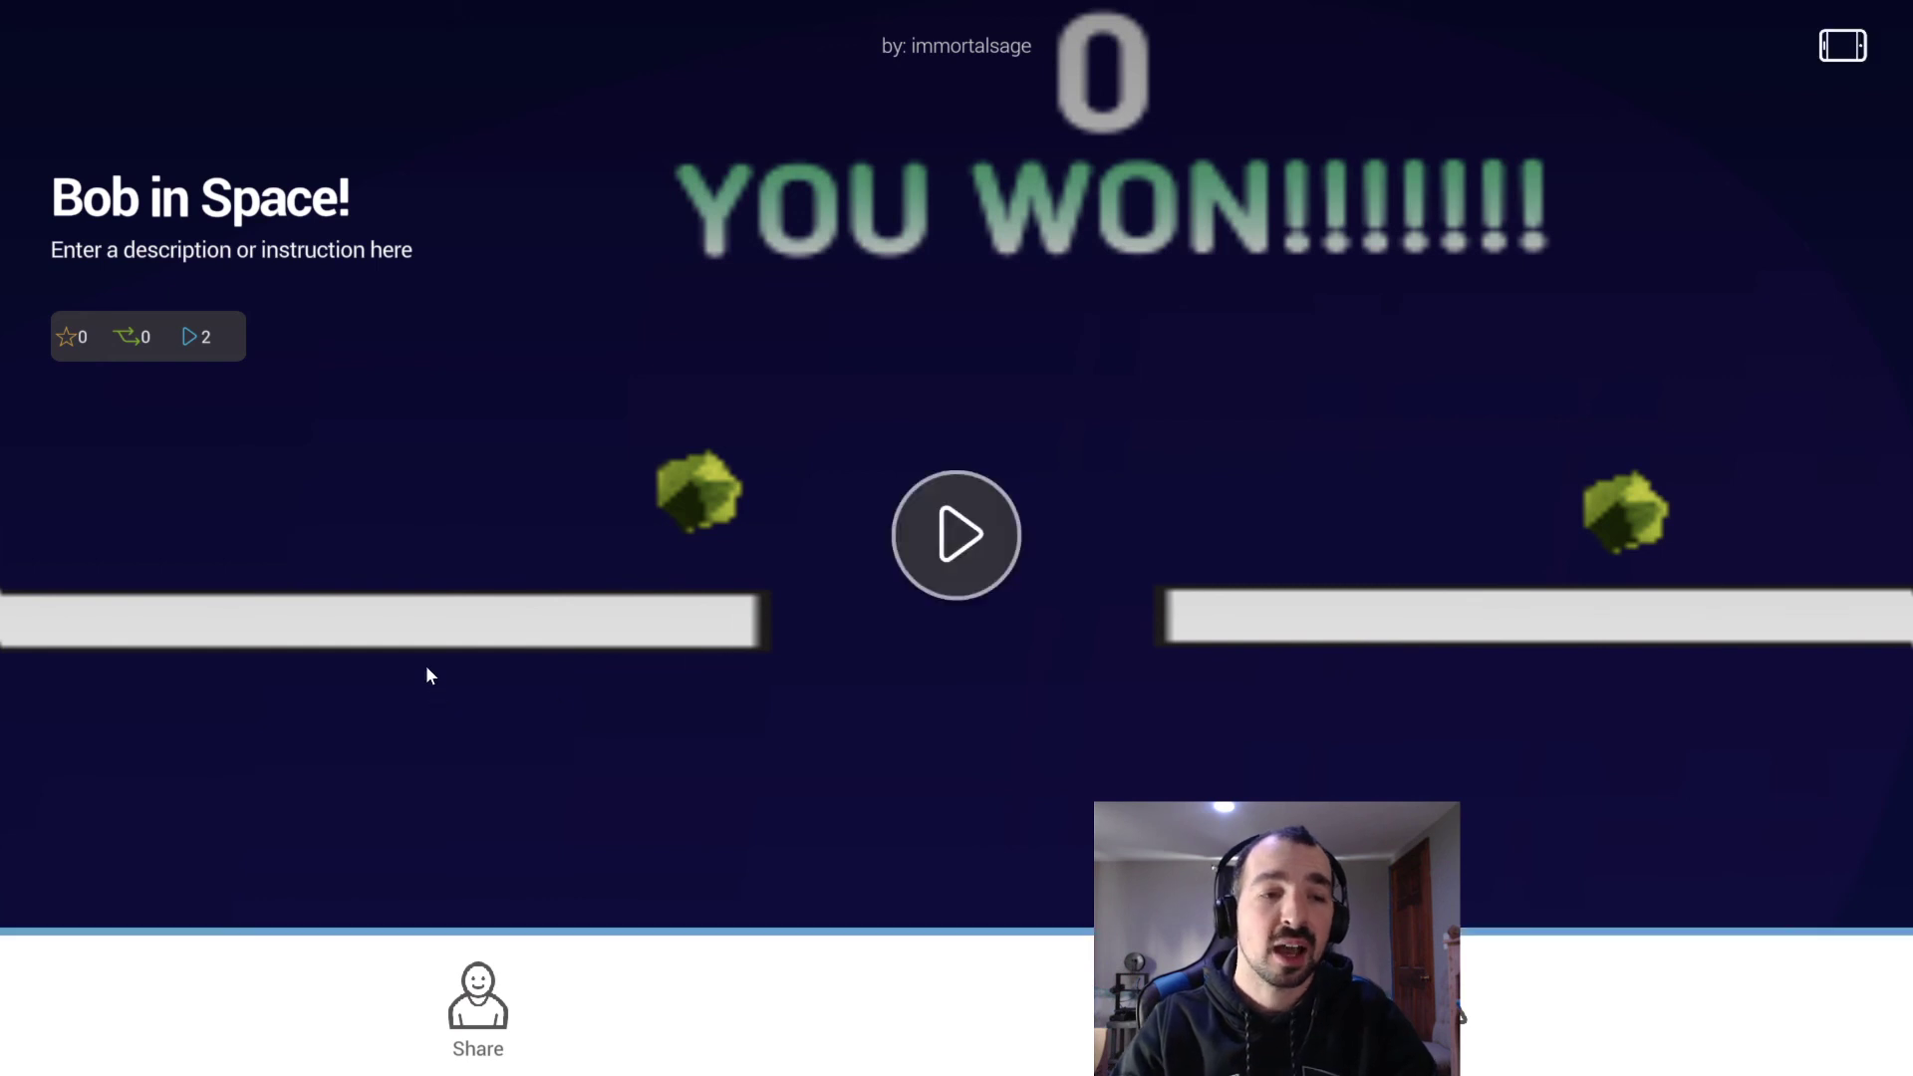
click(941, 548)
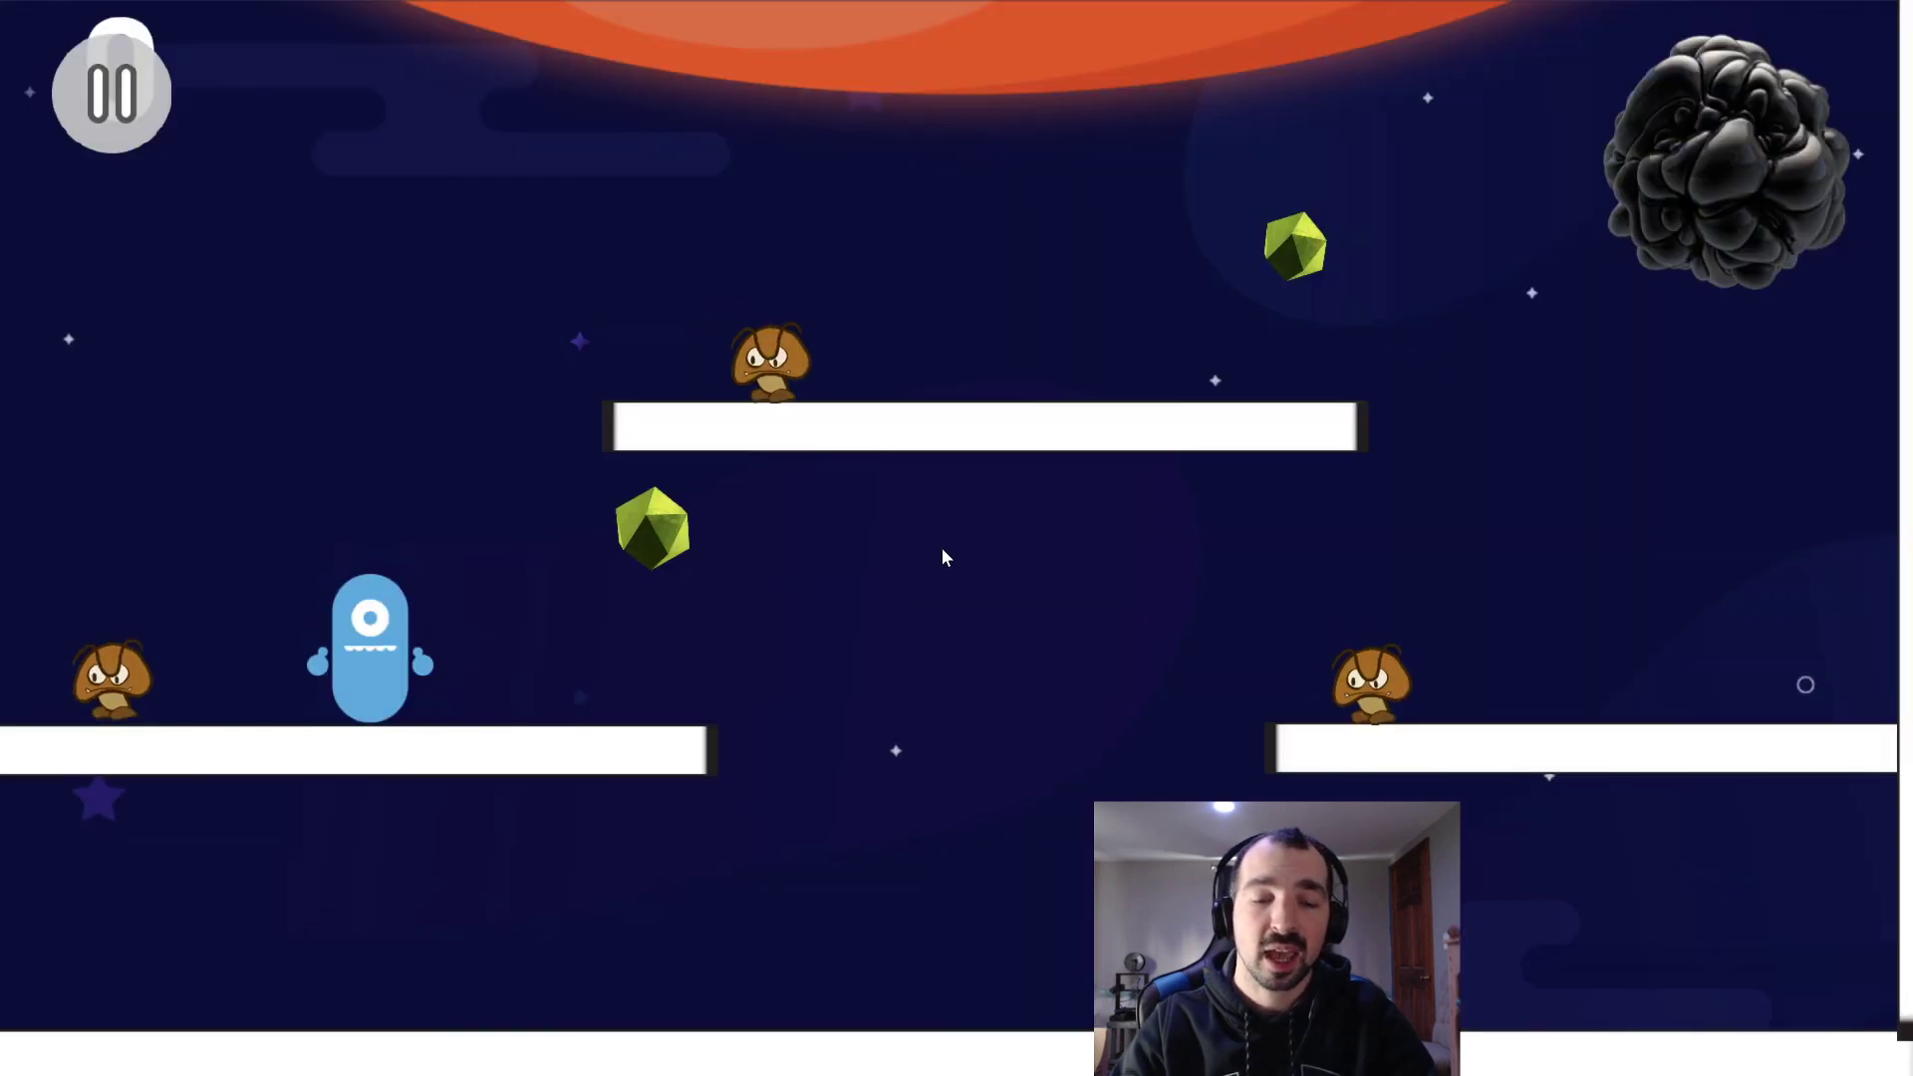
Playtest the shared game in the browser, moving and jumping Bob around the lower platform, power object and goomba.
key(Right)
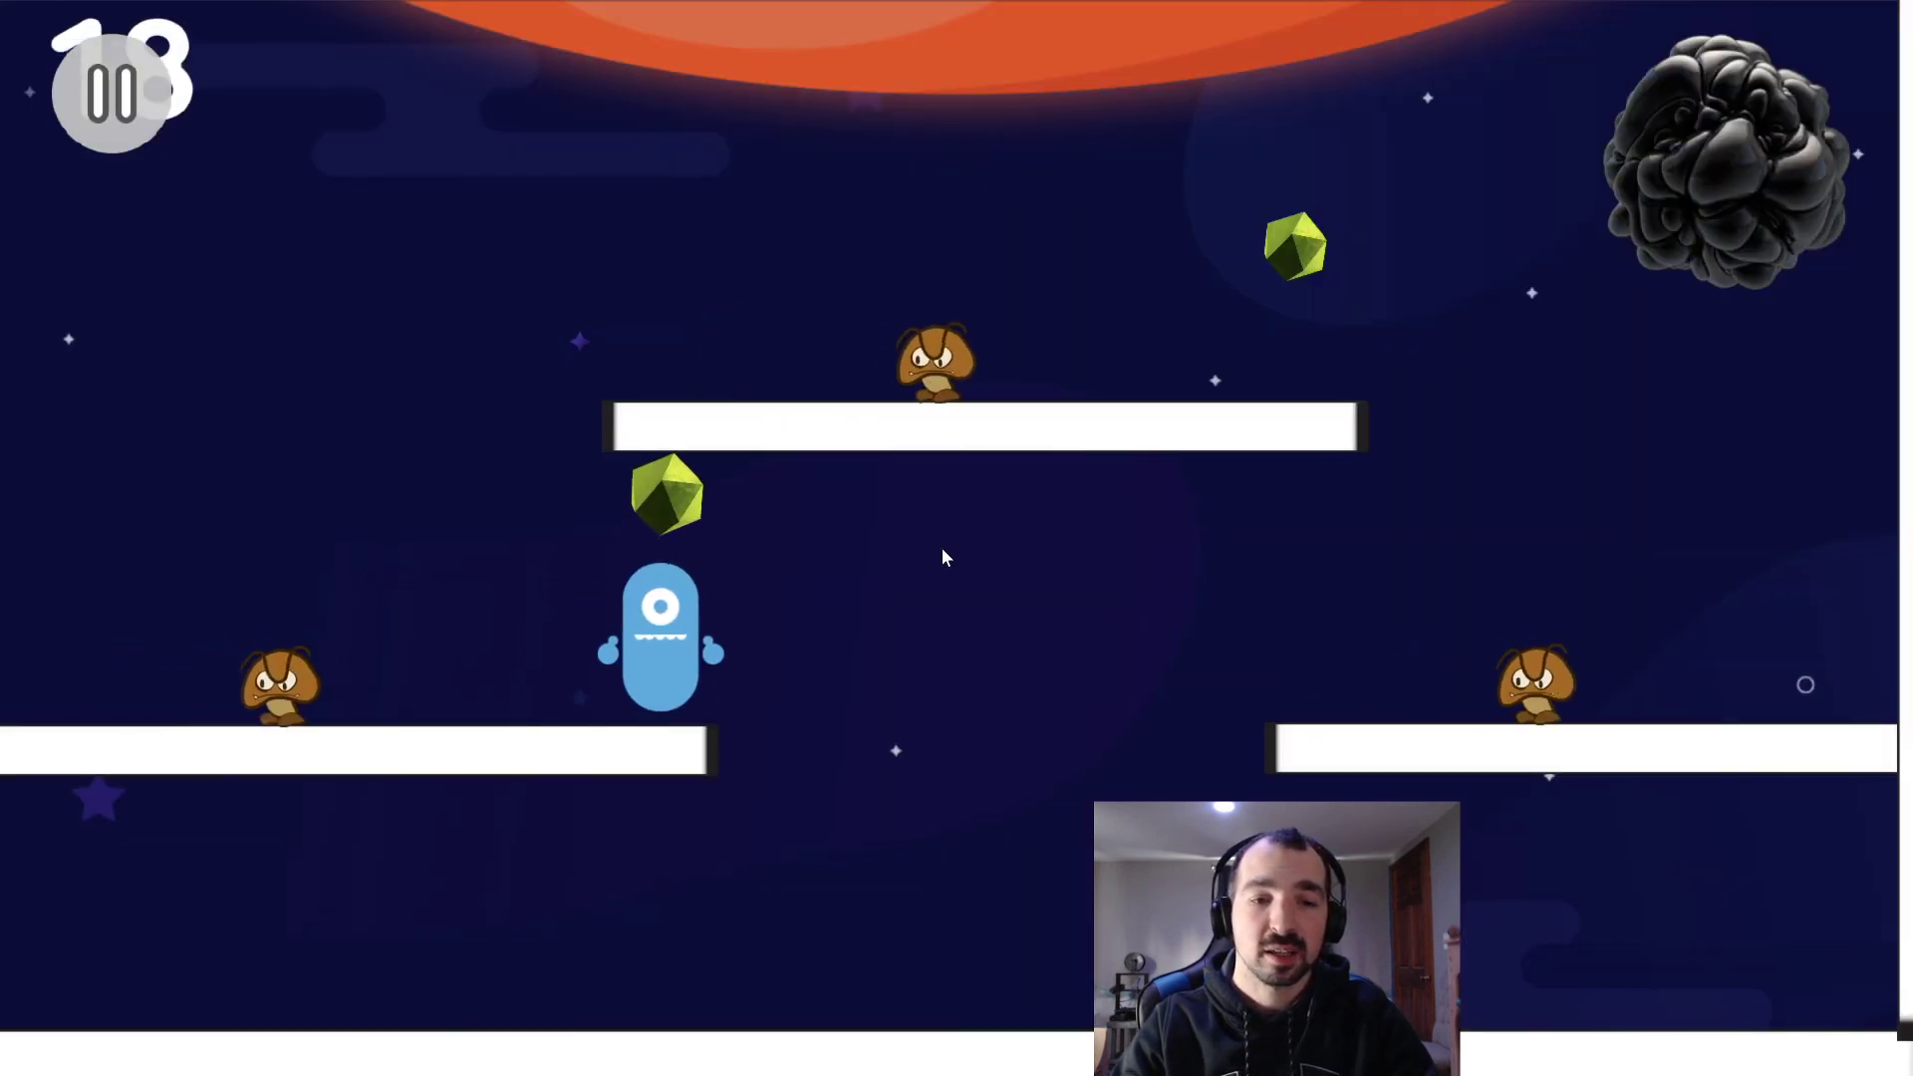
key(Up)
key(Left)
key(Right)
key(Up)
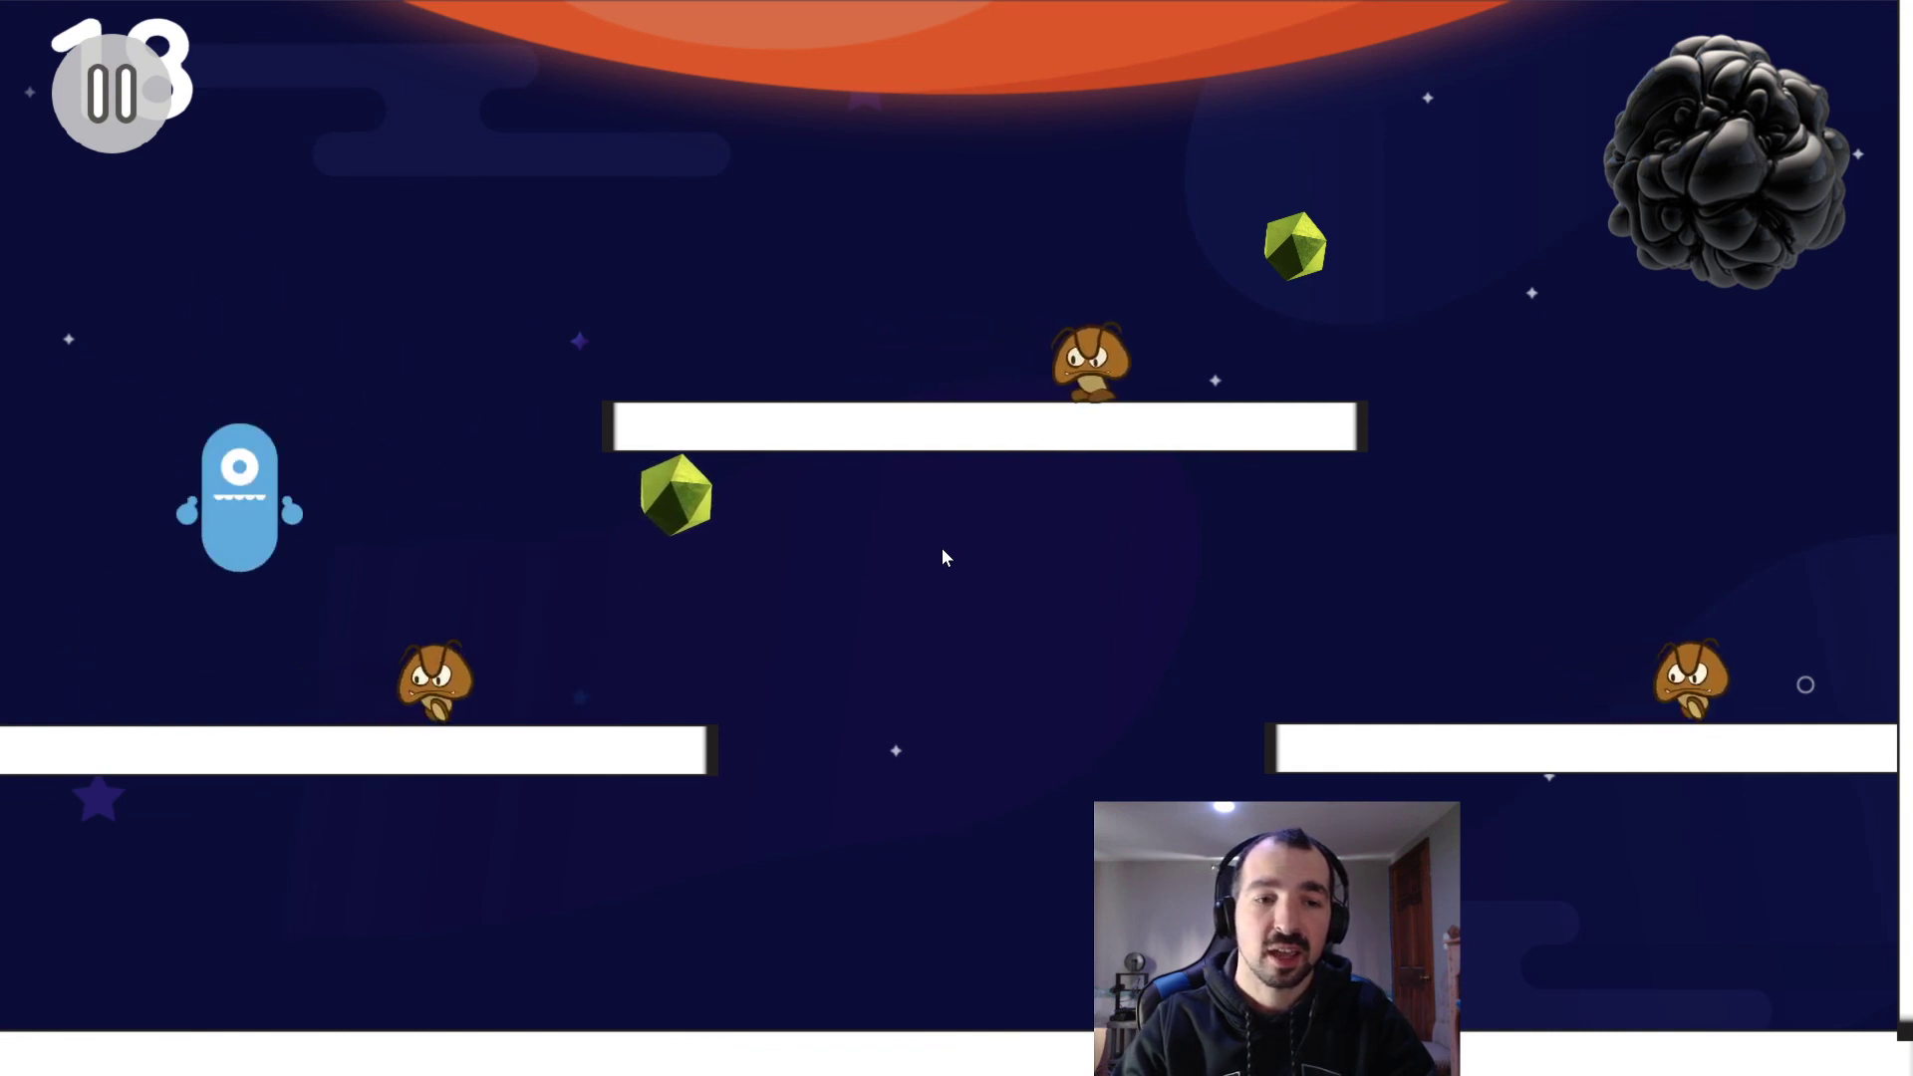
key(Left)
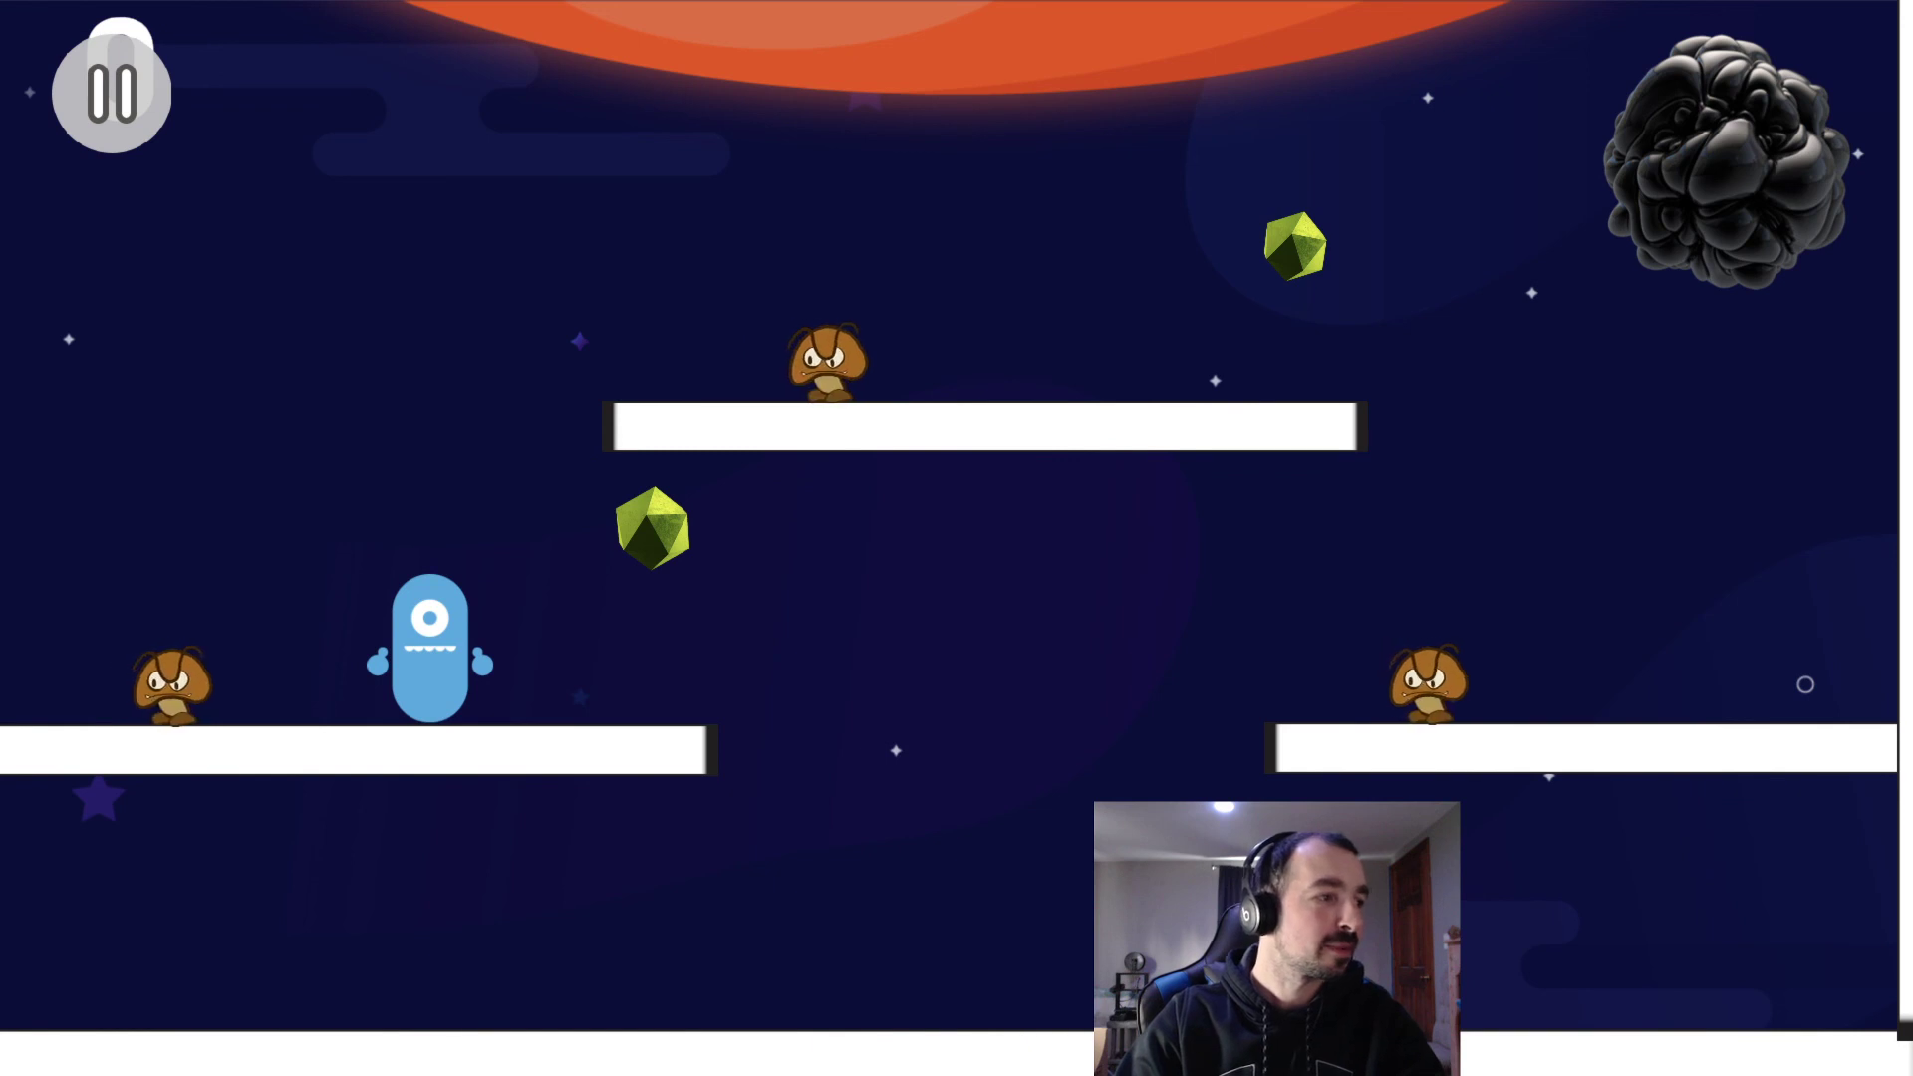
key(Left)
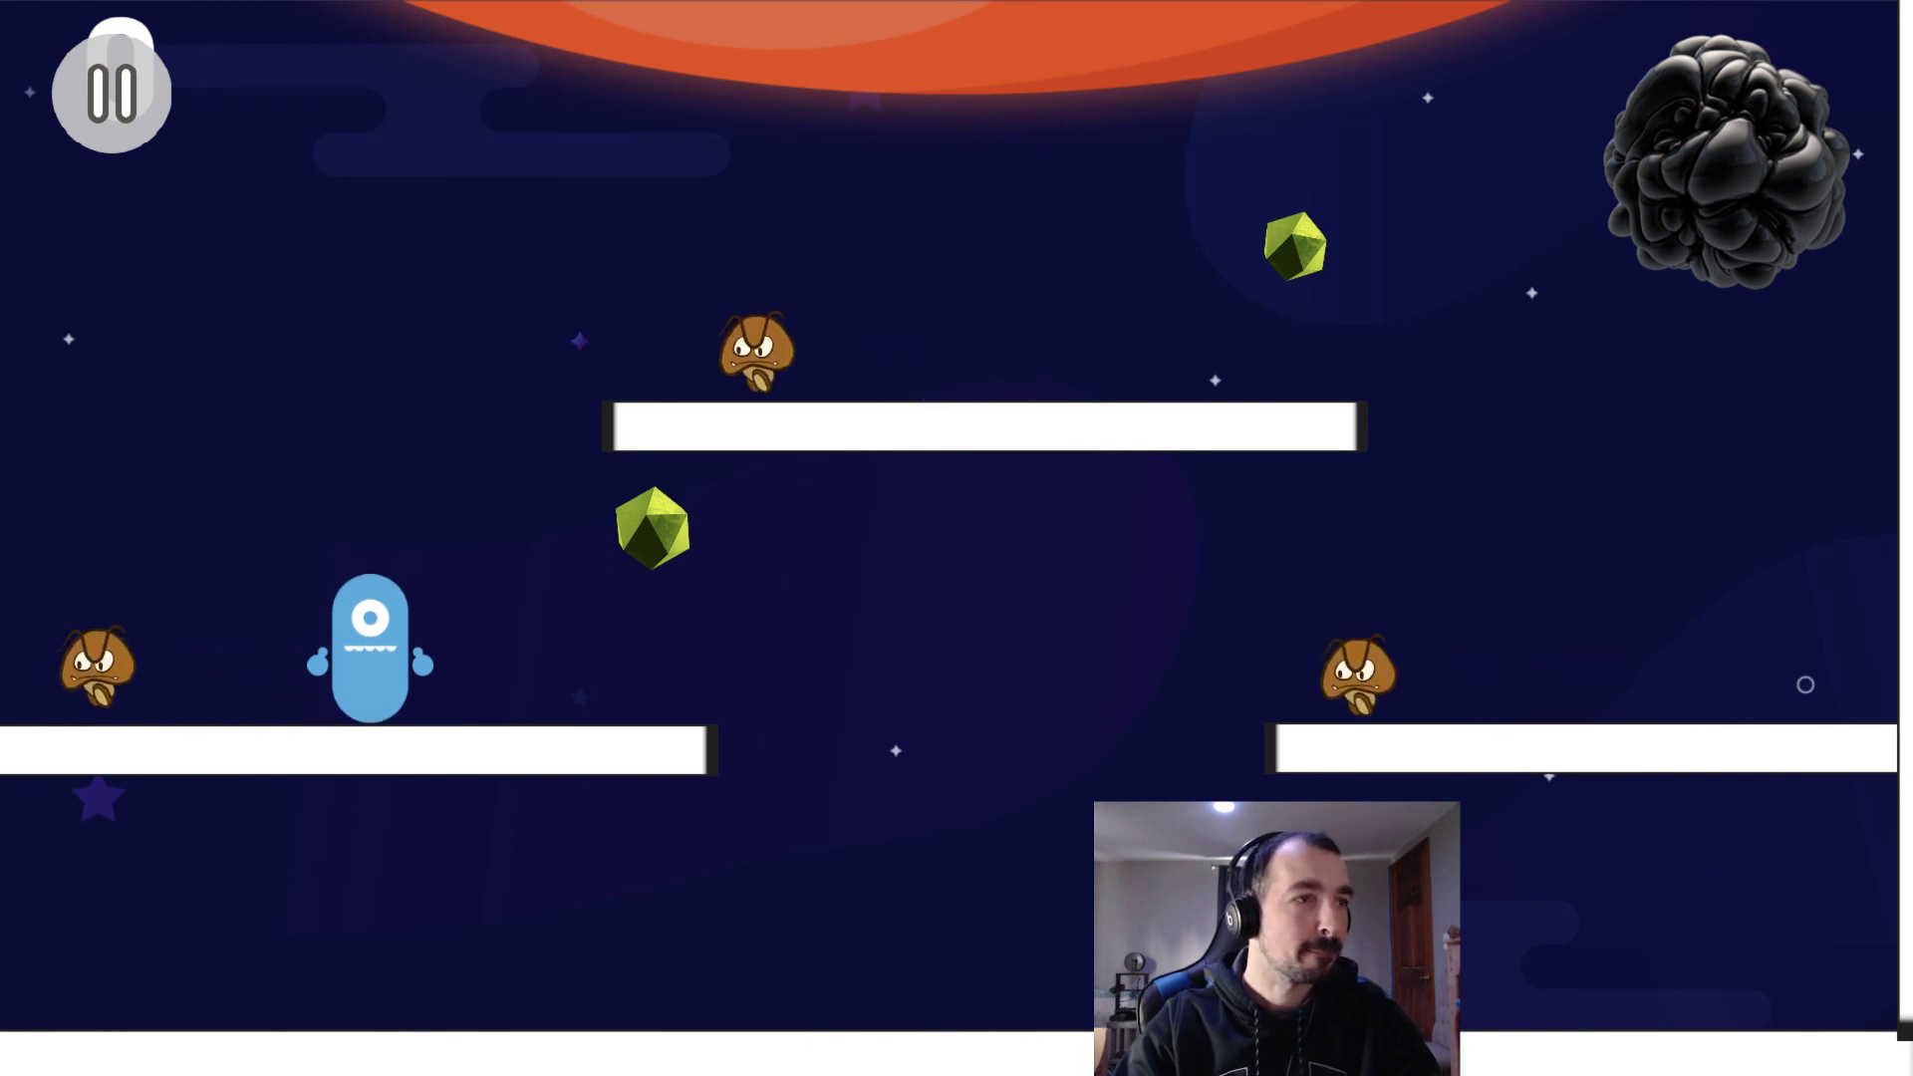